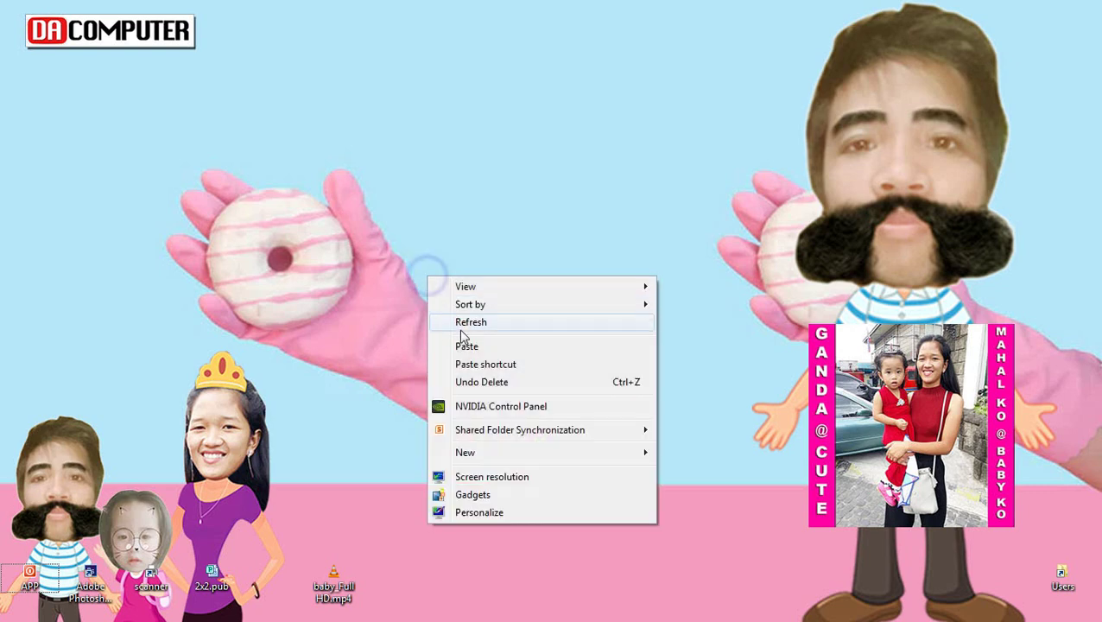
Step: Refresh the Windows desktop over and over from its right-click menu
click(473, 318)
right_click(344, 283)
click(402, 331)
right_click(342, 256)
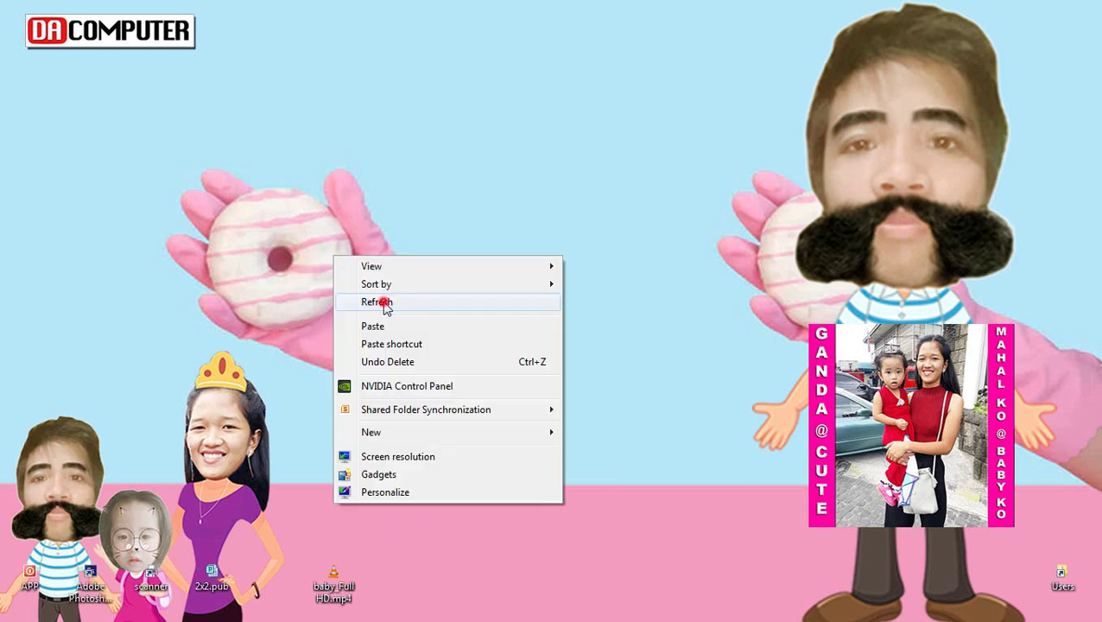
click(362, 300)
right_click(504, 250)
click(549, 301)
right_click(396, 246)
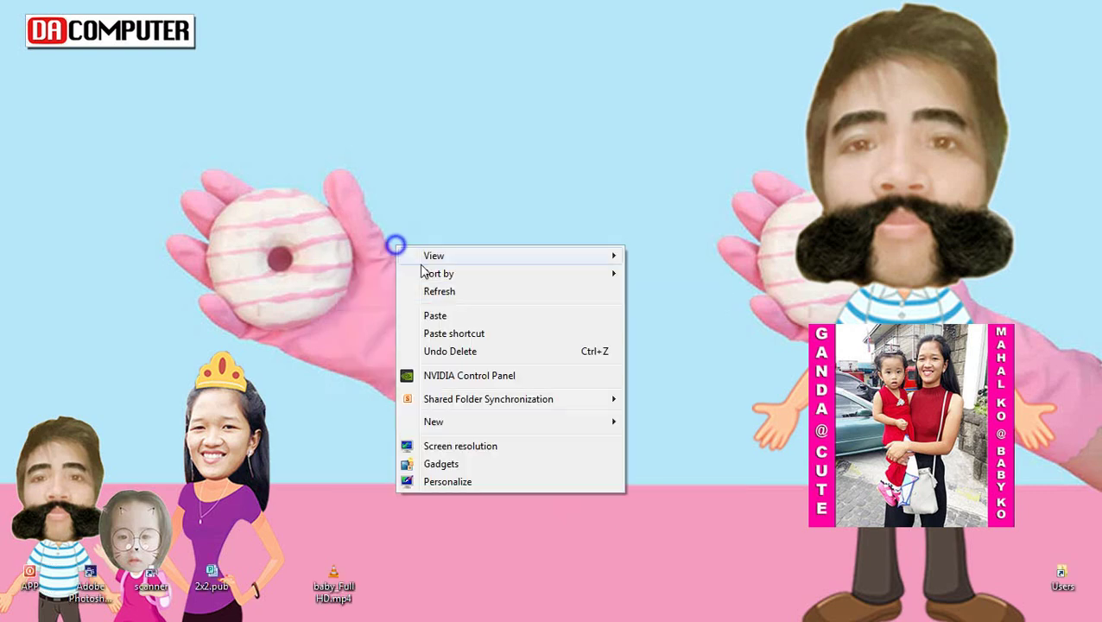
click(455, 293)
right_click(373, 270)
click(455, 320)
right_click(328, 252)
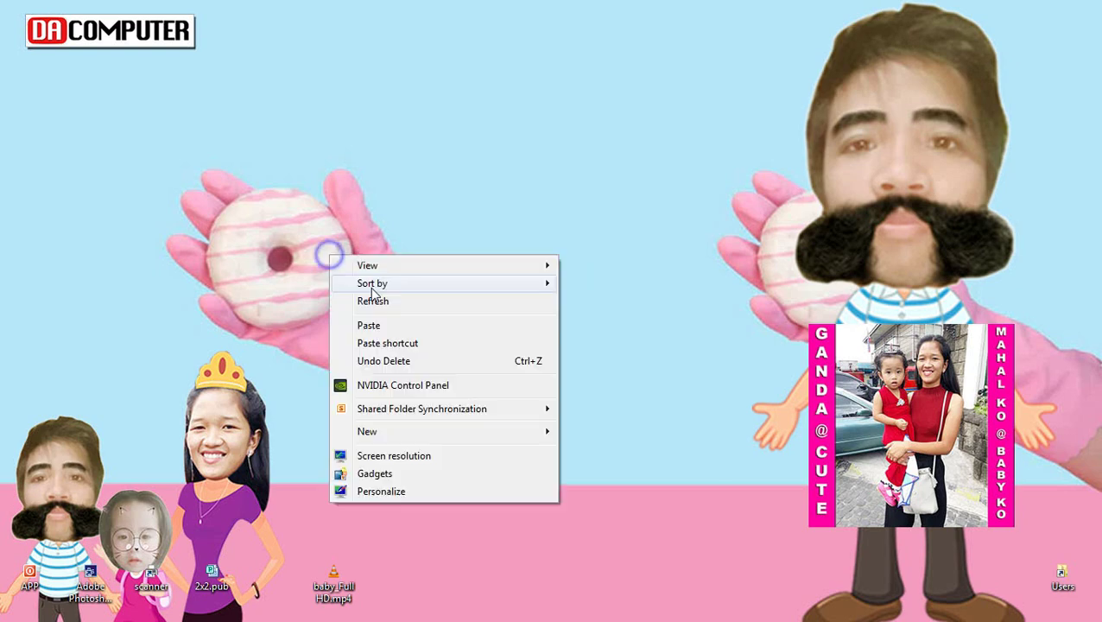
click(380, 298)
right_click(516, 257)
click(568, 308)
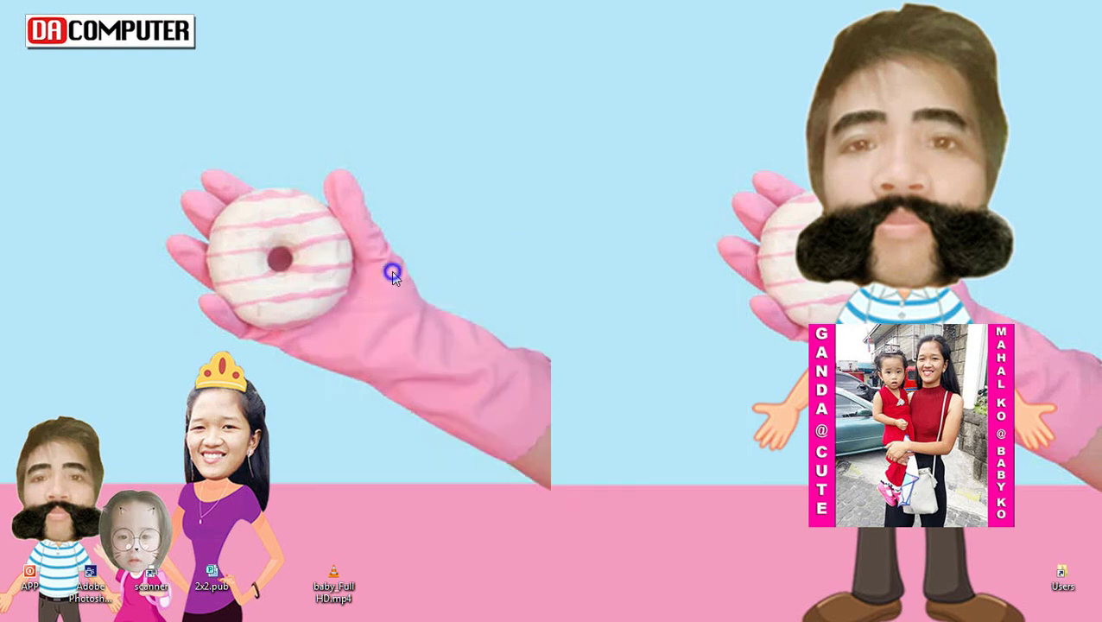
right_click(393, 271)
click(443, 317)
click(1085, 117)
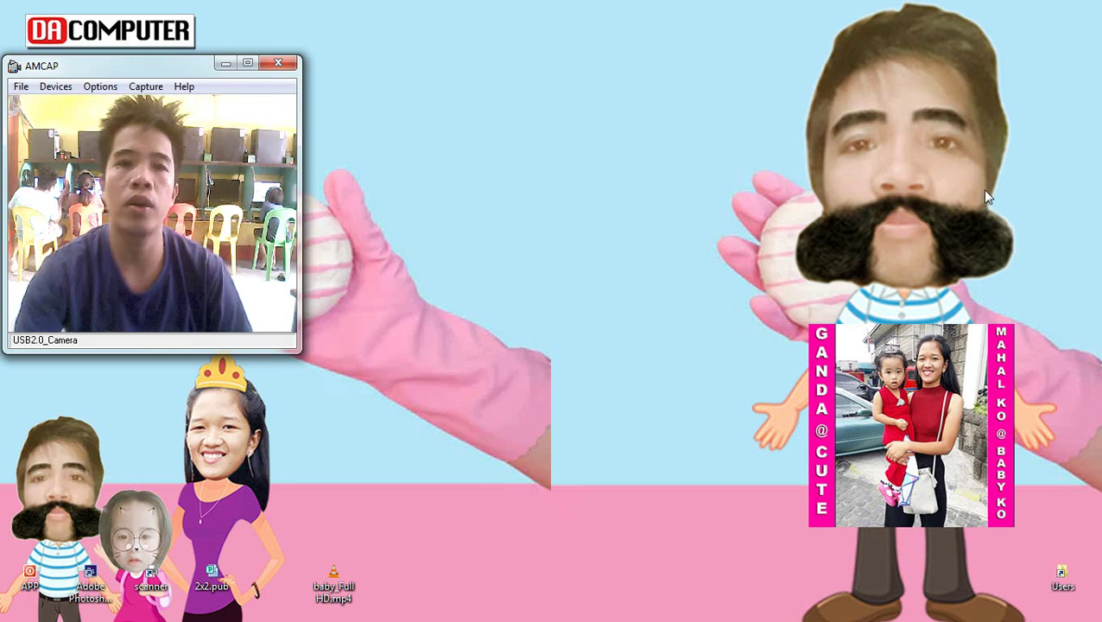
right_click(545, 216)
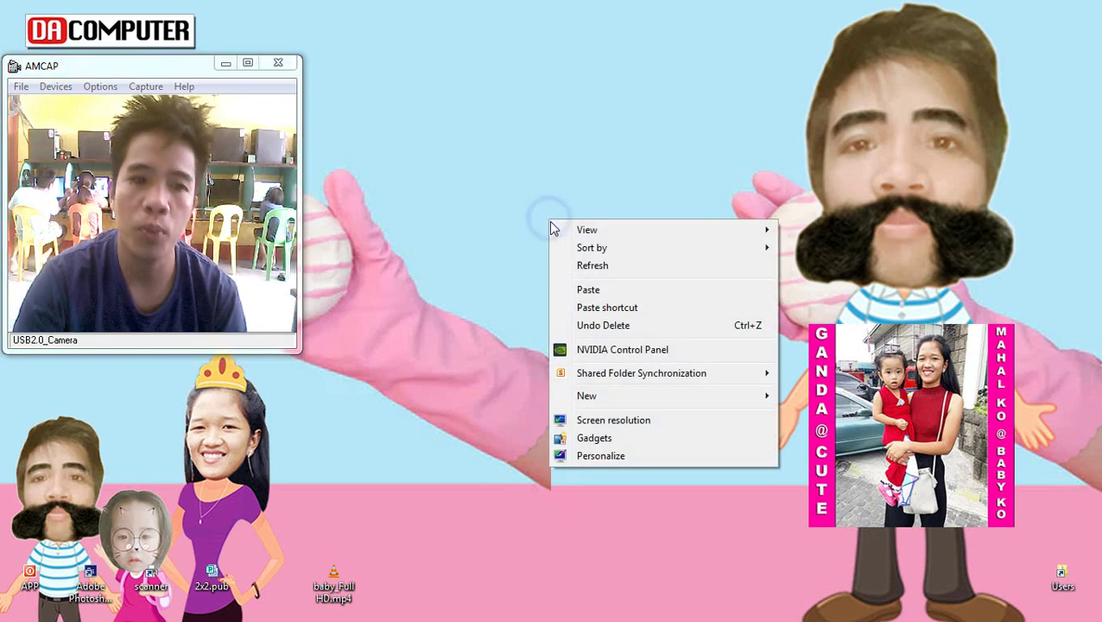
click(589, 264)
right_click(499, 166)
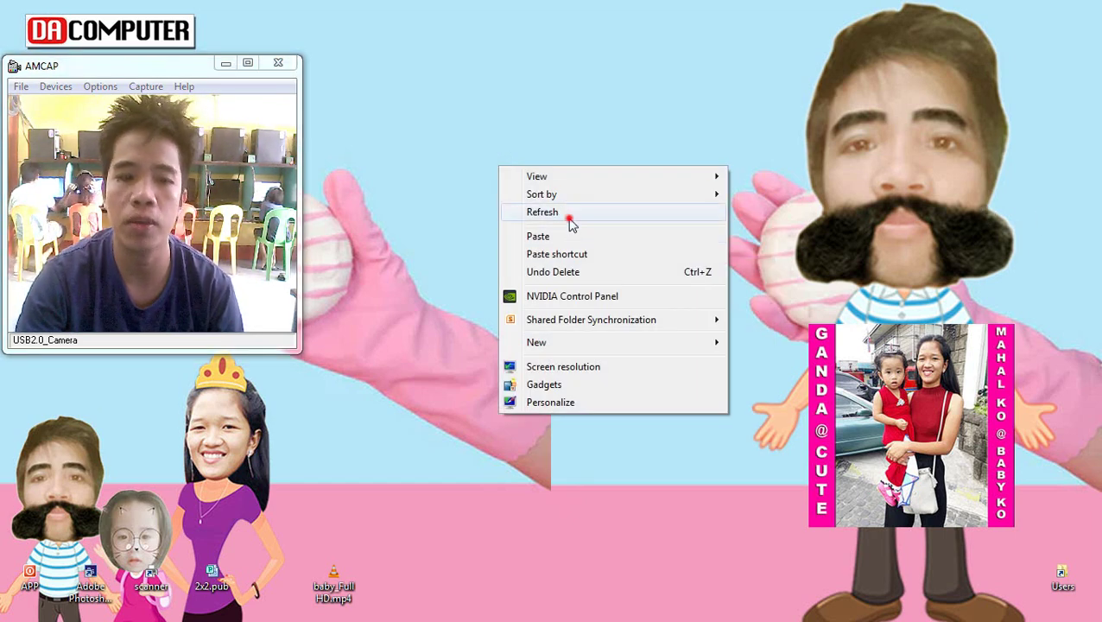
click(568, 218)
right_click(489, 167)
click(546, 219)
right_click(484, 177)
click(538, 225)
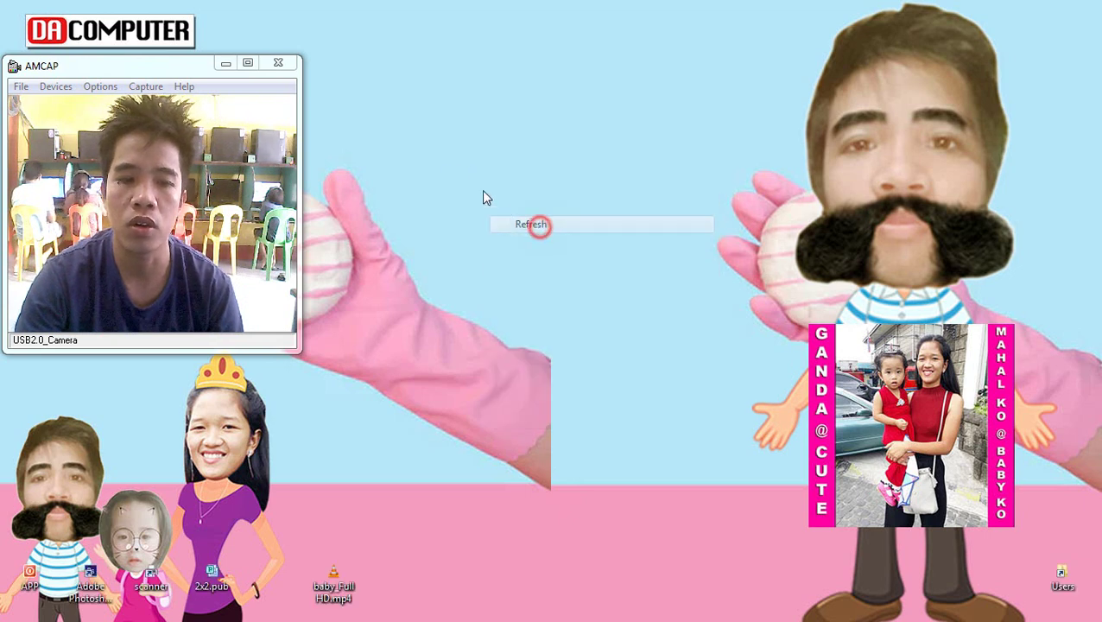
right_click(455, 172)
click(518, 221)
right_click(475, 177)
click(524, 225)
right_click(442, 172)
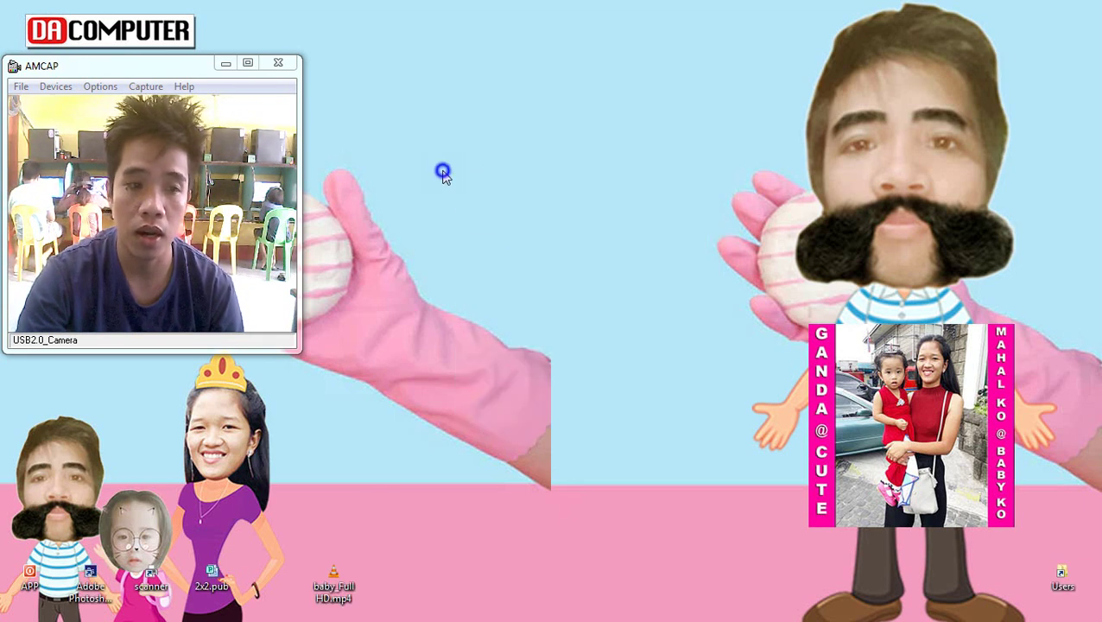
click(483, 218)
right_click(451, 167)
click(490, 217)
right_click(449, 188)
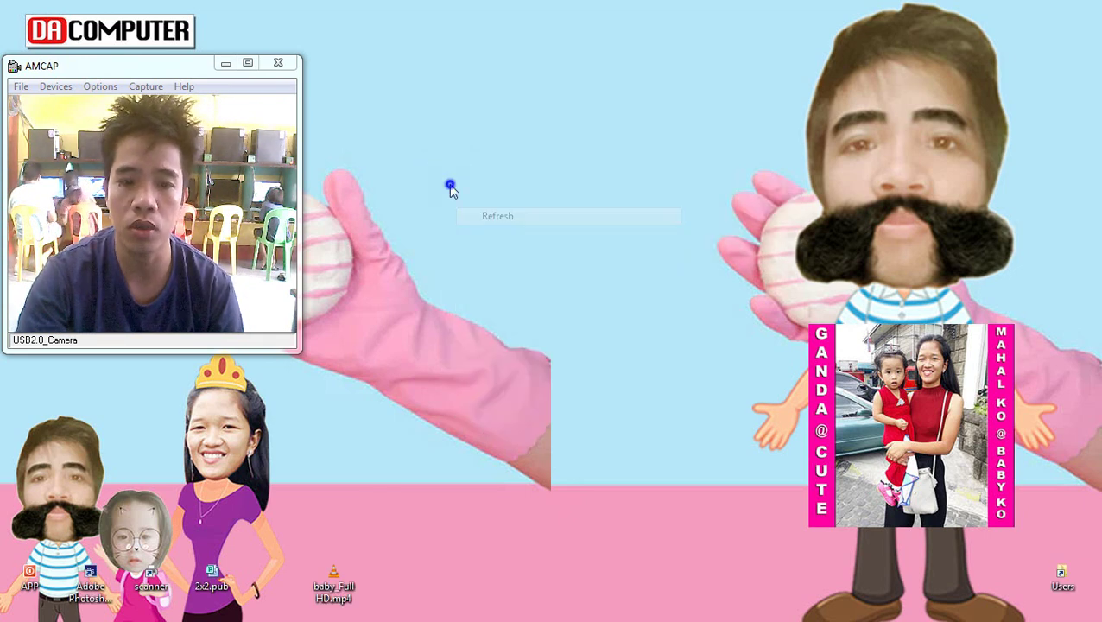
click(488, 236)
right_click(435, 171)
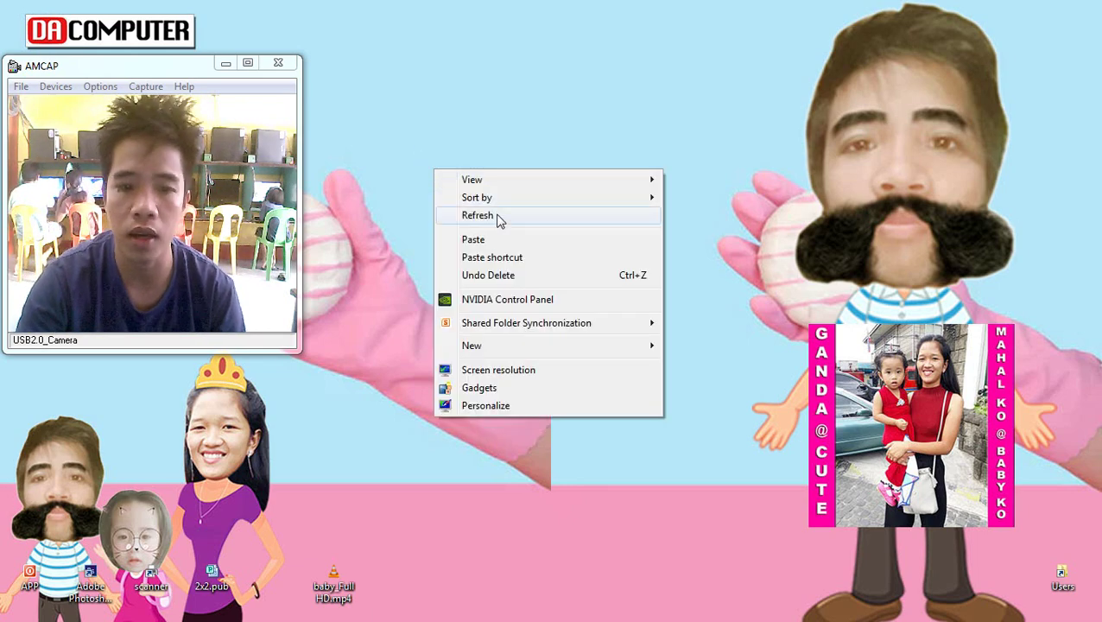
click(497, 217)
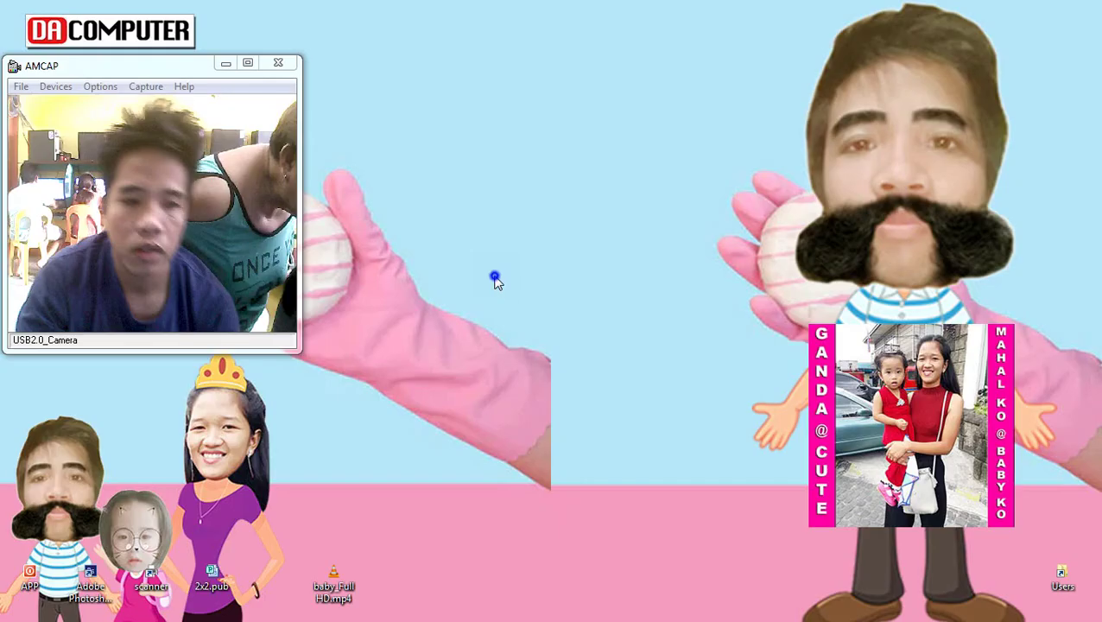
right_click(497, 207)
right_click(461, 222)
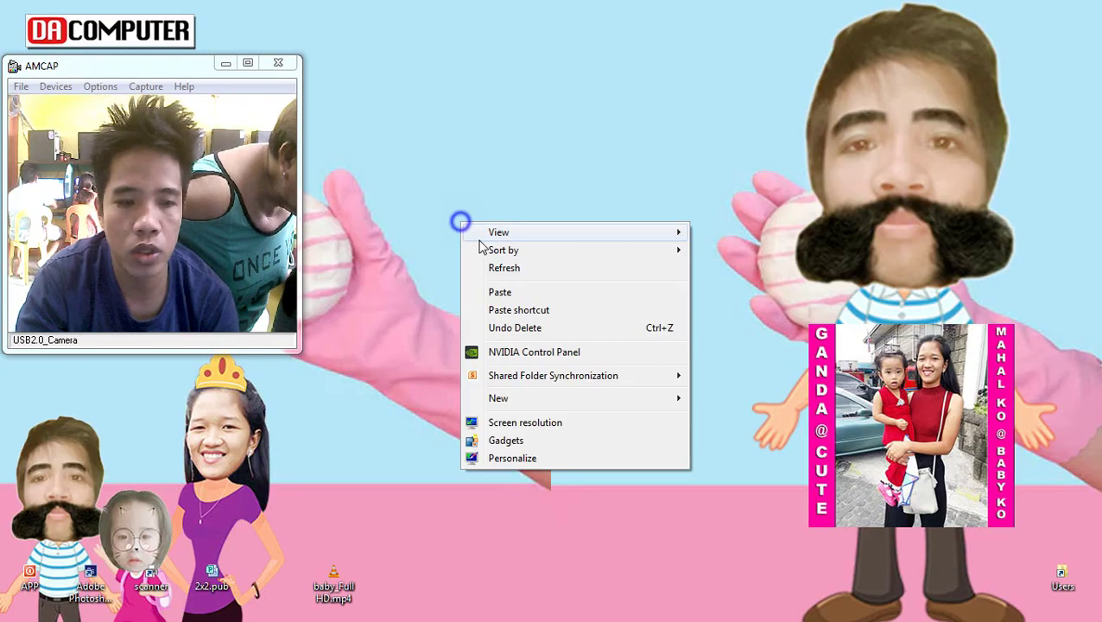
click(495, 269)
right_click(426, 205)
click(469, 248)
right_click(443, 209)
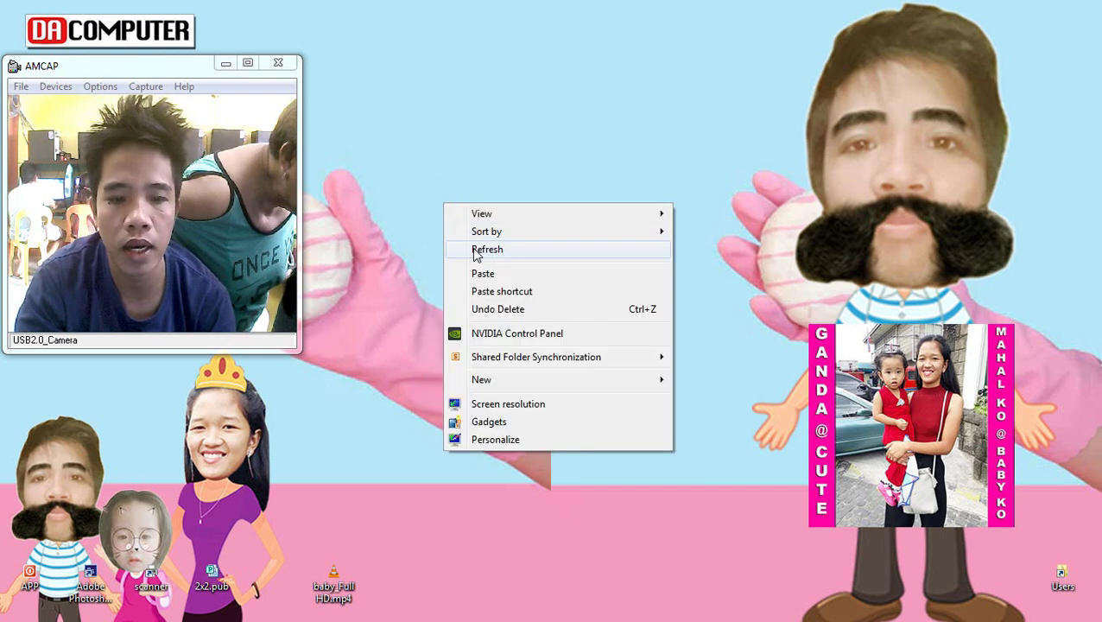
click(464, 251)
right_click(436, 217)
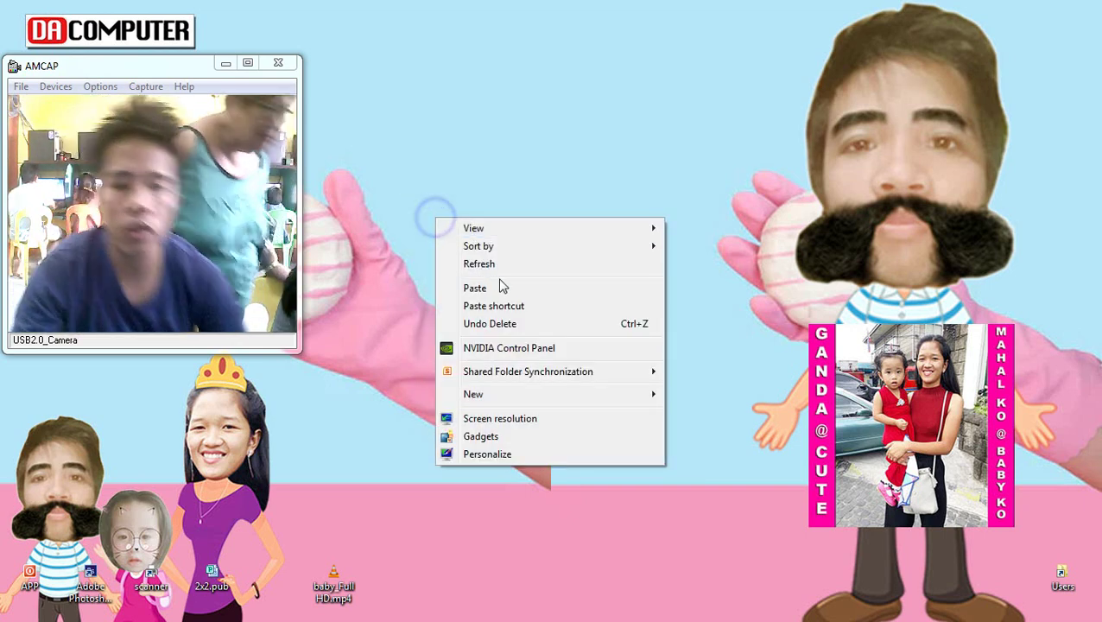
click(497, 265)
right_click(431, 199)
click(482, 243)
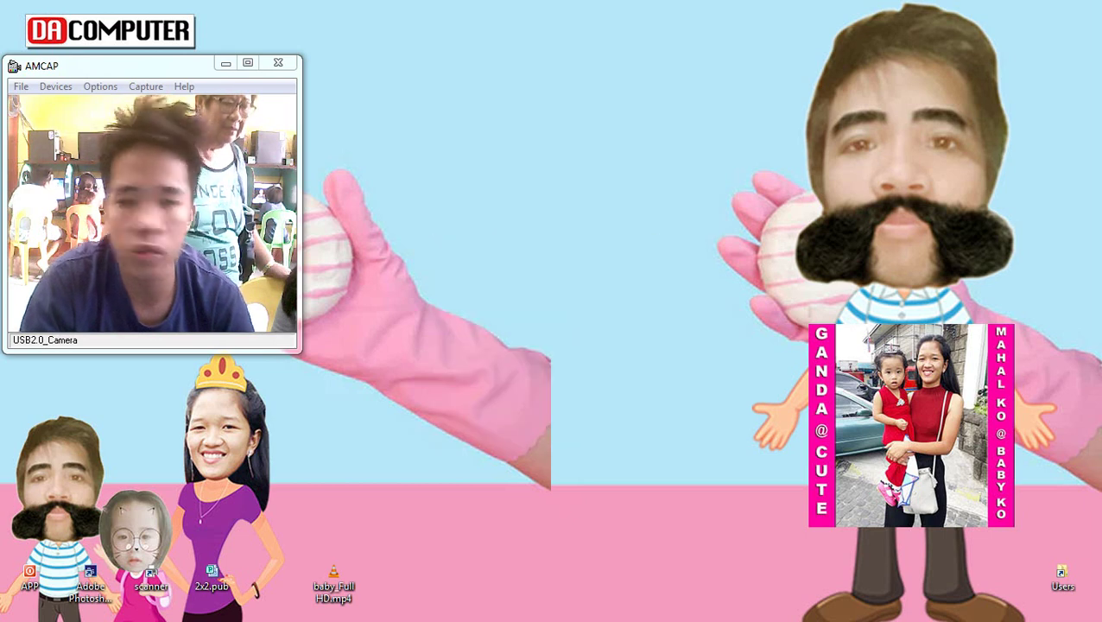
right_click(527, 207)
click(604, 253)
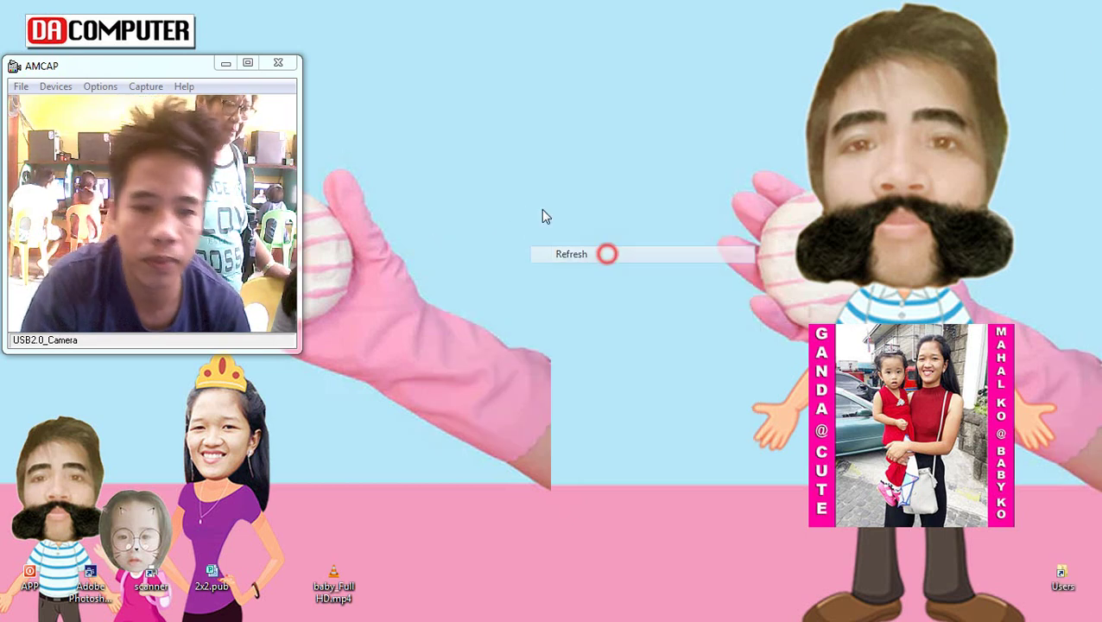
right_click(501, 183)
click(544, 227)
right_click(425, 145)
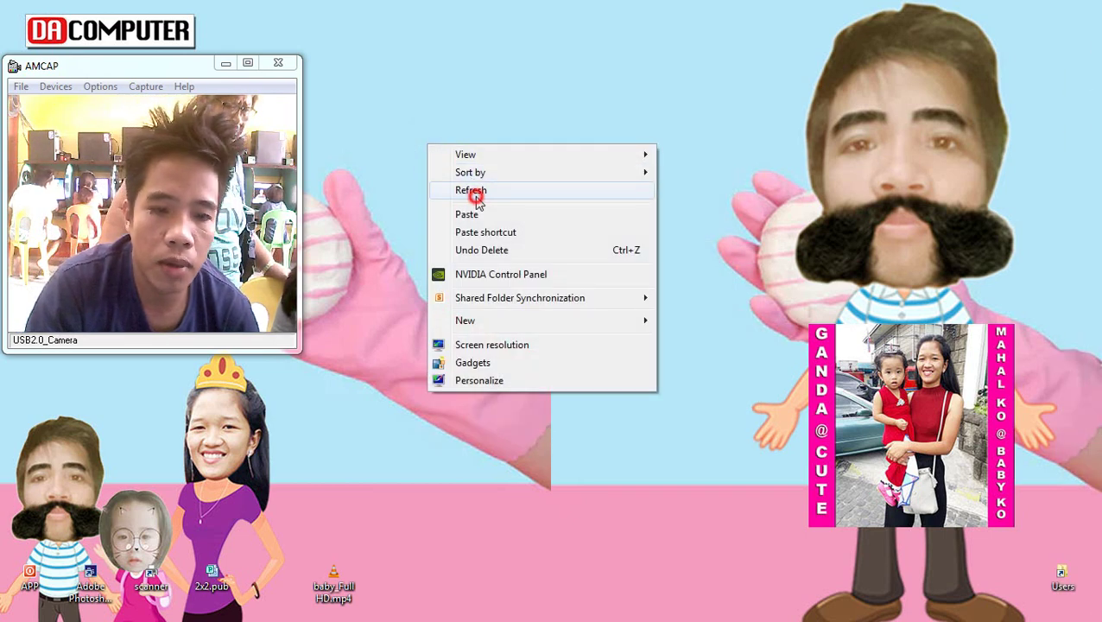
click(475, 191)
right_click(411, 145)
click(444, 190)
right_click(396, 165)
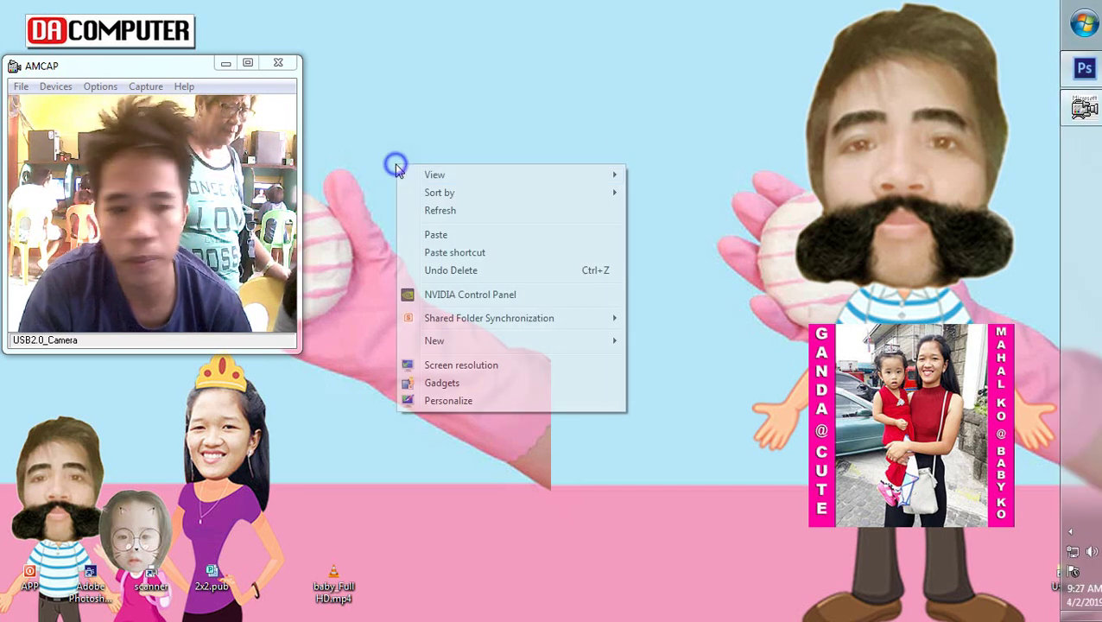
click(430, 211)
right_click(408, 160)
click(454, 213)
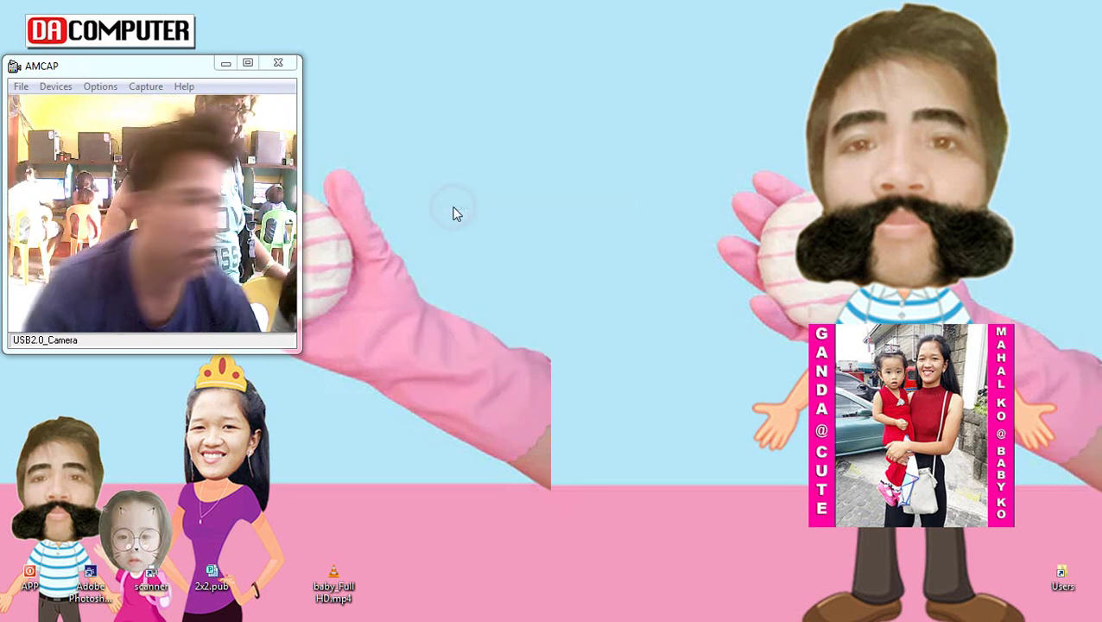
right_click(557, 177)
click(609, 221)
right_click(475, 199)
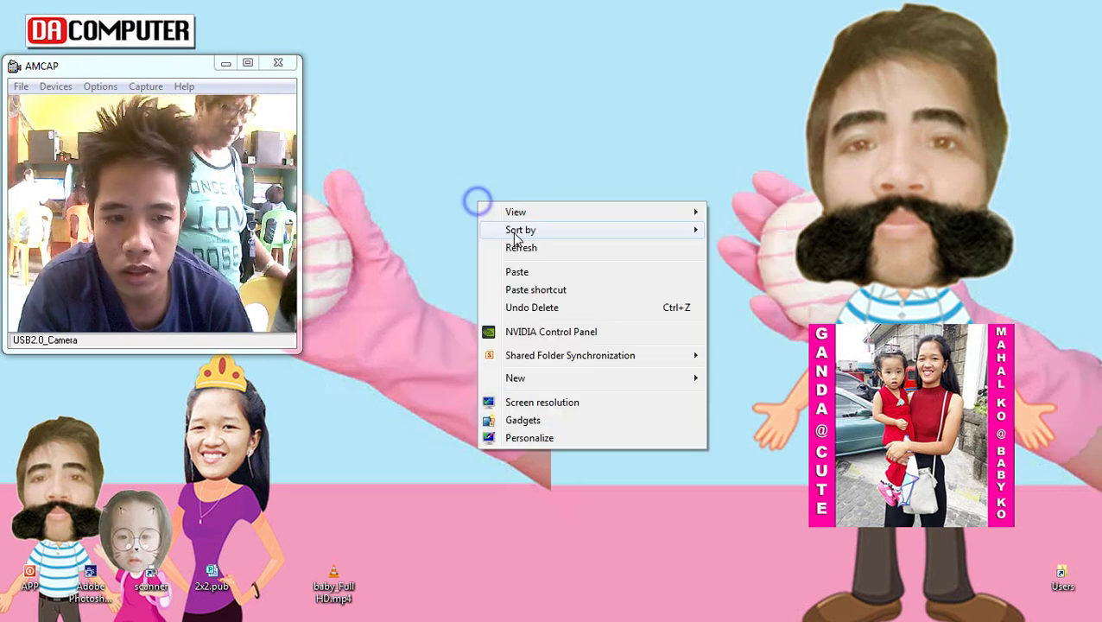
click(515, 244)
Step: Bring Photoshop forward, narrow its window, and begin a new document
click(1077, 74)
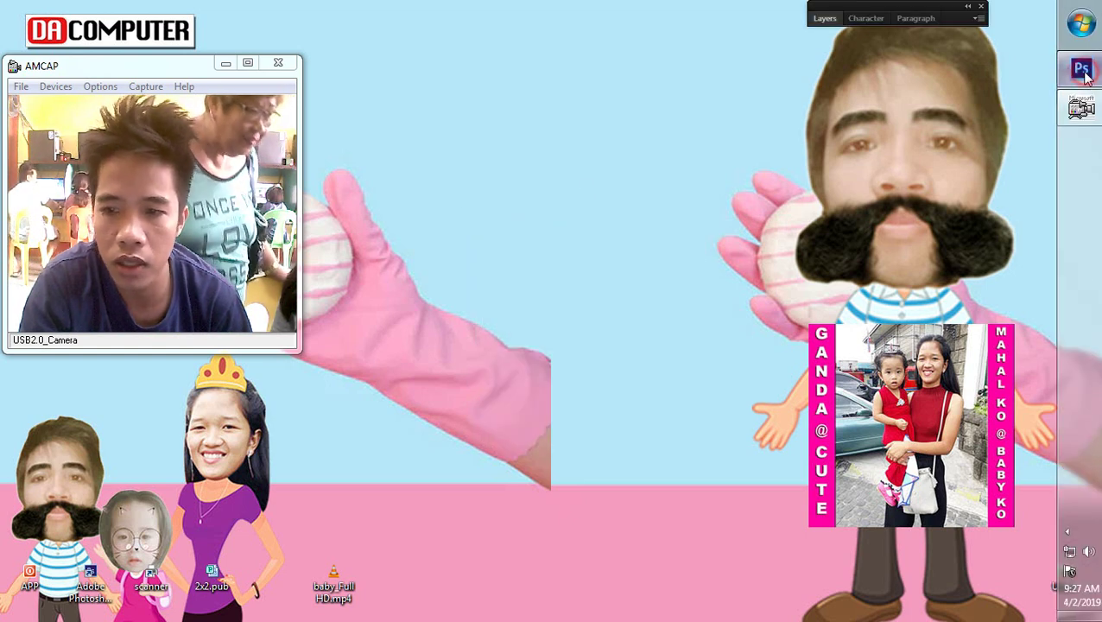
click(251, 340)
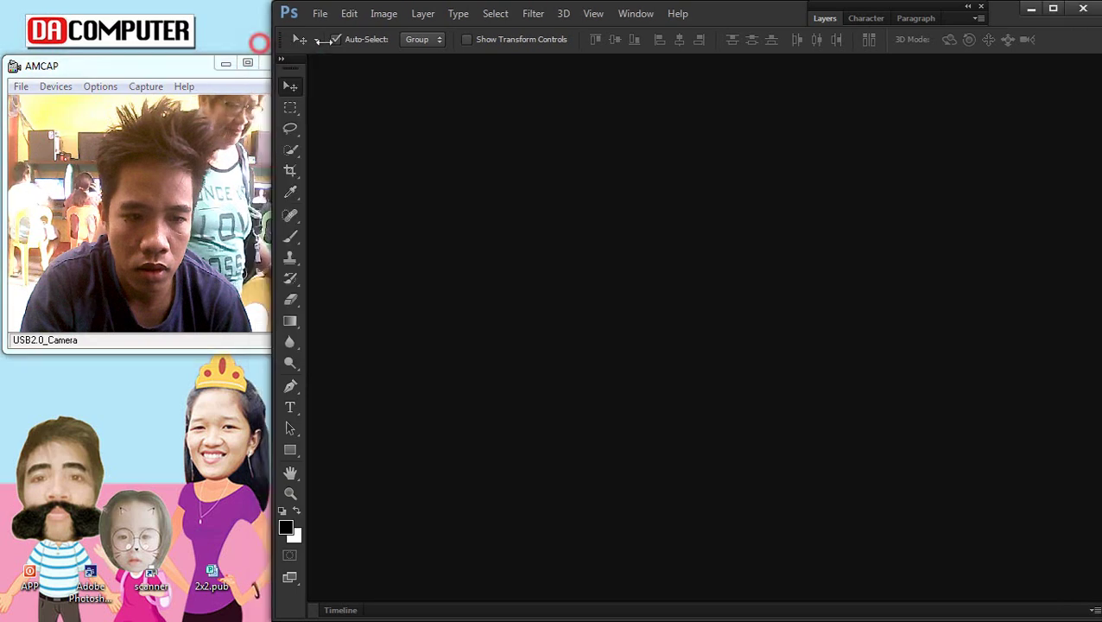
mouse_move(258, 42)
mouse_down()
mouse_move(327, 41)
mouse_move(292, 41)
mouse_up()
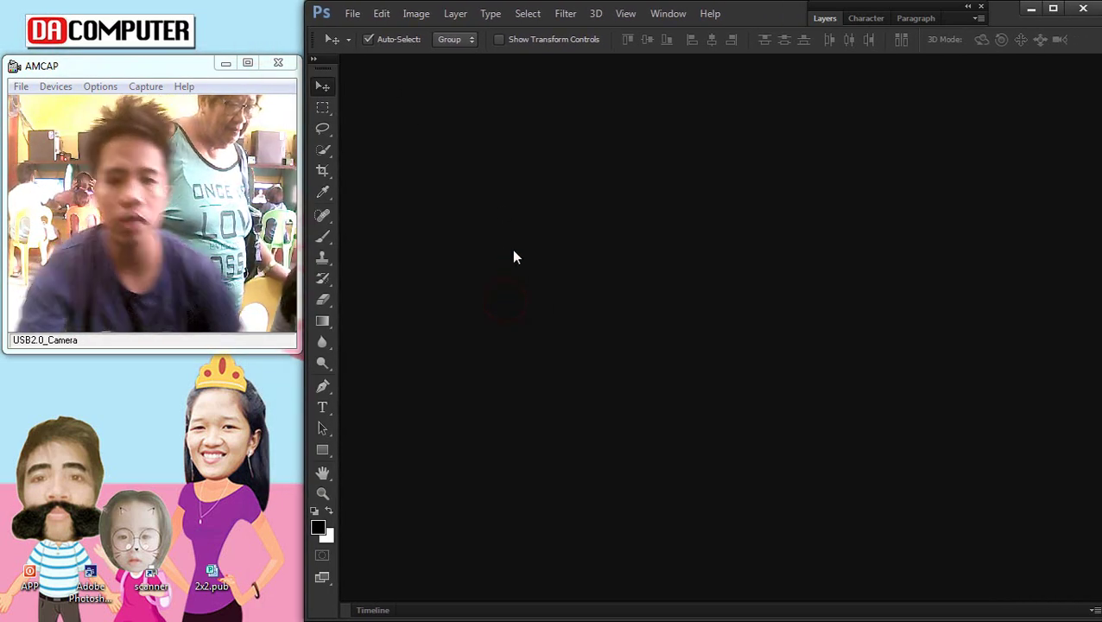
click(352, 13)
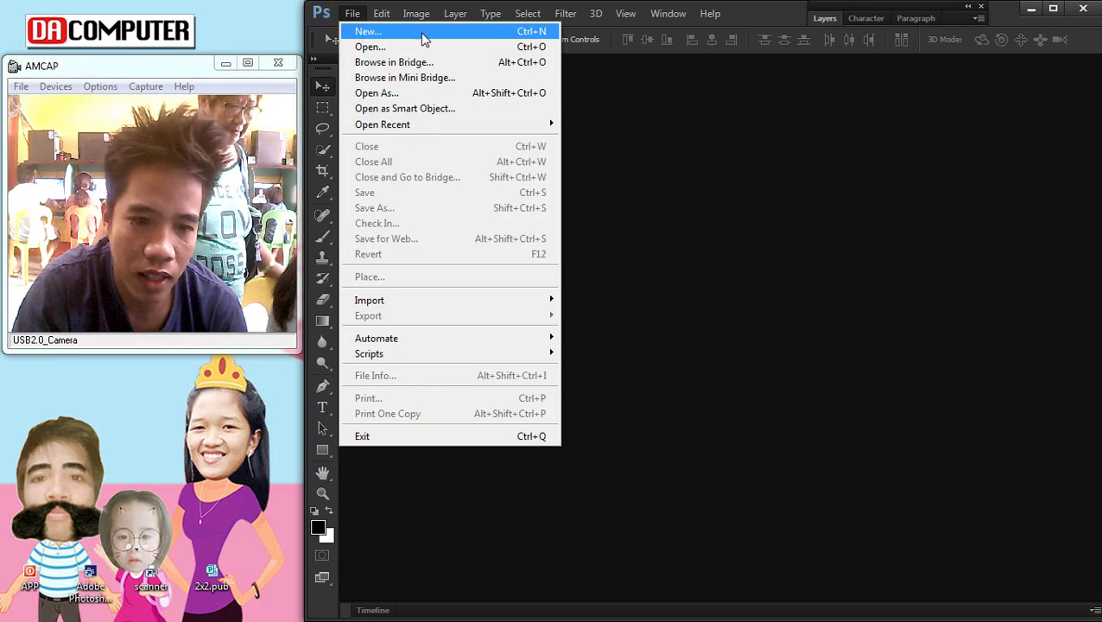
click(419, 33)
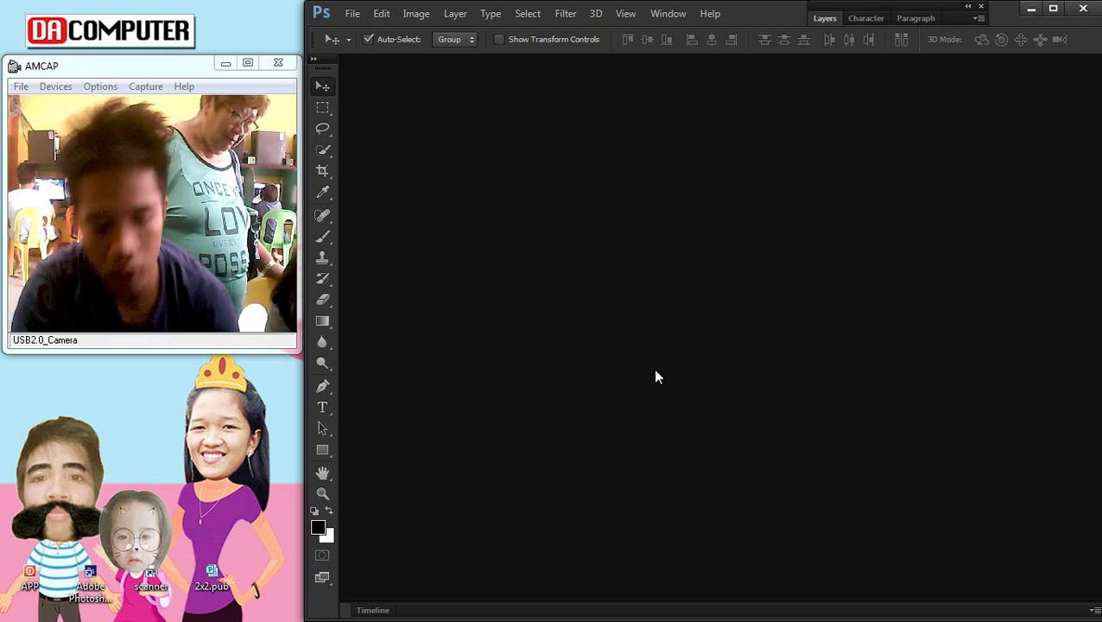
Step: Minimize Photoshop, refresh the desktop once, and restore Photoshop
click(1031, 9)
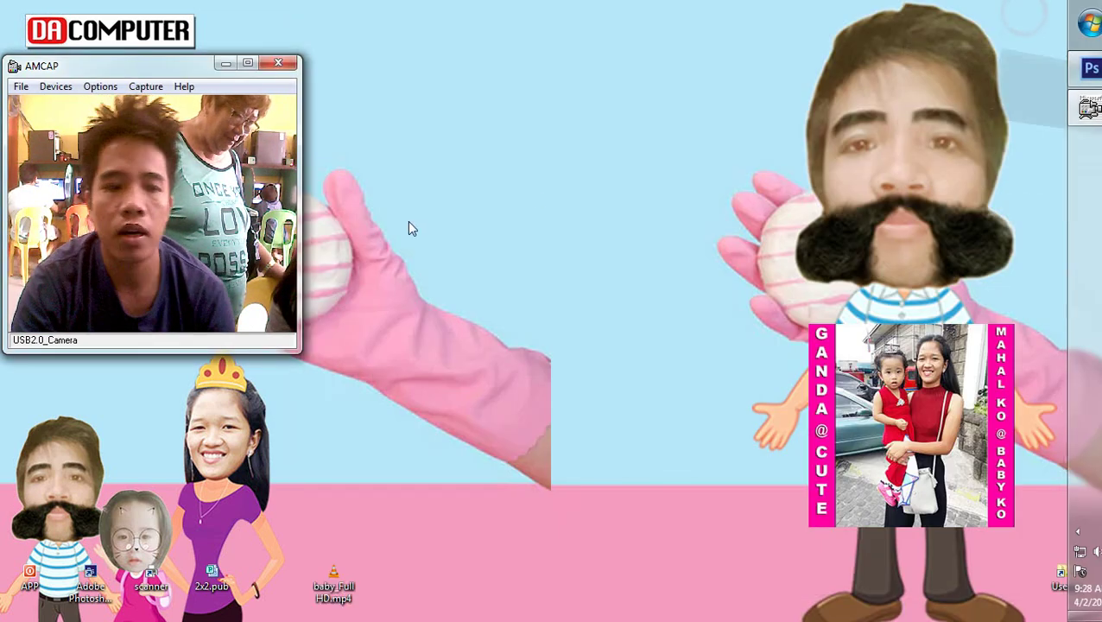
right_click(377, 226)
click(431, 275)
click(1075, 69)
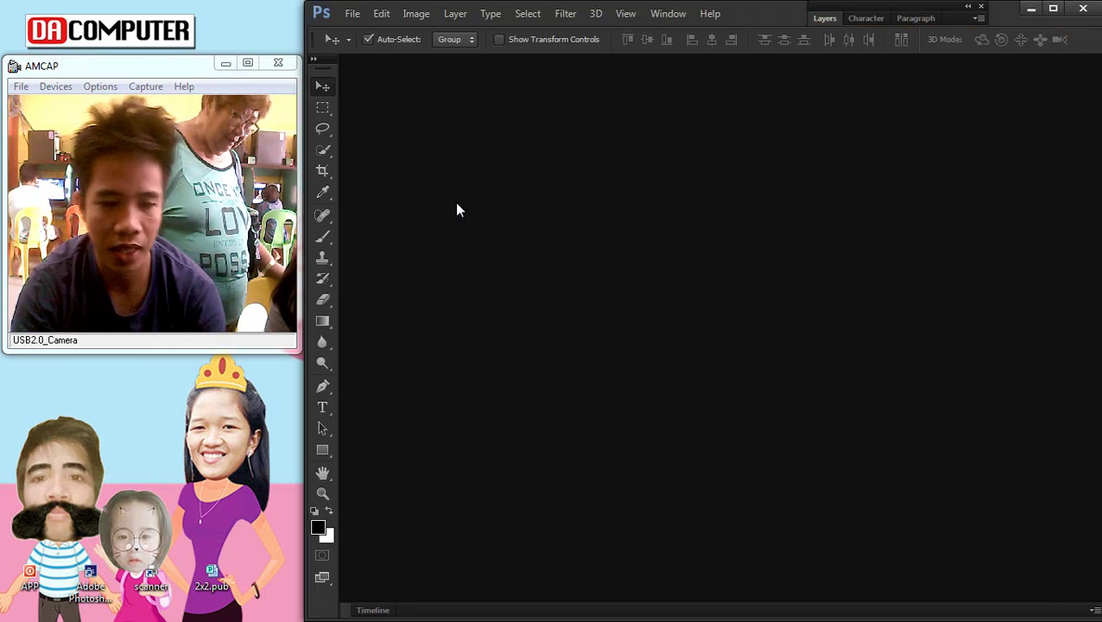
Step: Open the New document dialog (7 × 5 in, 72 ppi) and inspect the Width units
click(352, 13)
click(381, 32)
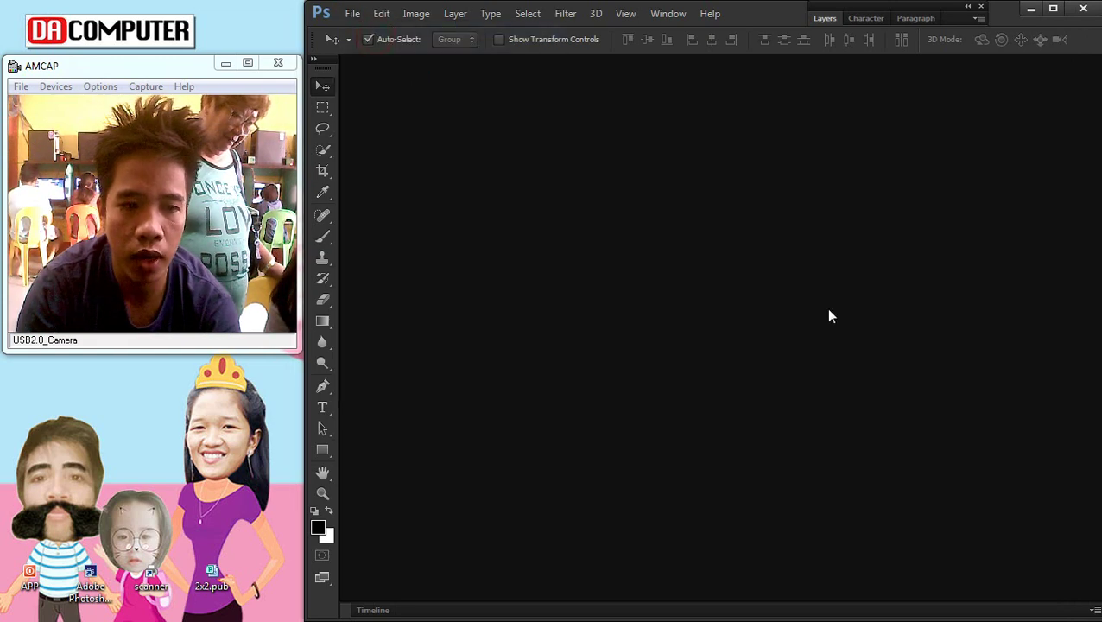
click(598, 199)
Step: Keep Inches, cancel the New dialog, and browse Local Disk (D:), peeking into LAYOUT
click(572, 222)
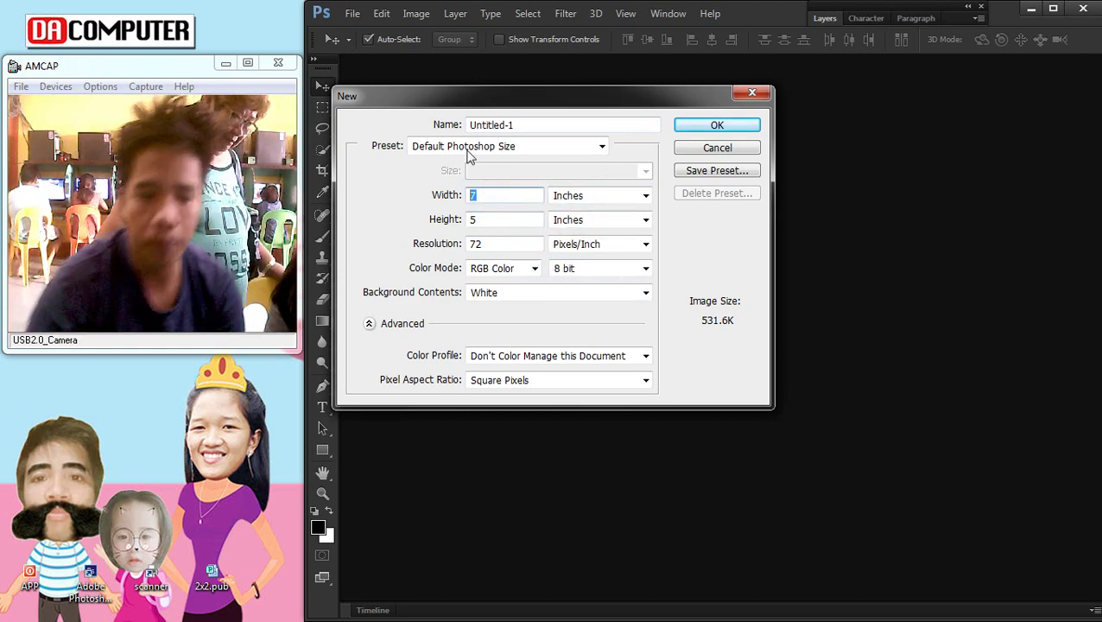
click(752, 95)
key(super+e)
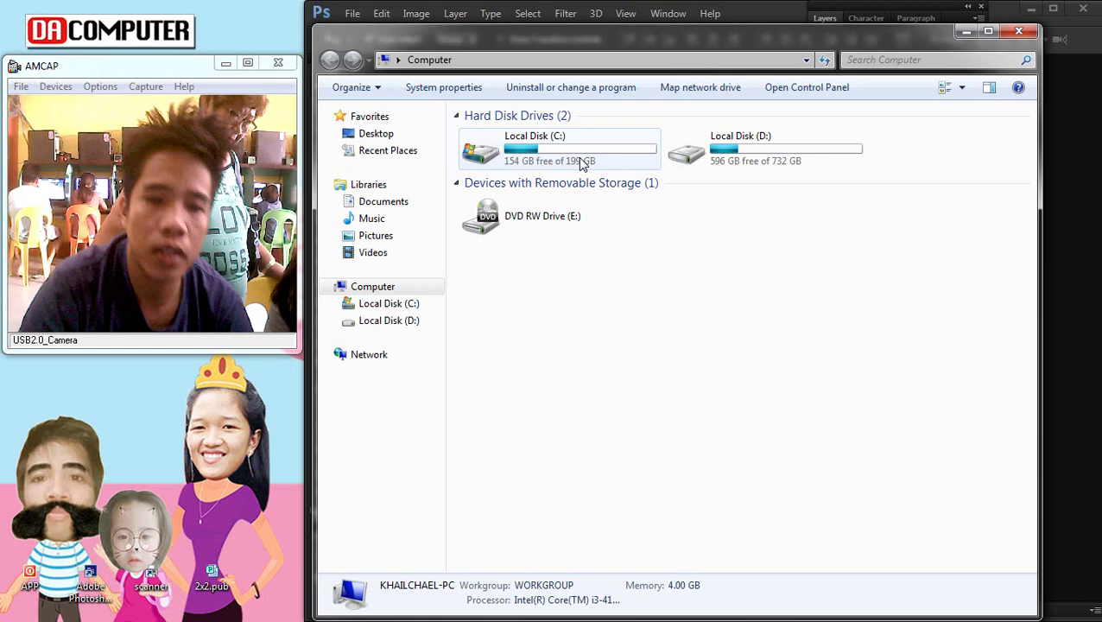
double_click(780, 152)
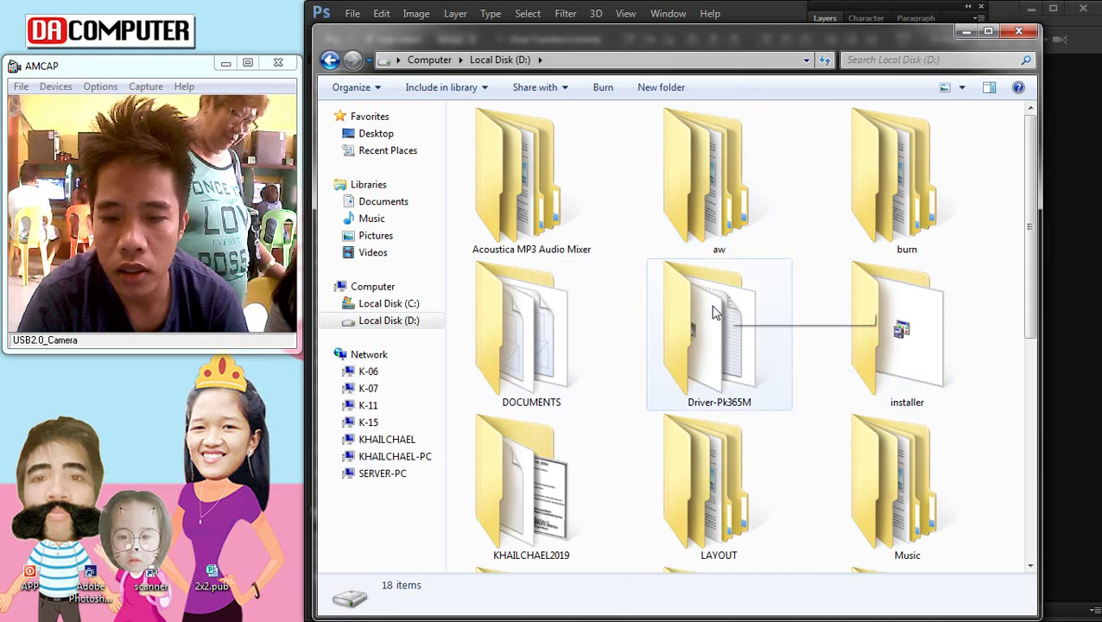
double_click(735, 502)
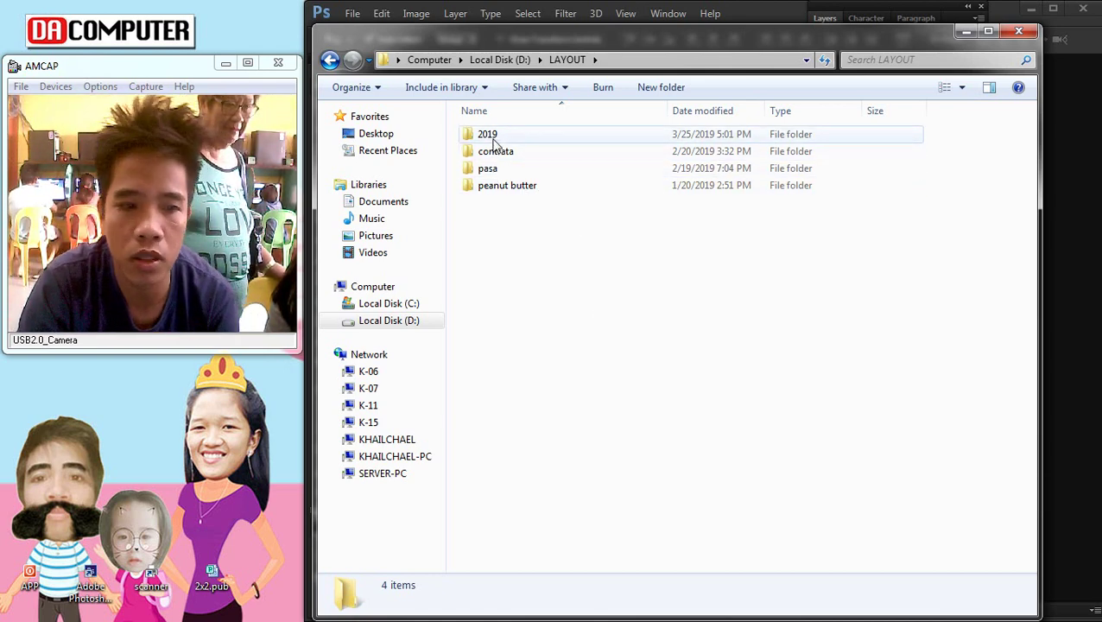
mouse_move(371, 108)
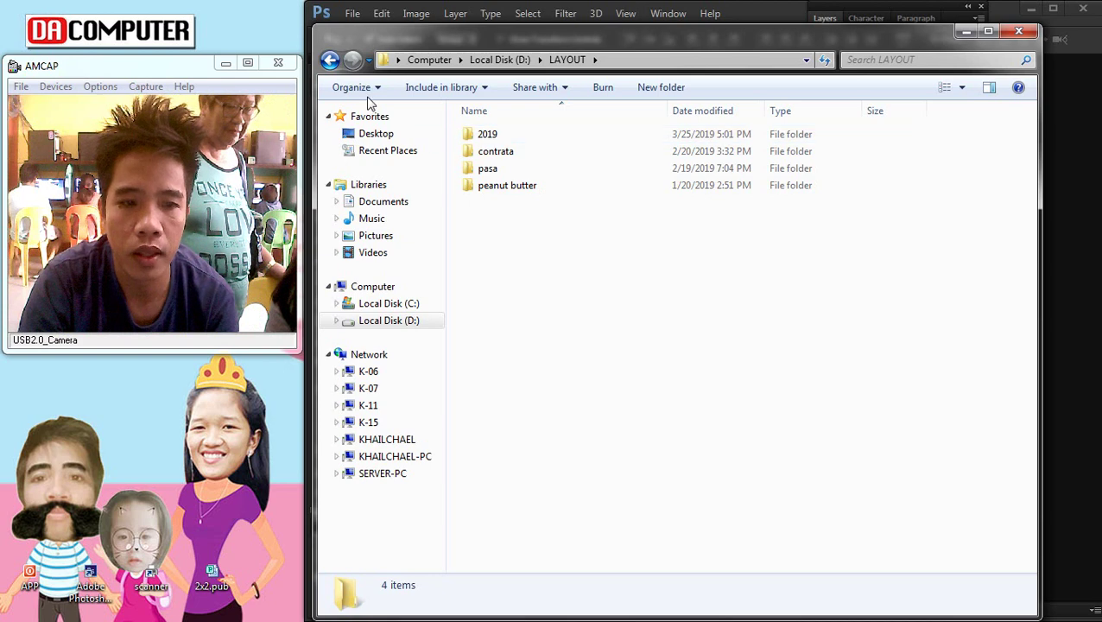
Step: Go to D:\scanner\2019-04-02 and open 001.jpg in Photoshop
click(333, 65)
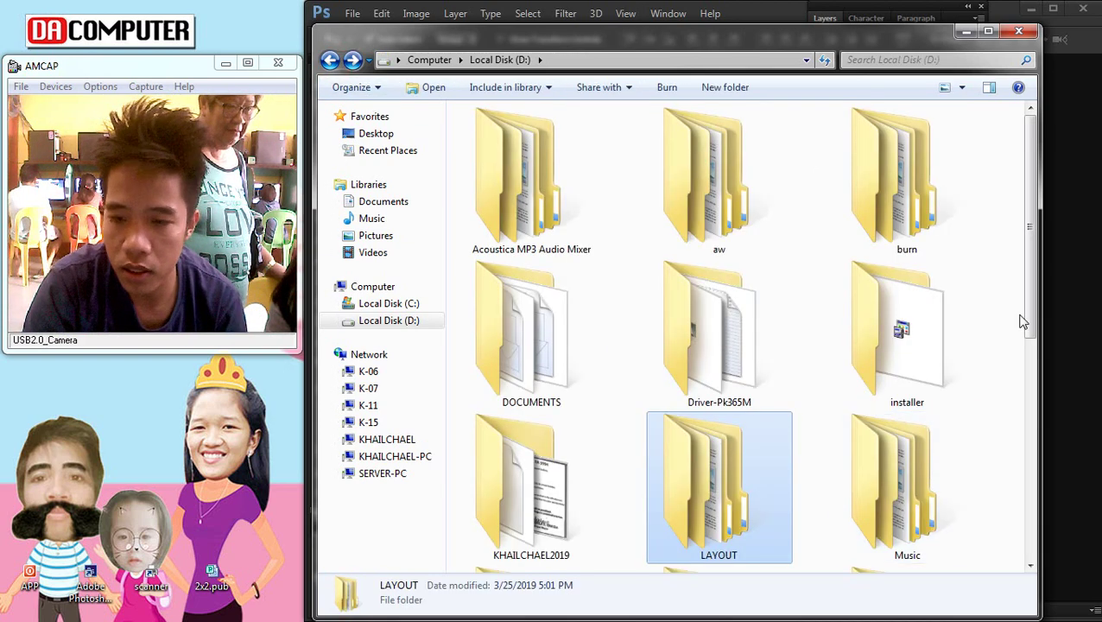
drag(1026, 291, 1034, 406)
double_click(560, 455)
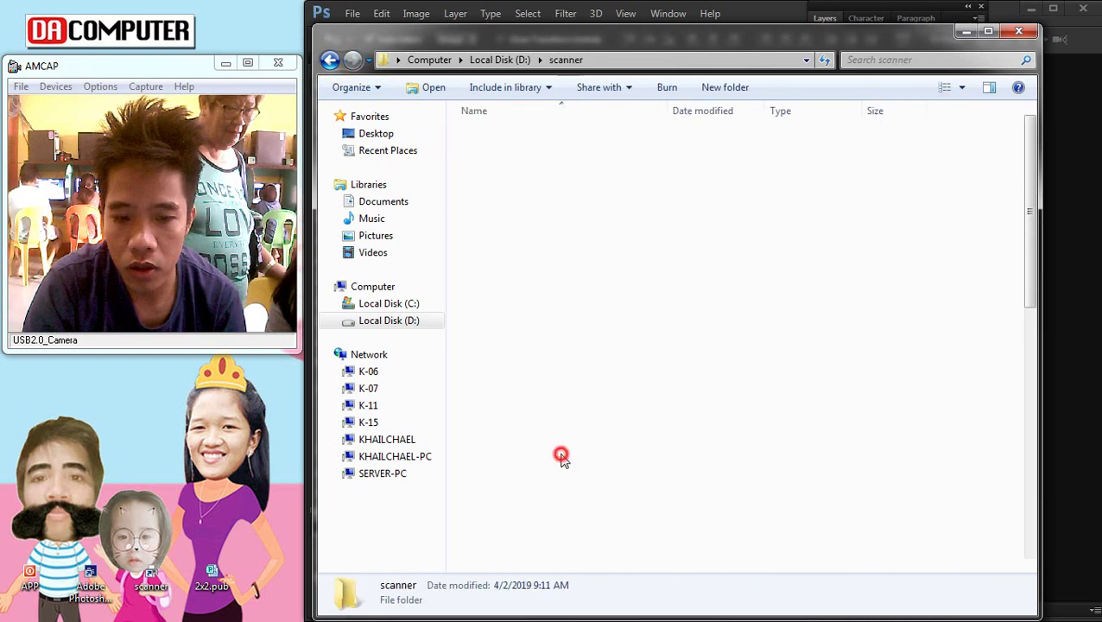
drag(1028, 276, 1000, 568)
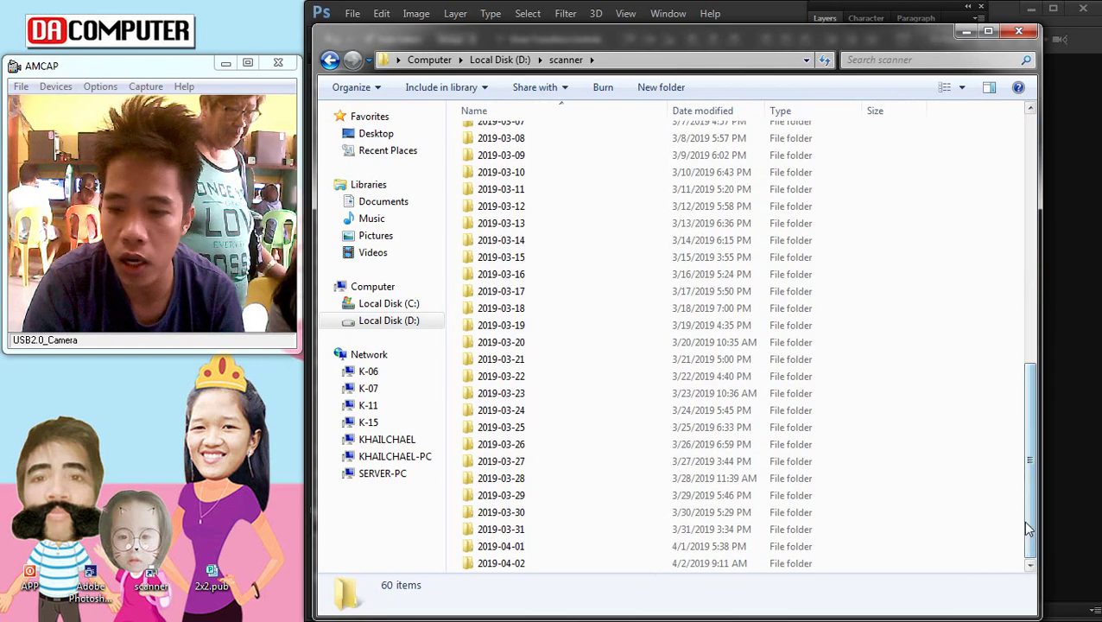
double_click(501, 564)
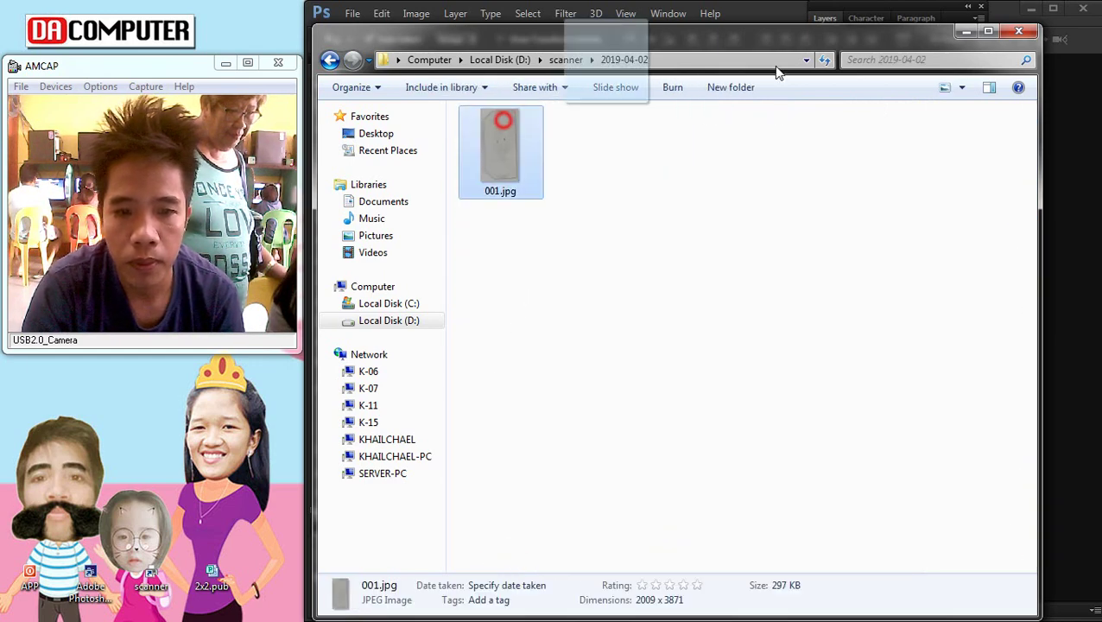
key(Return)
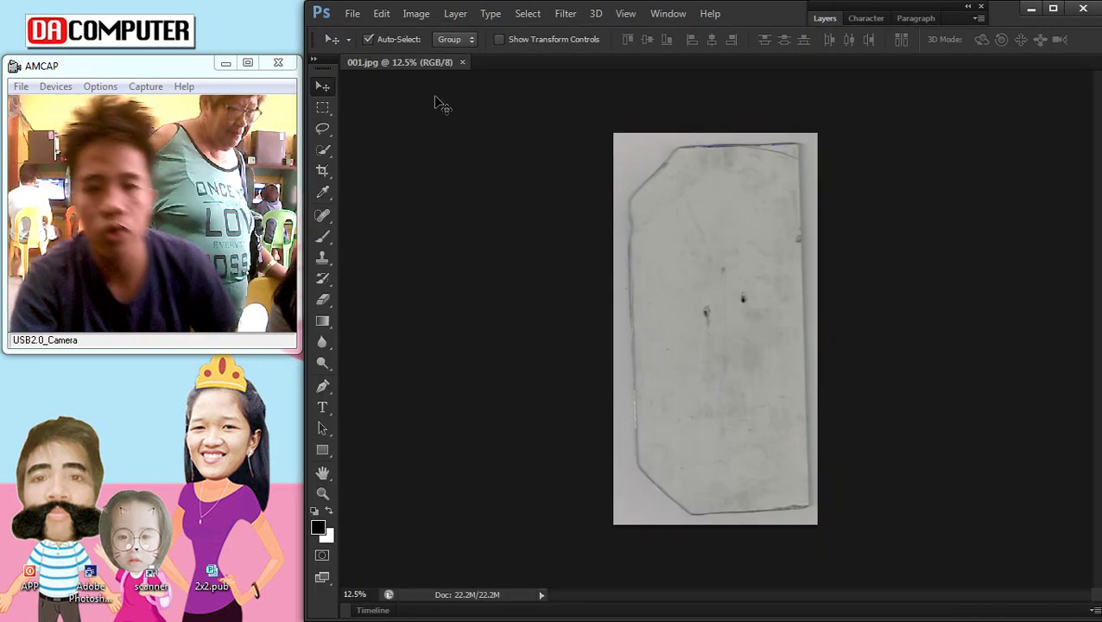
Step: Rotate the scan 90° clockwise and level it about 1.84° with Free Transform
click(415, 13)
mouse_move(446, 162)
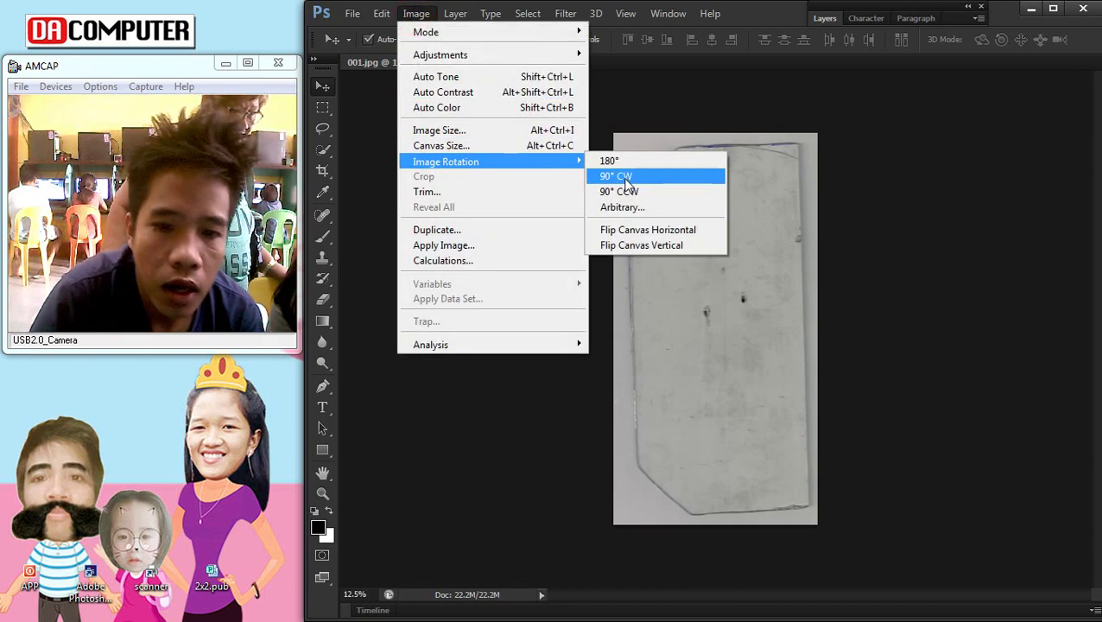
click(710, 178)
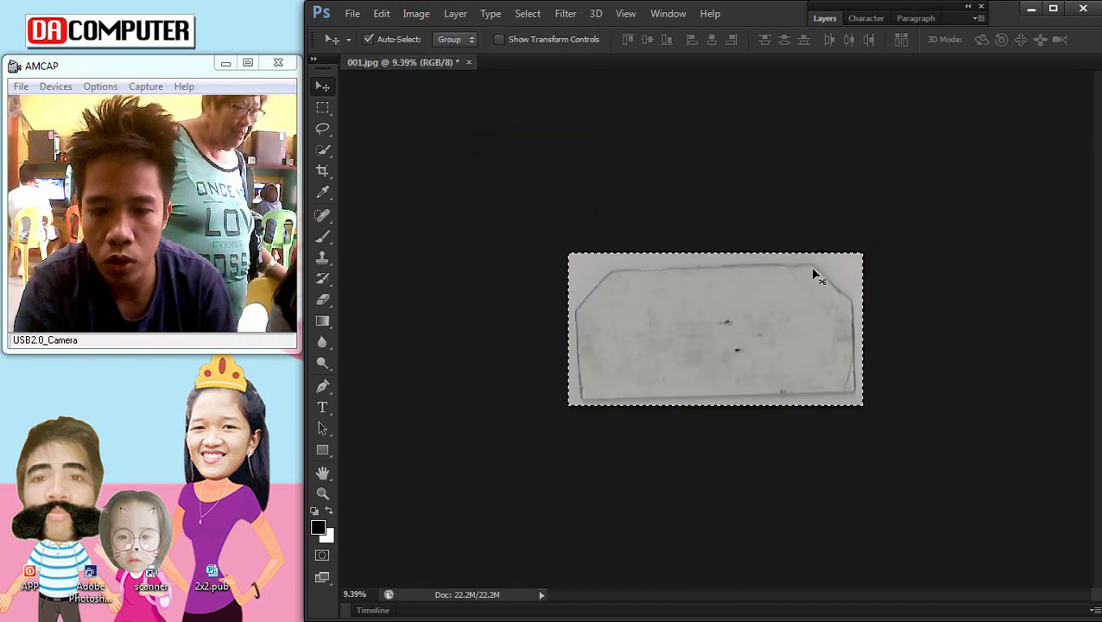
key(ctrl+t)
drag(929, 233, 946, 234)
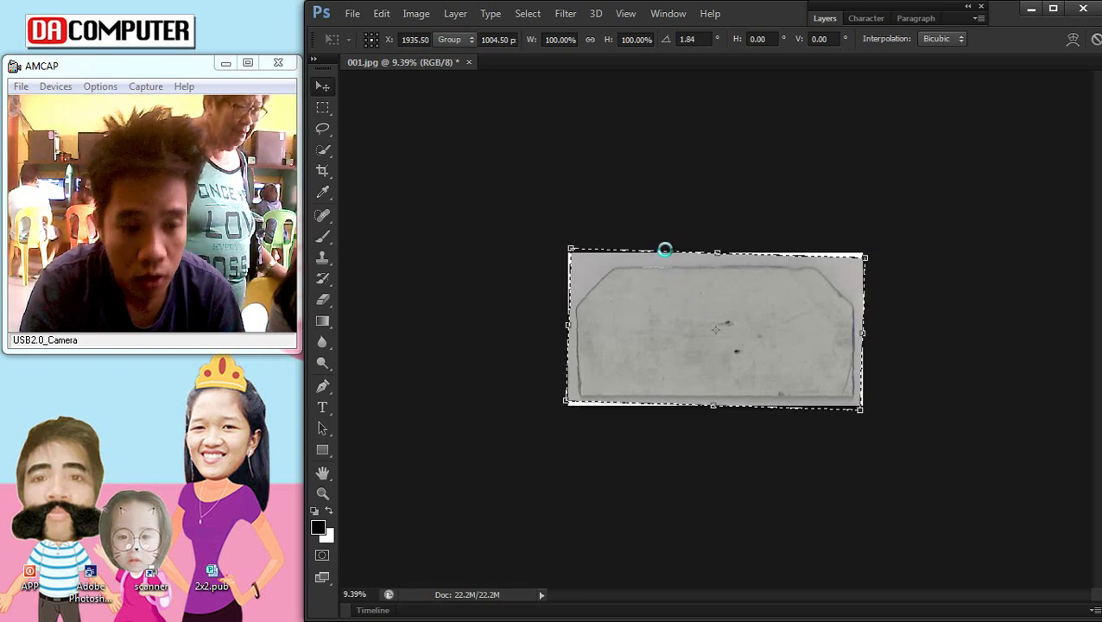
key(Return)
Step: Zoom in and draw an initial crop box around the plate
key(ctrl+plus)
key(ctrl+plus)
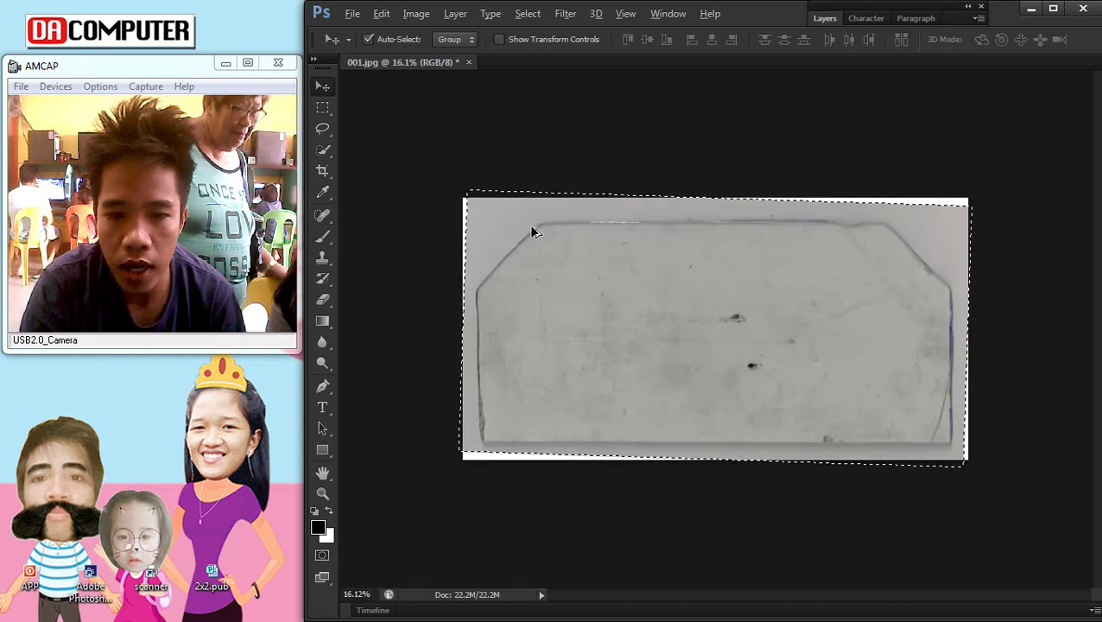
click(322, 170)
mouse_move(473, 212)
mouse_down()
mouse_move(664, 331)
mouse_move(960, 453)
mouse_move(955, 444)
mouse_up()
Step: Crop the scan to the plate's top, left and right edges, dropping the white border
drag(716, 213, 715, 216)
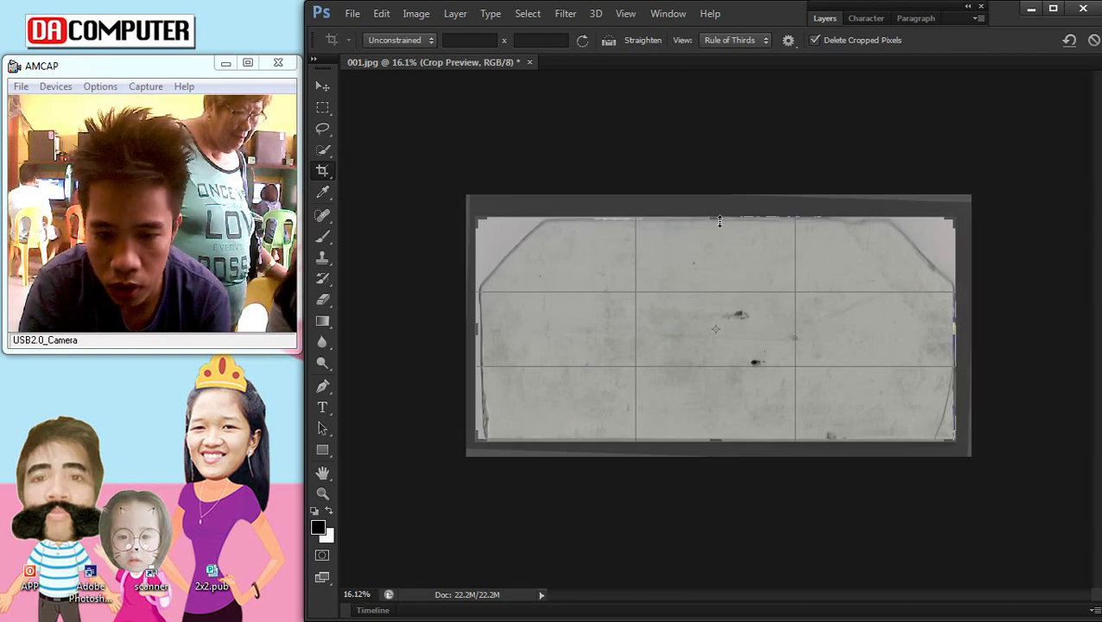
key(Return)
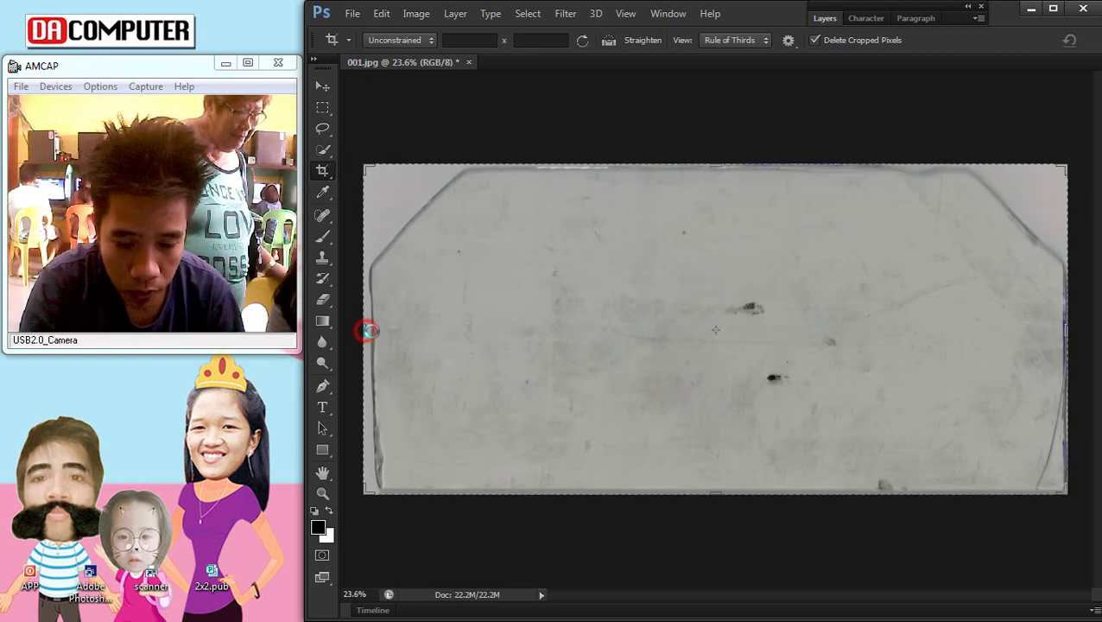
drag(369, 330, 370, 333)
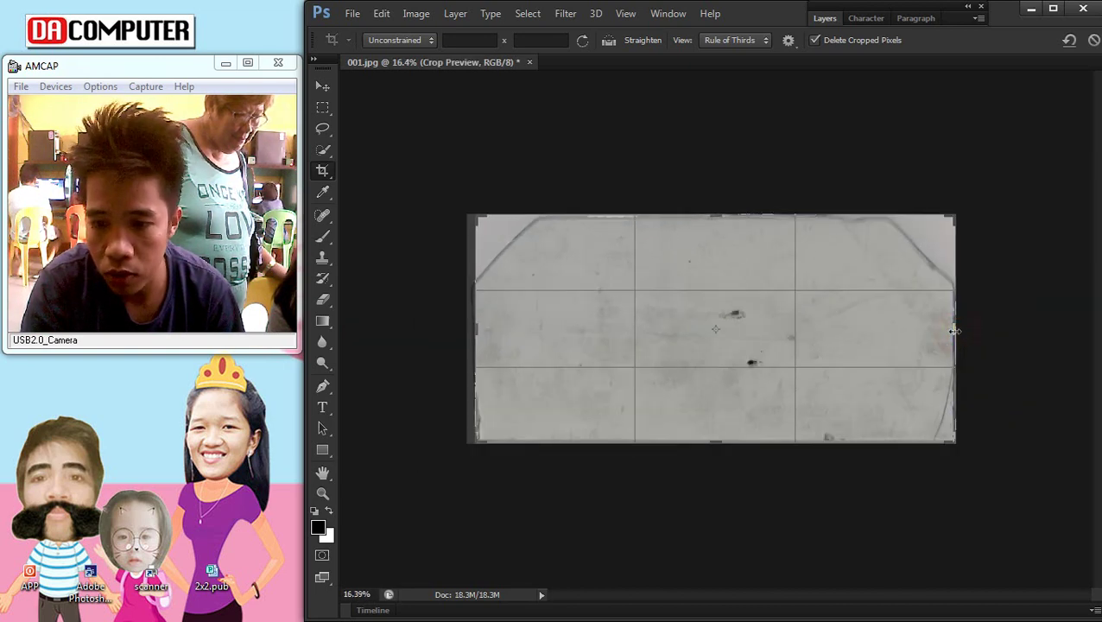
drag(954, 331, 953, 332)
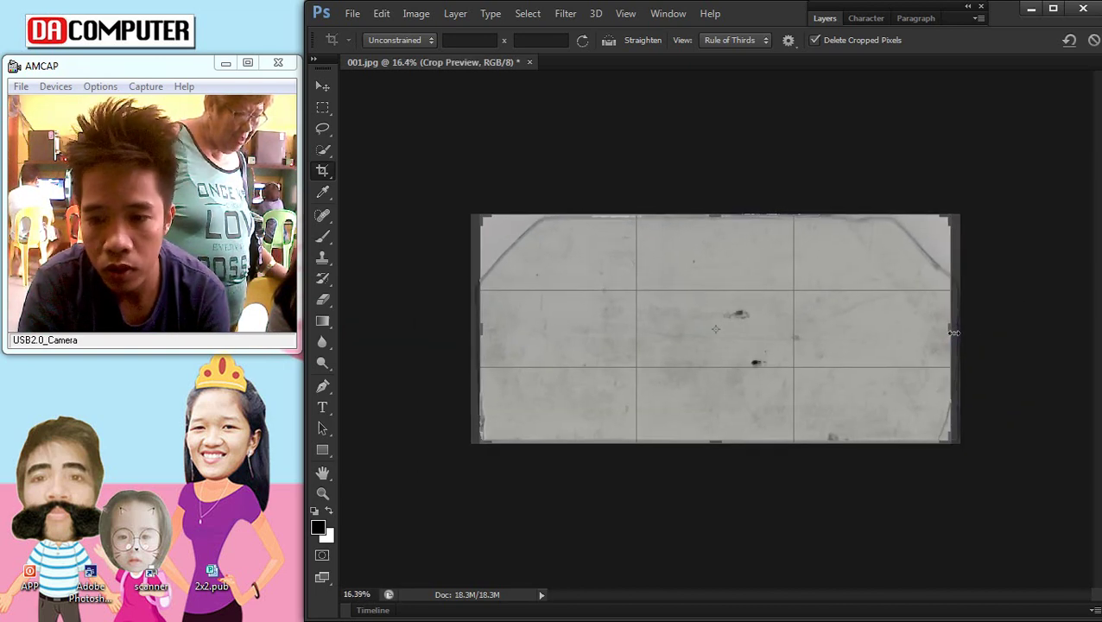
key(Return)
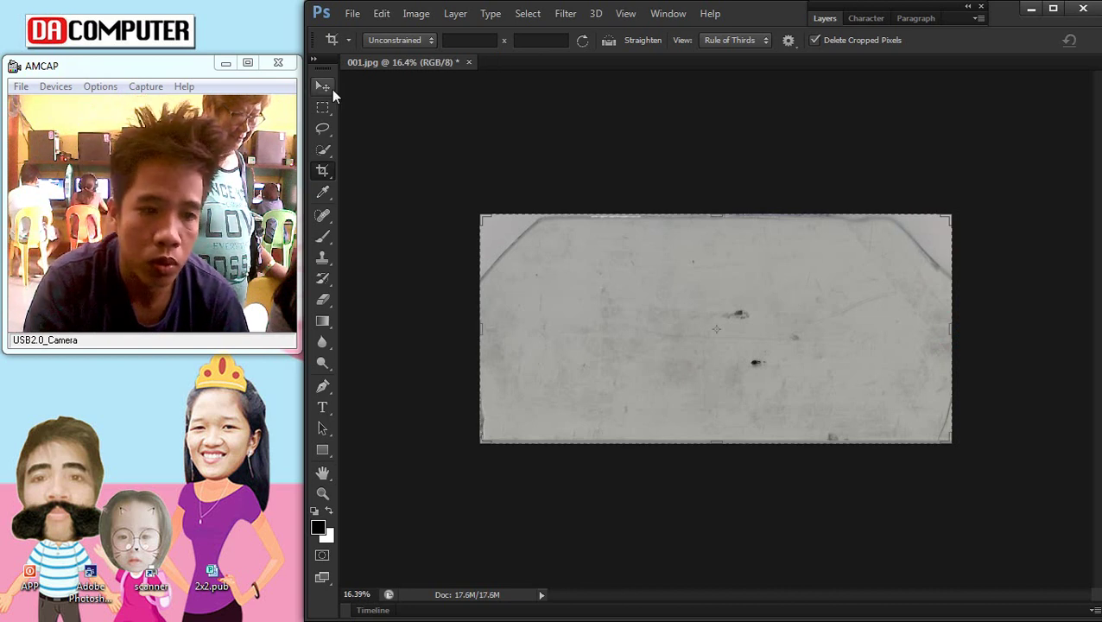
click(323, 86)
scroll(797, 350, up, 1)
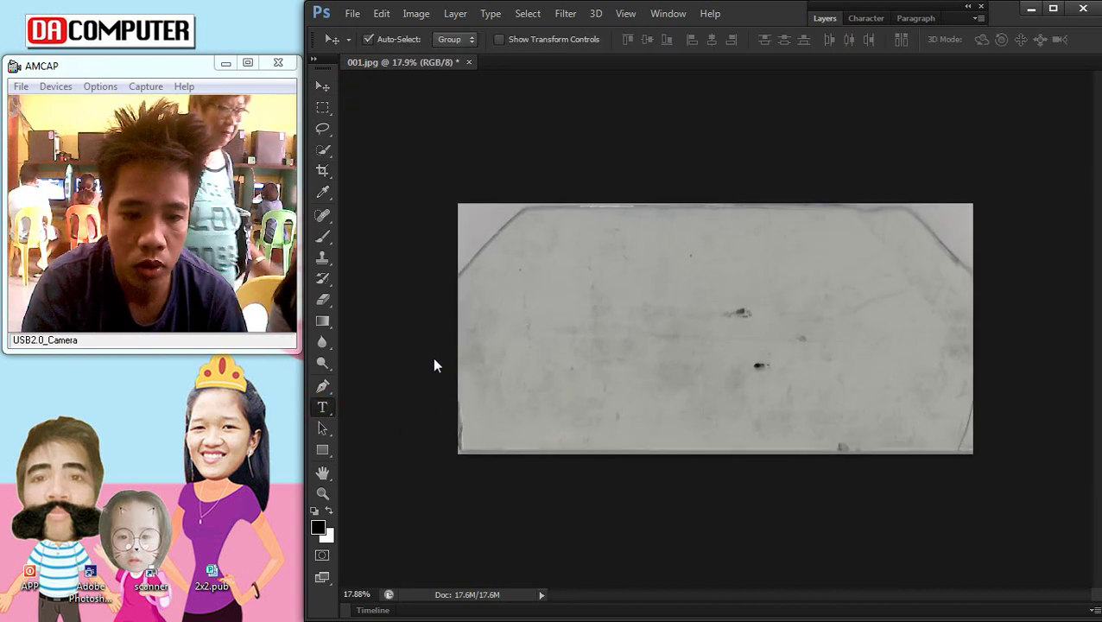
Step: Add REGISTERED in Times Bold and scale it up across the top of the plate
click(321, 407)
text(REGISTERED)
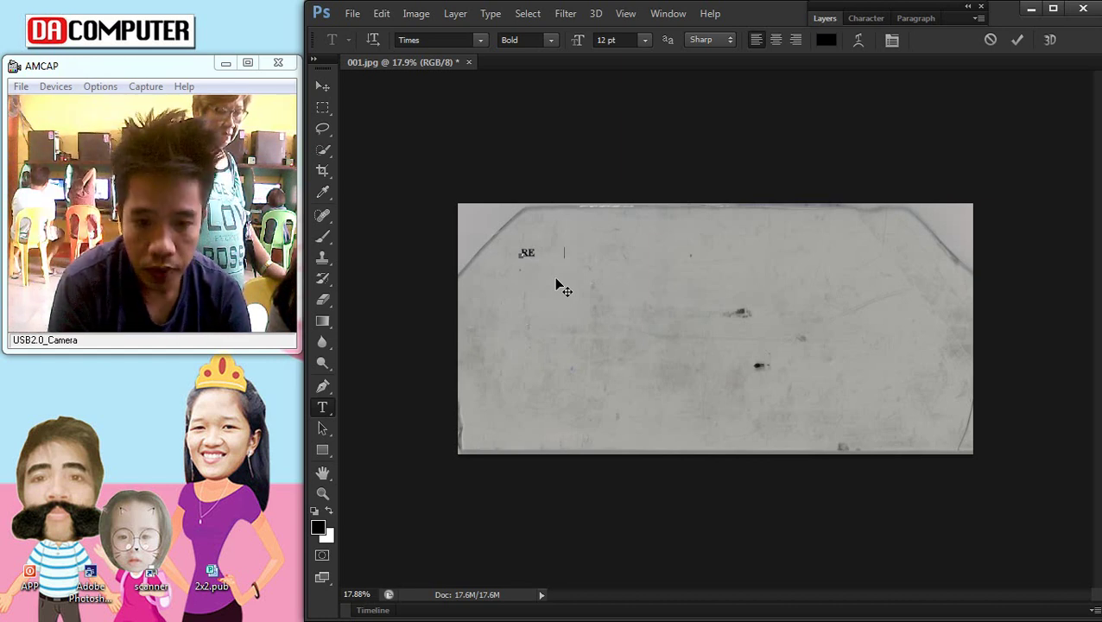
click(322, 87)
key(ctrl+t)
mouse_move(587, 259)
mouse_down()
mouse_move(769, 315)
mouse_move(744, 301)
mouse_up()
drag(672, 271, 667, 251)
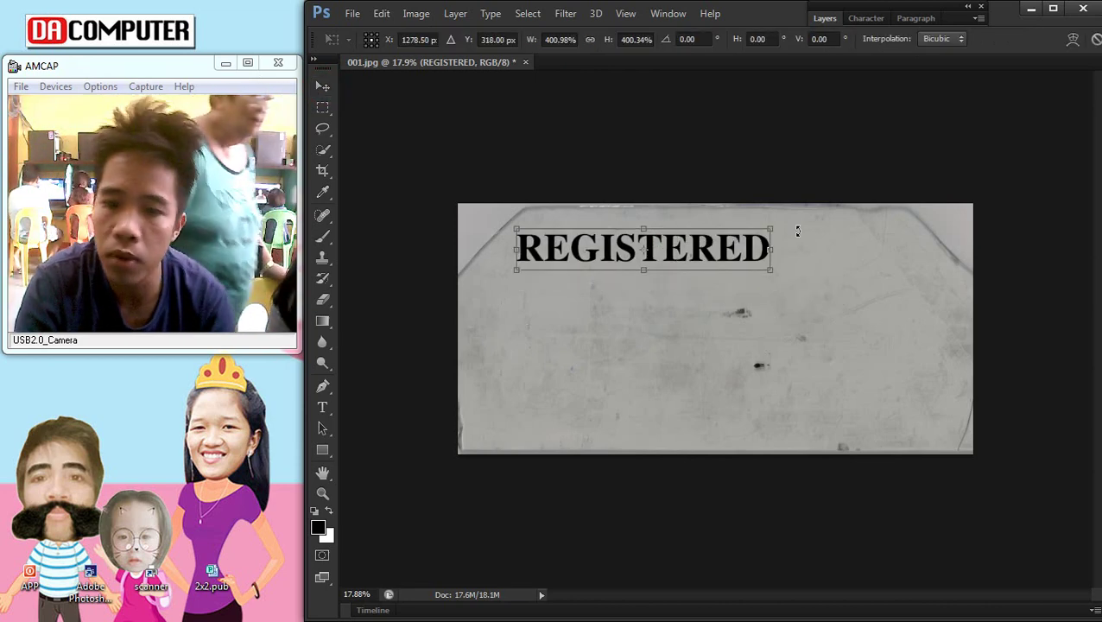
drag(767, 228, 893, 223)
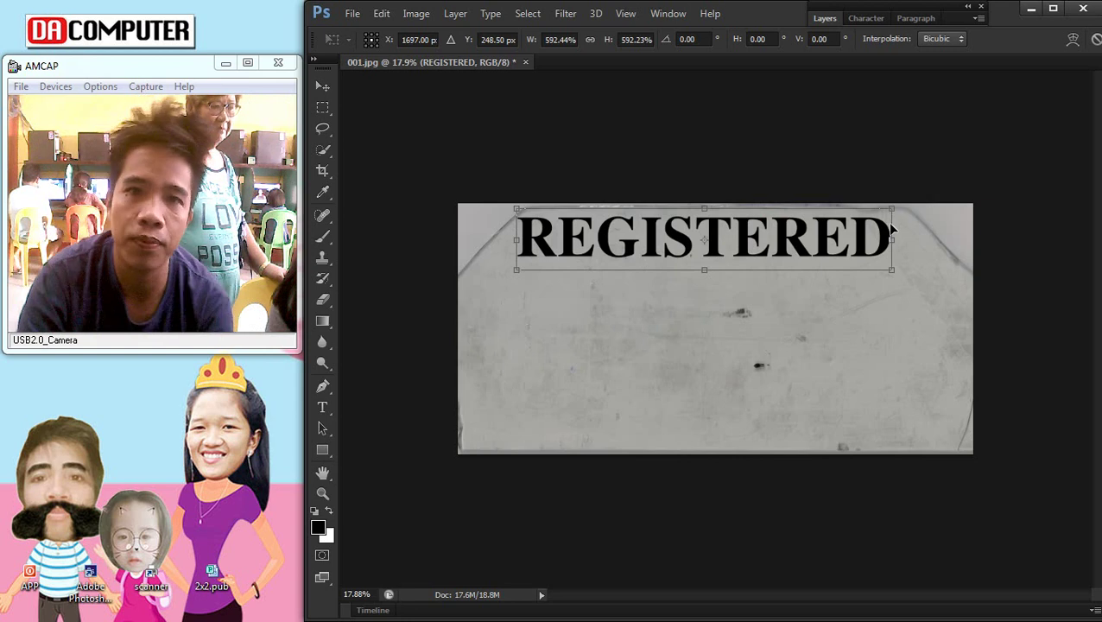
key(Return)
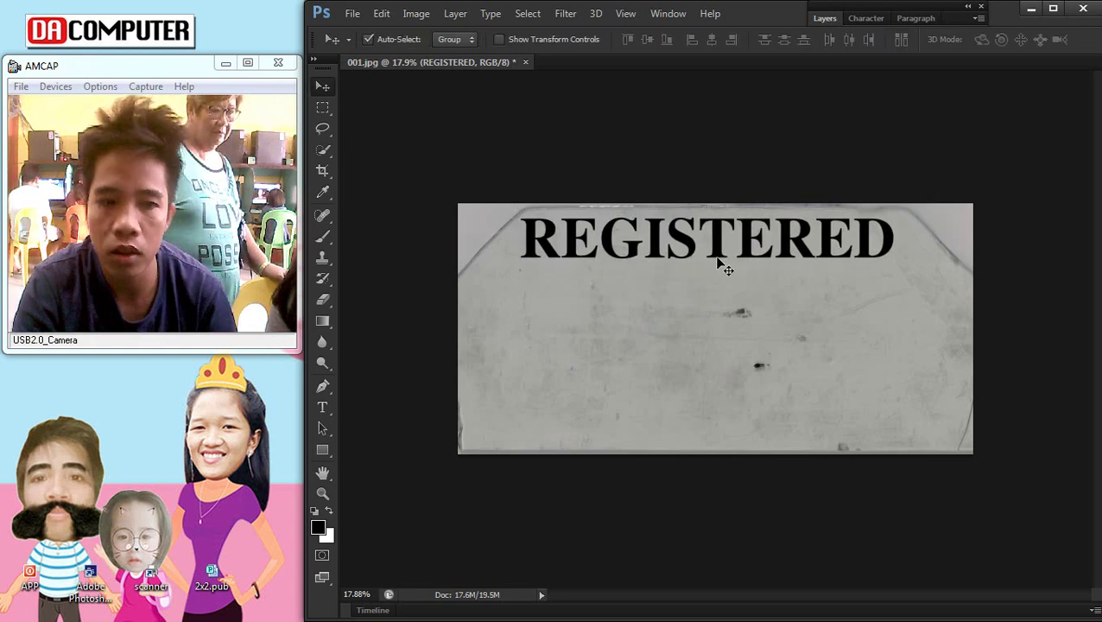
Step: Shrink REGISTERED slightly and centre it along the plate's top edge
key(ctrl+t)
drag(518, 268, 554, 264)
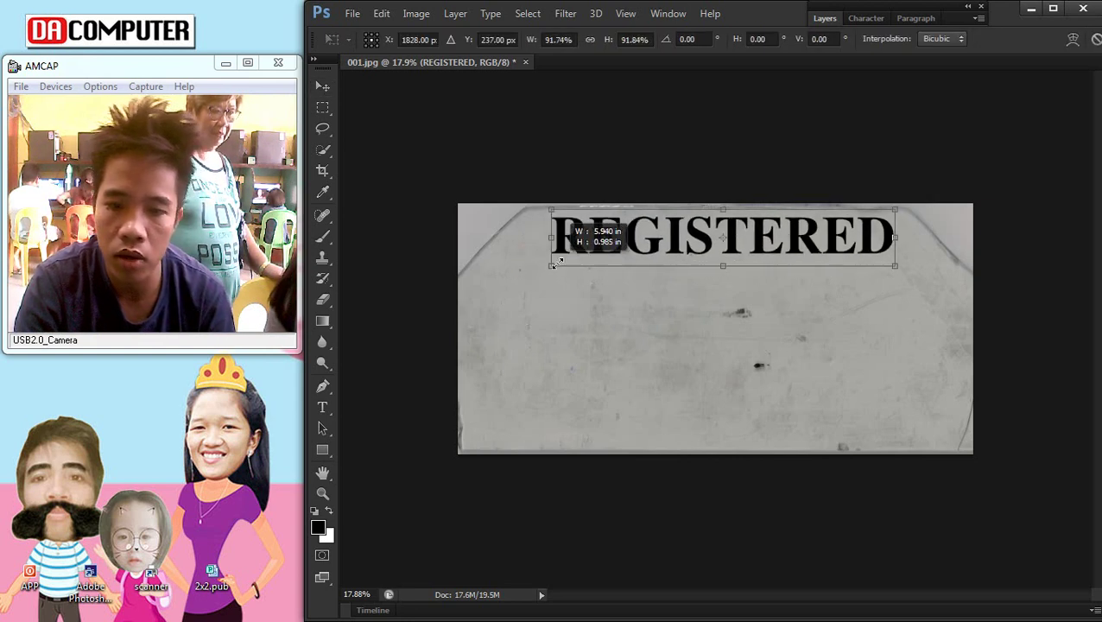
key(Return)
drag(767, 240, 761, 243)
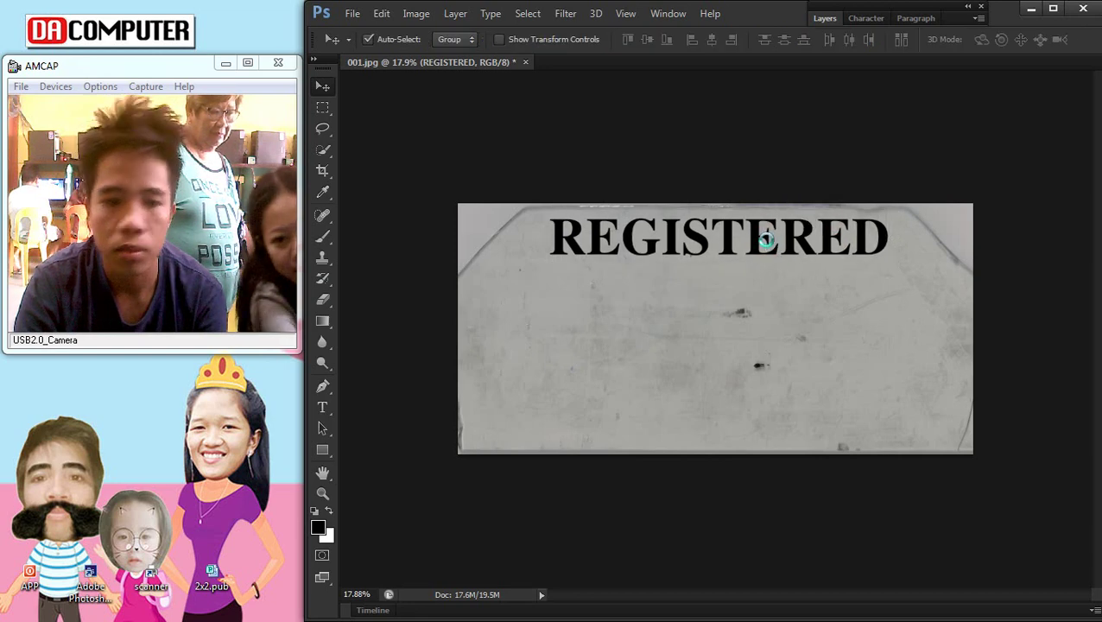
scroll(744, 241, down, 1)
scroll(769, 308, up, 2)
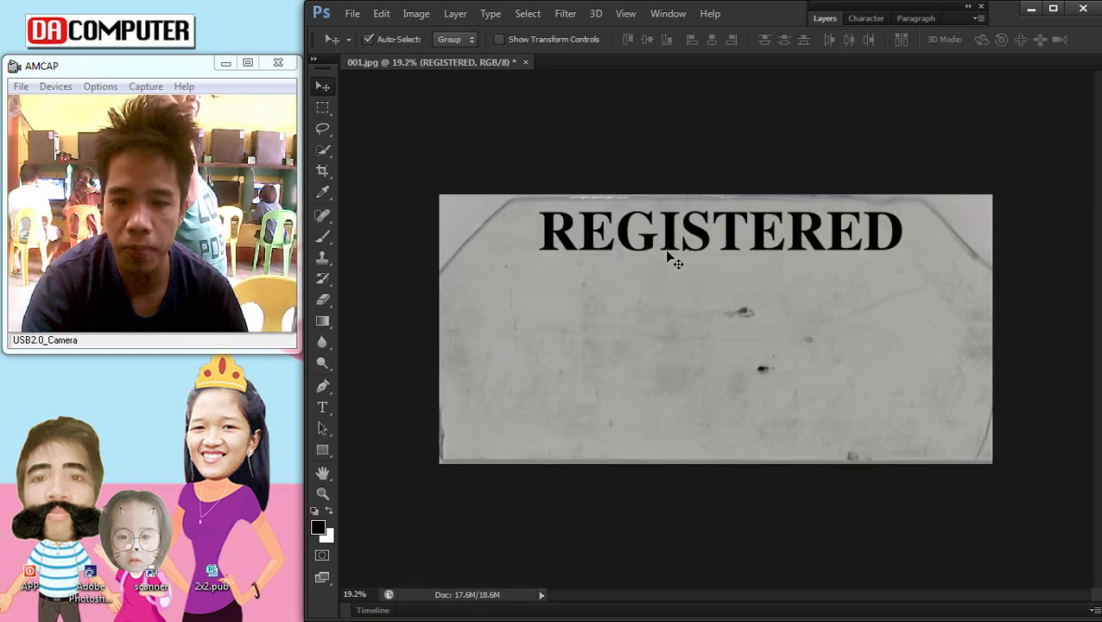
right_click(659, 246)
click(691, 246)
mouse_move(655, 234)
mouse_down()
mouse_move(631, 300)
mouse_move(568, 306)
mouse_up()
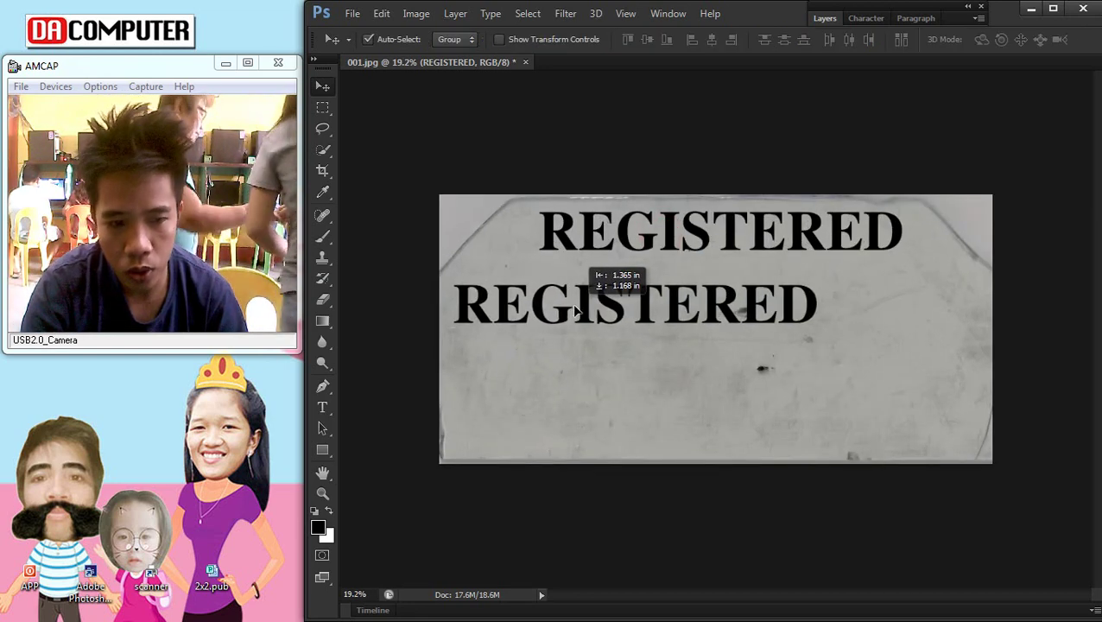
click(323, 407)
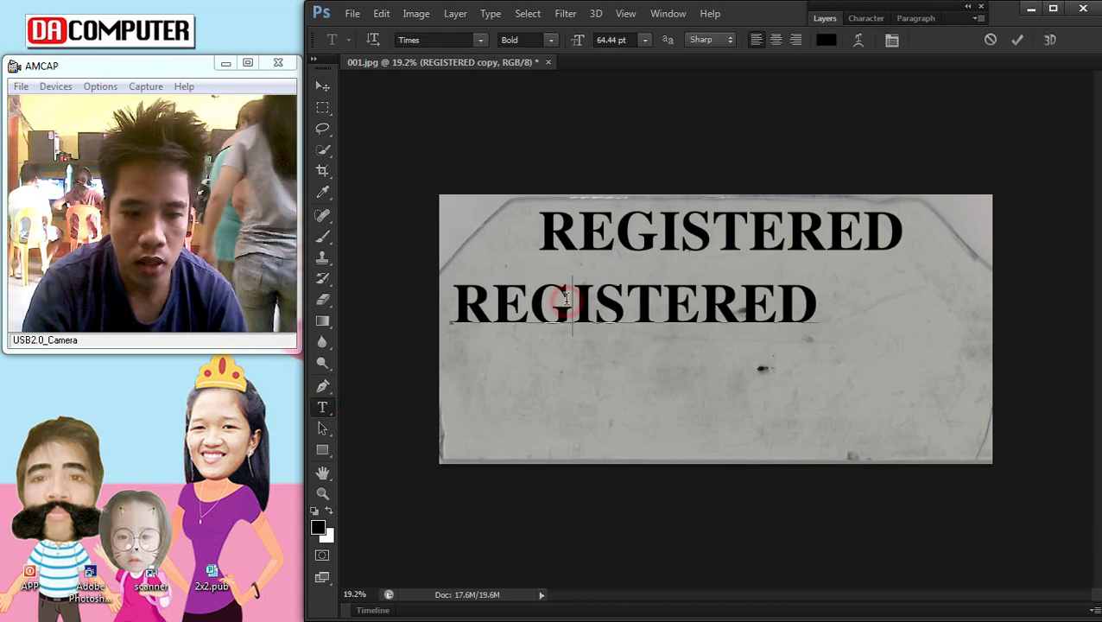
double_click(566, 299)
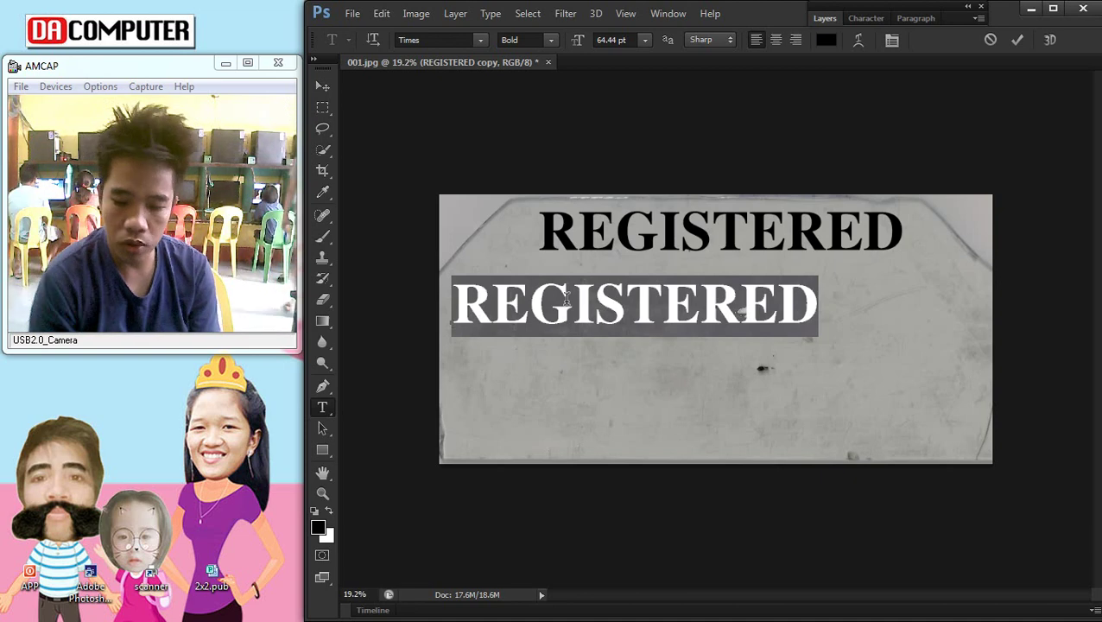
key(Left)
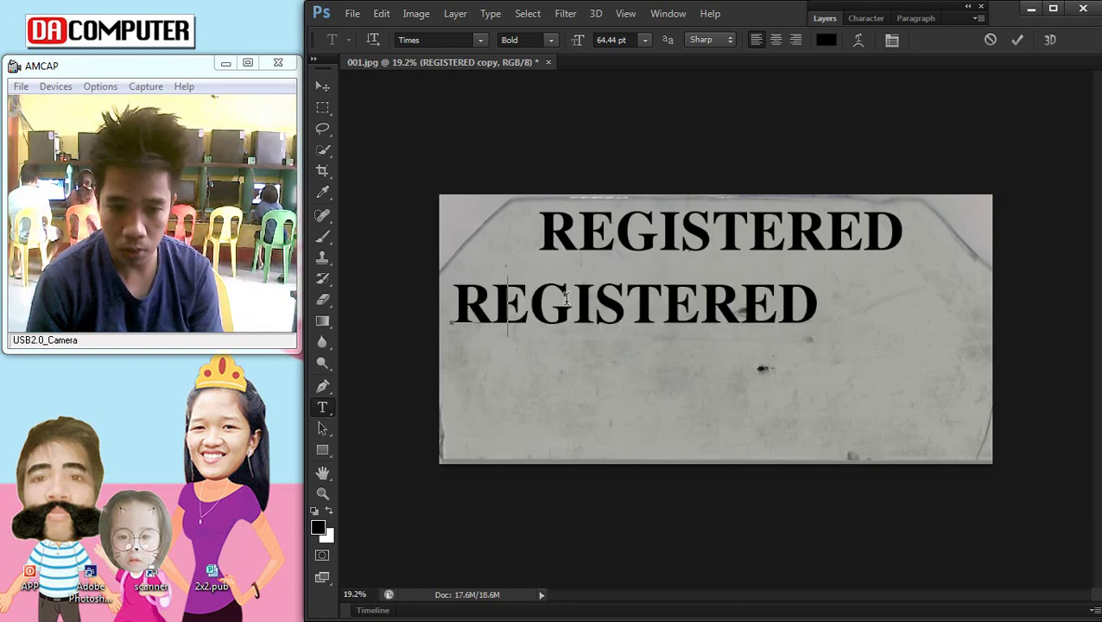
text(0101-)
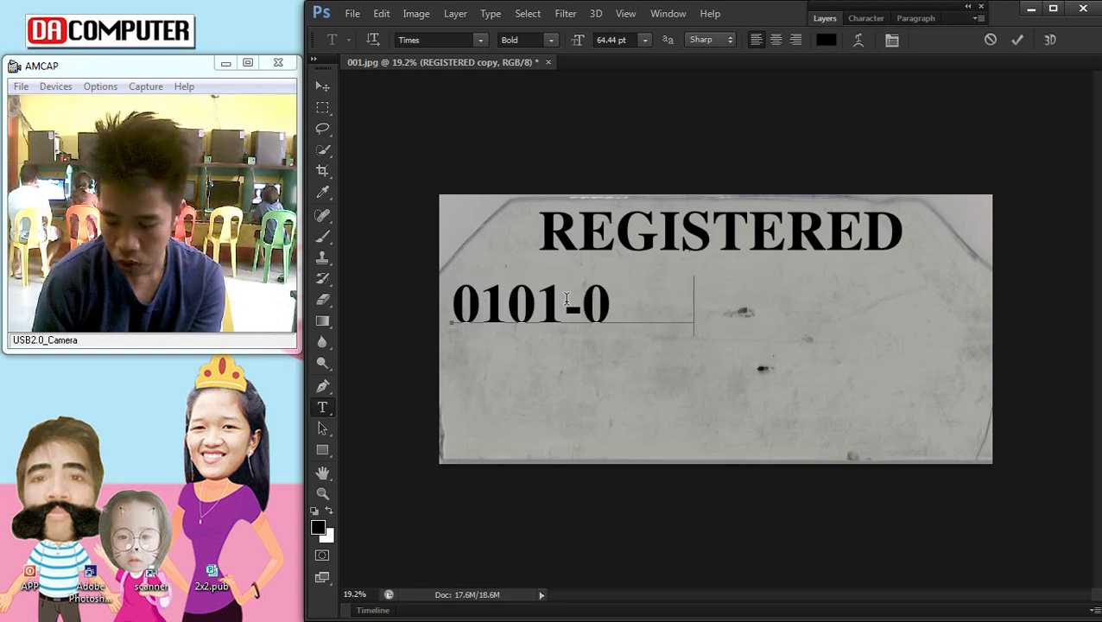
text(00439123)
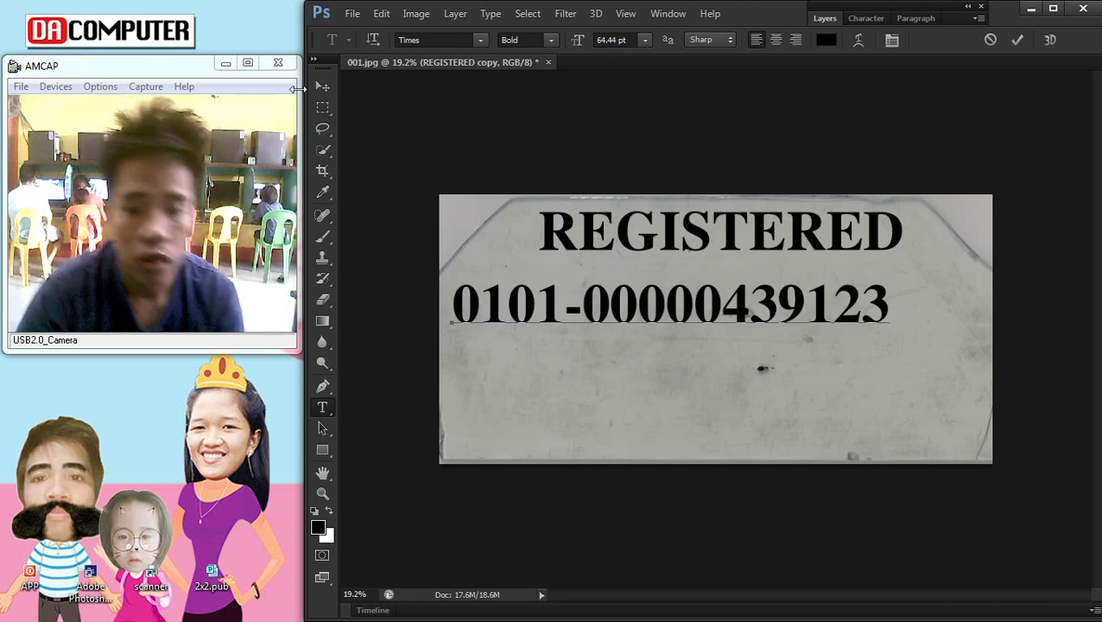
click(322, 86)
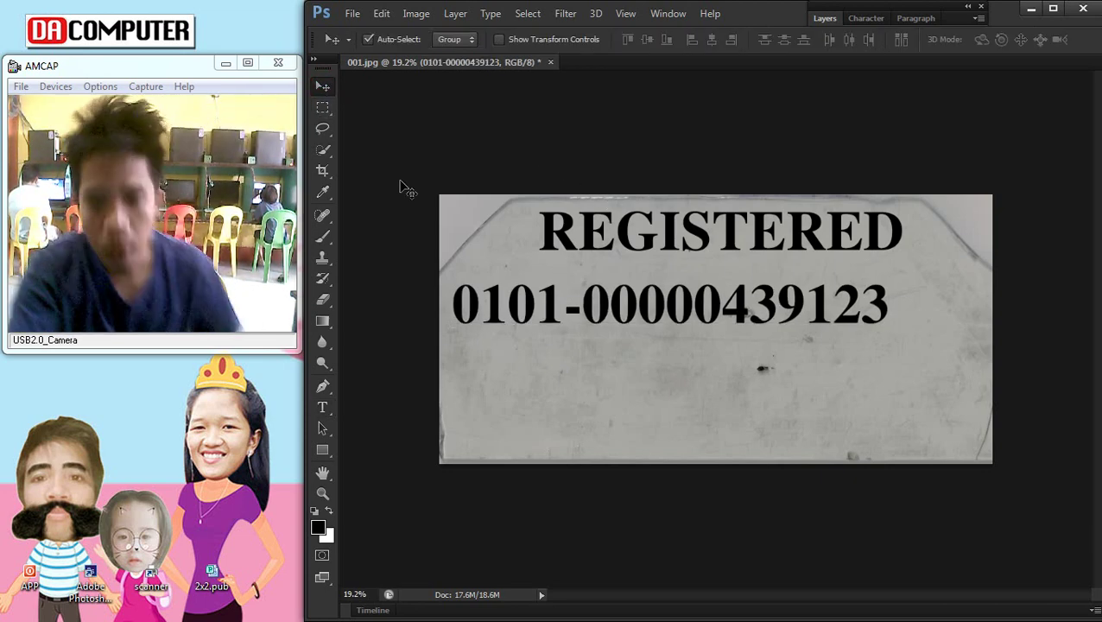
Step: Scale the plate number up to about 123% and stretch it taller across the plate
key(ctrl+t)
drag(888, 337, 978, 350)
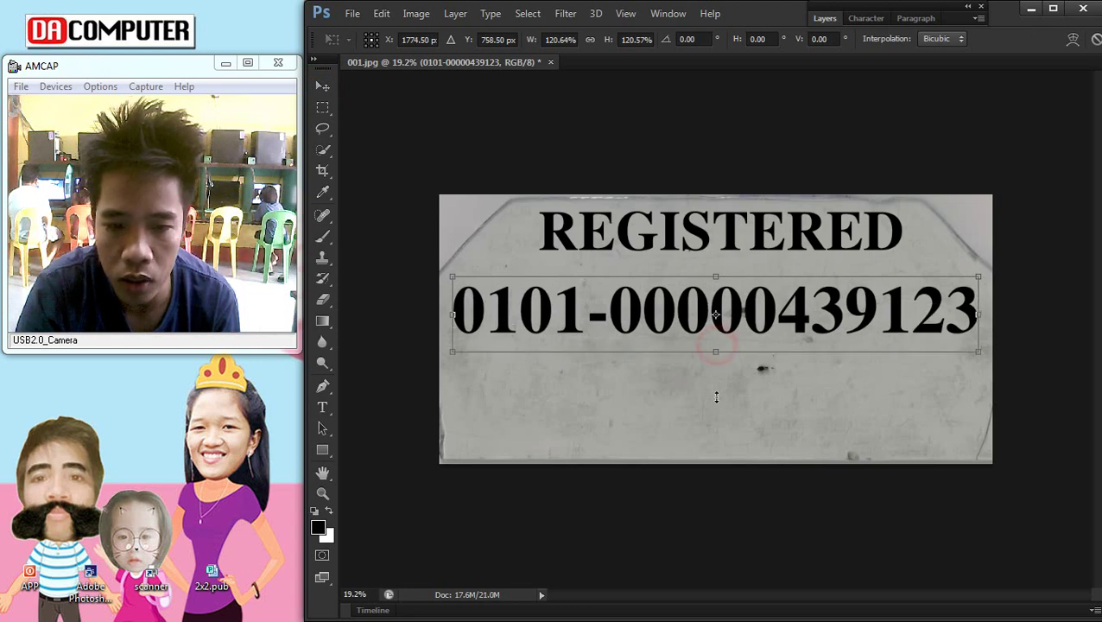
mouse_move(716, 396)
mouse_down()
mouse_move(728, 394)
mouse_move(706, 345)
mouse_up()
key(Return)
Step: Set the REGISTERED heading's font to Arial Black
click(318, 408)
double_click(775, 216)
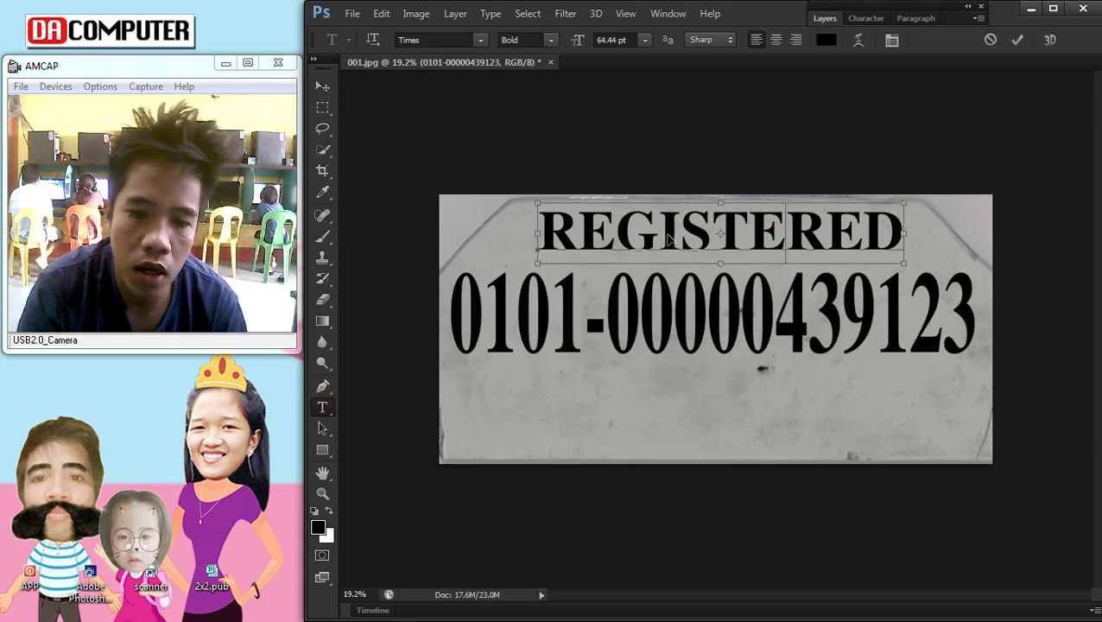
click(480, 40)
click(485, 430)
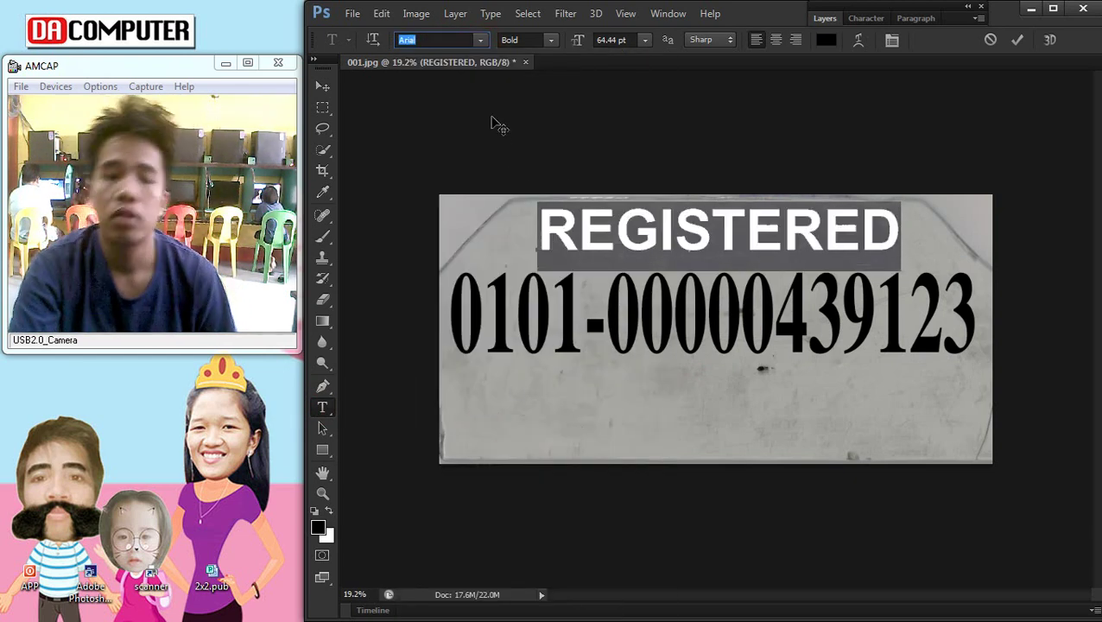
click(550, 39)
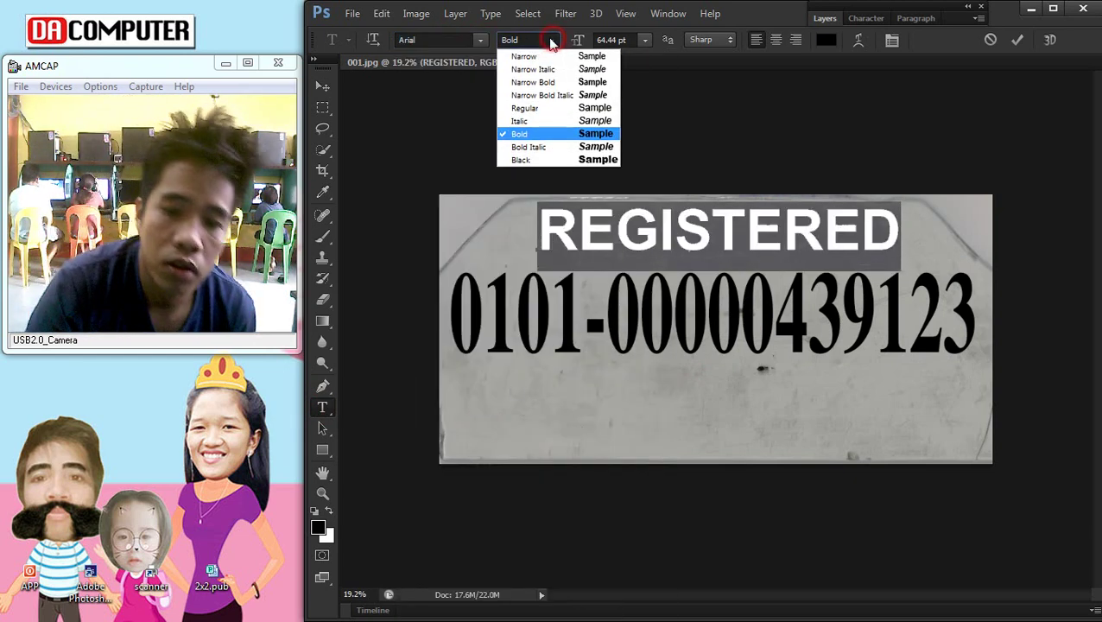
click(548, 161)
click(322, 86)
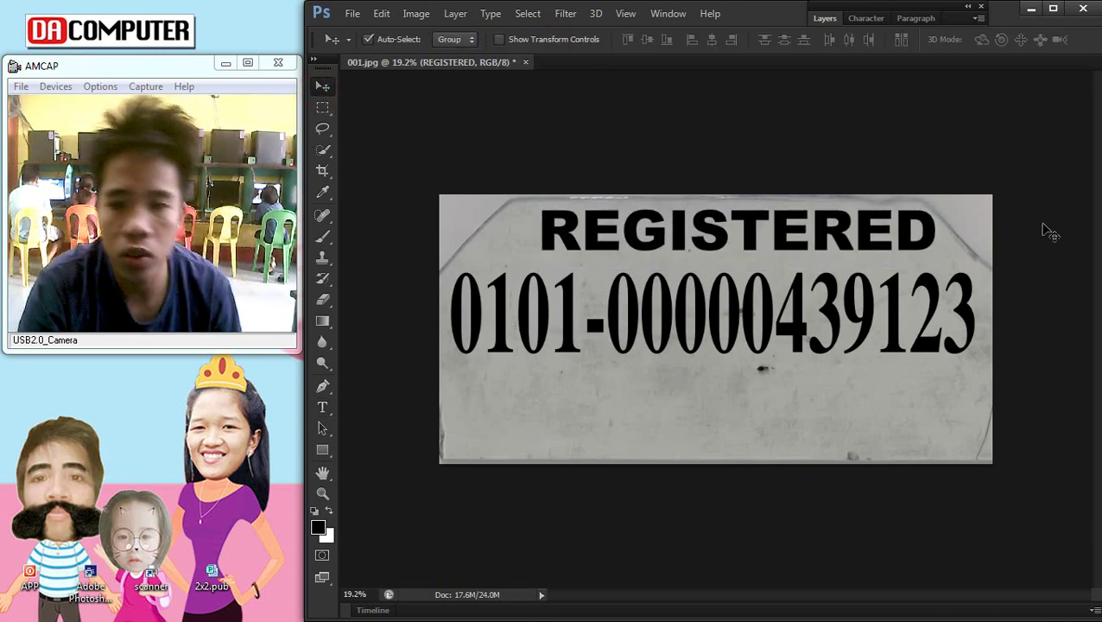
Step: Narrow REGISTERED, shift it left, then enlarge it to about 105% above the number
key(ctrl+t)
drag(939, 239, 913, 236)
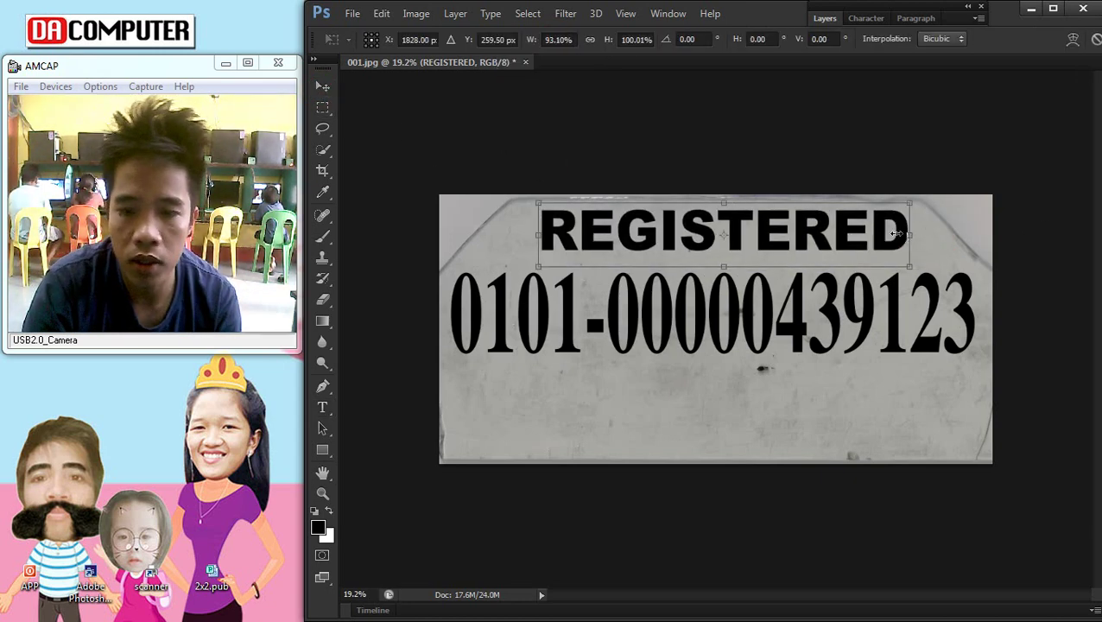
key(Return)
drag(785, 225, 765, 224)
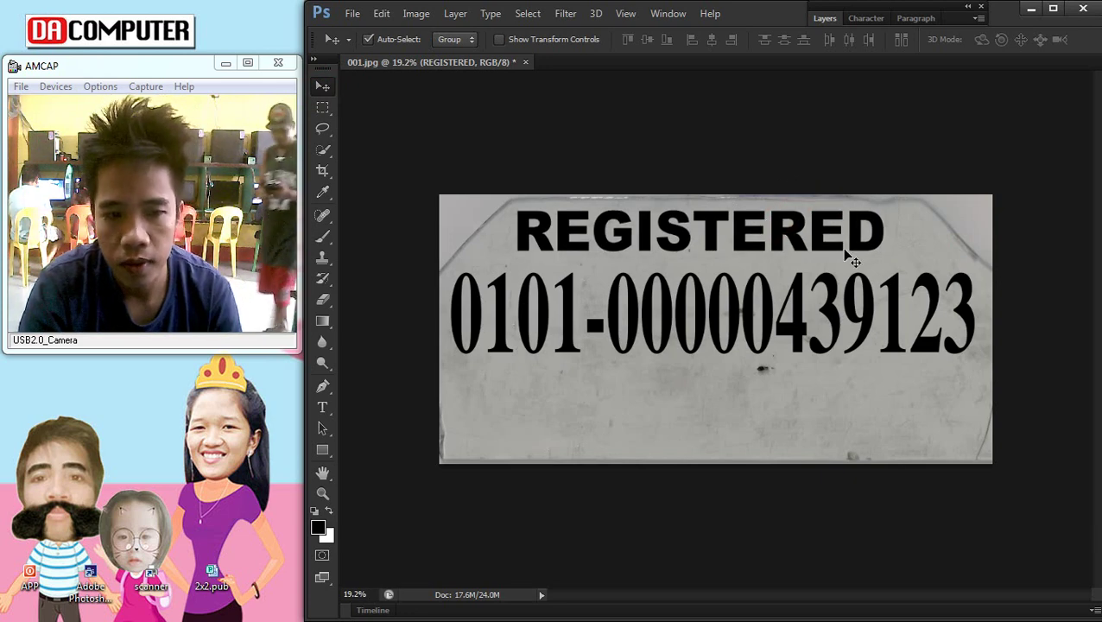
key(ctrl+t)
drag(885, 267, 904, 270)
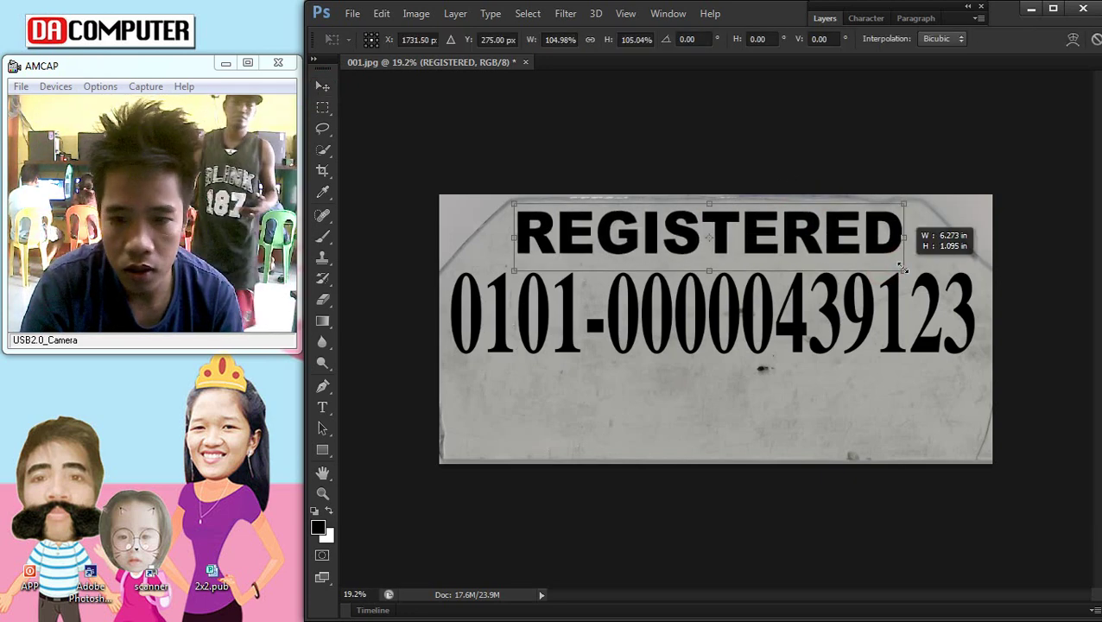
key(Return)
Step: Select the plate number text layer and set it to Arial Black
right_click(644, 297)
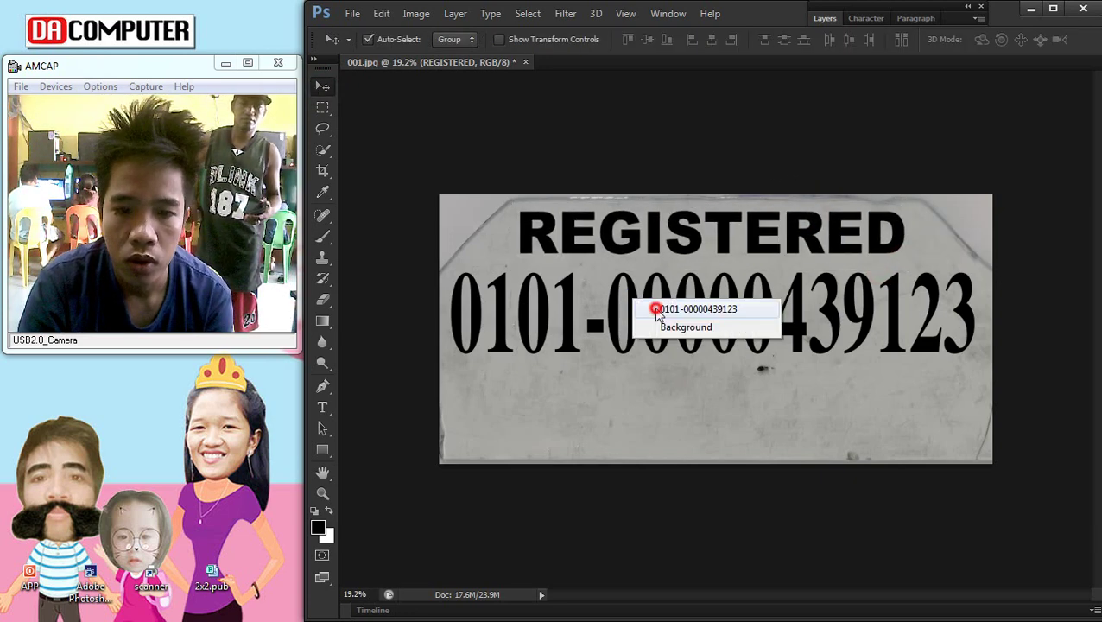
click(708, 306)
click(322, 407)
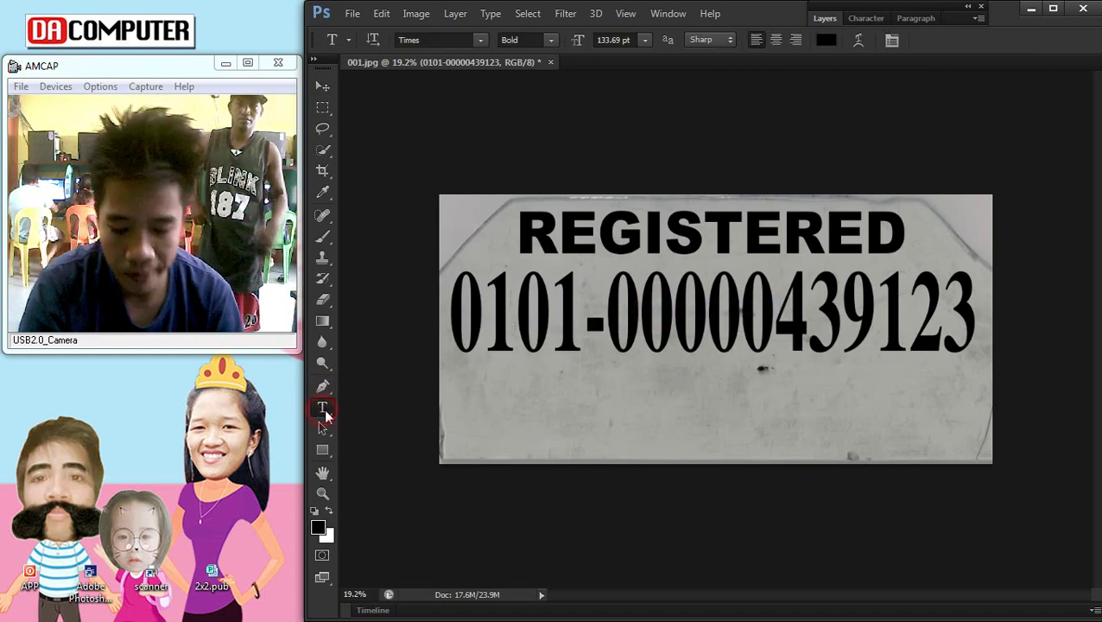
click(546, 329)
key(ctrl+a)
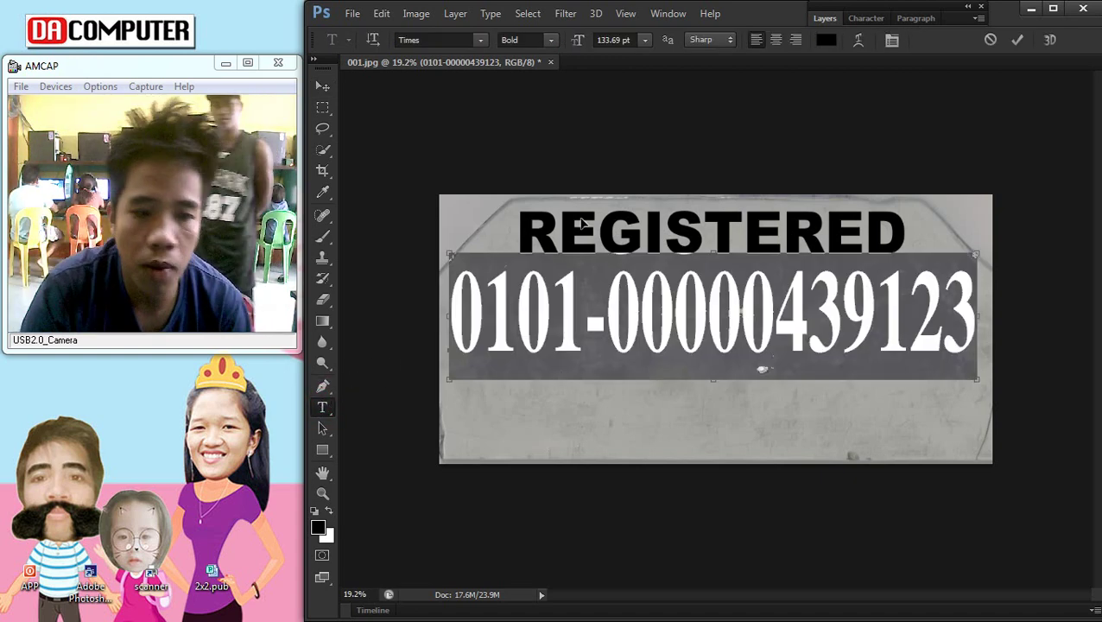
click(481, 41)
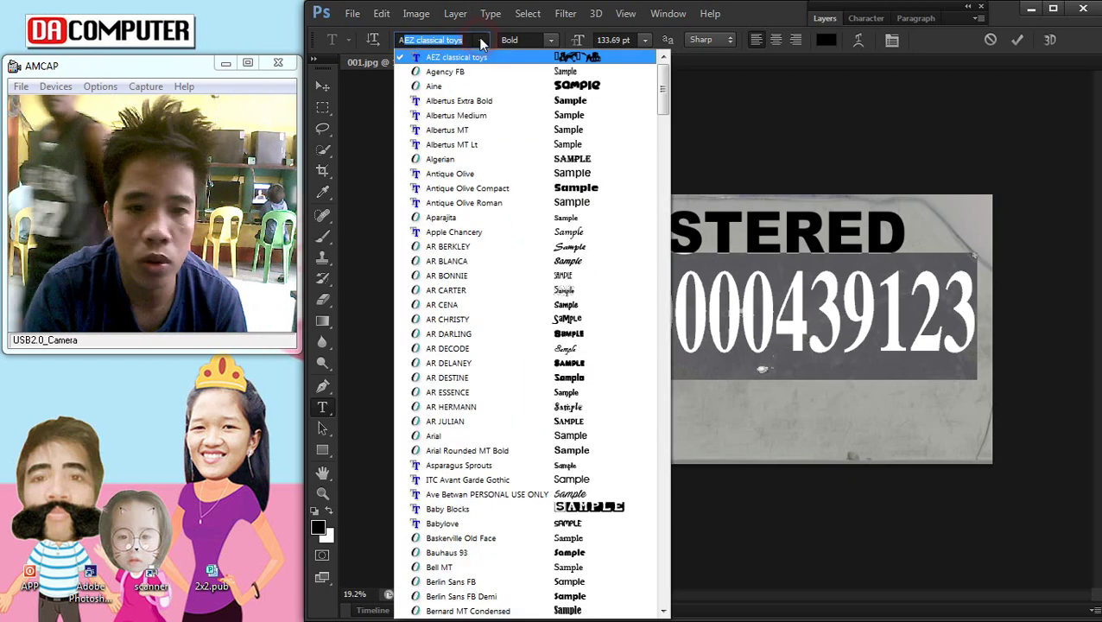
click(475, 397)
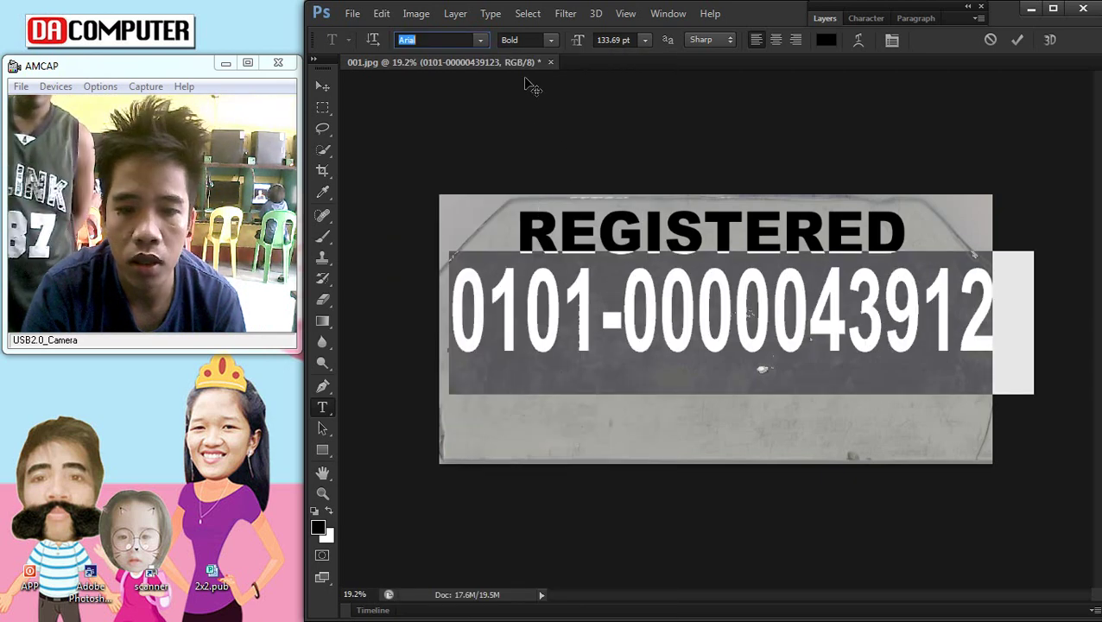
click(550, 40)
click(572, 158)
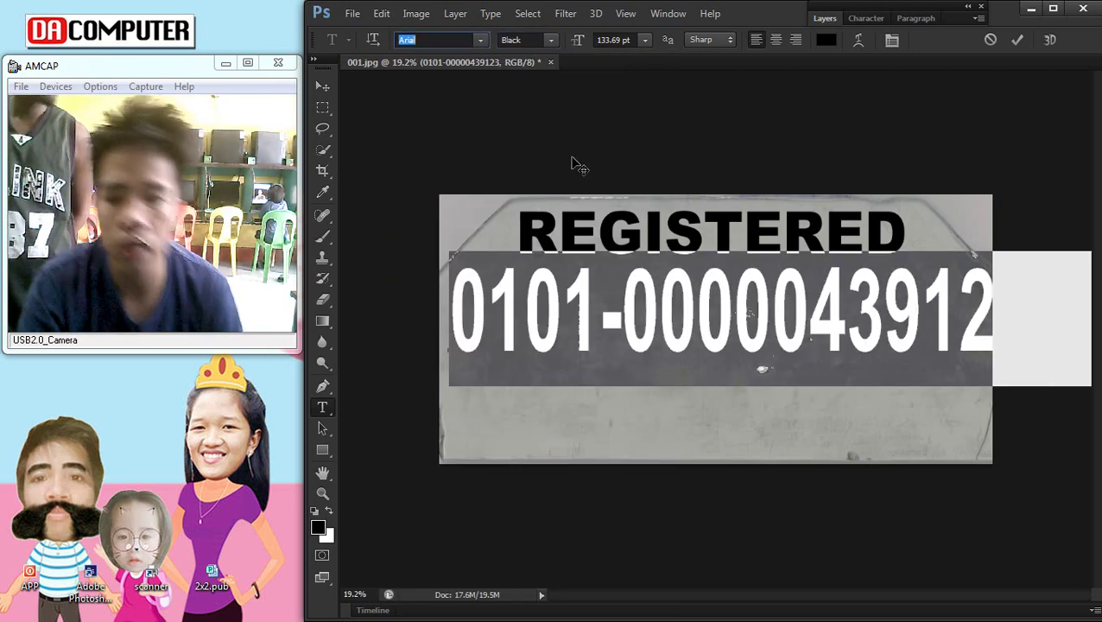
click(322, 87)
Step: Shrink the plate number to fit the plate, then stretch it about 120% taller
scroll(713, 343, down, 2)
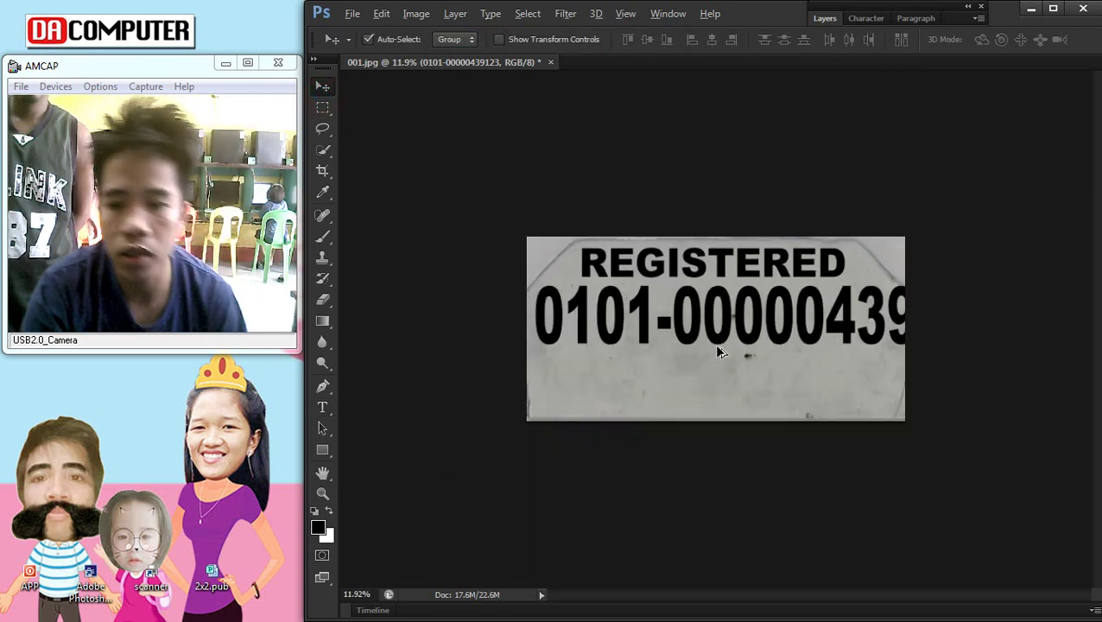
scroll(714, 344, up, 1)
key(ctrl+t)
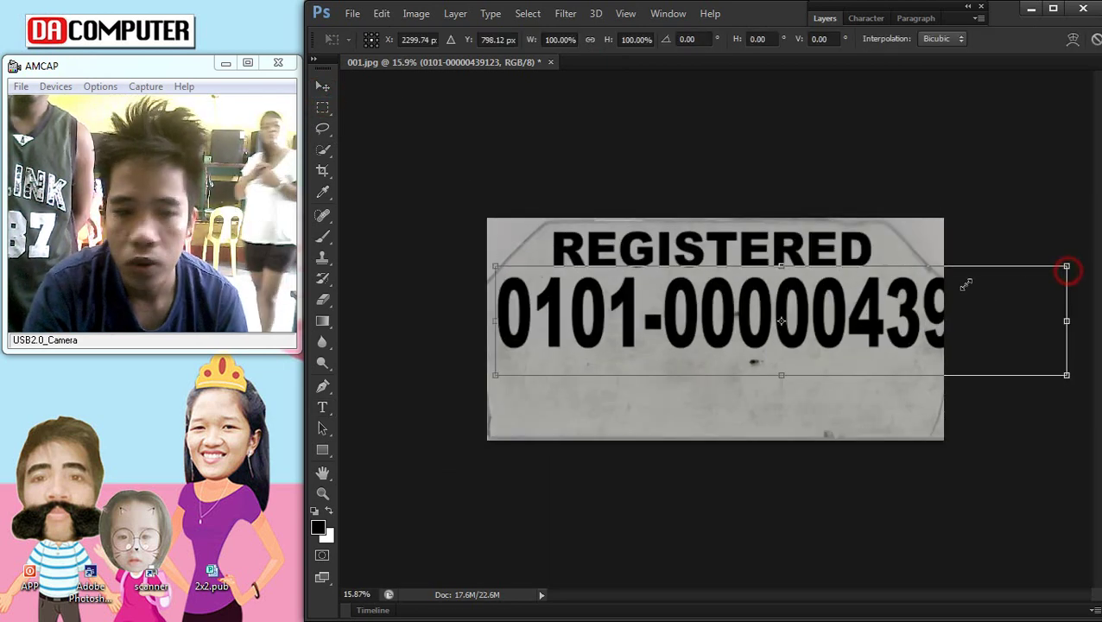
drag(1070, 268, 934, 290)
key(Return)
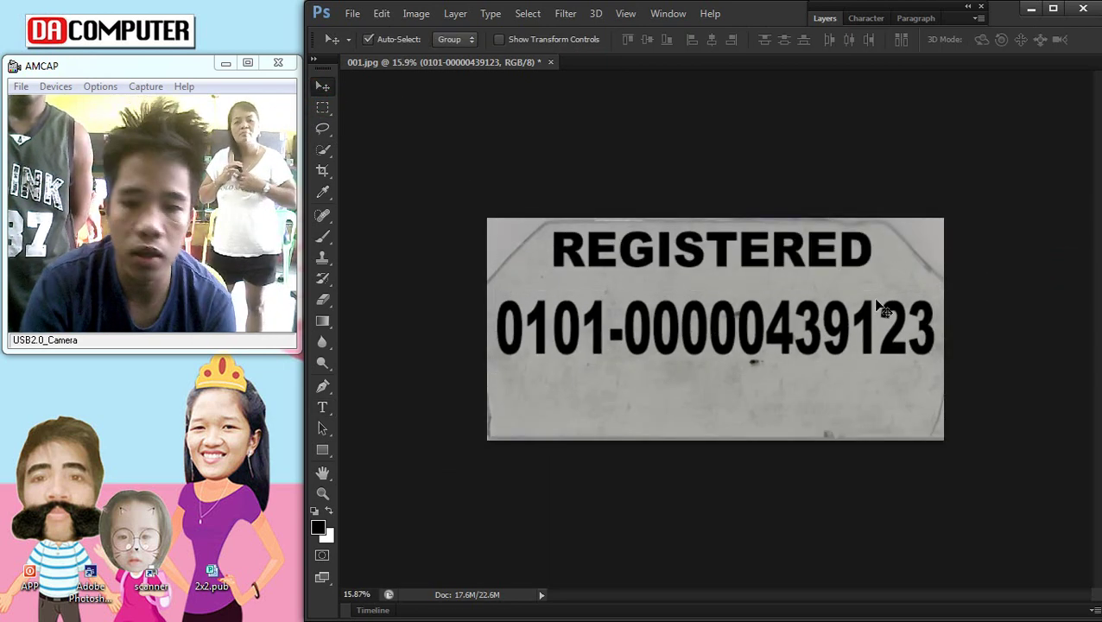
key(ctrl+t)
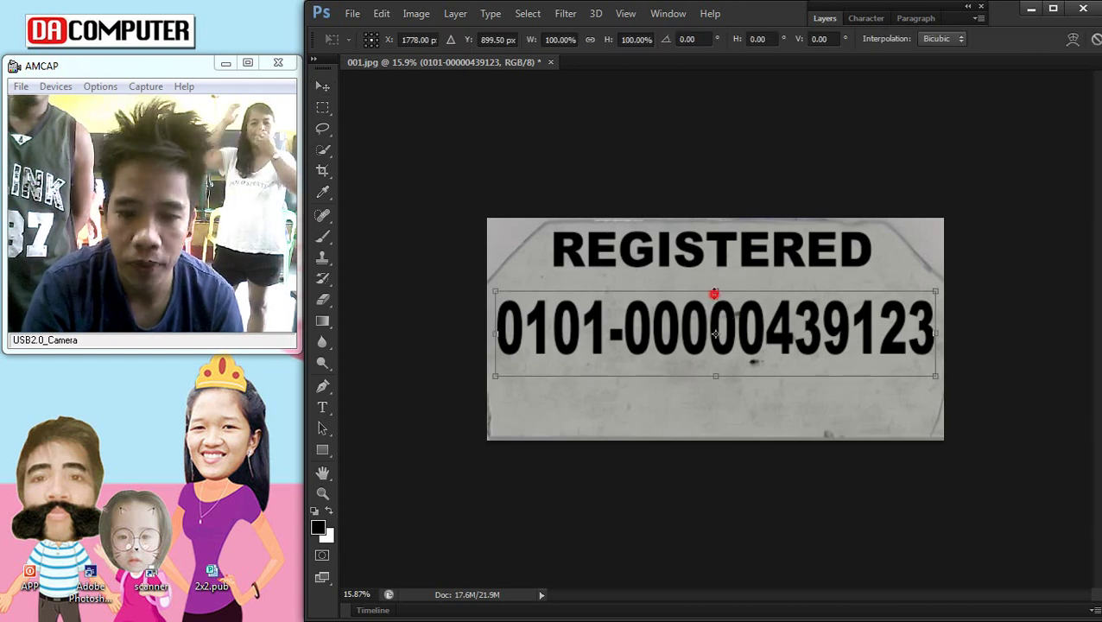
drag(714, 293, 715, 275)
drag(715, 376, 720, 387)
key(Return)
Step: Nudge the plate number up beneath REGISTERED and reselect its text for editing
drag(708, 341, 712, 345)
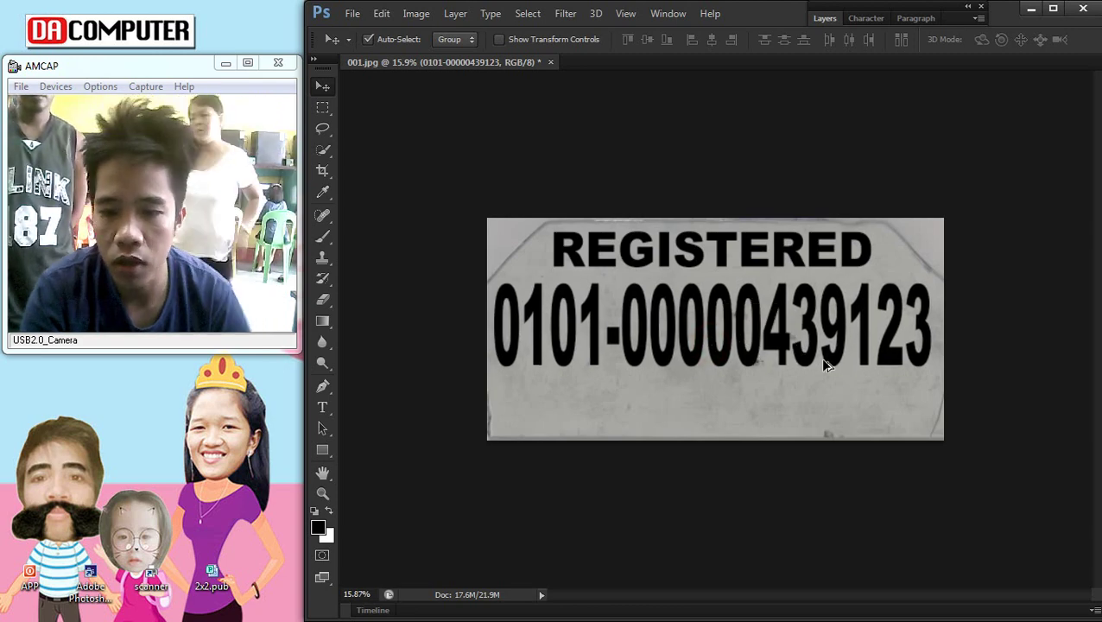
scroll(823, 364, down, 1)
right_click(645, 307)
key(Escape)
scroll(486, 403, up, 2)
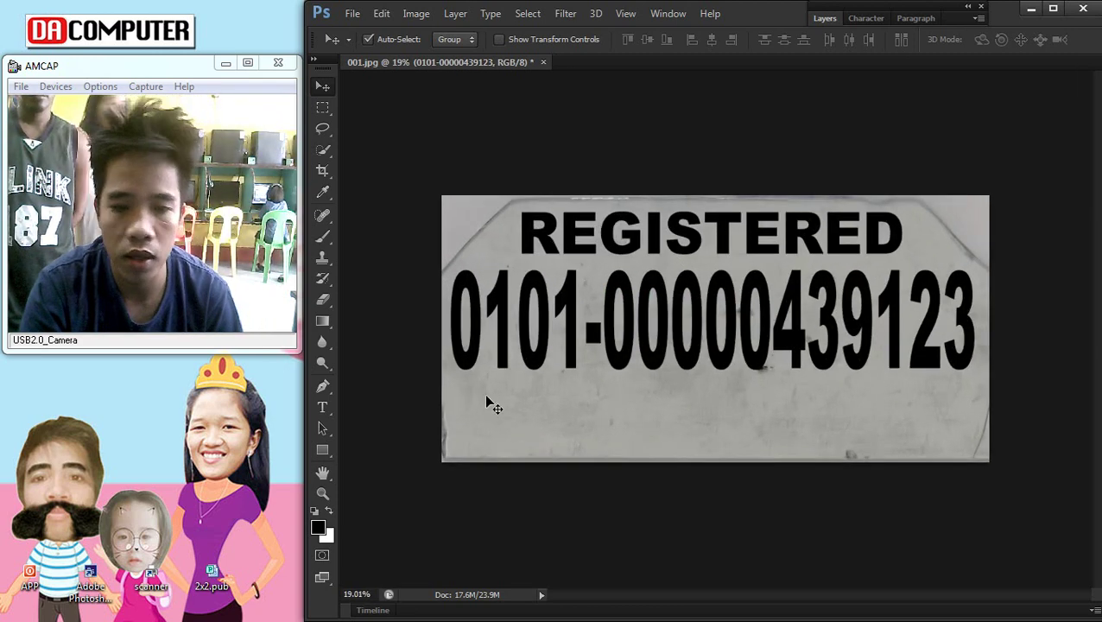
right_click(488, 402)
right_click(691, 328)
click(706, 328)
scroll(683, 326, up, 1)
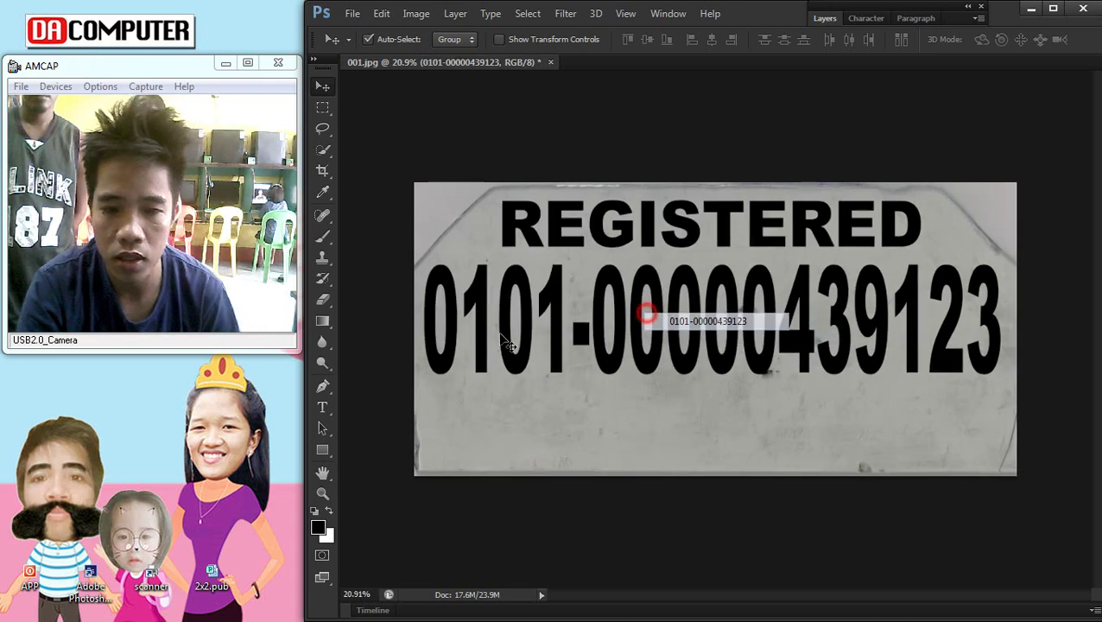
click(322, 407)
click(615, 284)
Step: Tighten the plate number's letter spacing to -20
key(ctrl+a)
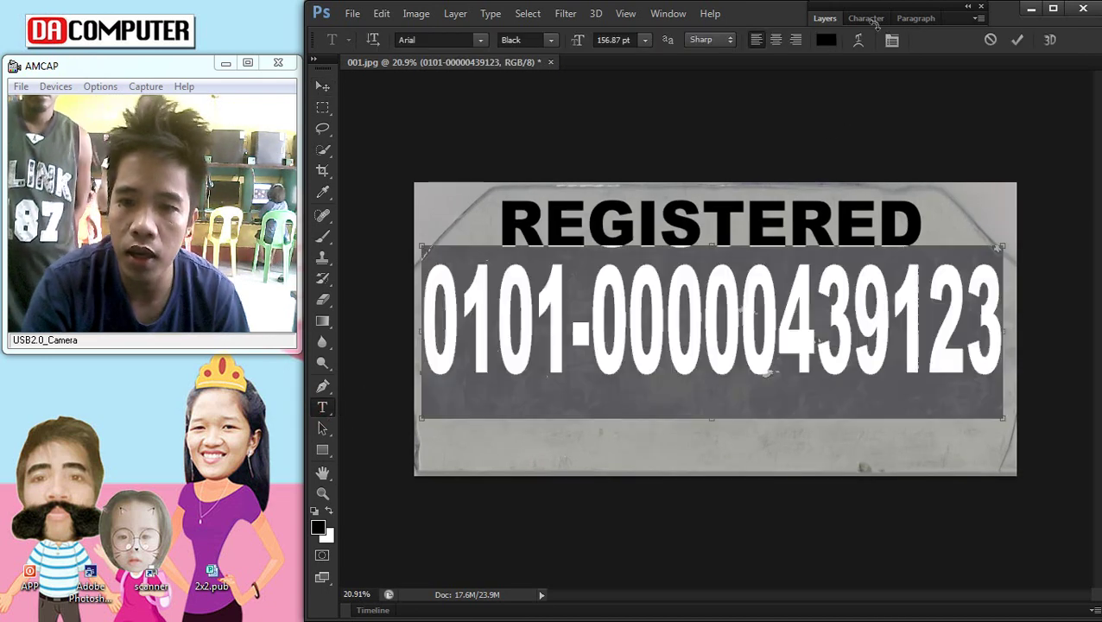
click(866, 19)
click(931, 80)
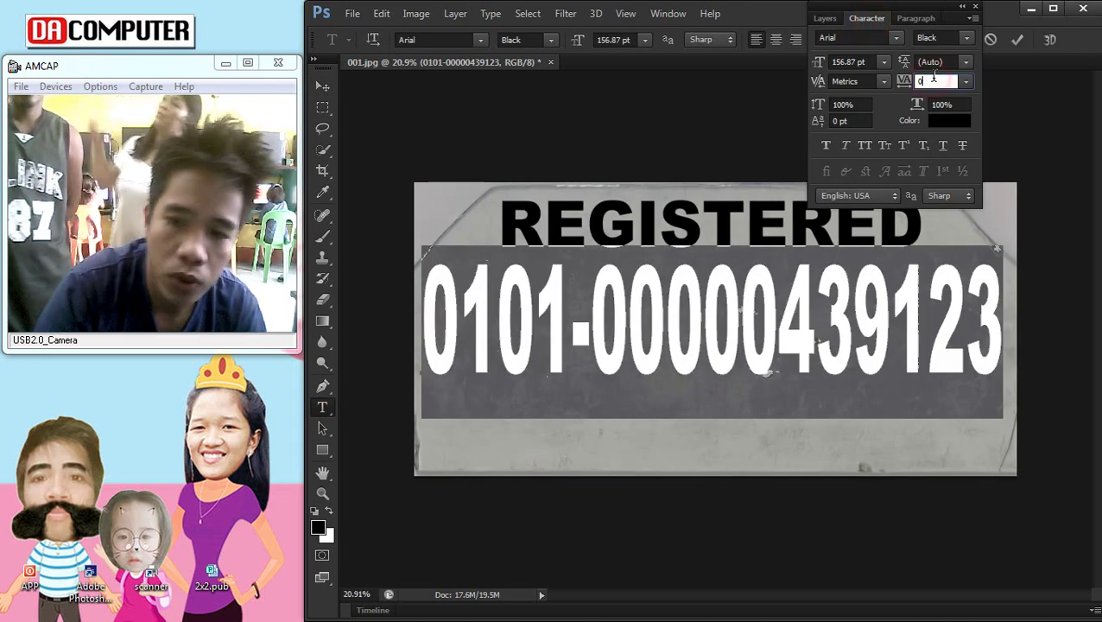
text(-40)
key(Return)
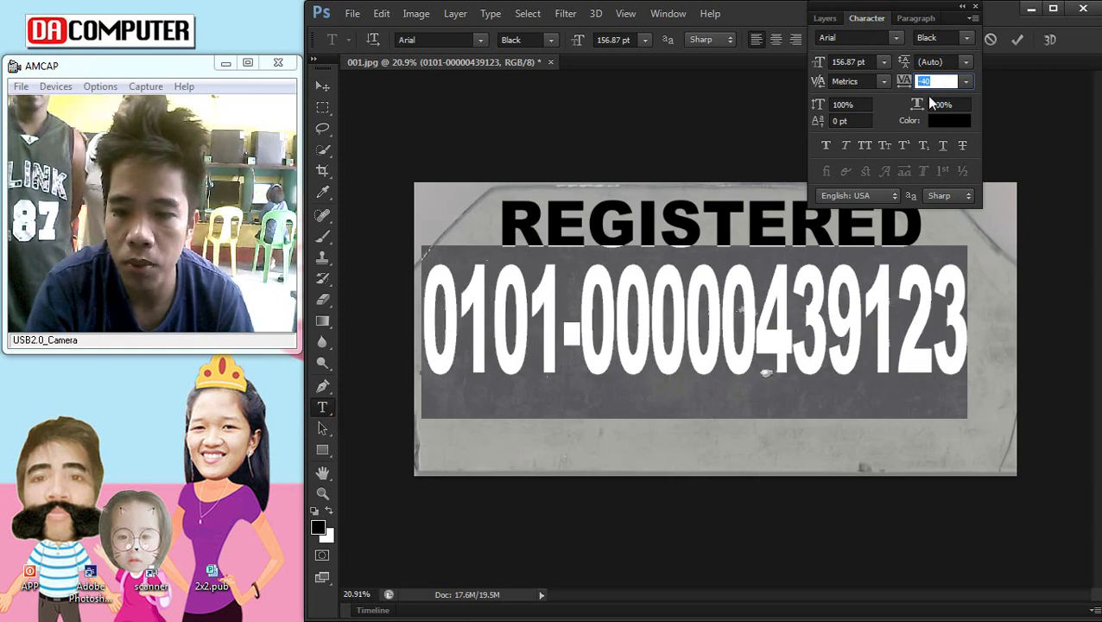
text(-20)
key(Return)
click(322, 86)
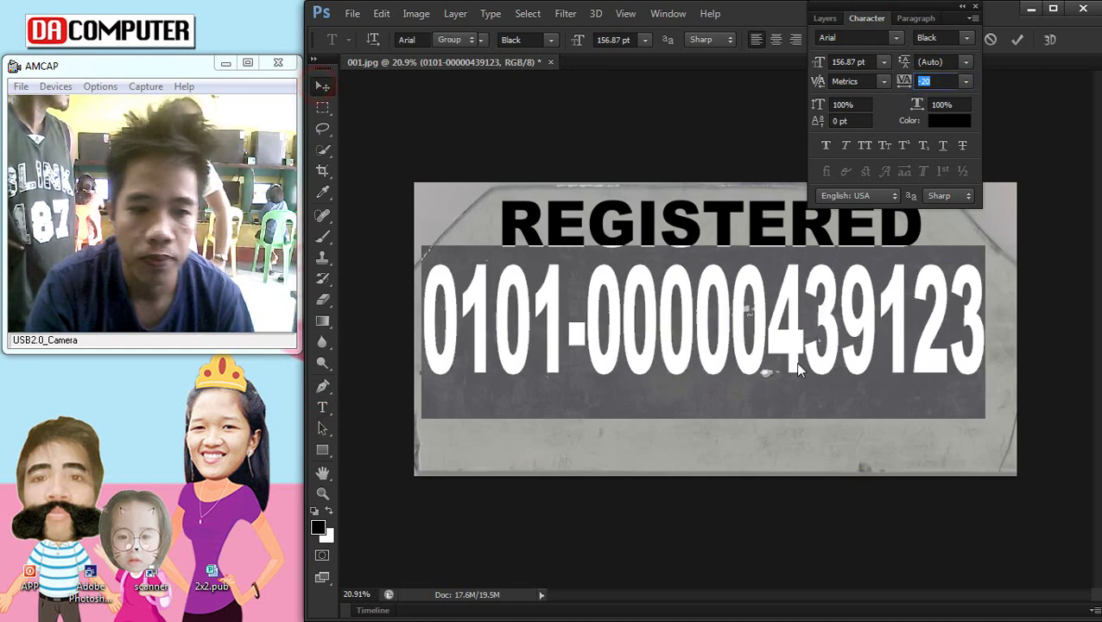
Step: Widen the plate number to about 102.56% so it spans the plate
scroll(603, 363, down, 1)
scroll(602, 362, down, 1)
scroll(602, 363, up, 1)
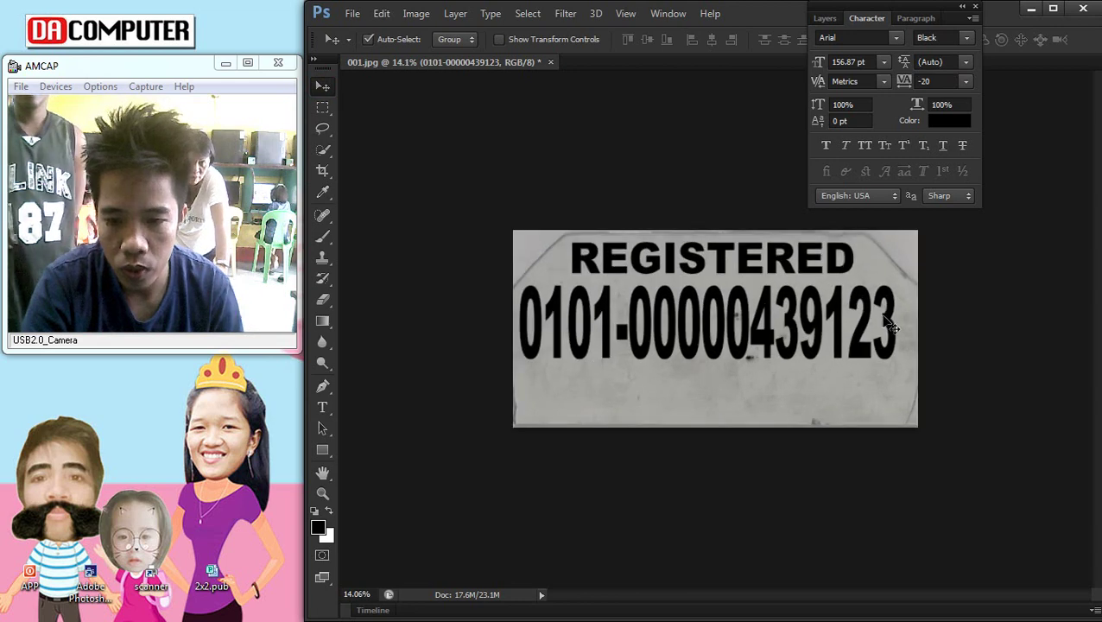
key(ctrl+t)
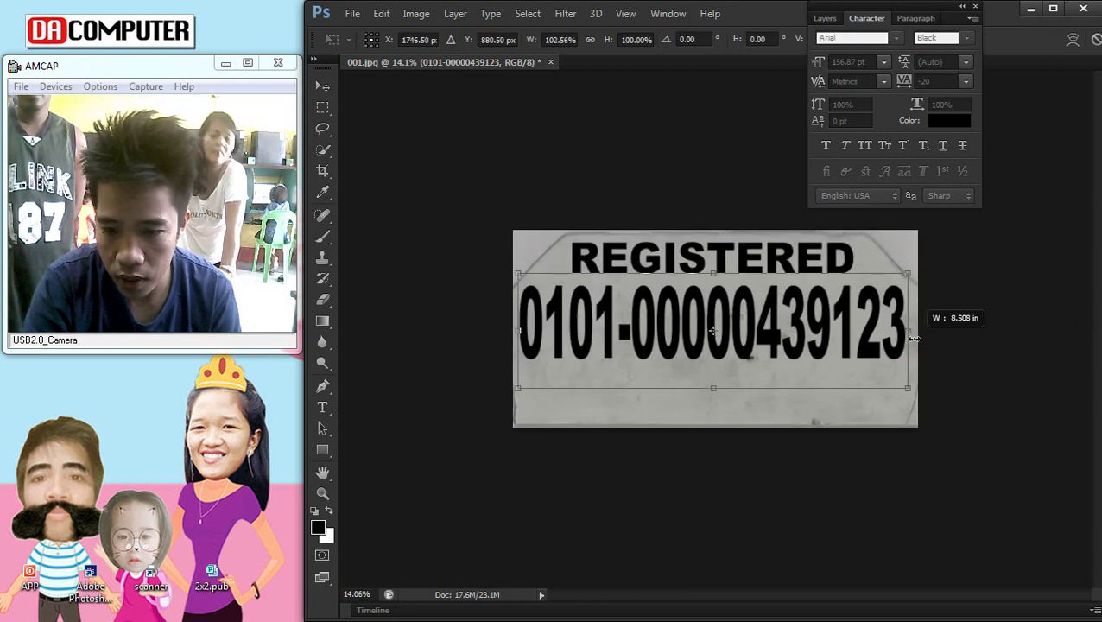
drag(902, 339, 914, 349)
key(Return)
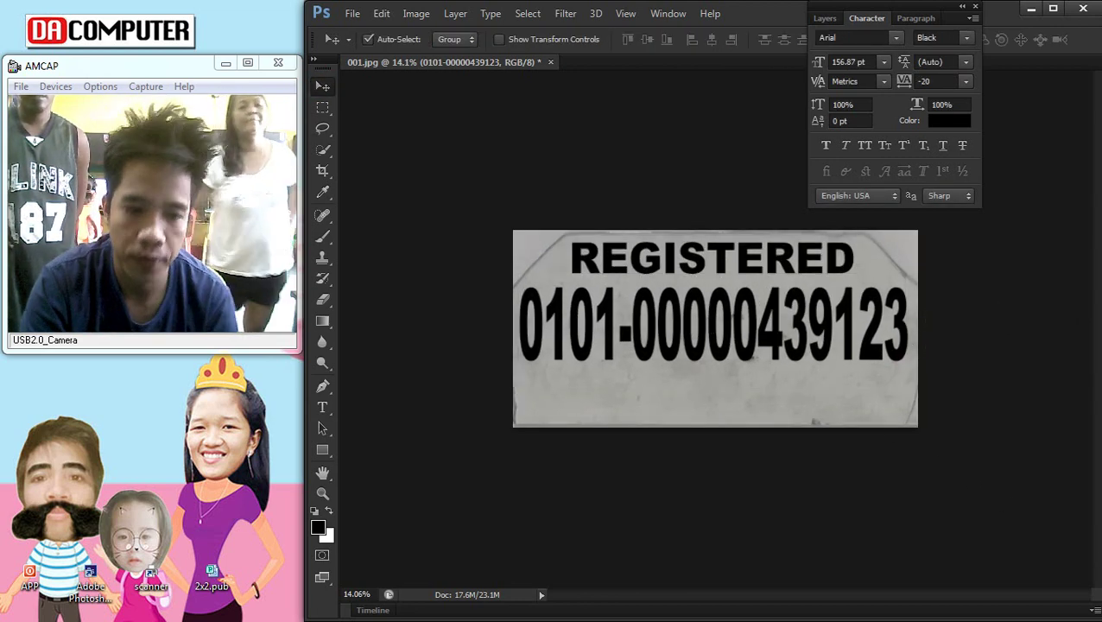
Step: Show the desktop, refresh it, and bring Photoshop back
click(1097, 618)
right_click(306, 212)
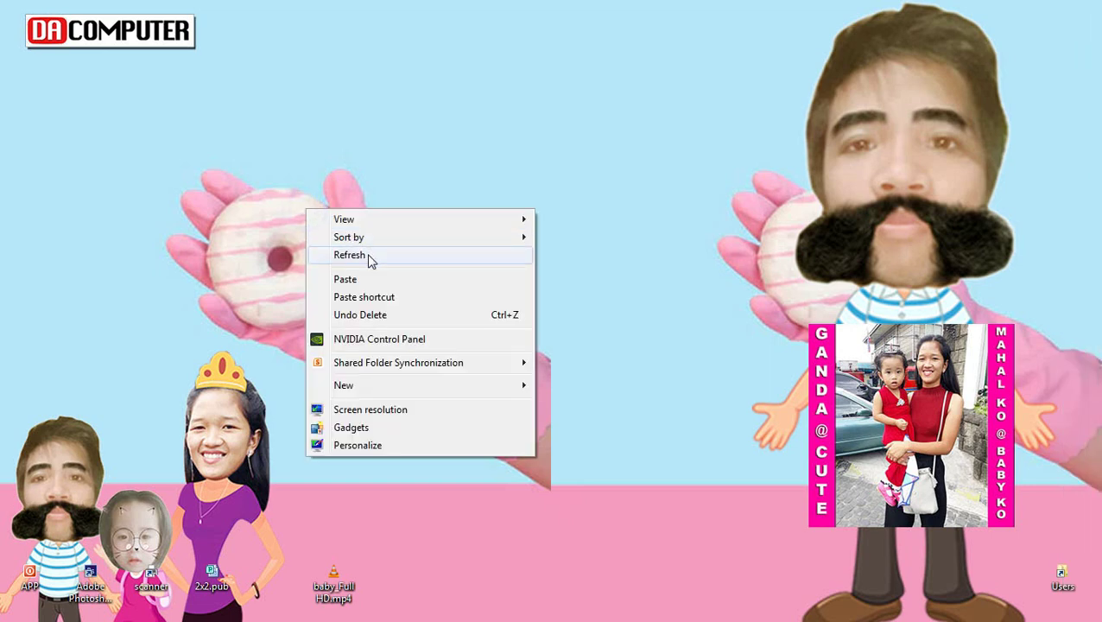
right_click(310, 236)
mouse_move(354, 265)
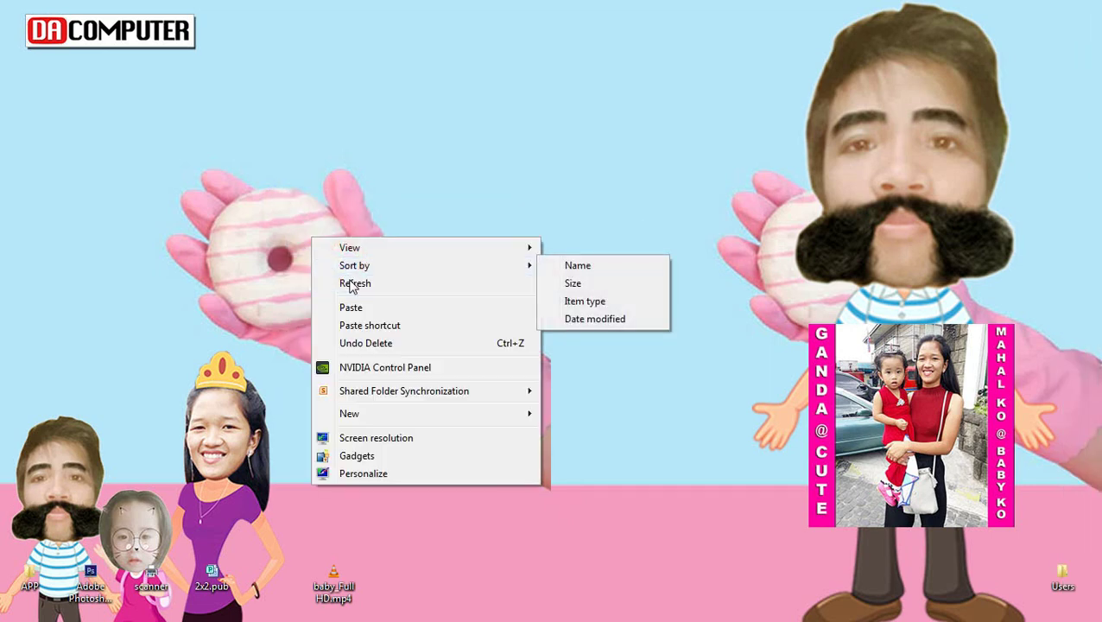
click(351, 285)
mouse_move(1090, 86)
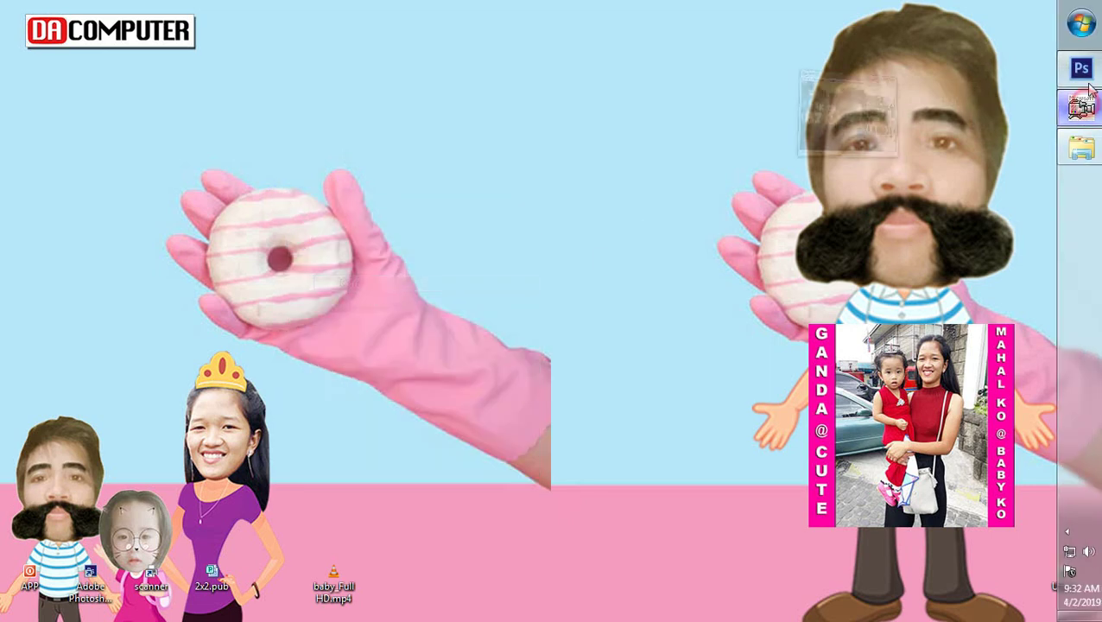
click(1083, 106)
click(1081, 68)
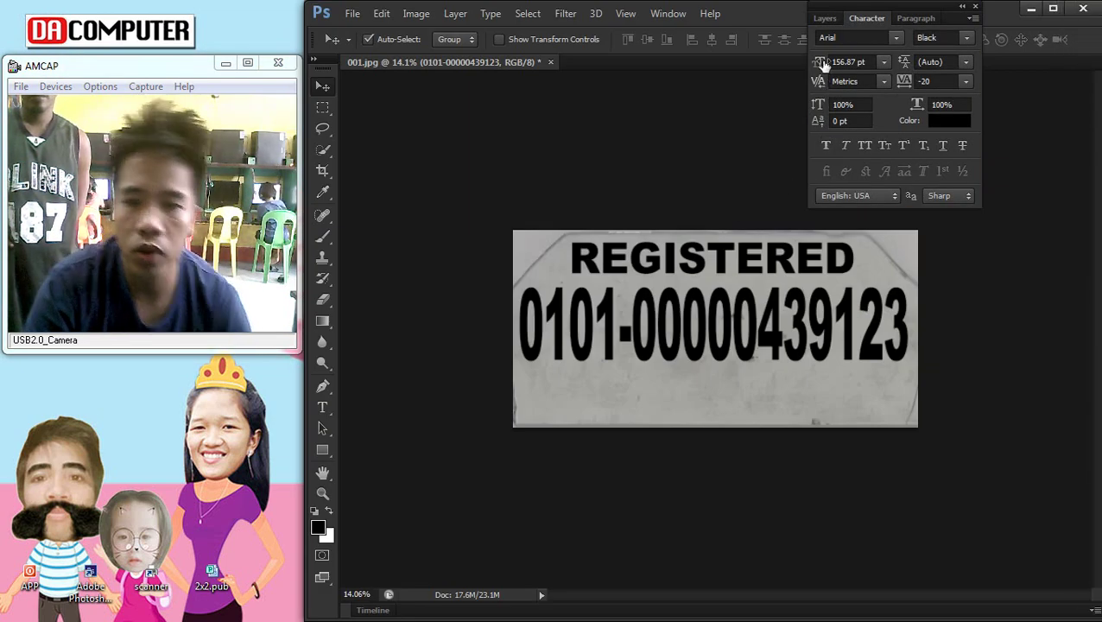
Step: Collapse the character settings and check the layers under REGISTERED and the number
click(857, 24)
scroll(682, 319, down, 2)
scroll(683, 319, up, 3)
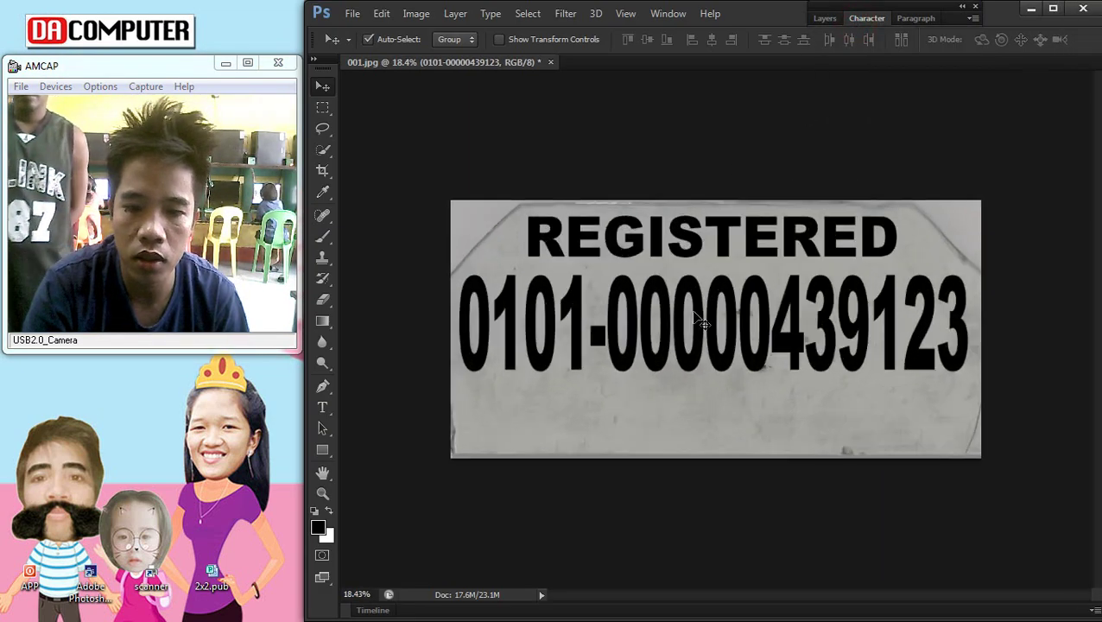
right_click(682, 320)
click(688, 321)
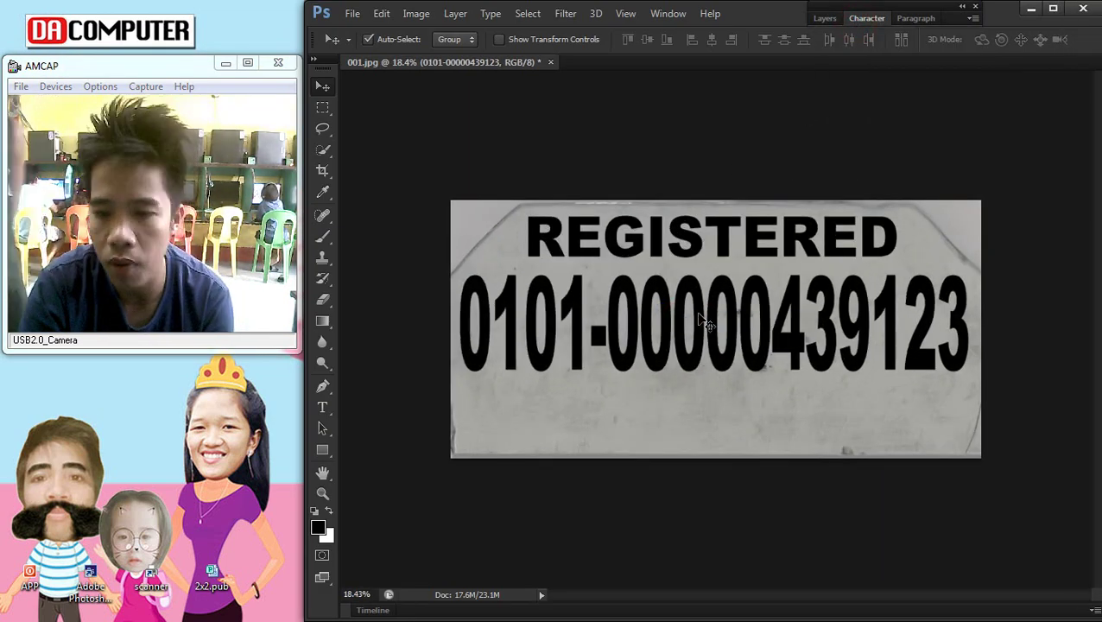
right_click(682, 242)
click(690, 245)
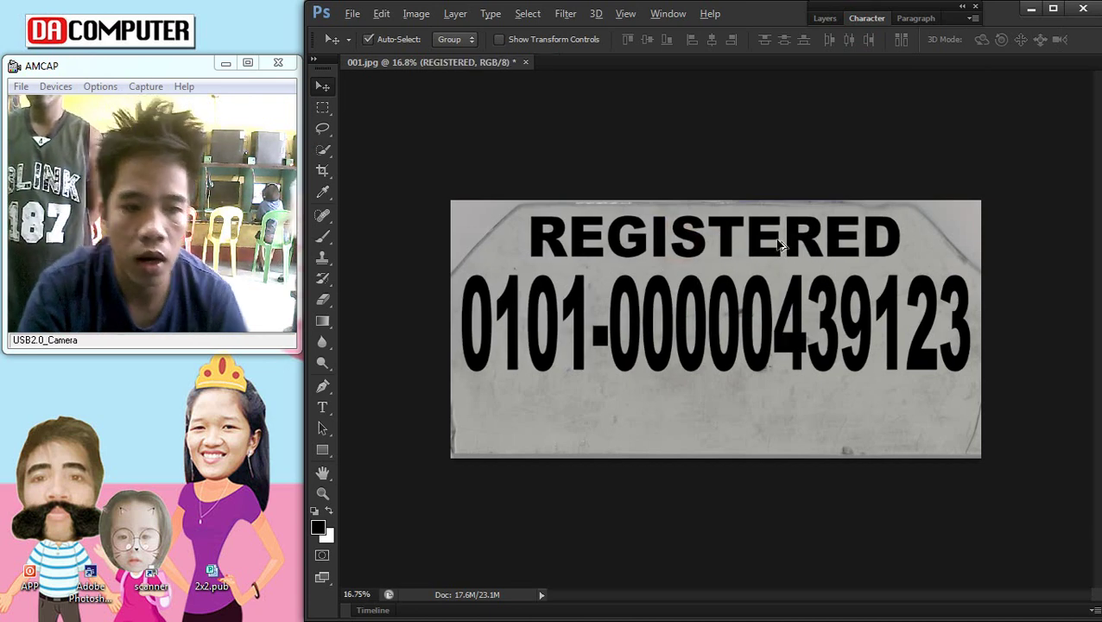
key(ctrl+minus)
scroll(716, 292, up, 2)
right_click(610, 217)
click(622, 229)
scroll(630, 277, down, 2)
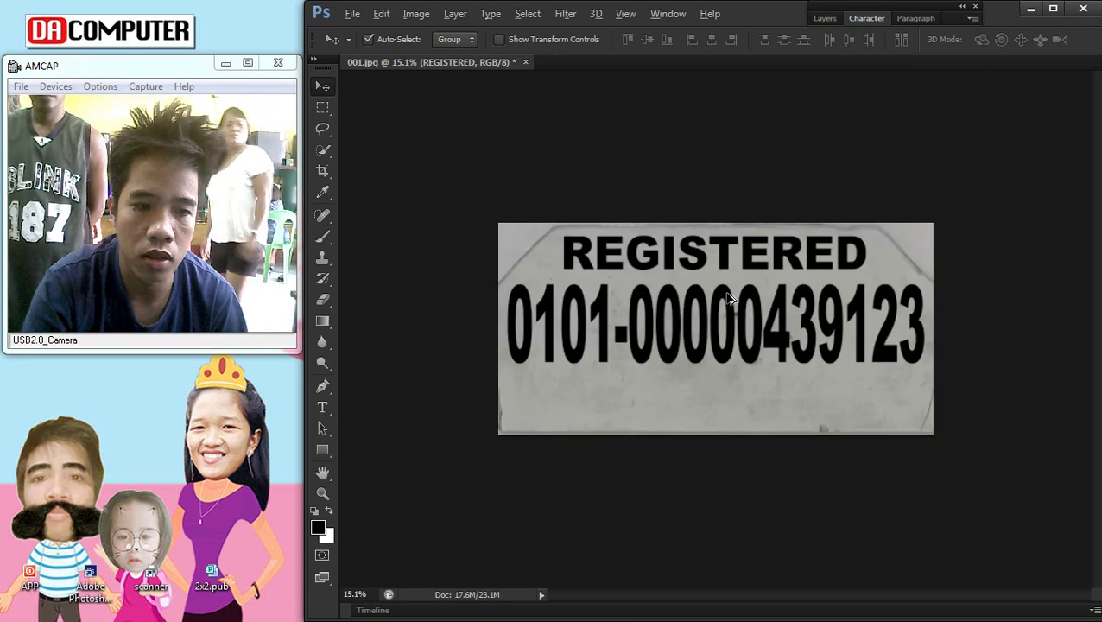
scroll(641, 293, up, 1)
right_click(641, 294)
click(649, 300)
right_click(606, 288)
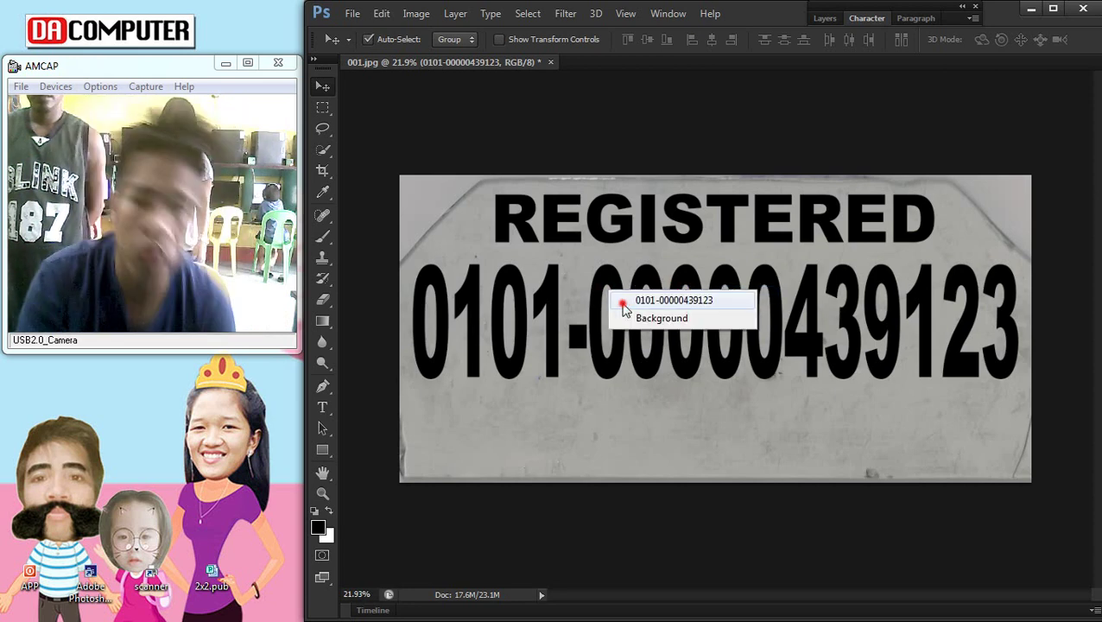
click(639, 302)
scroll(633, 285, down, 1)
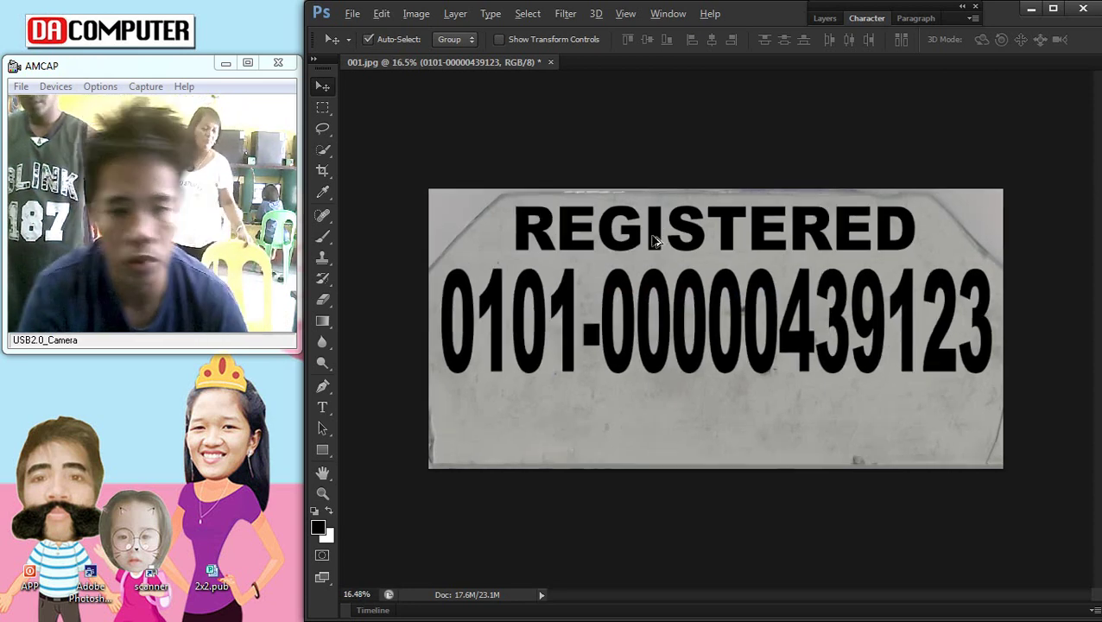
scroll(596, 288, up, 2)
right_click(557, 286)
click(579, 290)
scroll(587, 290, down, 1)
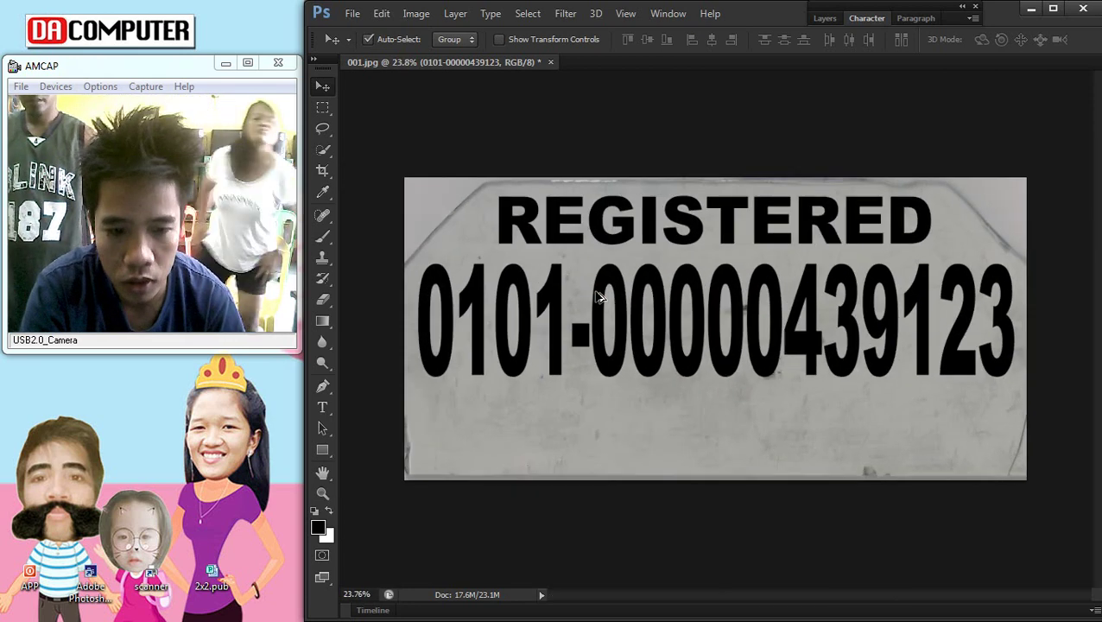
scroll(598, 290, up, 1)
right_click(559, 304)
click(559, 303)
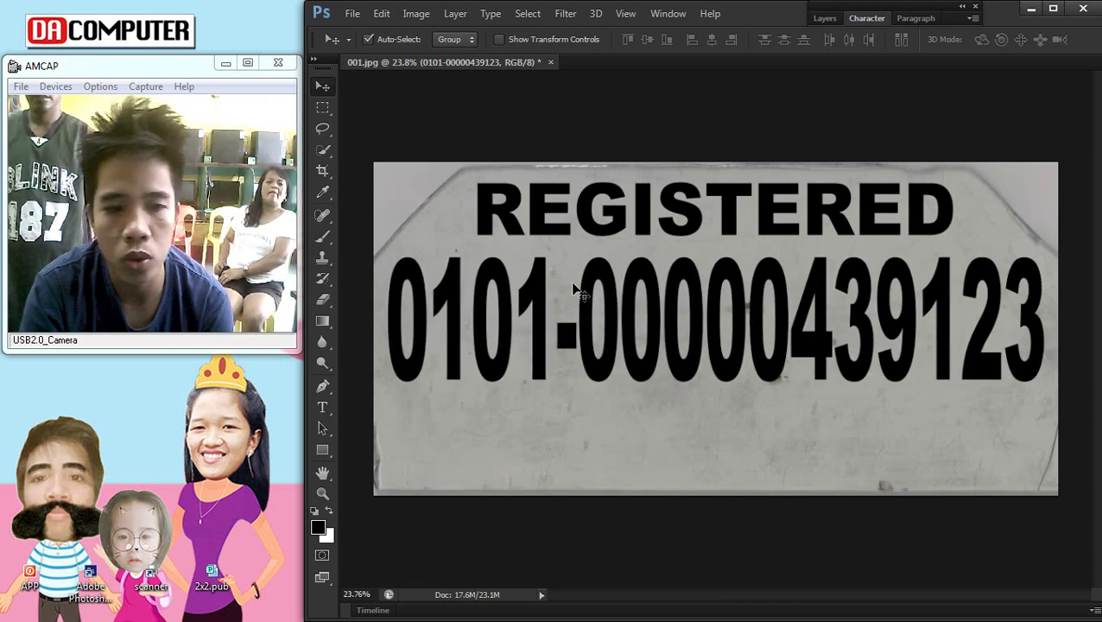
click(820, 17)
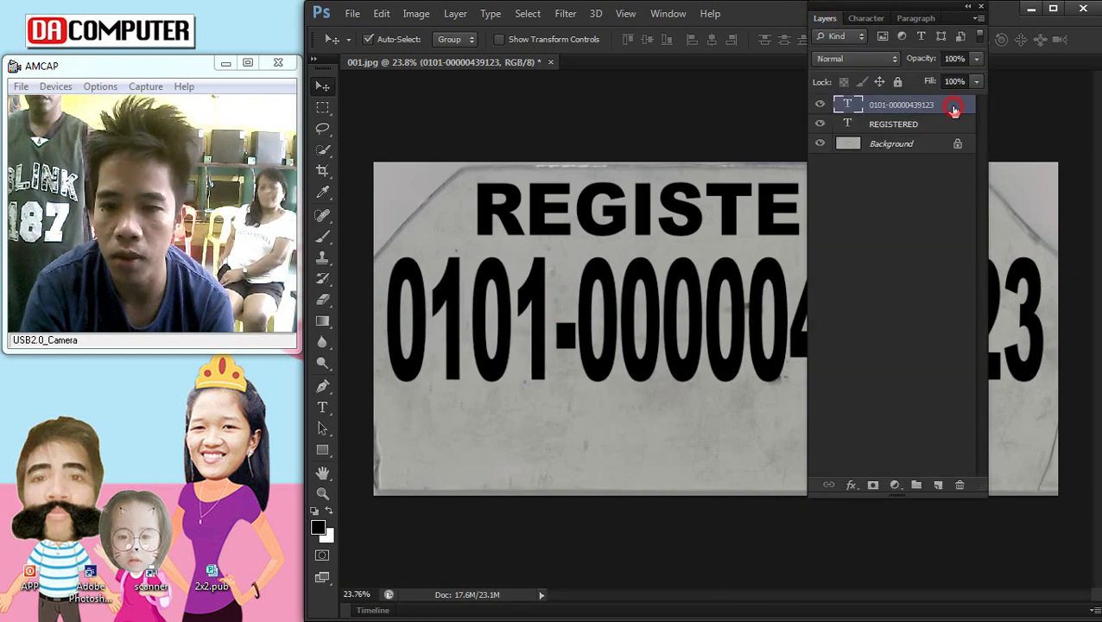
double_click(954, 107)
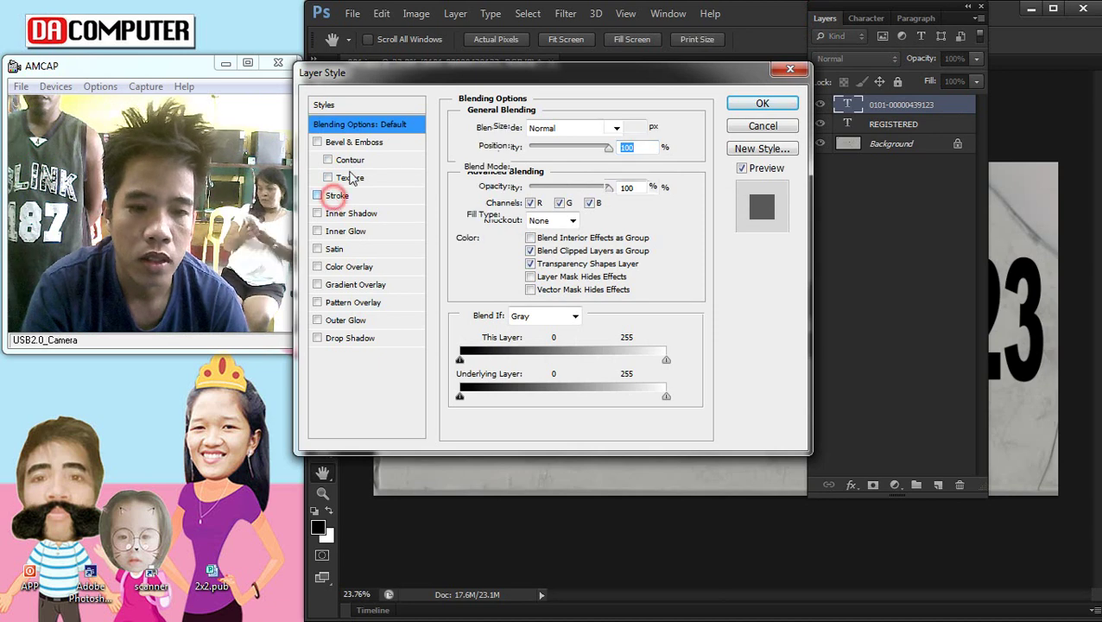
click(336, 195)
drag(519, 72, 875, 114)
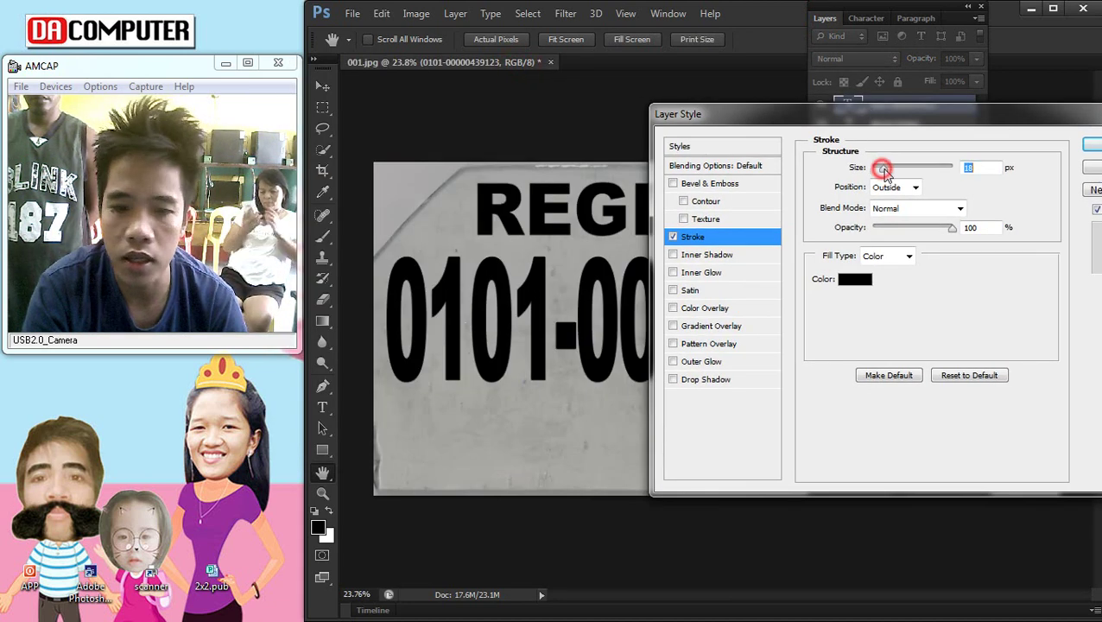
drag(883, 170, 880, 172)
drag(963, 126, 748, 232)
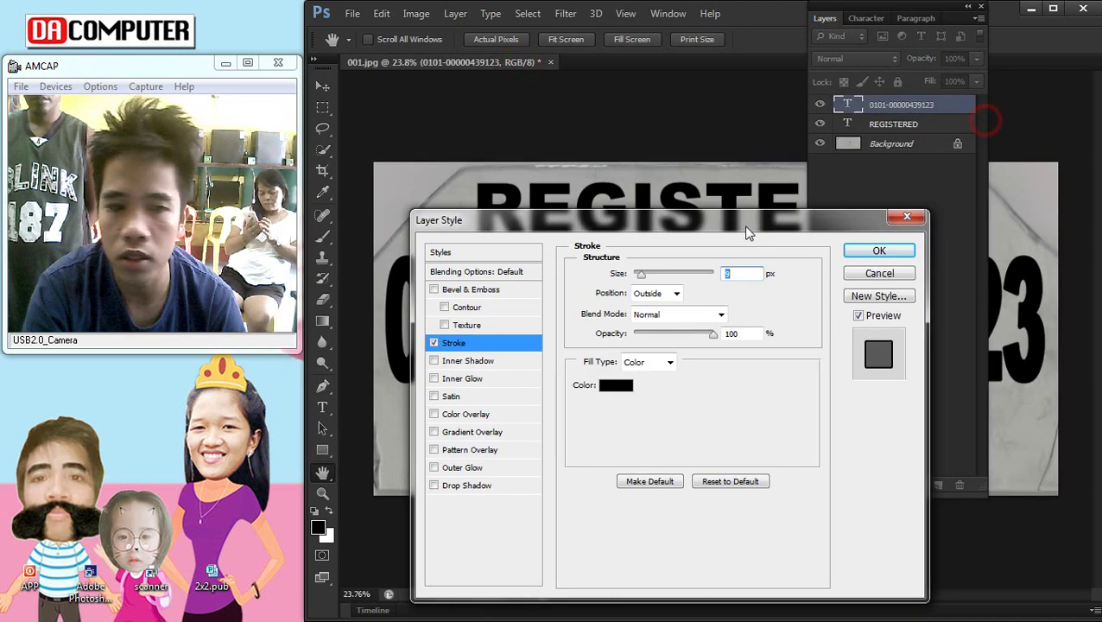
click(878, 251)
double_click(827, 19)
Step: Set the plate number's letter spacing to 40
scroll(719, 318, down, 3)
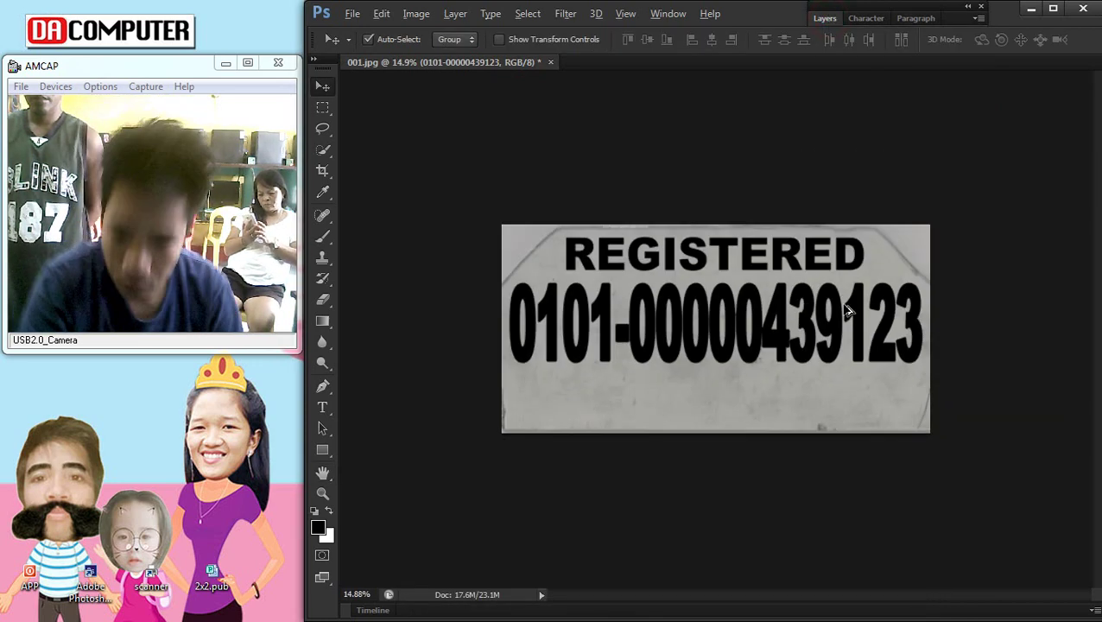
scroll(723, 316, up, 4)
scroll(682, 304, down, 2)
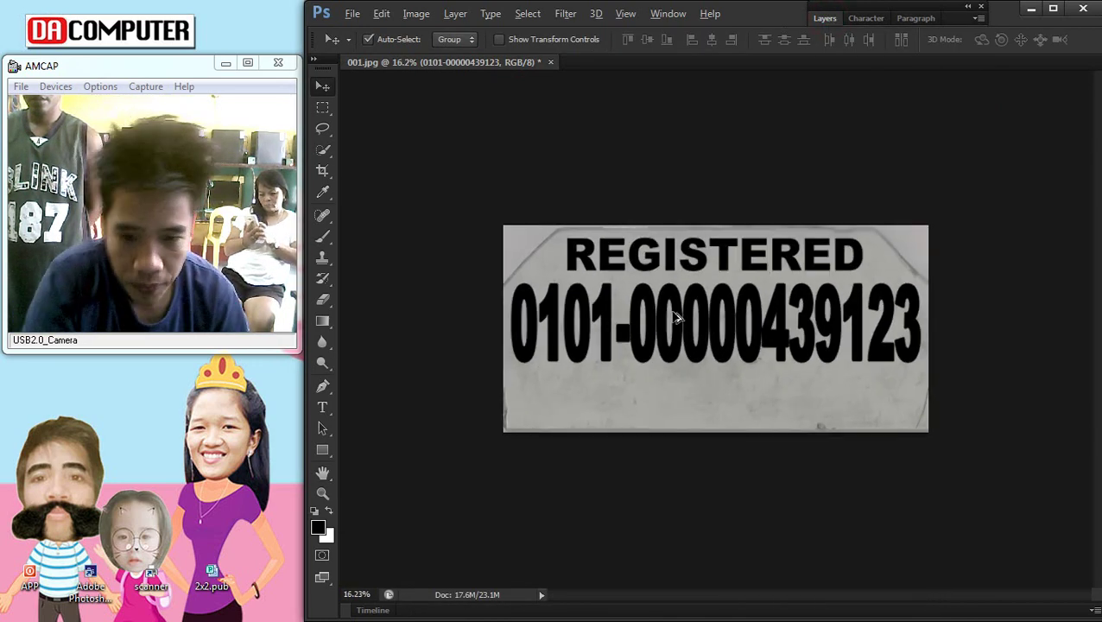
scroll(682, 304, up, 1)
click(324, 408)
click(589, 311)
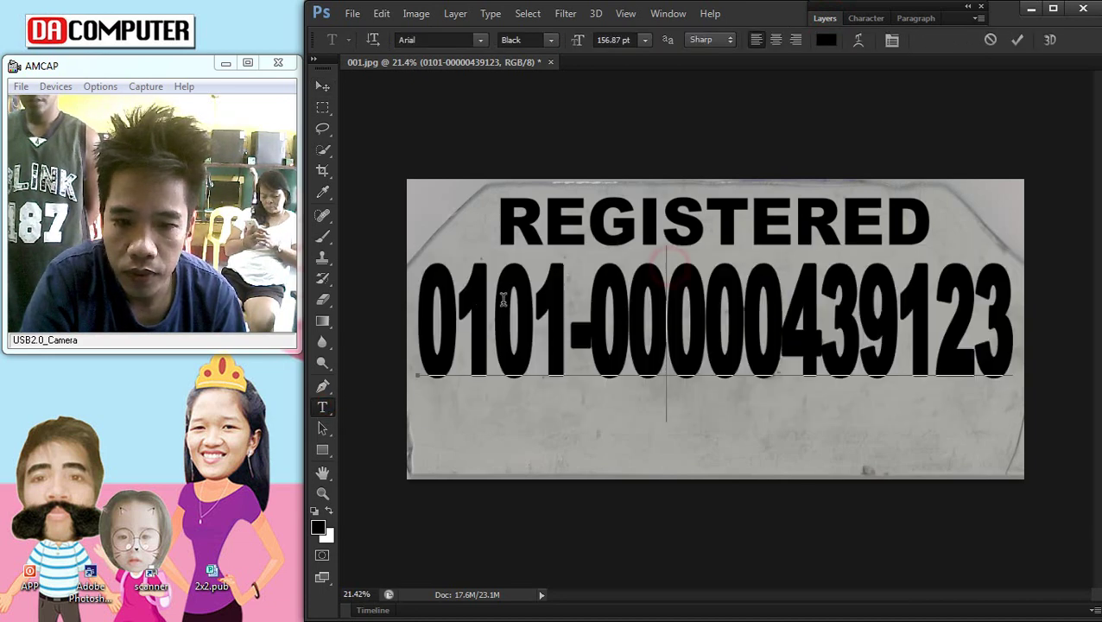
key(ctrl+a)
click(882, 22)
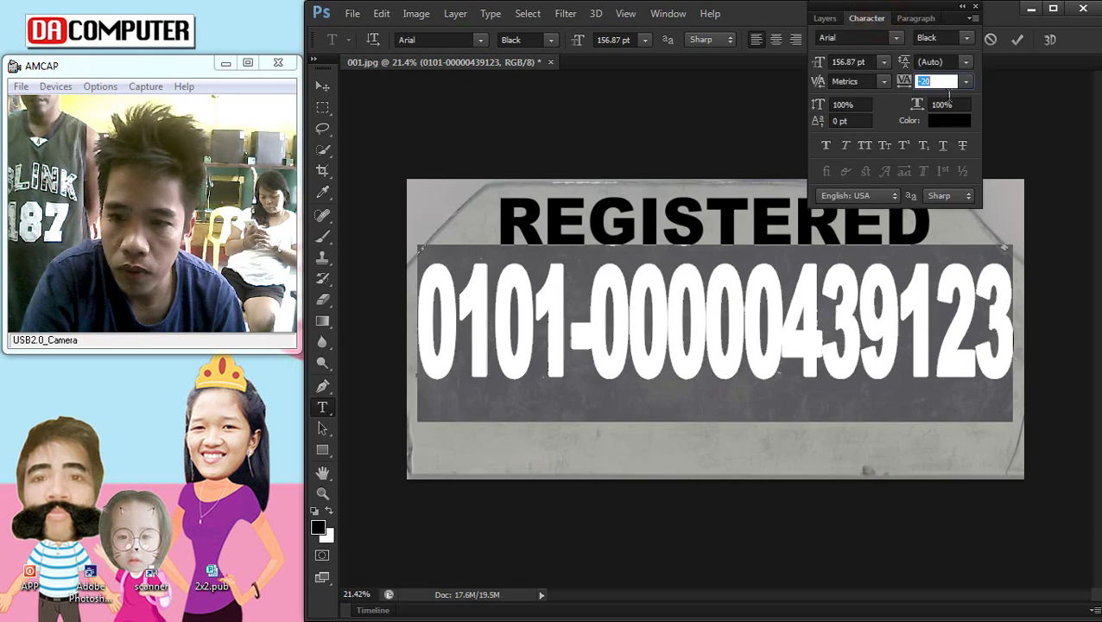
text(40)
key(Return)
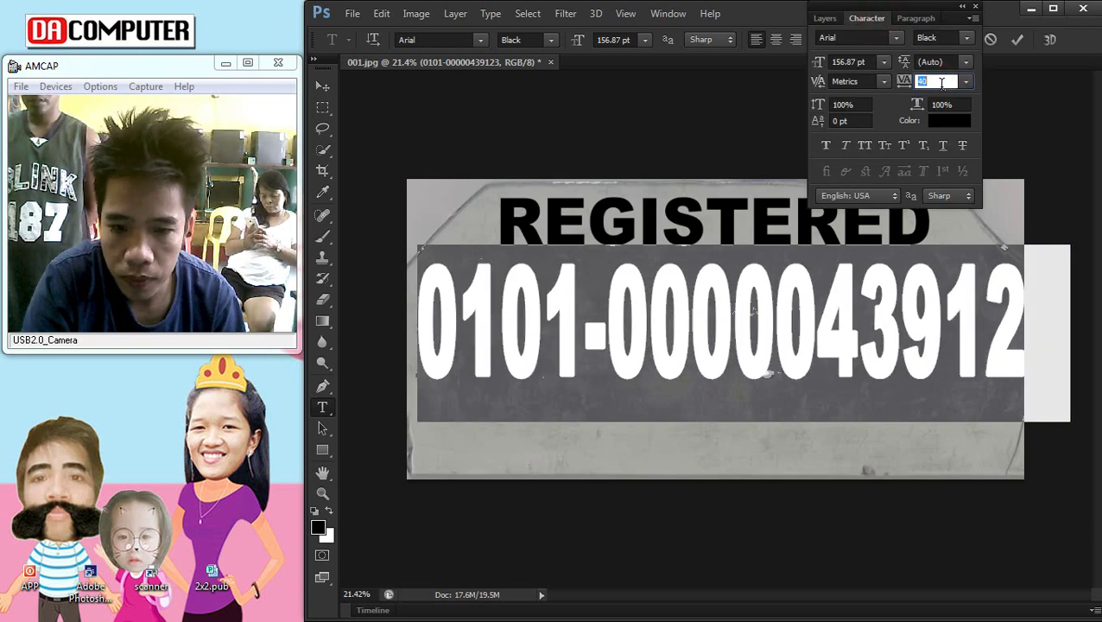
click(322, 85)
Step: Narrow and heighten the number, then Alt-drag a REGISTERED copy below it
scroll(715, 322, down, 2)
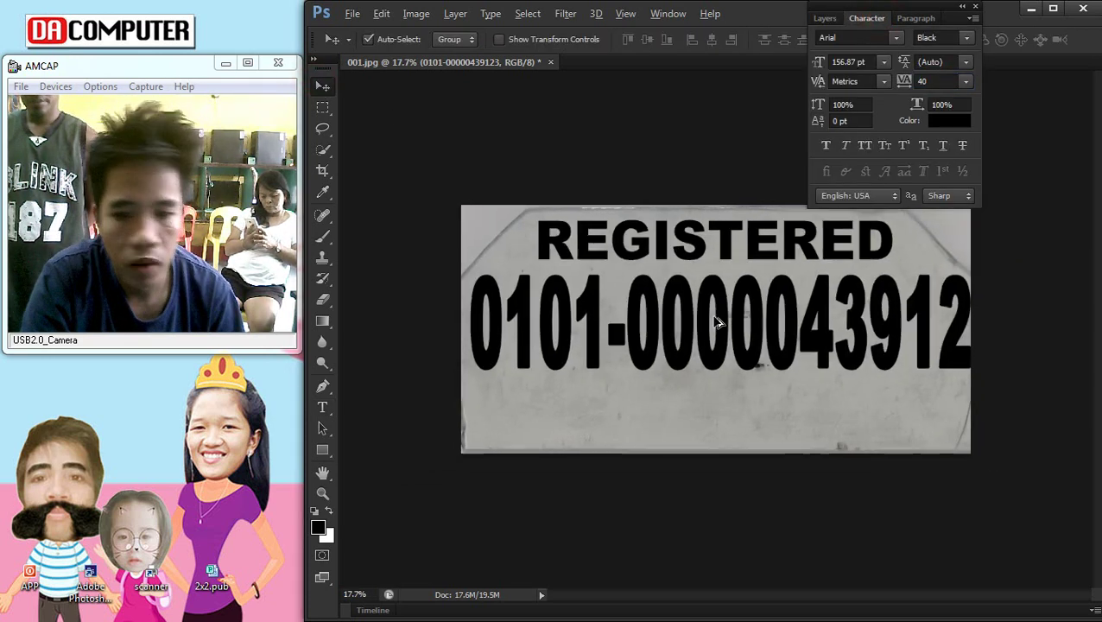
key(ctrl+t)
drag(989, 329, 956, 331)
key(Return)
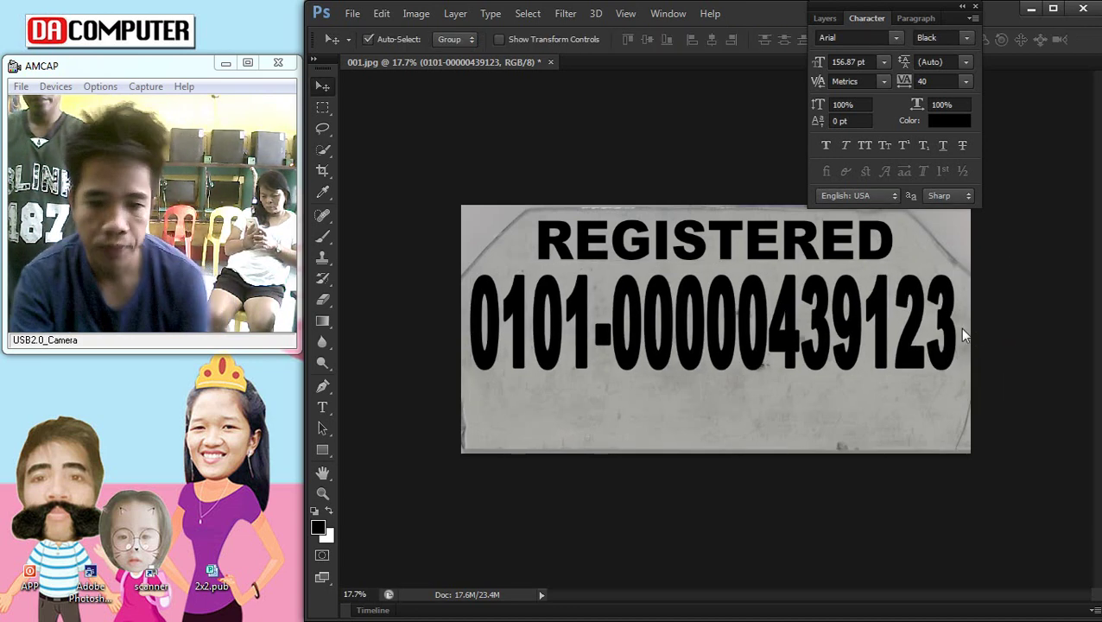
key(ctrl+t)
drag(714, 407, 707, 419)
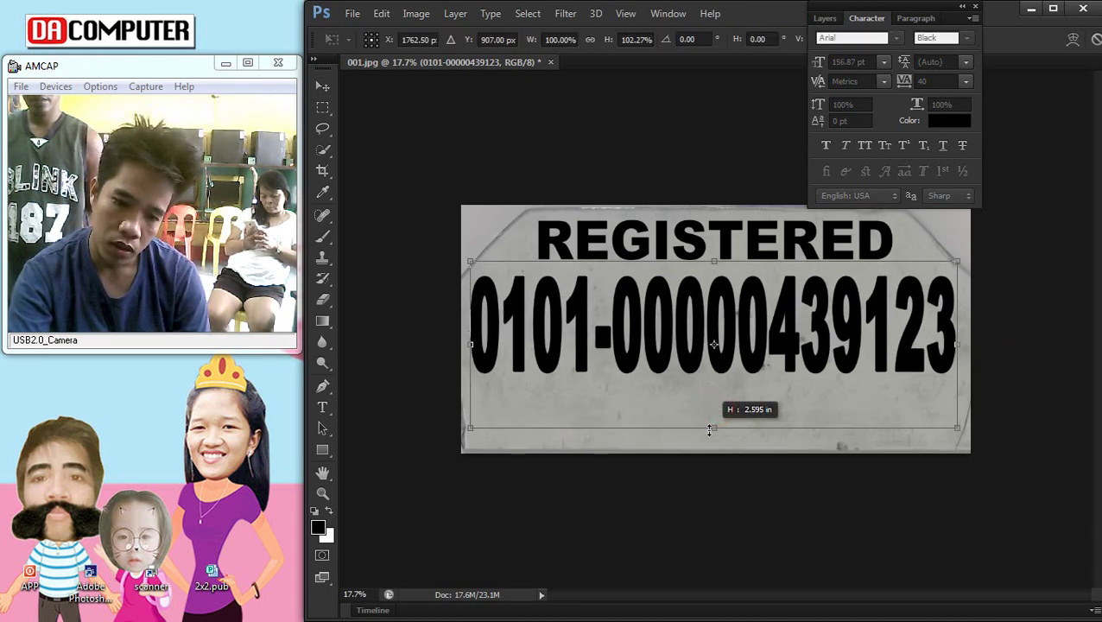
key(Return)
mouse_move(672, 241)
mouse_down()
mouse_move(684, 425)
mouse_move(665, 420)
mouse_up()
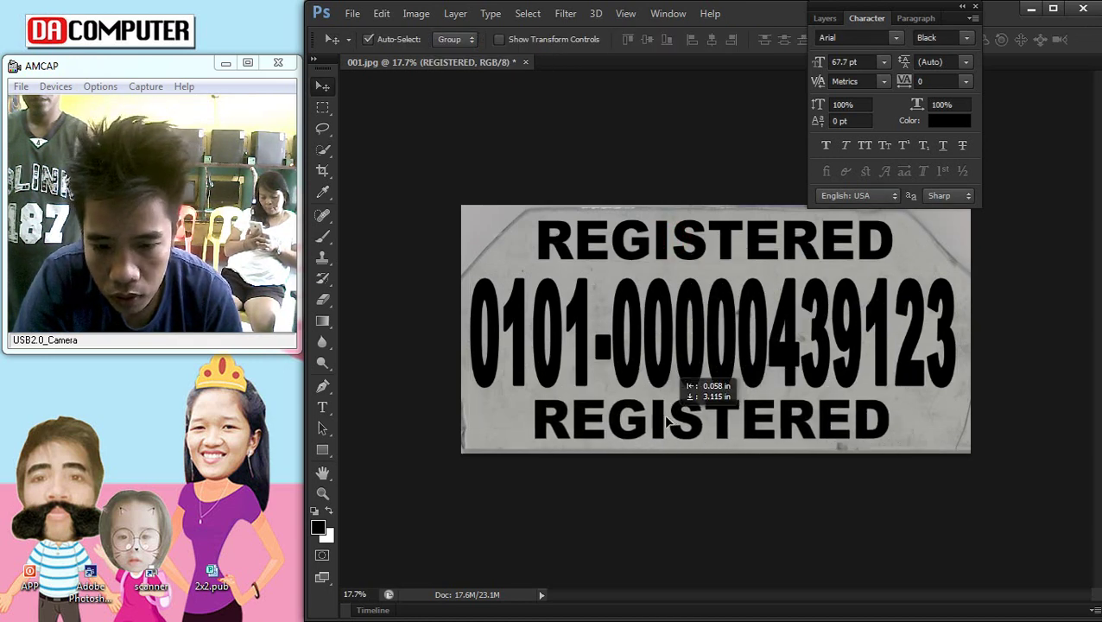
Step: Retype the lower REGISTERED copy as Region-1
click(322, 406)
click(615, 406)
double_click(616, 404)
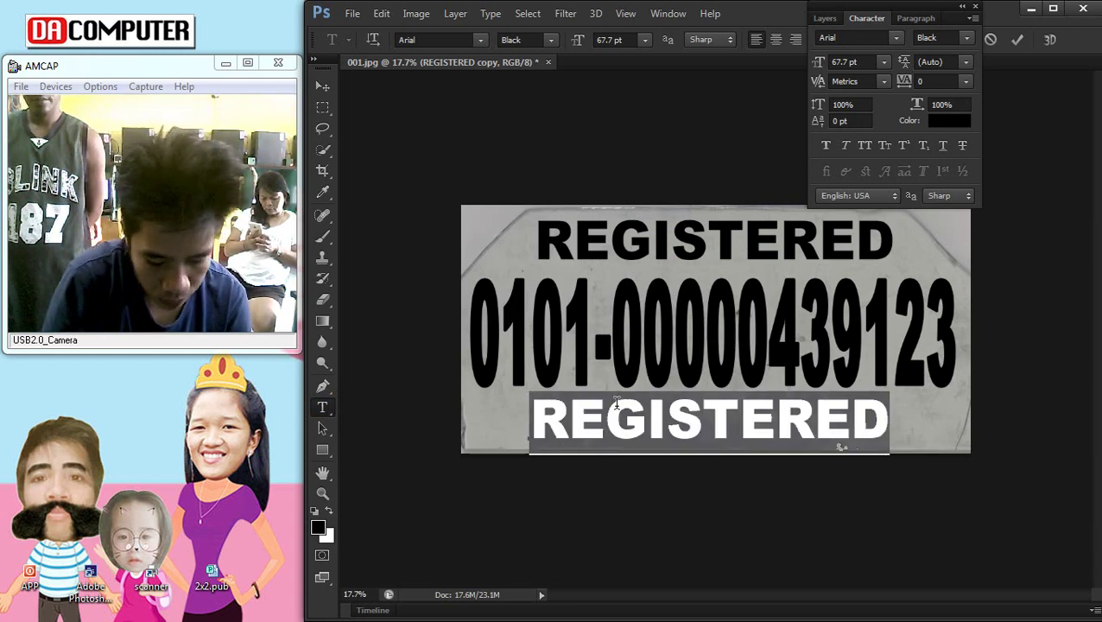
key(Right)
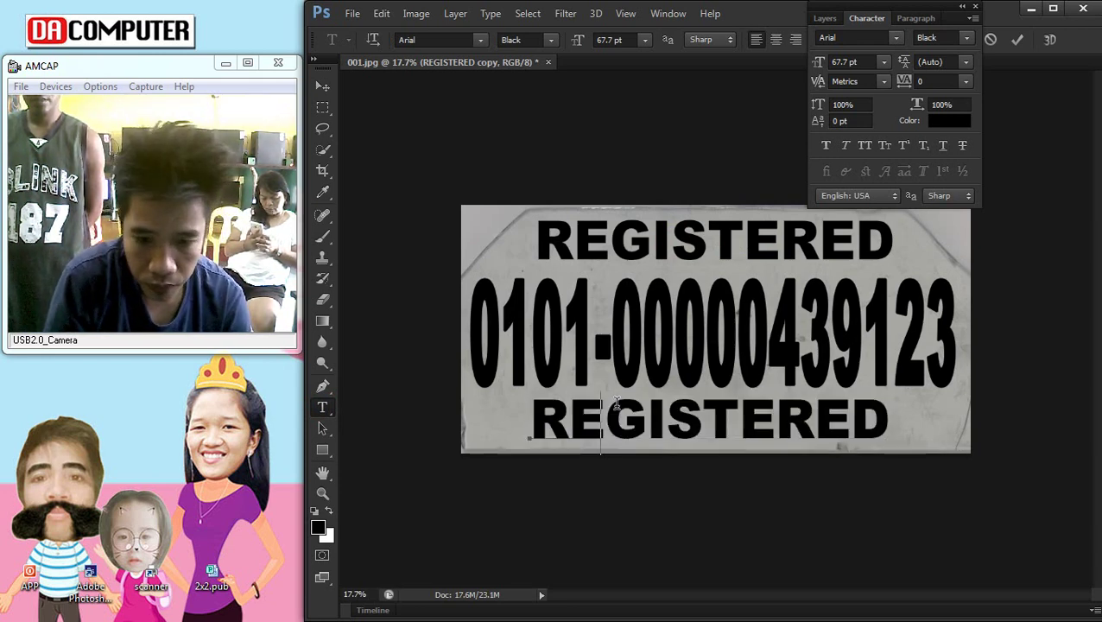
key(Delete)
key(Delete)
key(Delete)
key(BackSpace)
text(R-1)
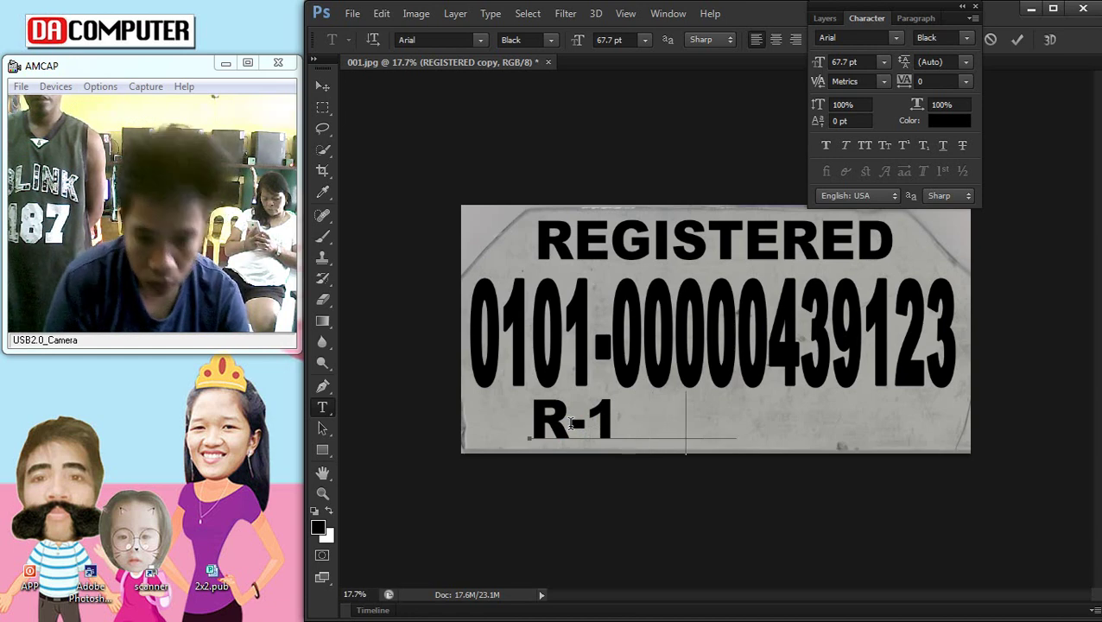
key(BackSpace)
key(BackSpace)
key(BackSpace)
text(egion)
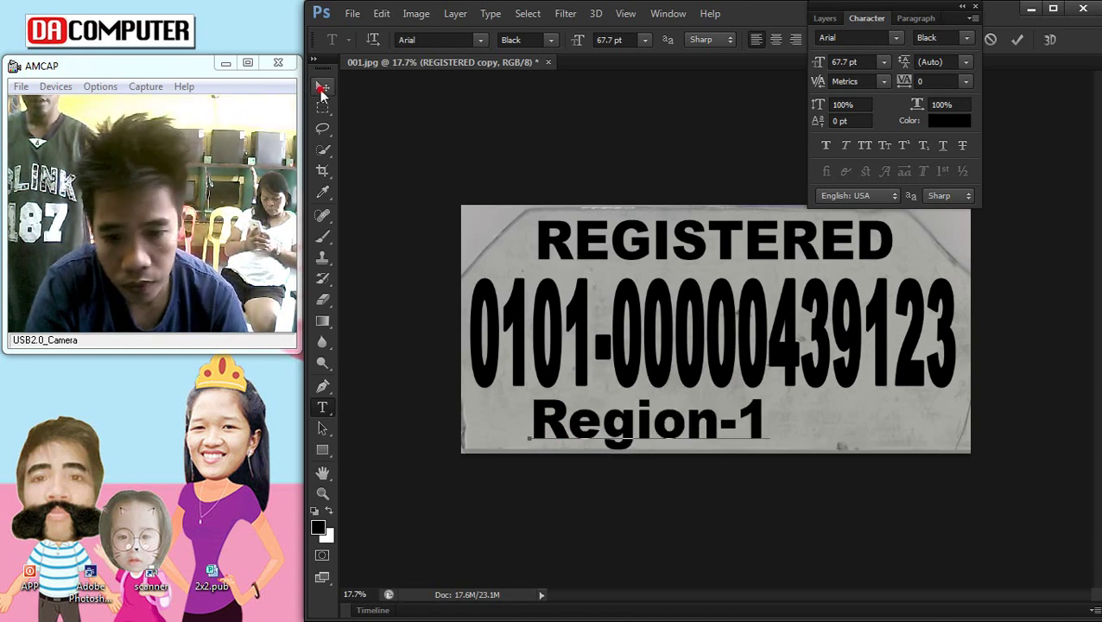
Step: Move Region-1 to the plate's lower left and shrink it to about 84%
click(321, 86)
drag(615, 412, 568, 417)
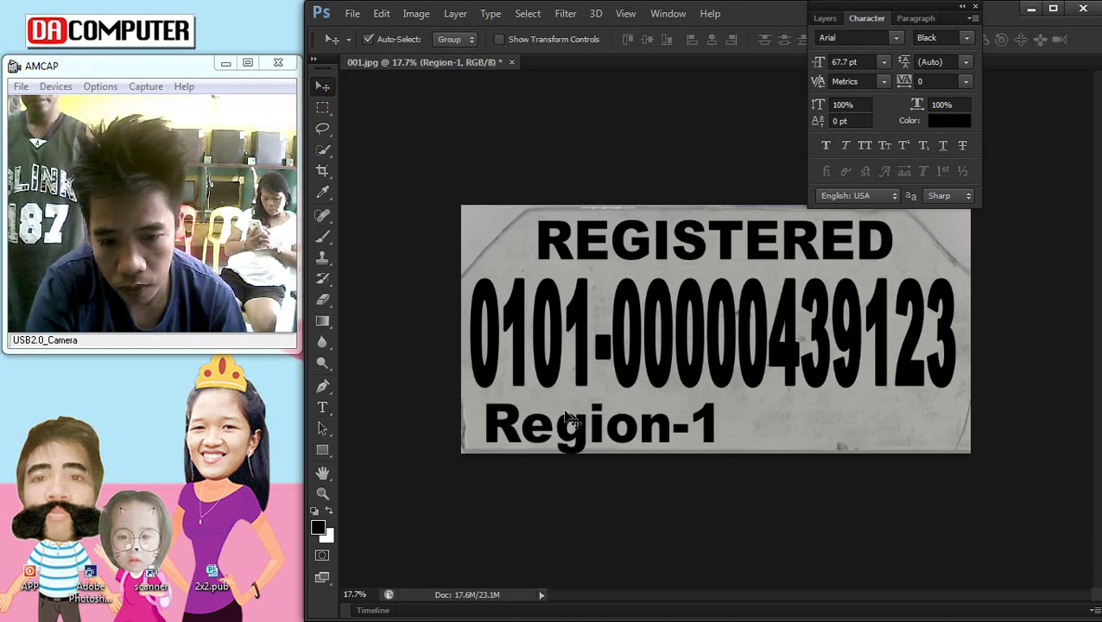
key(ctrl+t)
drag(720, 454, 656, 424)
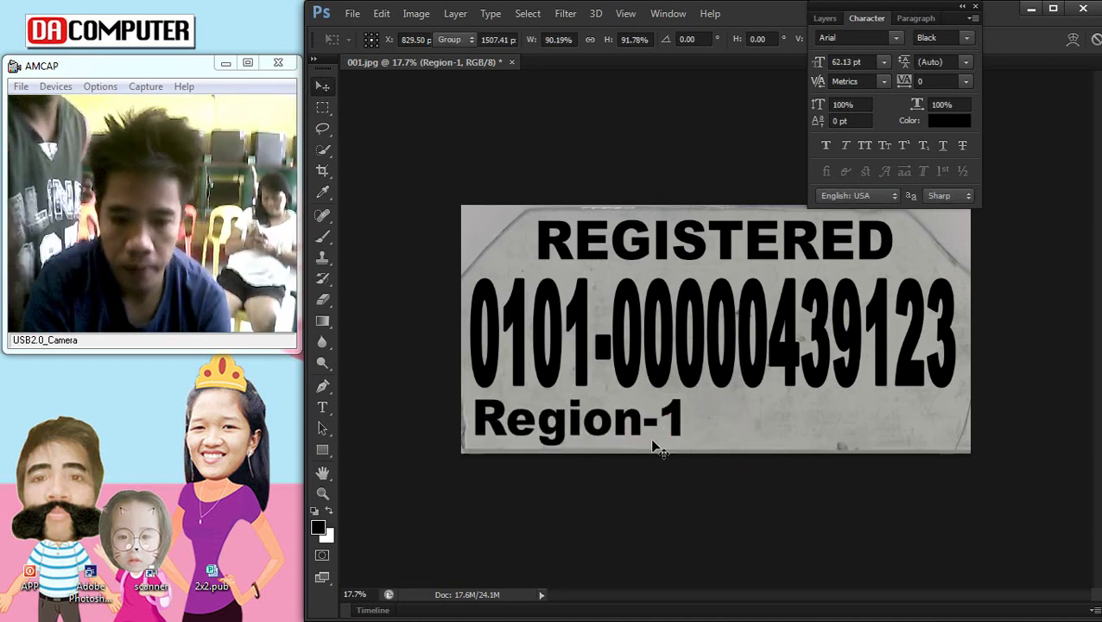
Step: Copy Region-1 to the right, retype it as RUSI, and align it to the edge
double_click(623, 423)
drag(623, 423, 909, 436)
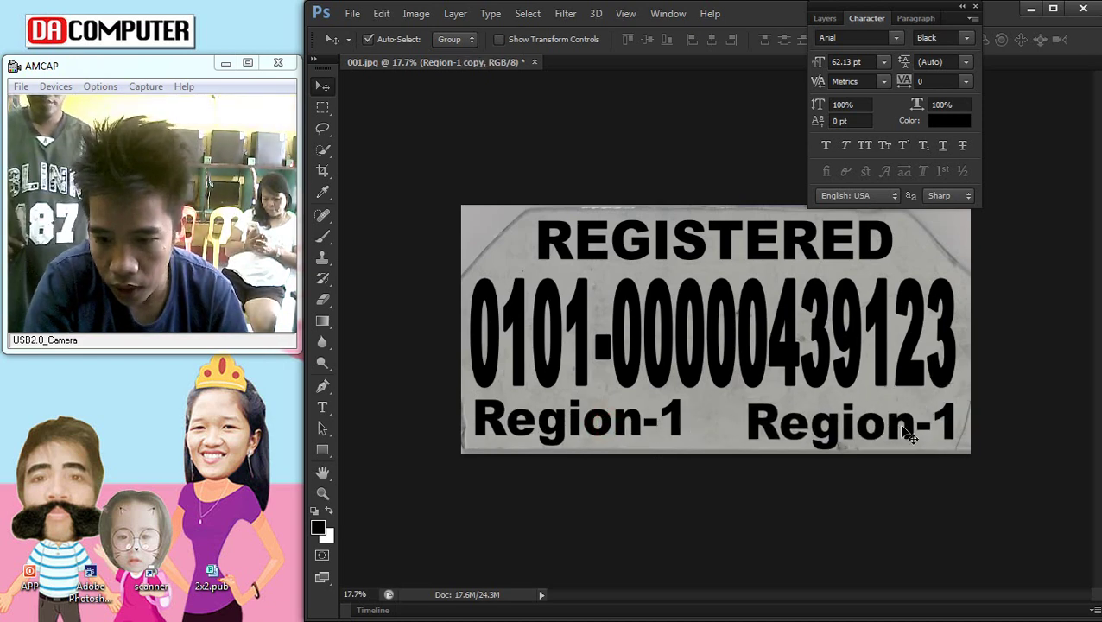
click(322, 407)
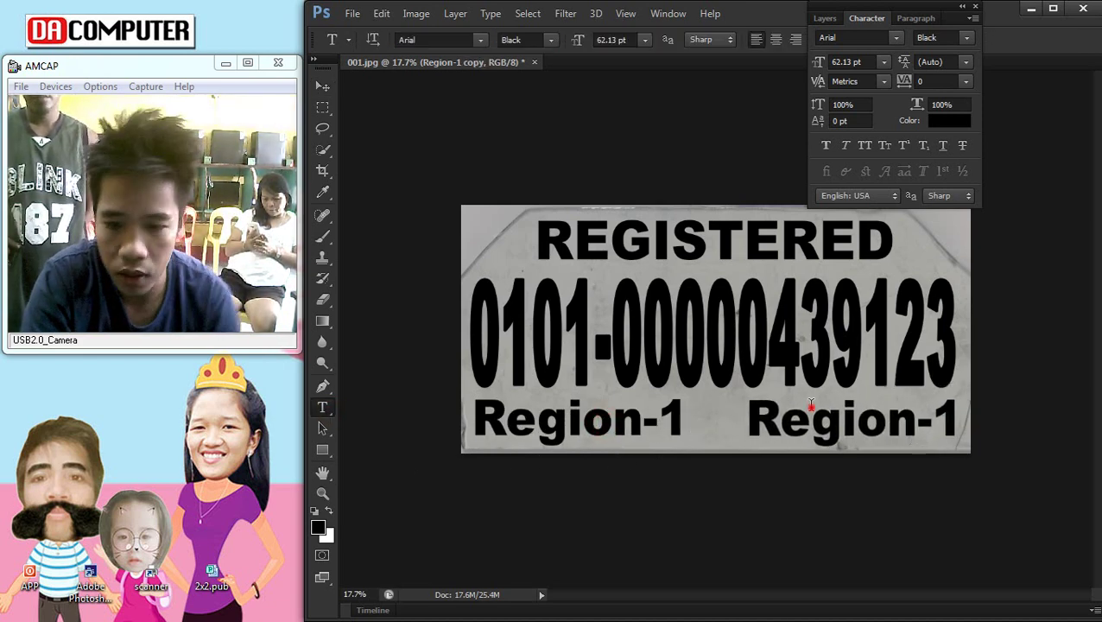
key(ctrl+a)
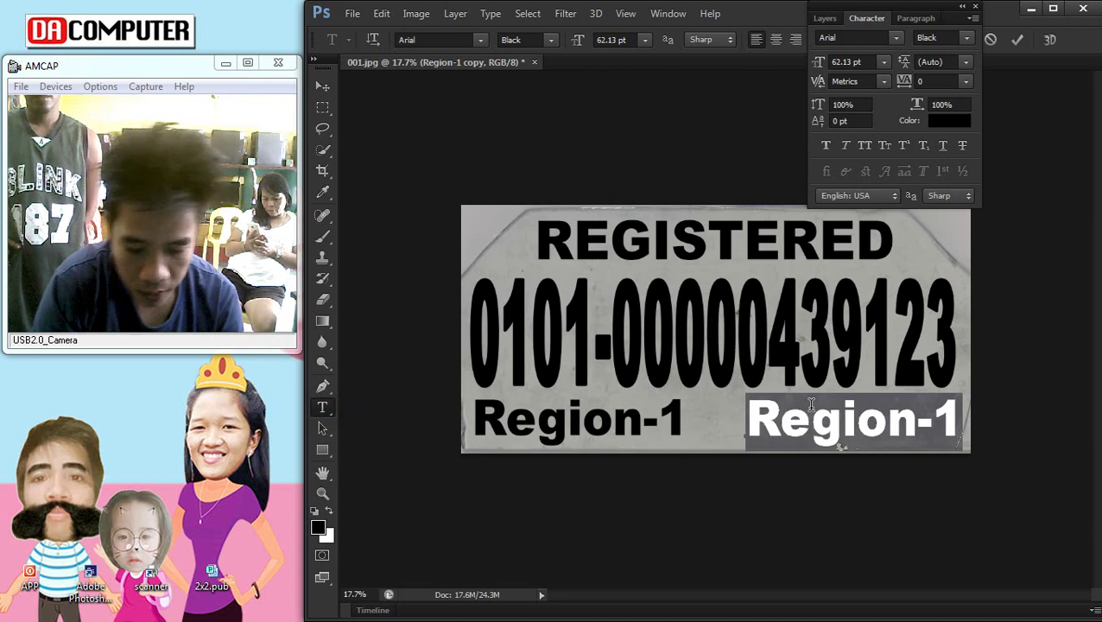
text(R)
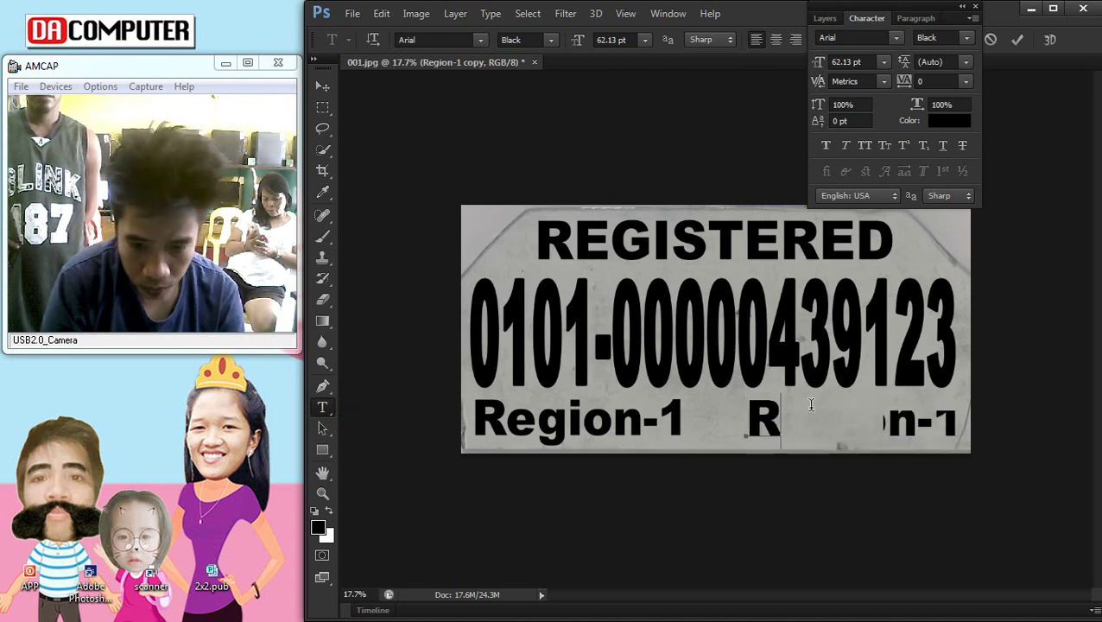
text(USI)
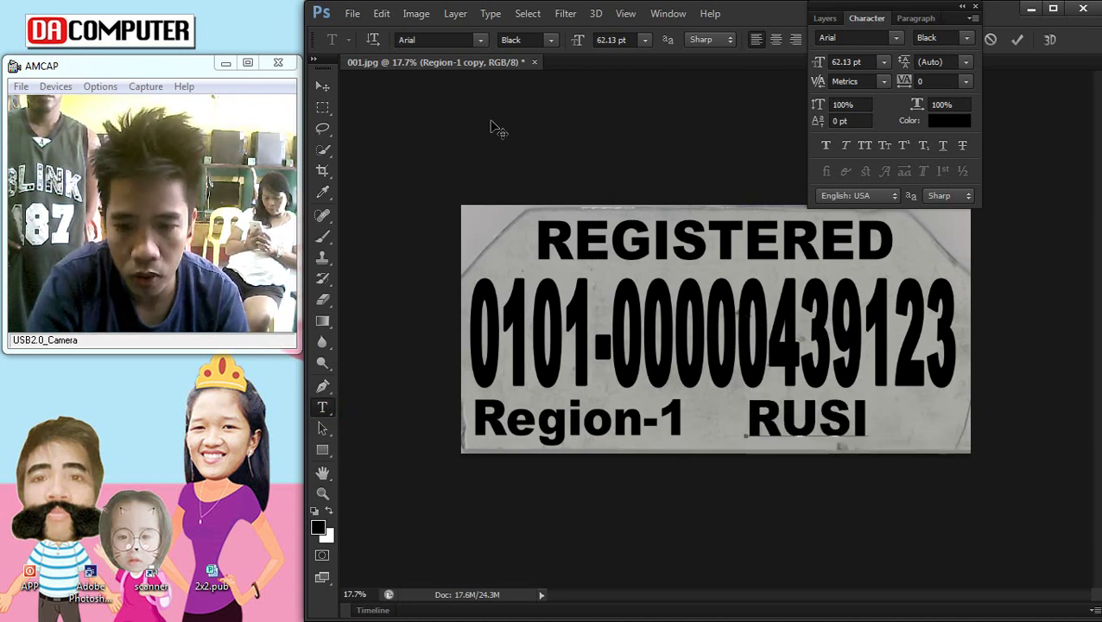
click(323, 85)
drag(849, 448, 931, 447)
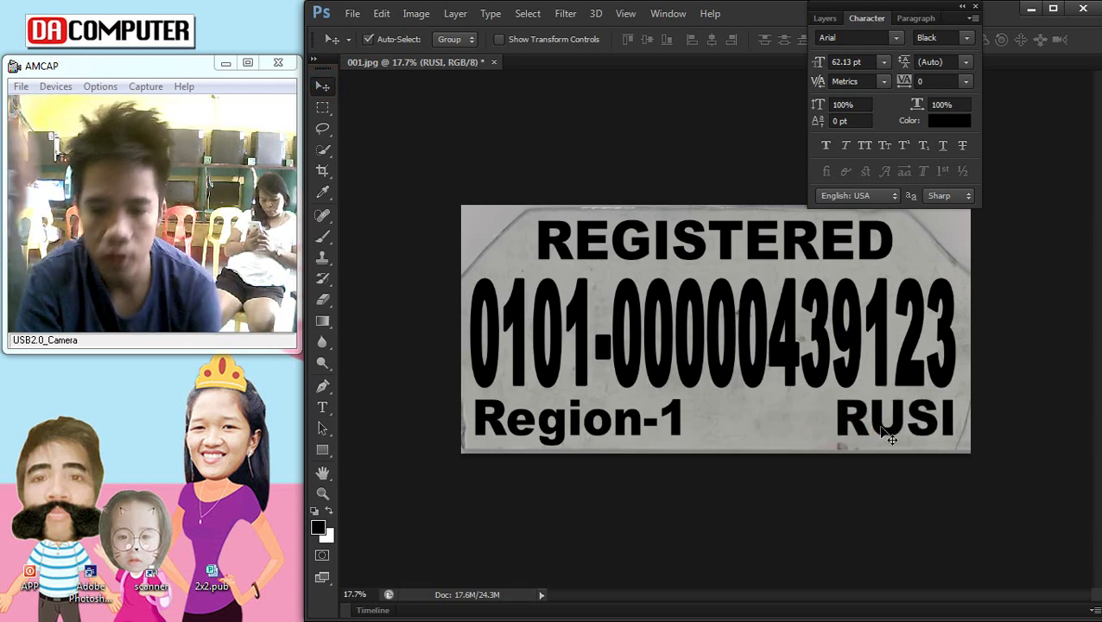
Step: Narrow the REGISTERED heading slightly and nudge it right
right_click(657, 240)
click(700, 250)
key(ctrl+t)
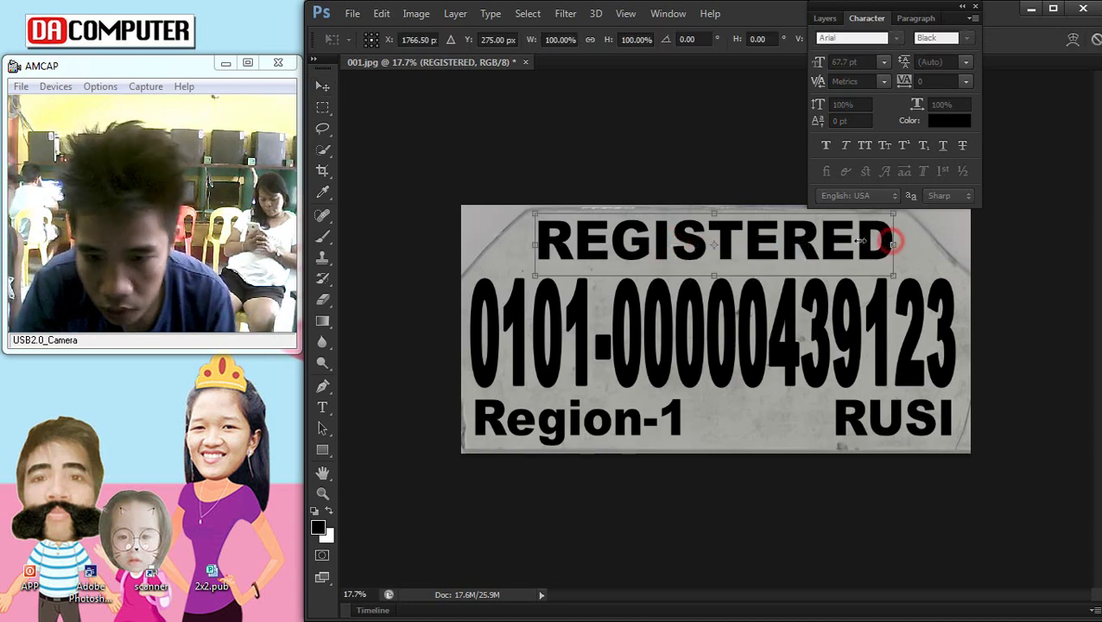
drag(892, 245, 863, 242)
drag(792, 238, 842, 257)
Step: Redo the REGISTERED resize, narrowing the heading to about 96% width
key(Return)
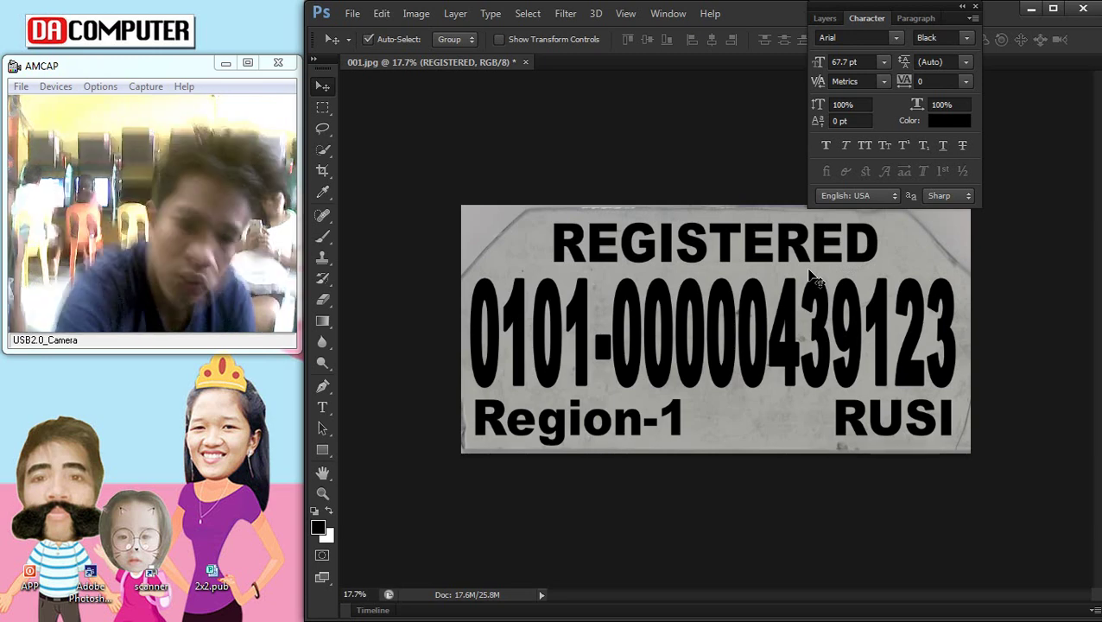
key(ctrl+z)
key(ctrl+z)
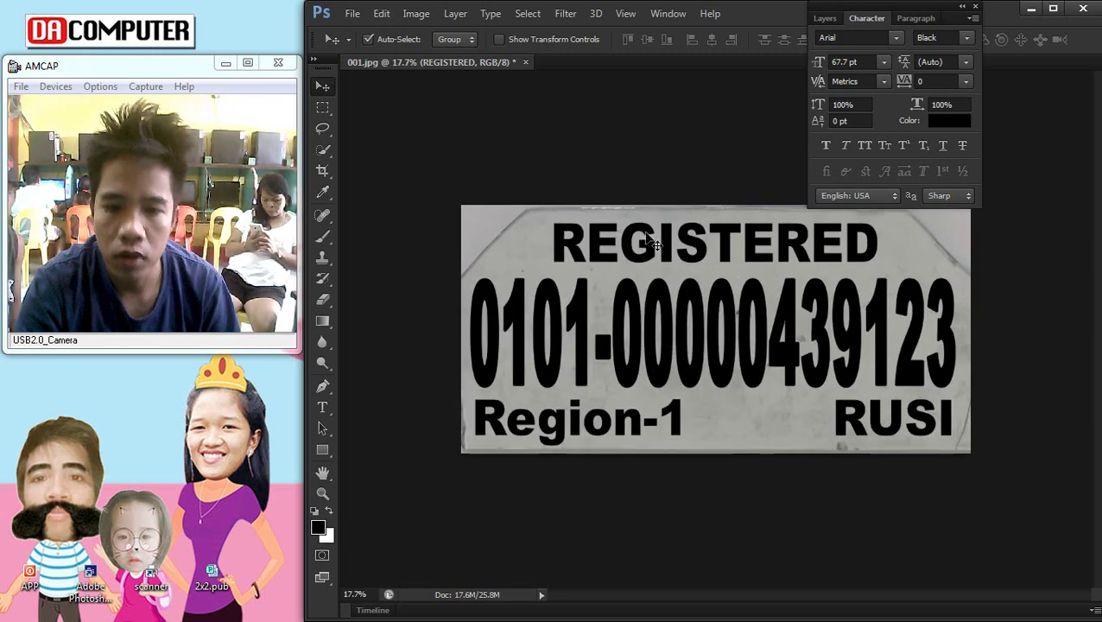
key(ctrl+t)
drag(874, 245, 864, 244)
key(Return)
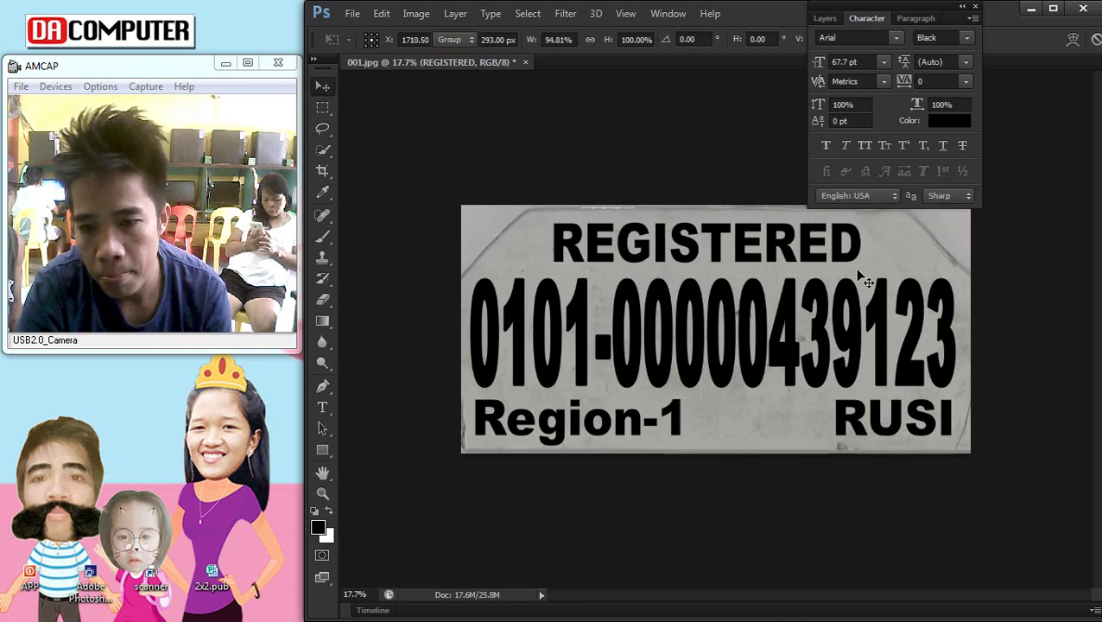
click(757, 342)
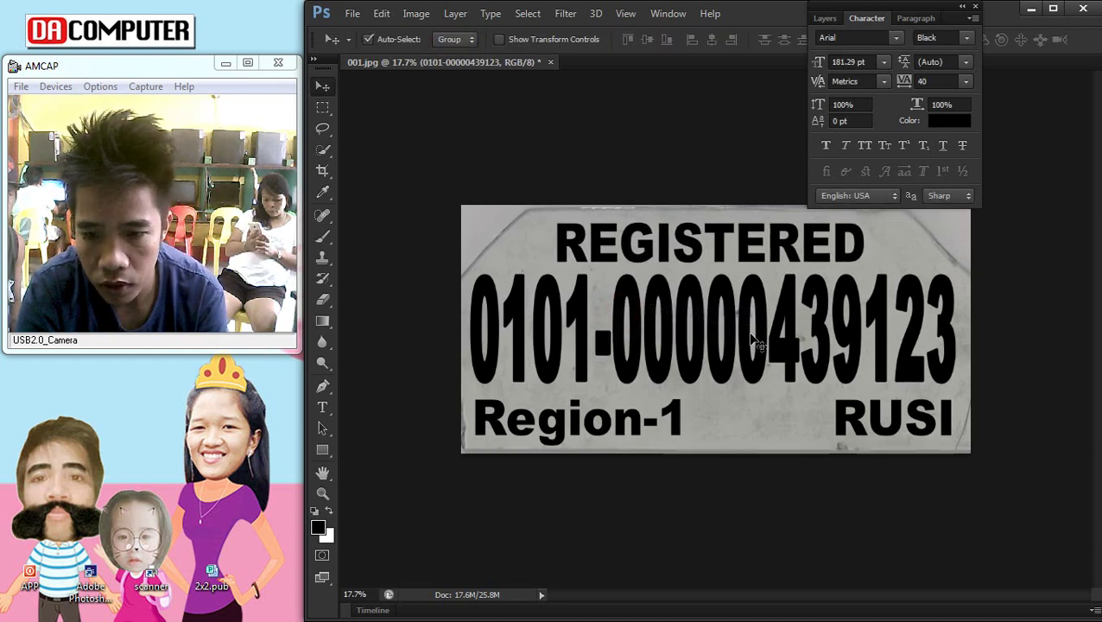
scroll(720, 328, up, 1)
key(ctrl+t)
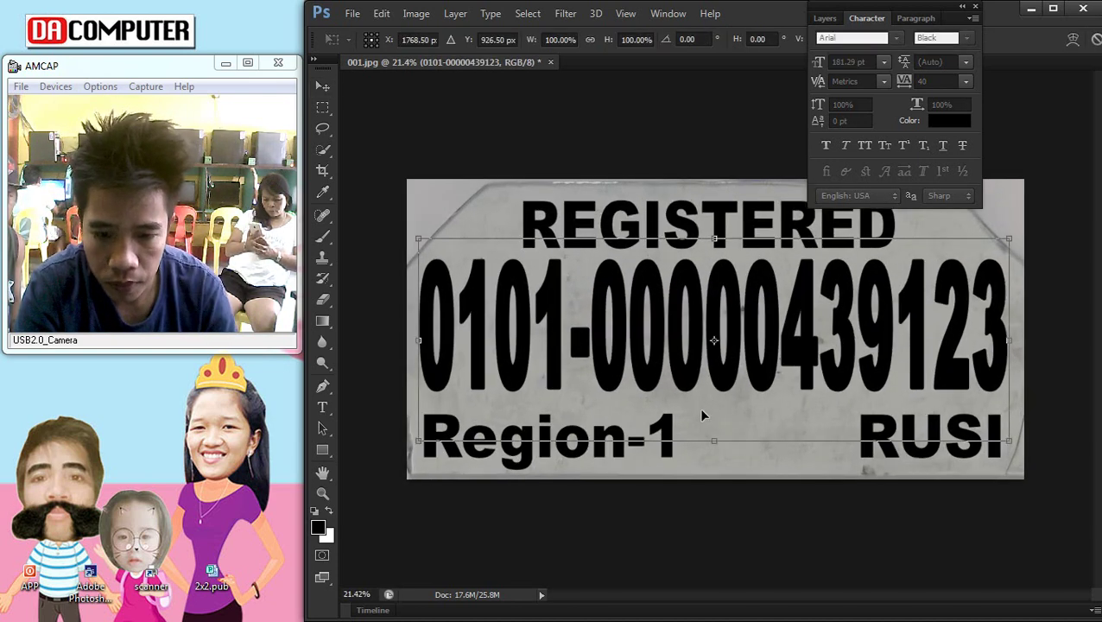
mouse_move(713, 444)
mouse_down()
mouse_move(714, 457)
mouse_move(714, 445)
mouse_up()
key(Return)
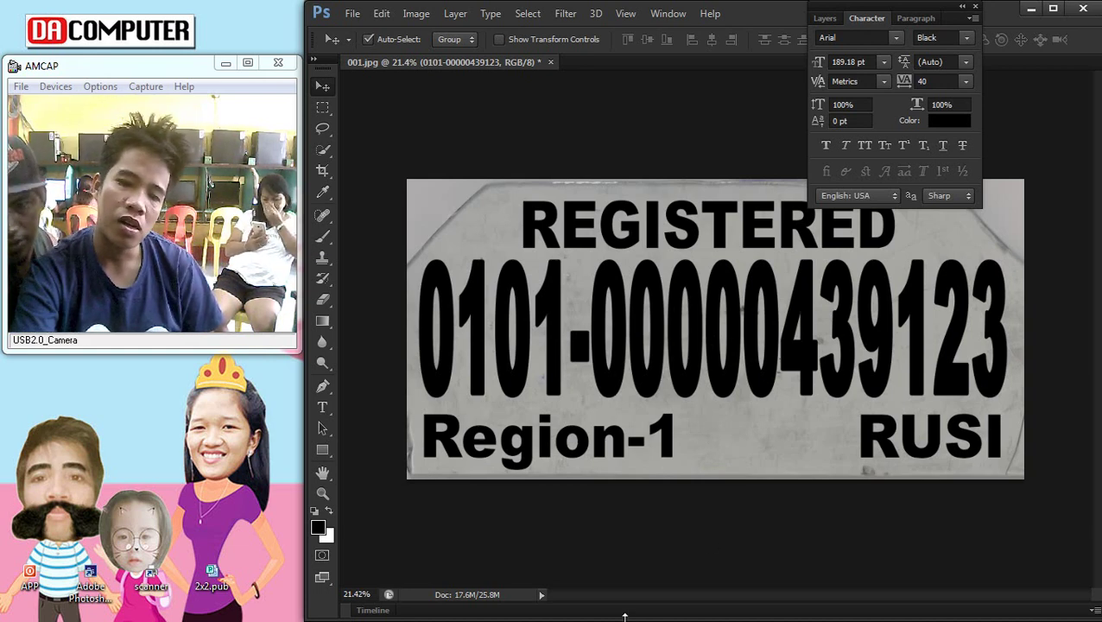
Step: Narrow the REGISTERED heading further and nudge it slightly right
click(852, 19)
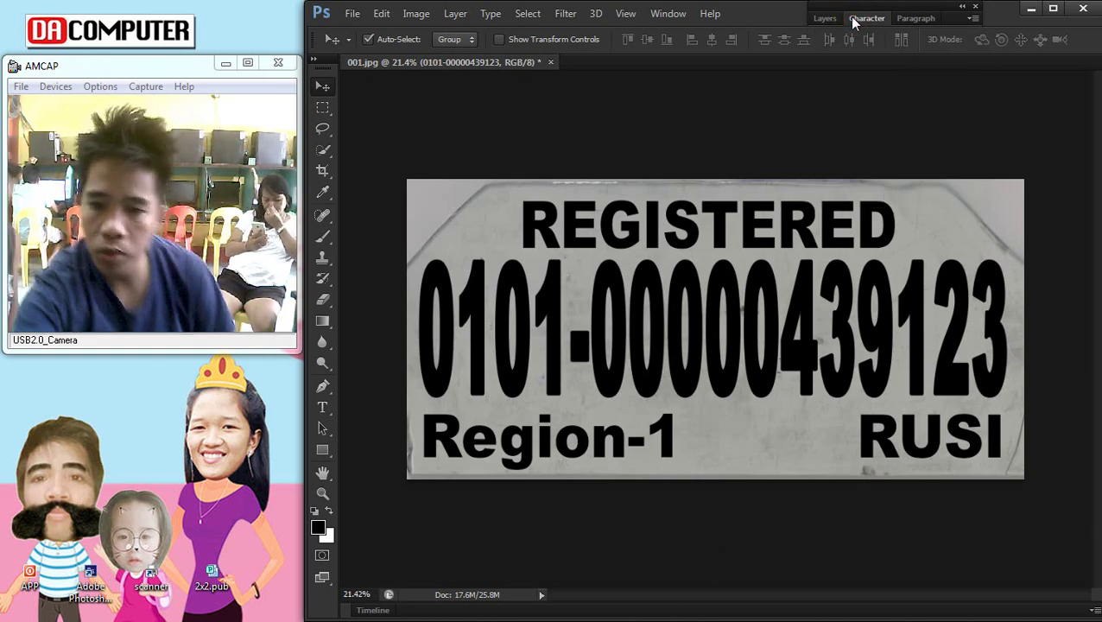
scroll(792, 196, down, 2)
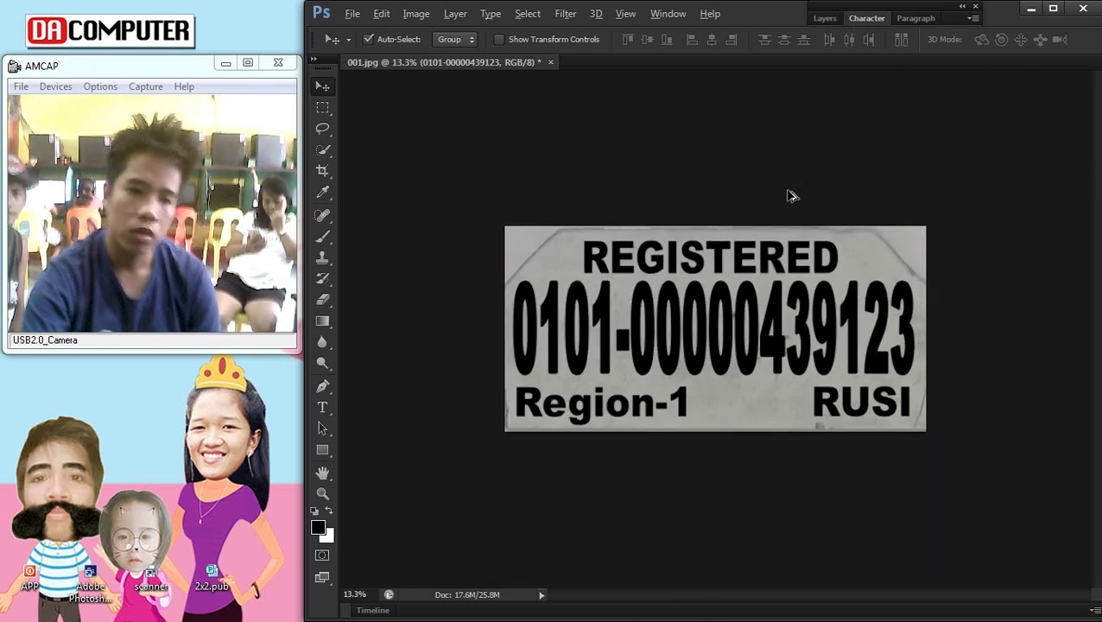
scroll(792, 195, up, 2)
click(660, 240)
key(ctrl+t)
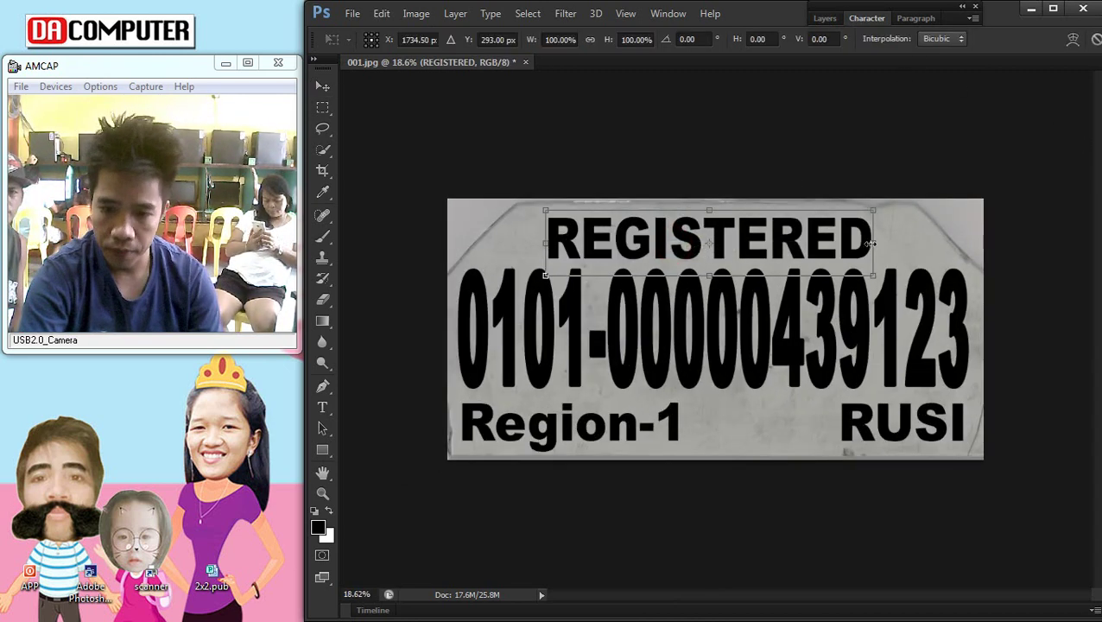
drag(871, 244, 810, 248)
key(Return)
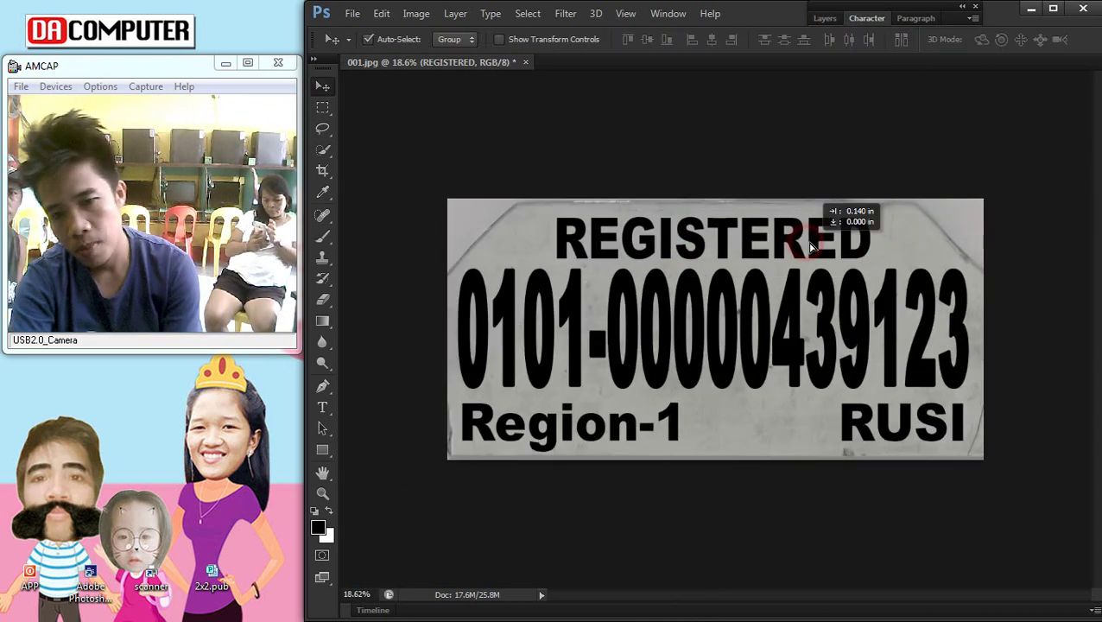
Step: Try deleting the Background photo layer, restore it, and create a new desktop folder
right_click(882, 228)
click(911, 244)
key(Delete)
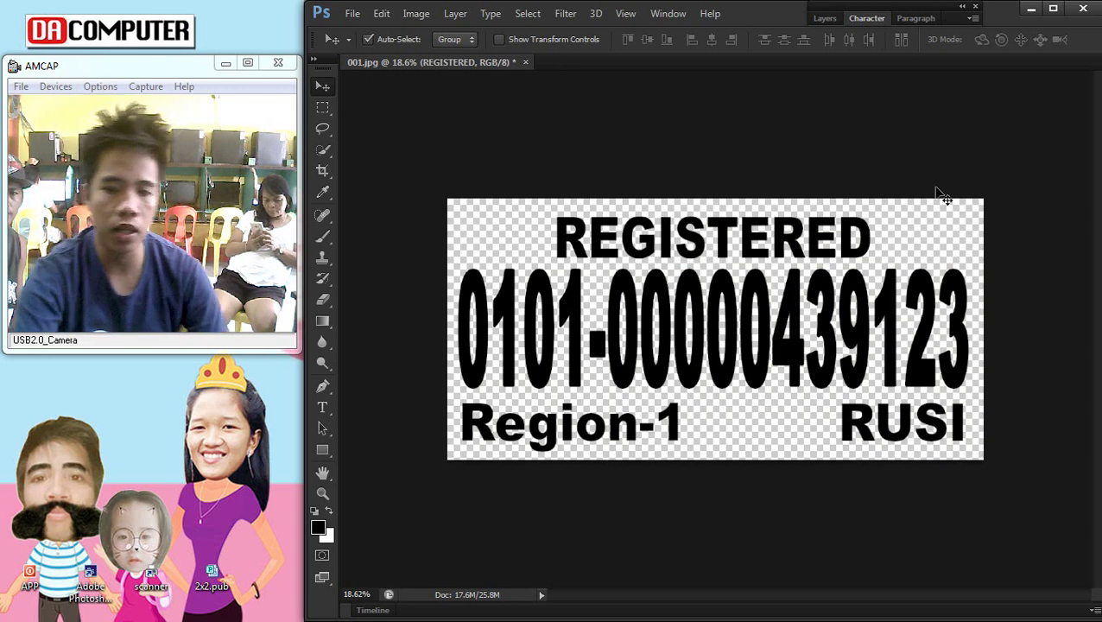
scroll(920, 250, up, 1)
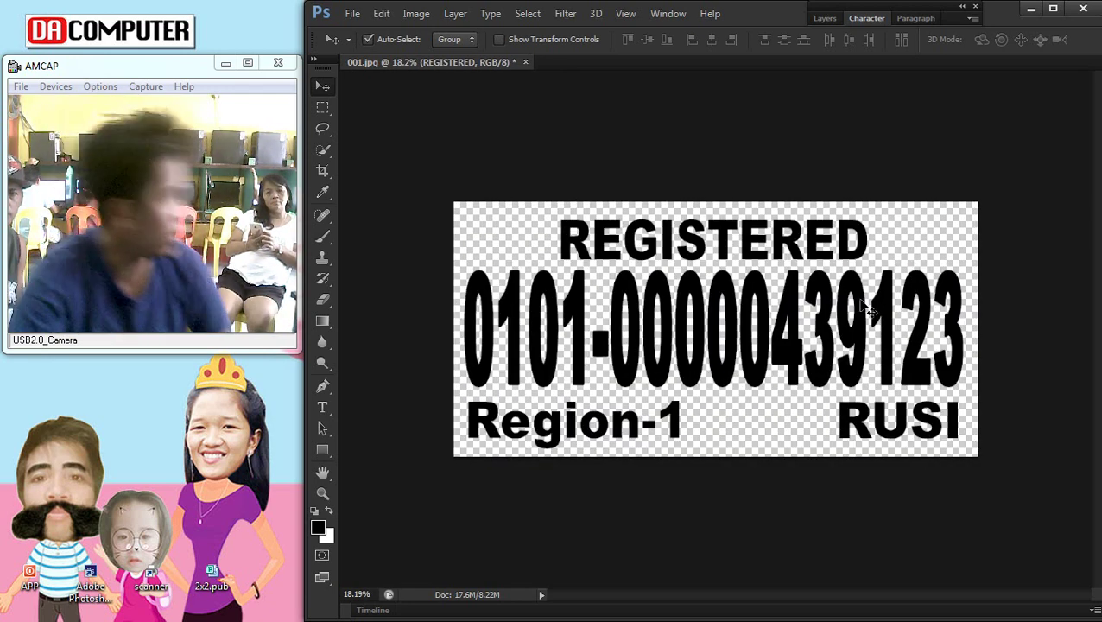
key(ctrl+z)
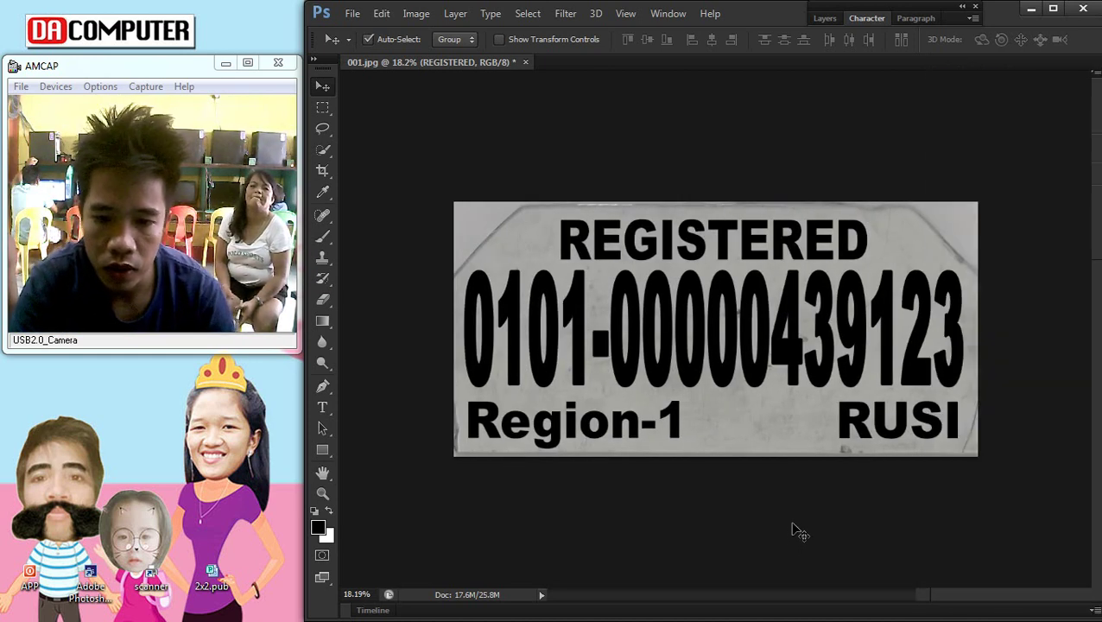
scroll(795, 498, down, 5)
scroll(796, 498, up, 3)
right_click(152, 393)
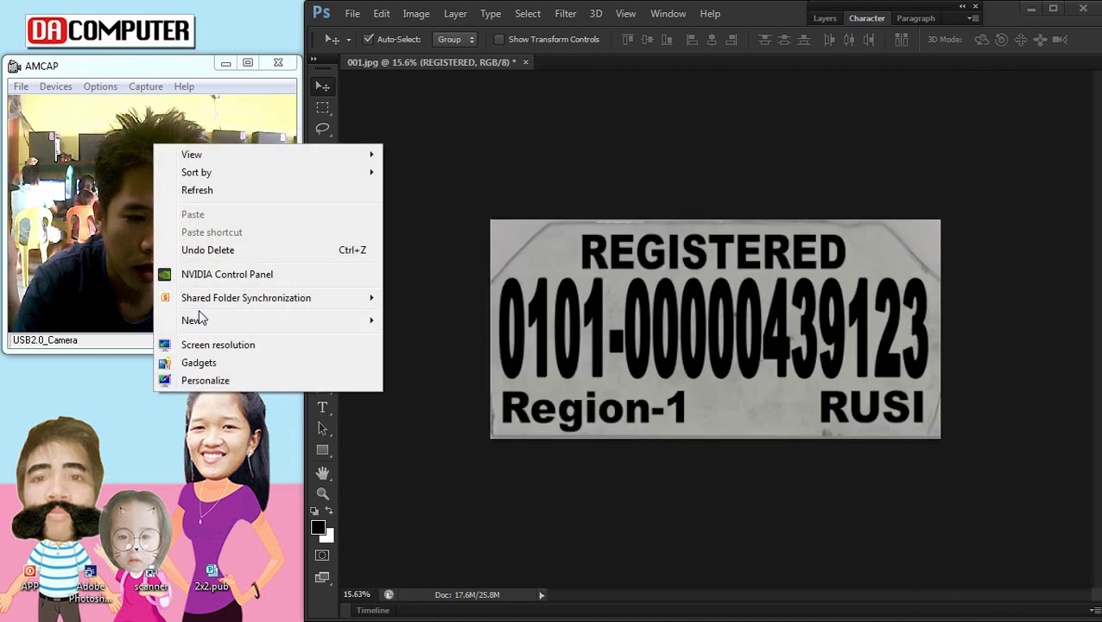
click(416, 319)
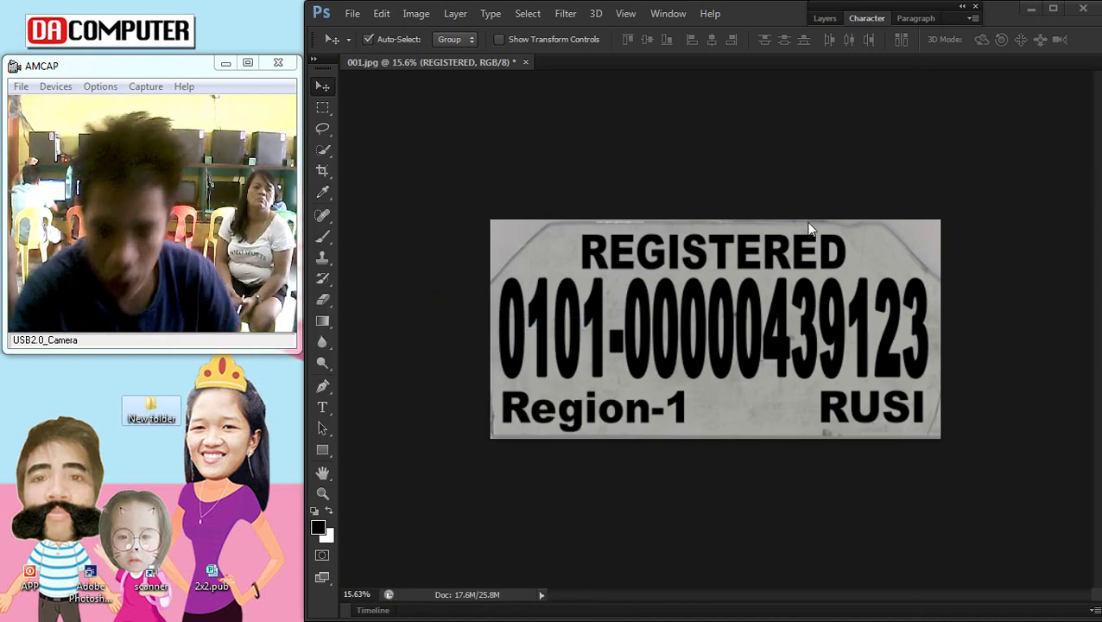
Step: Delete the white background fill so the plate canvas becomes transparent
click(839, 417)
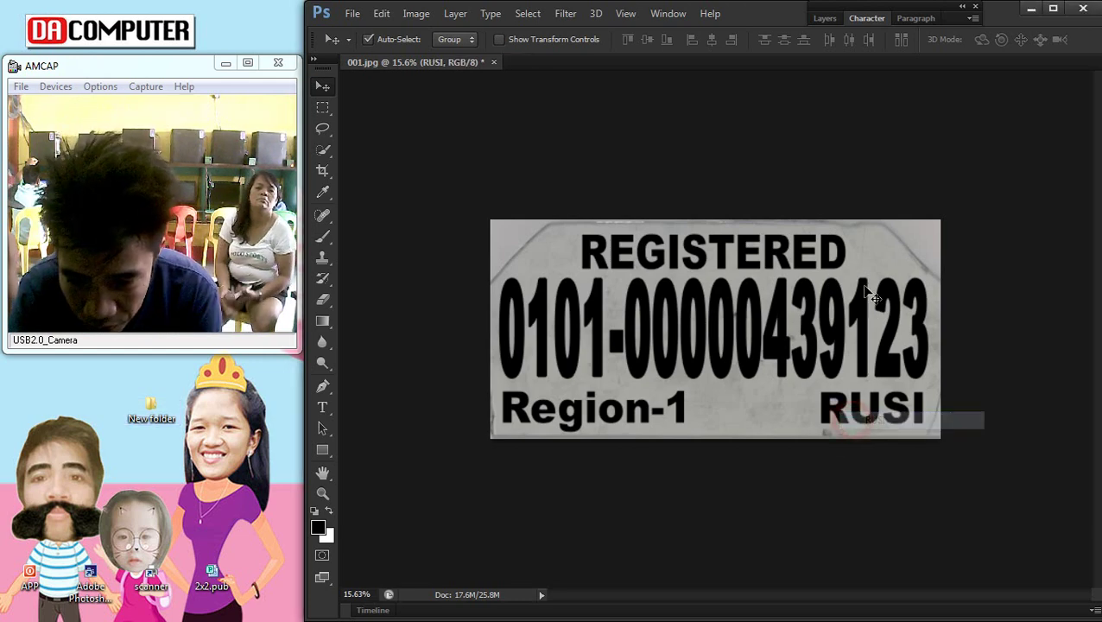
right_click(890, 273)
click(931, 273)
key(Delete)
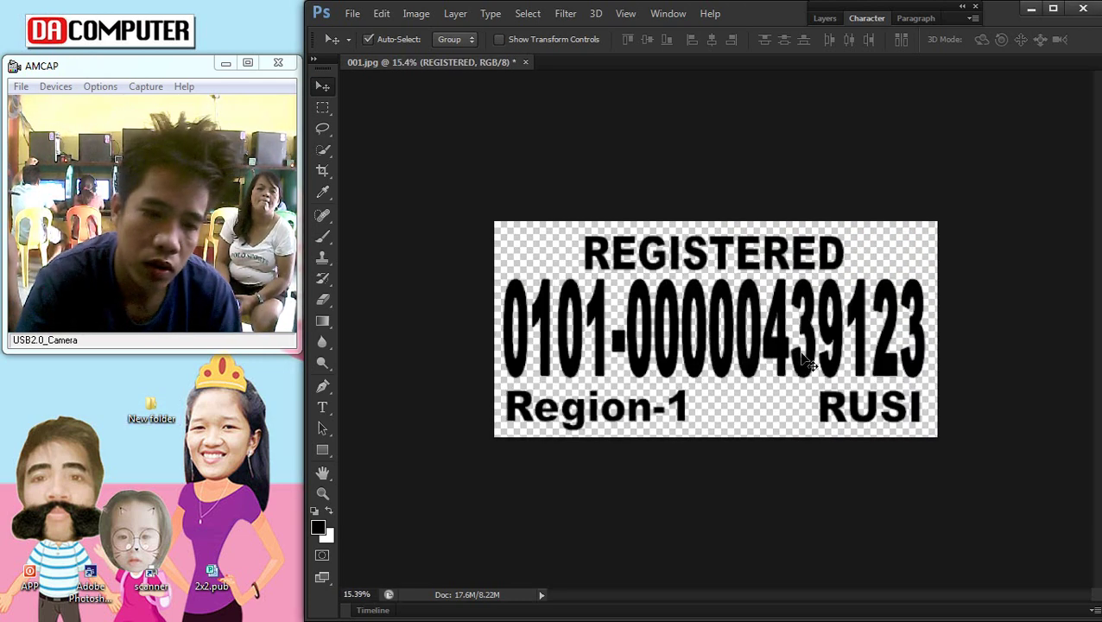
Step: Start Save As, cancel it, and fit the plate to the window with Ctrl+0
click(353, 14)
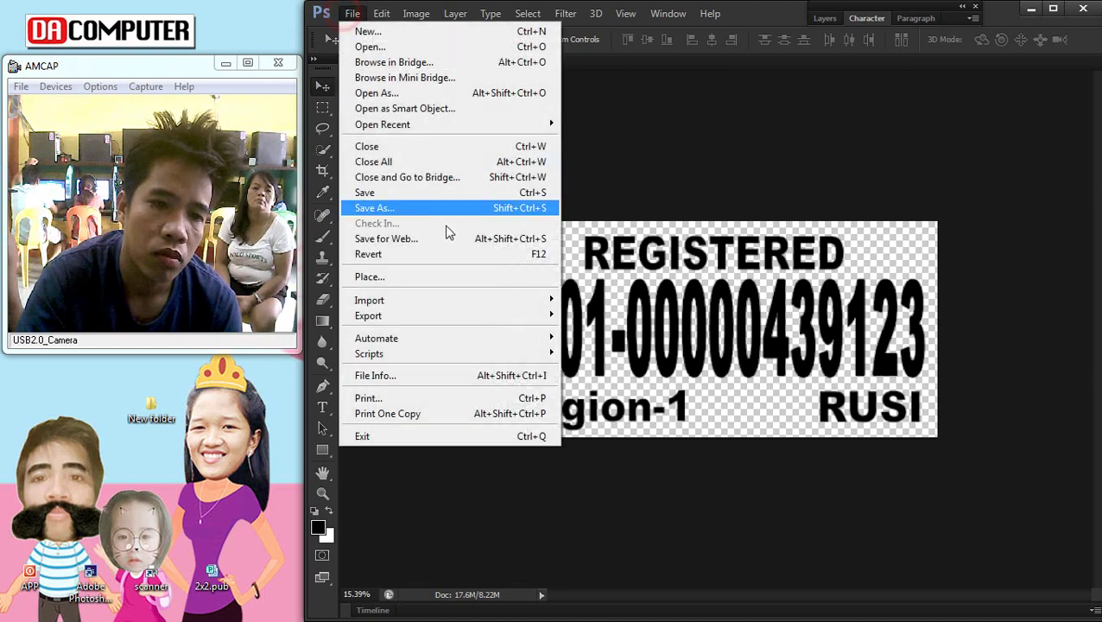
click(363, 192)
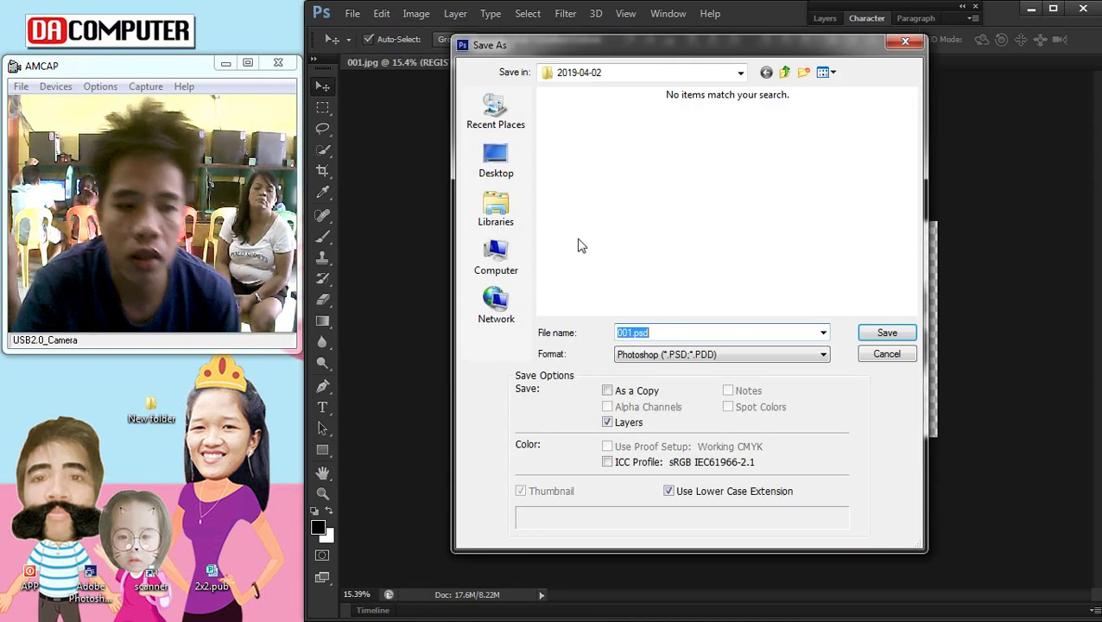
key(Escape)
key(ctrl+0)
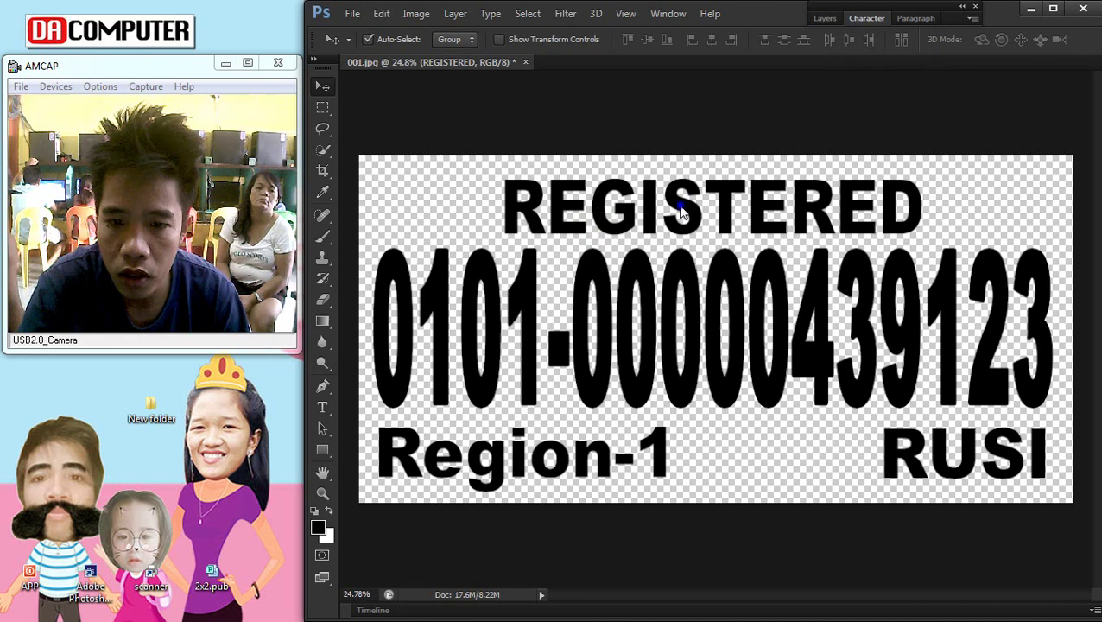
Step: Add a black Stroke layer style to the REGISTERED layer
click(829, 18)
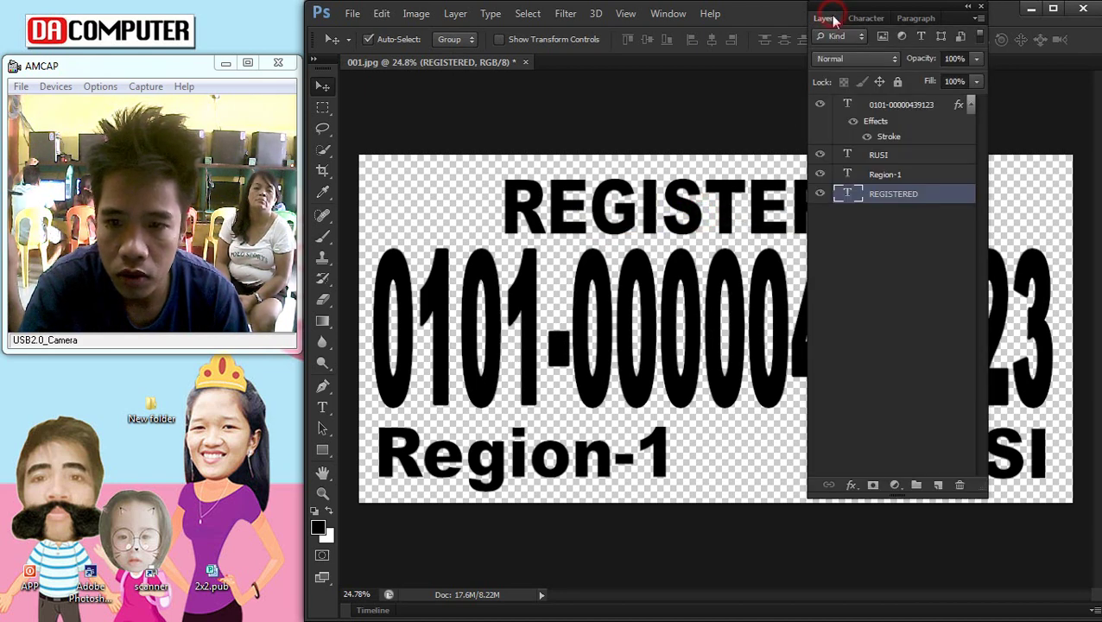
double_click(951, 195)
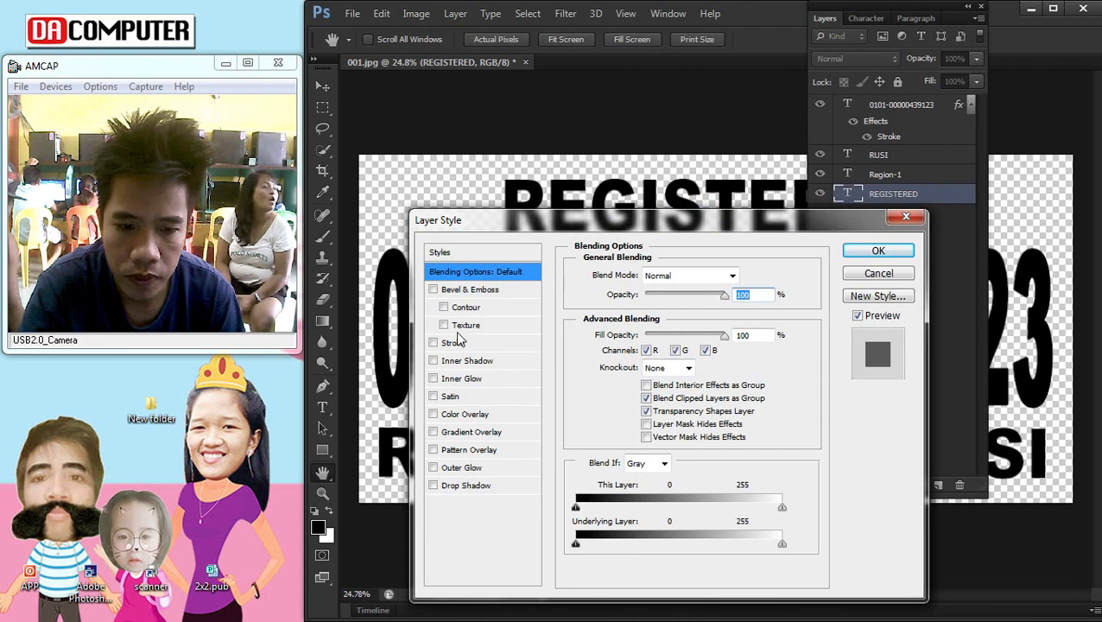
click(453, 343)
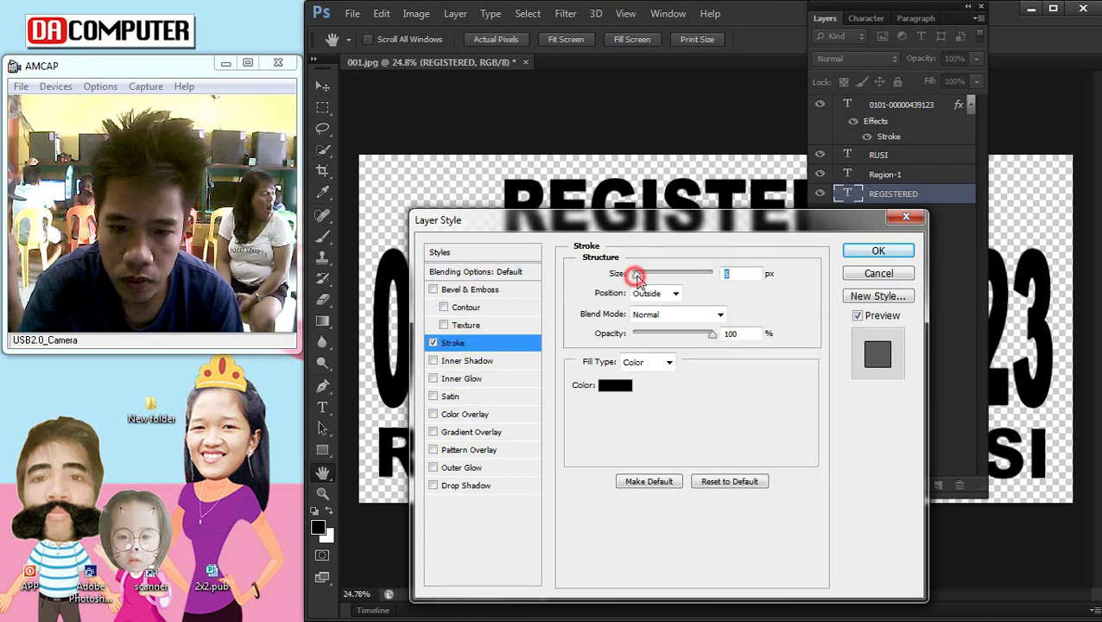
click(885, 251)
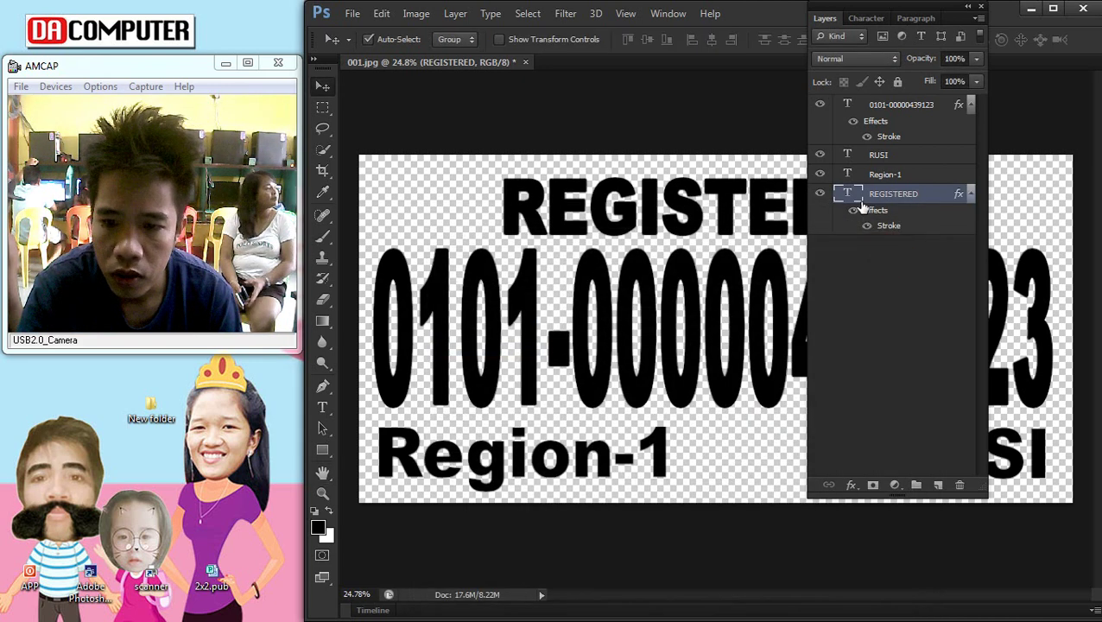
Step: Set REGISTERED's letter spacing to -40, then tighten it one step further
double_click(850, 194)
click(867, 18)
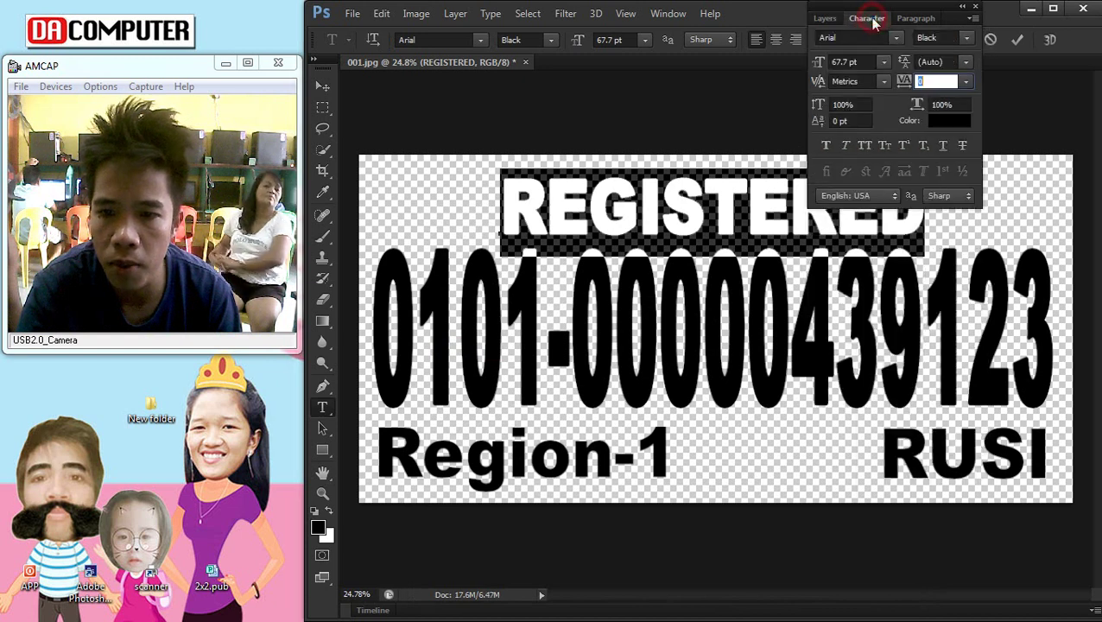
text(-40)
key(Return)
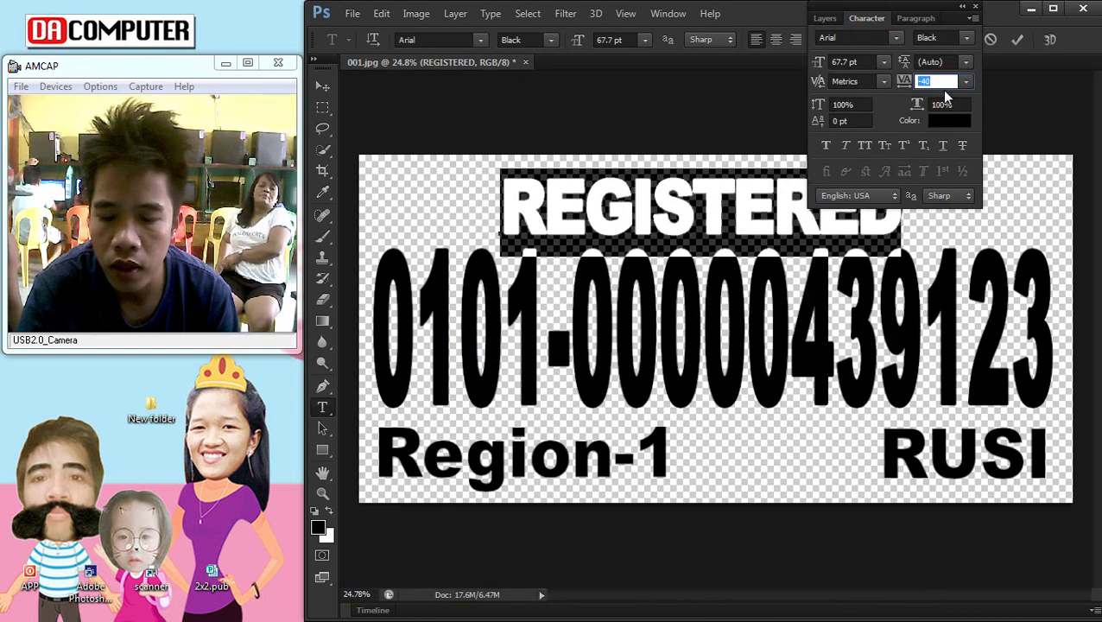
key(Down)
key(Down)
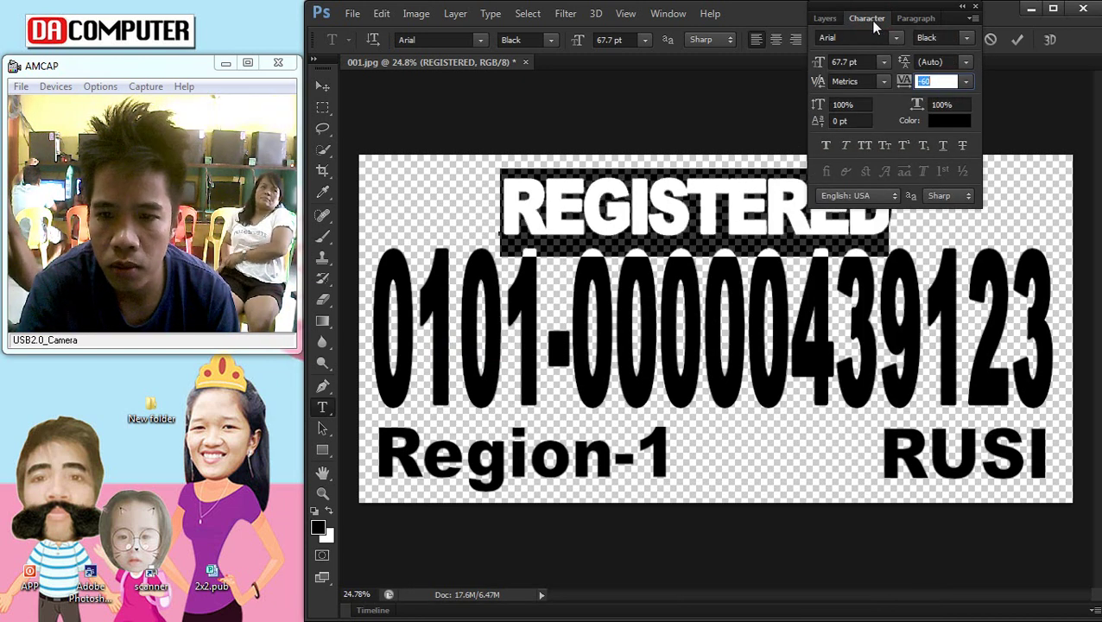
click(872, 22)
click(322, 87)
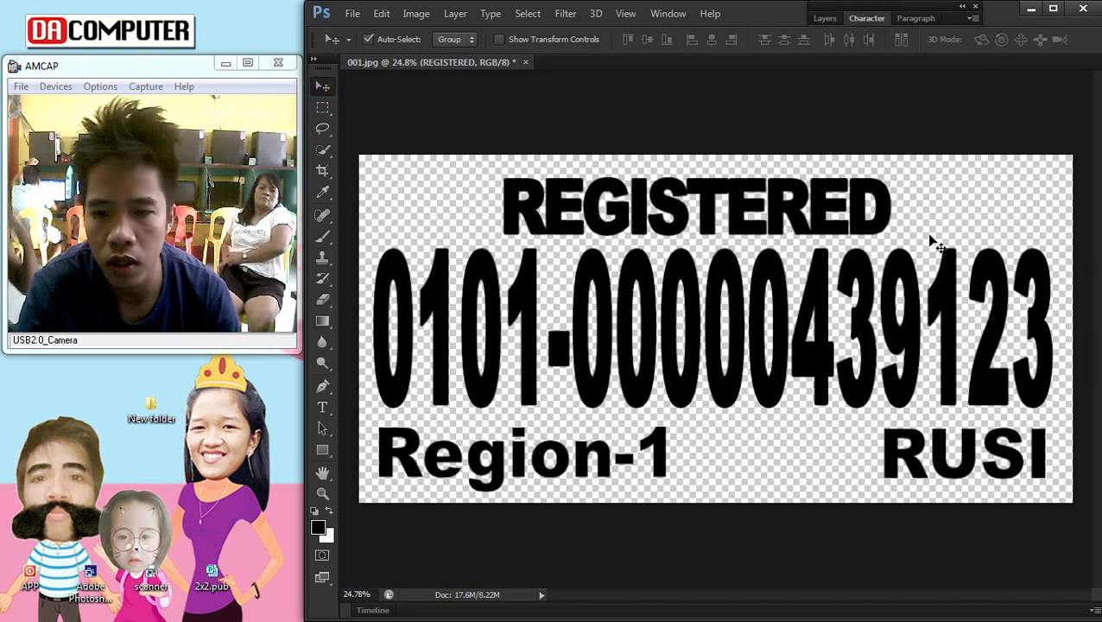
key(ctrl+t)
Step: Stretch the REGISTERED heading wider to the right
drag(898, 211, 909, 212)
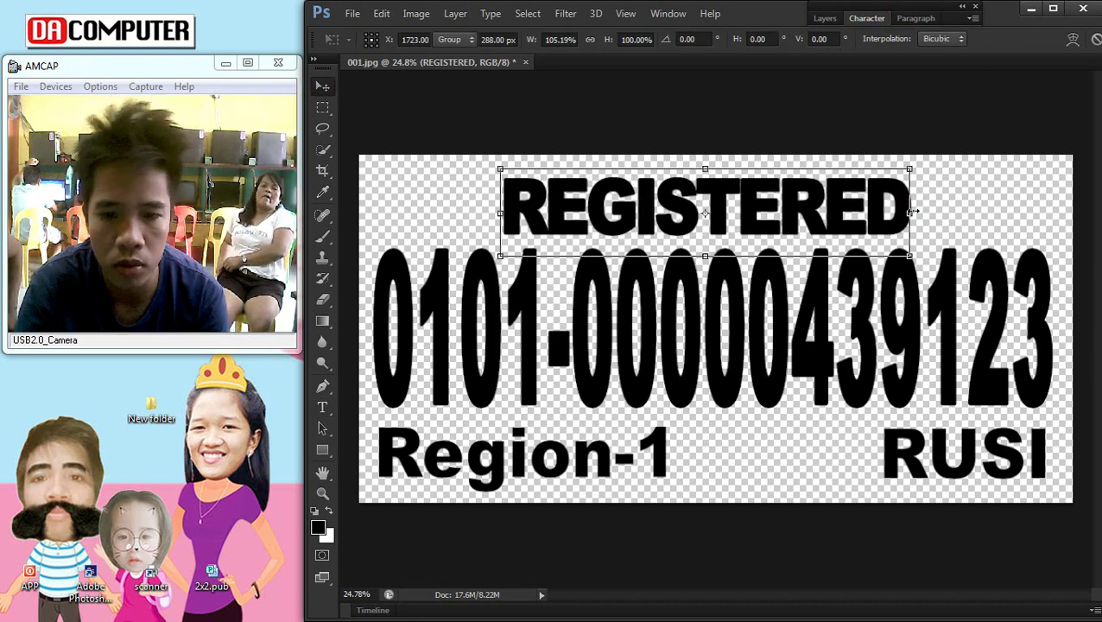
key(Return)
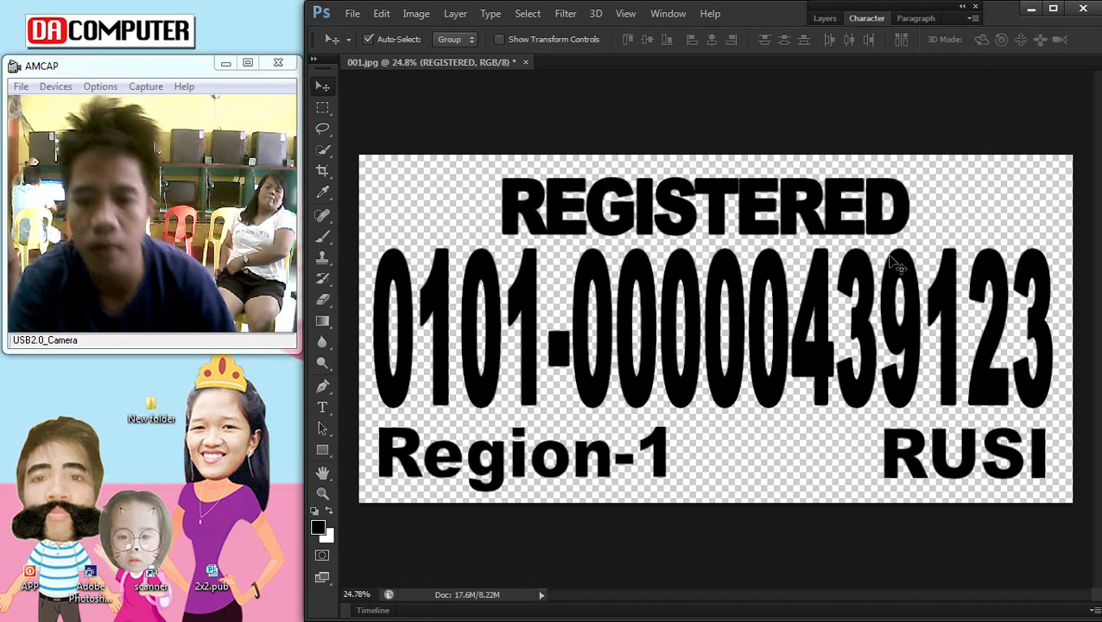
scroll(896, 259, down, 2)
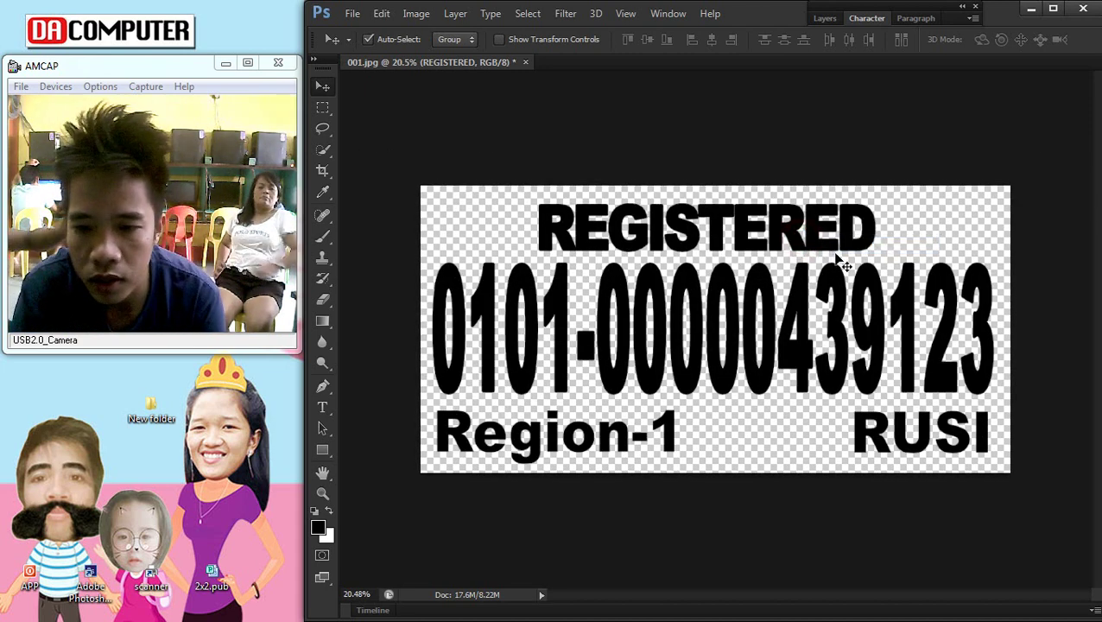
scroll(834, 259, down, 1)
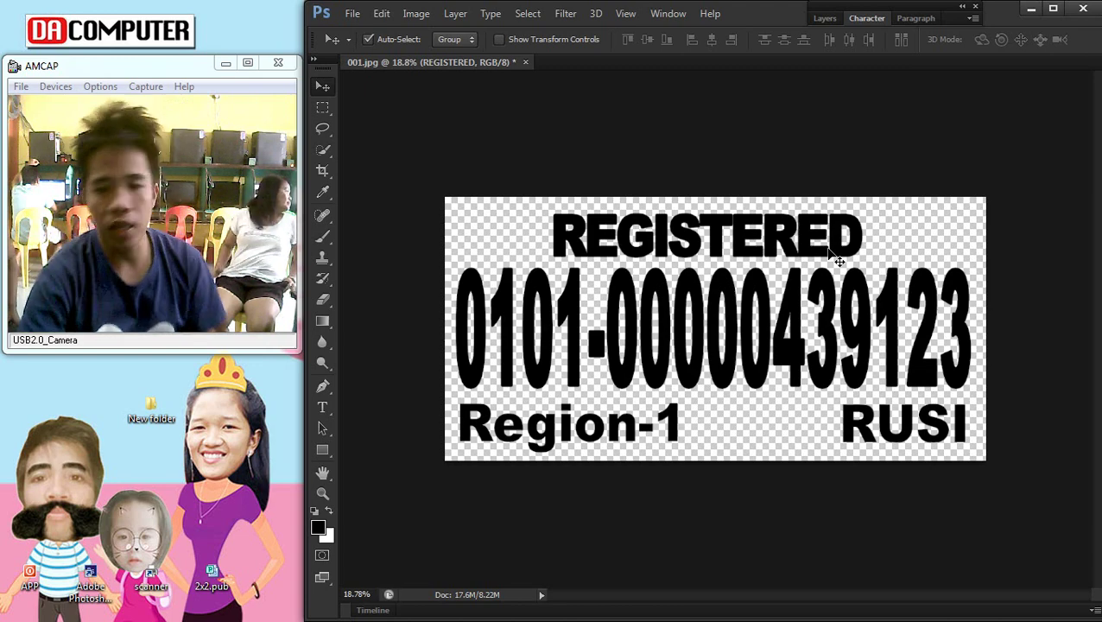
scroll(798, 337, up, 3)
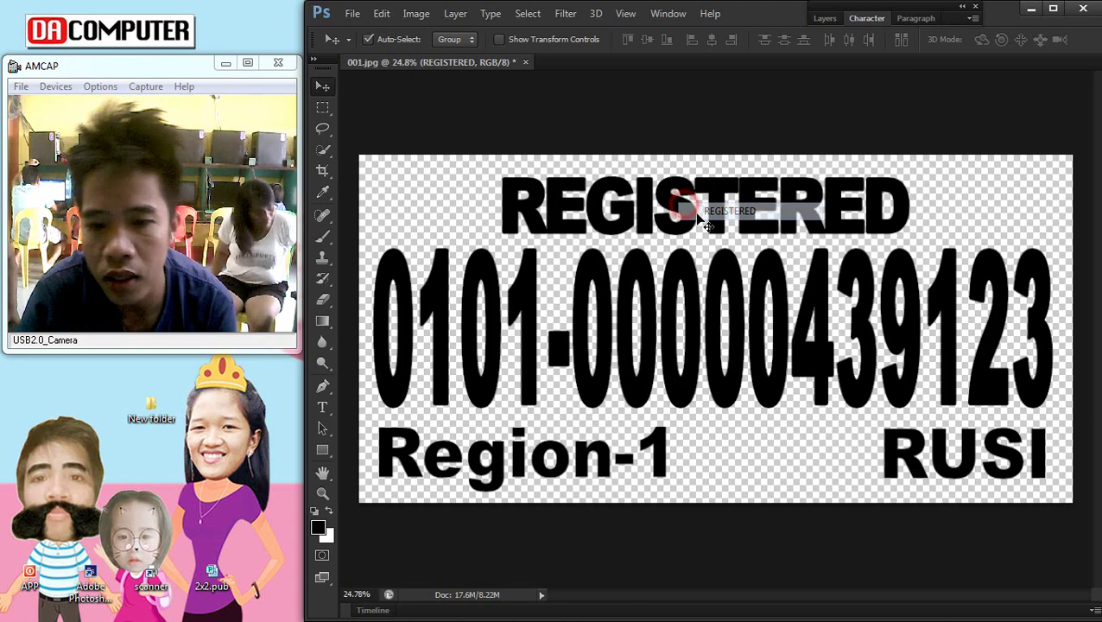
click(622, 259)
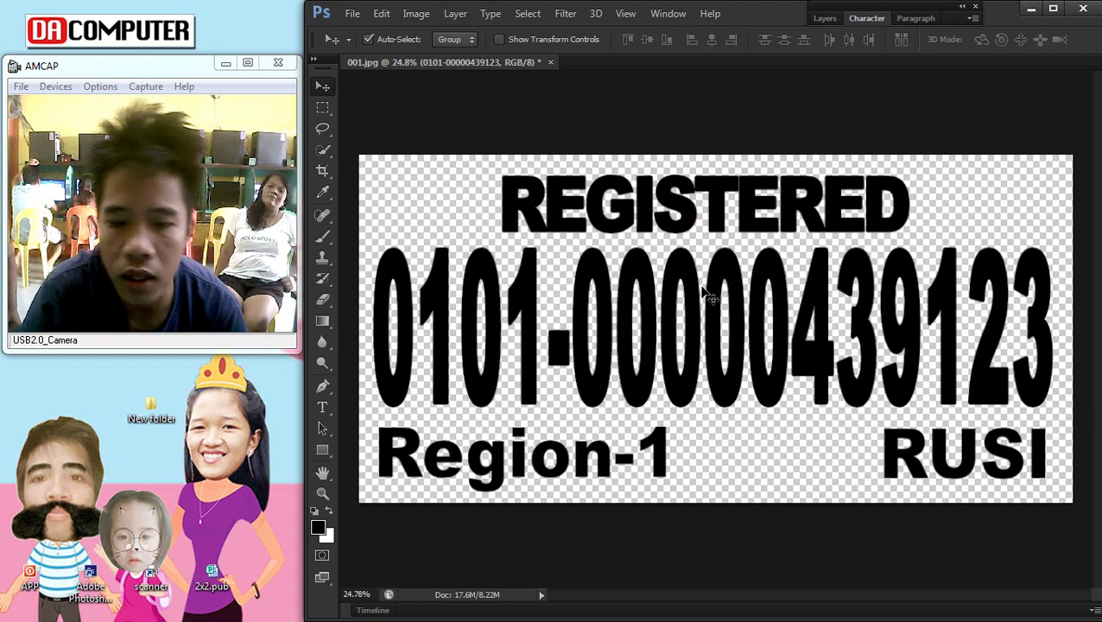
scroll(708, 293, down, 2)
scroll(677, 327, up, 1)
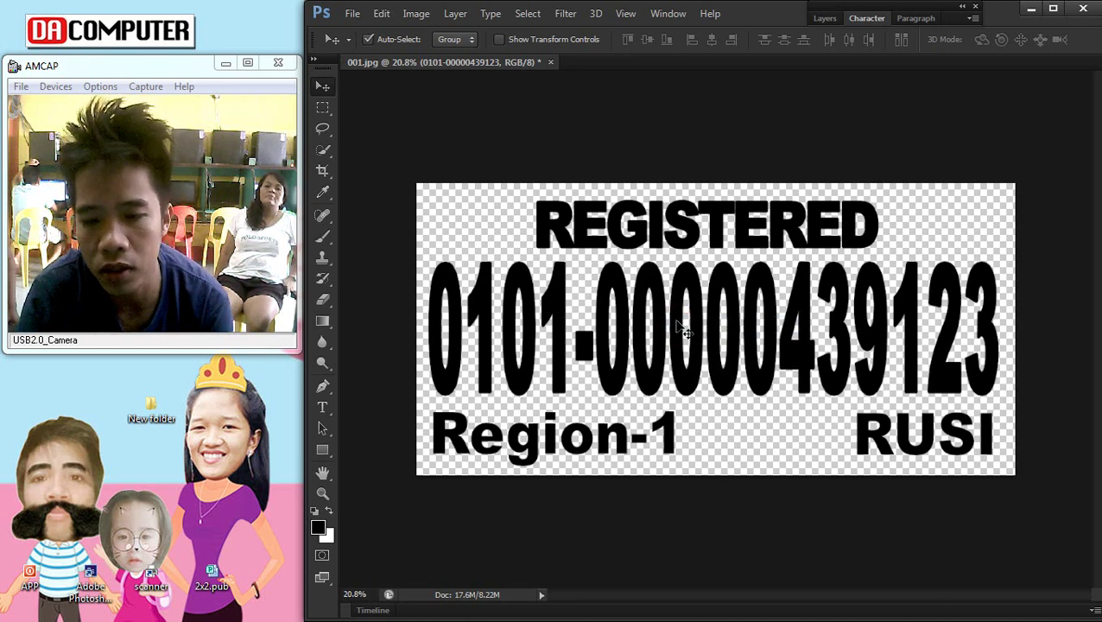
scroll(697, 321, down, 2)
scroll(699, 326, up, 2)
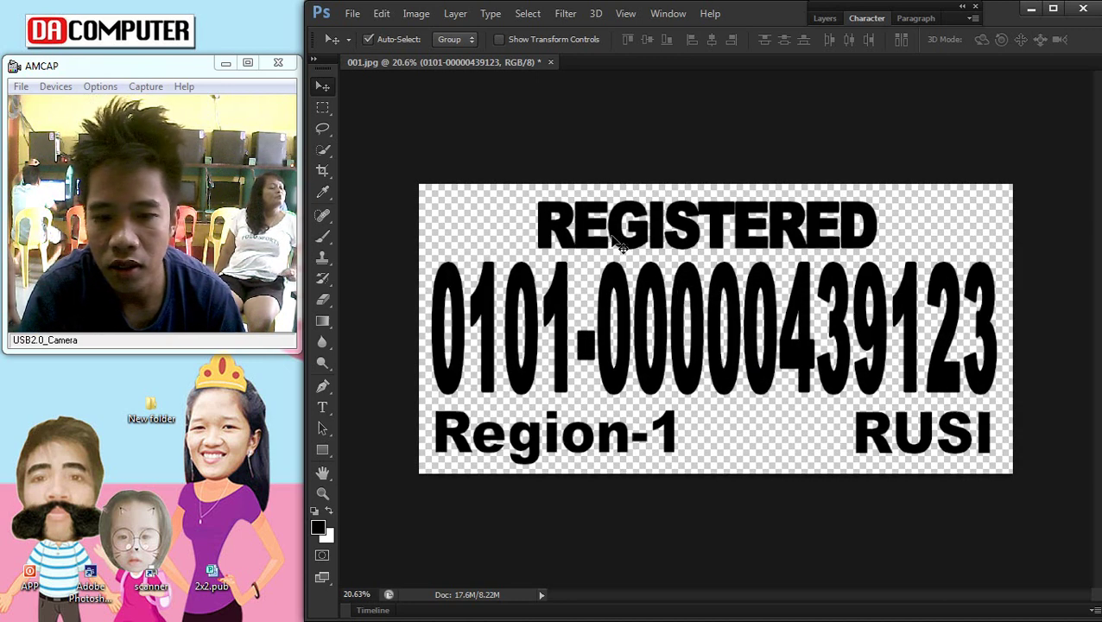
click(627, 220)
scroll(712, 251, up, 1)
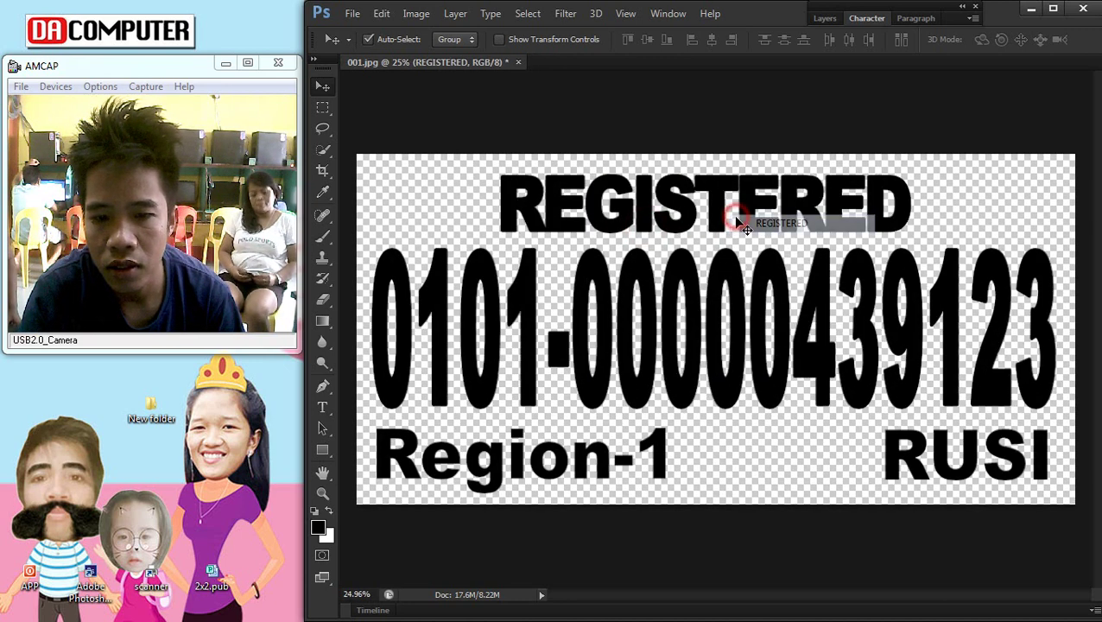
scroll(863, 251, down, 2)
scroll(904, 263, up, 2)
Step: Widen REGISTERED slightly more so it centres above the plate number
key(ctrl+t)
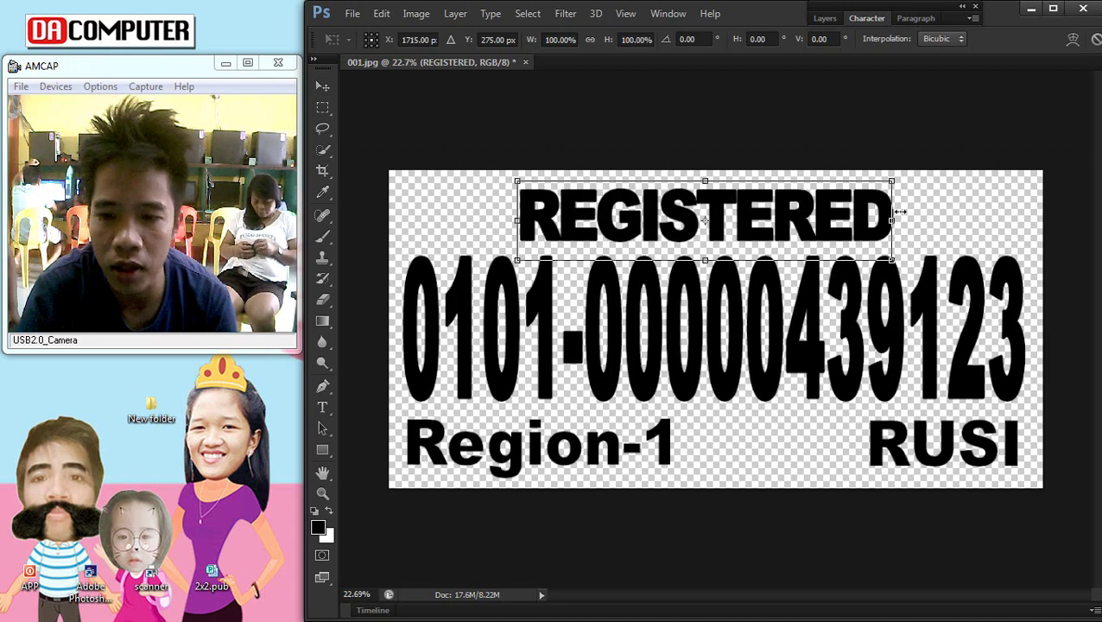
drag(904, 212, 909, 216)
key(Return)
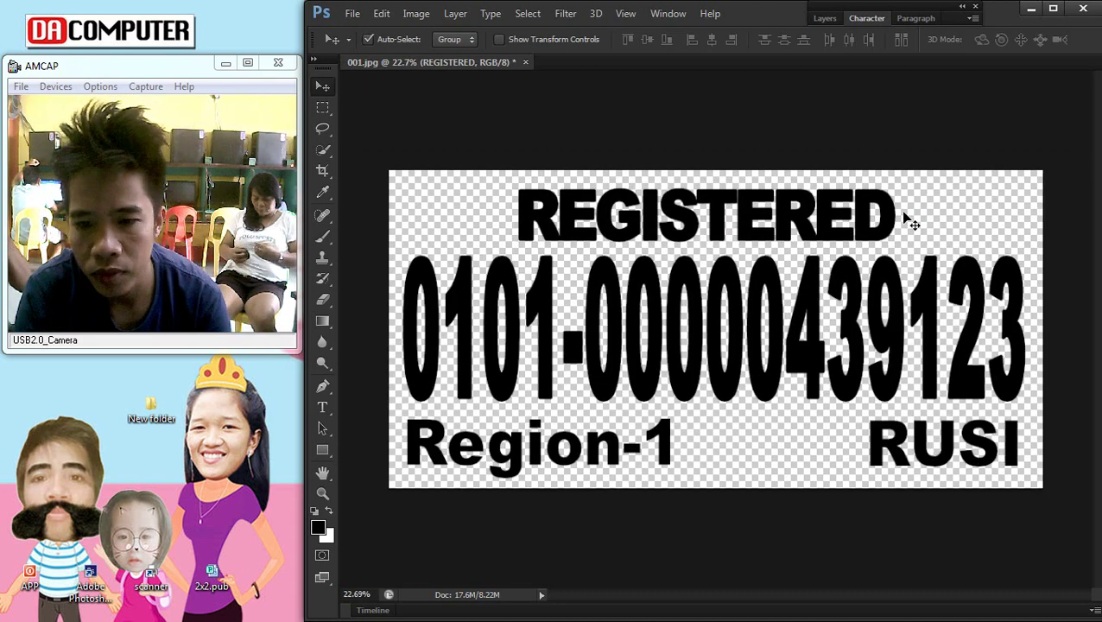
scroll(863, 275, down, 3)
scroll(843, 332, up, 2)
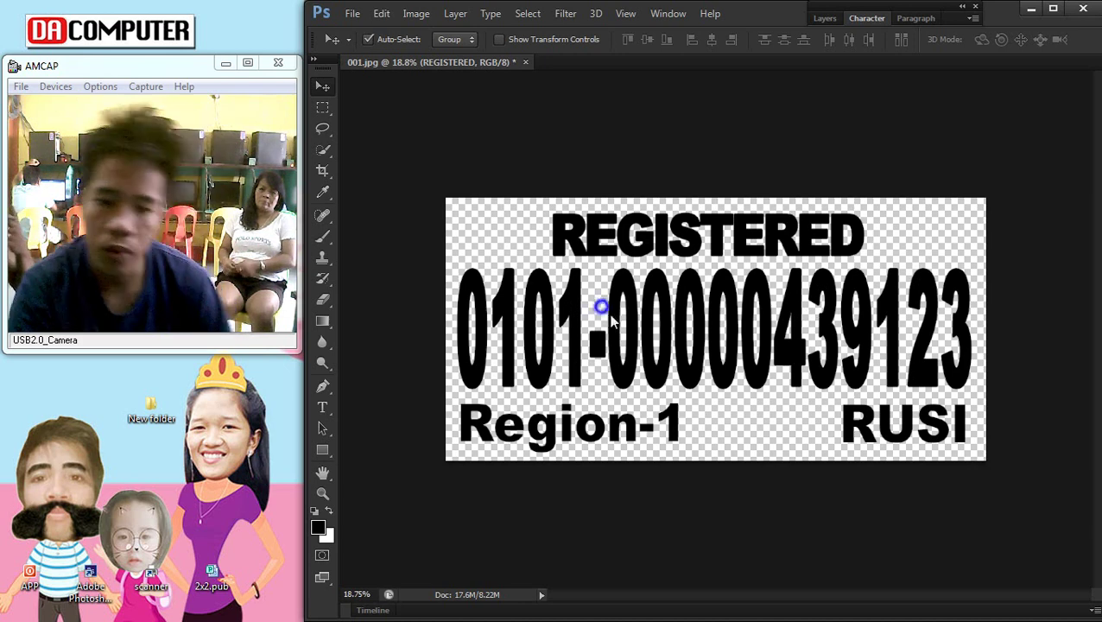
drag(598, 308, 629, 324)
scroll(677, 365, down, 2)
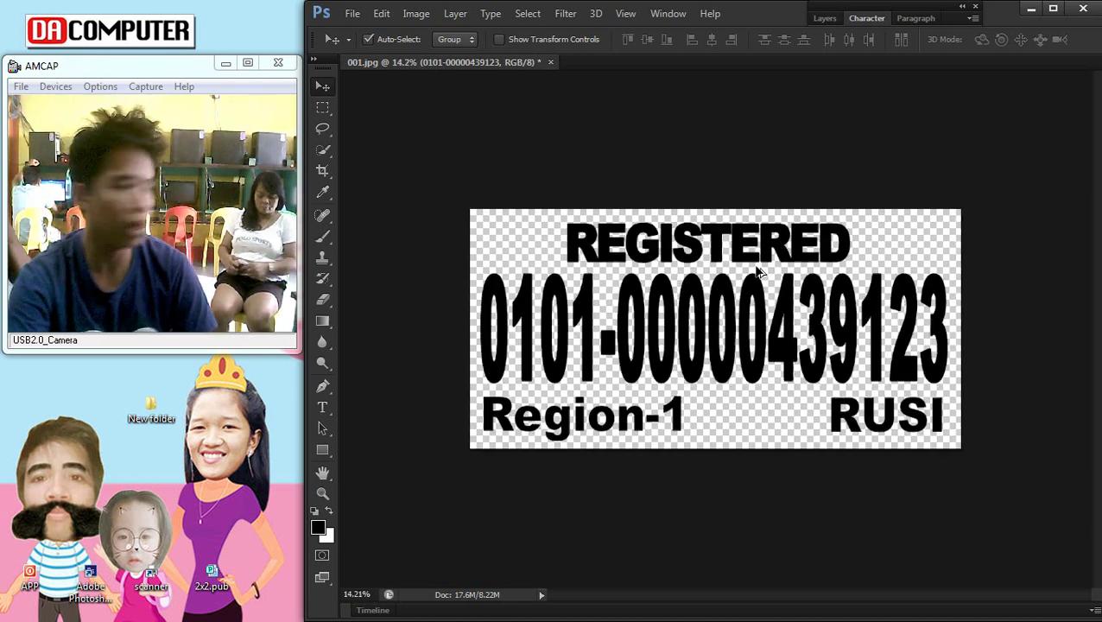
scroll(678, 365, up, 2)
click(609, 436)
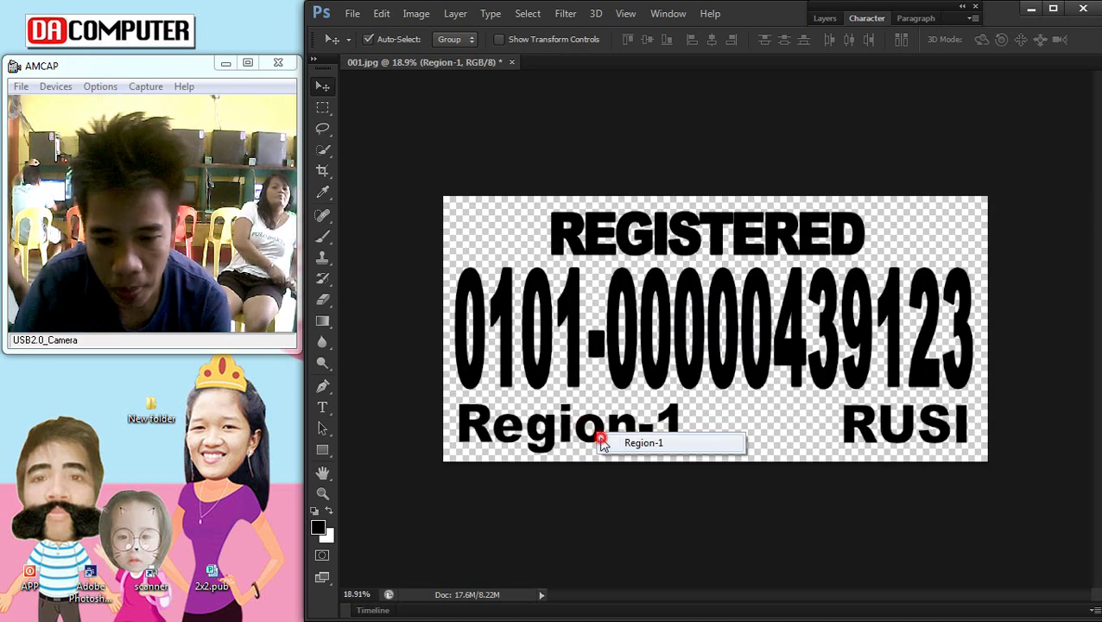
click(877, 433)
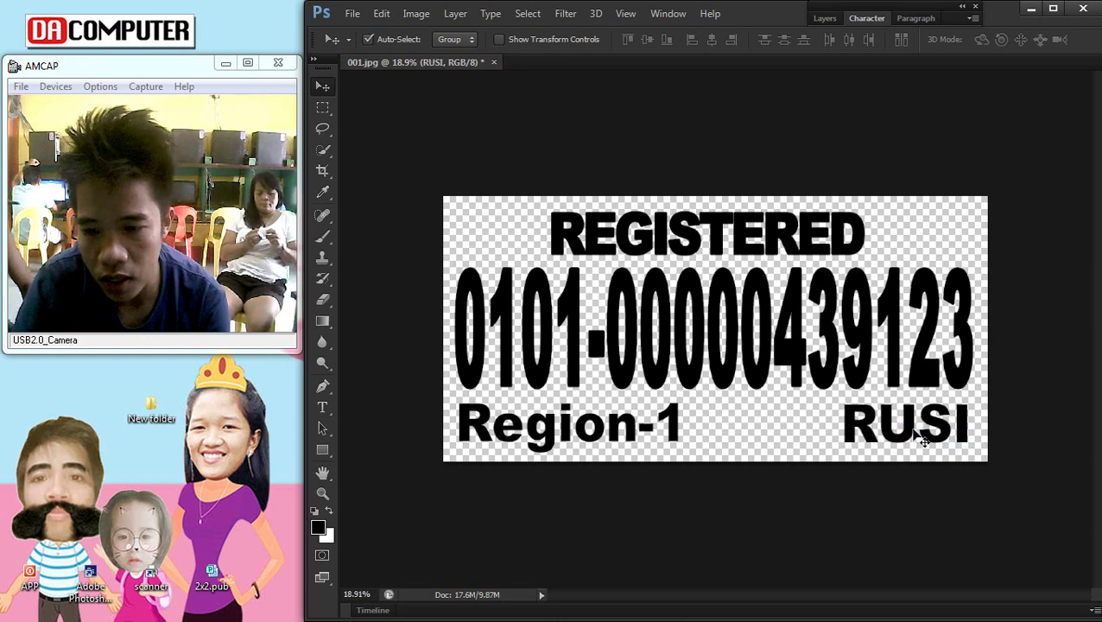
scroll(902, 373, down, 1)
scroll(903, 373, up, 2)
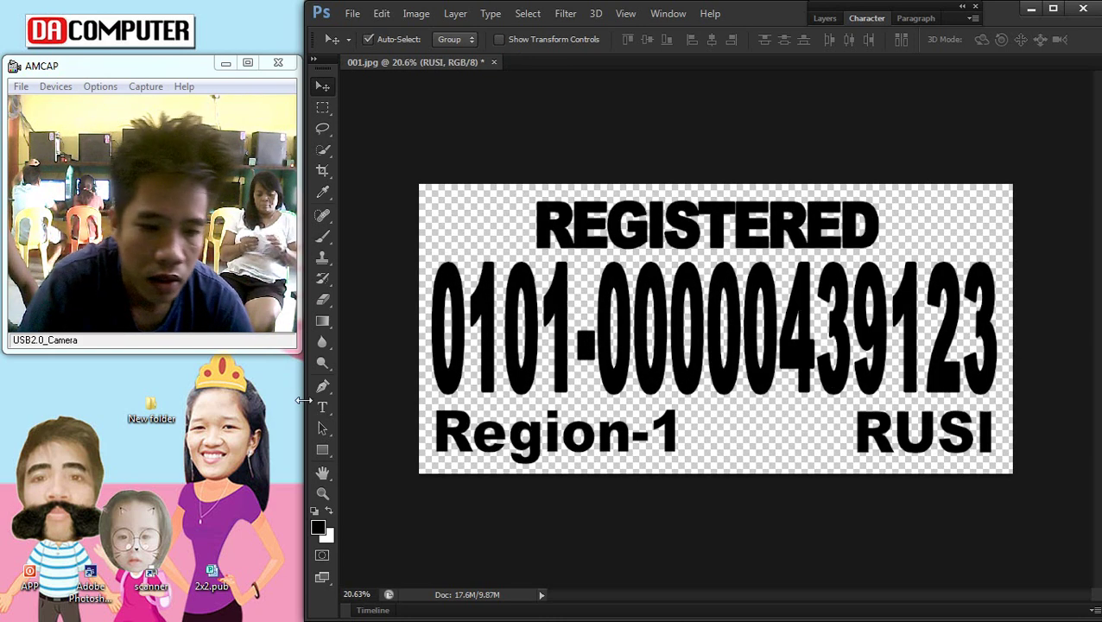
click(555, 309)
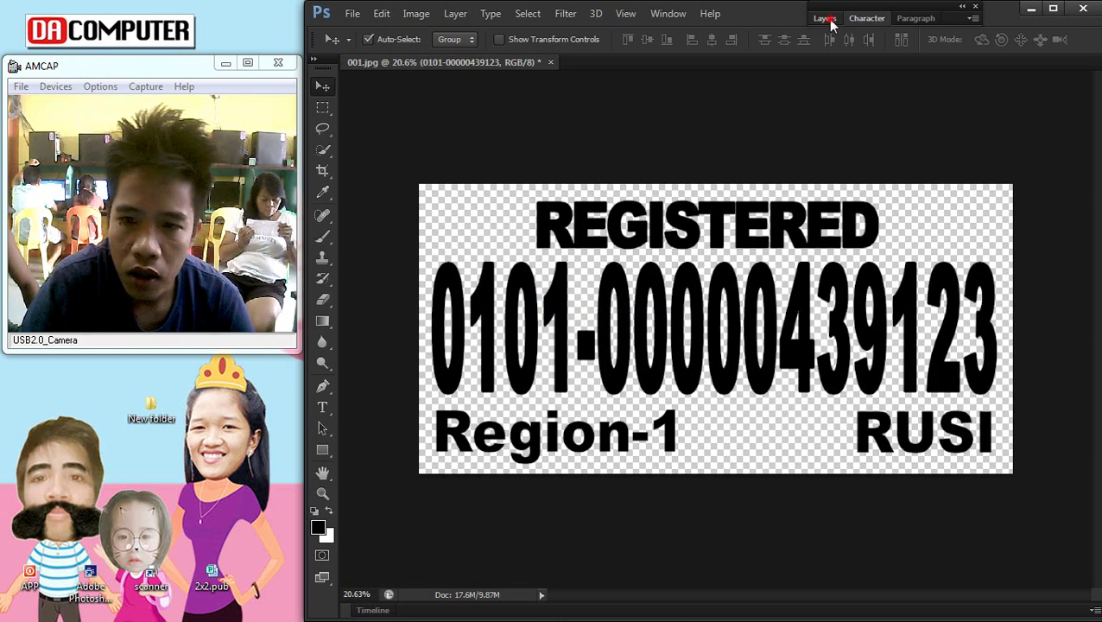
click(825, 18)
double_click(933, 121)
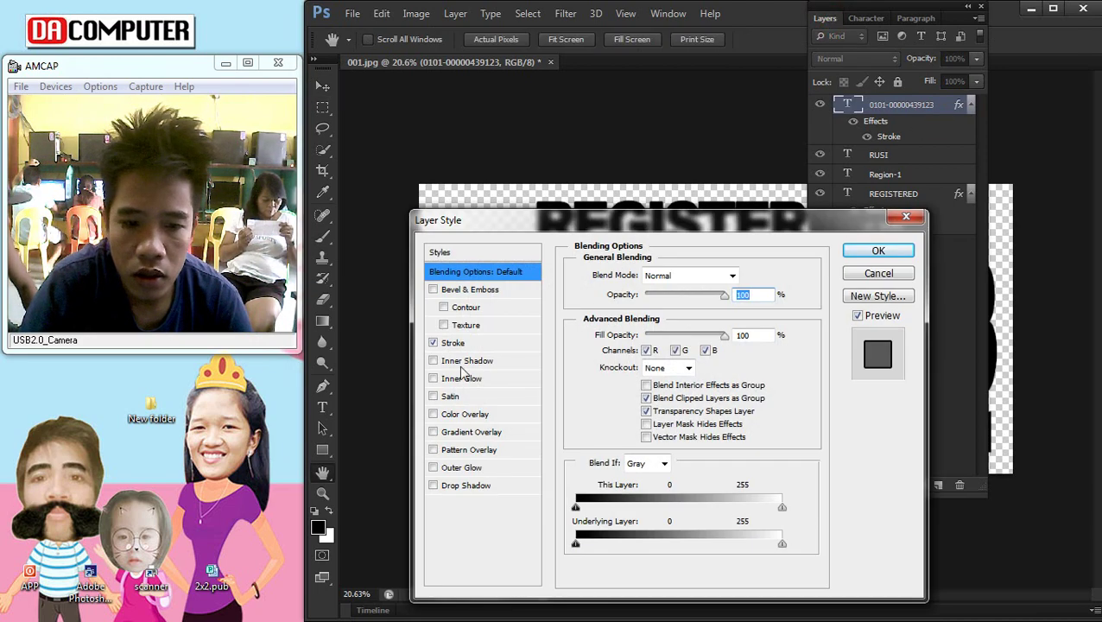
click(452, 343)
mouse_move(646, 224)
mouse_down()
mouse_move(891, 255)
mouse_move(878, 290)
mouse_up()
drag(894, 337, 920, 337)
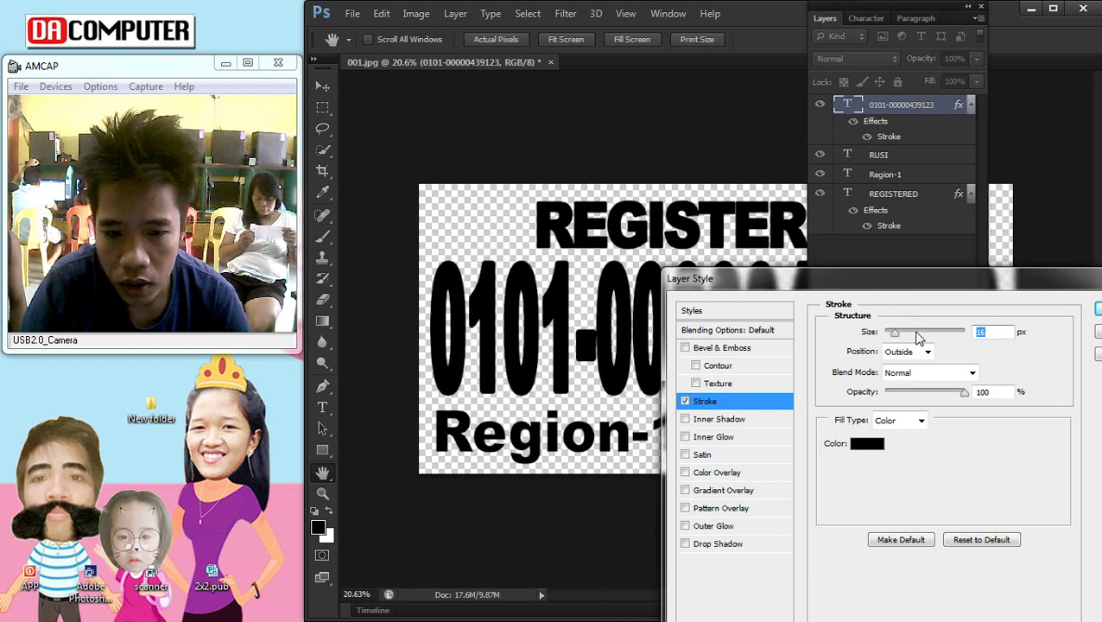
drag(982, 294, 995, 324)
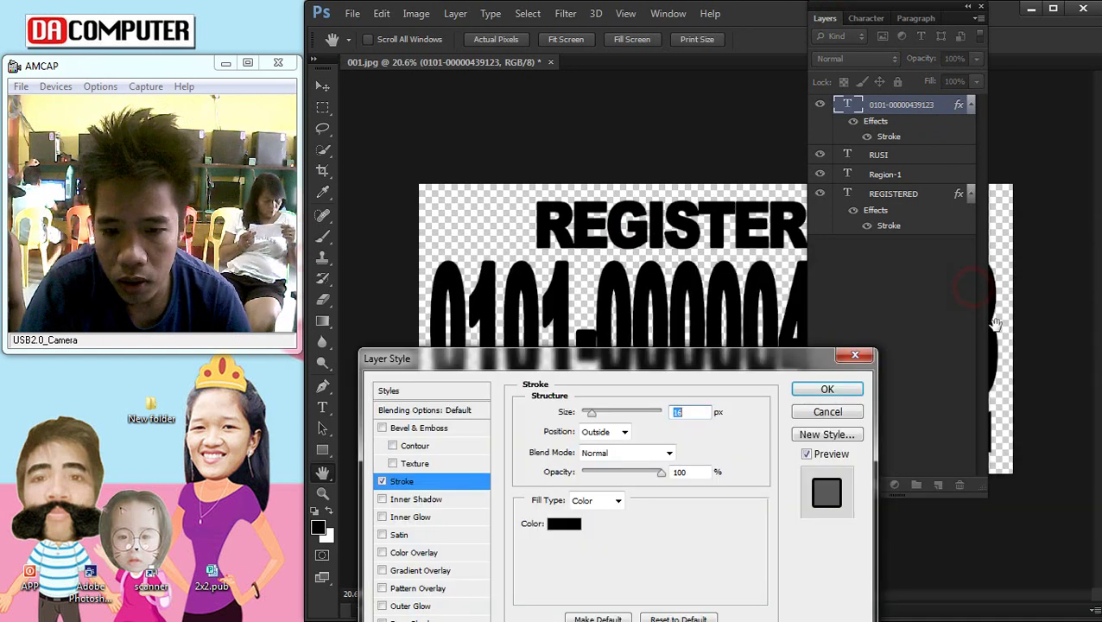
click(859, 389)
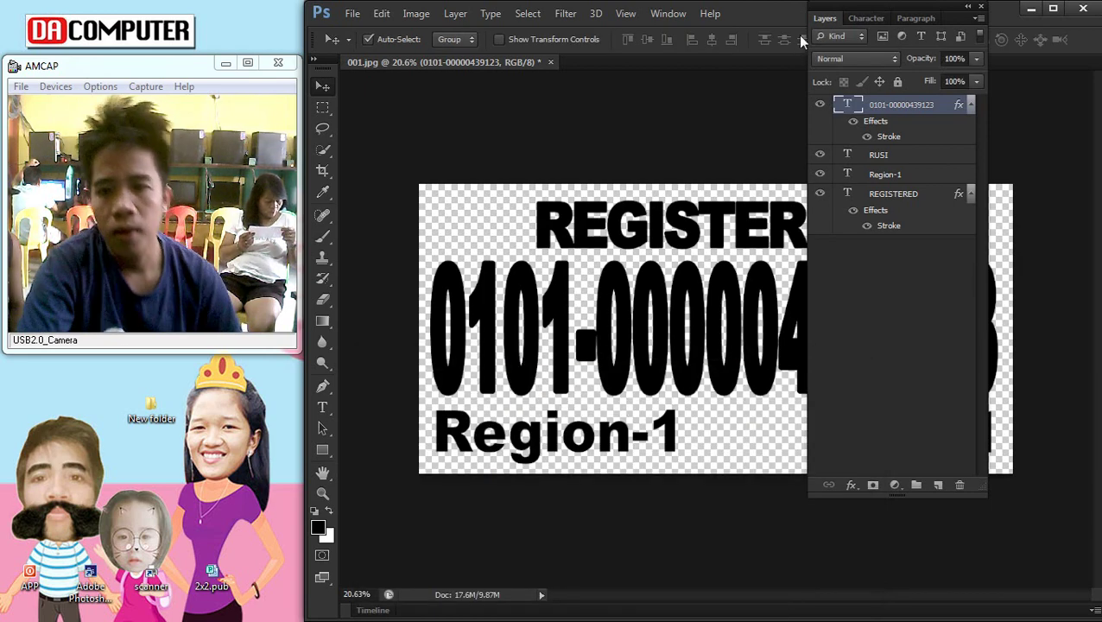
click(822, 17)
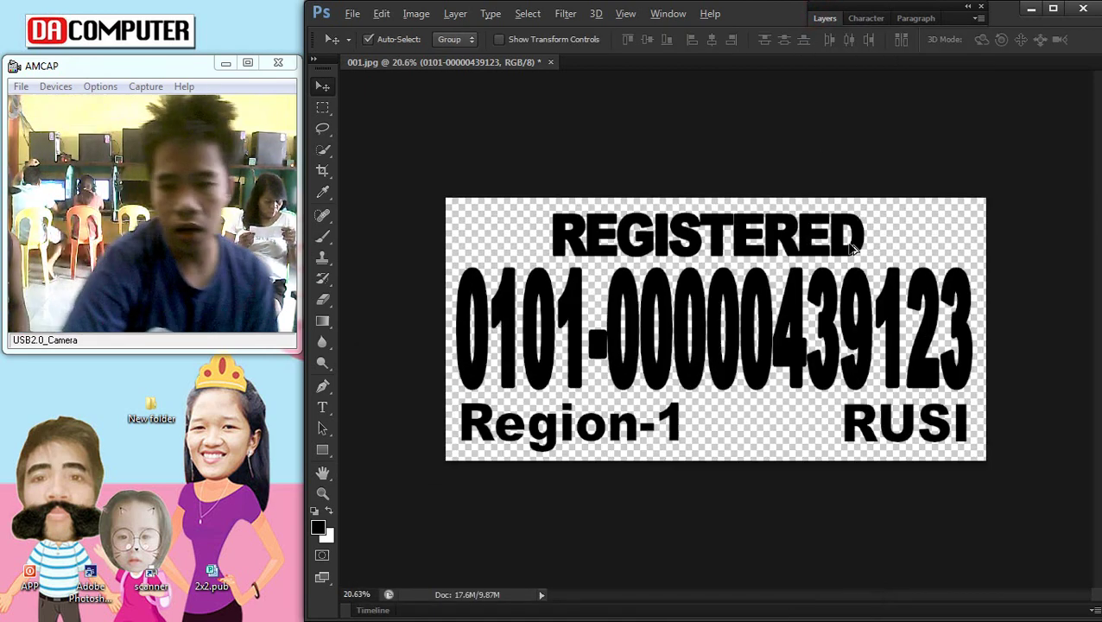
Step: Add a 9 px black Stroke outline to the Region-1 text layer
click(571, 427)
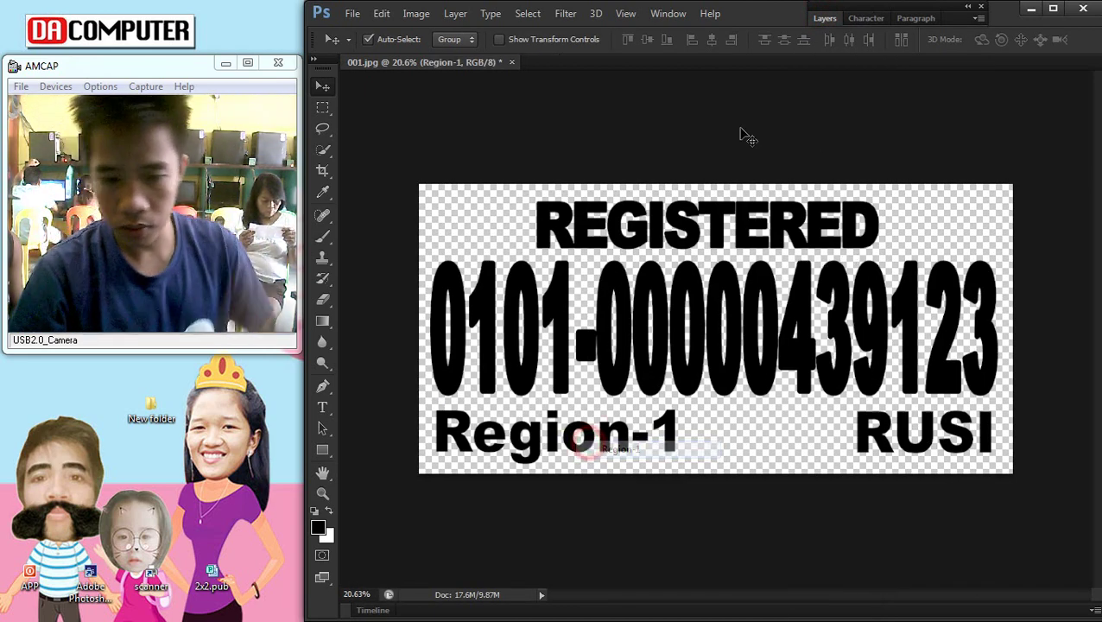
click(825, 19)
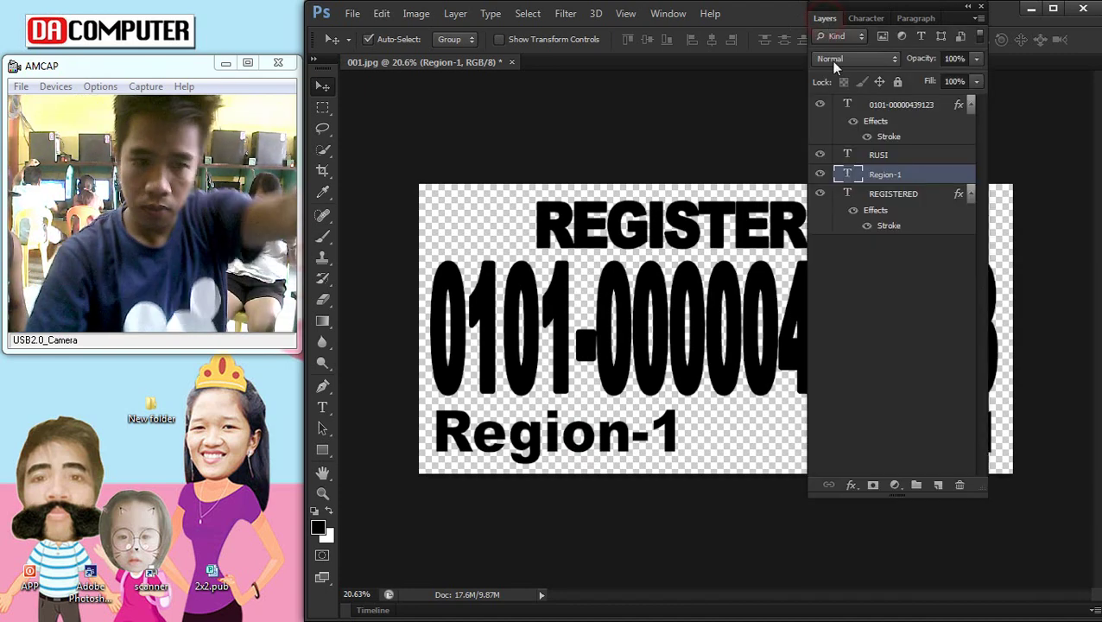
double_click(923, 180)
drag(531, 362, 894, 258)
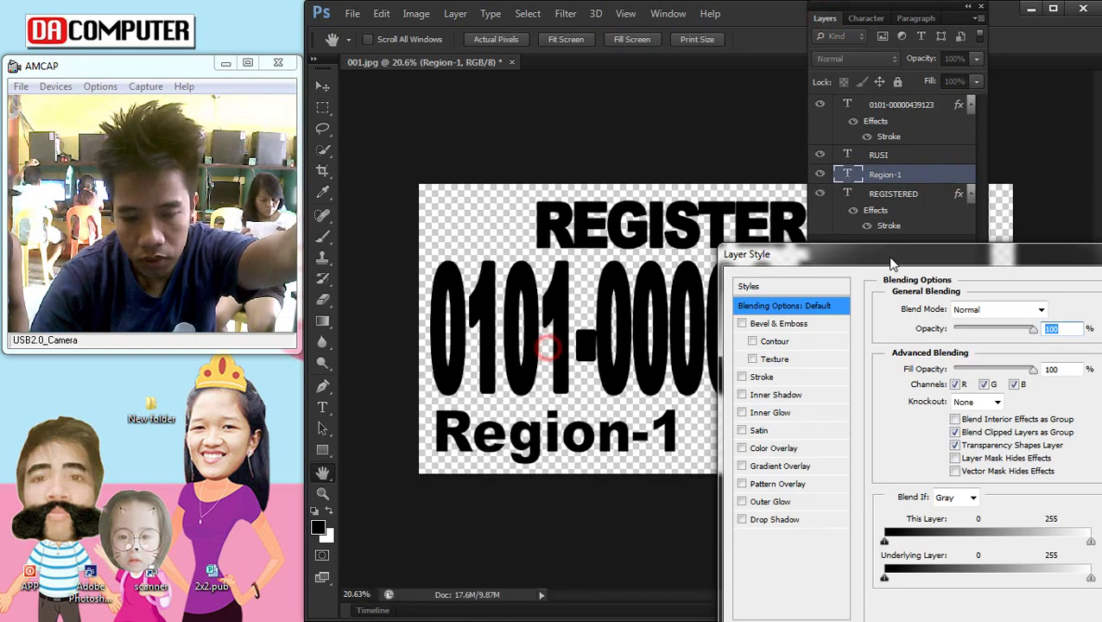
click(761, 377)
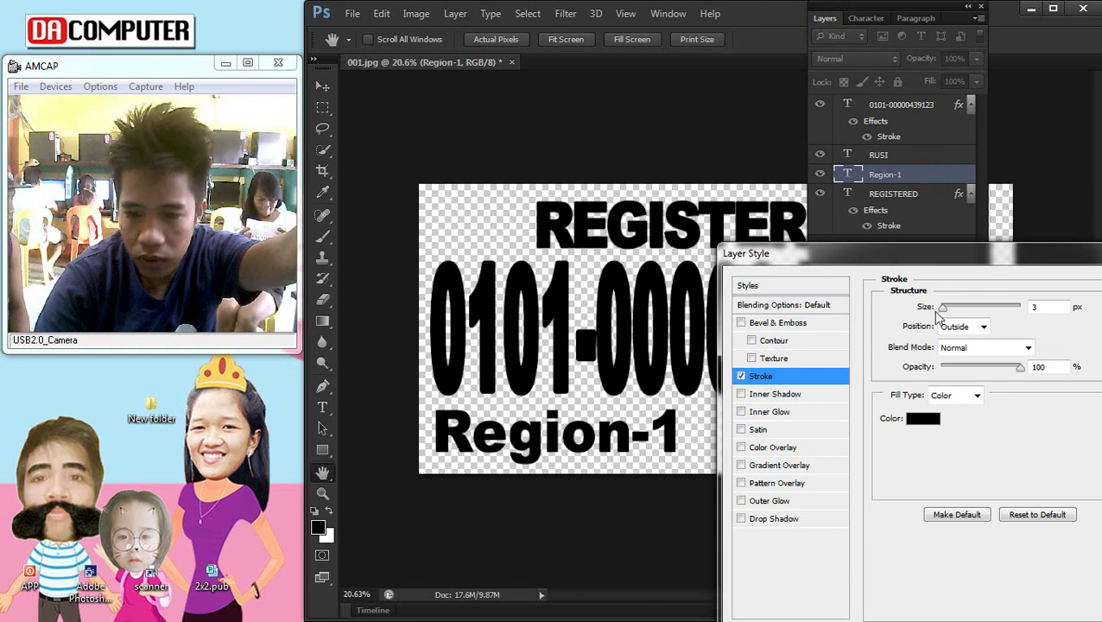
click(947, 310)
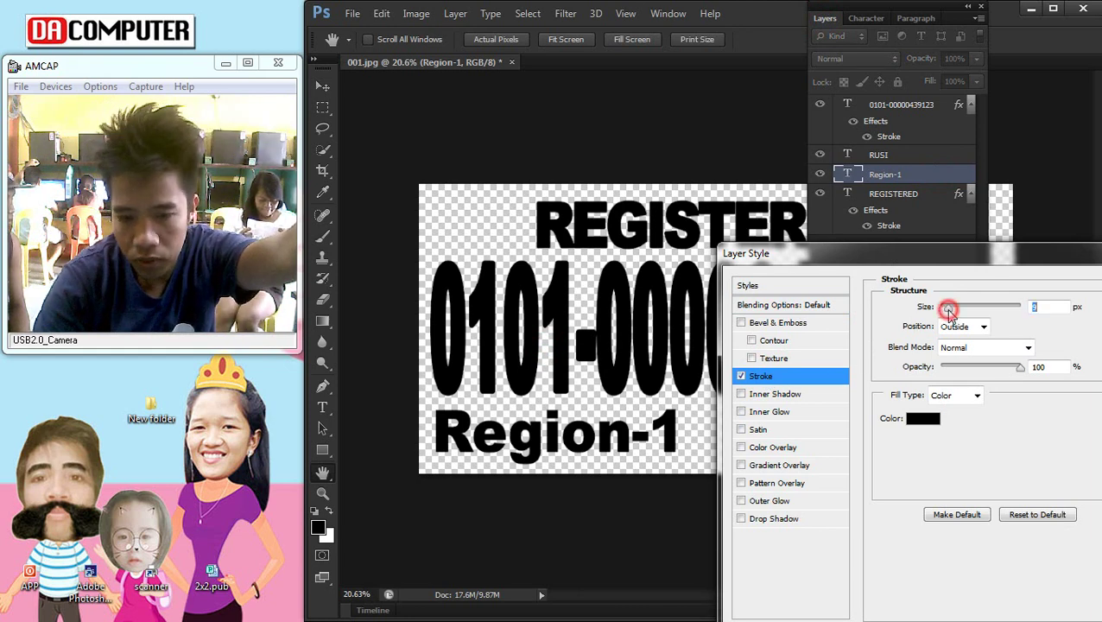
drag(948, 309, 954, 308)
drag(1013, 251, 683, 341)
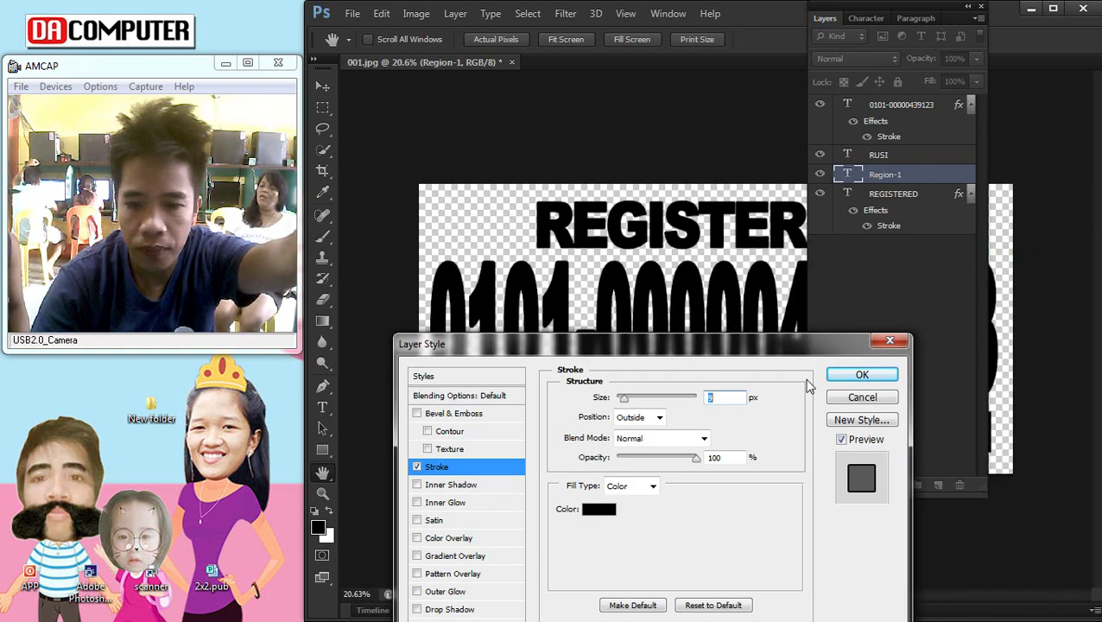
click(856, 377)
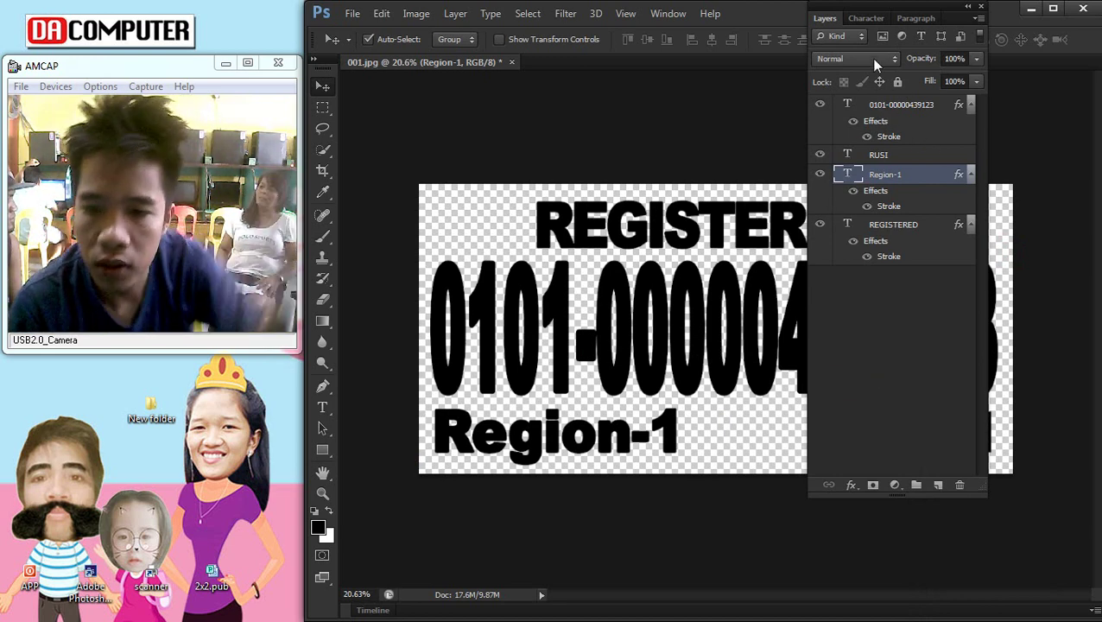
click(823, 19)
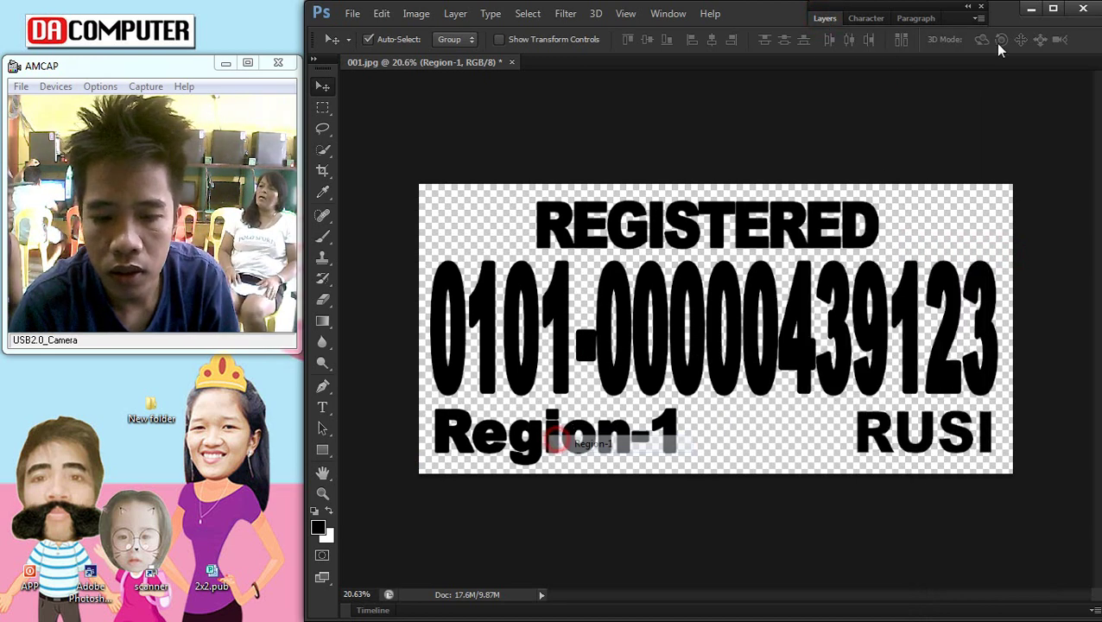
Step: Copy Region-1's layer style
click(831, 20)
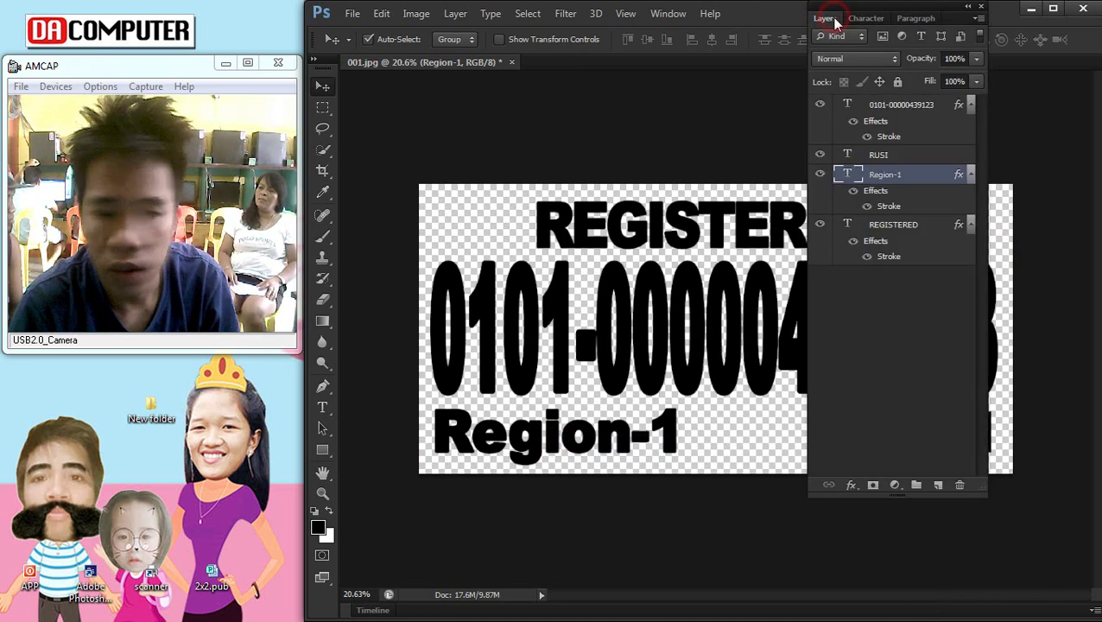
right_click(892, 177)
click(570, 480)
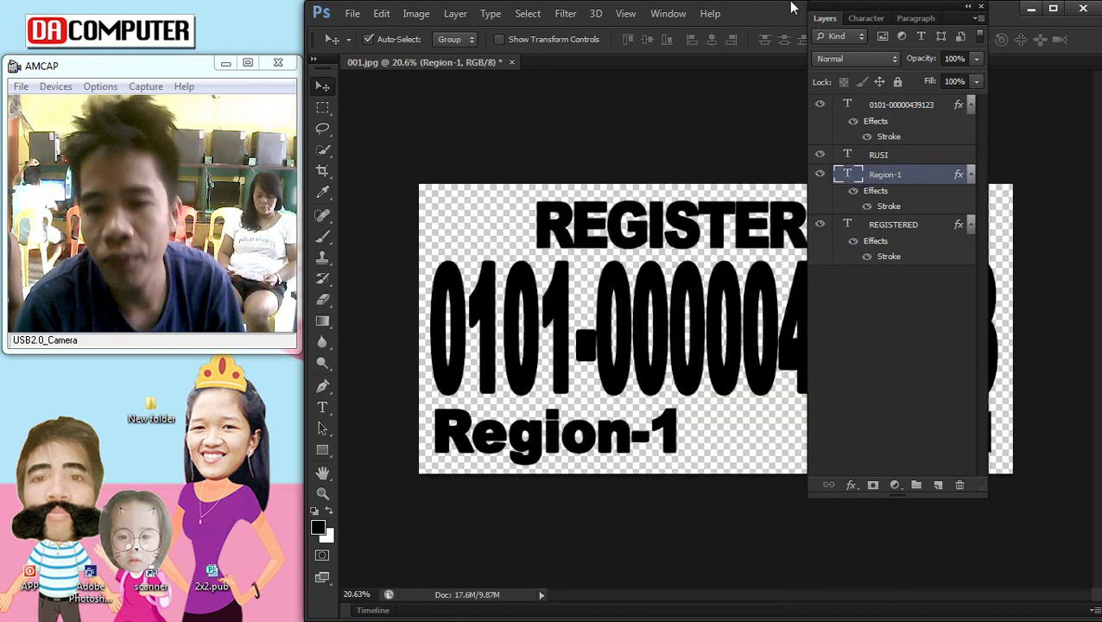
click(825, 19)
Step: Paste the copied outline style onto the RUSI text layer
click(933, 427)
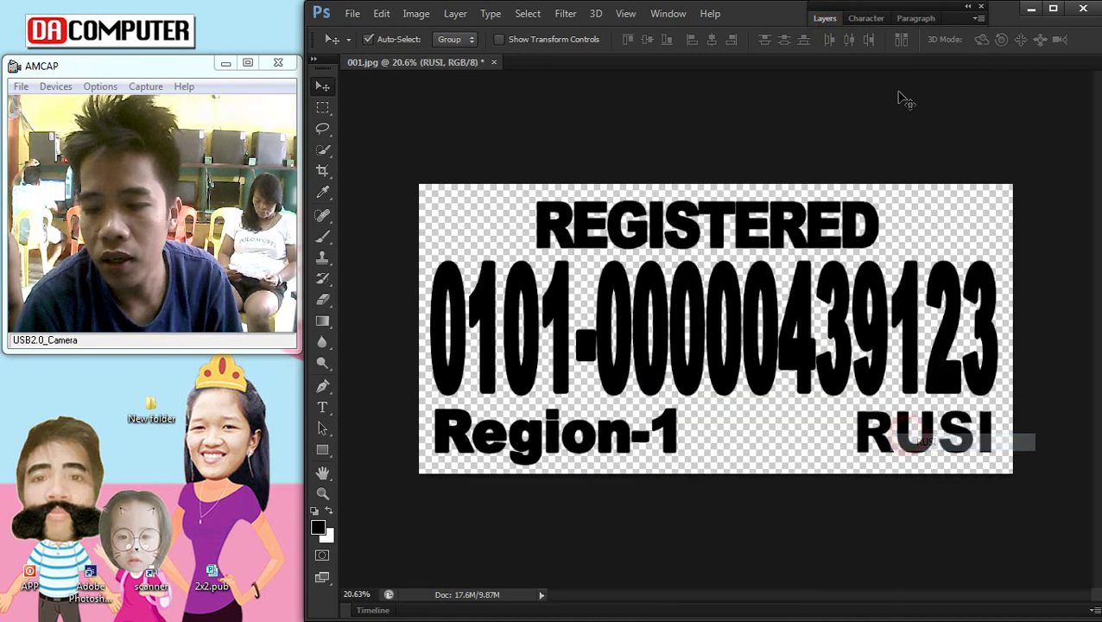
click(825, 19)
right_click(912, 164)
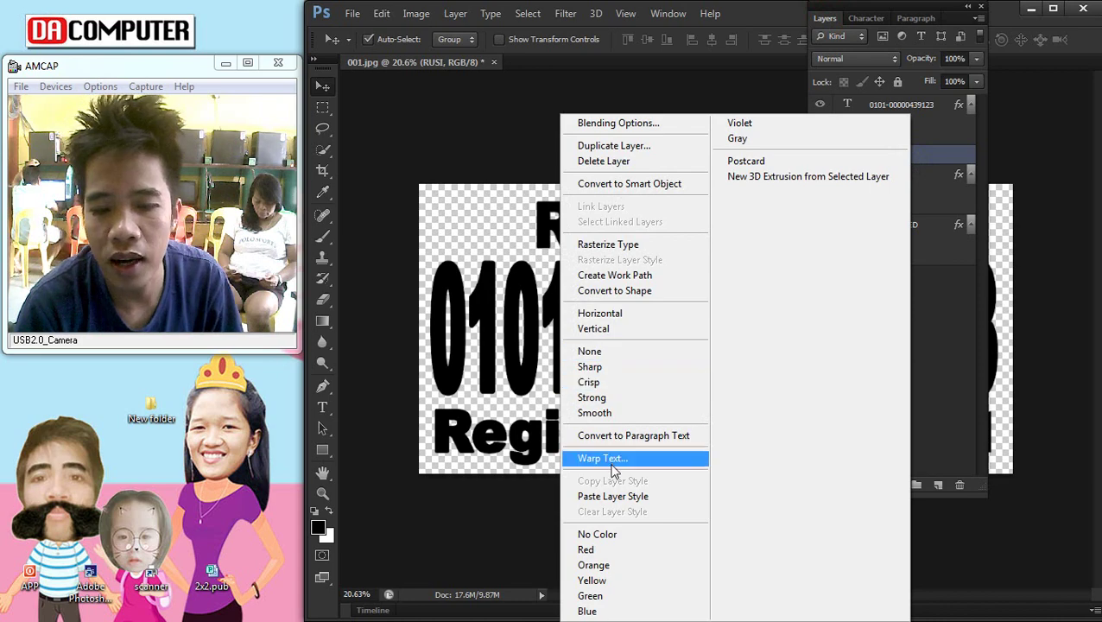
click(615, 496)
click(825, 19)
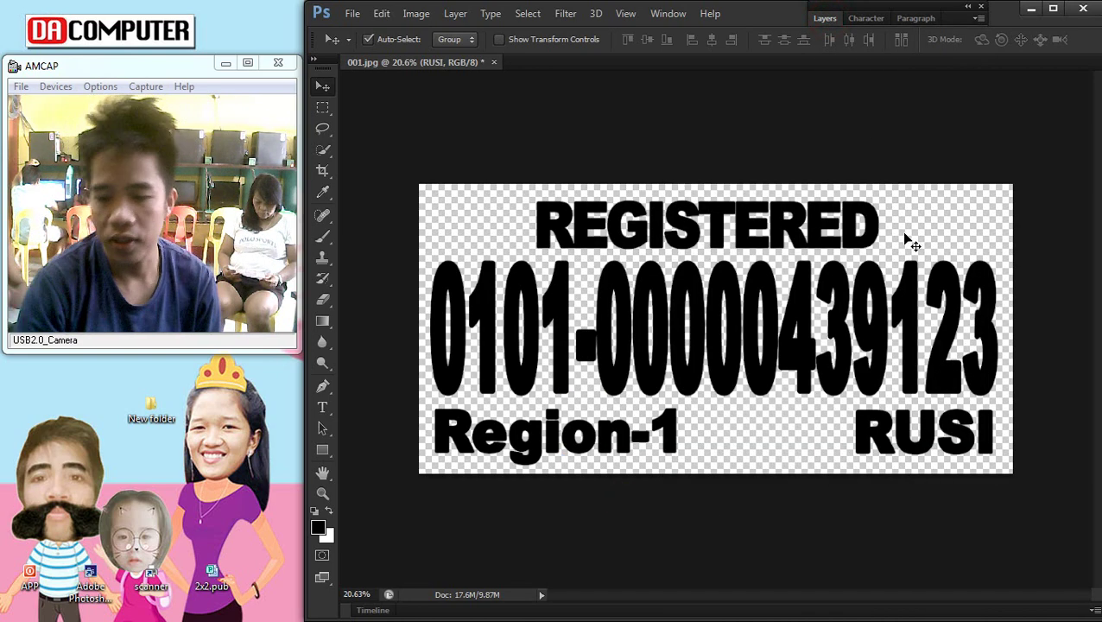
scroll(819, 471, down, 3)
scroll(818, 471, up, 3)
scroll(904, 481, down, 2)
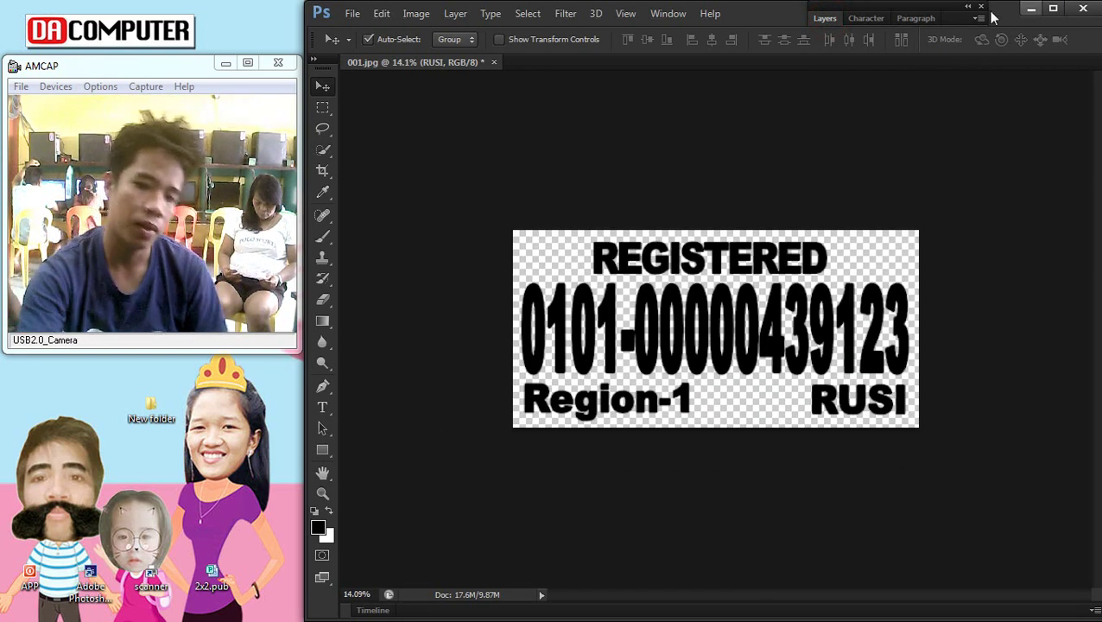
scroll(665, 297, up, 2)
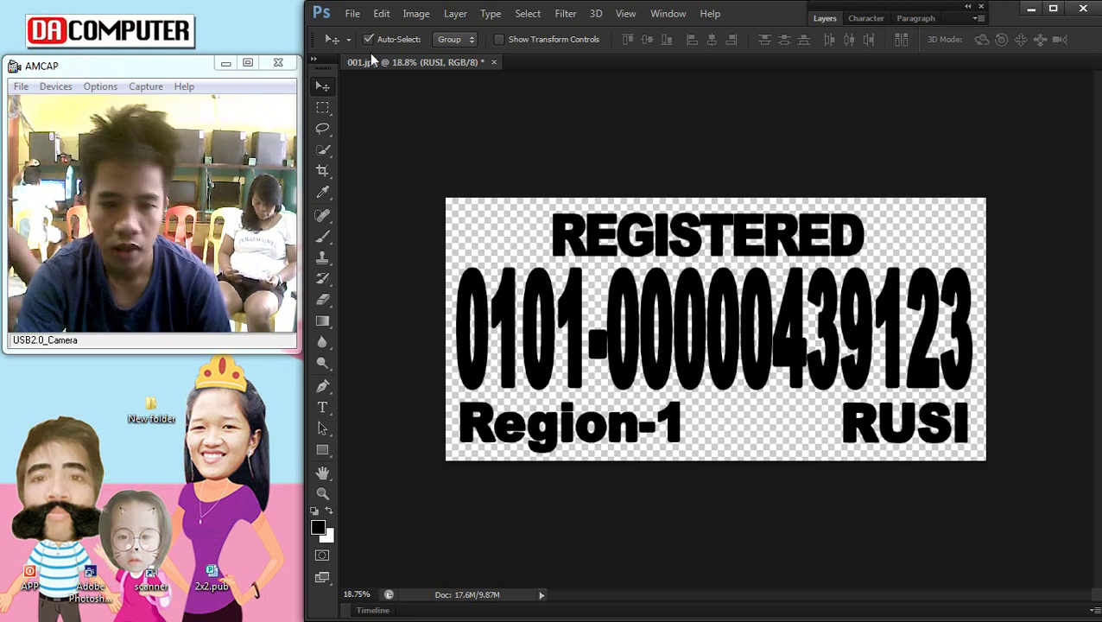
Step: Save the design as JPEG 001.jpg in the desktop's New folder at High quality
click(352, 13)
click(417, 208)
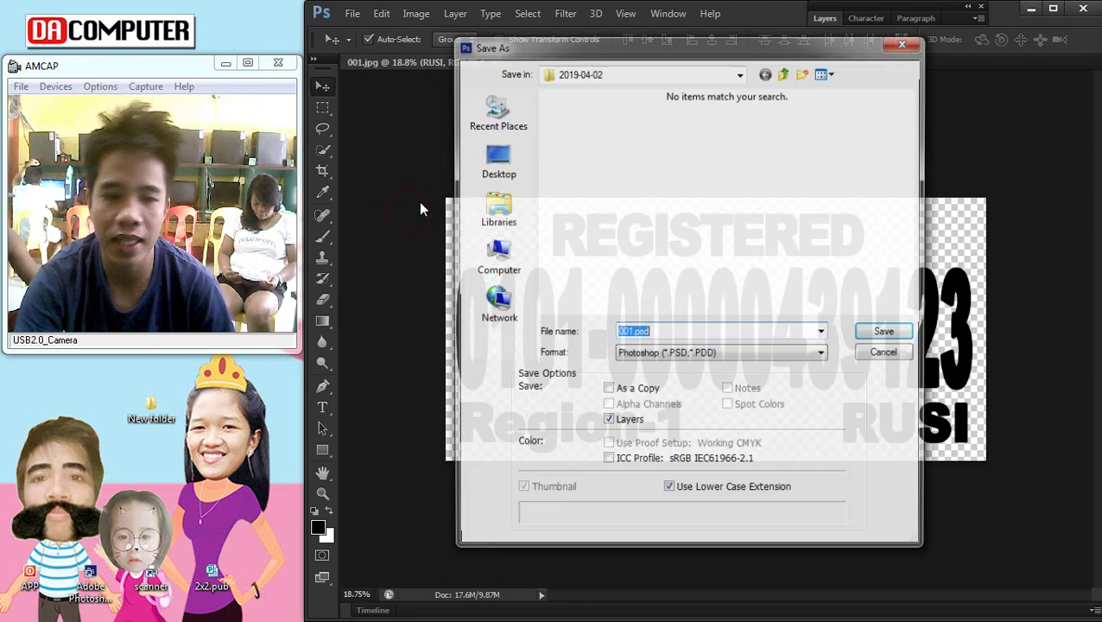
click(496, 145)
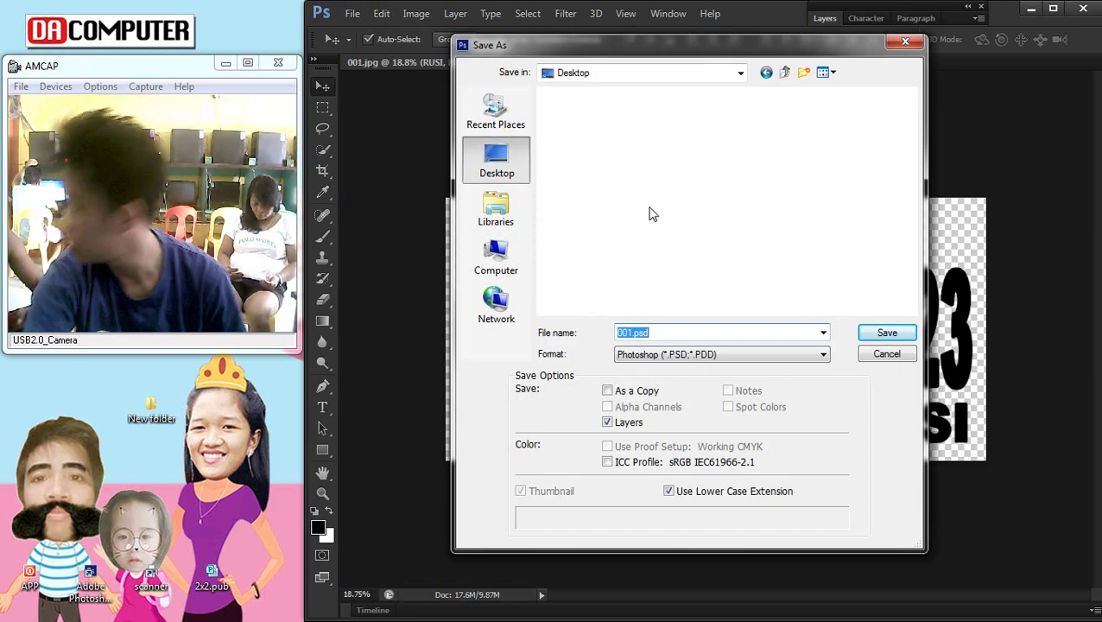
double_click(788, 197)
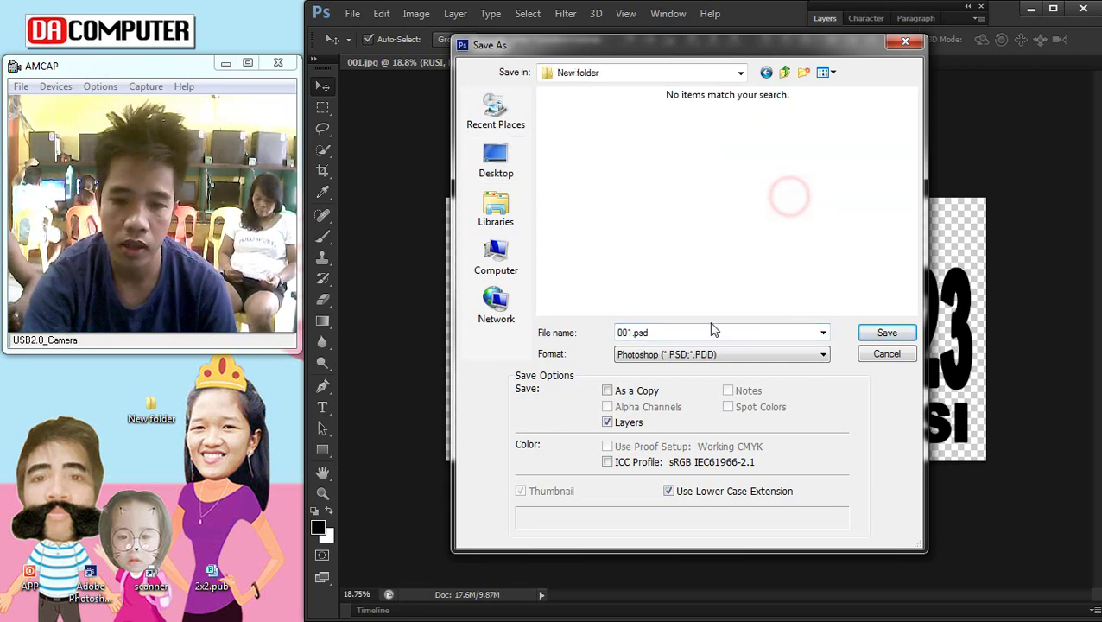
click(701, 352)
click(674, 449)
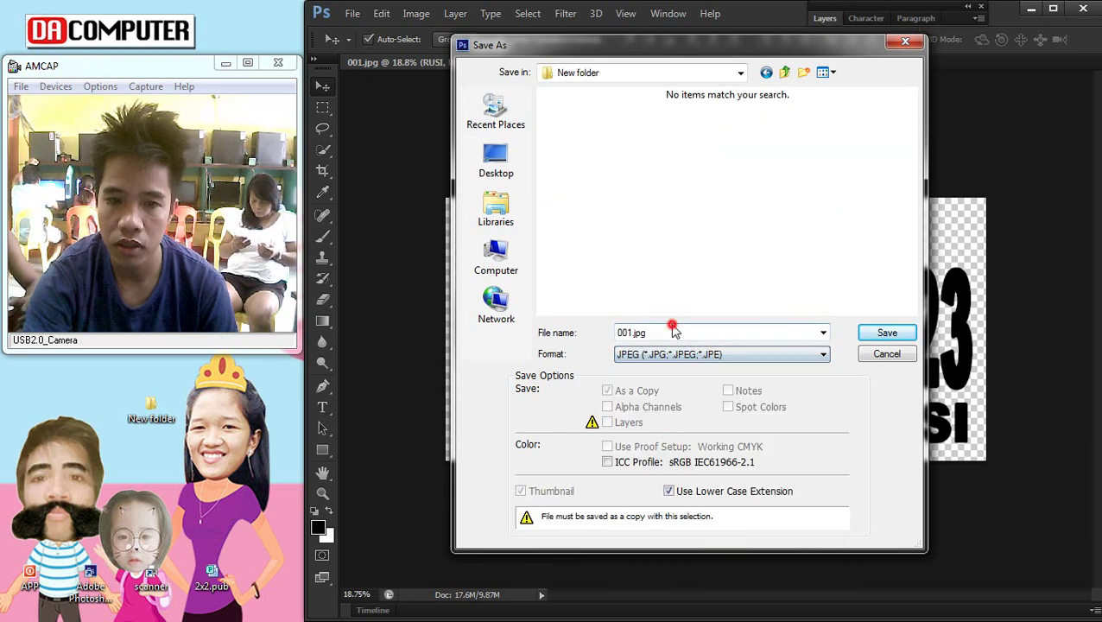
double_click(672, 332)
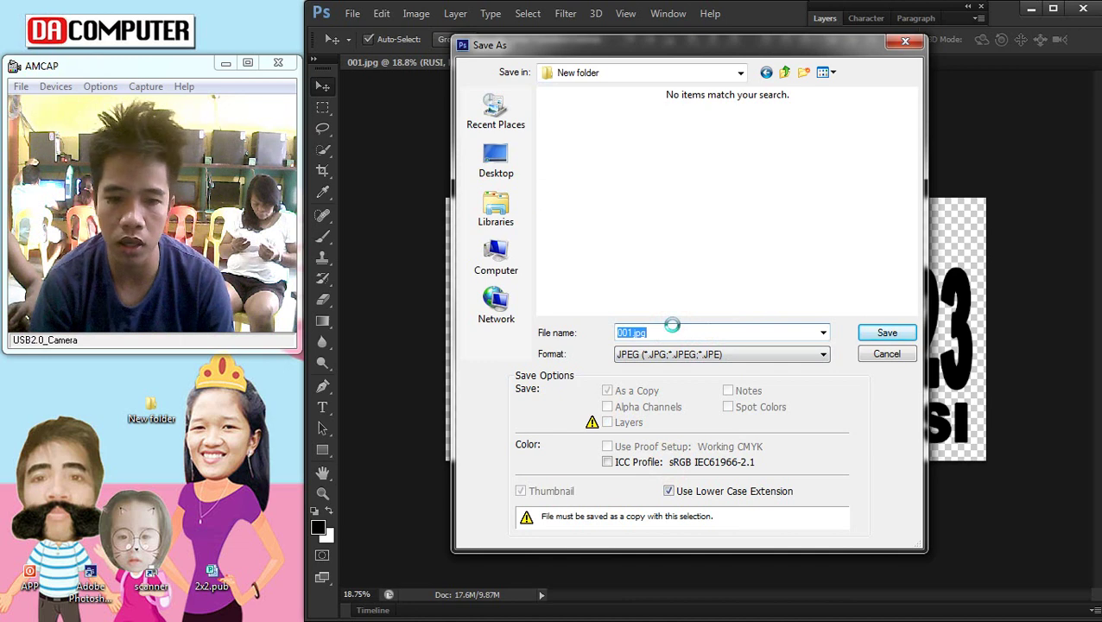
key(Return)
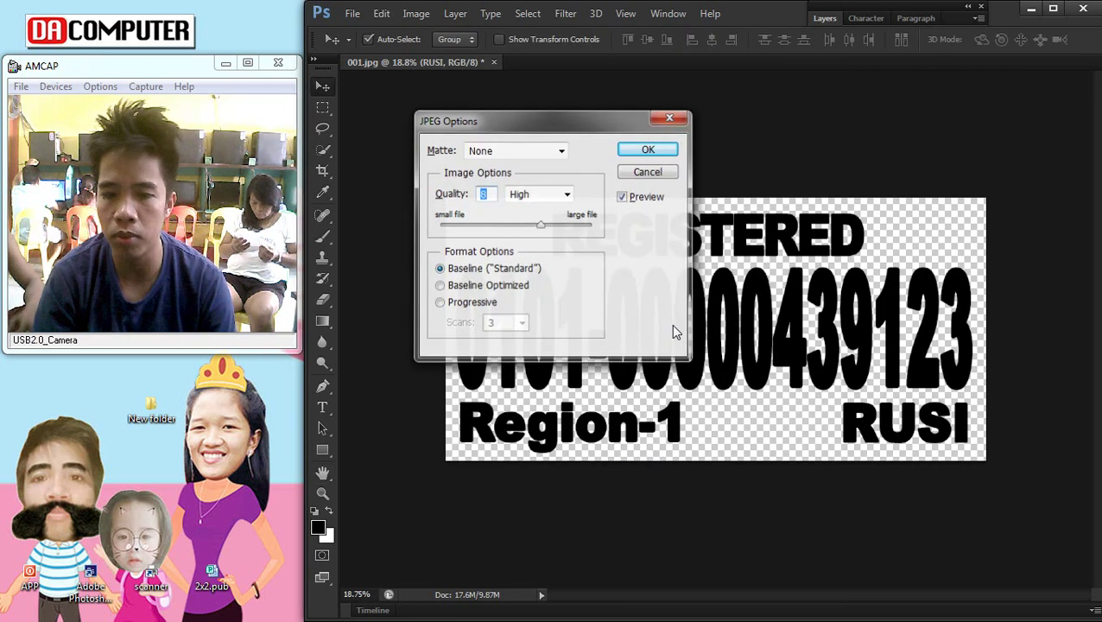
key(Return)
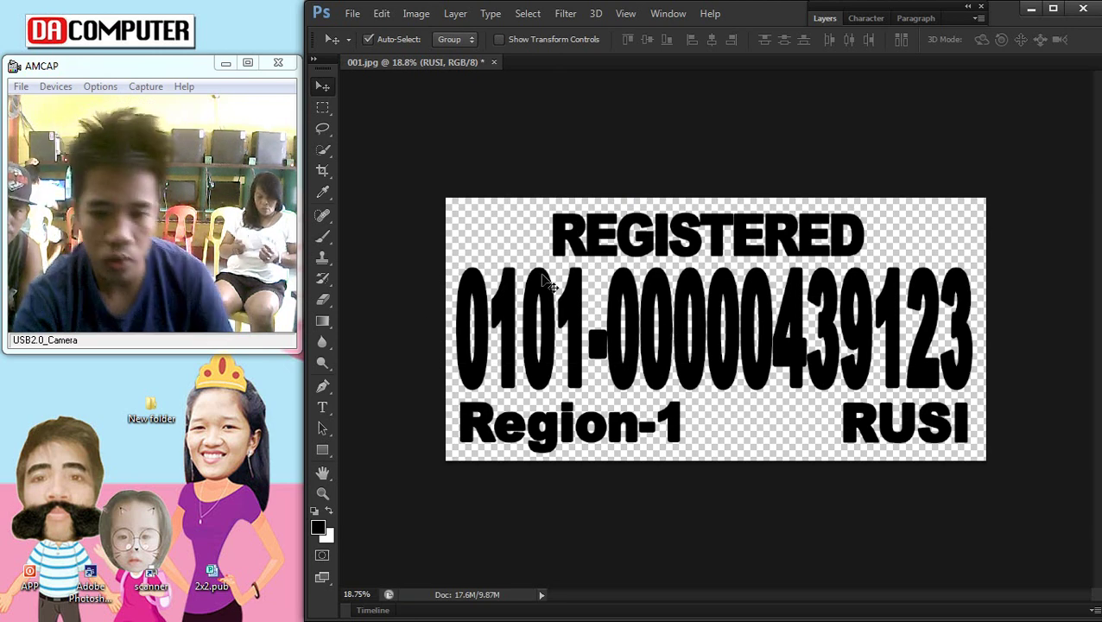
scroll(544, 281, down, 2)
scroll(670, 359, up, 4)
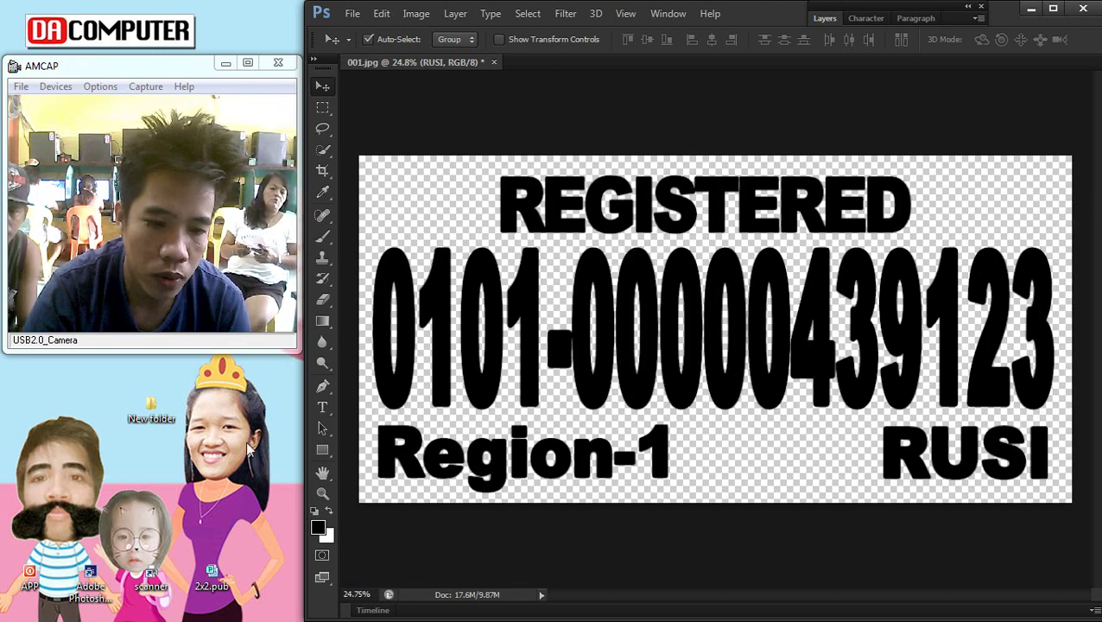
click(323, 406)
click(761, 286)
key(ctrl+a)
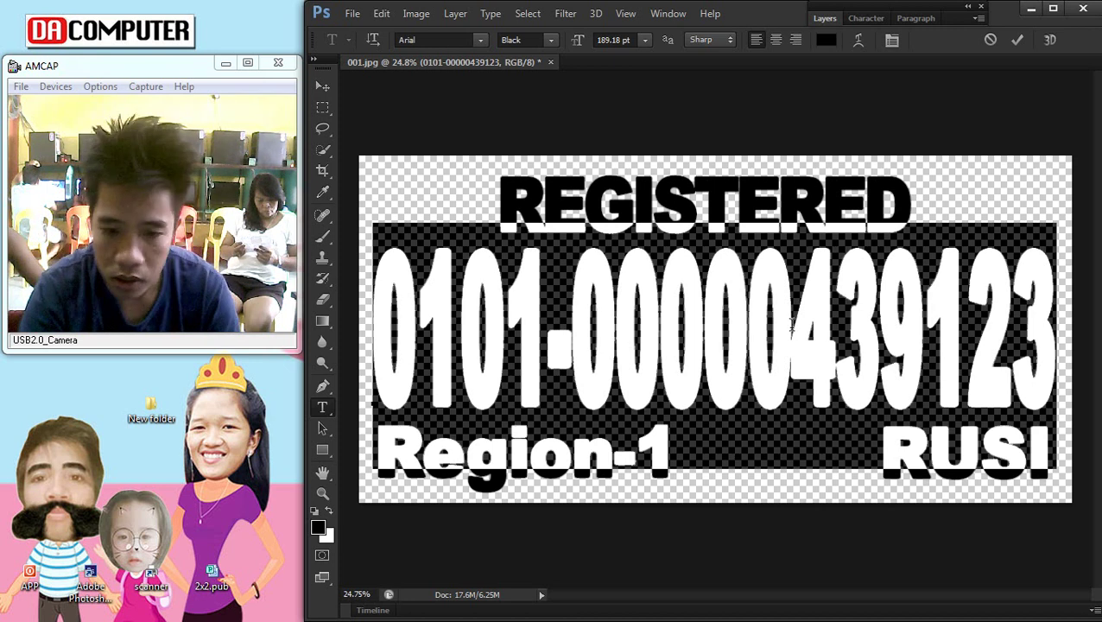
text(e)
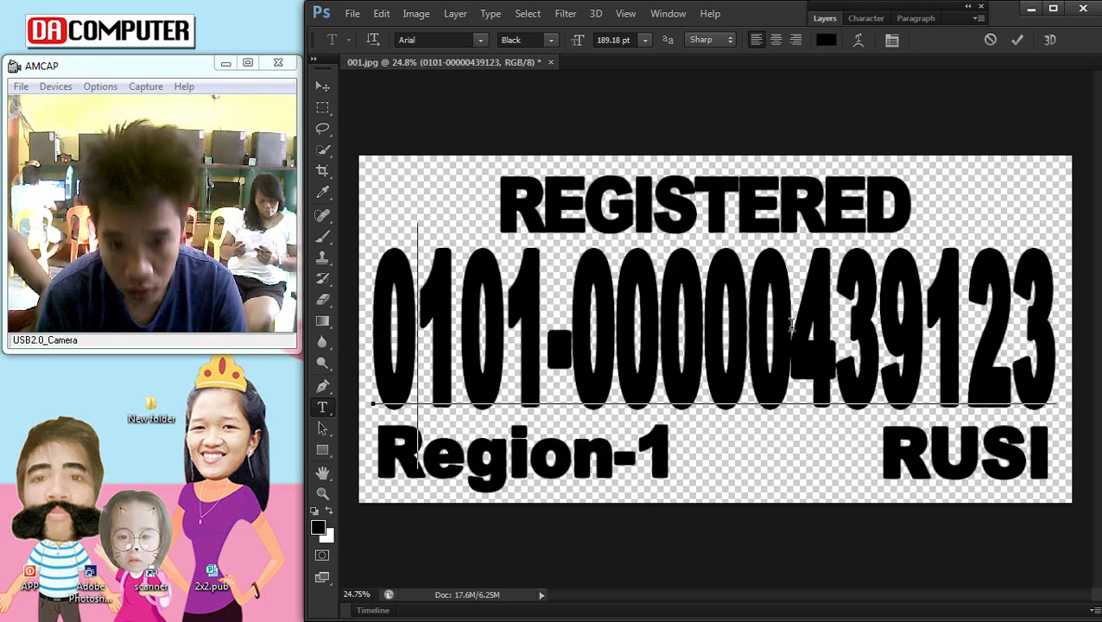
key(BackSpace)
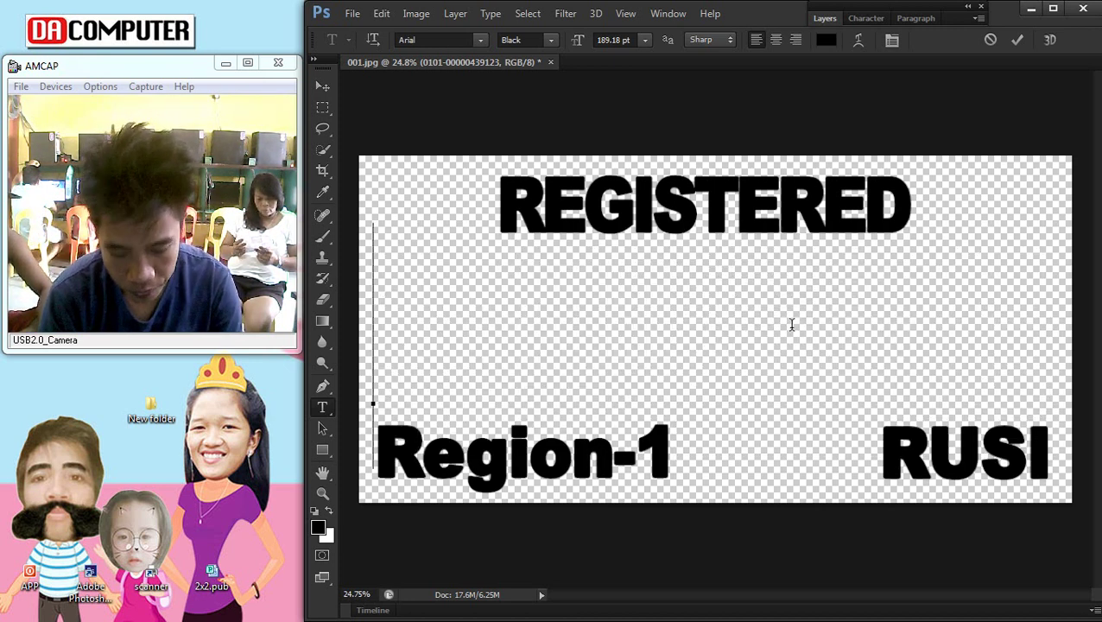
text(AE)
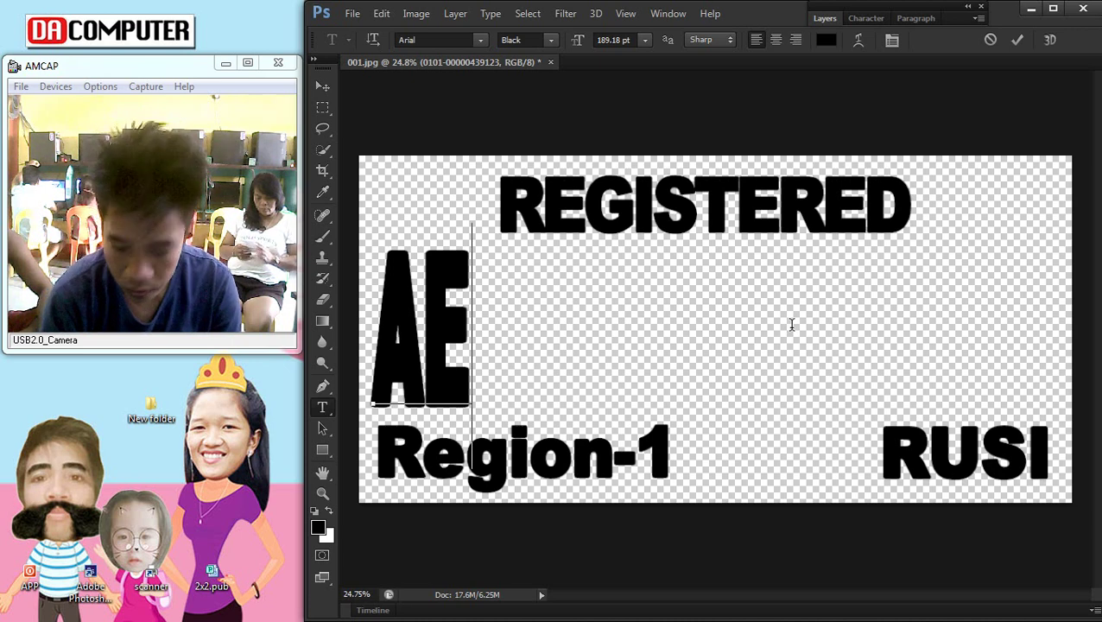
text(1)
text(33)
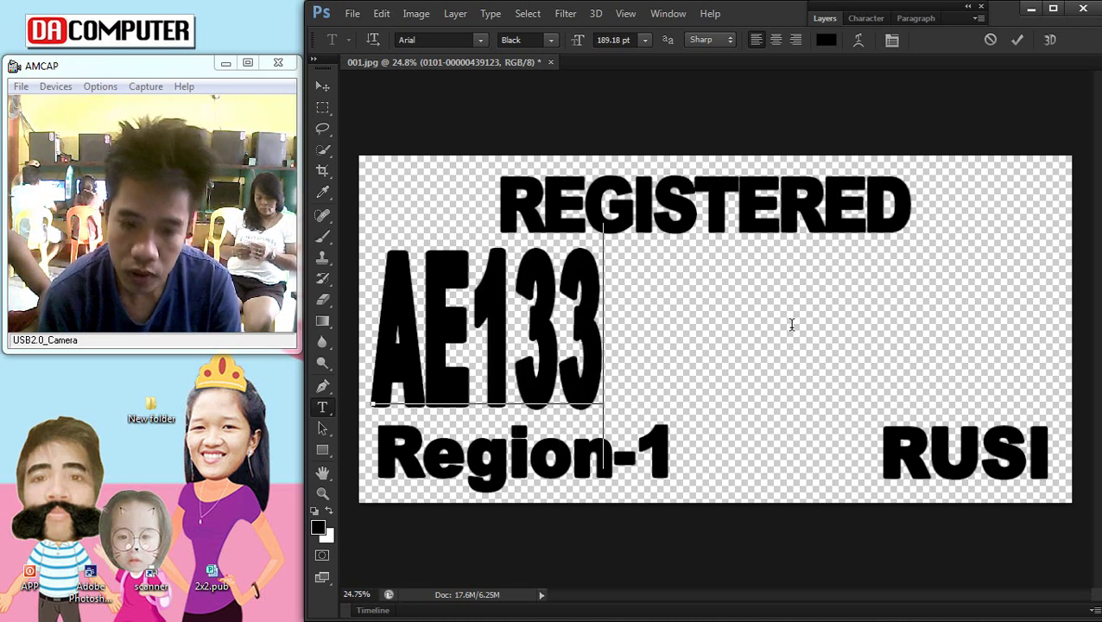
text(23)
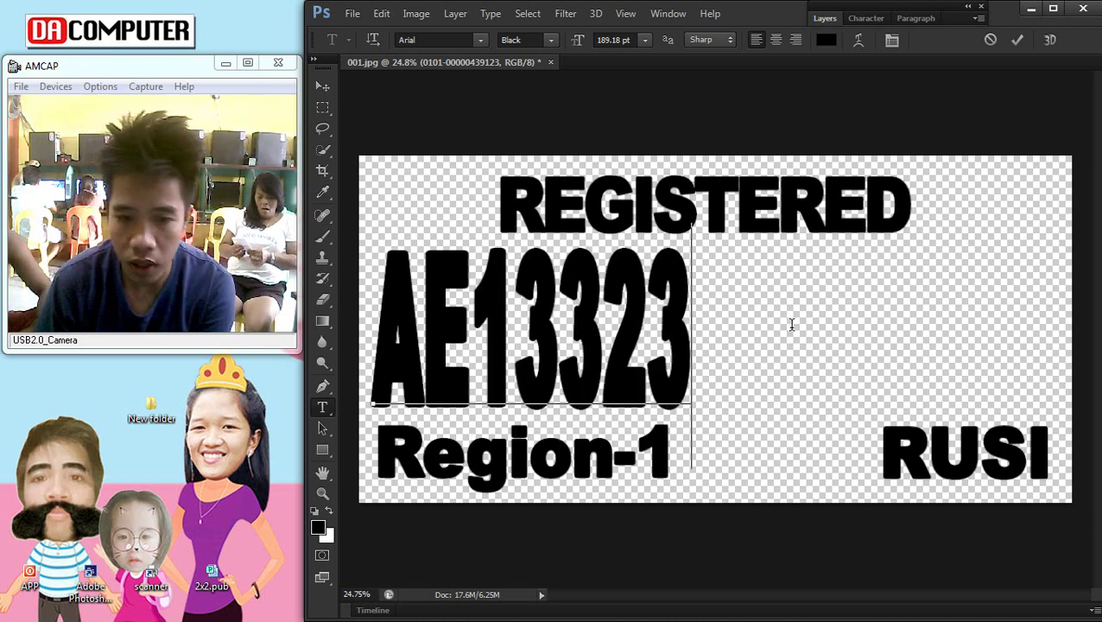
key(BackSpace)
key(Right)
Step: Finish the AE13332 text and stretch it across the plate's width
text(2)
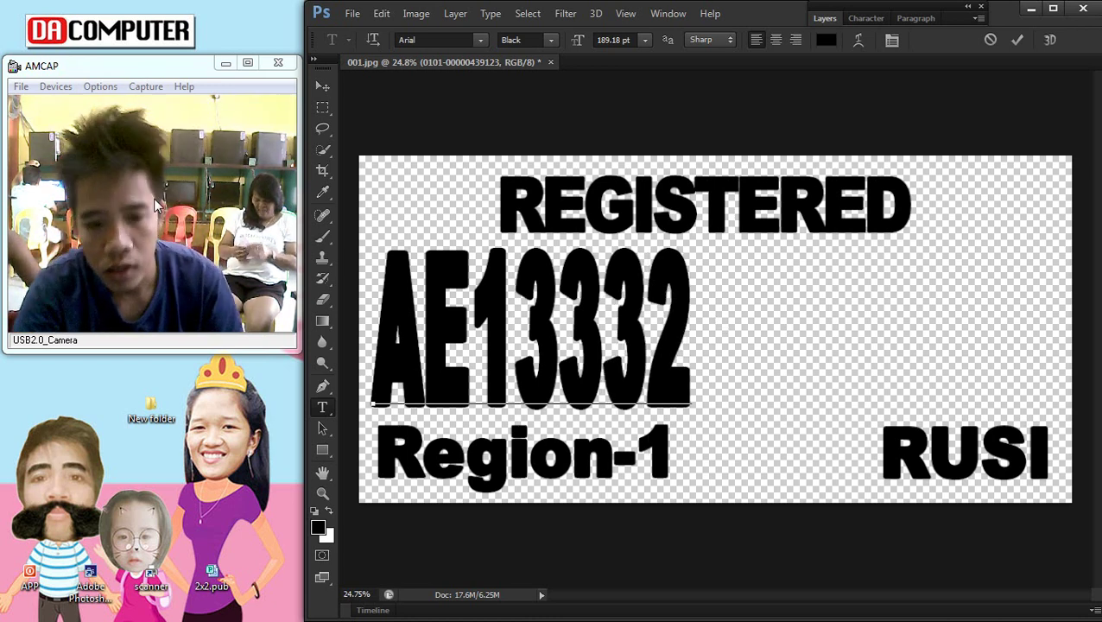
click(322, 86)
key(ctrl+t)
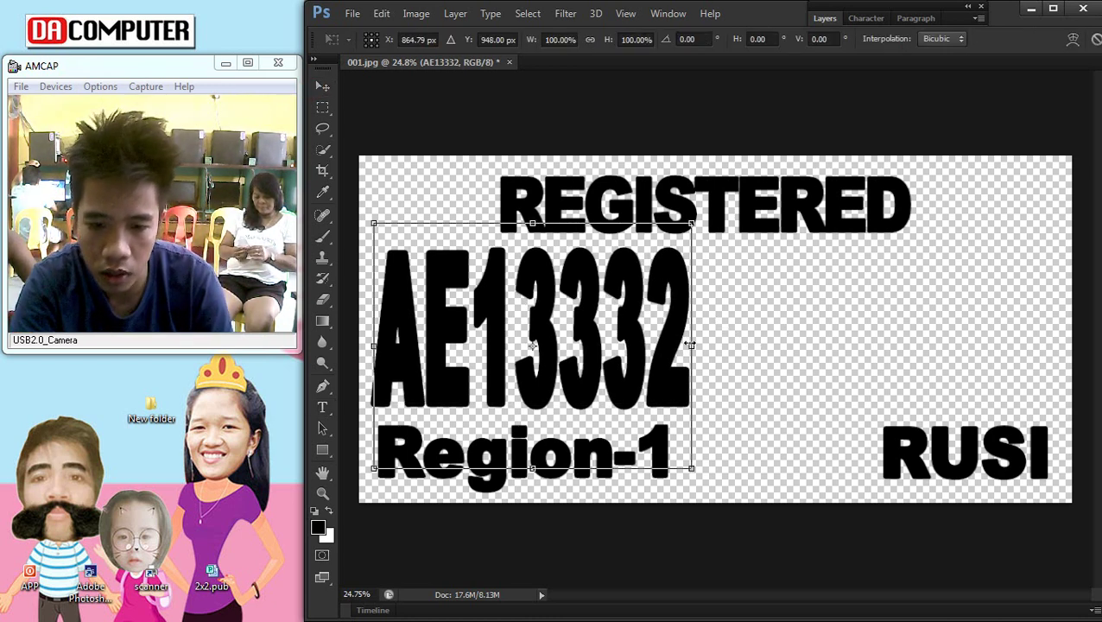
drag(690, 345, 1041, 328)
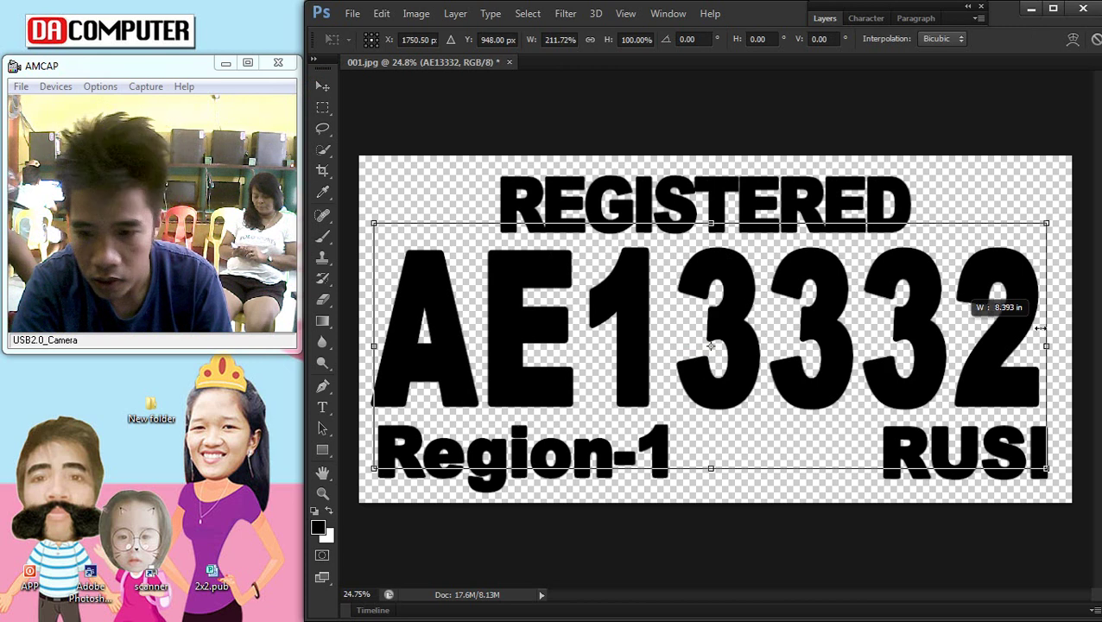
key(Return)
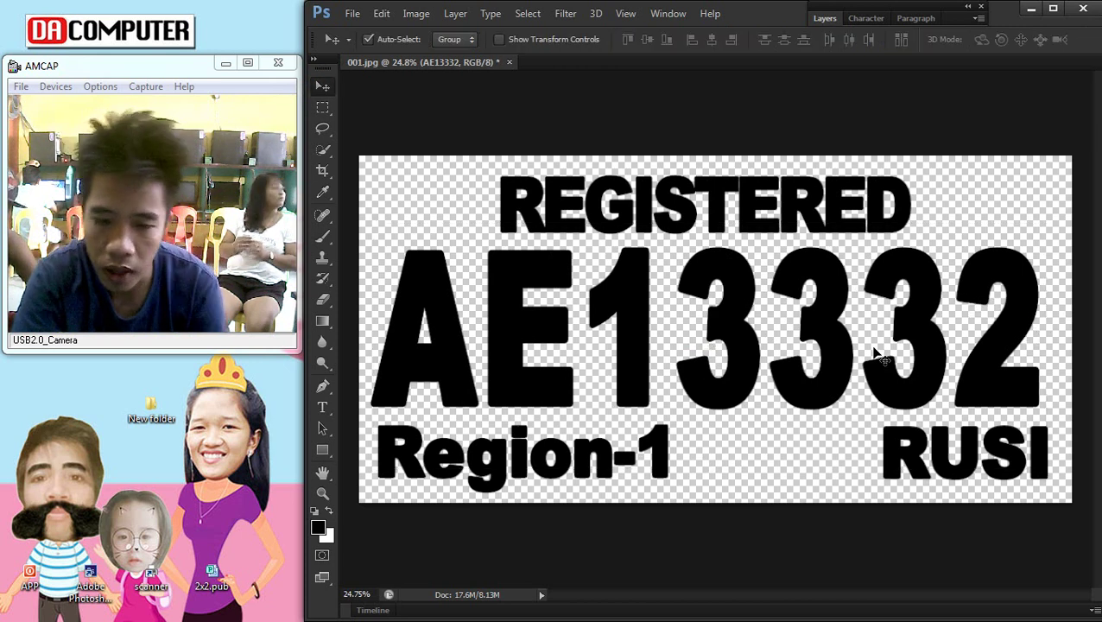
Step: Set the letter spacing after the E in AE13332 to 200 tracking
click(324, 413)
drag(481, 328, 581, 328)
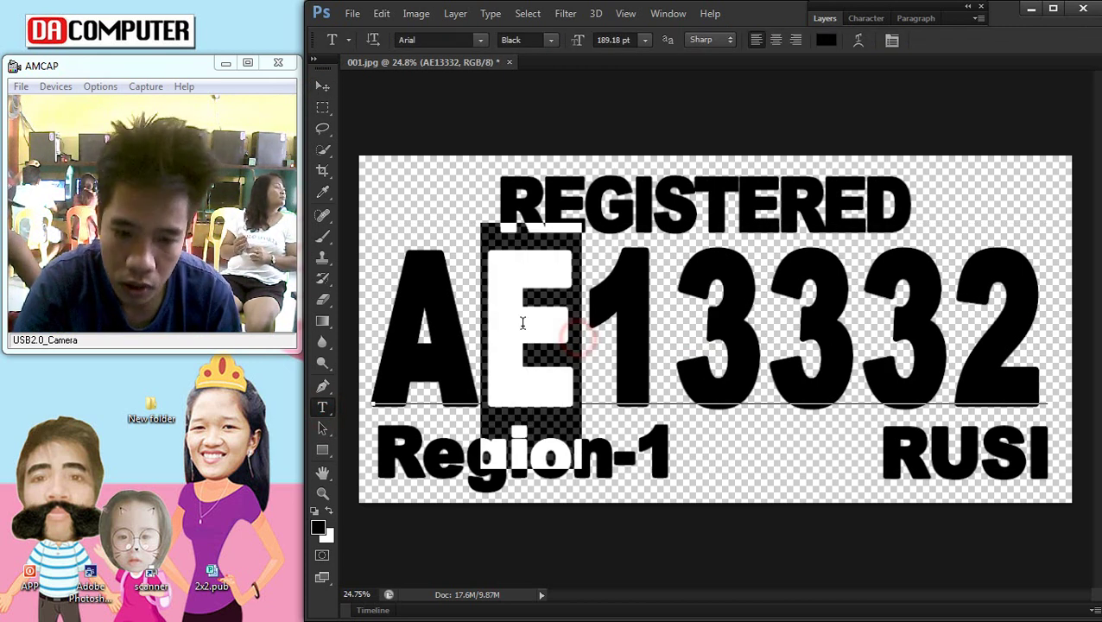
click(866, 18)
key(Up)
key(Up)
key(Up)
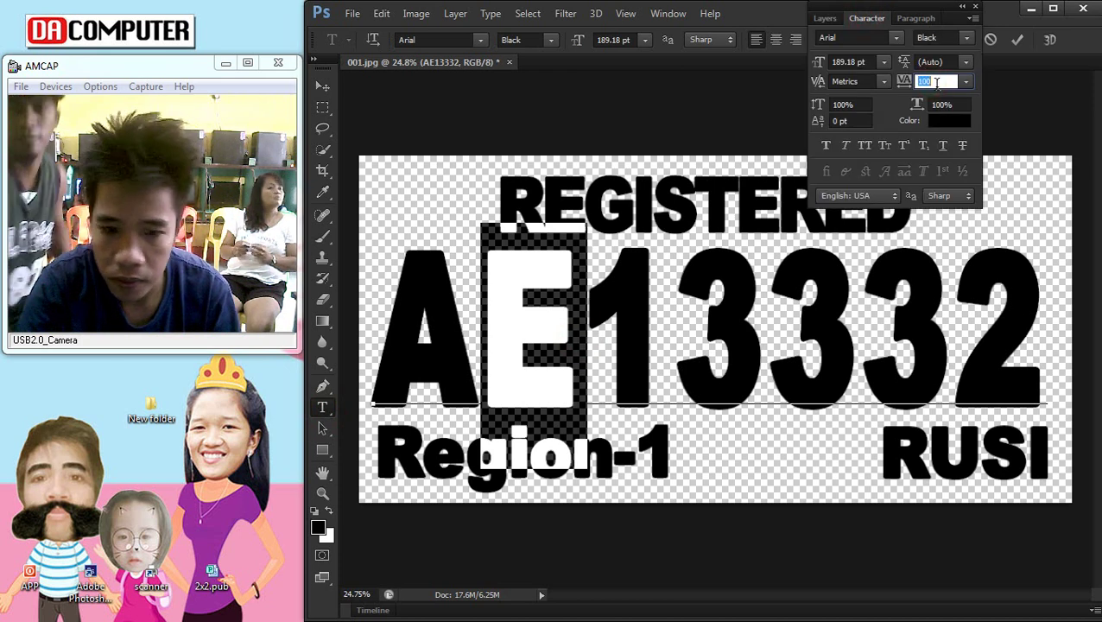
key(Up)
key(Up)
key(Up)
key(Up)
key(Up)
key(Up)
key(Up)
key(Up)
key(Up)
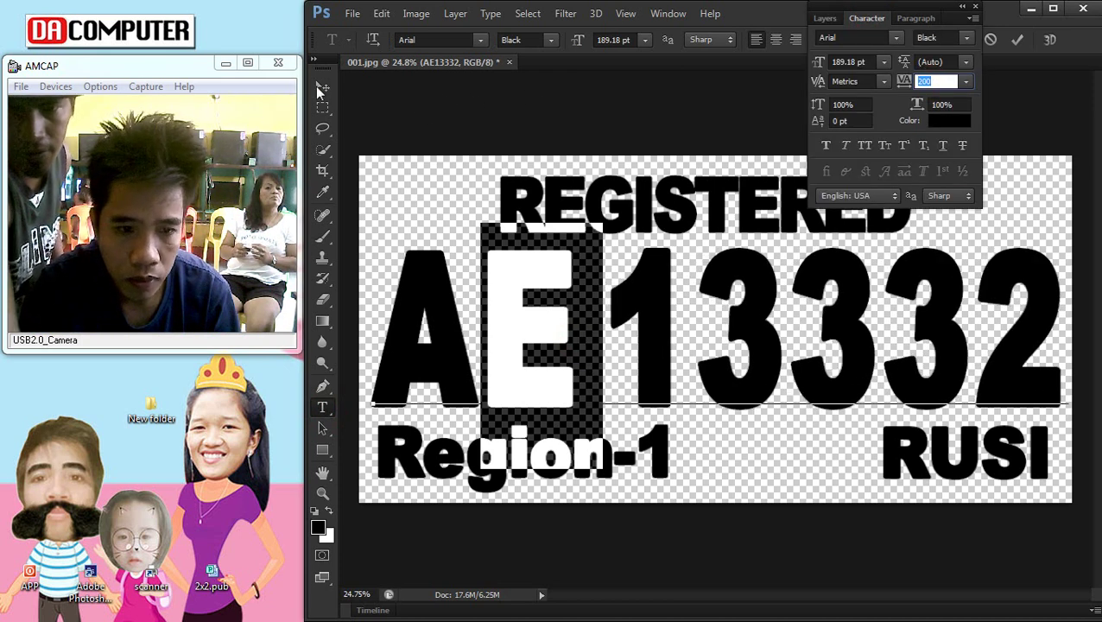
click(321, 89)
Step: Narrow AE13332 slightly so it fits inside the plate edges
scroll(742, 330, down, 1)
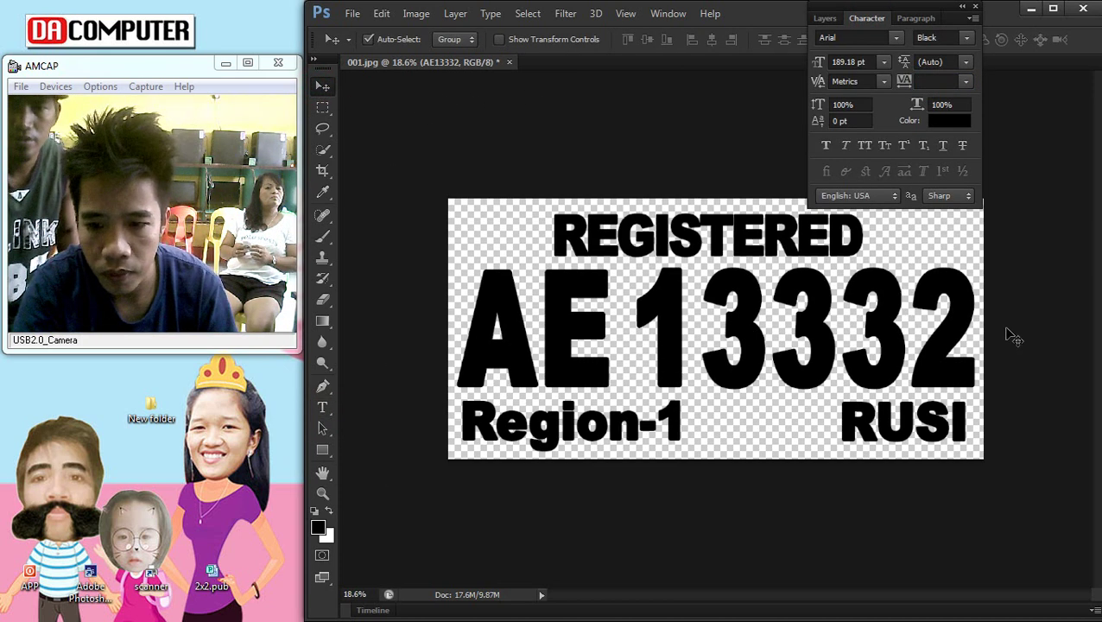
key(ctrl+t)
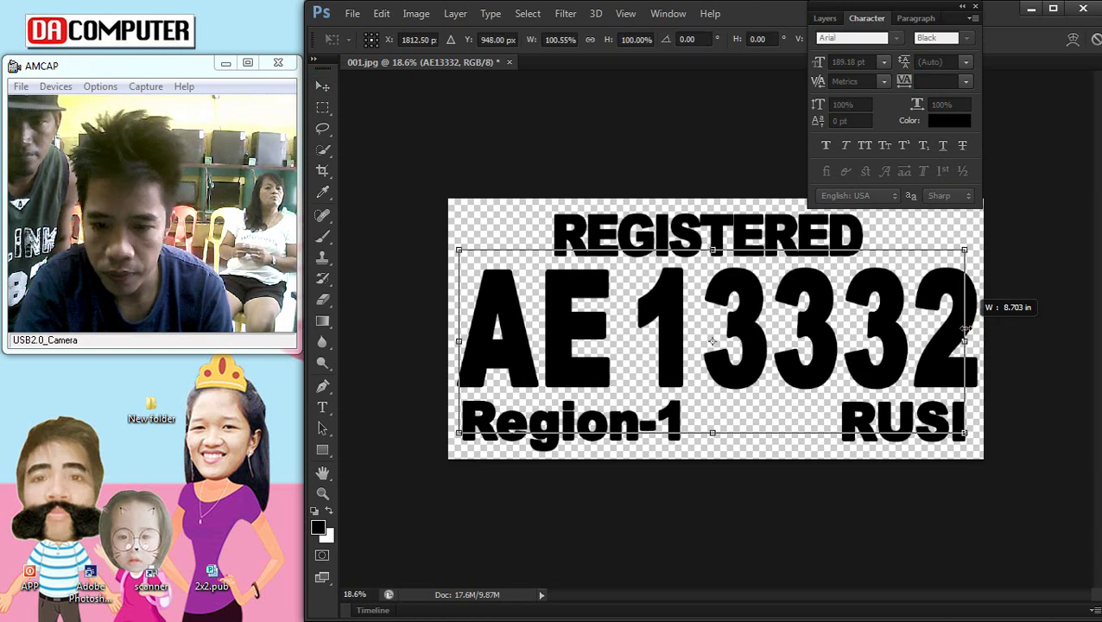
mouse_move(976, 329)
mouse_down()
mouse_move(967, 328)
mouse_move(975, 339)
mouse_up()
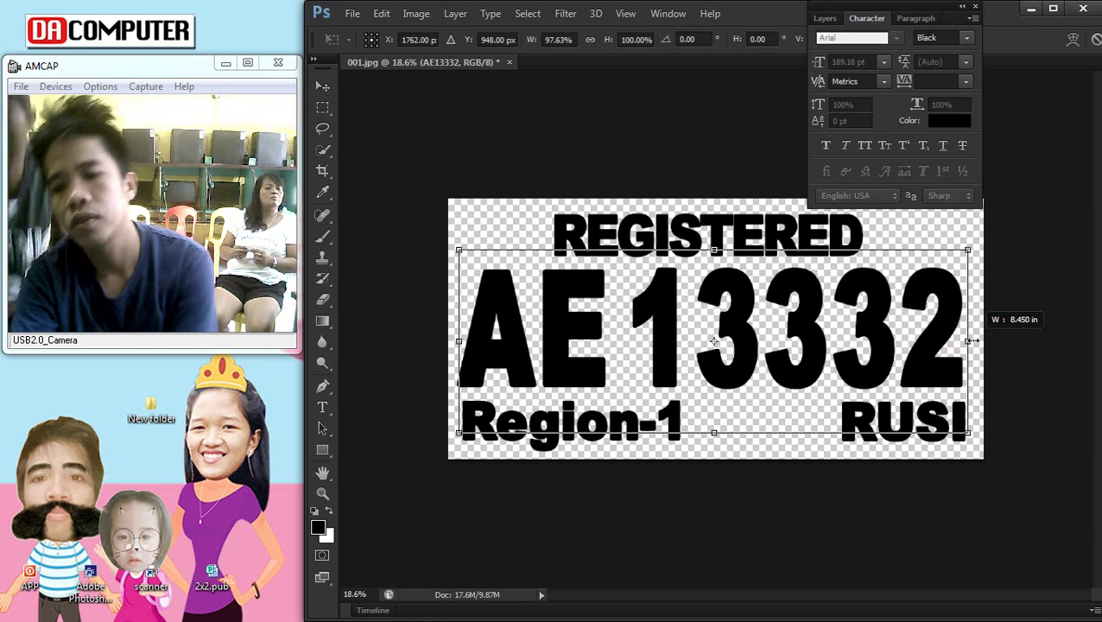
key(Return)
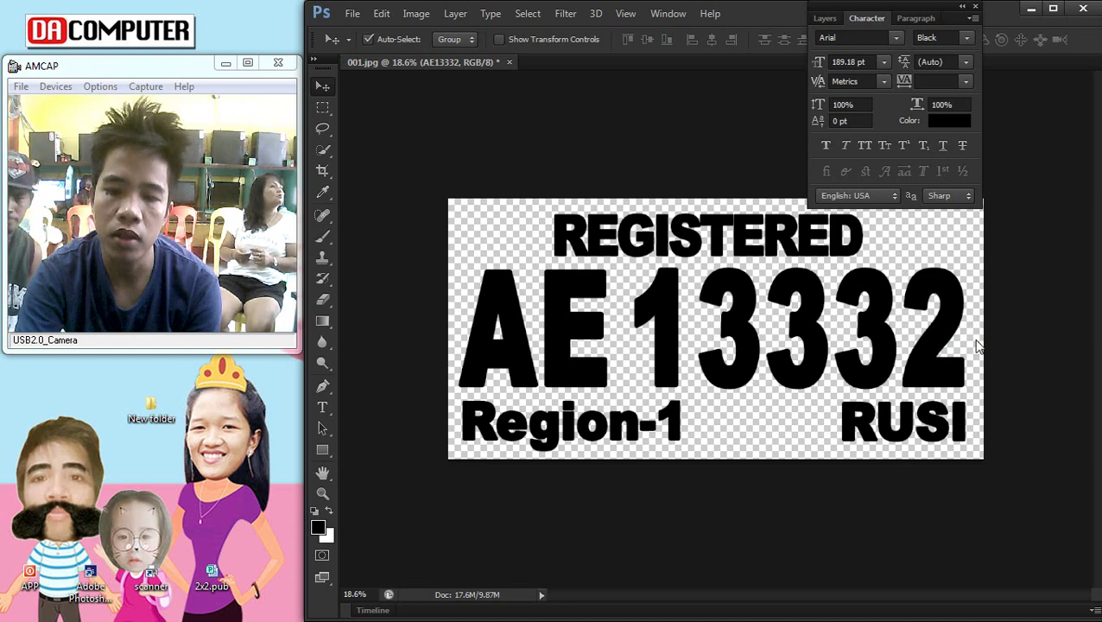
Step: Check the REGISTERED, Region-1 and RUSI text layers around the plate code
click(656, 232)
click(860, 19)
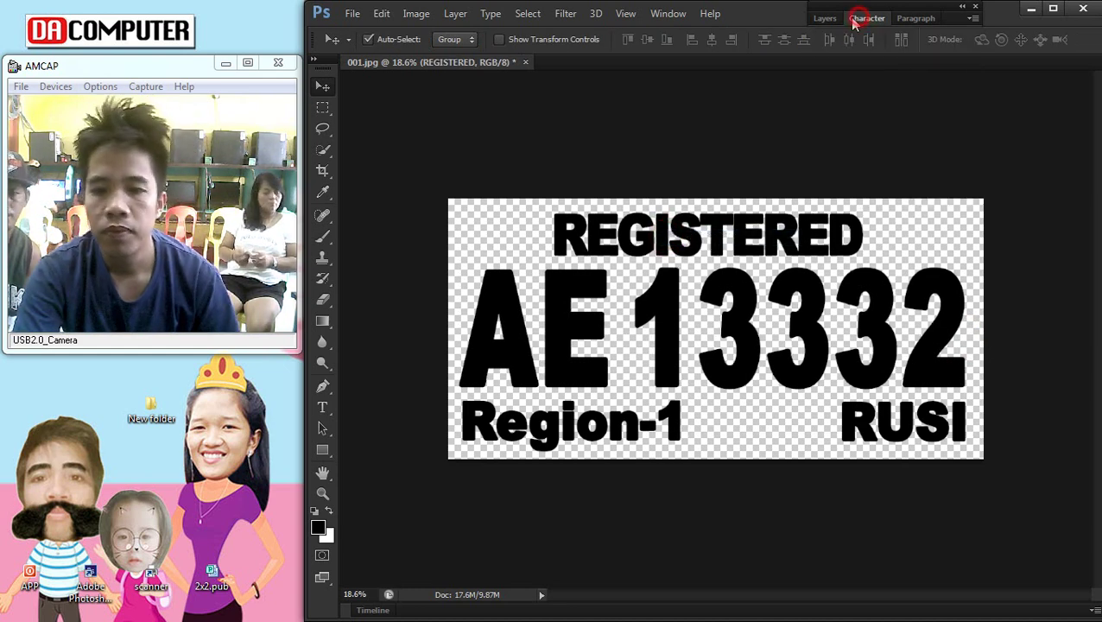
scroll(844, 209, down, 2)
scroll(792, 344, up, 2)
scroll(596, 415, down, 2)
click(596, 414)
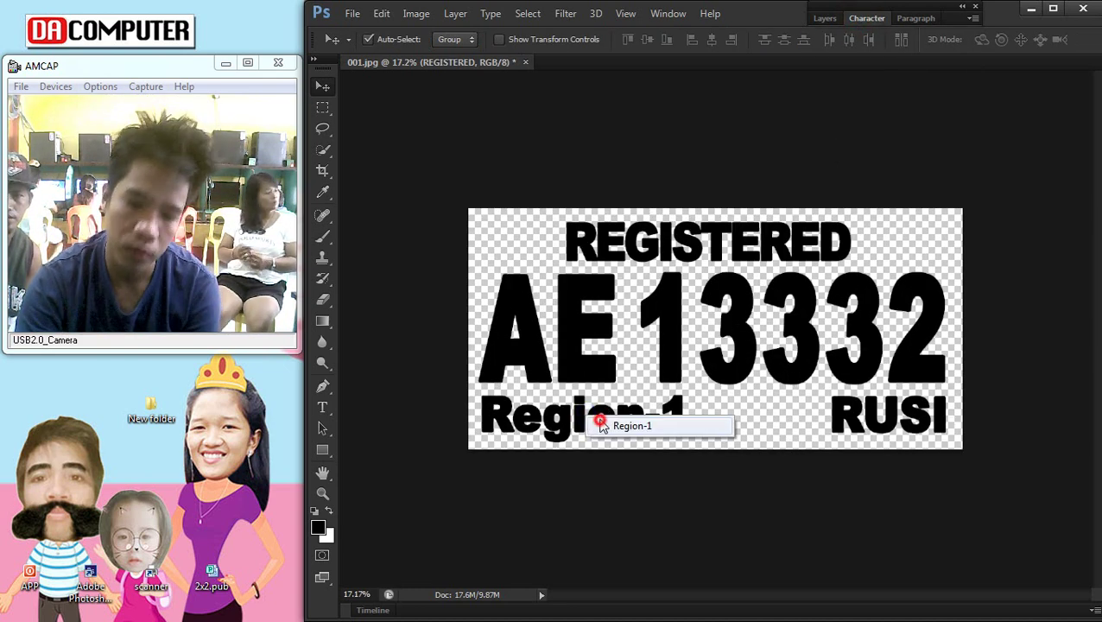
click(855, 421)
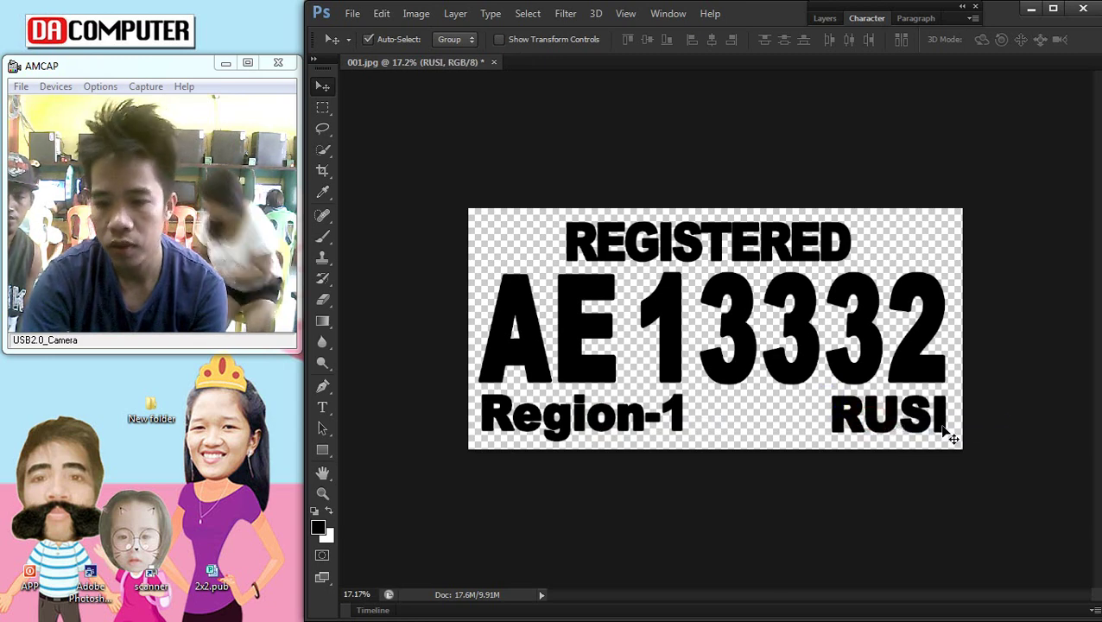
scroll(958, 406, down, 1)
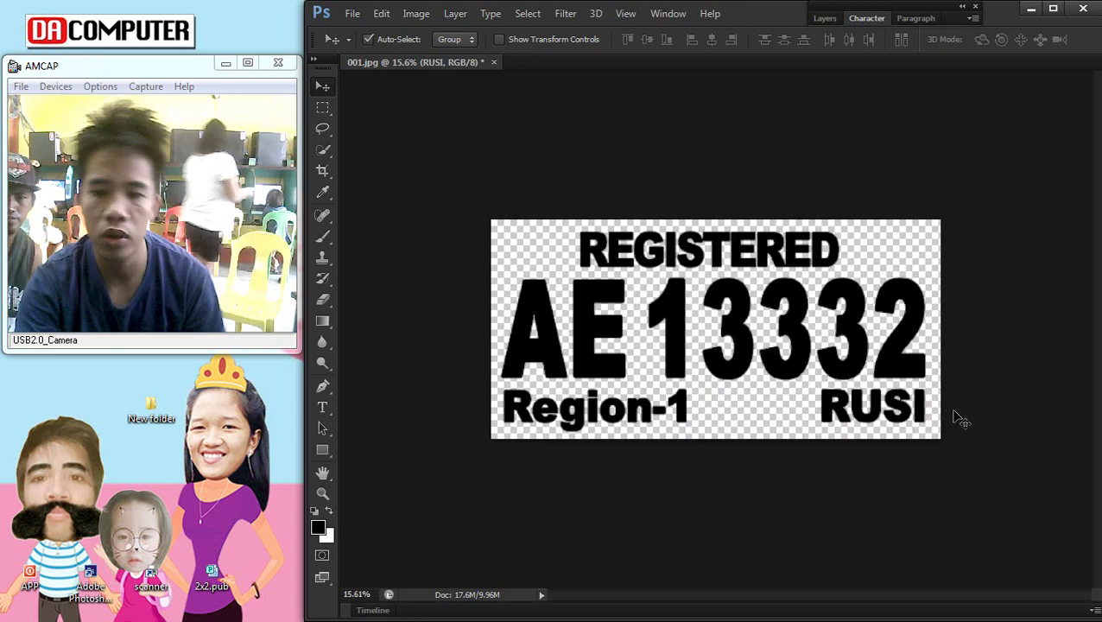
Step: Save the AE13332 design as JPEG '002' in Desktop\New folder with default JPEG options
click(350, 13)
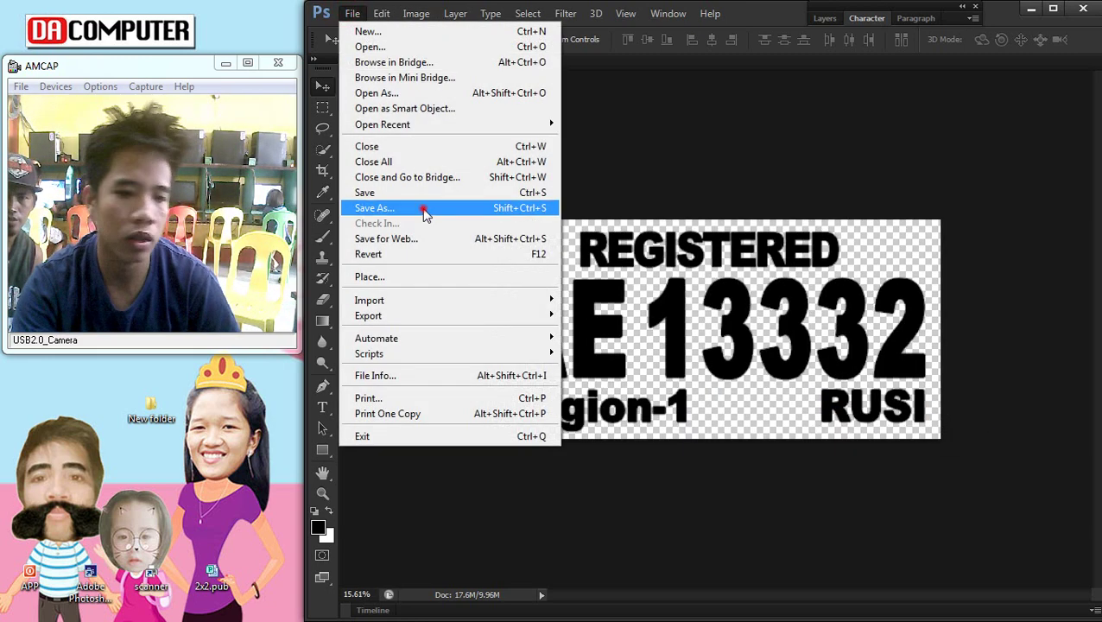
click(423, 208)
click(501, 160)
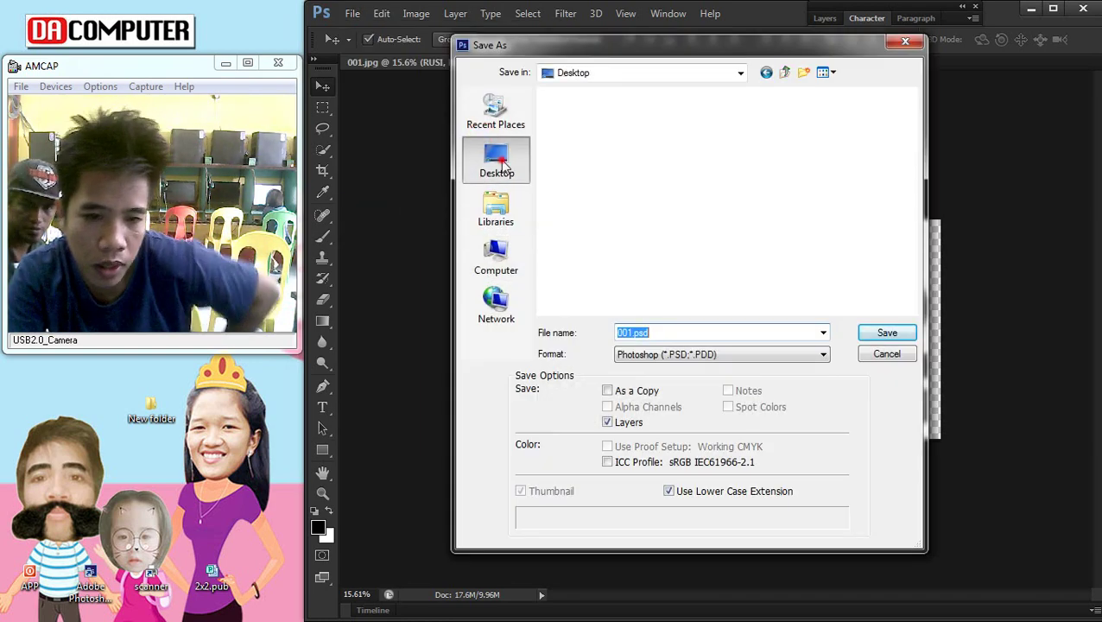
right_click(647, 182)
click(709, 247)
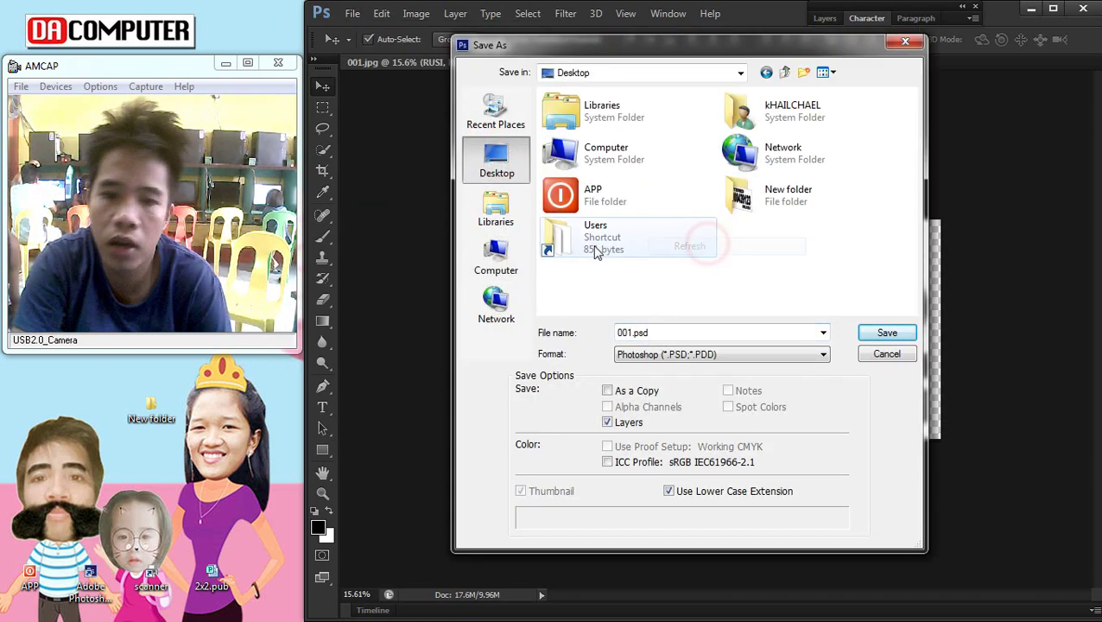
double_click(763, 197)
click(716, 355)
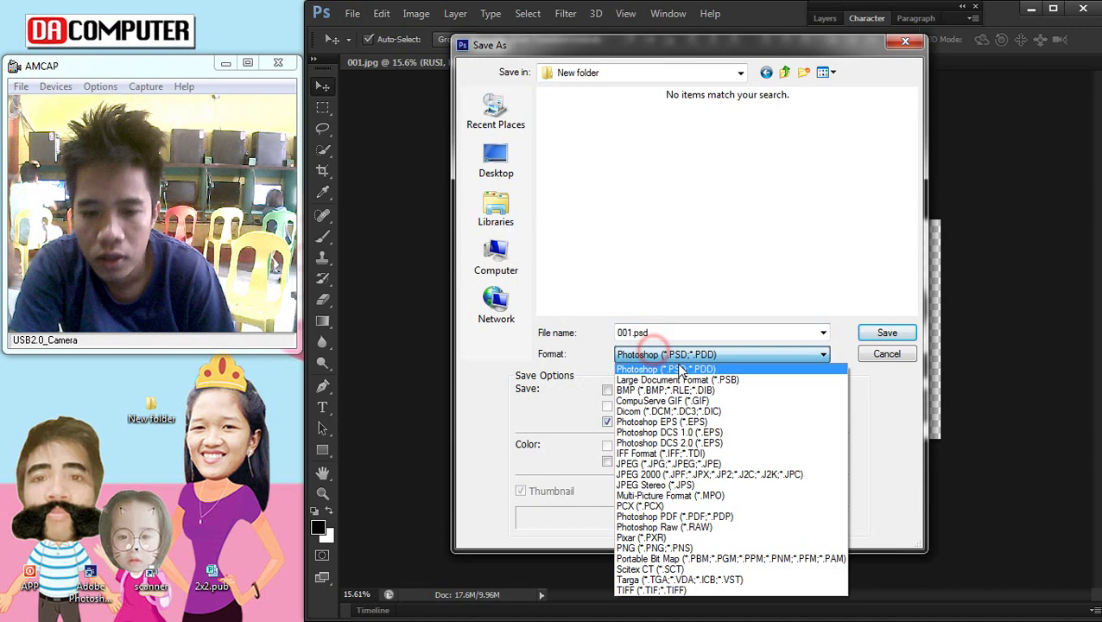
click(691, 464)
text(00)
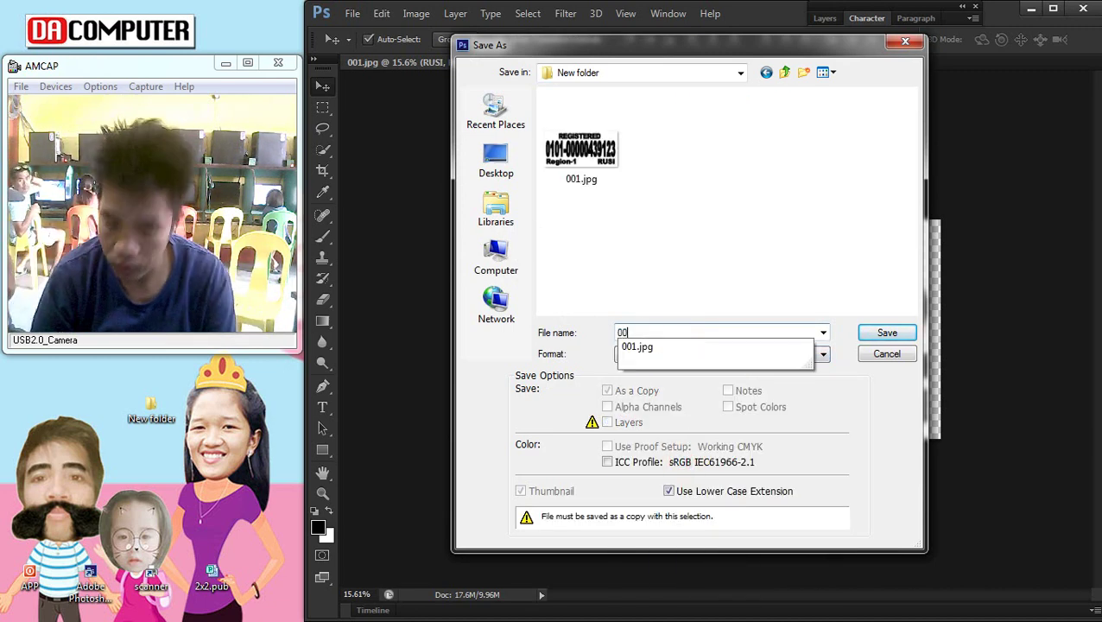
text(2)
key(Return)
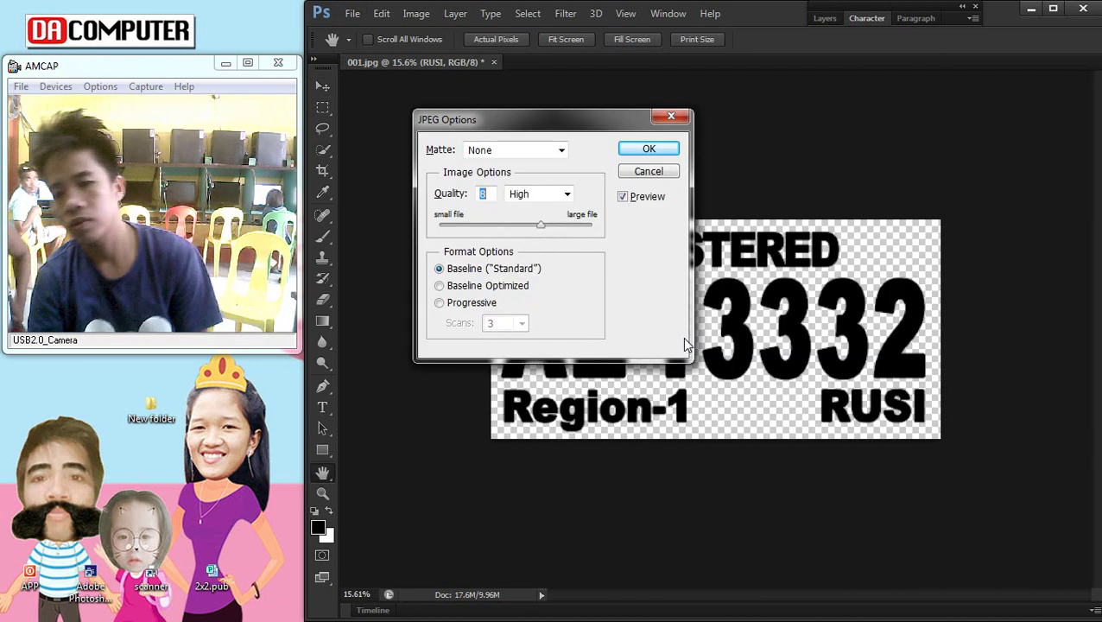
key(Return)
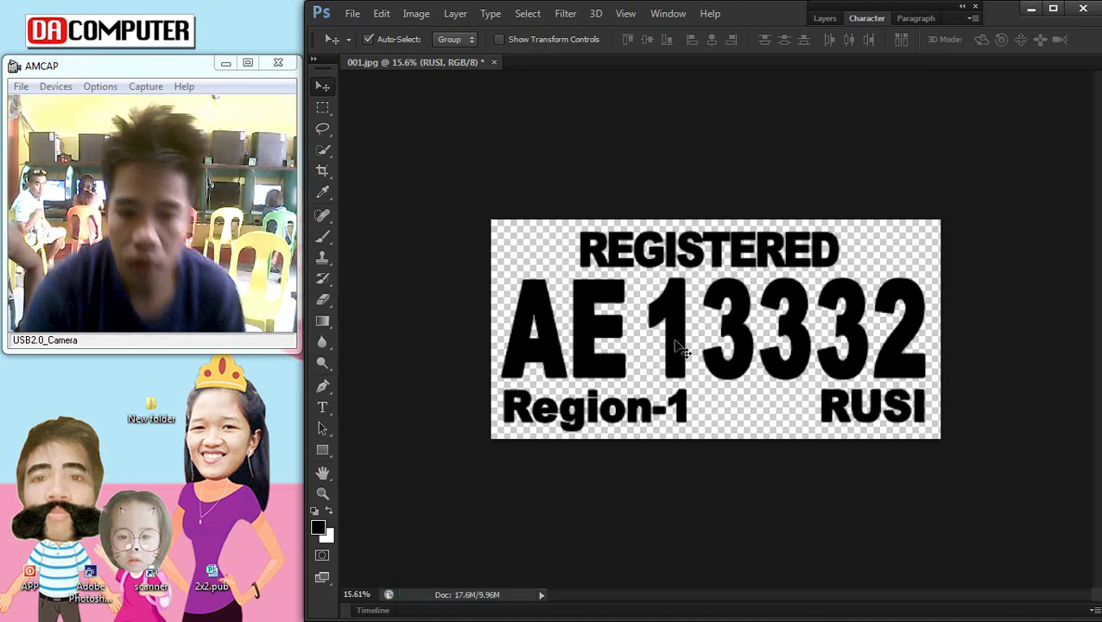
Step: Resize the 002 page to 8 by 11 inches
key(super+d)
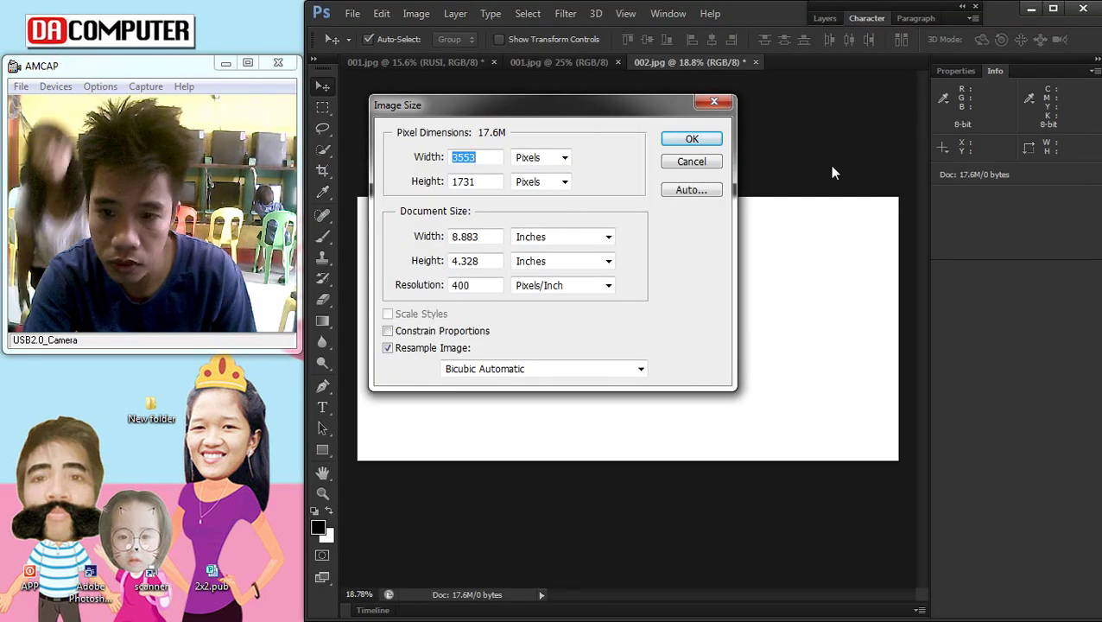
click(290, 376)
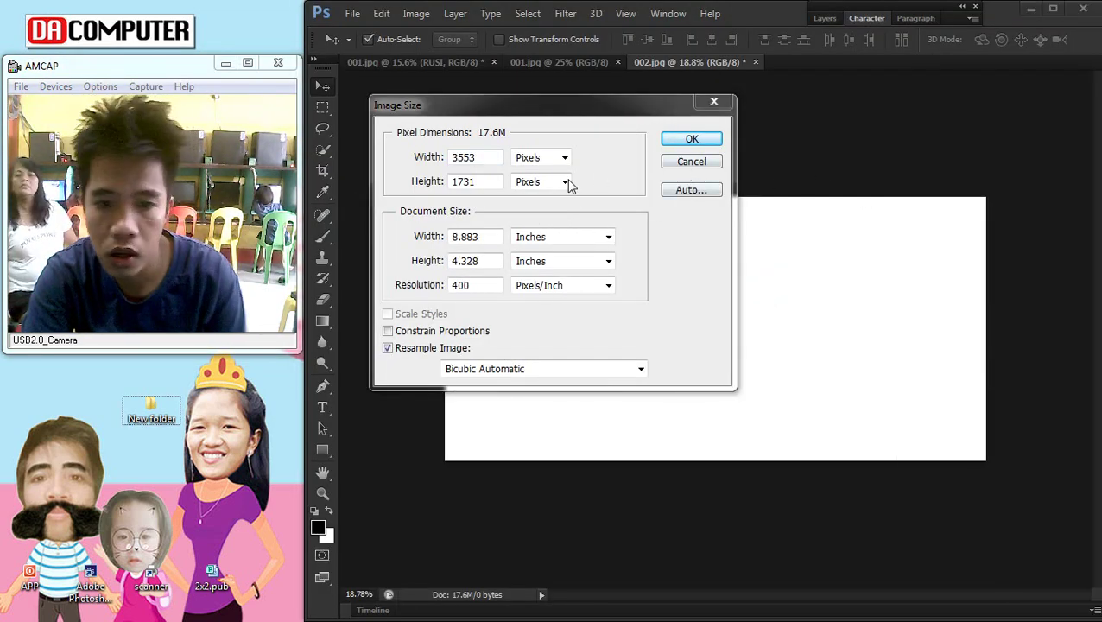
click(499, 236)
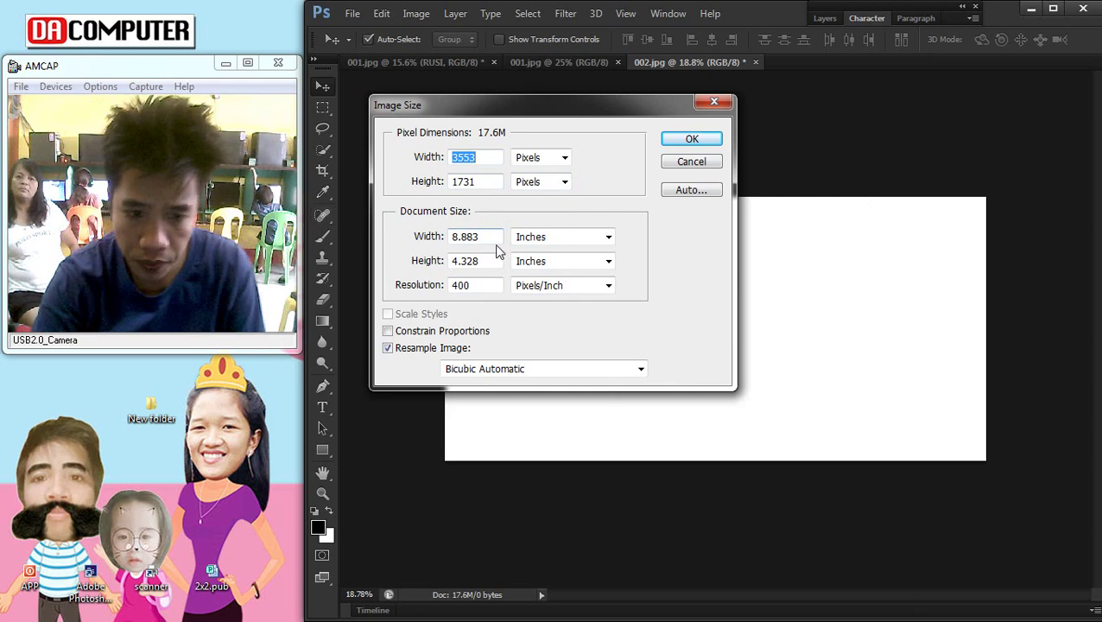
double_click(494, 236)
text(8.5)
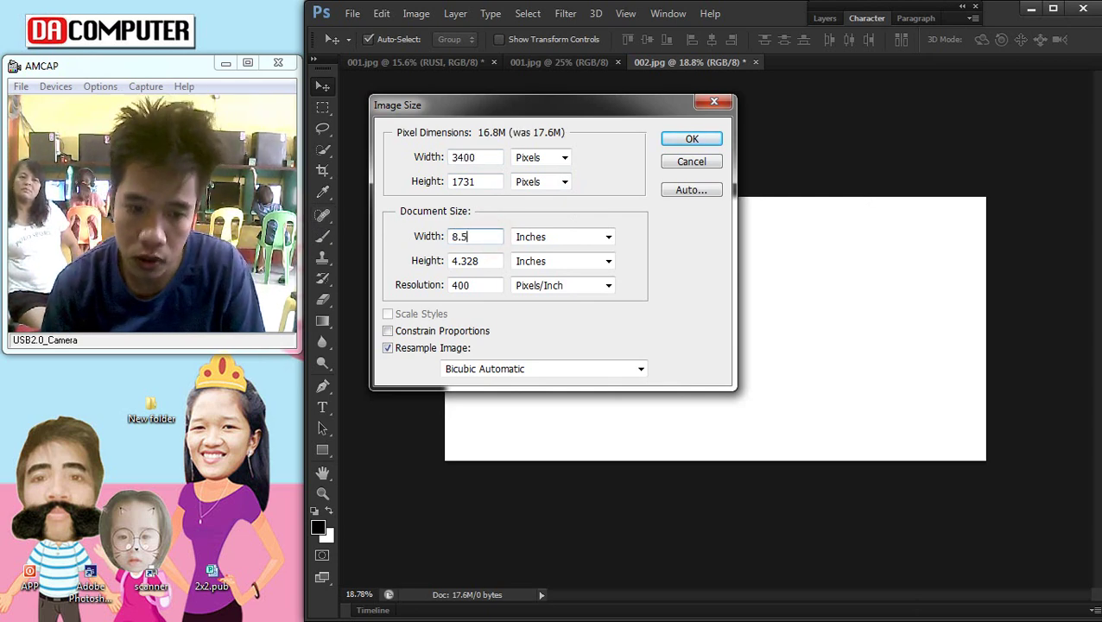
key(Tab)
text(11)
key(Return)
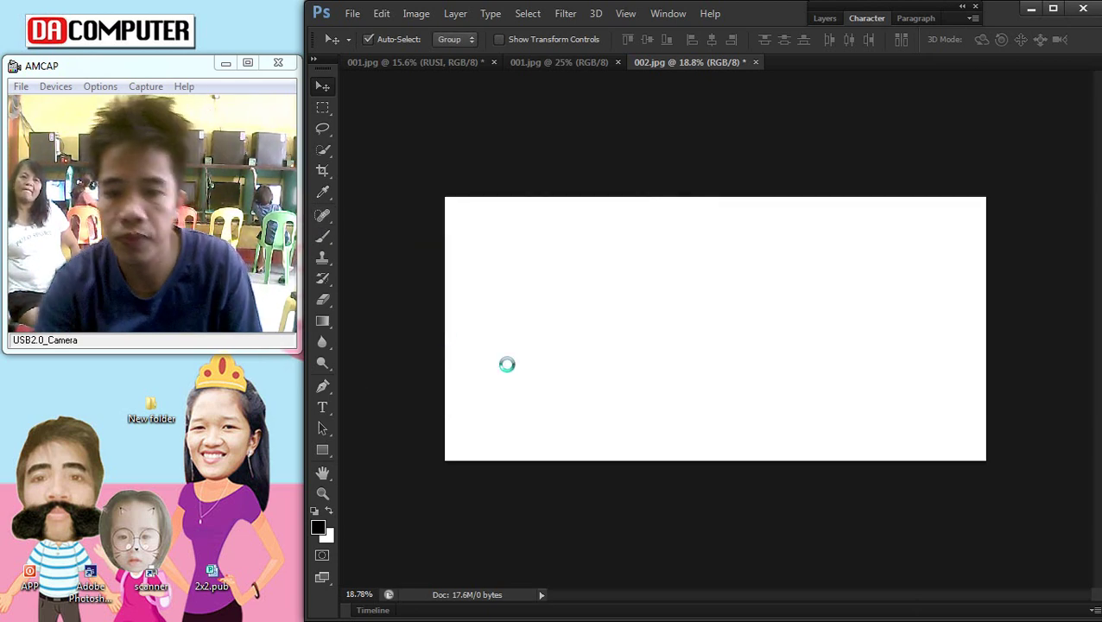
Step: Paste the AE13332 plate at the top of the page and scale it to fit
key(ctrl+v)
mouse_move(760, 406)
mouse_down()
mouse_move(728, 336)
mouse_move(730, 263)
mouse_up()
key(ctrl+t)
drag(855, 300, 842, 296)
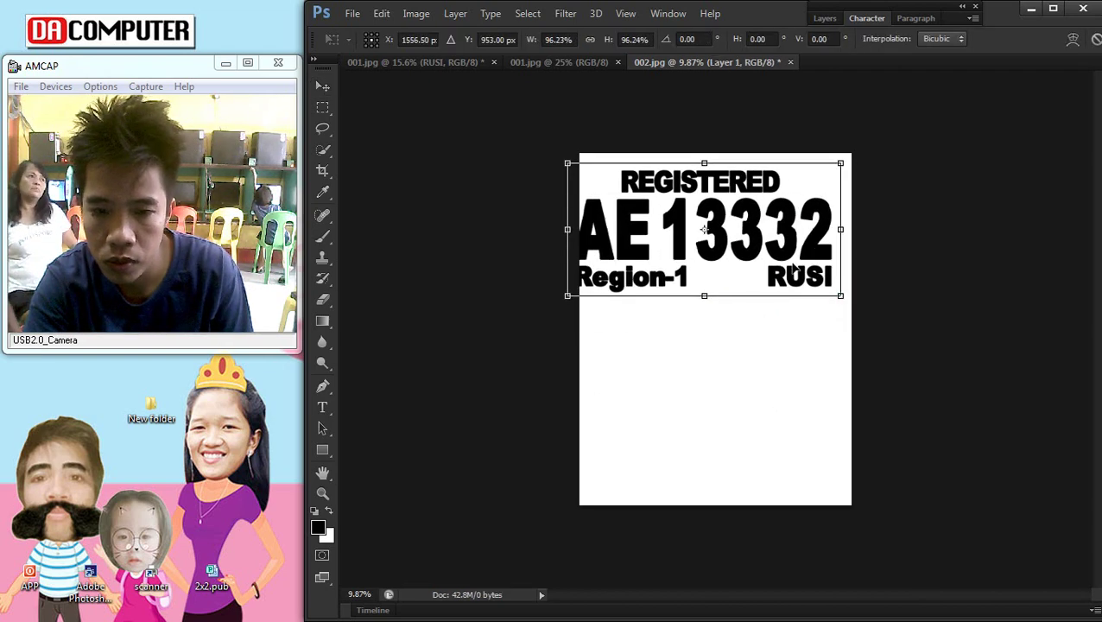
drag(787, 263, 797, 264)
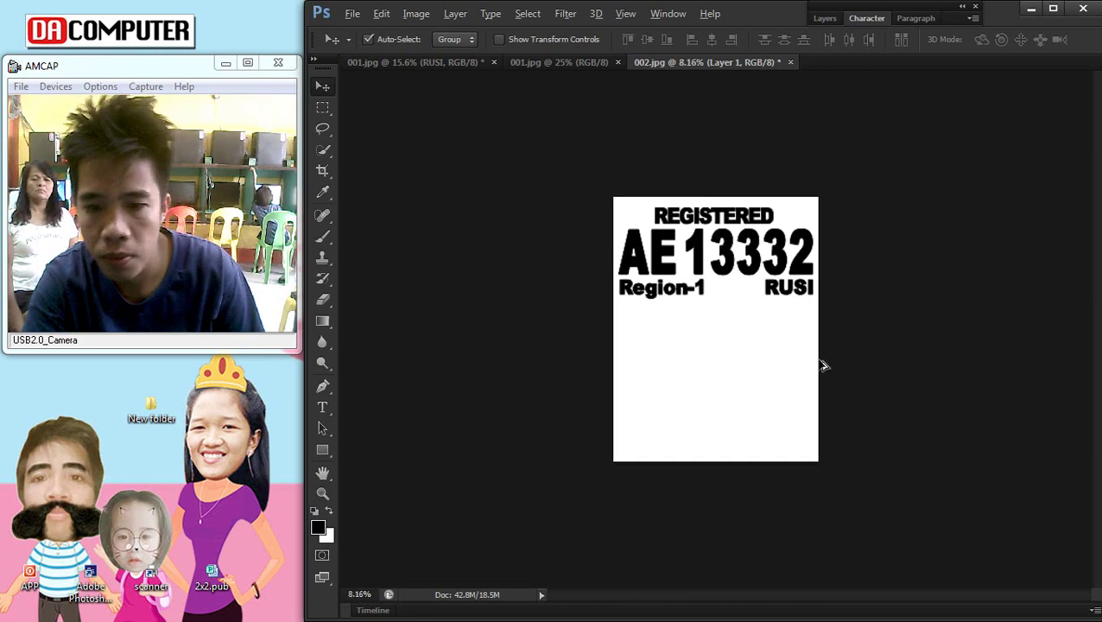
key(alt+Tab)
mouse_move(868, 246)
mouse_down()
mouse_move(343, 274)
mouse_move(349, 30)
mouse_up()
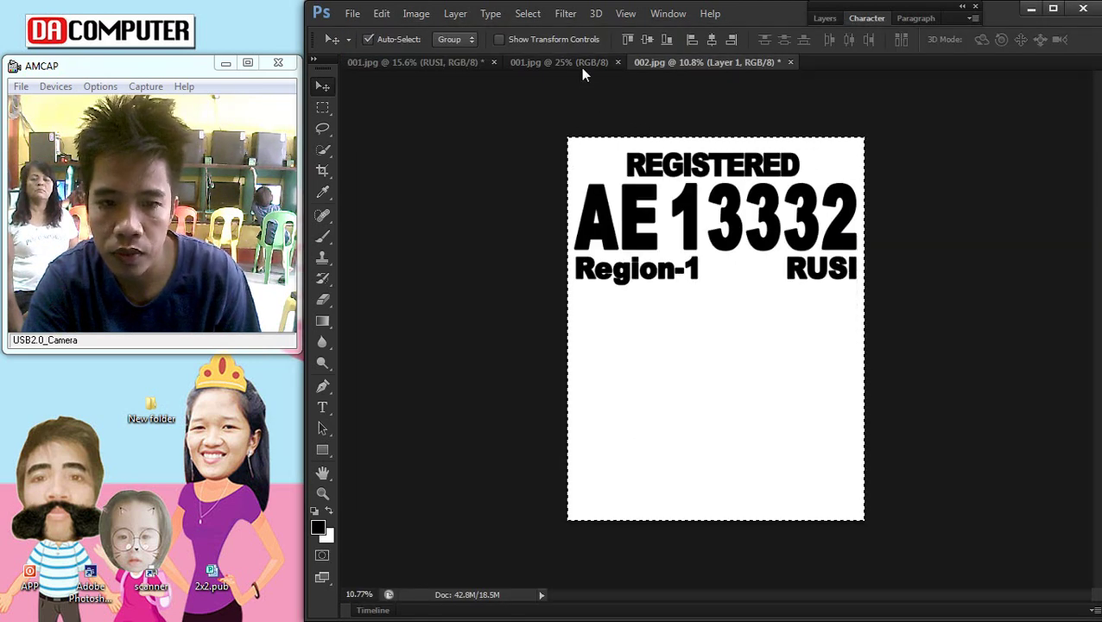
click(582, 65)
drag(628, 126, 750, 281)
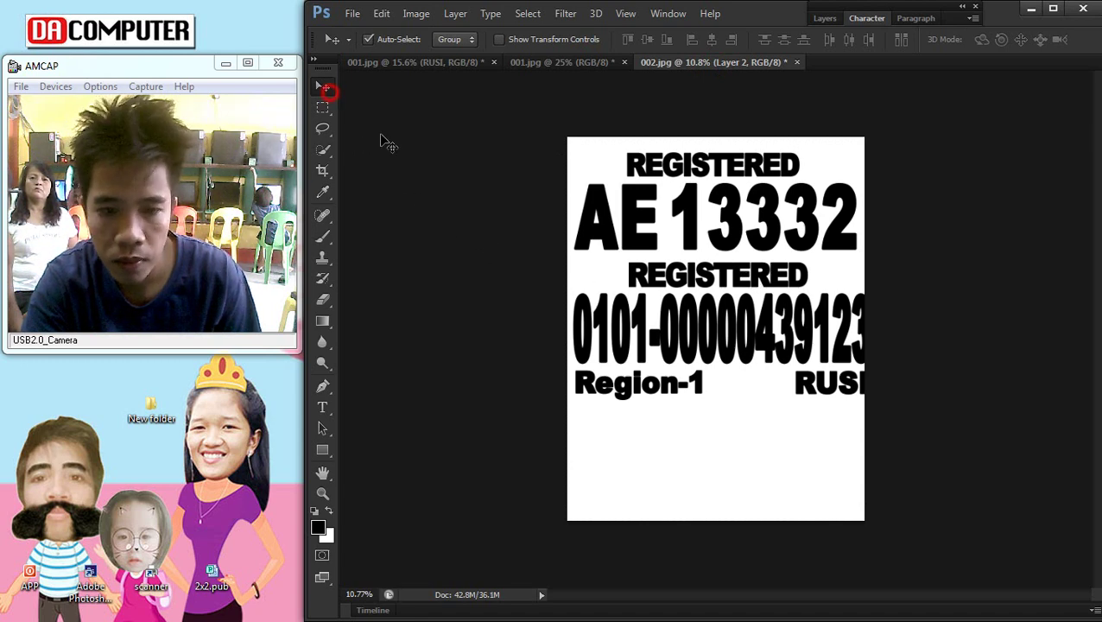
drag(707, 343, 706, 393)
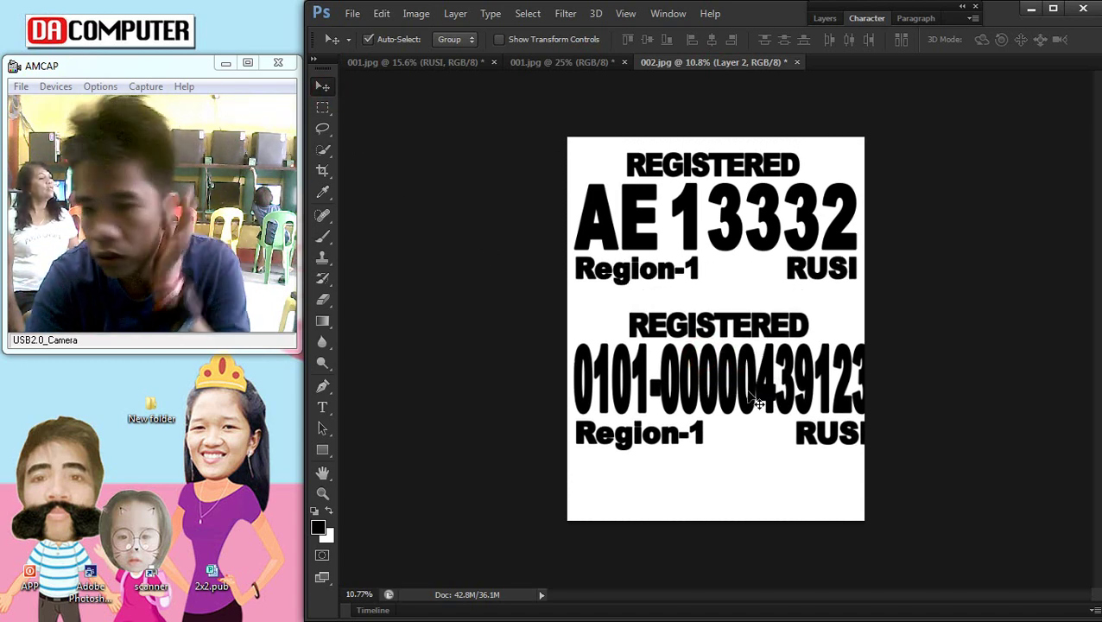
key(ctrl+t)
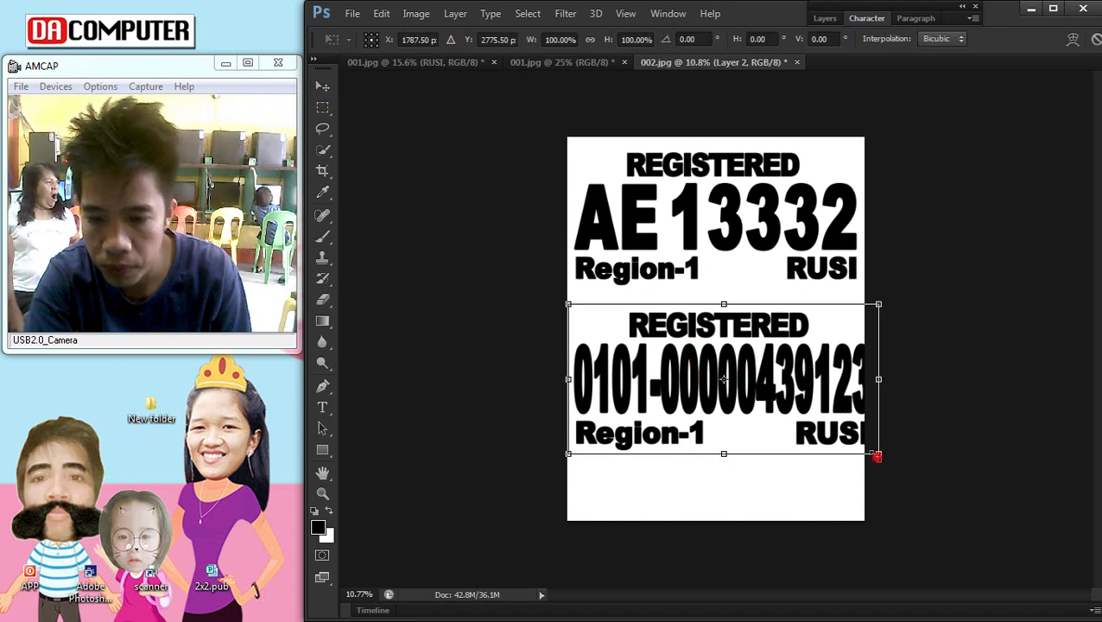
drag(876, 456, 848, 439)
drag(759, 363, 760, 361)
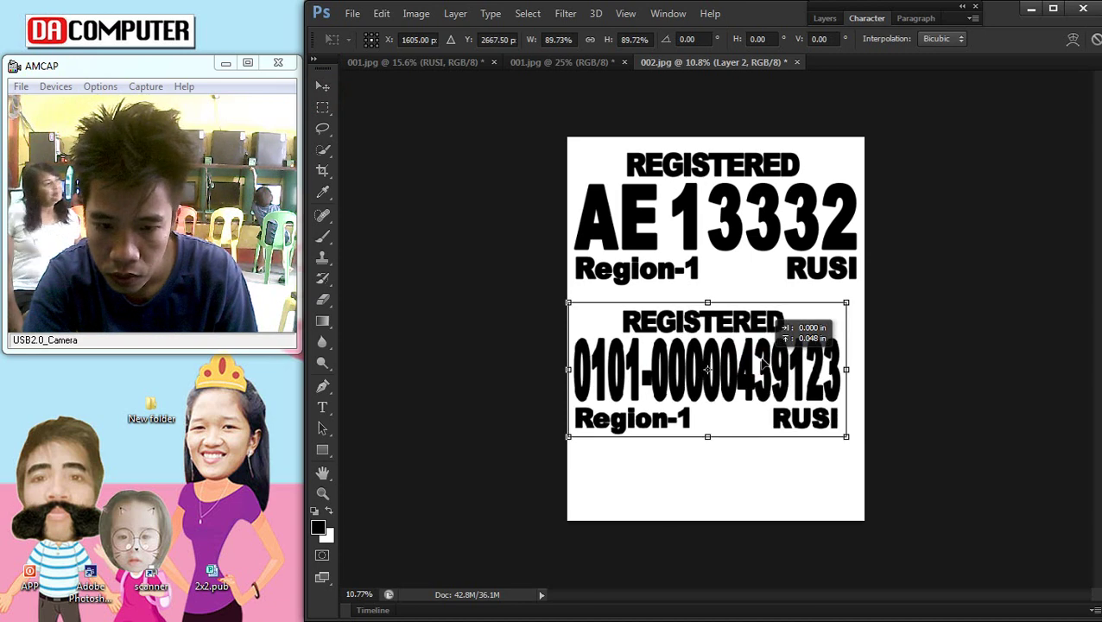
drag(852, 361, 864, 367)
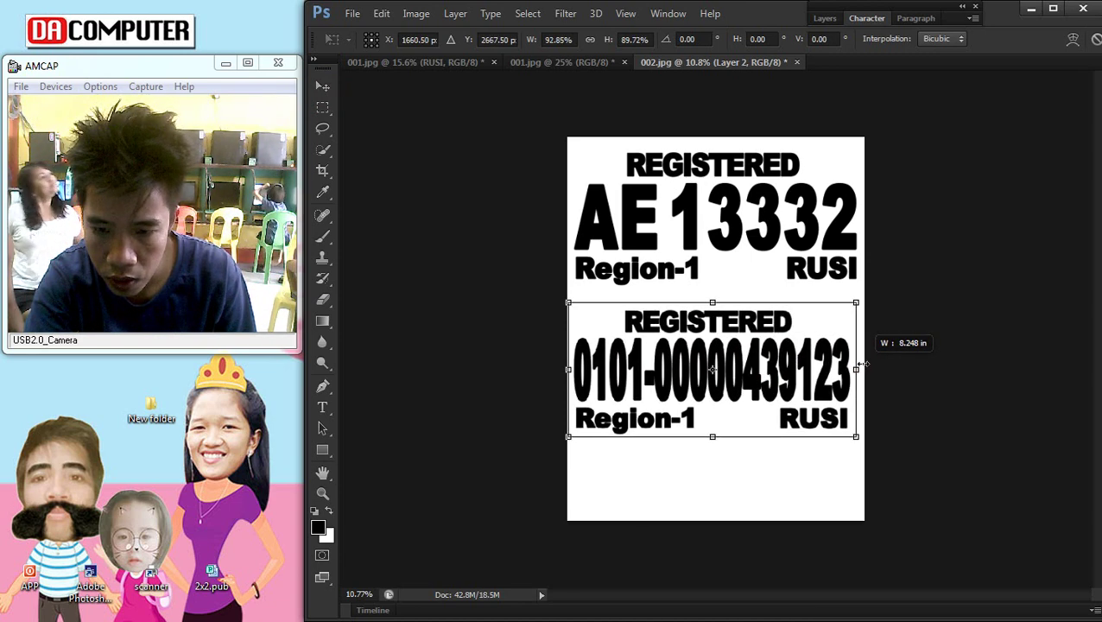
key(Return)
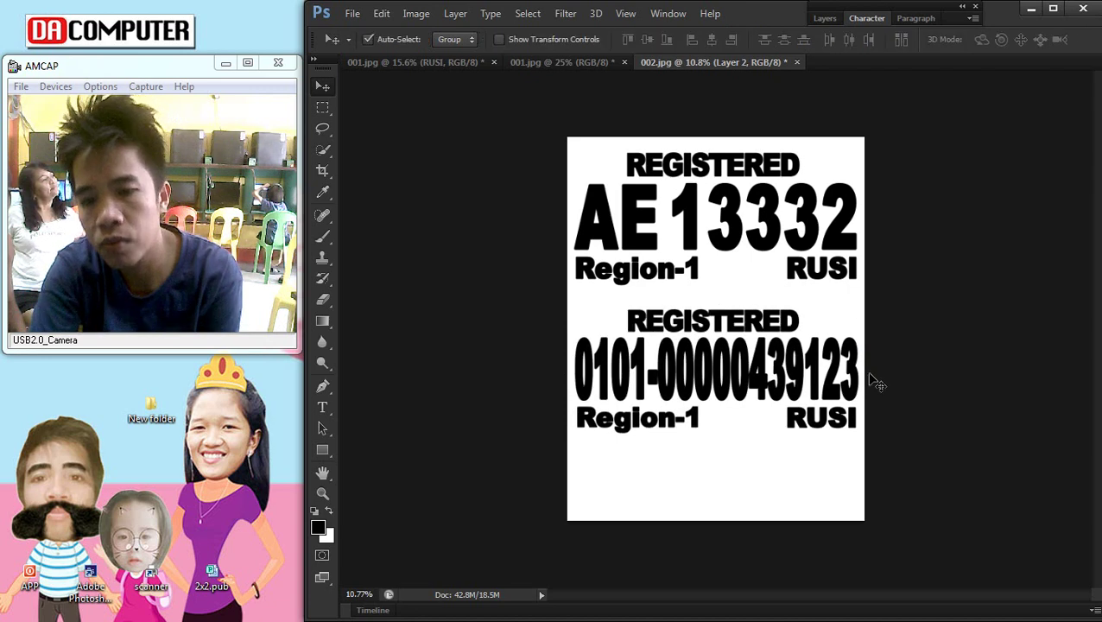
Step: Scale both plates down slightly together and centre them on the page
scroll(898, 424, down, 2)
scroll(899, 424, up, 1)
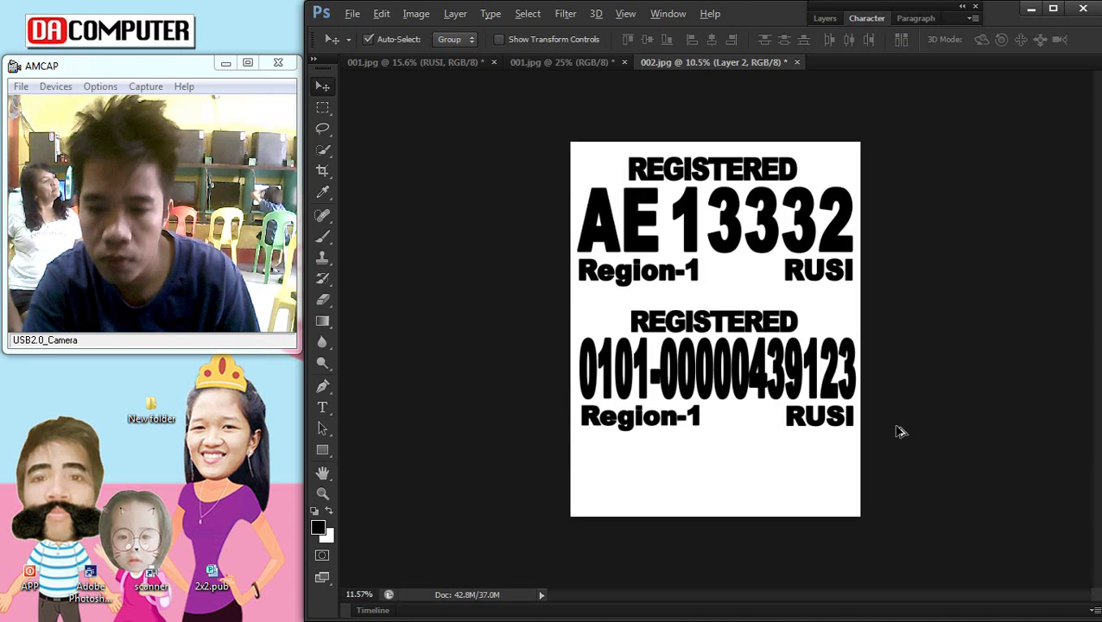
scroll(898, 424, up, 1)
mouse_move(903, 440)
mouse_down()
mouse_move(717, 235)
mouse_move(733, 246)
mouse_up()
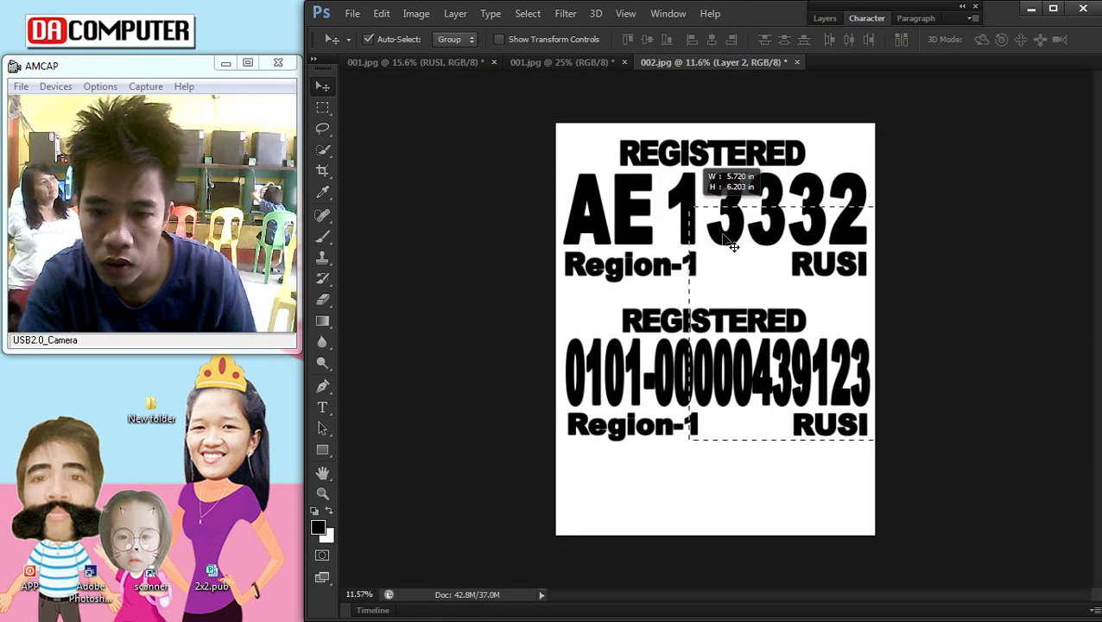
key(ctrl+t)
drag(876, 448, 870, 440)
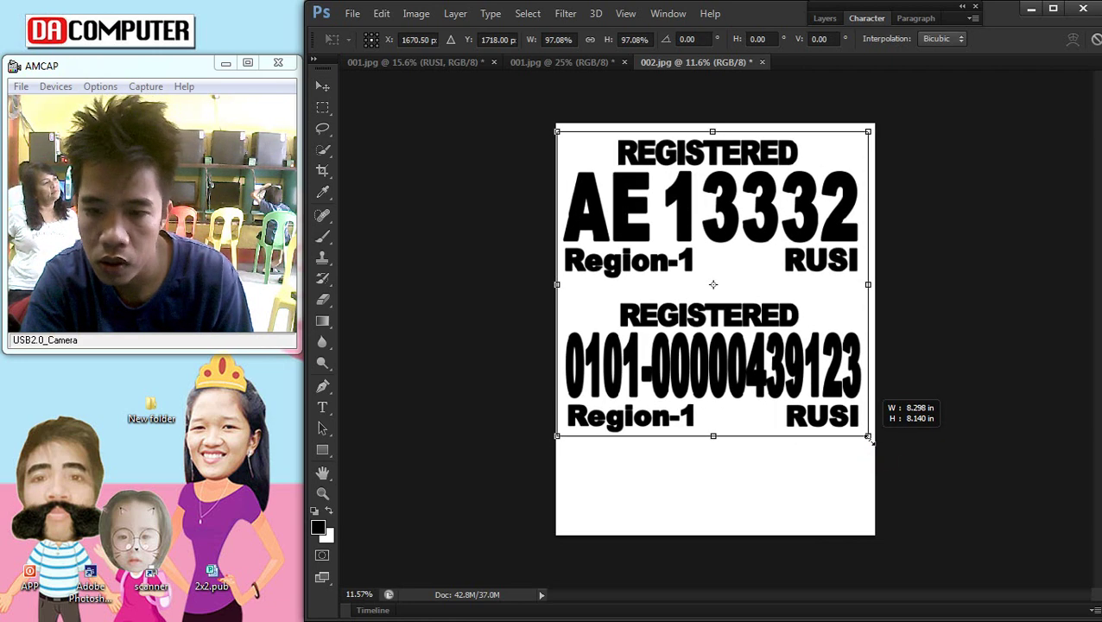
double_click(759, 220)
drag(758, 220, 764, 222)
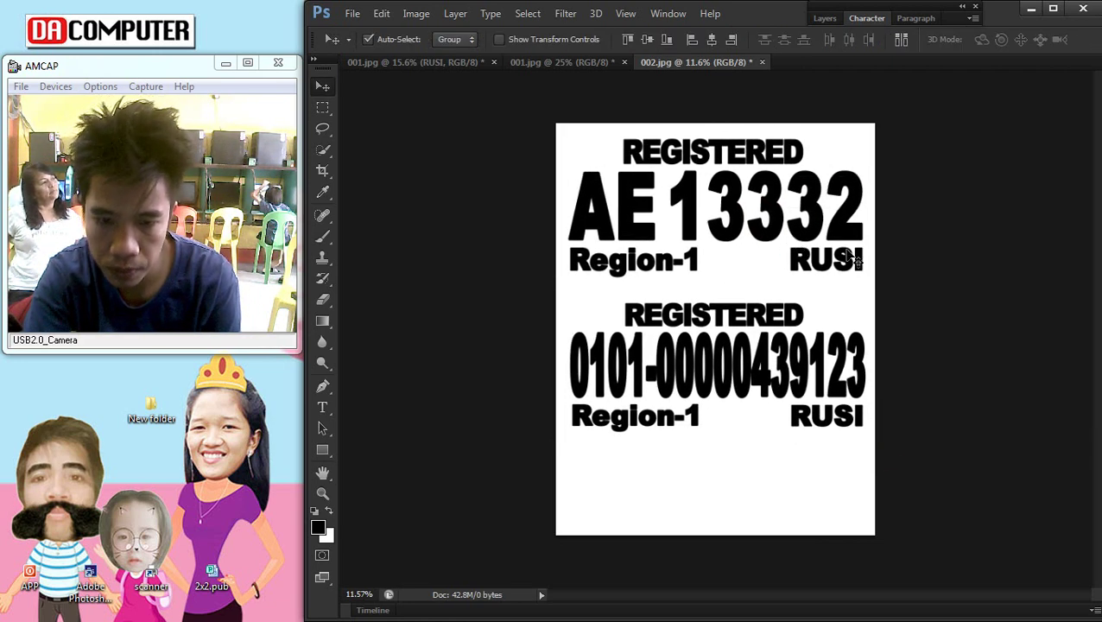
scroll(879, 343, down, 1)
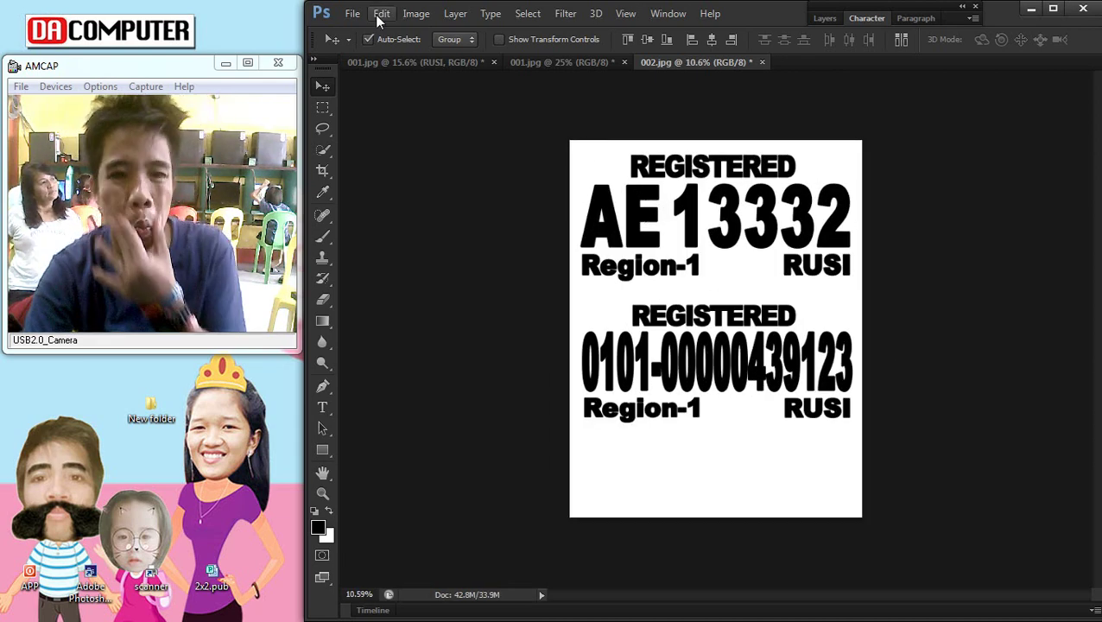
Step: Save the two-plate page as JPEG 002.jpg
click(352, 13)
click(381, 209)
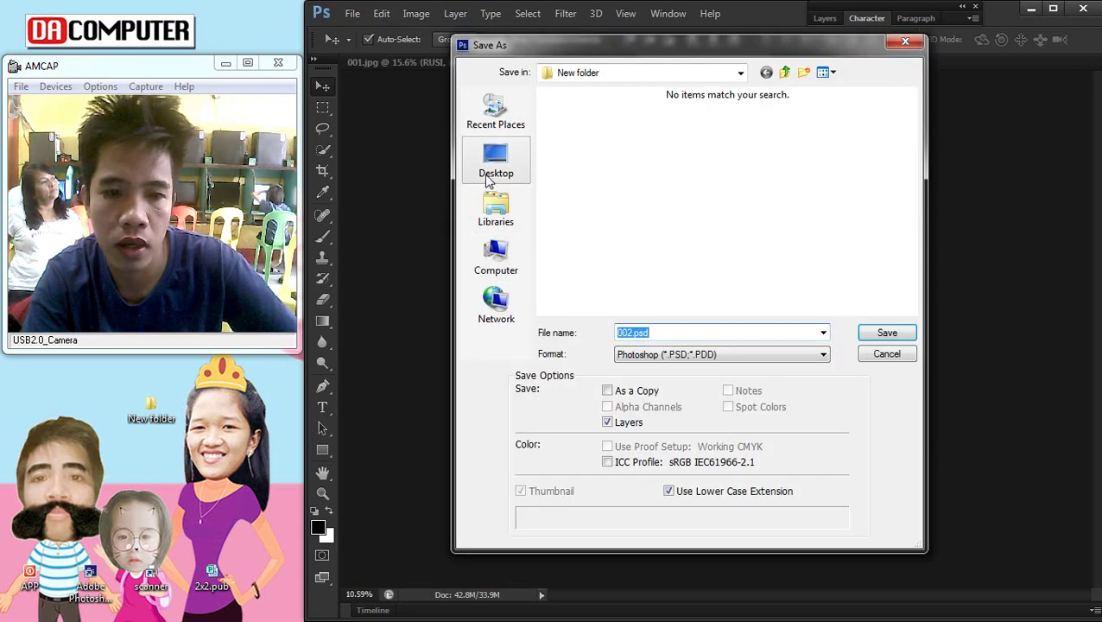
click(674, 354)
click(658, 464)
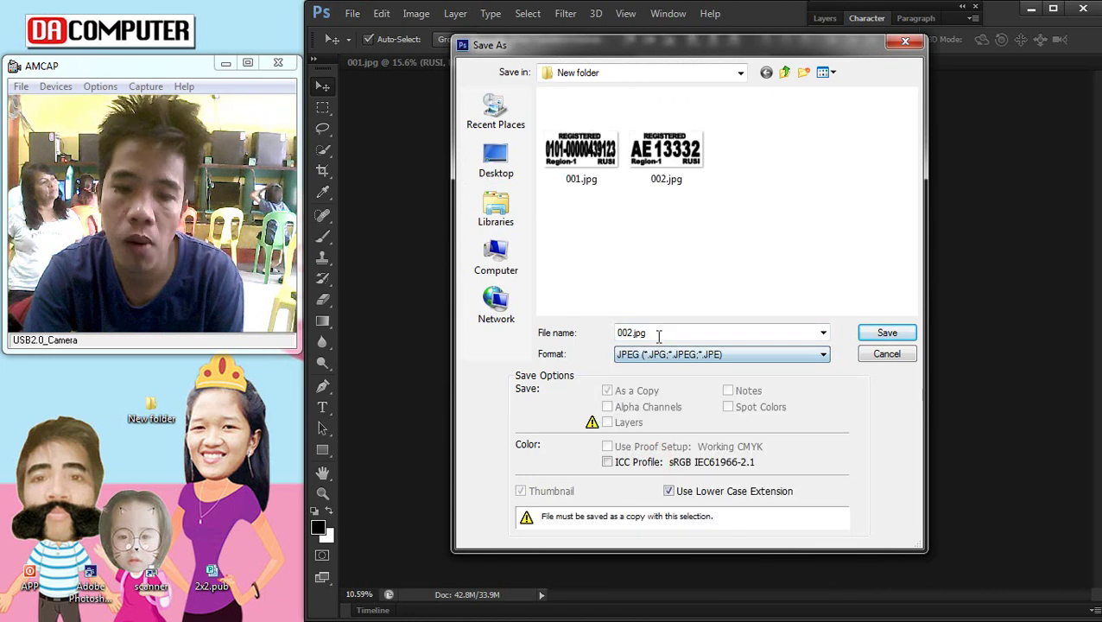
text(2)
key(Return)
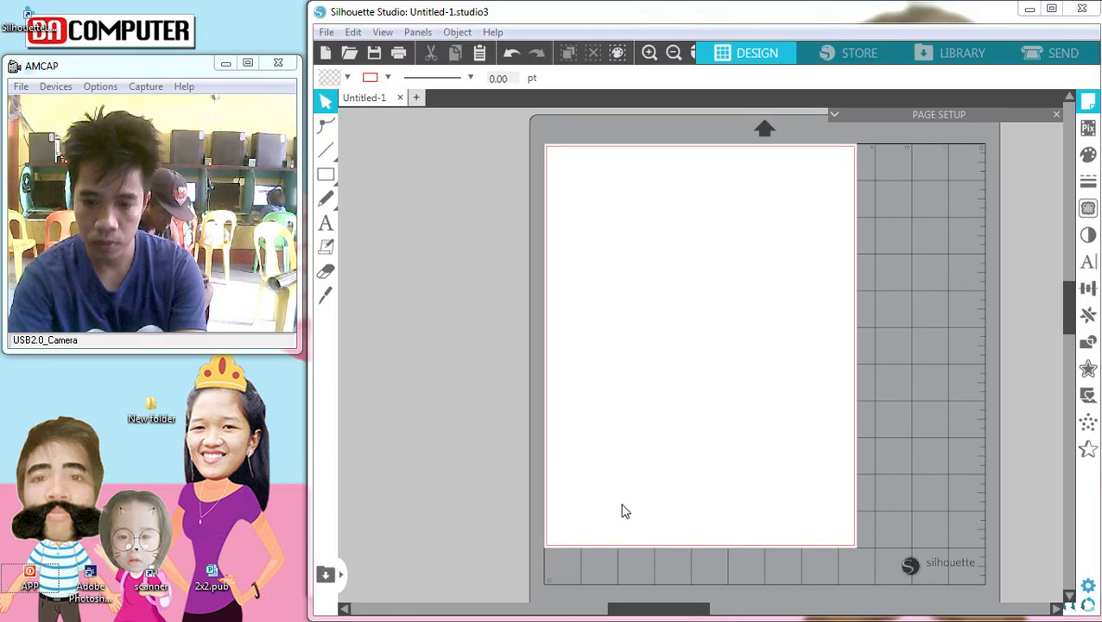
Step: Drag 001.jpg from Desktop\New folder onto the Silhouette Studio Untitled-1 page
key(super+e)
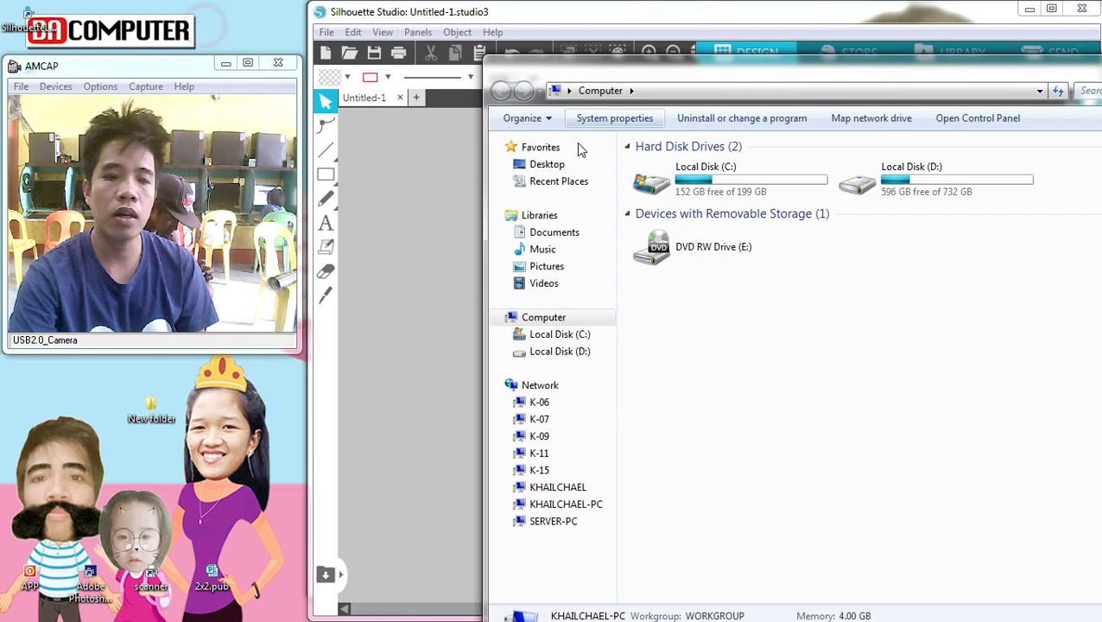
click(534, 166)
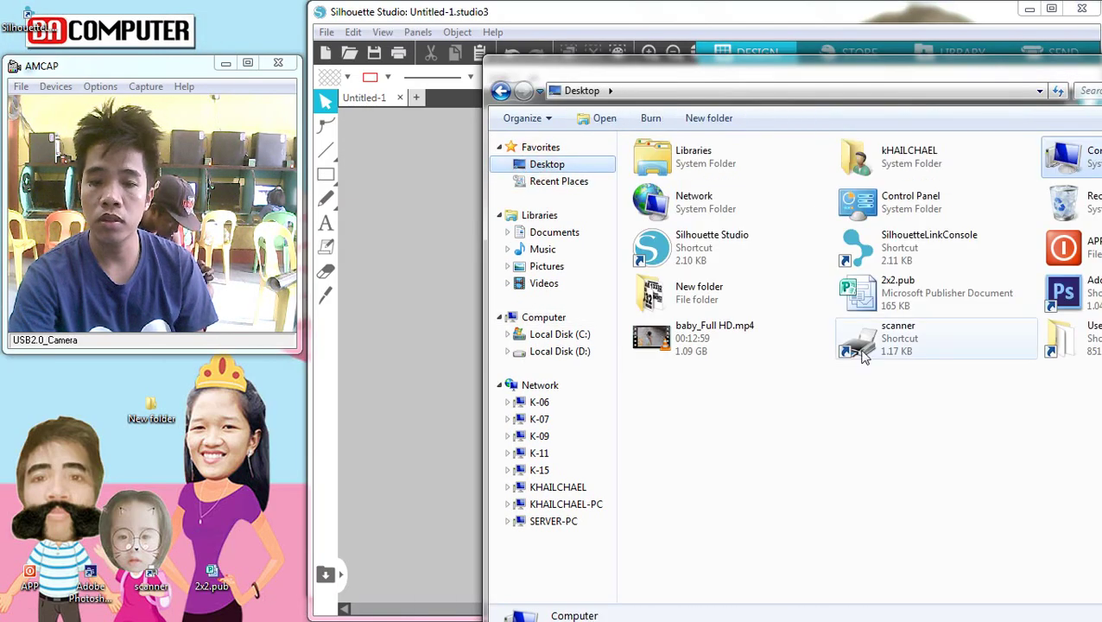
double_click(689, 291)
mouse_move(769, 205)
mouse_down()
mouse_move(426, 259)
mouse_move(450, 280)
mouse_up()
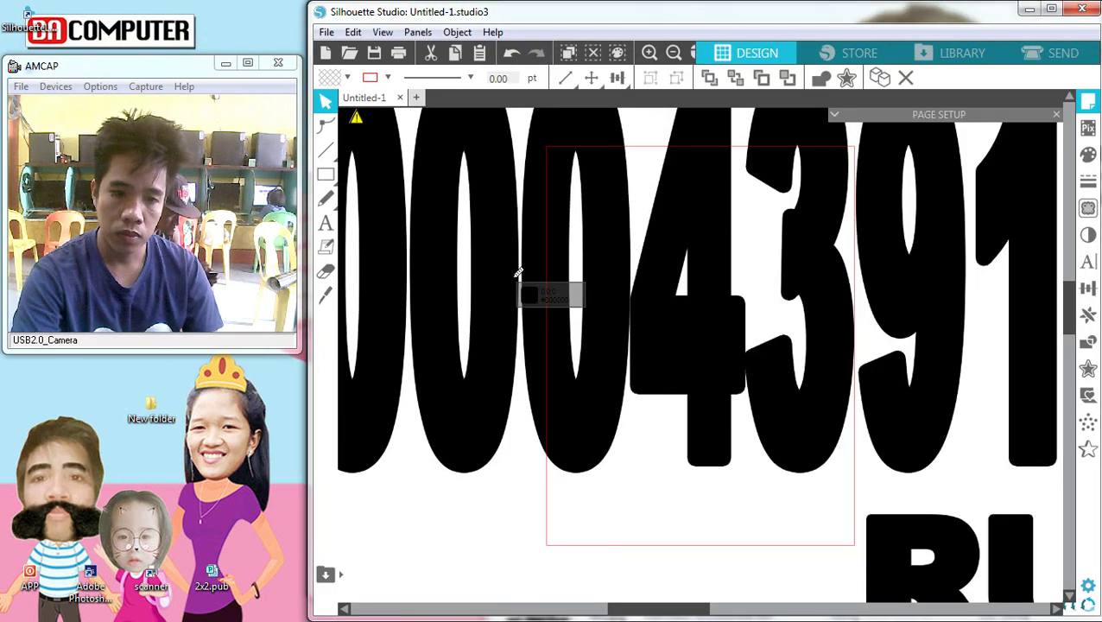
scroll(518, 272, down, 2)
scroll(483, 259, down, 2)
scroll(449, 246, down, 2)
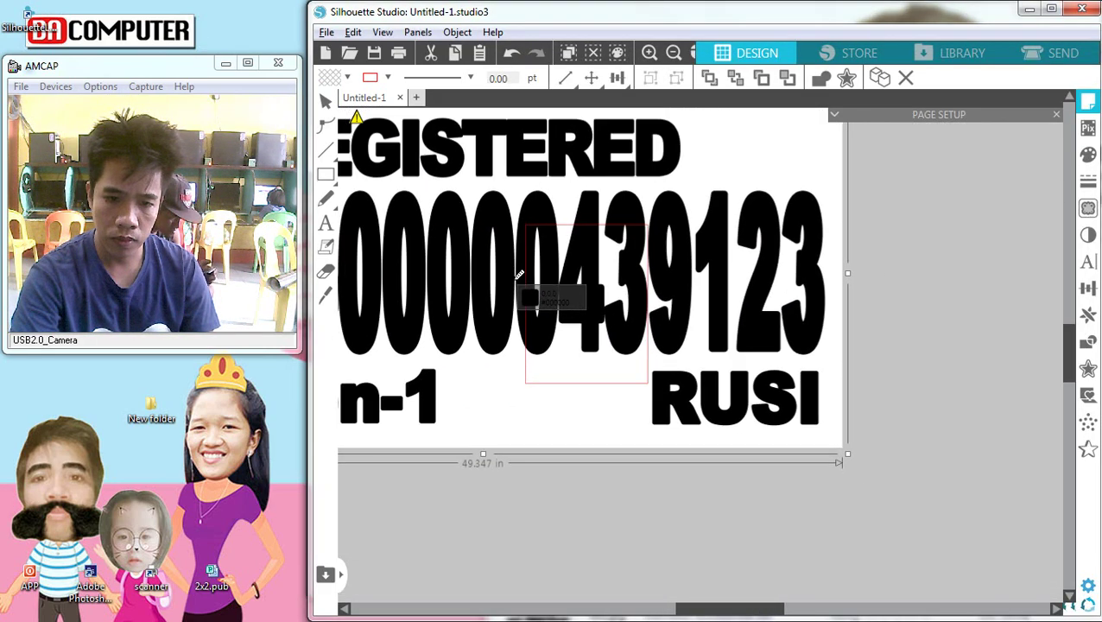
scroll(426, 237, down, 2)
drag(426, 237, 579, 247)
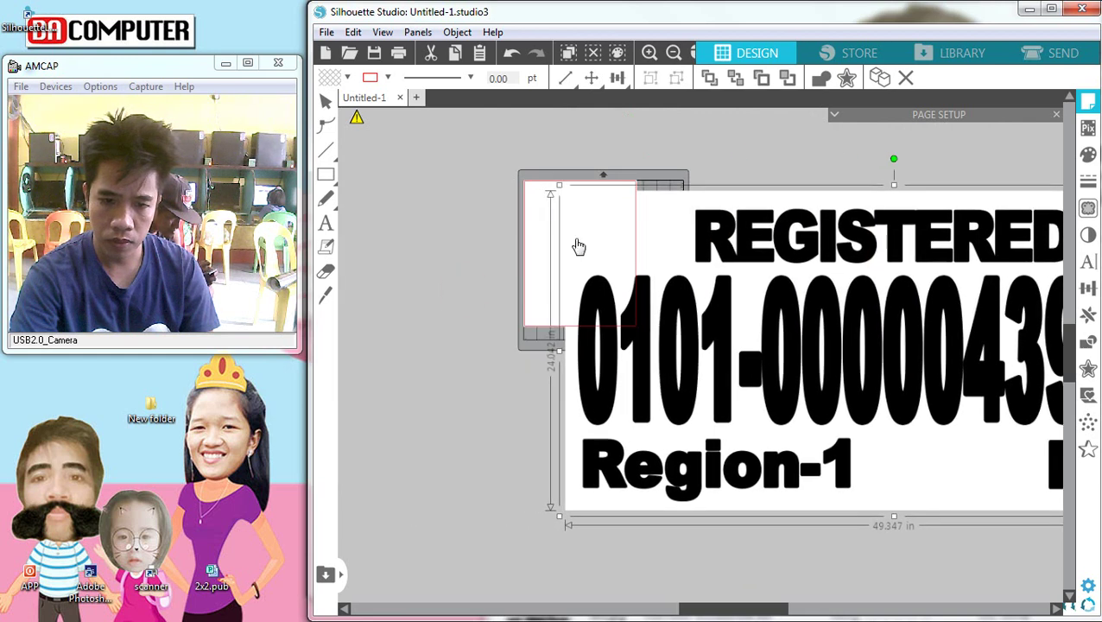
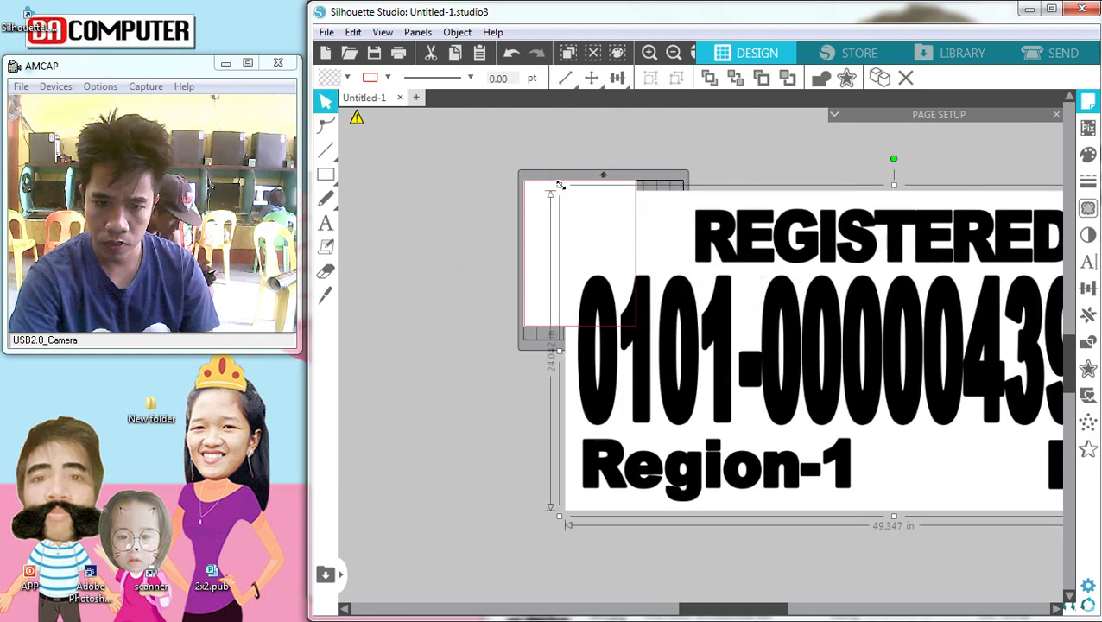
Step: Undo the oversized enlargement, rotate the plate 90° onto the mat, then delete it
drag(872, 356, 942, 376)
key(ctrl+z)
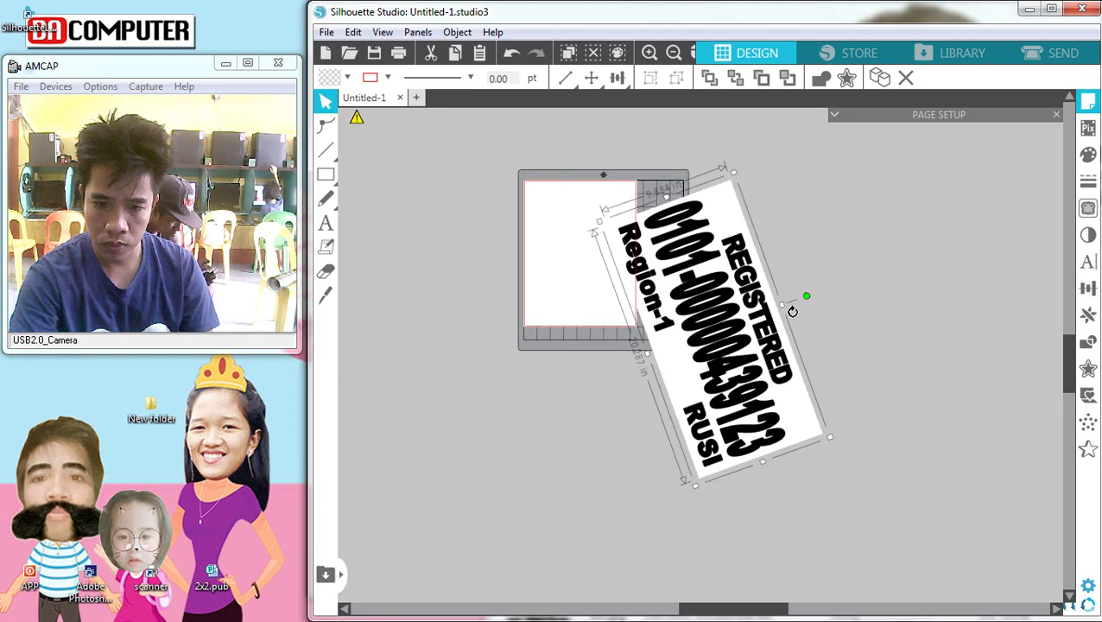
drag(714, 233, 812, 320)
drag(736, 350, 626, 344)
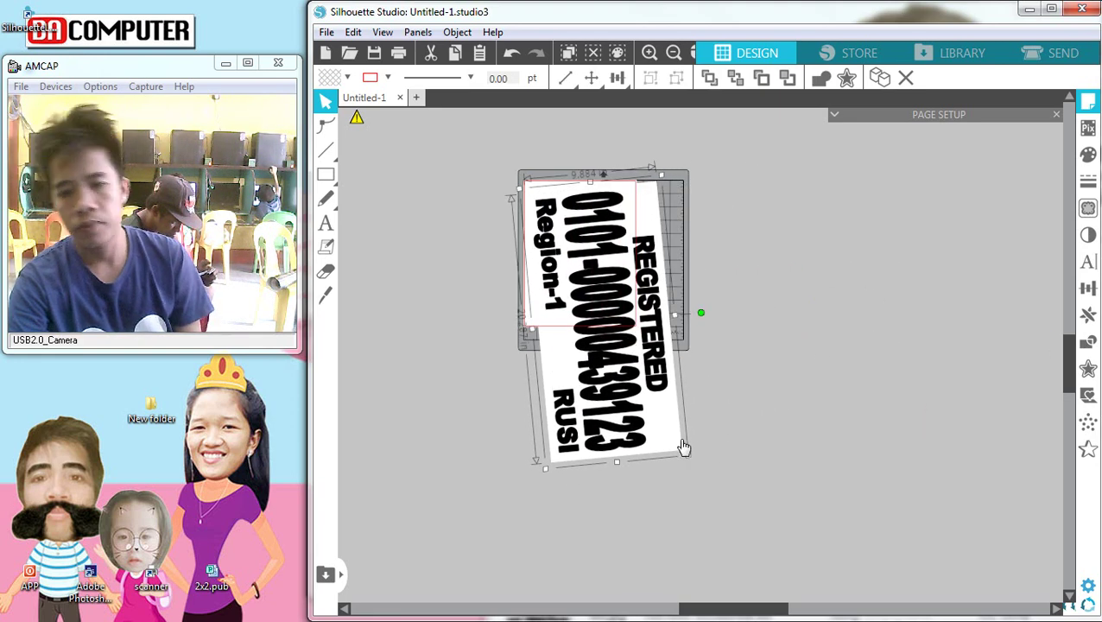
key(Delete)
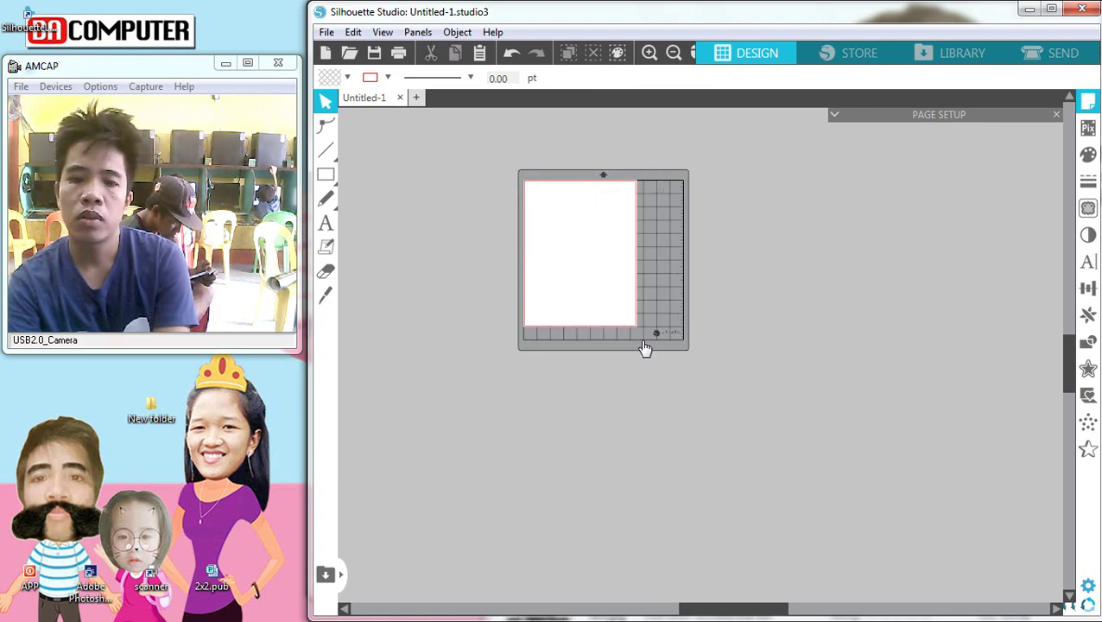
Step: Minimize Silhouette Studio, select the two-plate image 66.jpg in New folder, then switch to Photoshop
click(1028, 9)
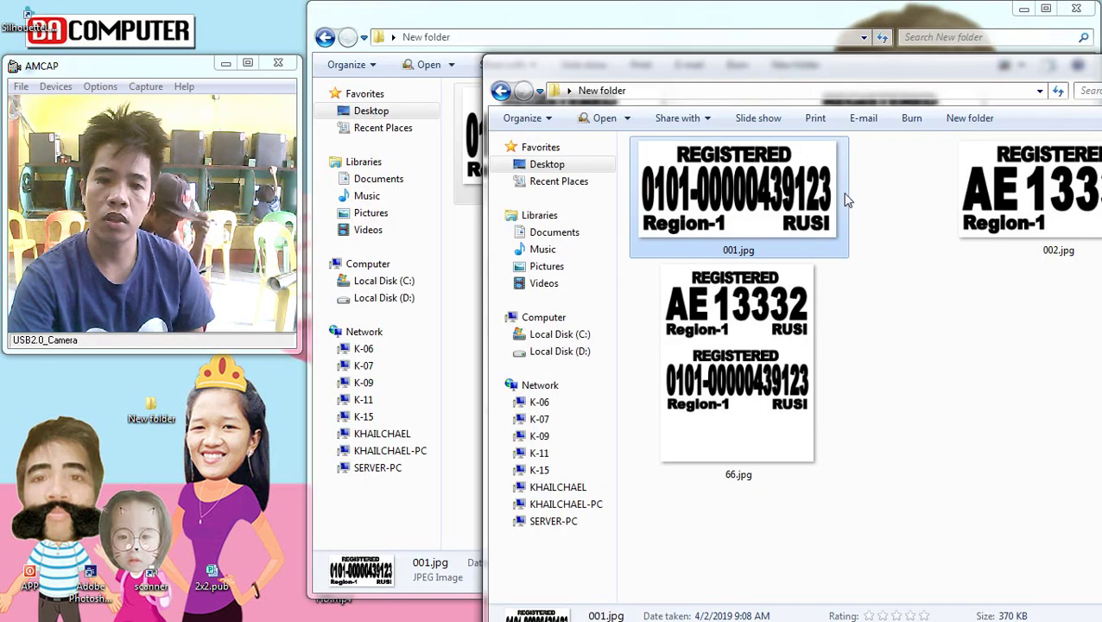
right_click(748, 225)
mouse_move(797, 347)
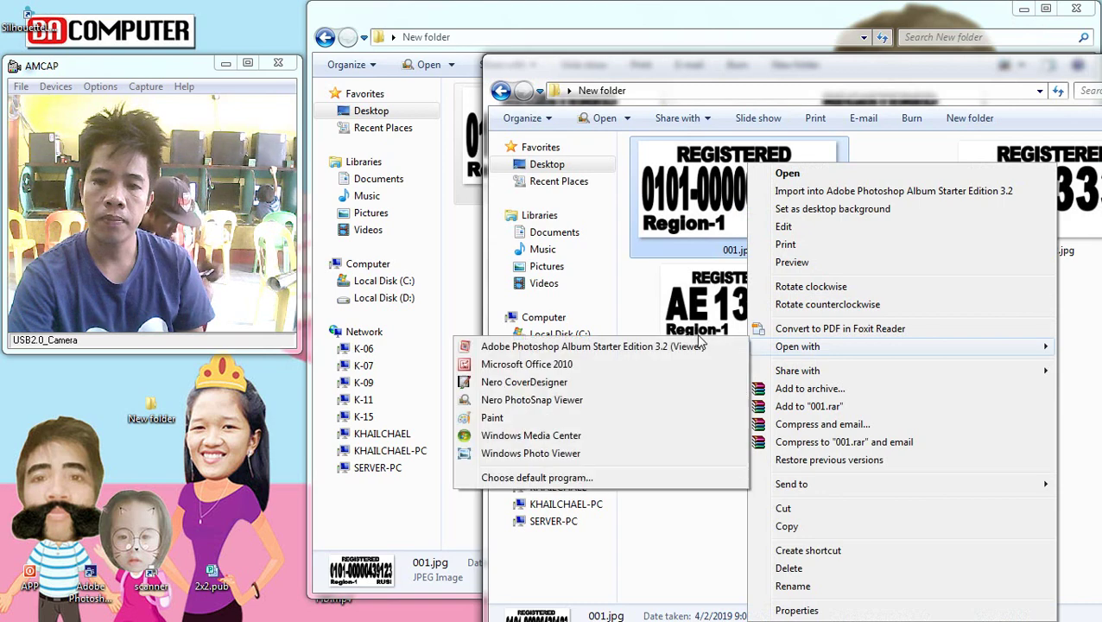
click(701, 316)
right_click(720, 313)
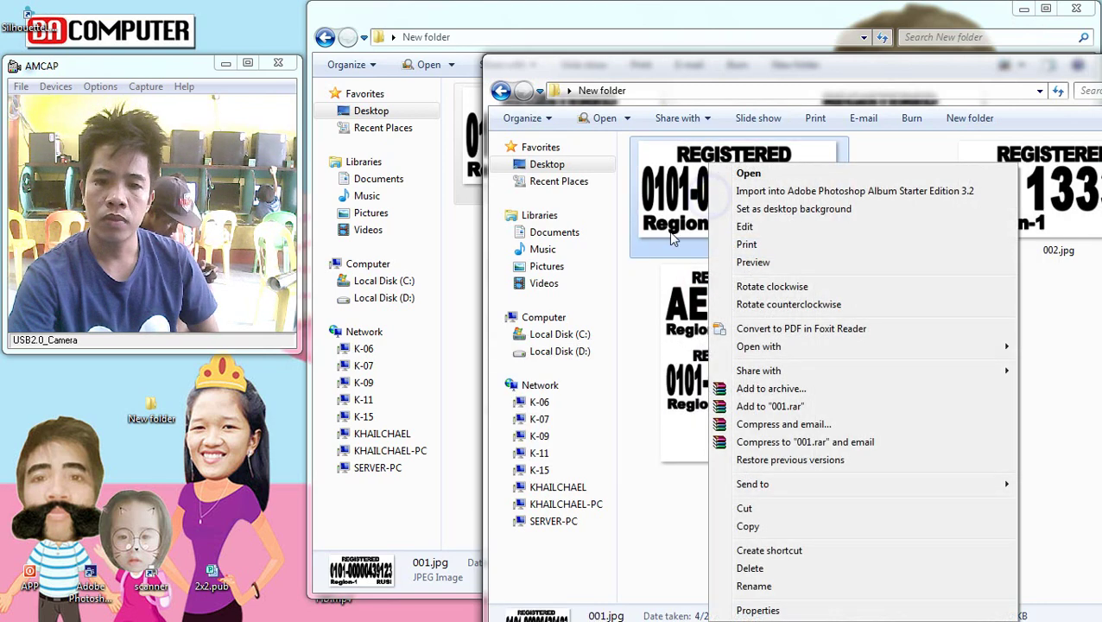
click(678, 332)
right_click(716, 320)
click(683, 324)
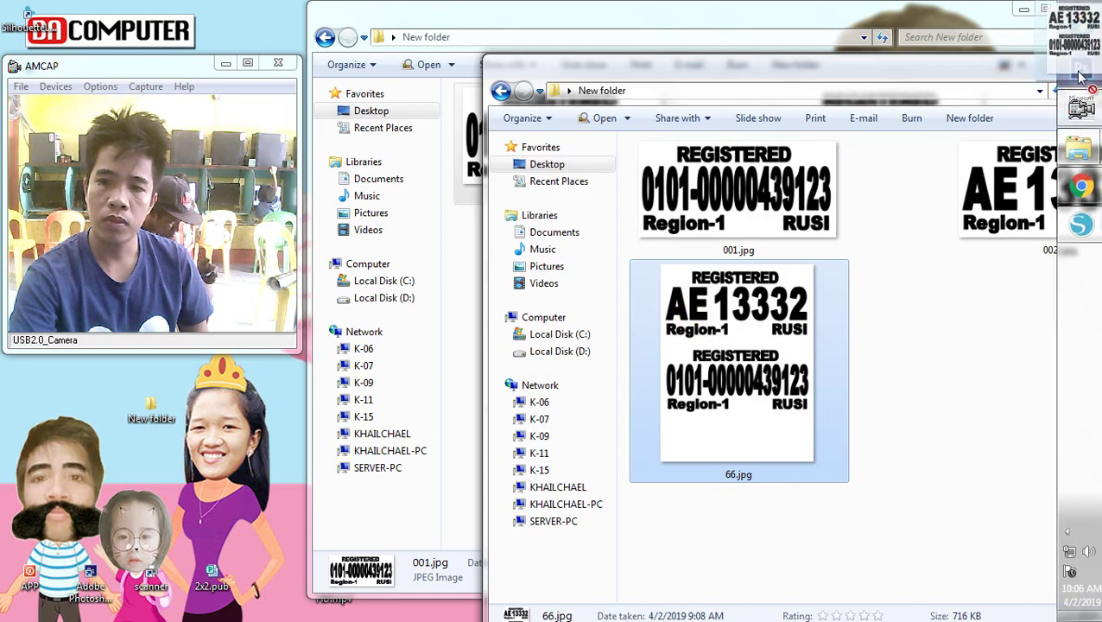
click(1078, 86)
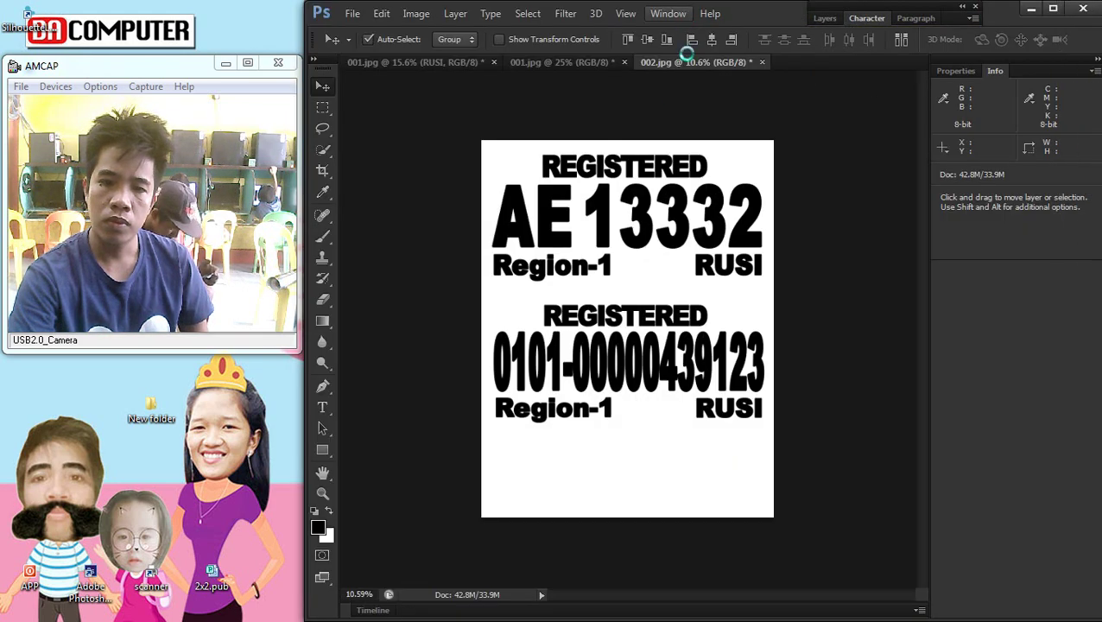
Step: Erase the lower plate with a rectangular selection and save the sheet as 1.jpg
click(322, 107)
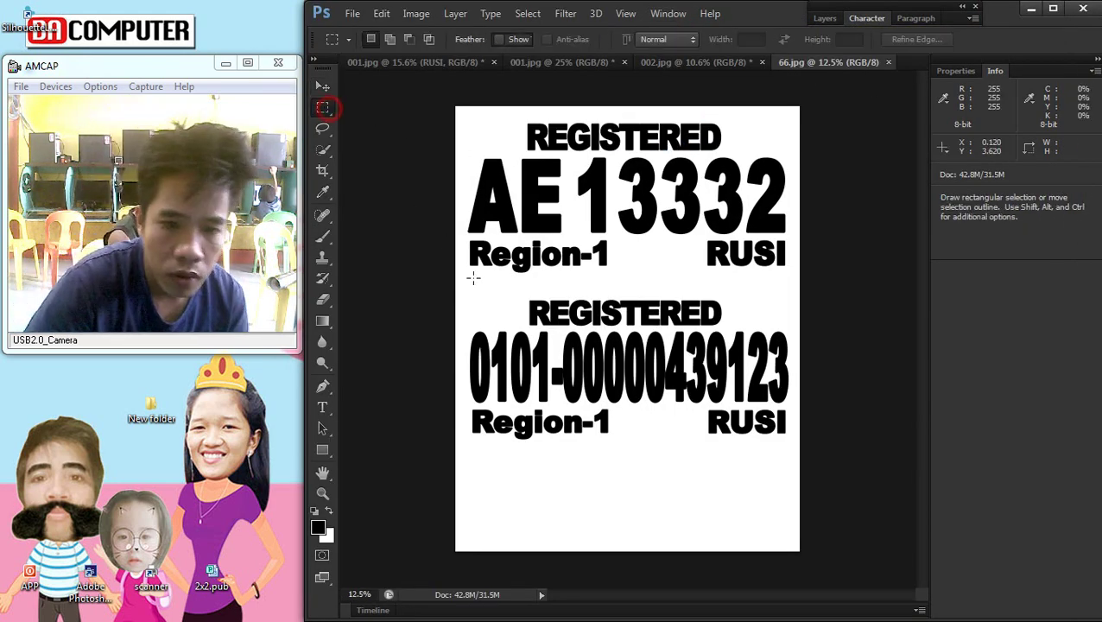
drag(444, 295, 832, 455)
key(BackSpace)
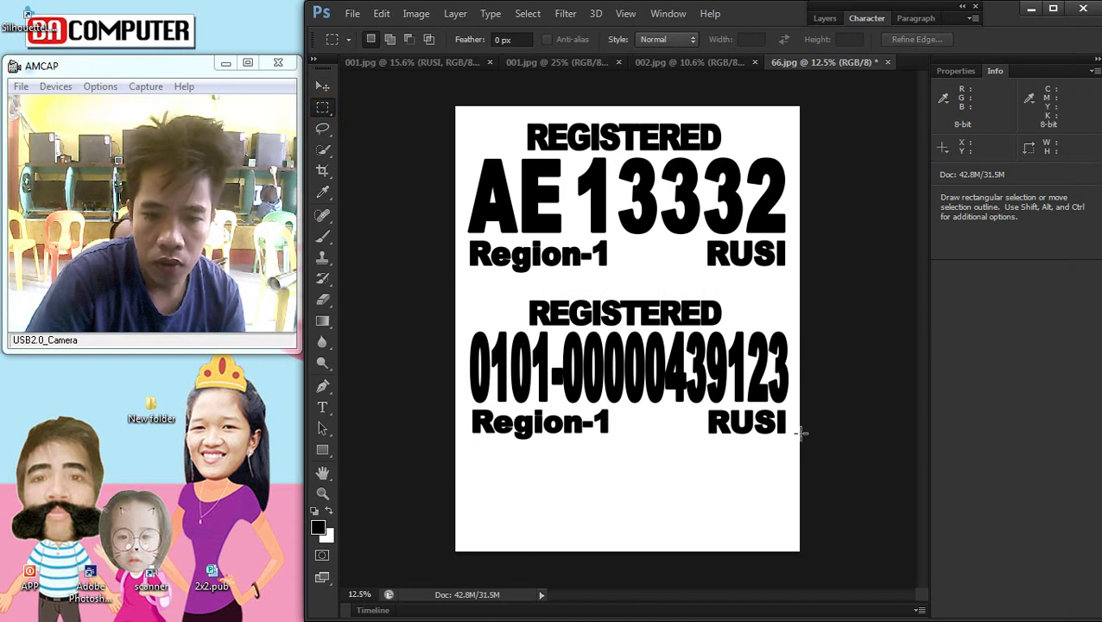
key(ctrl+d)
click(354, 14)
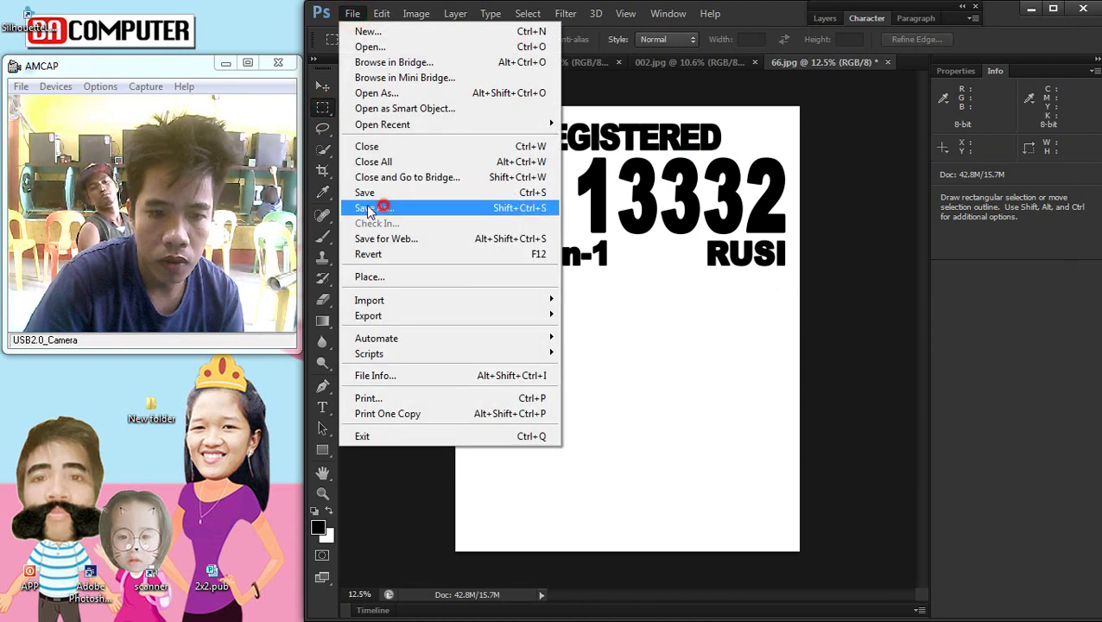
click(363, 209)
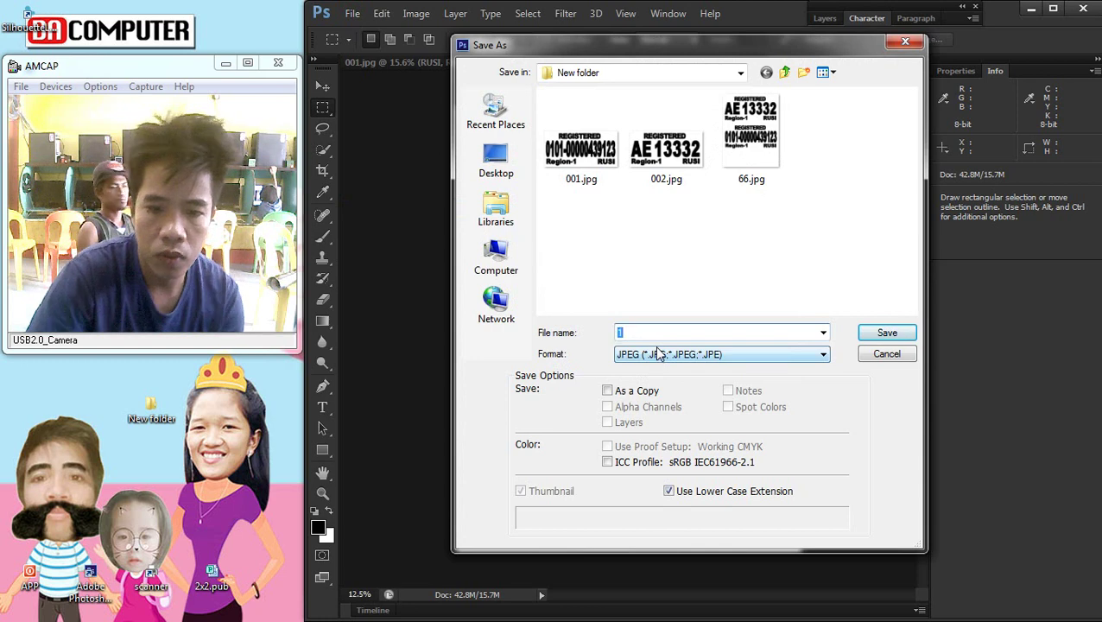
key(Return)
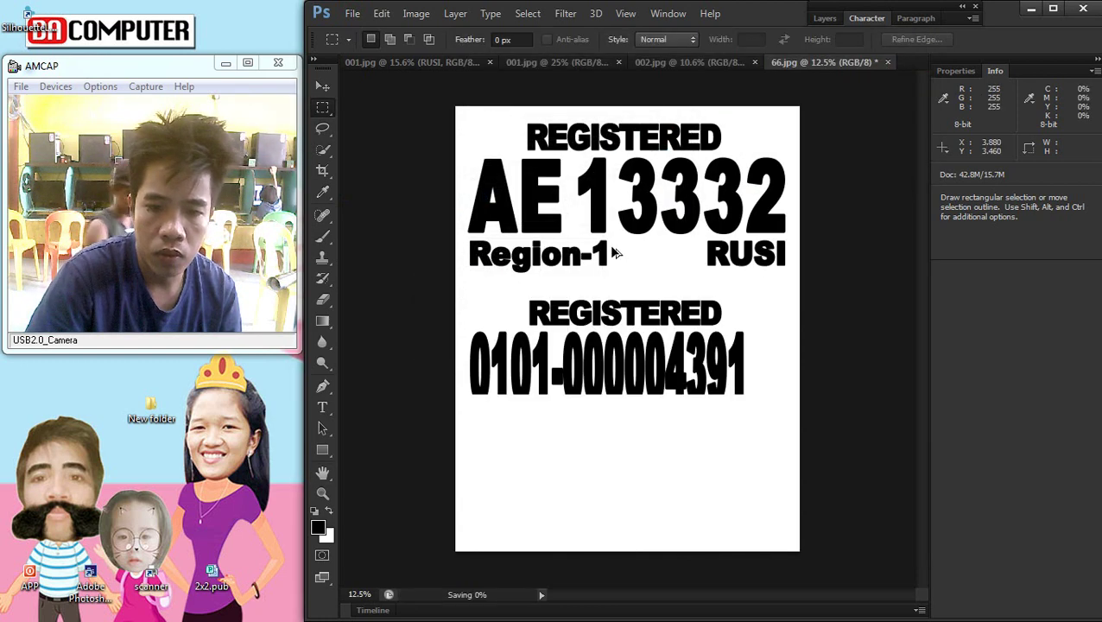
Step: Restore and re-erase the lower plate, then select the top plate area
key(ctrl+z)
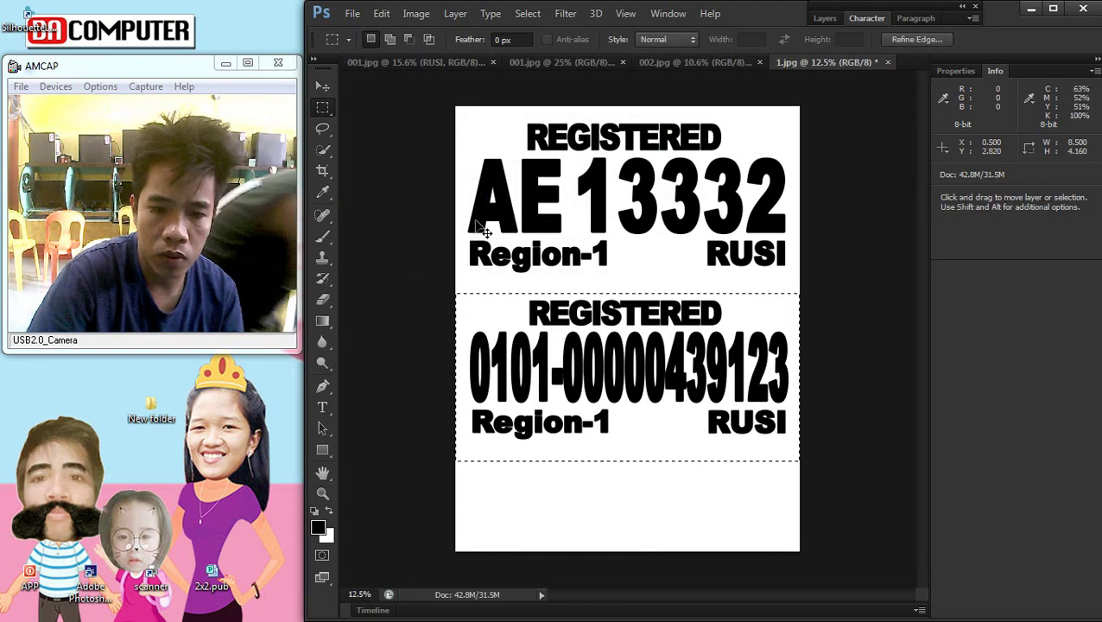
key(Delete)
key(ctrl+d)
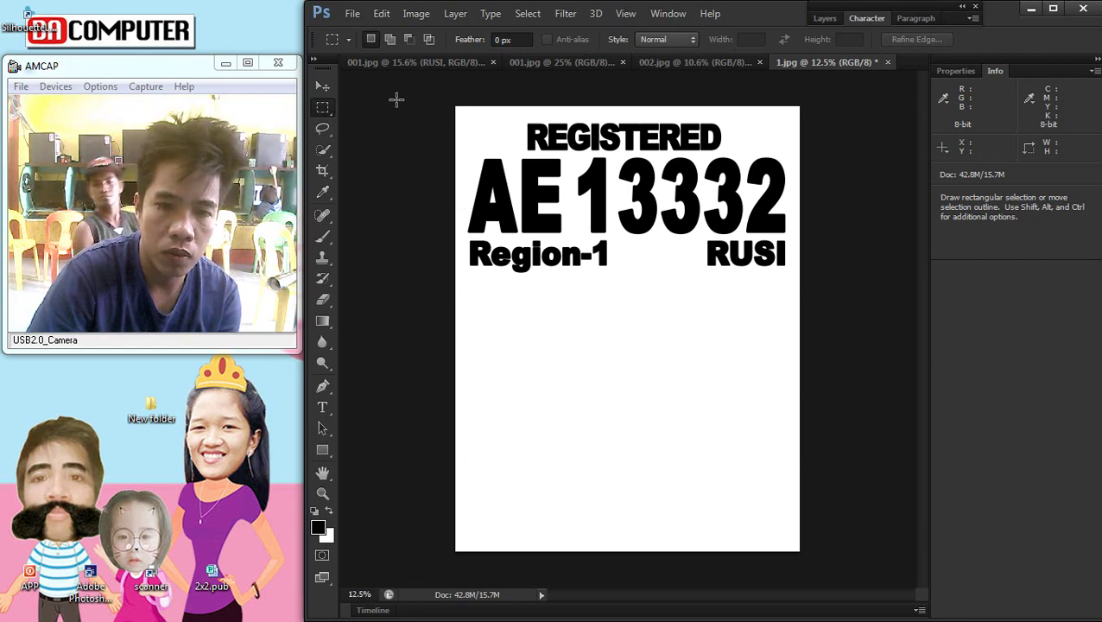
drag(448, 113, 842, 300)
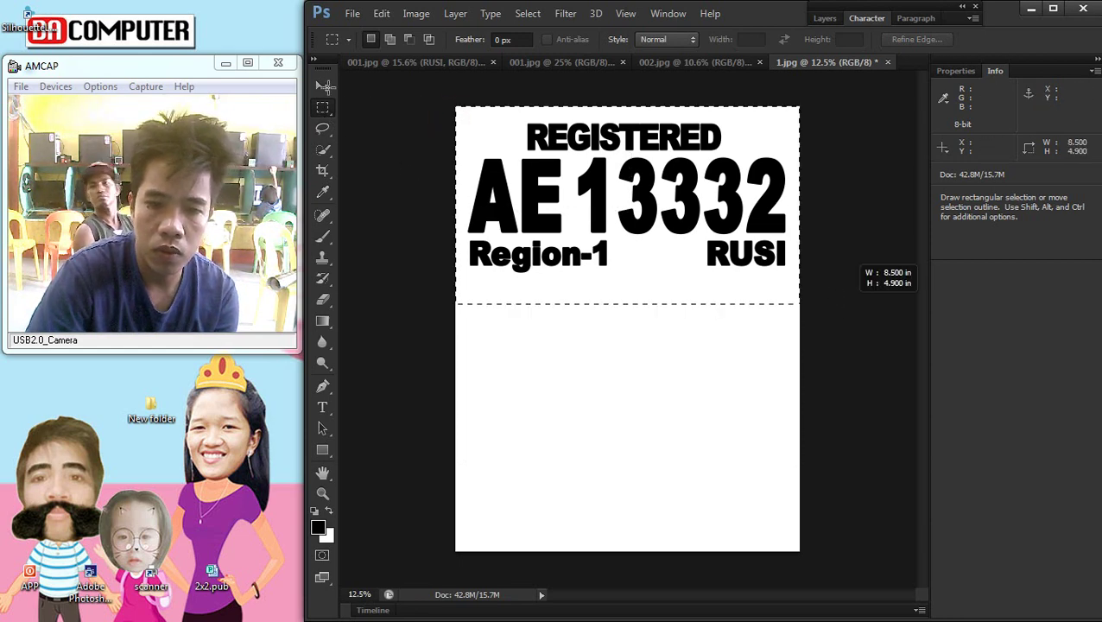
key(Delete)
click(643, 169)
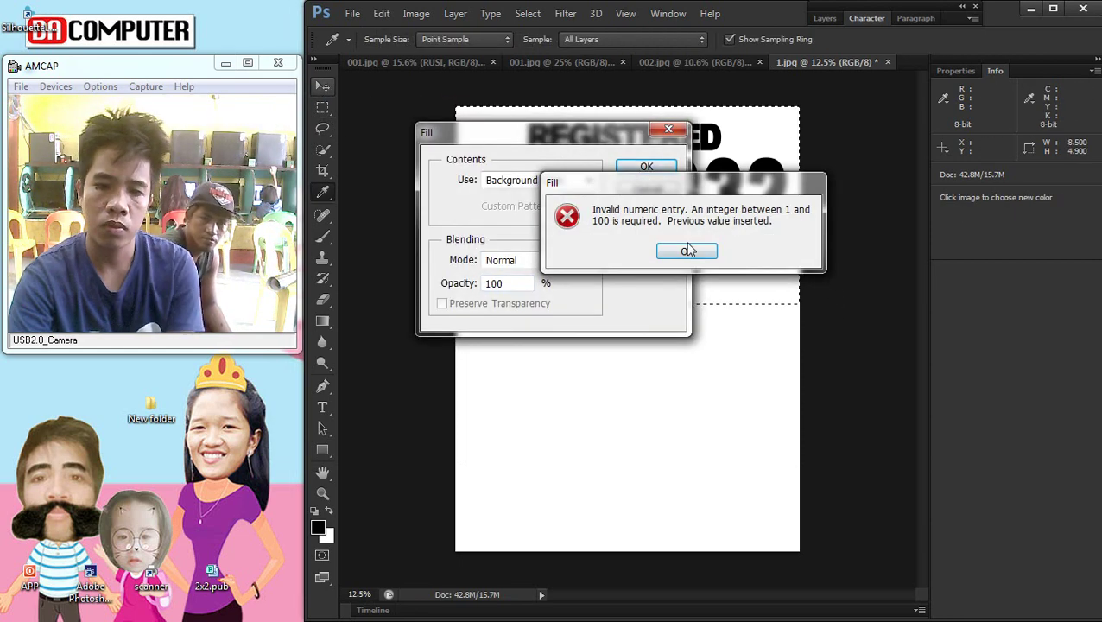
click(687, 251)
click(648, 168)
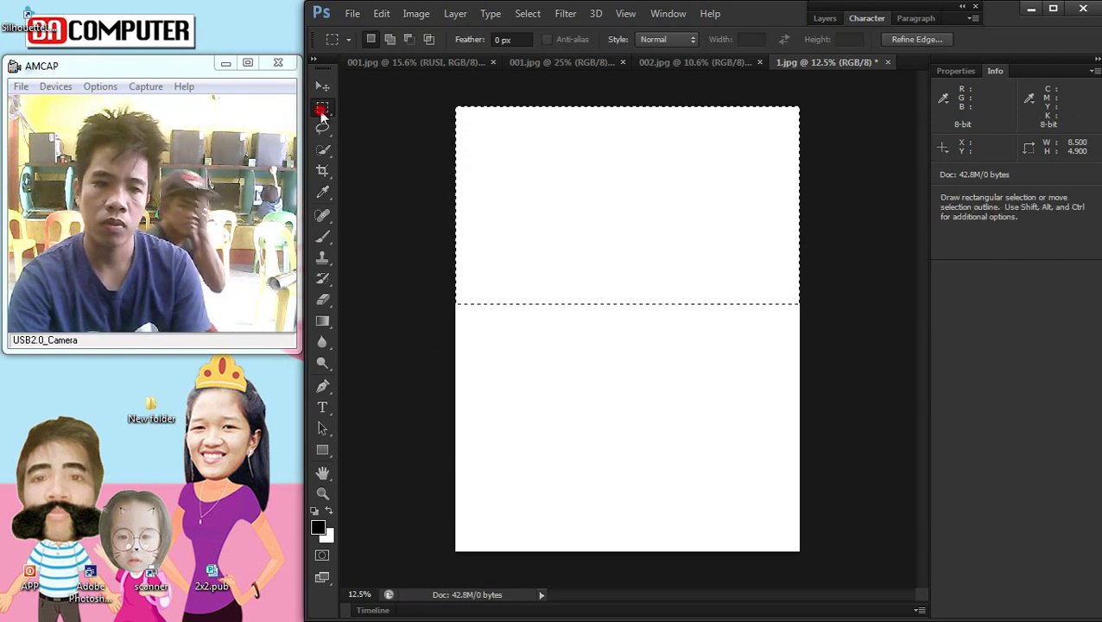
right_click(539, 155)
click(573, 160)
key(ctrl+v)
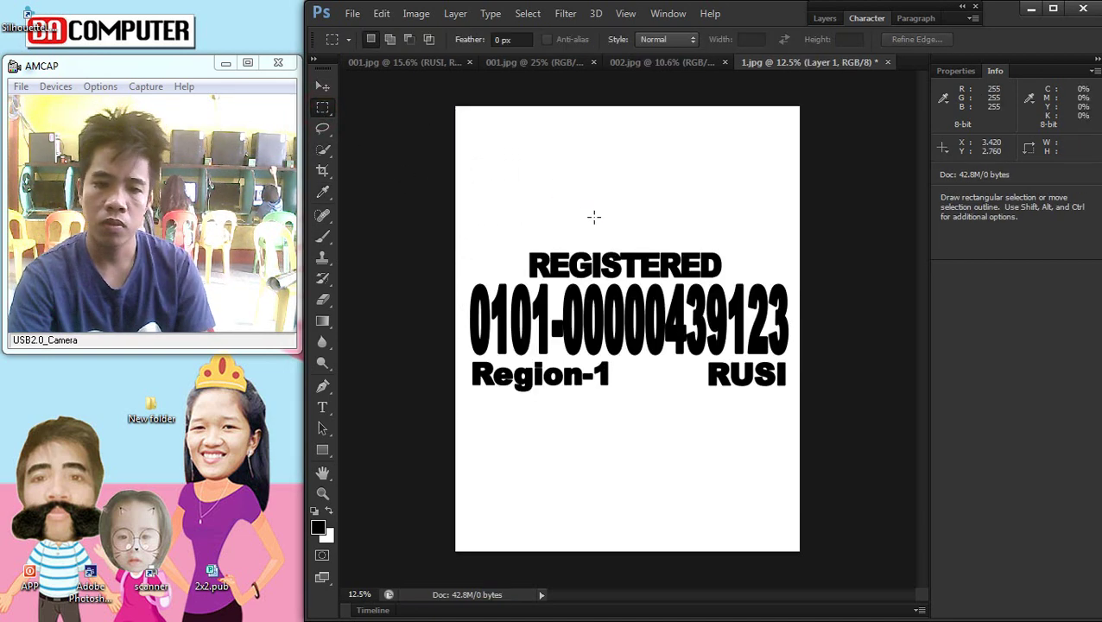
click(324, 90)
drag(633, 302, 635, 175)
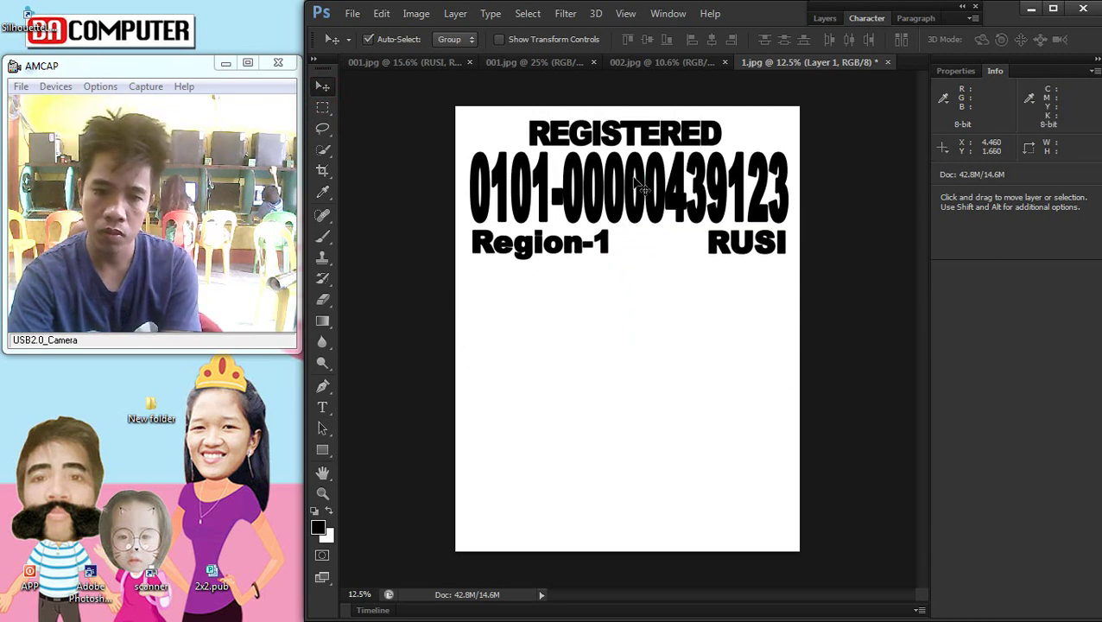
Step: Save the sheet in JPEG format as 1.jpg, accepting the JPEG options
click(352, 13)
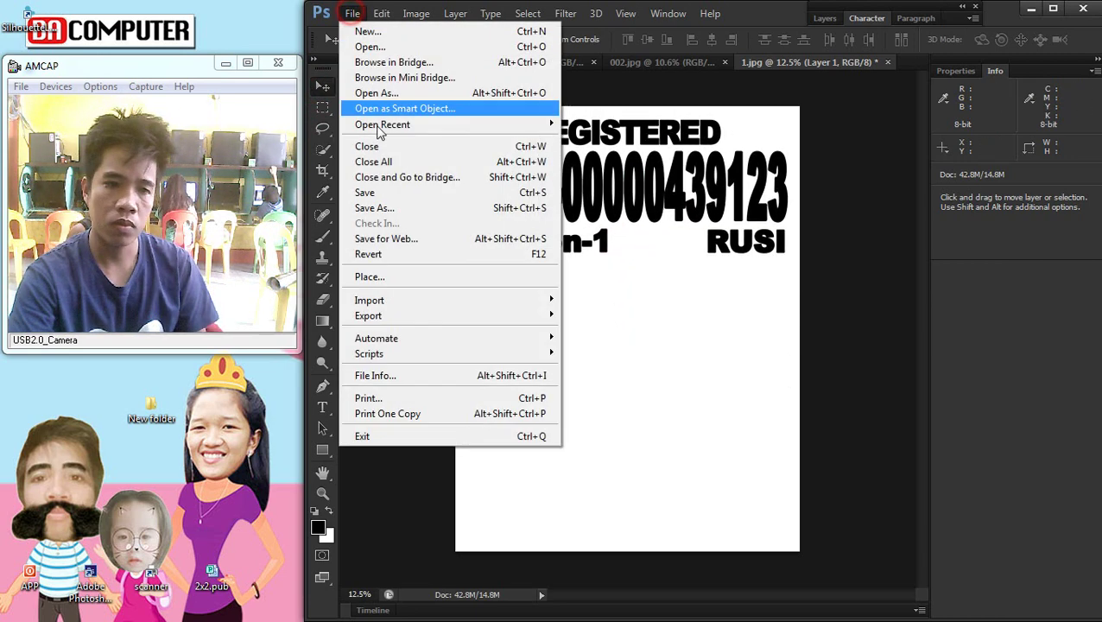
click(383, 209)
click(652, 353)
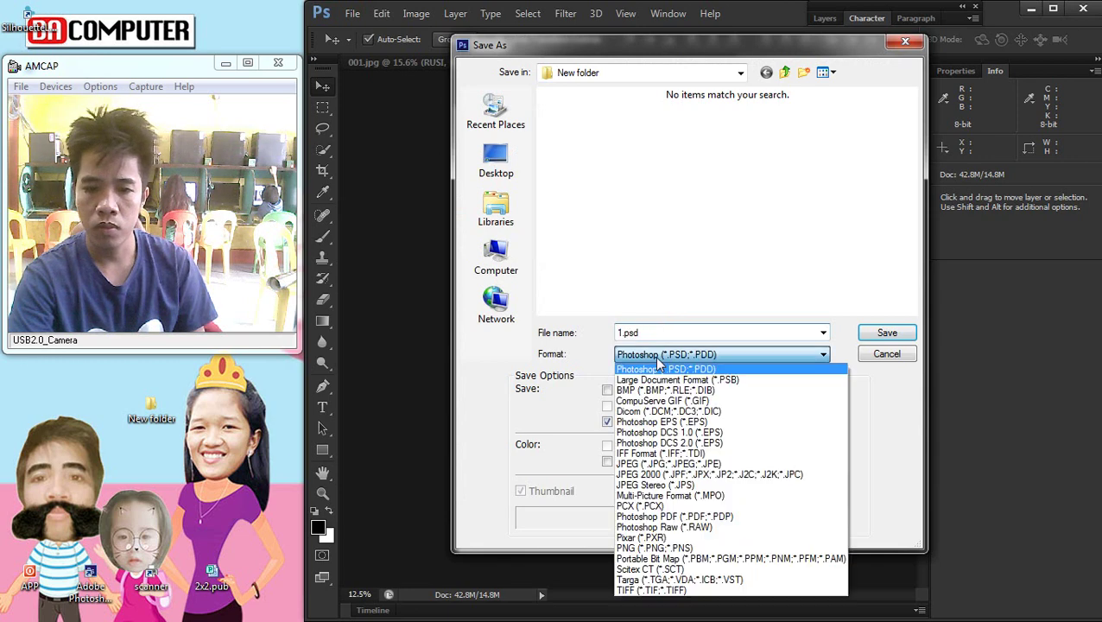
click(649, 456)
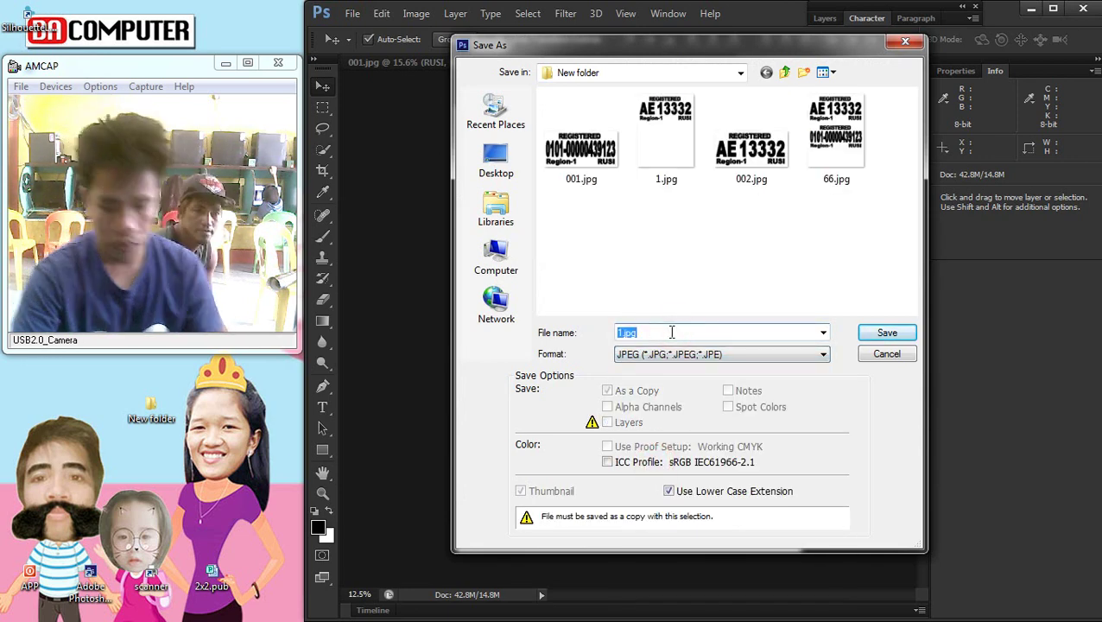
key(Return)
key(Return)
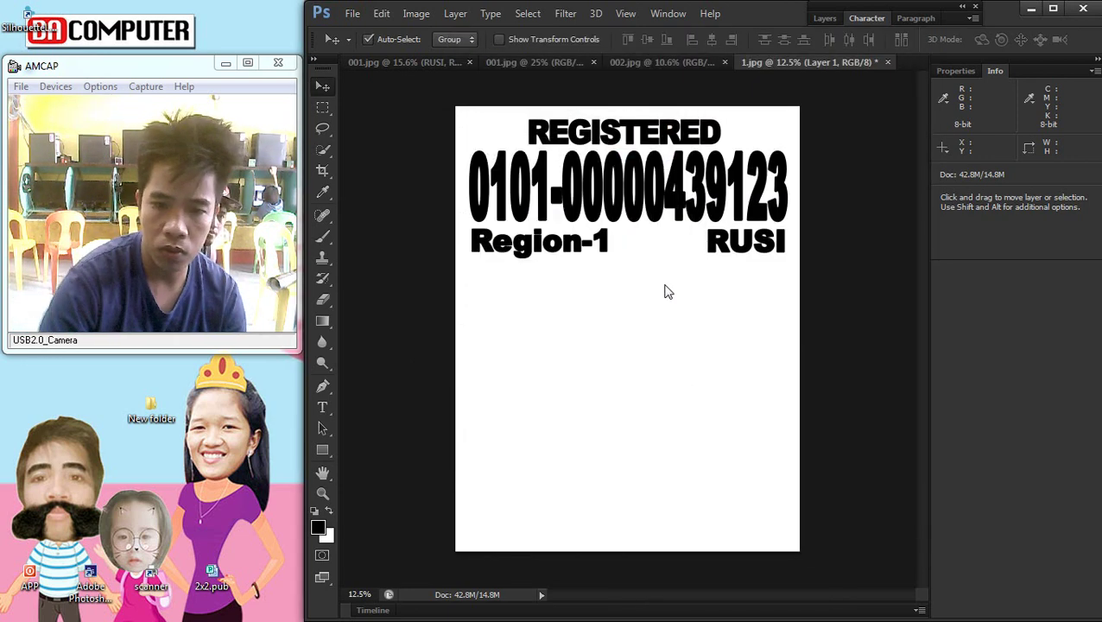
click(151, 406)
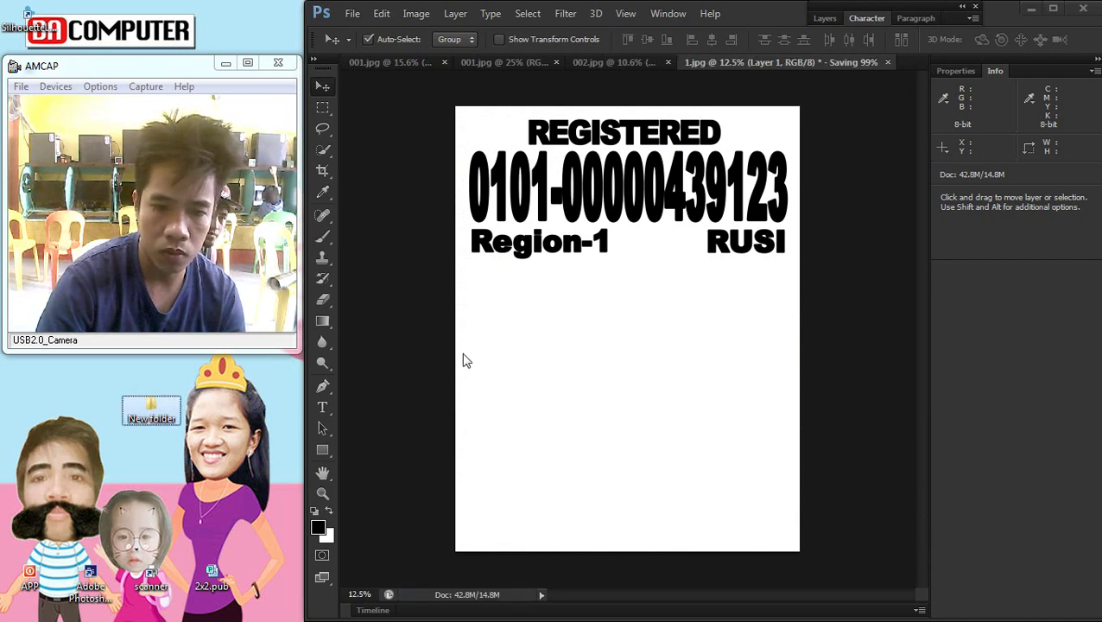
Step: Open New folder and open 1.jpg with Microsoft Office Picture Manager
double_click(155, 427)
key(super)
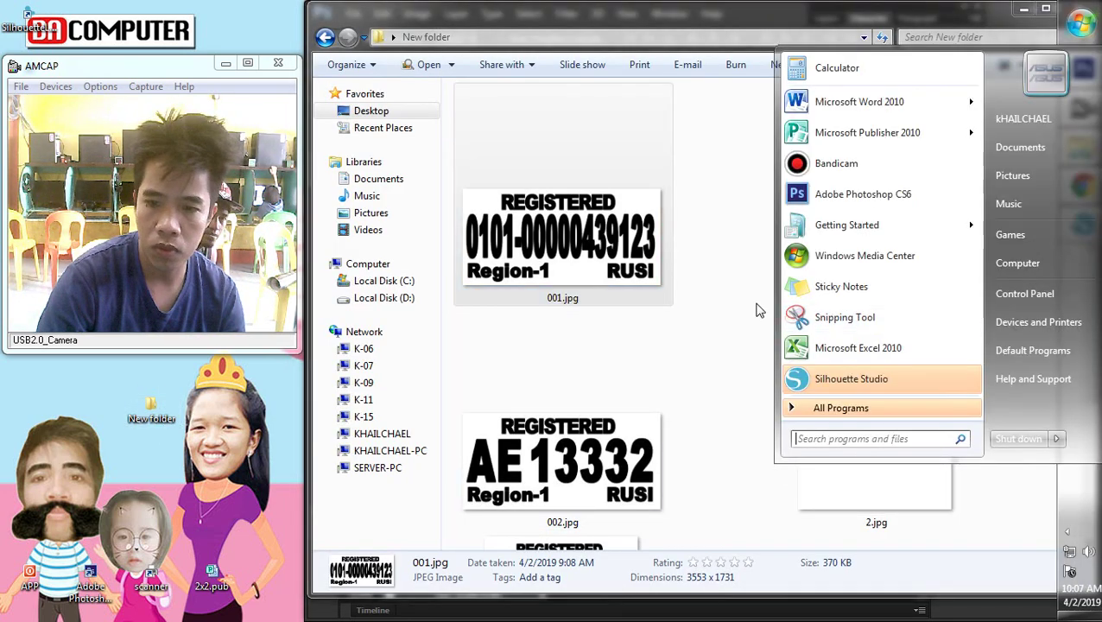
click(687, 322)
right_click(928, 138)
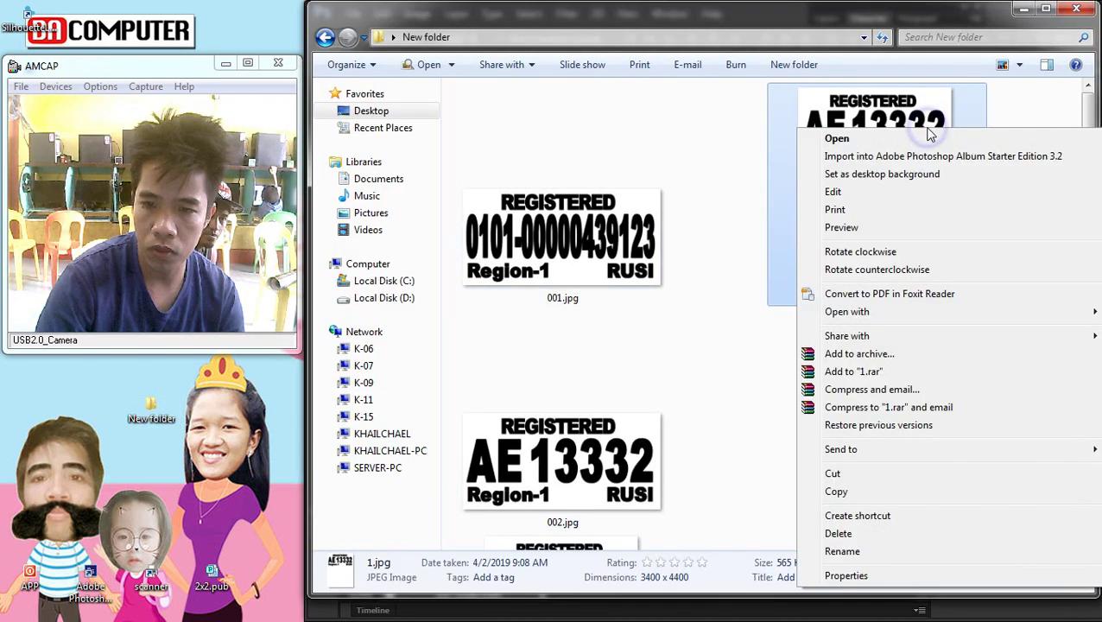
click(872, 316)
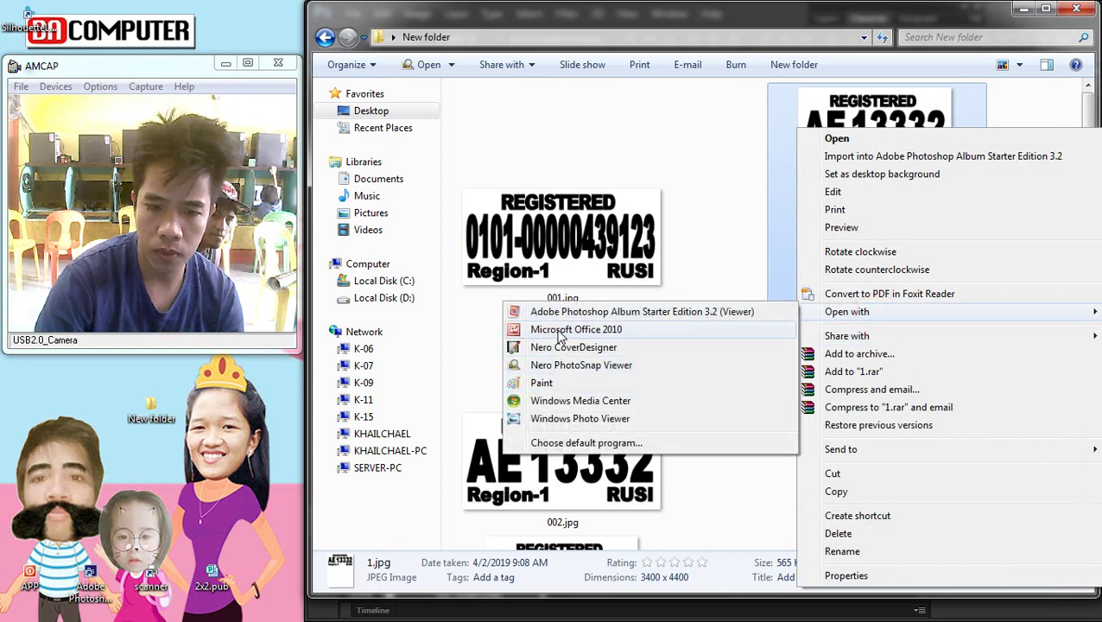
click(558, 331)
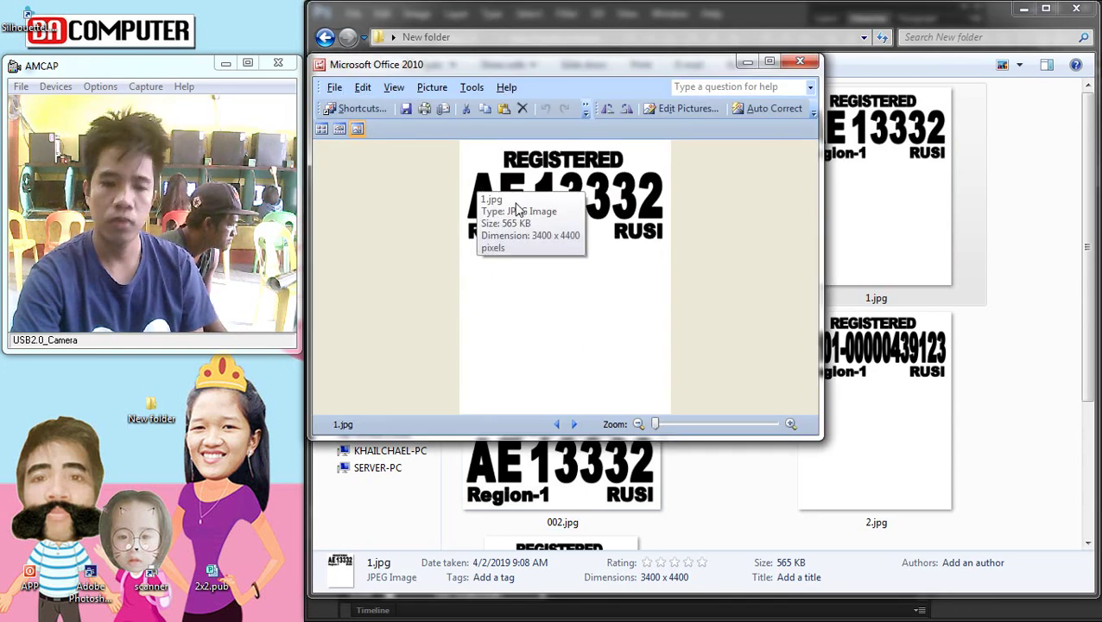
Step: Select 1.jpg and 2.jpg in Thumbnails view and rotate both 90° clockwise
click(321, 130)
scroll(449, 259, down, 1)
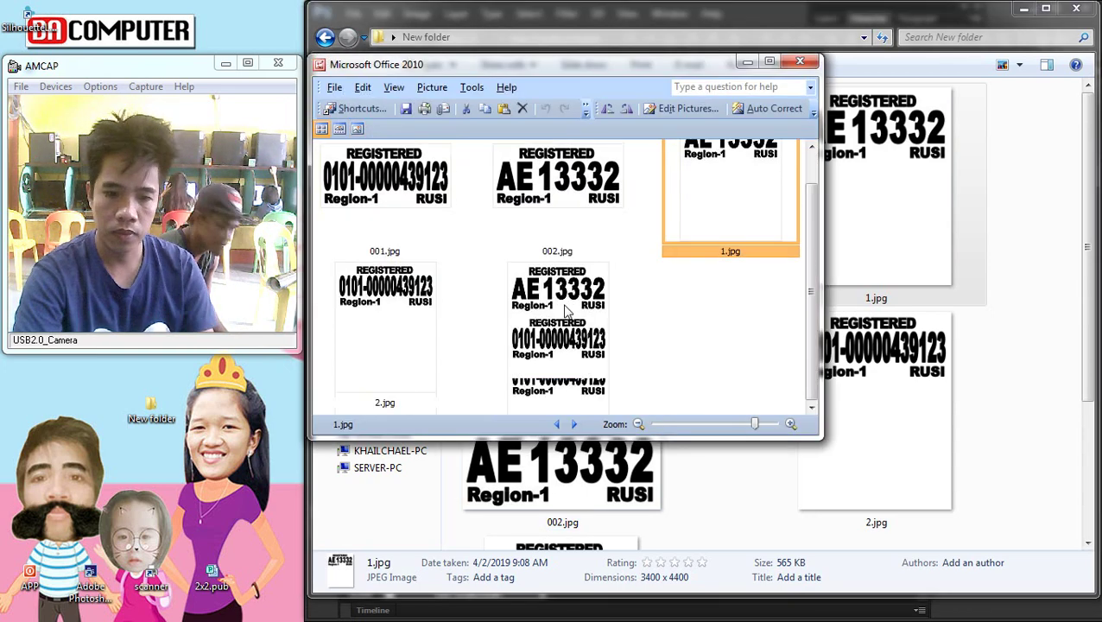
click(365, 309)
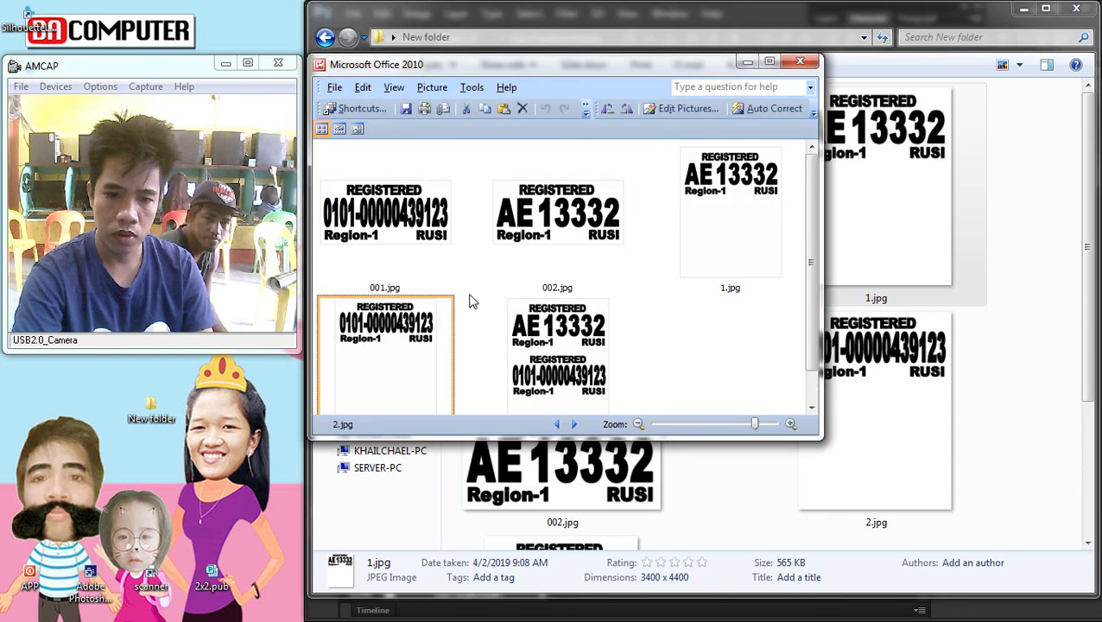
drag(674, 63, 692, 11)
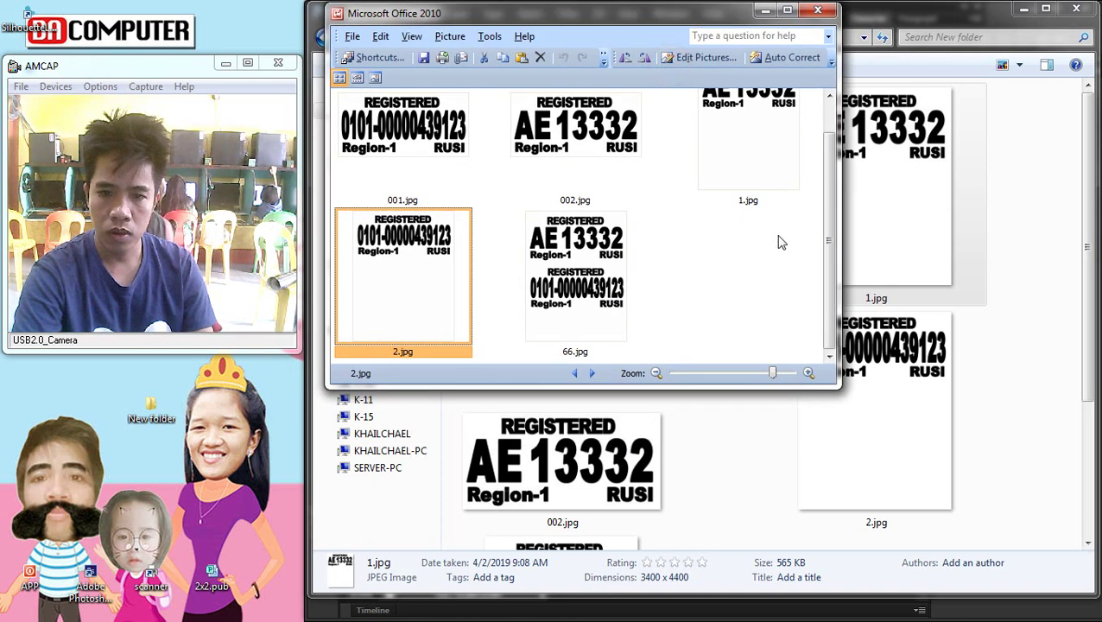
click(781, 149)
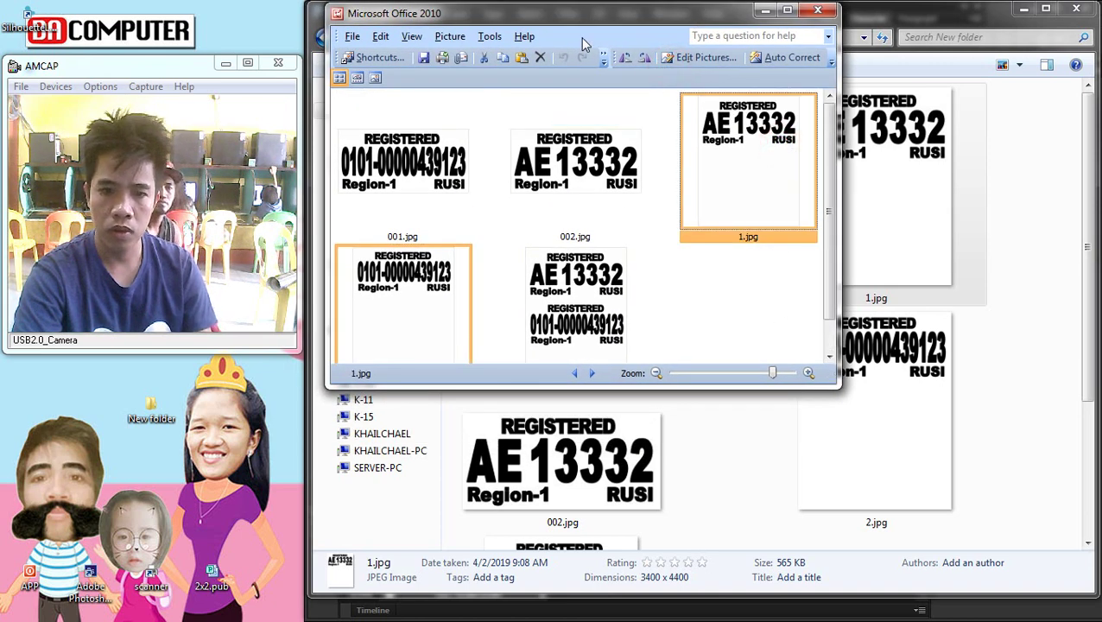
click(641, 60)
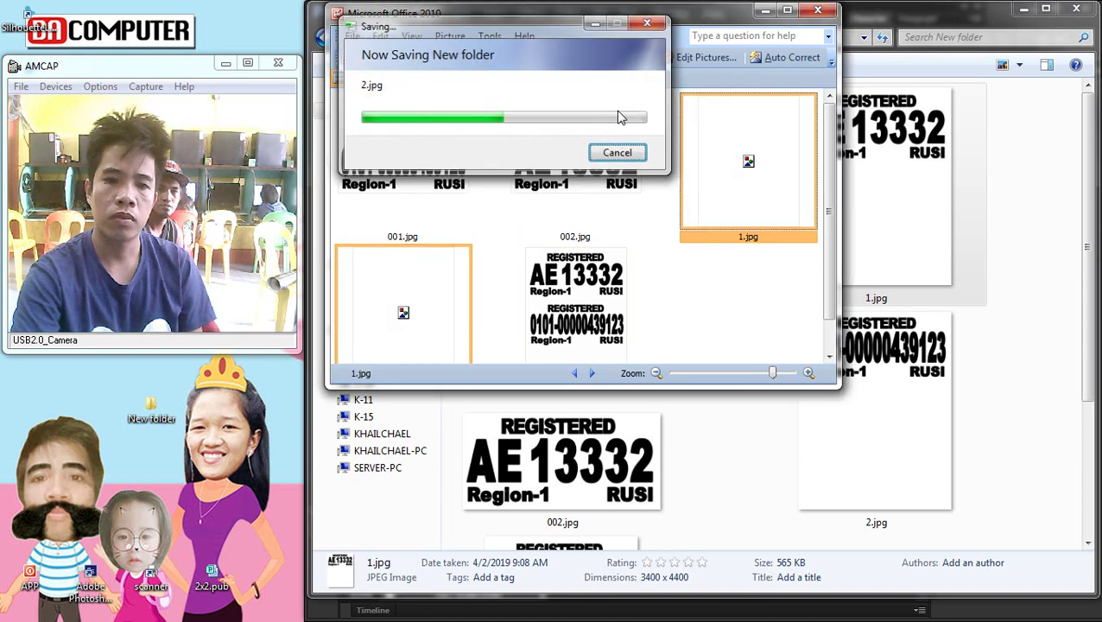
Step: Save the rotated pictures and close Picture Manager
click(625, 57)
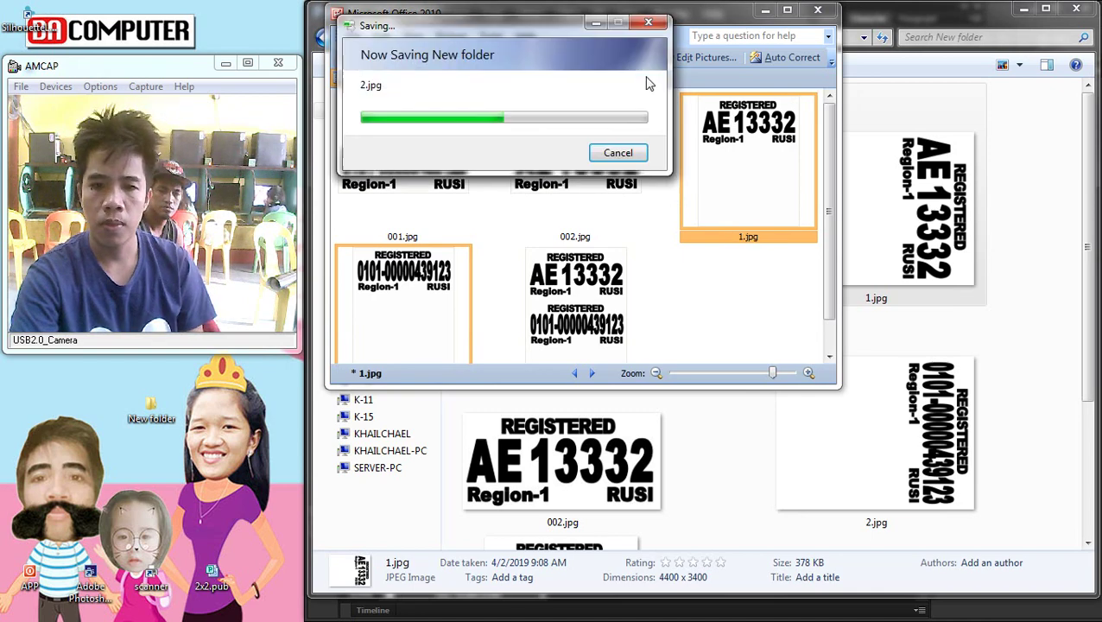
click(643, 58)
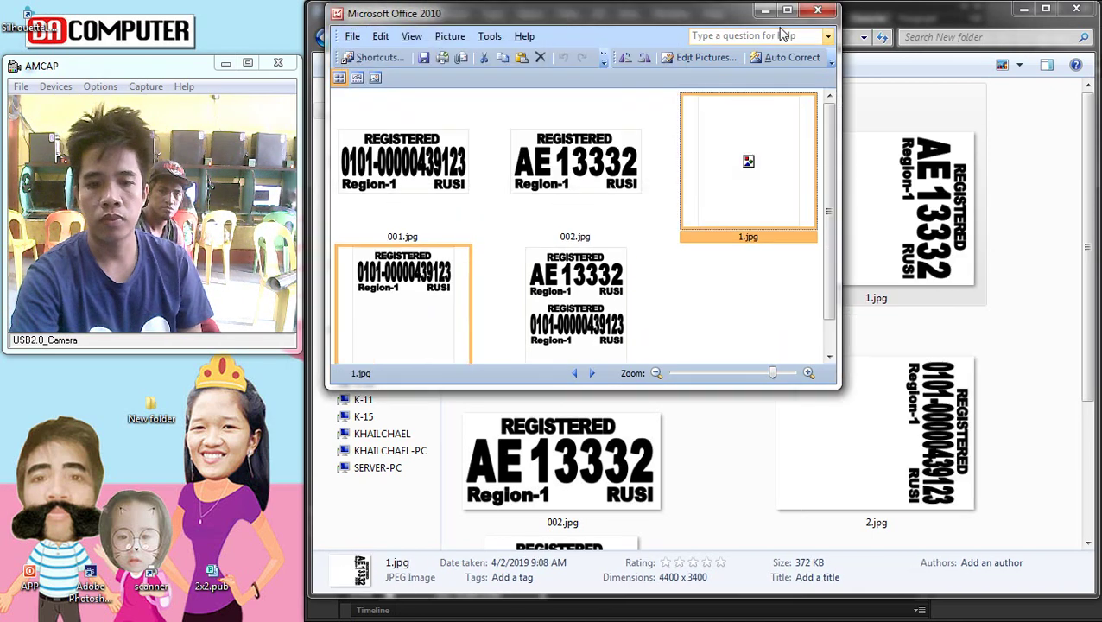
click(818, 12)
Step: Check the rotated images, then open the pinned 1.jpg from Silhouette Studio's jump list
click(972, 326)
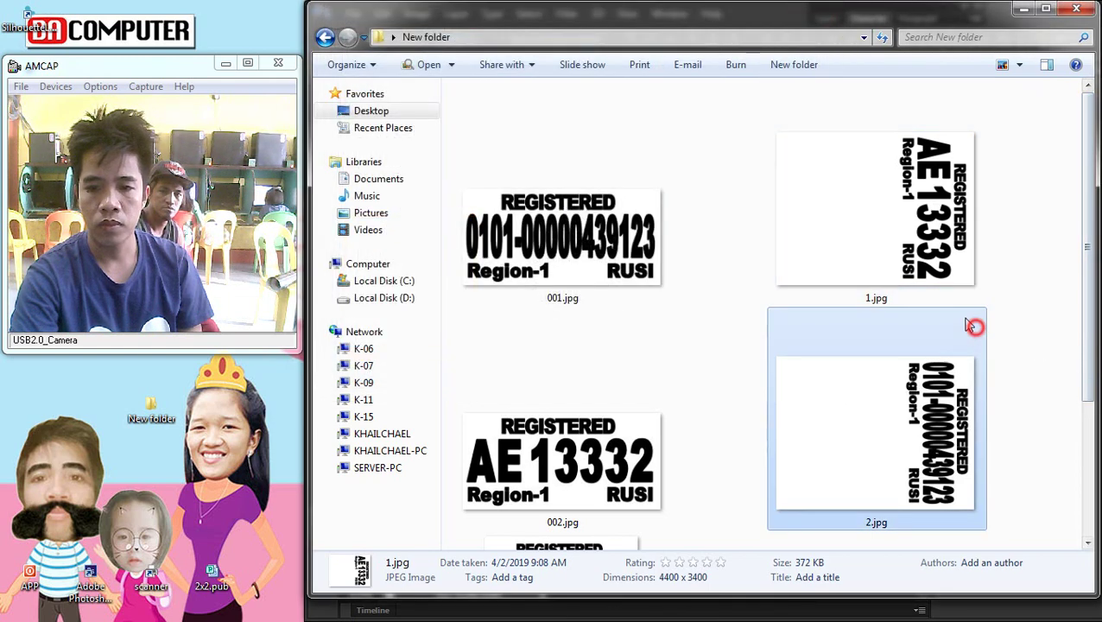
click(897, 245)
click(1079, 69)
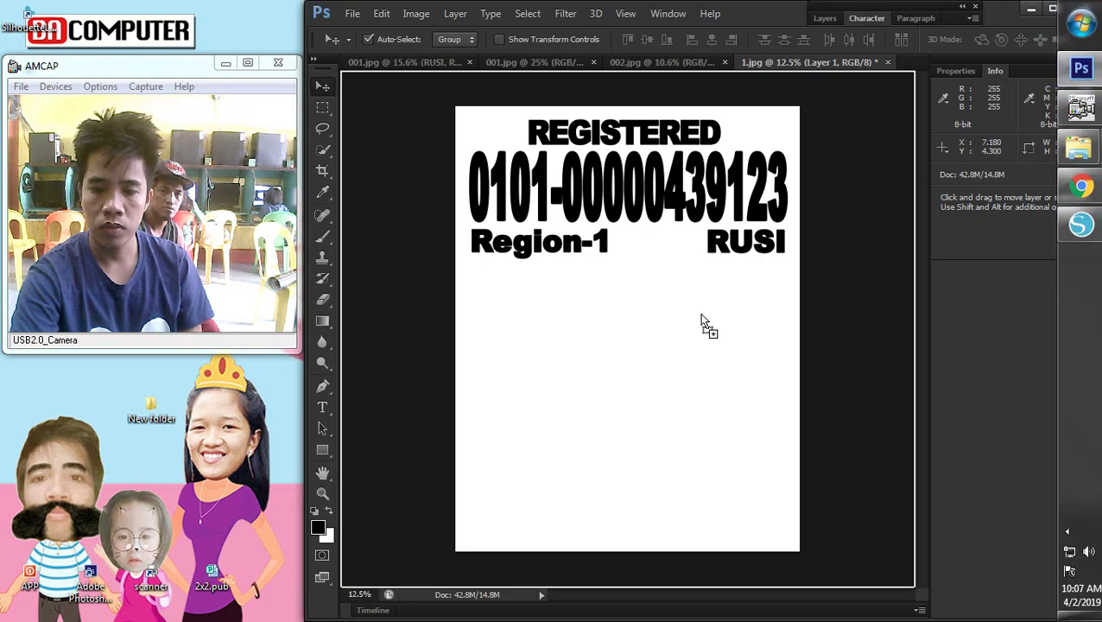
mouse_move(1078, 188)
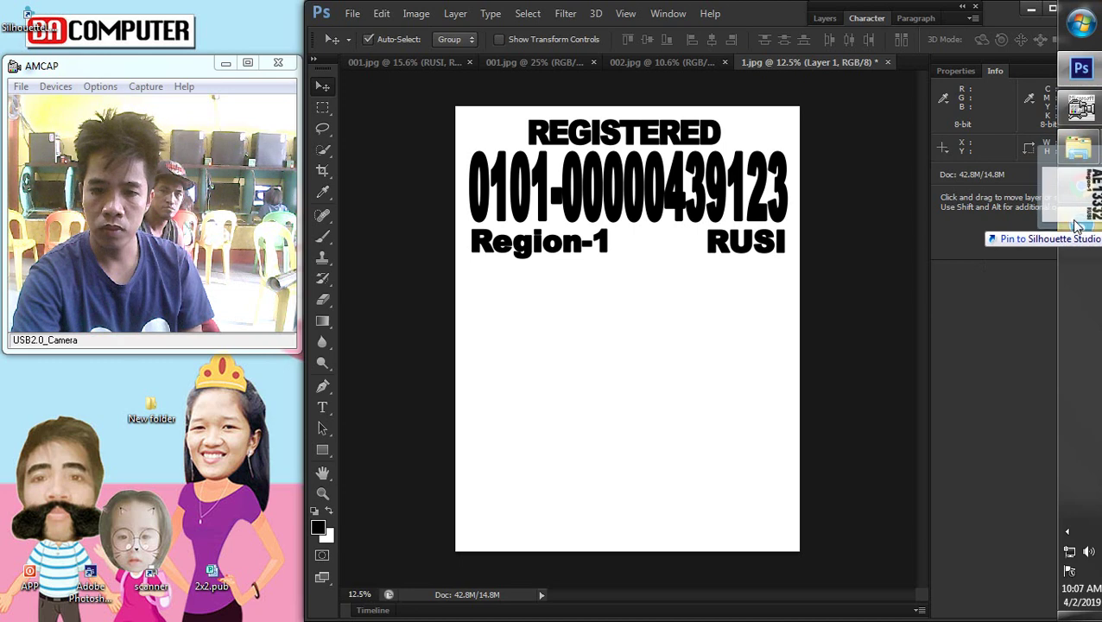
right_click(1077, 225)
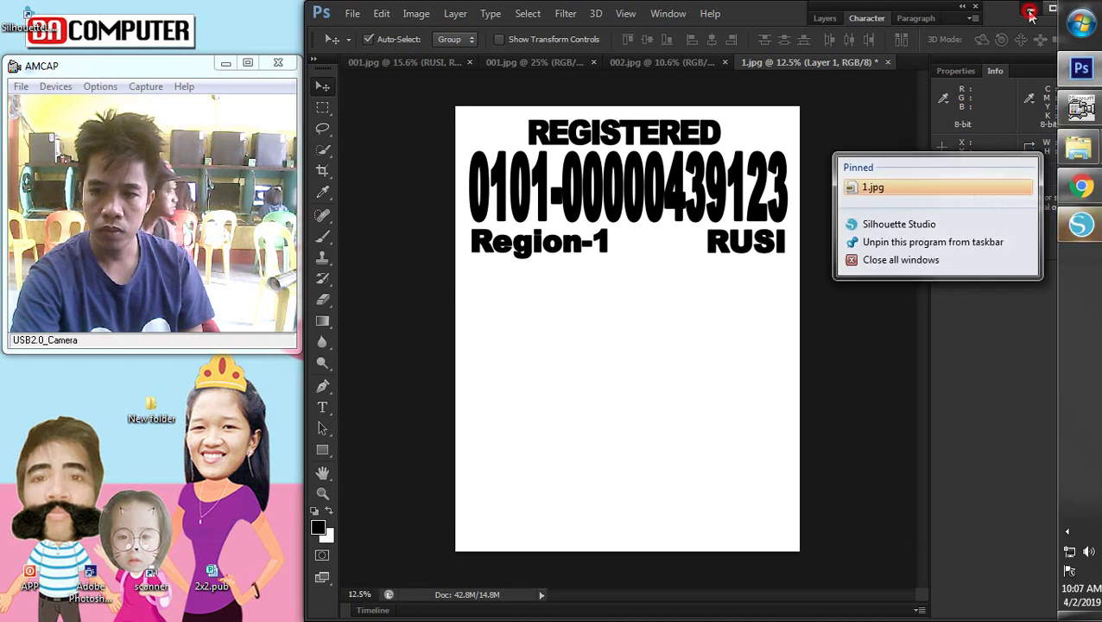
click(978, 226)
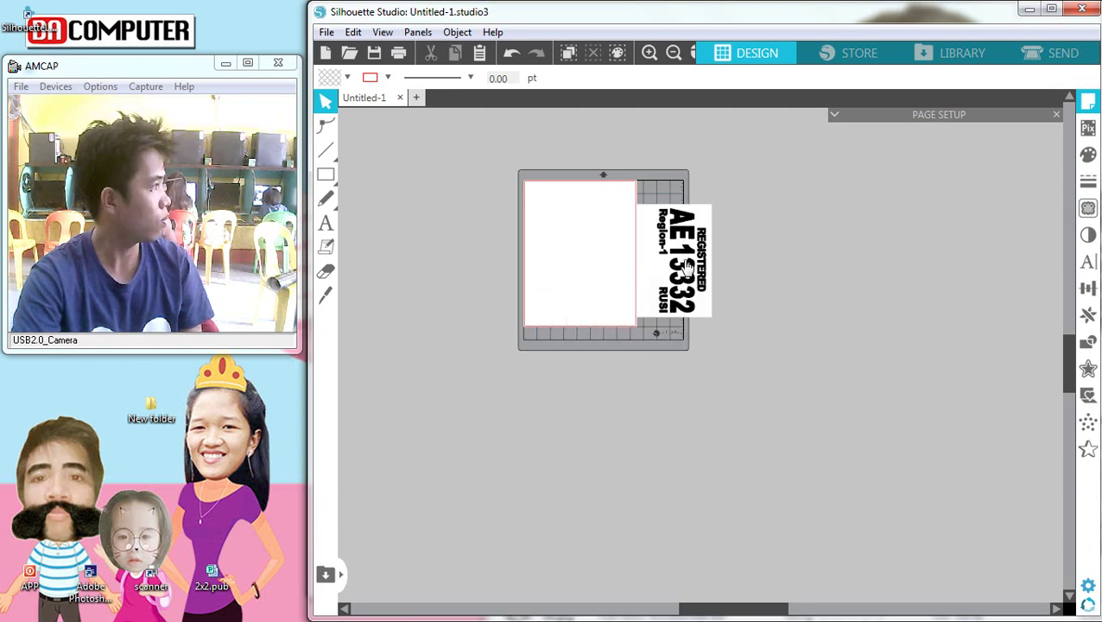
Step: Move the AE 13332 plate onto the mat, rotate it upright, and shrink it to about 8.2 in wide
drag(683, 264, 568, 254)
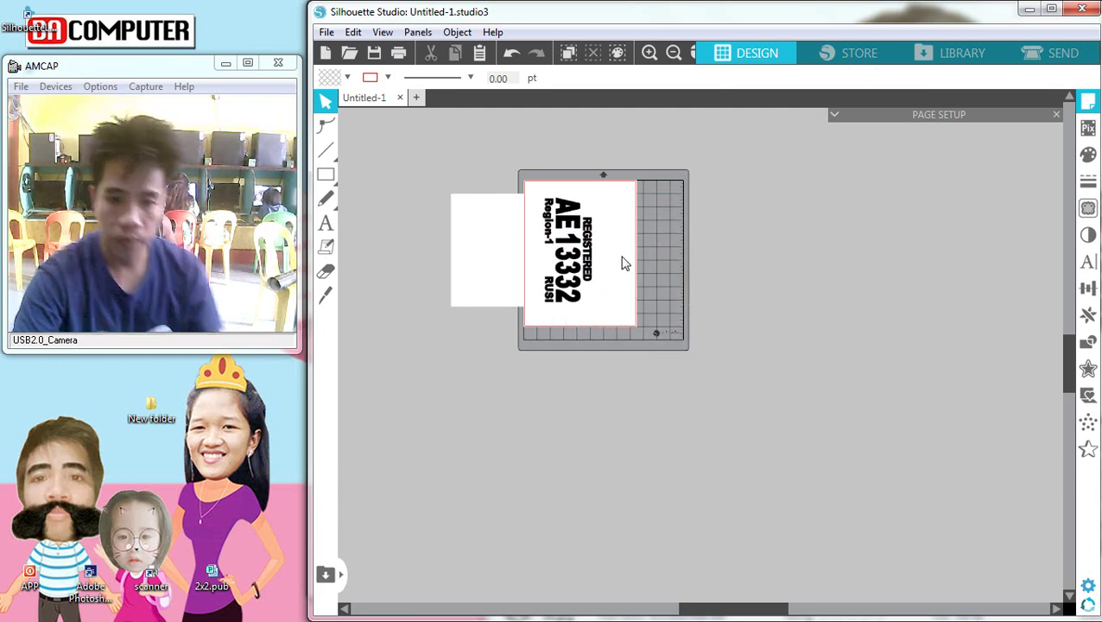
click(607, 257)
scroll(607, 256, up, 3)
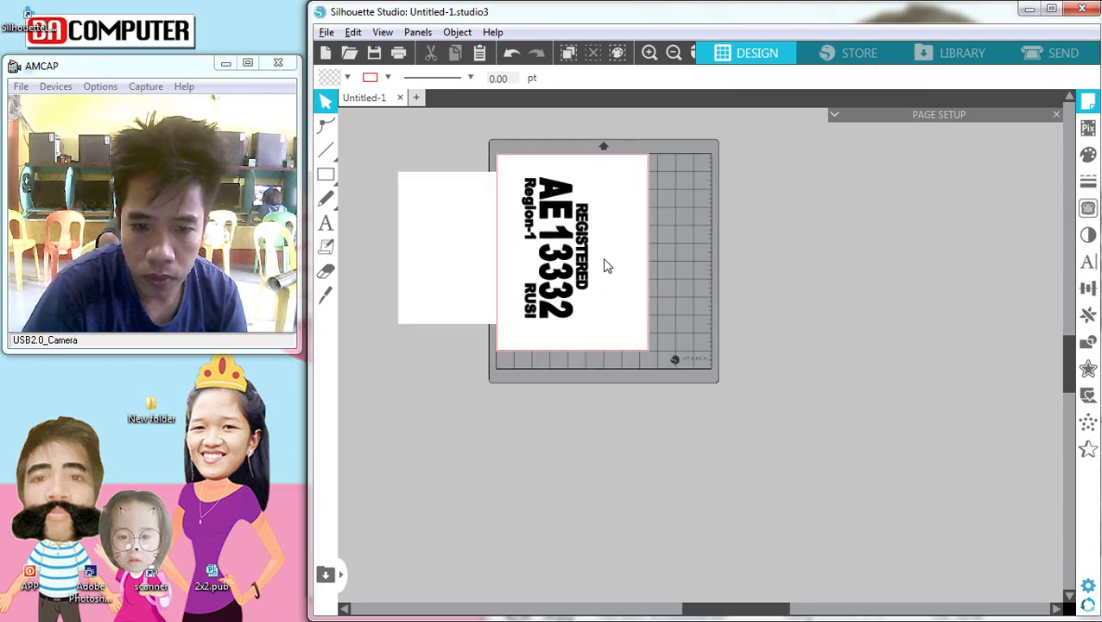
click(549, 240)
mouse_move(489, 134)
mouse_down()
mouse_move(434, 248)
mouse_move(572, 241)
mouse_up()
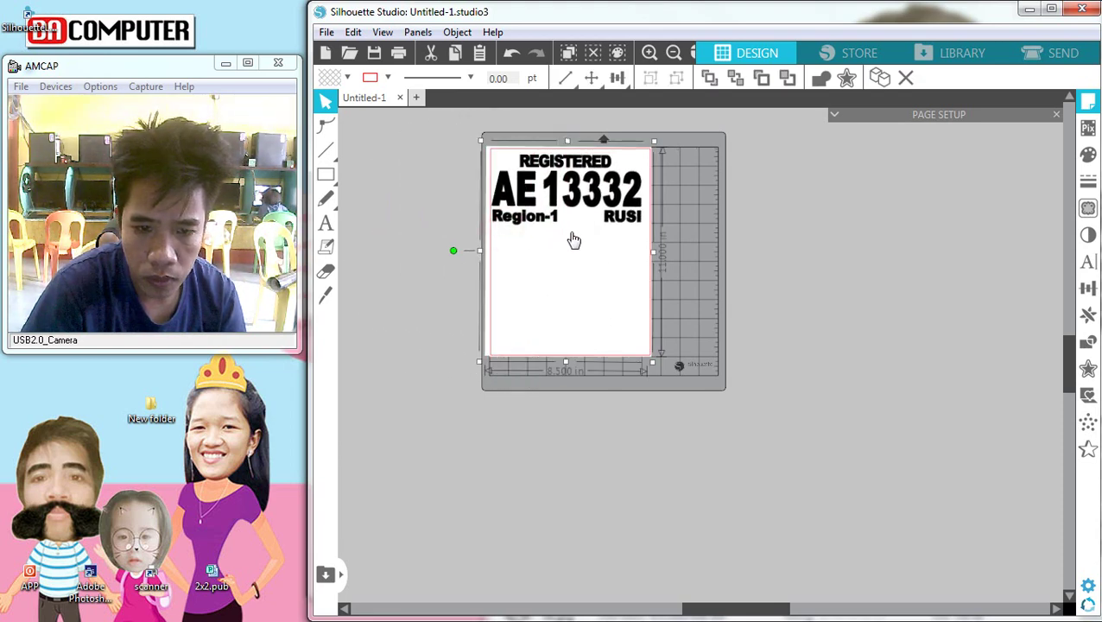
scroll(493, 224, up, 1)
drag(452, 286, 467, 238)
scroll(467, 237, down, 1)
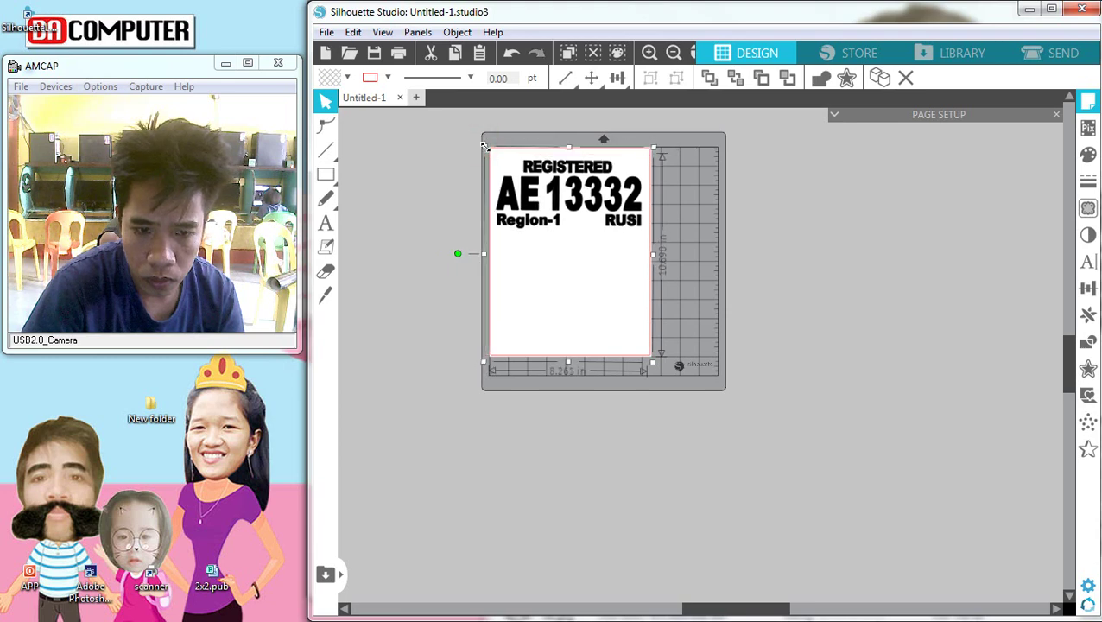
drag(480, 141, 485, 148)
Step: Nudge the plate up and trim it from the top-left corner to about 8.1 in wide
click(807, 255)
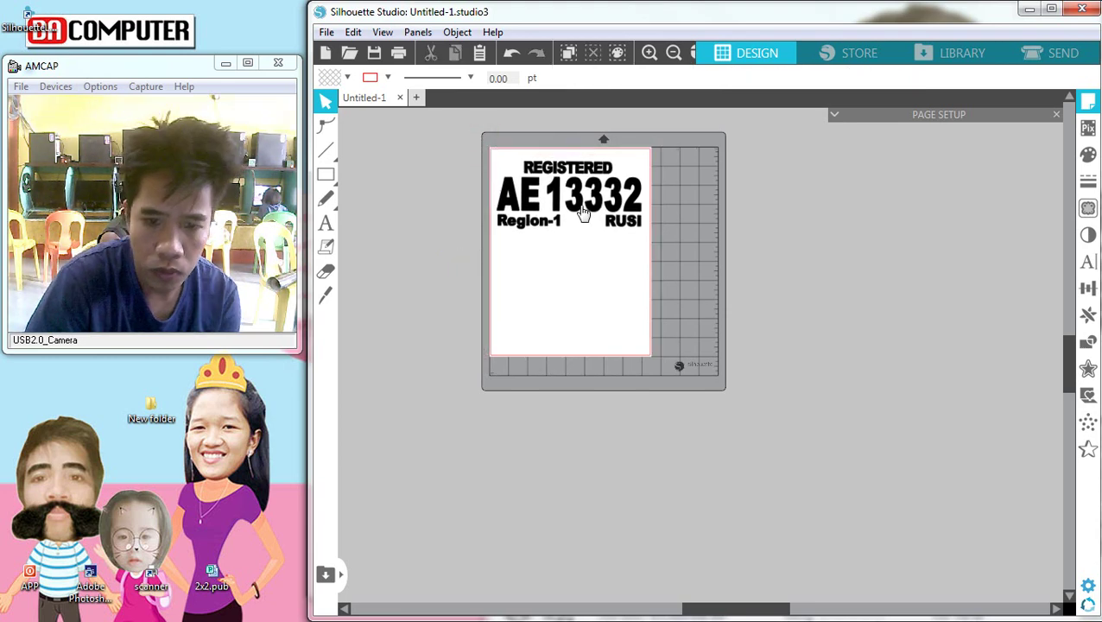
click(572, 190)
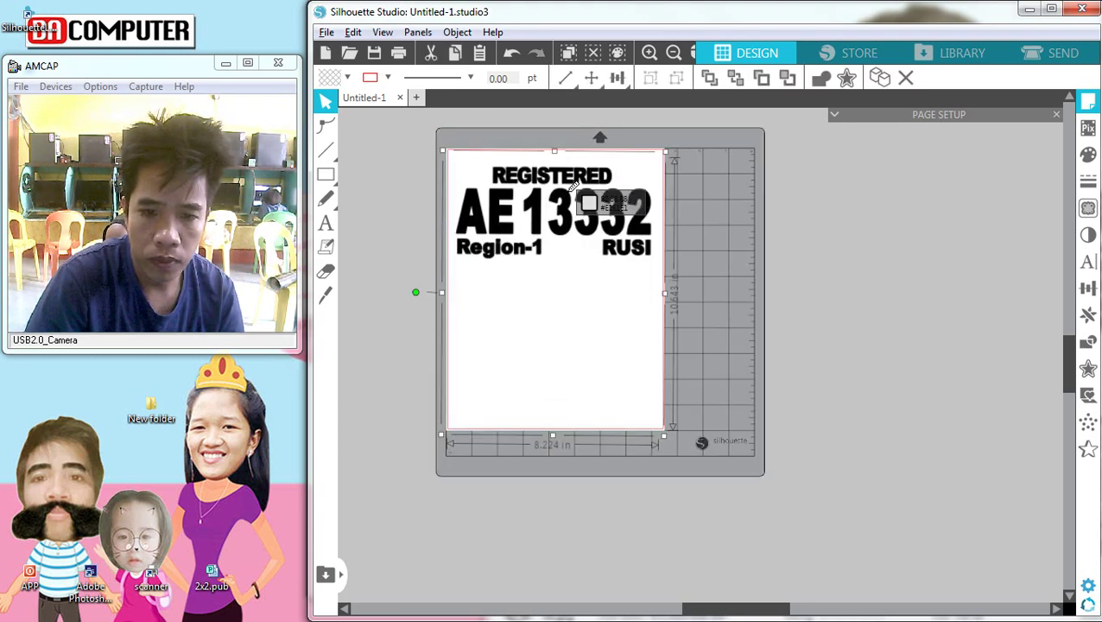
scroll(572, 191, up, 3)
key(Up)
key(Up)
key(Up)
key(Up)
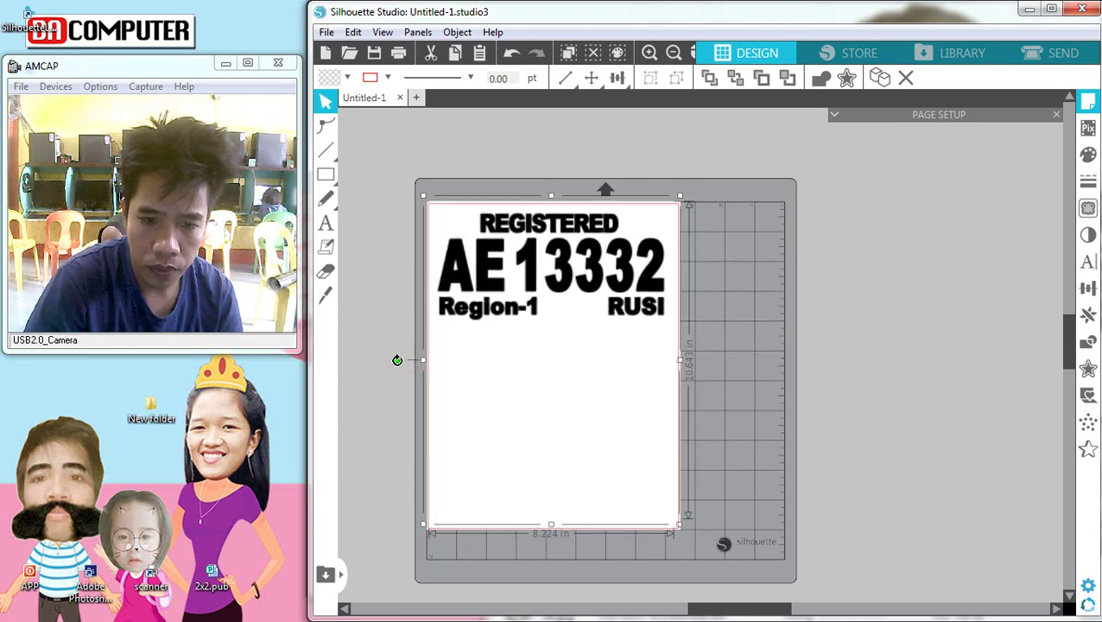
key(Up)
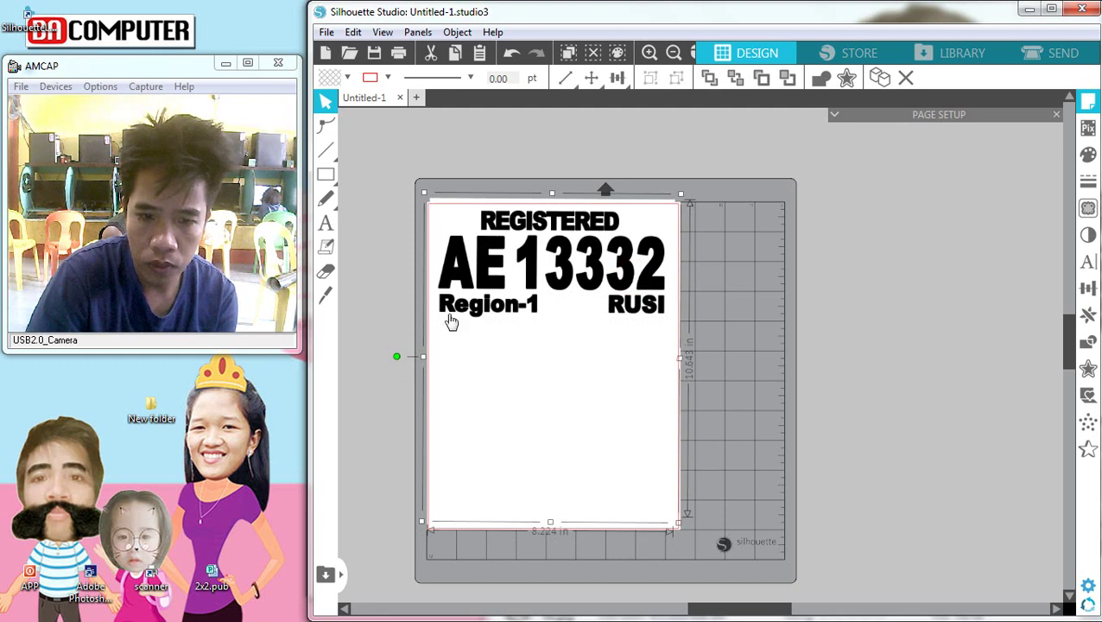
click(395, 361)
click(768, 318)
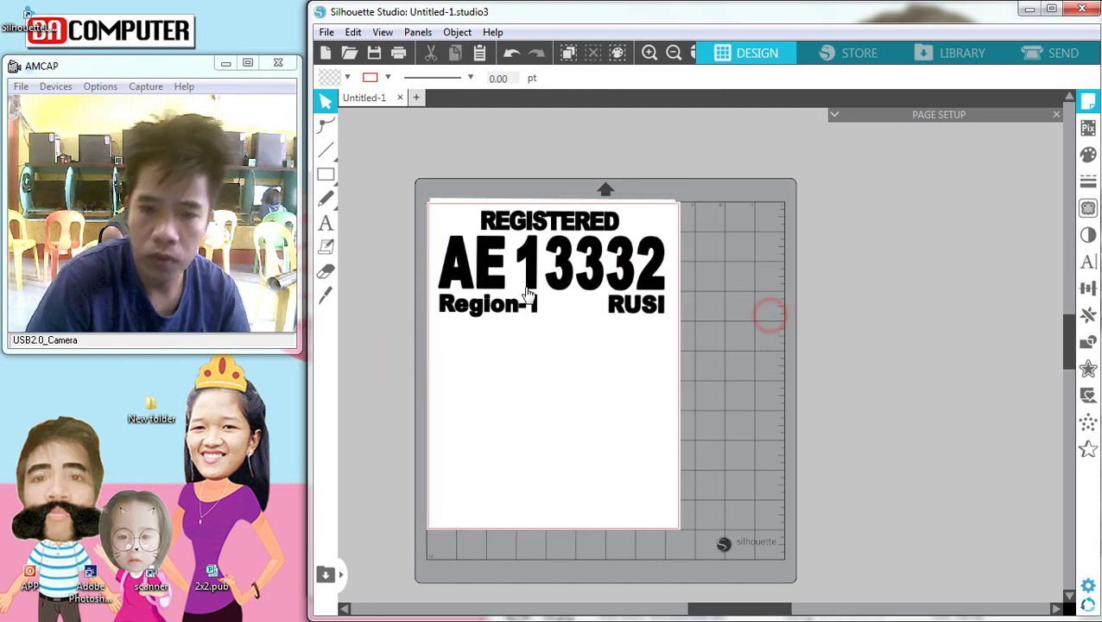
click(553, 263)
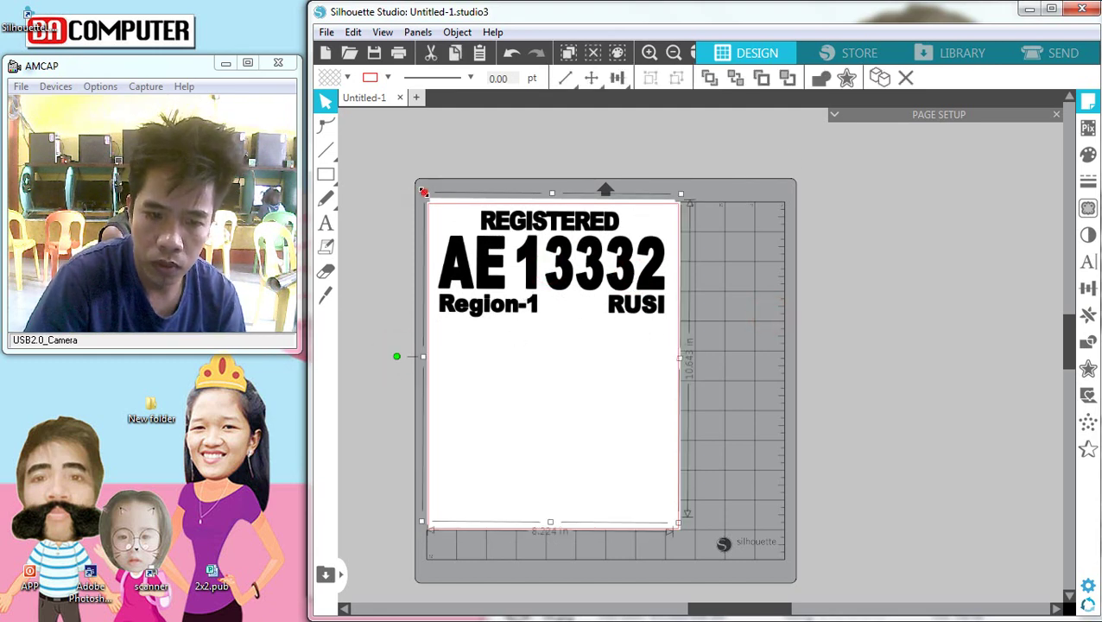
drag(423, 192, 424, 198)
drag(626, 278, 625, 273)
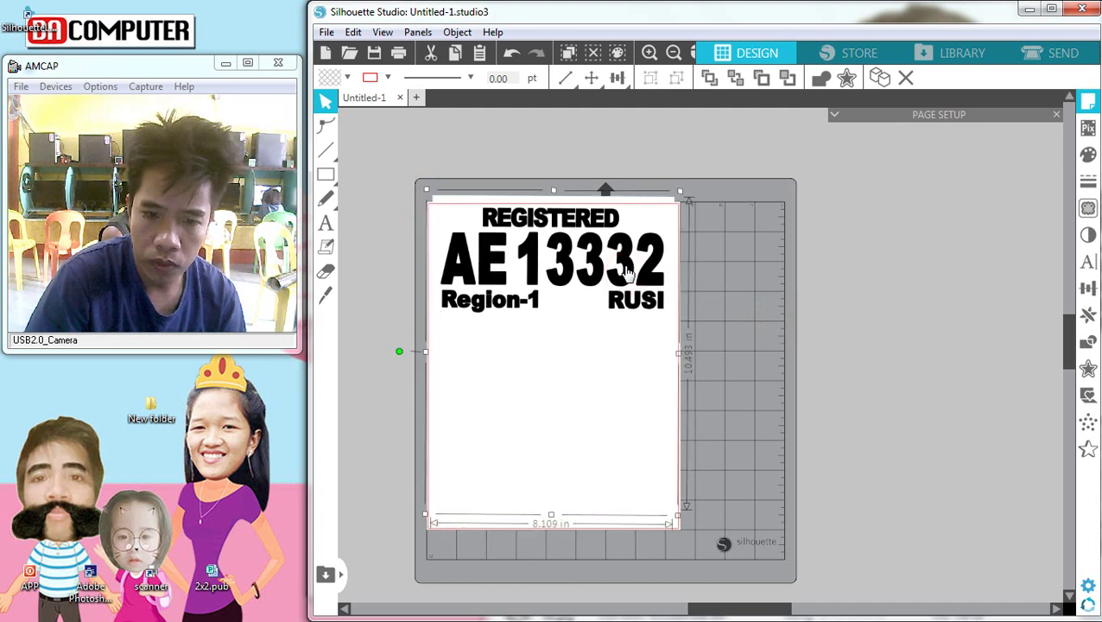
click(909, 202)
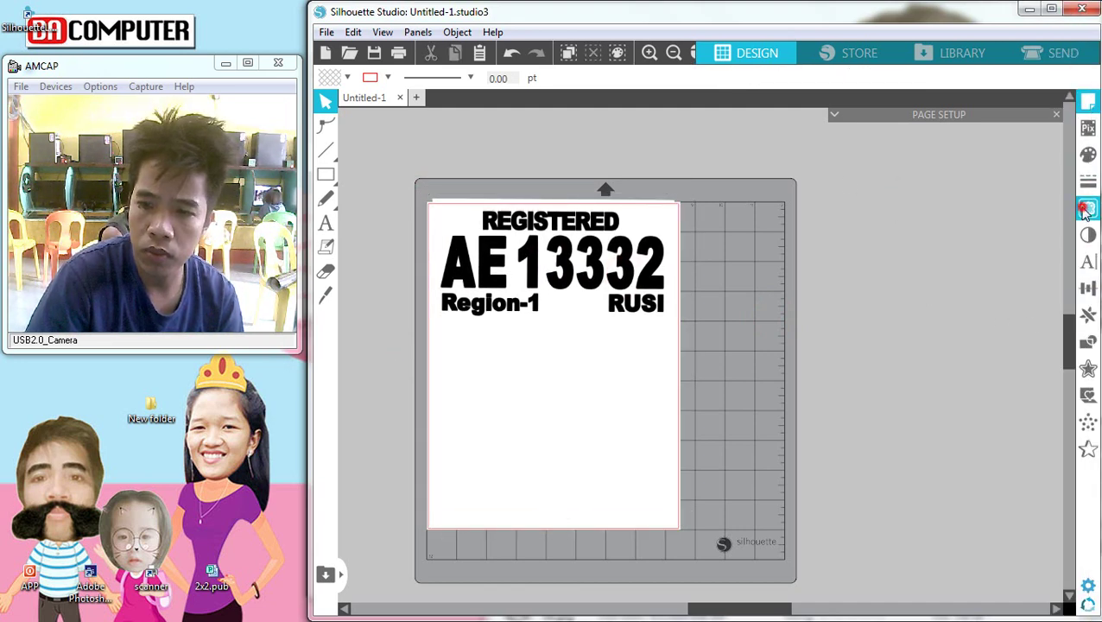
Step: Trace the plate lettering into cut outlines using a marked trace area
click(1087, 209)
click(900, 181)
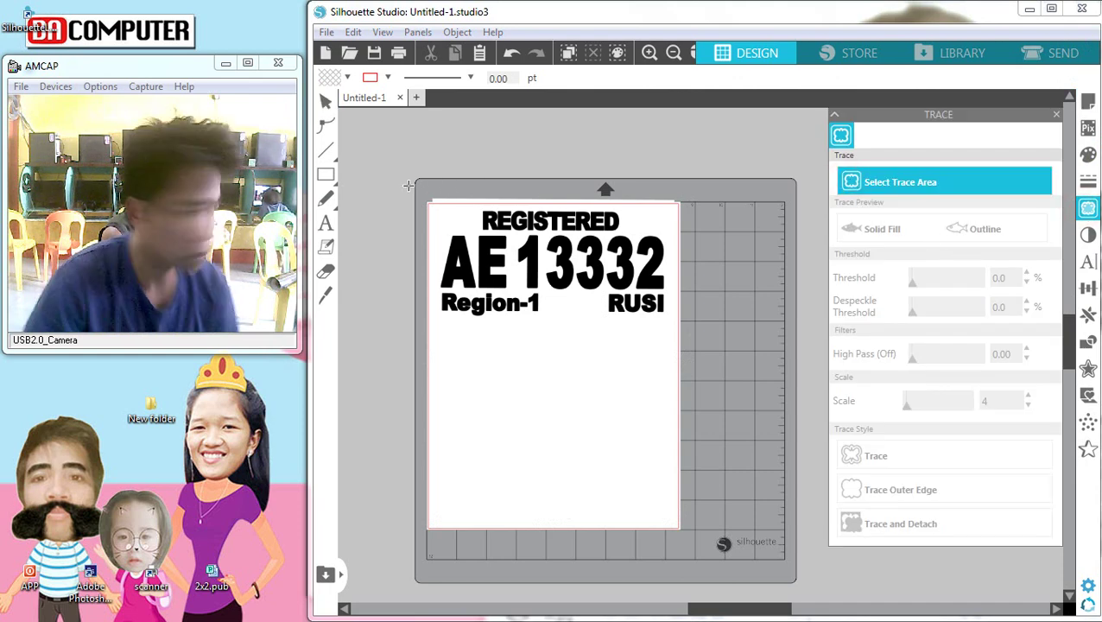
drag(403, 176, 722, 337)
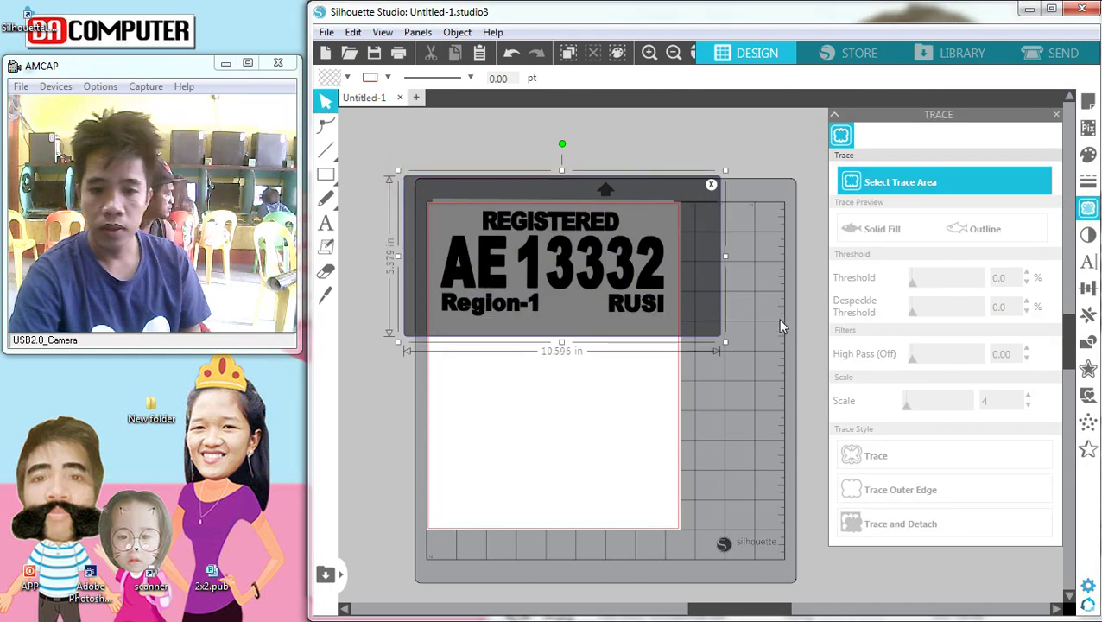
click(849, 179)
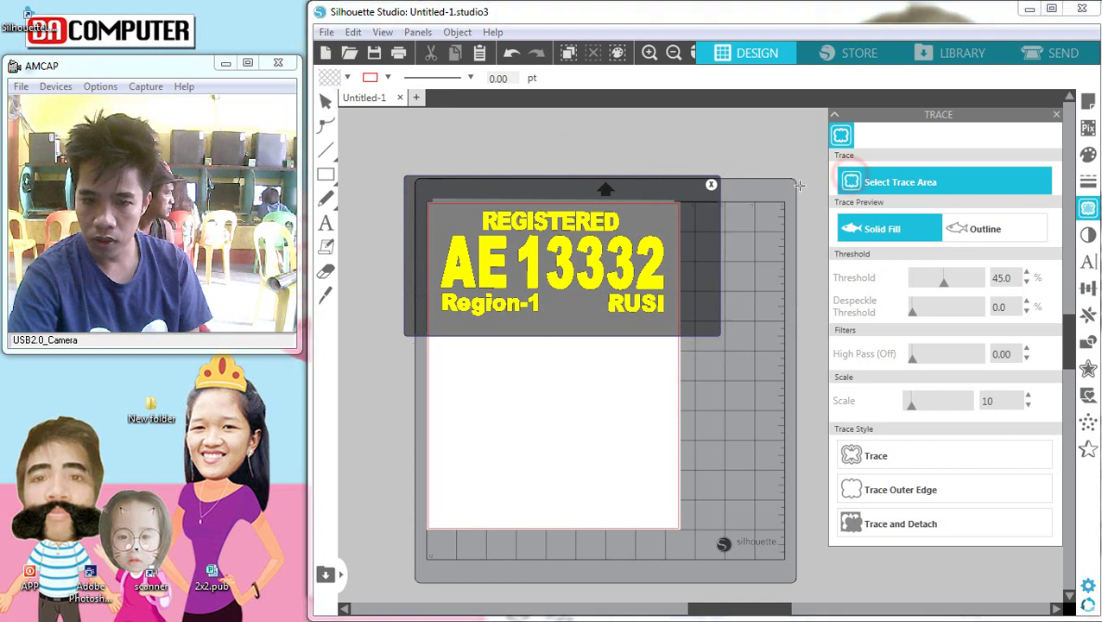
click(864, 455)
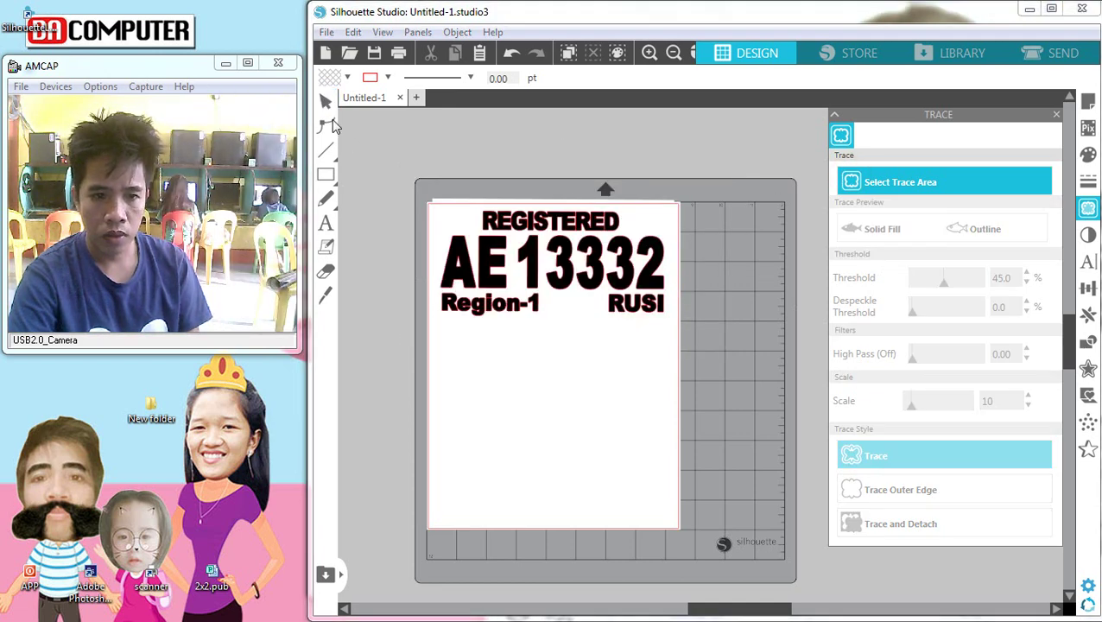
Step: Pull the original plate picture away from the outlines and cut it, leaving the outlines selected
click(326, 104)
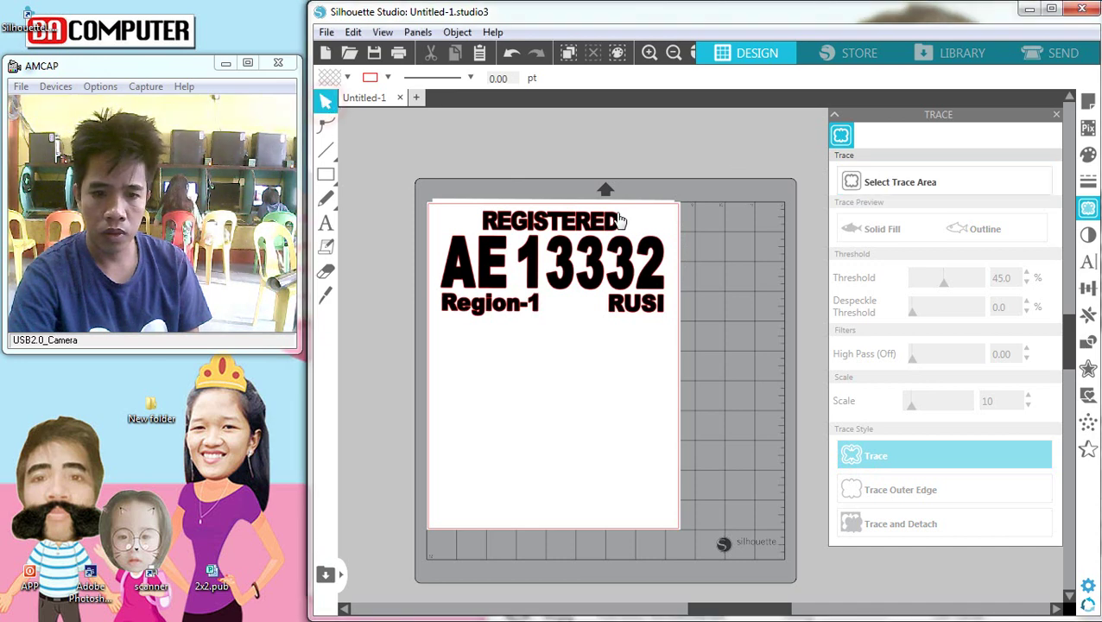
drag(645, 220, 693, 285)
right_click(694, 285)
click(728, 299)
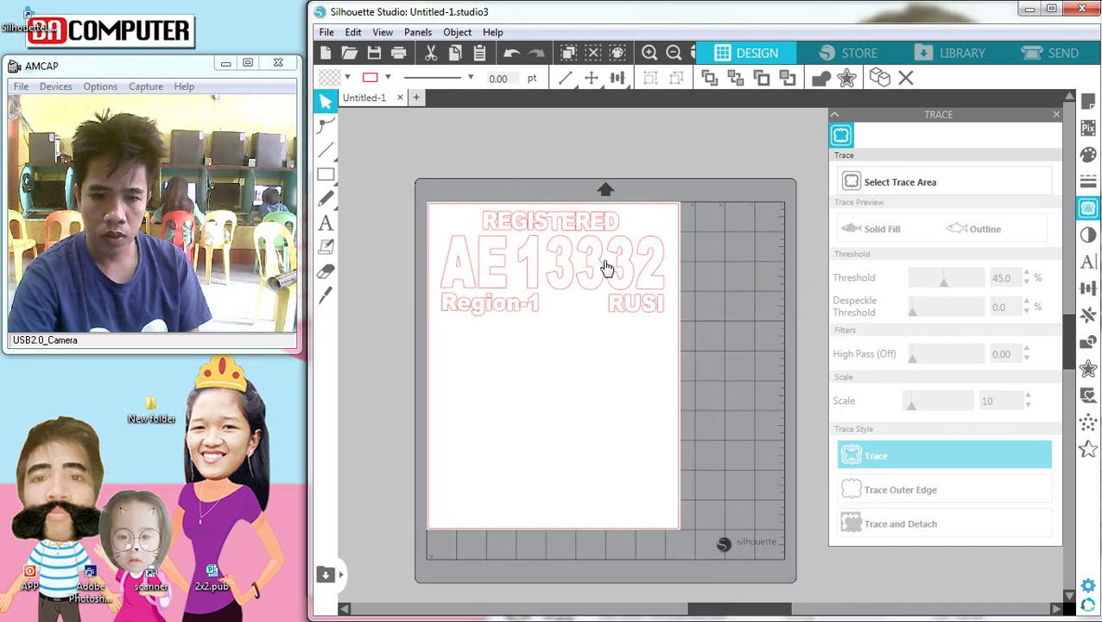
click(587, 223)
click(551, 178)
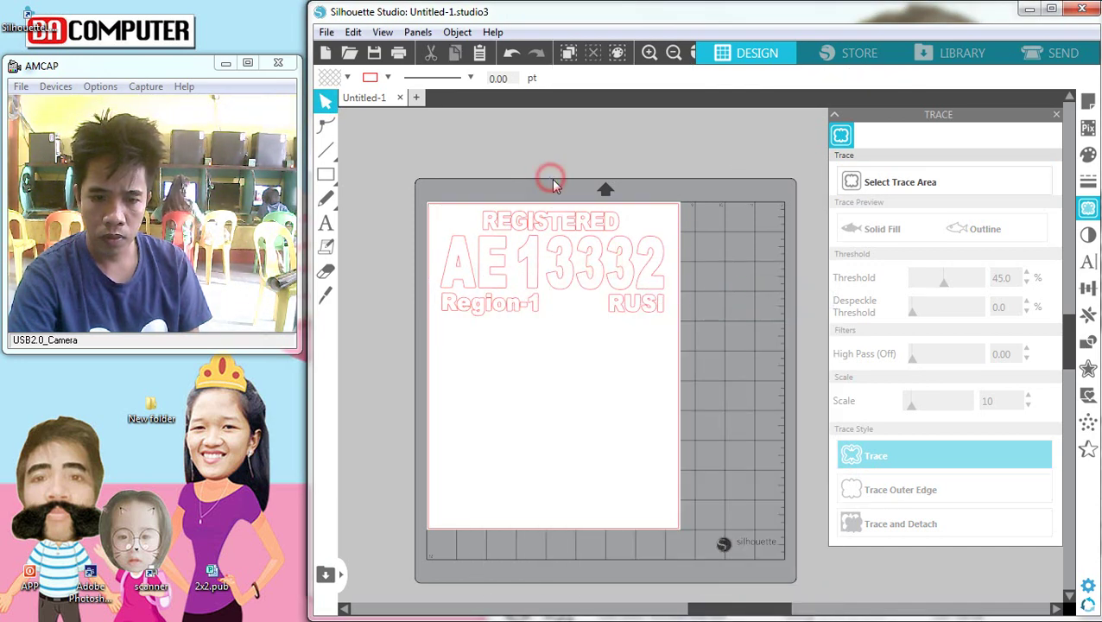
click(556, 239)
Step: Rotate the traced AE 13332 outlines 90° clockwise and nudge them into the top-left corner
drag(554, 179, 616, 263)
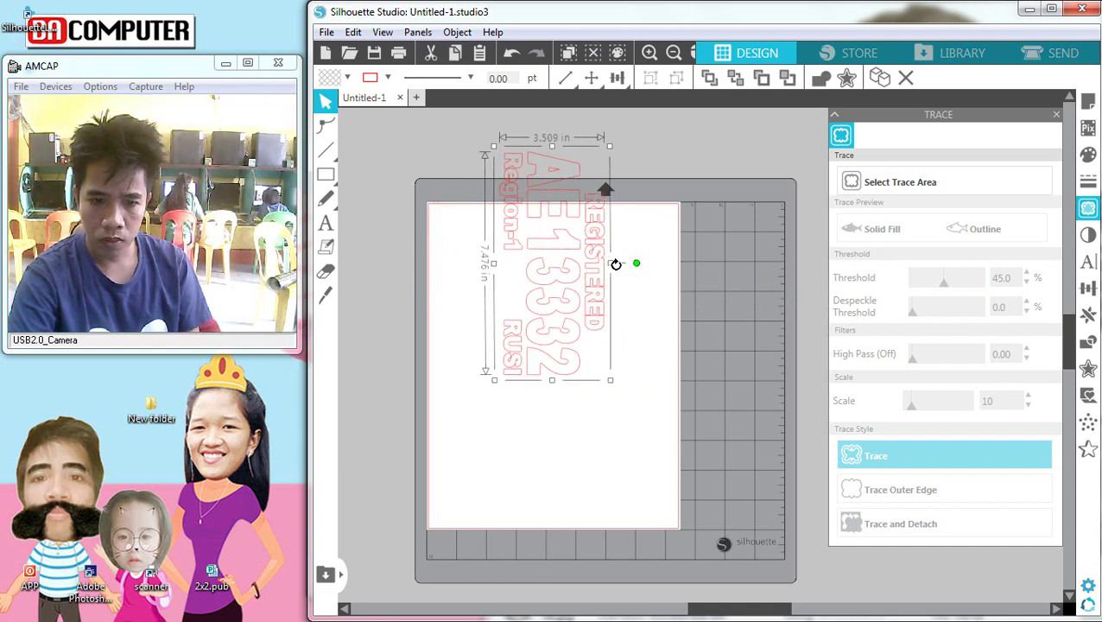
drag(578, 199, 519, 270)
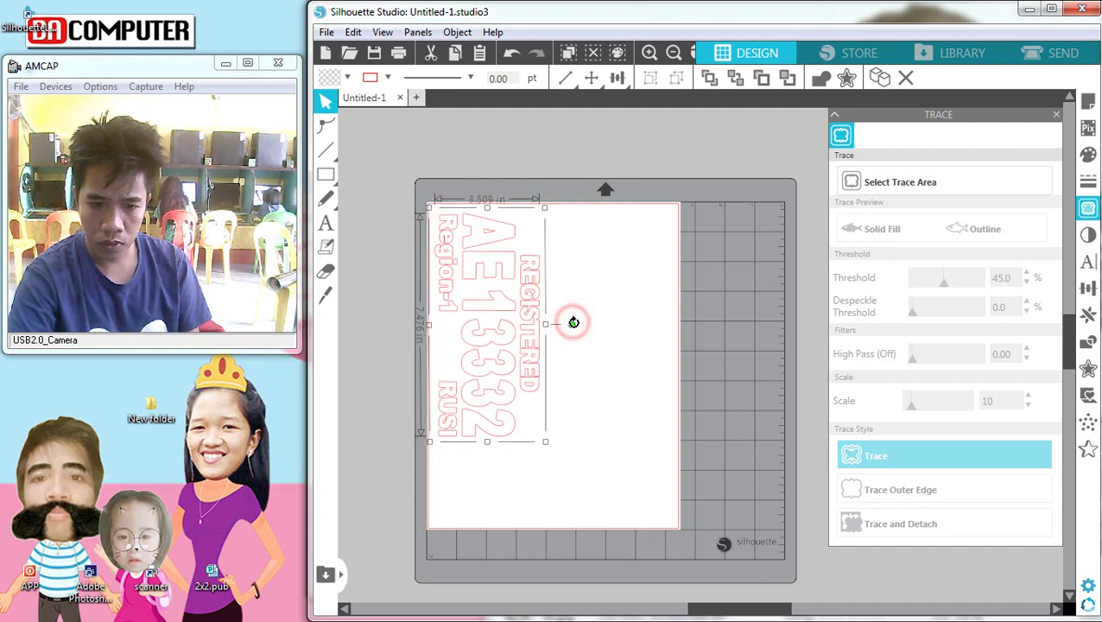
click(484, 294)
drag(497, 302, 493, 297)
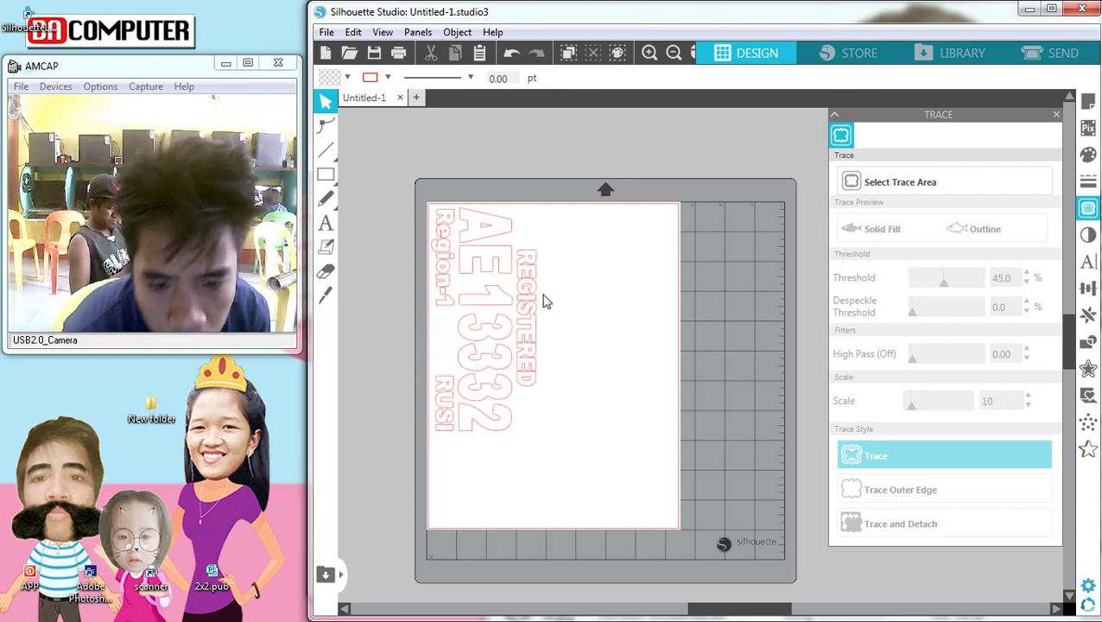
click(641, 376)
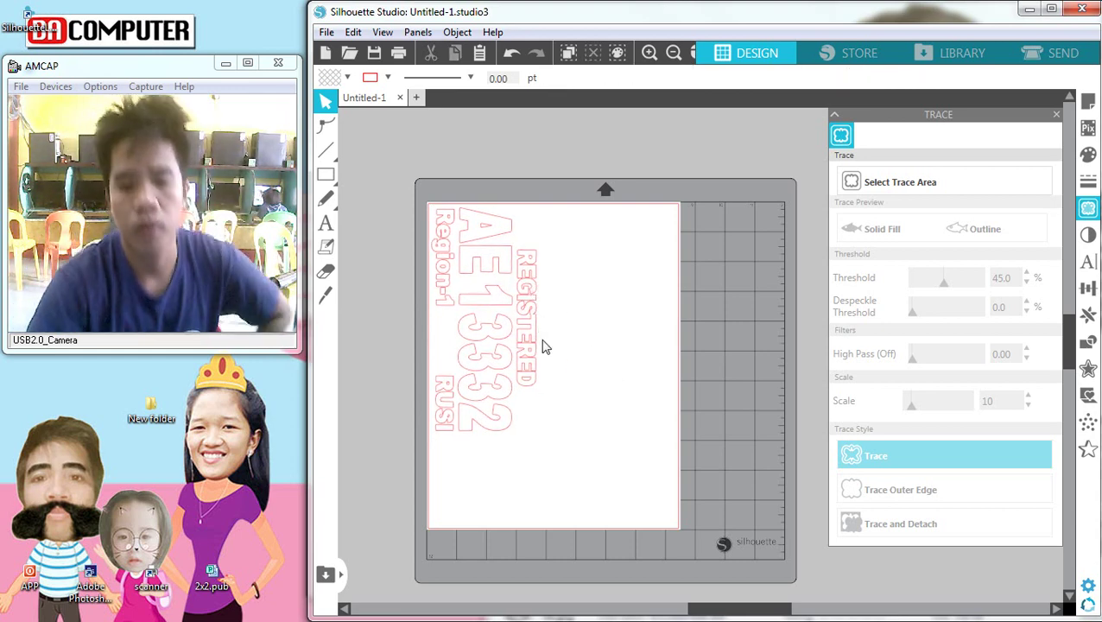
right_click(487, 296)
click(689, 323)
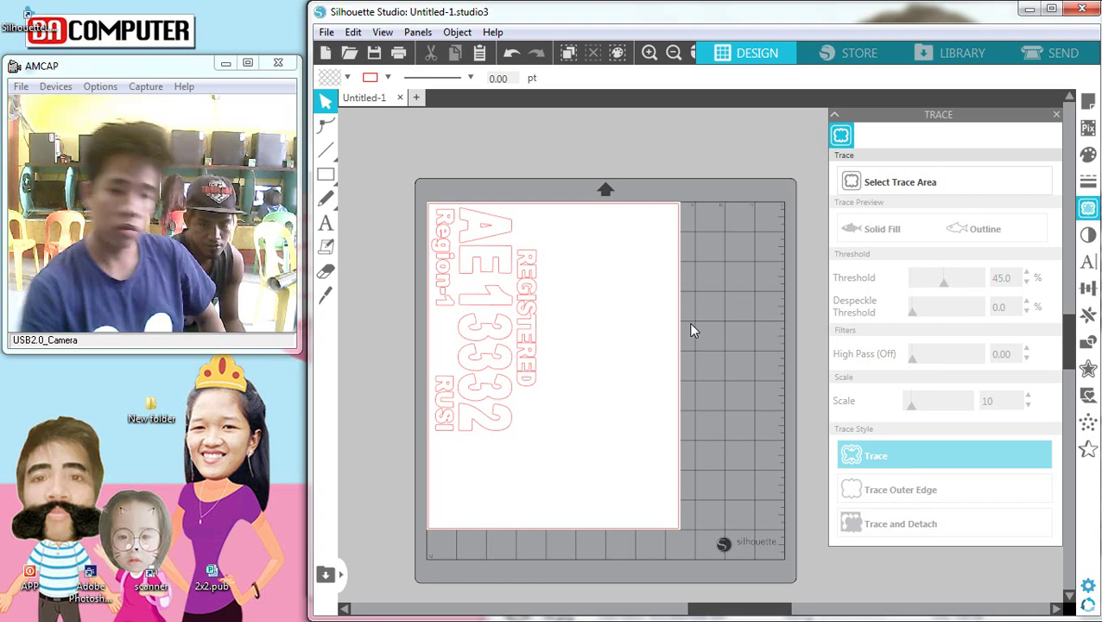
Step: Delete the AE 13332 outlines, check the second plate in Photoshop, then minimize Photoshop
click(524, 318)
key(Delete)
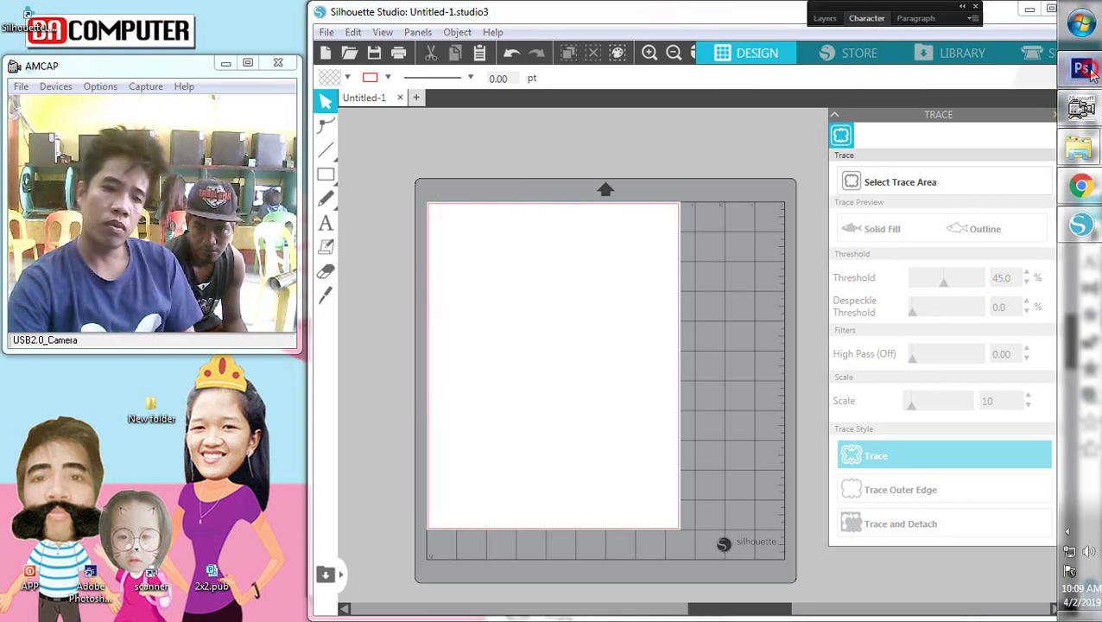
click(1084, 69)
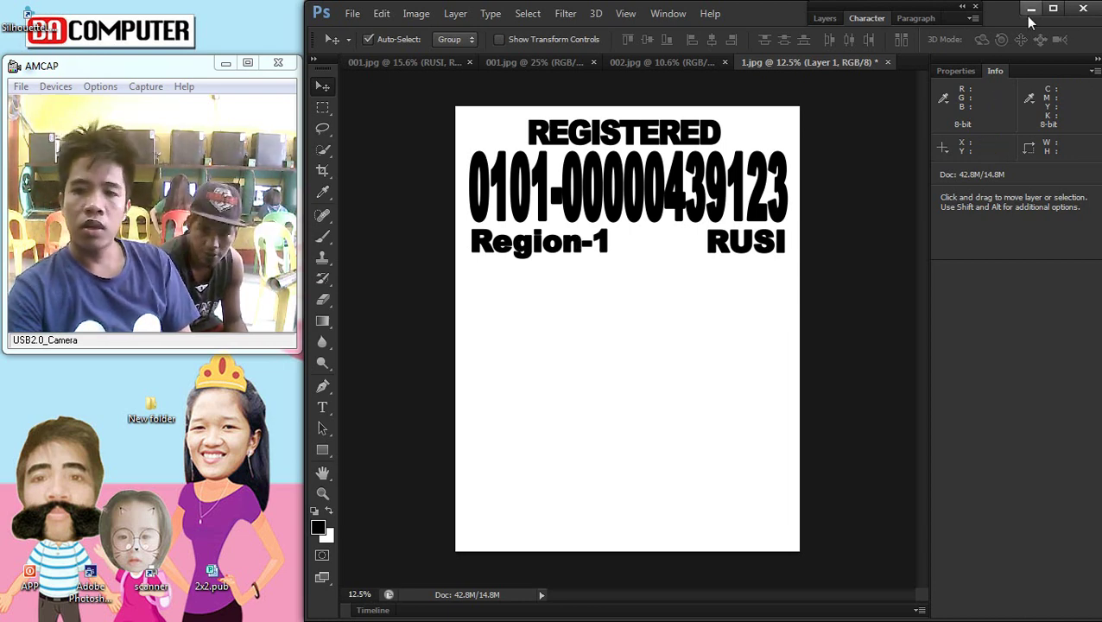
click(1030, 10)
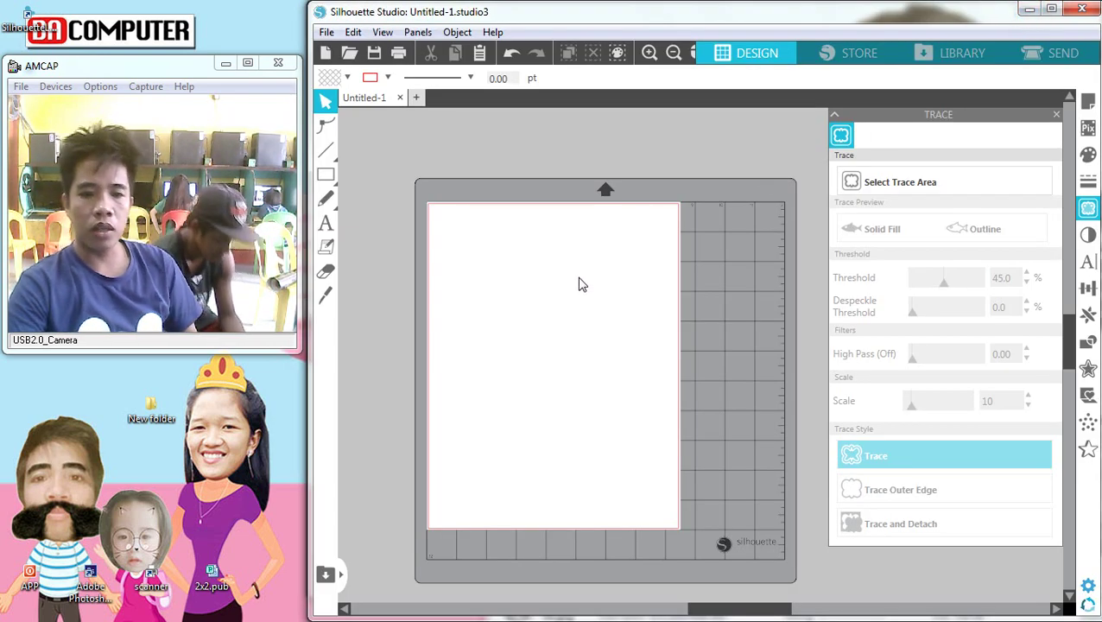
key(ctrl+v)
click(619, 293)
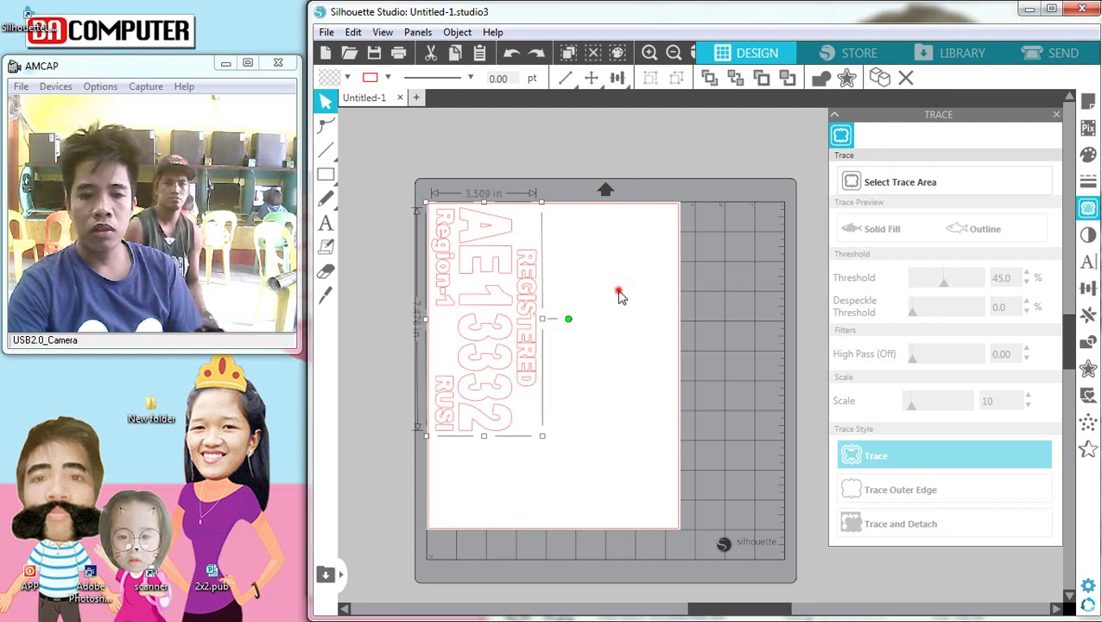
click(529, 299)
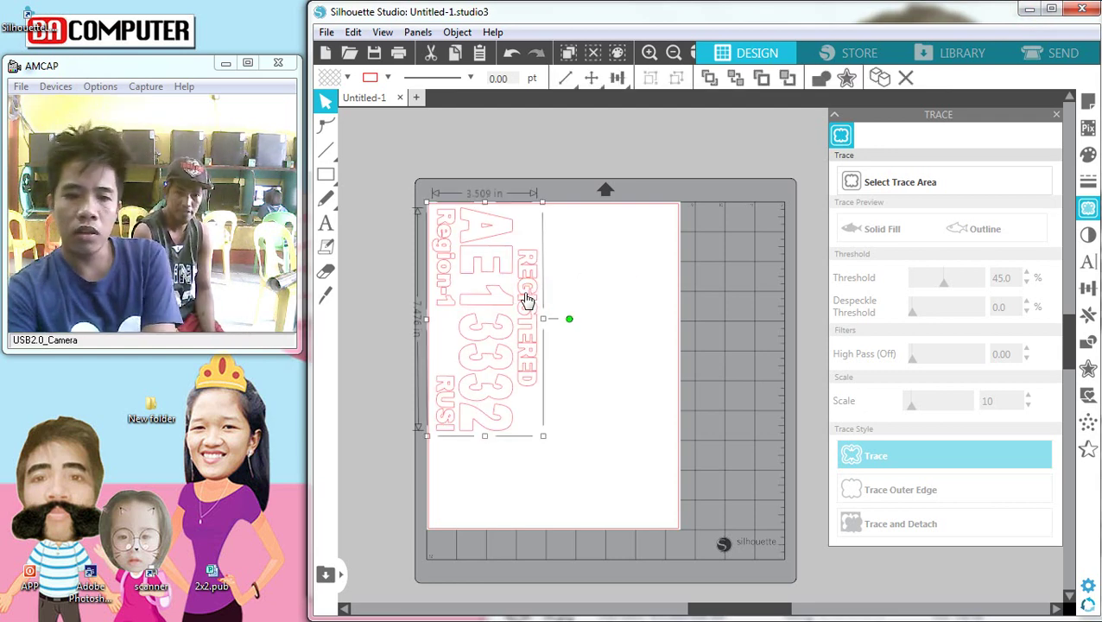
click(604, 330)
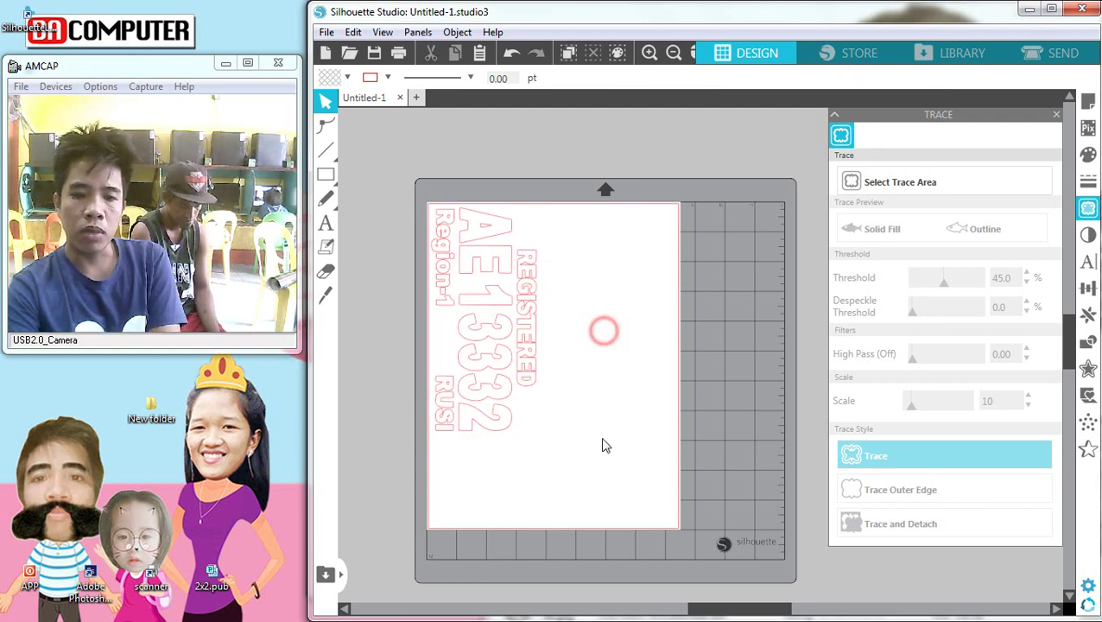
click(852, 184)
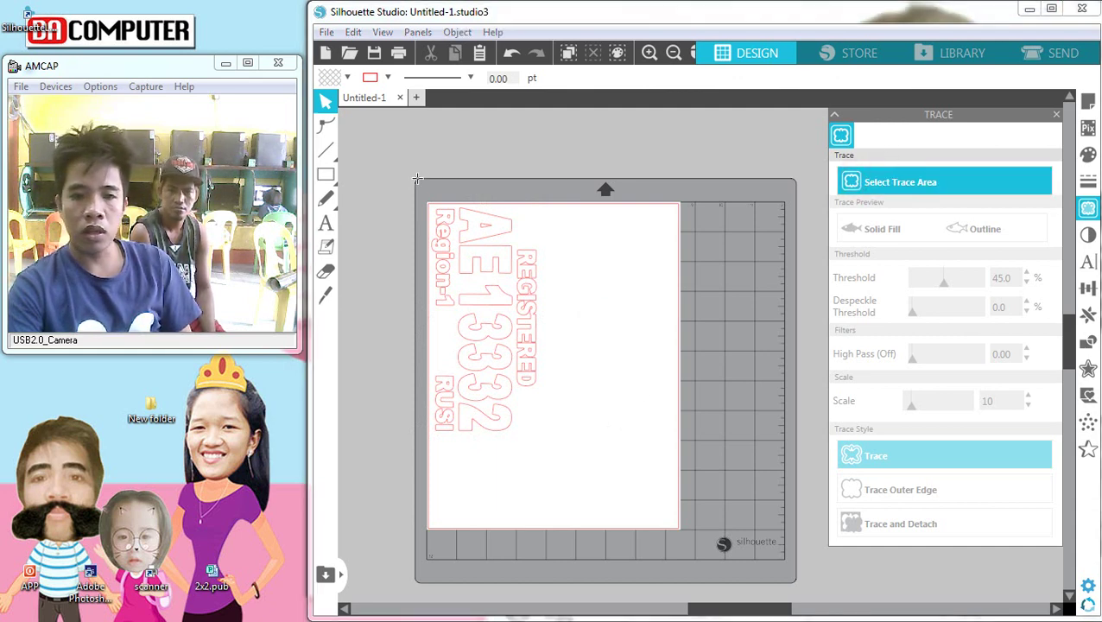
drag(417, 179, 590, 445)
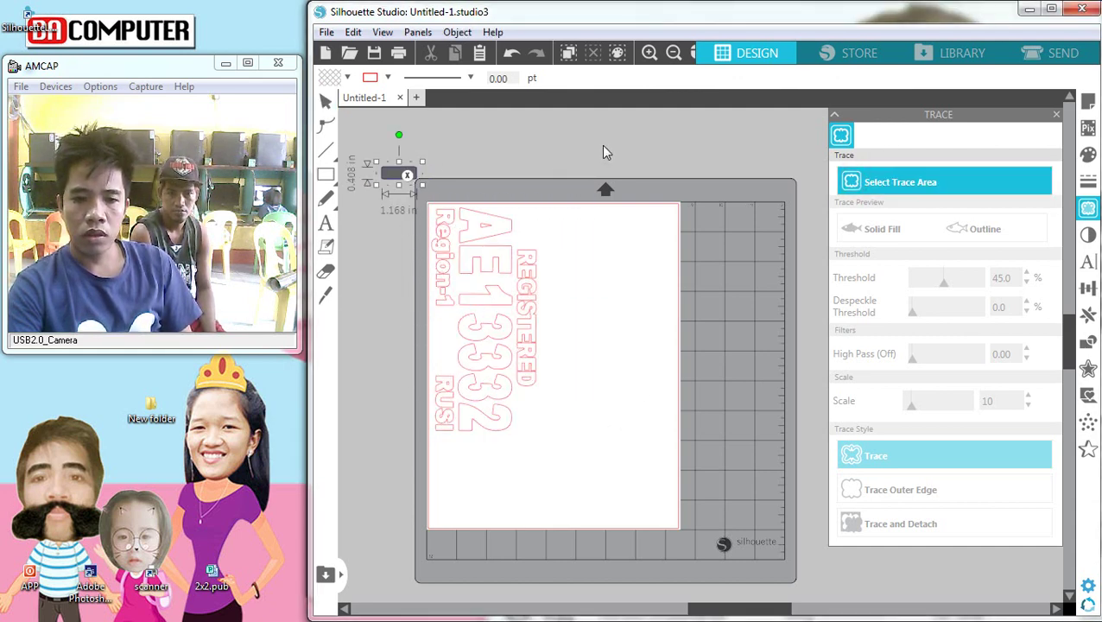
click(413, 181)
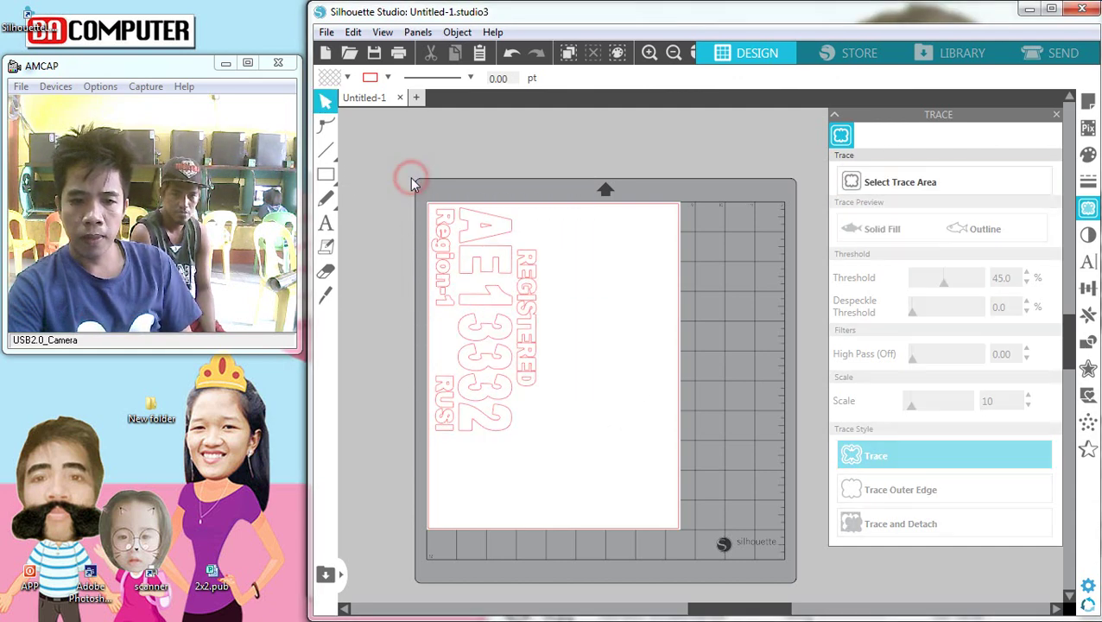
click(537, 298)
click(650, 324)
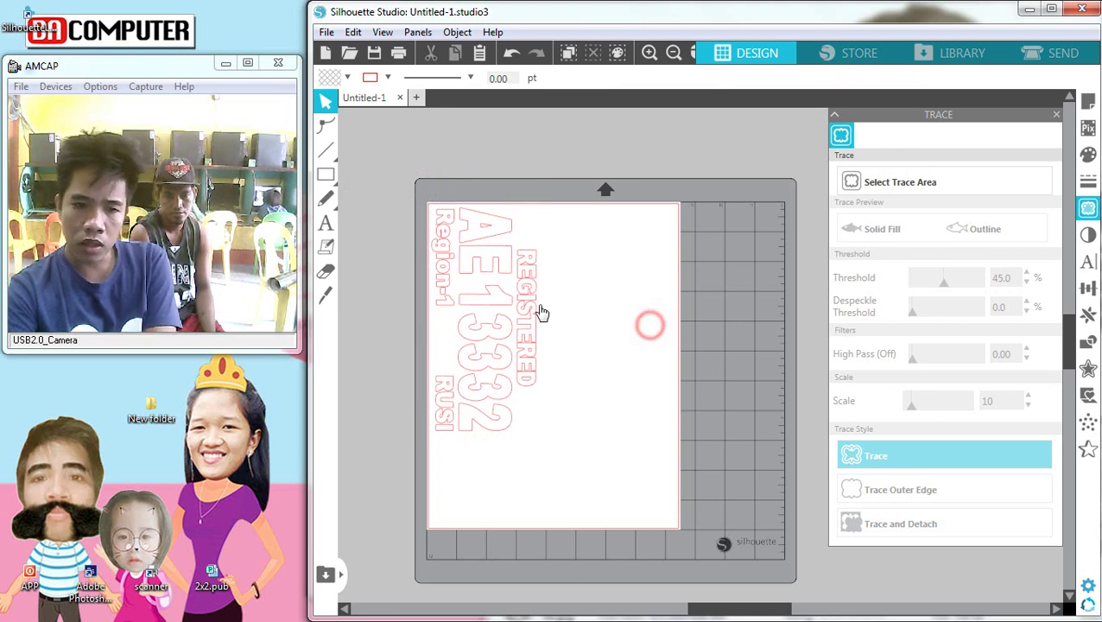
click(538, 307)
click(659, 354)
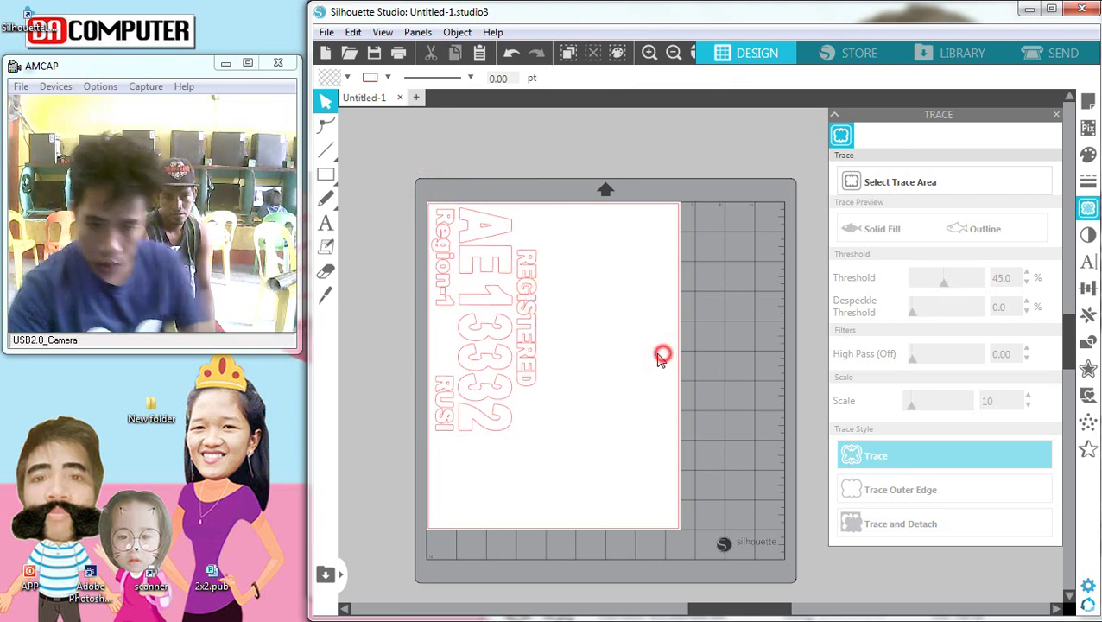
Step: Set the cut material to Sticker Paper, White and raise the blade depth one notch
click(1055, 55)
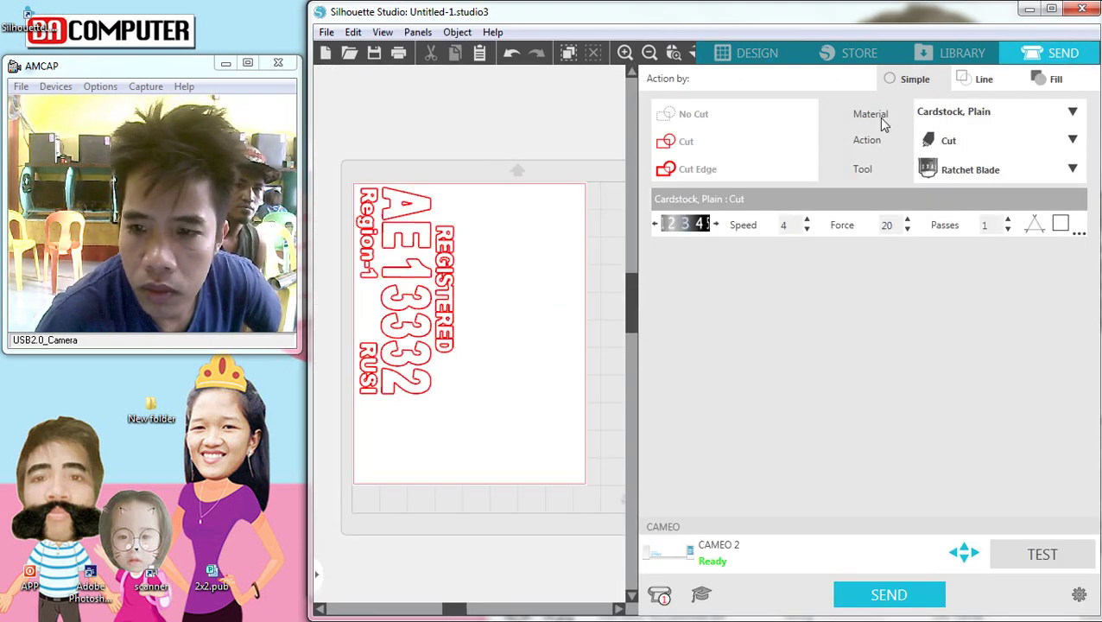
click(998, 112)
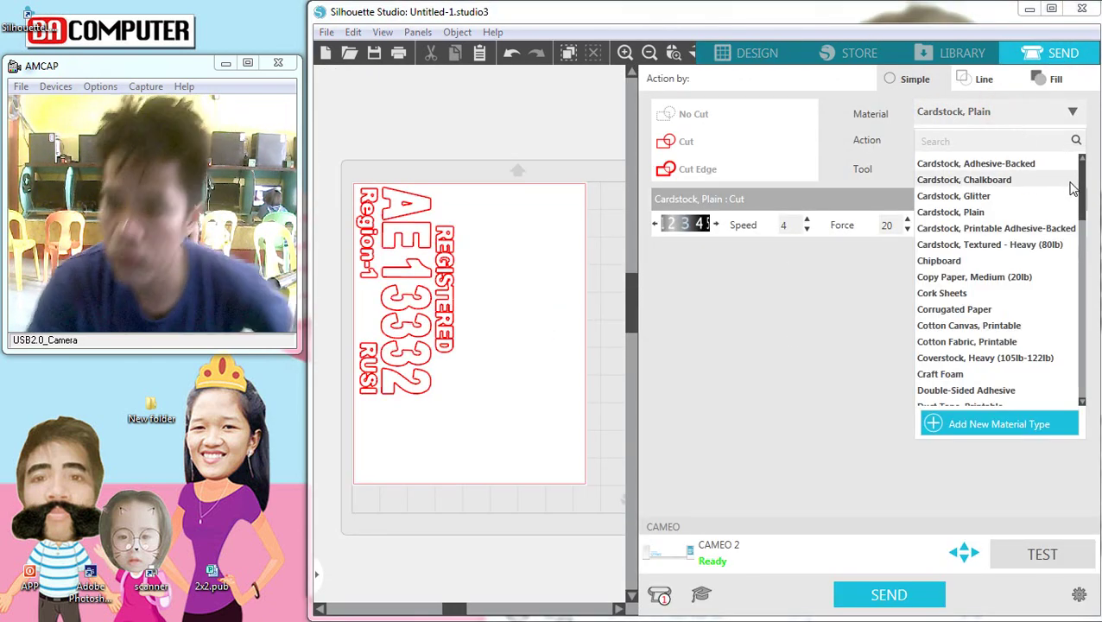
scroll(1067, 327, down, 10)
scroll(1067, 234, up, 2)
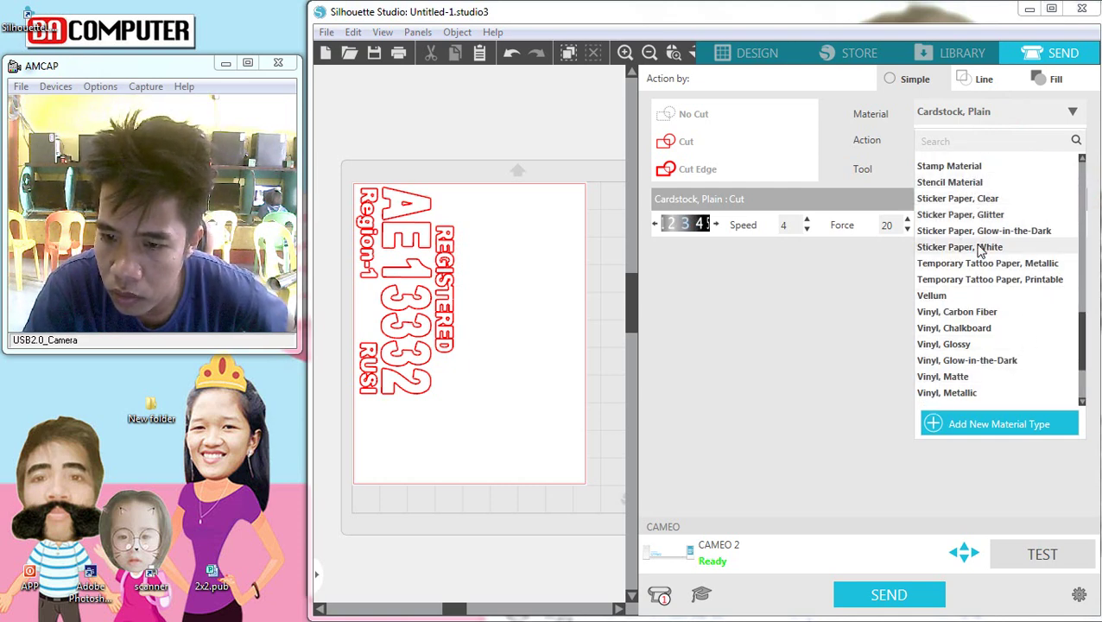
click(950, 247)
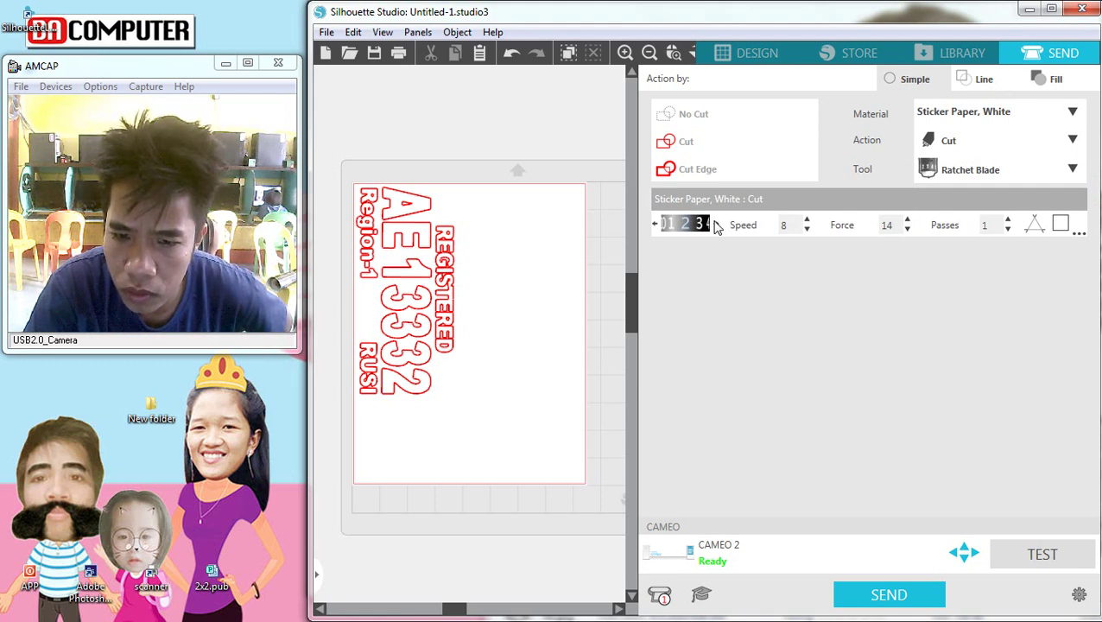
click(715, 224)
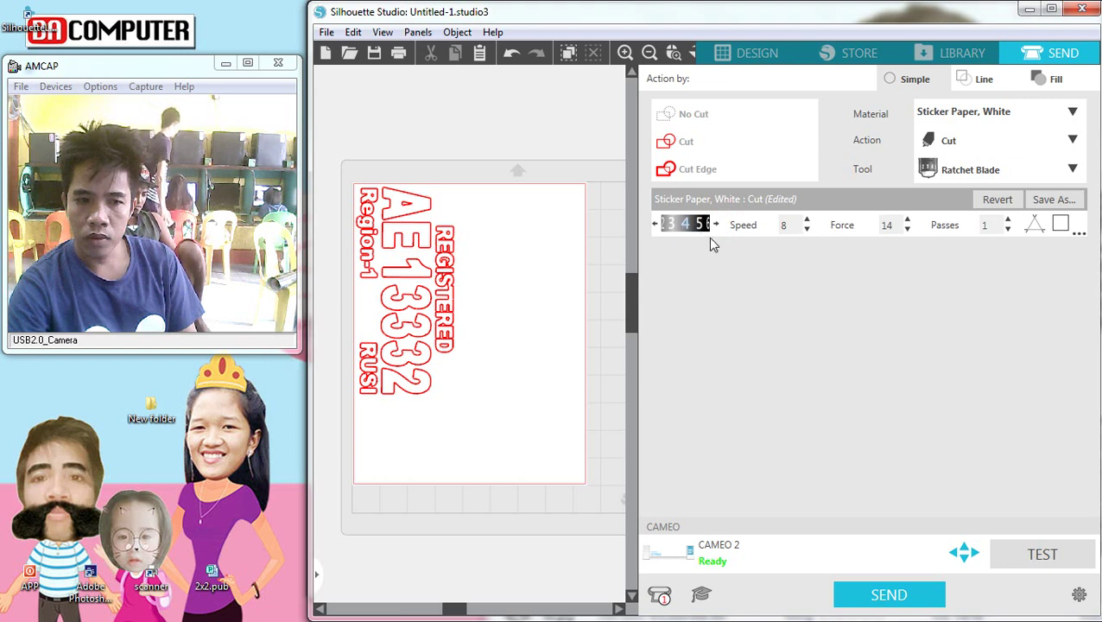
Step: Deepen the blade to 6 and lower the cut settings to speed 5, force 10
click(1000, 112)
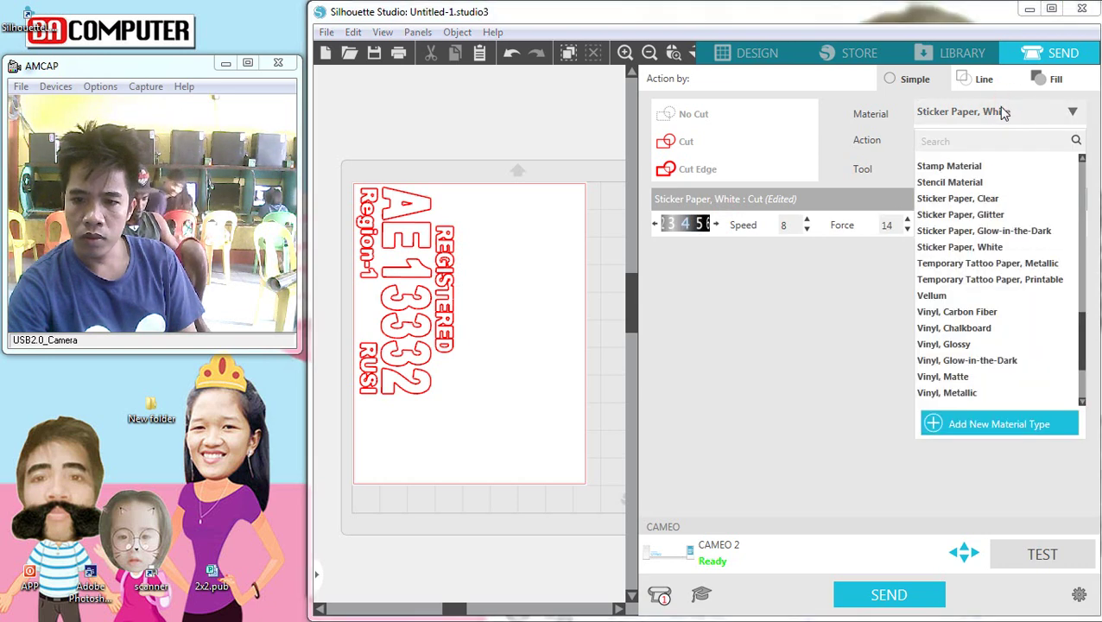
click(827, 275)
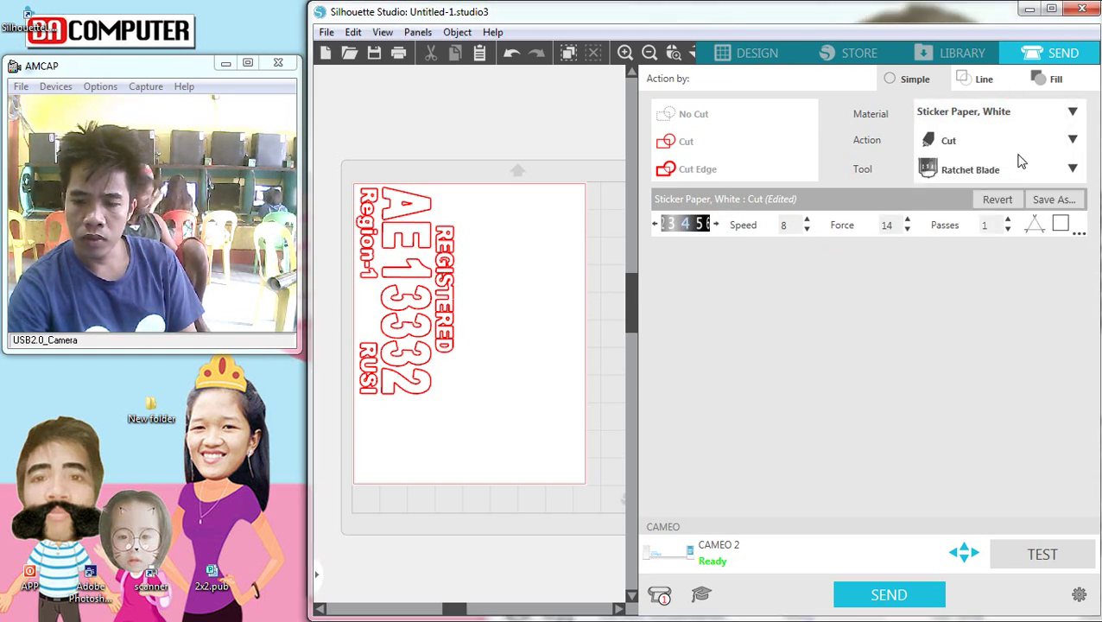
click(717, 225)
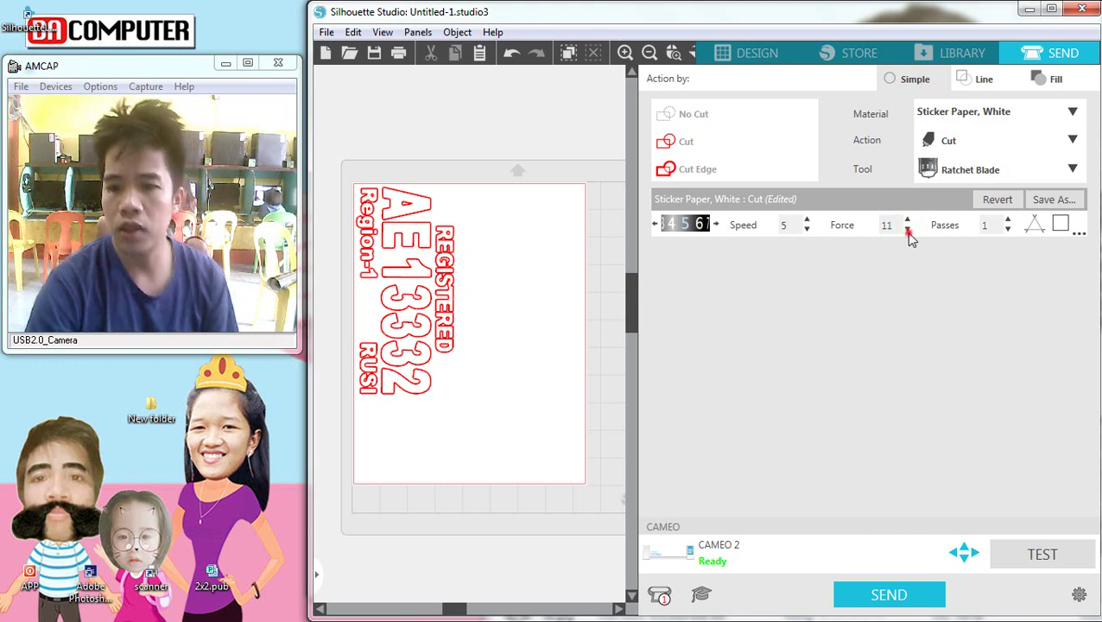
click(908, 230)
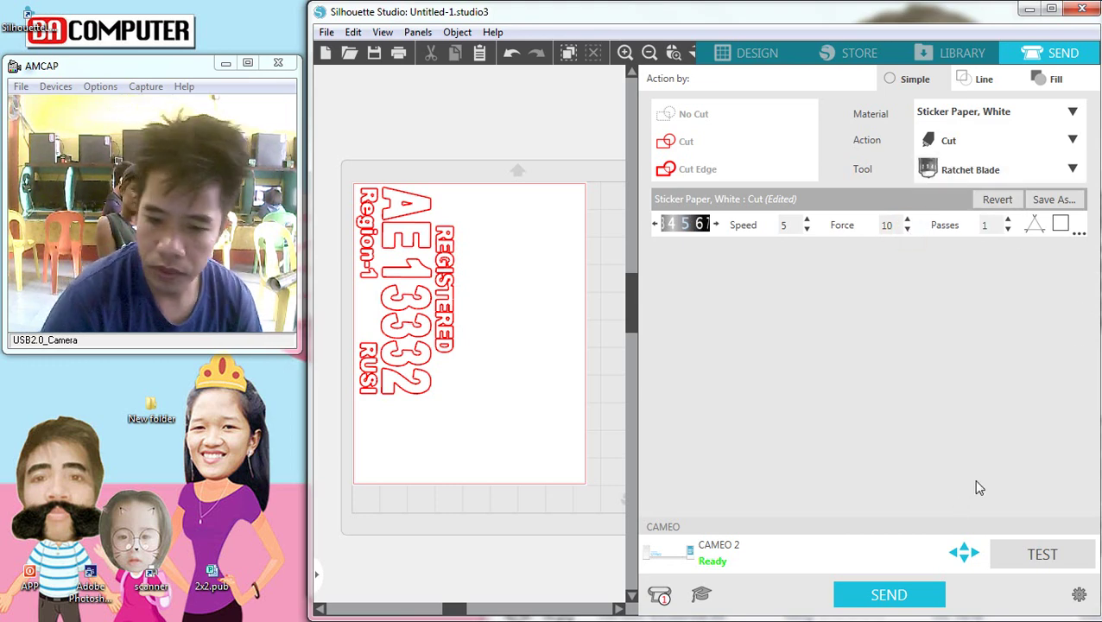
Step: Run a test cut on the CAMEO 2 with the edited Sticker Paper, White settings
click(1041, 553)
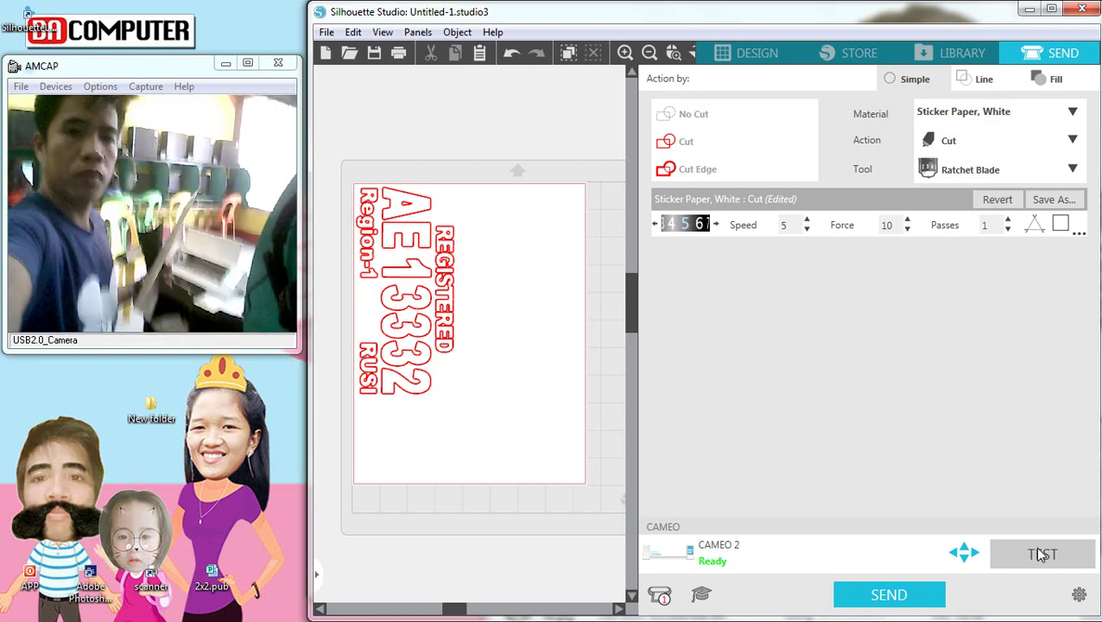
mouse_move(1067, 45)
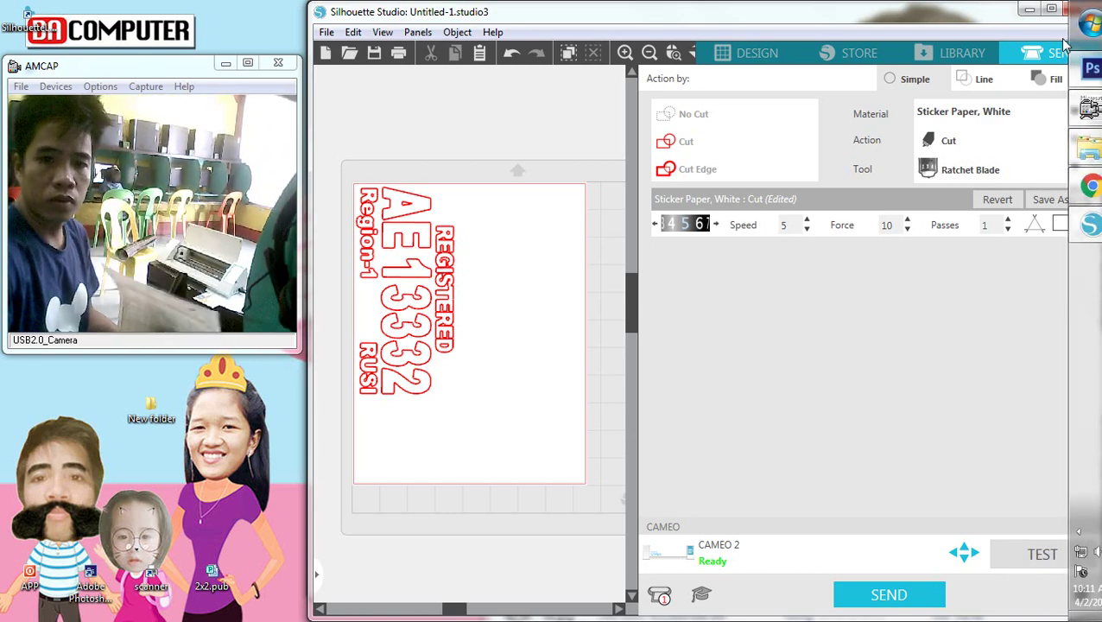
Step: Minimize Silhouette Studio and close the New folder Explorer window, leaving the desktop showing
click(1029, 9)
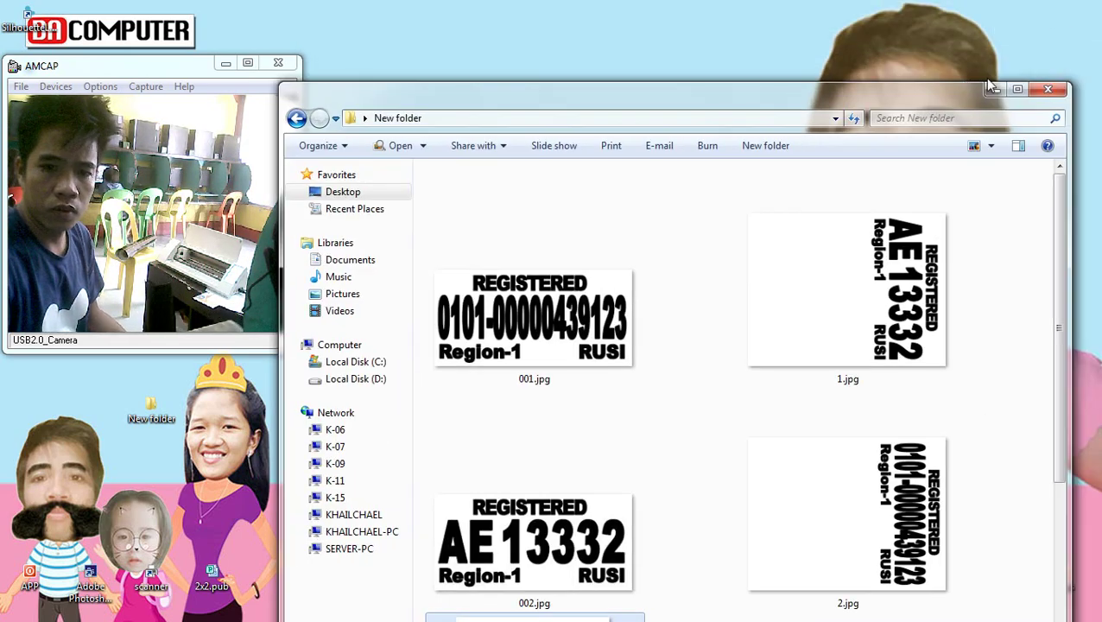
click(1044, 92)
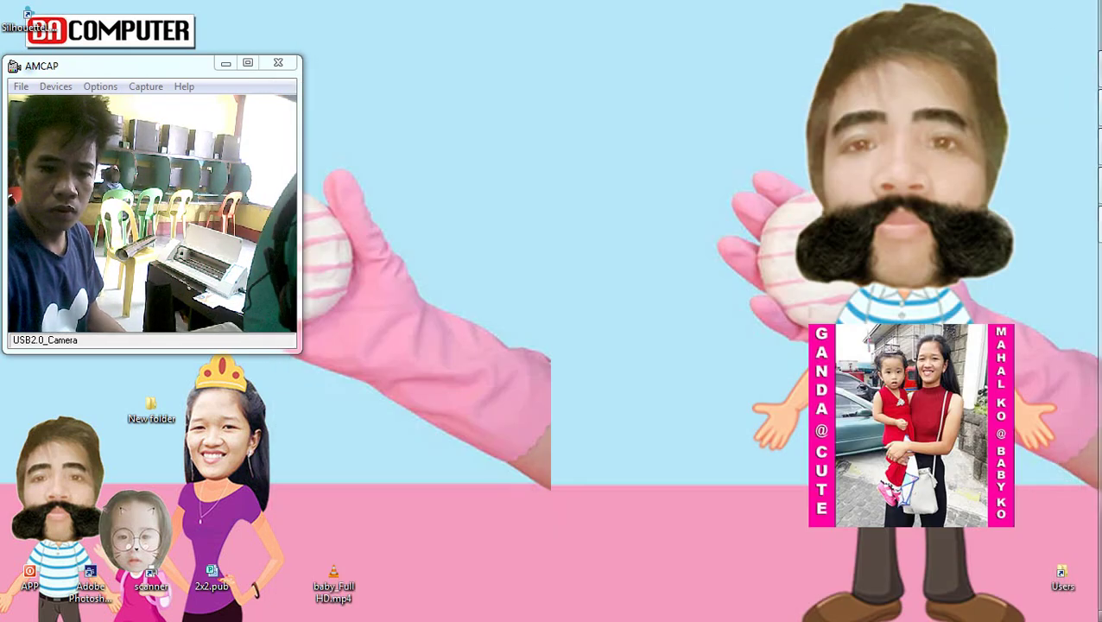
click(1066, 534)
click(728, 390)
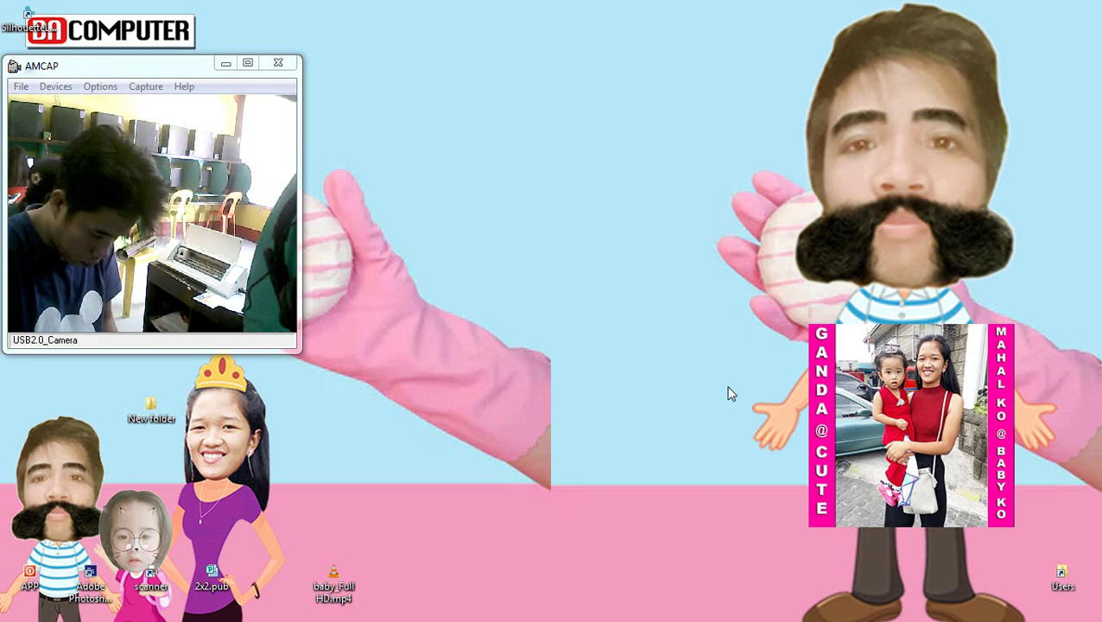
key(n)
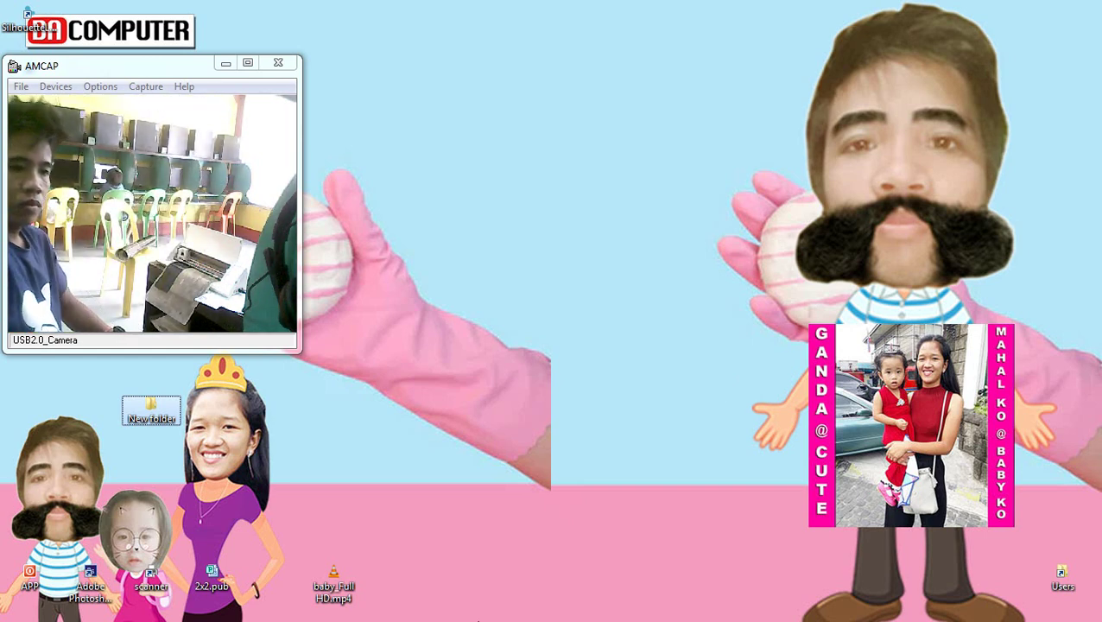
Step: Restore Silhouette Studio and send the AE 13332 outlines to the CAMEO 2 for cutting
click(1080, 224)
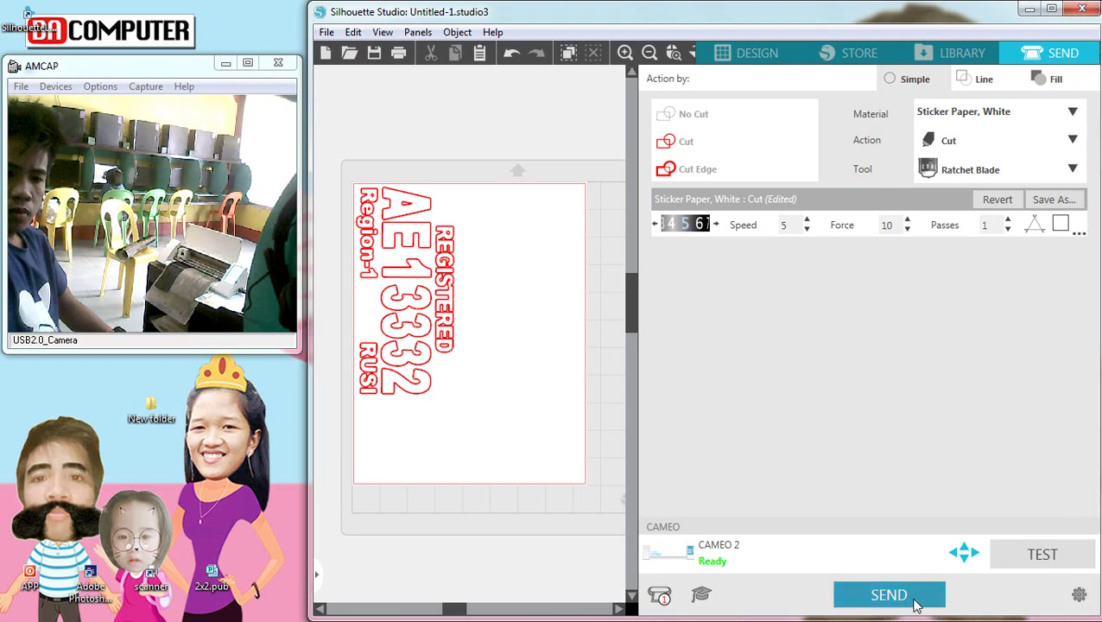
click(903, 596)
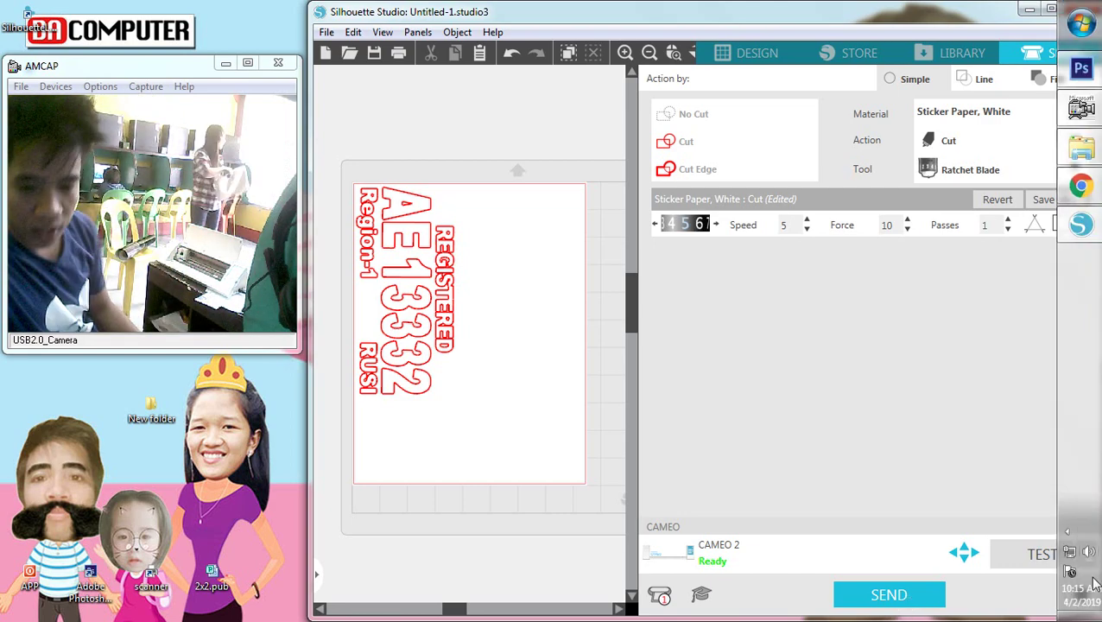
Step: Open the hidden notification icons and dismiss the popup
click(1068, 536)
click(795, 436)
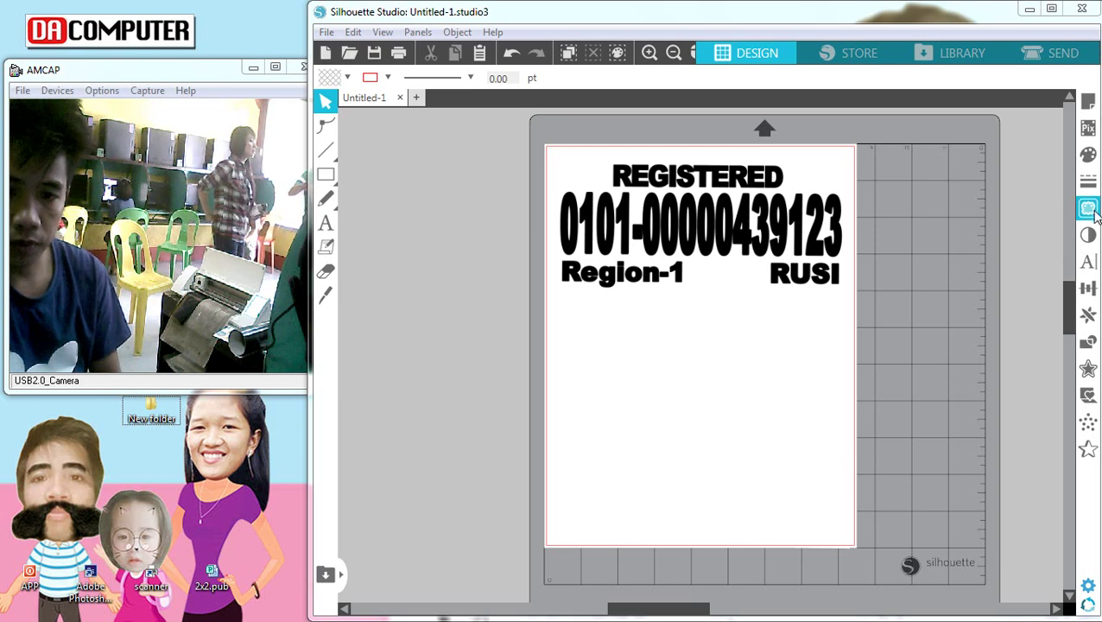
click(1088, 208)
click(849, 199)
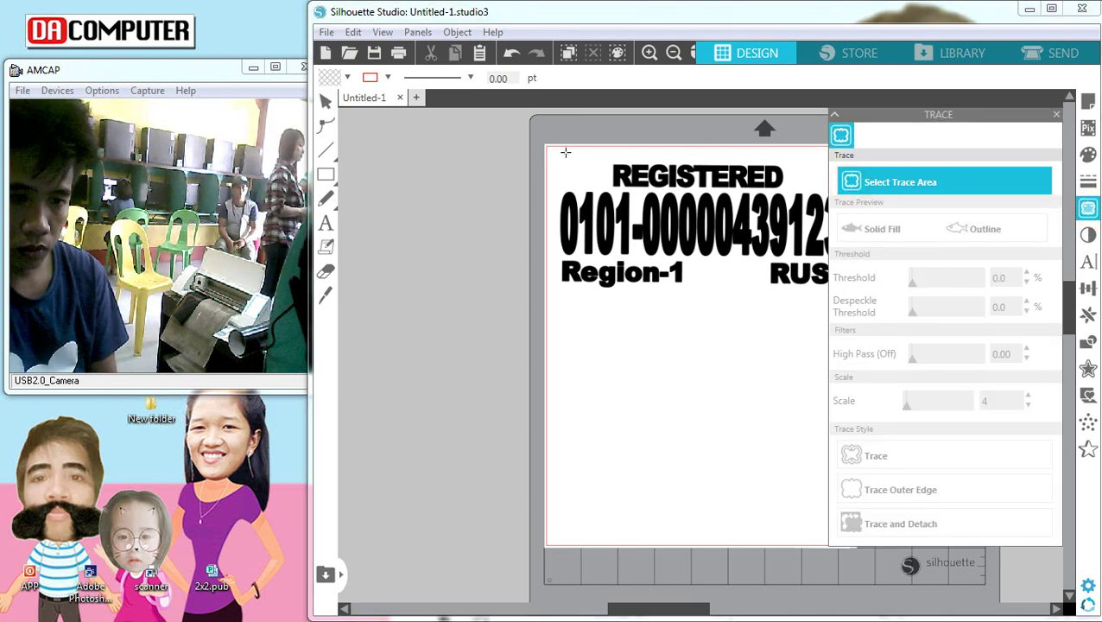
mouse_move(531, 148)
mouse_down()
mouse_move(781, 270)
mouse_move(925, 321)
mouse_up()
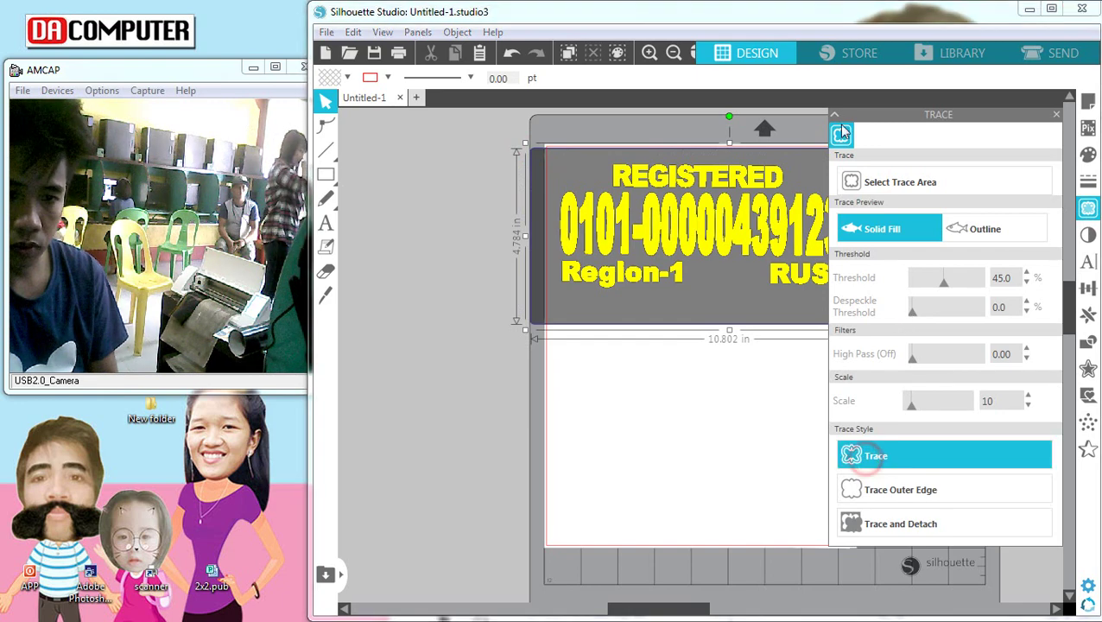
click(850, 456)
click(835, 115)
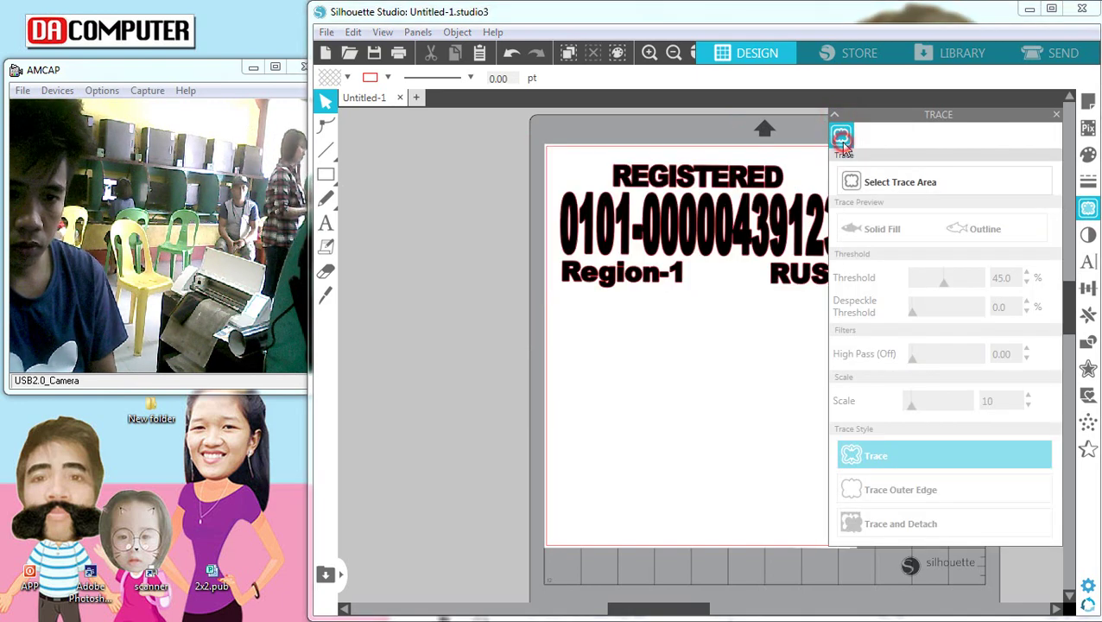
Step: Pull the original plate image away from the outlines and bring up its context menu
click(835, 114)
drag(812, 184, 917, 217)
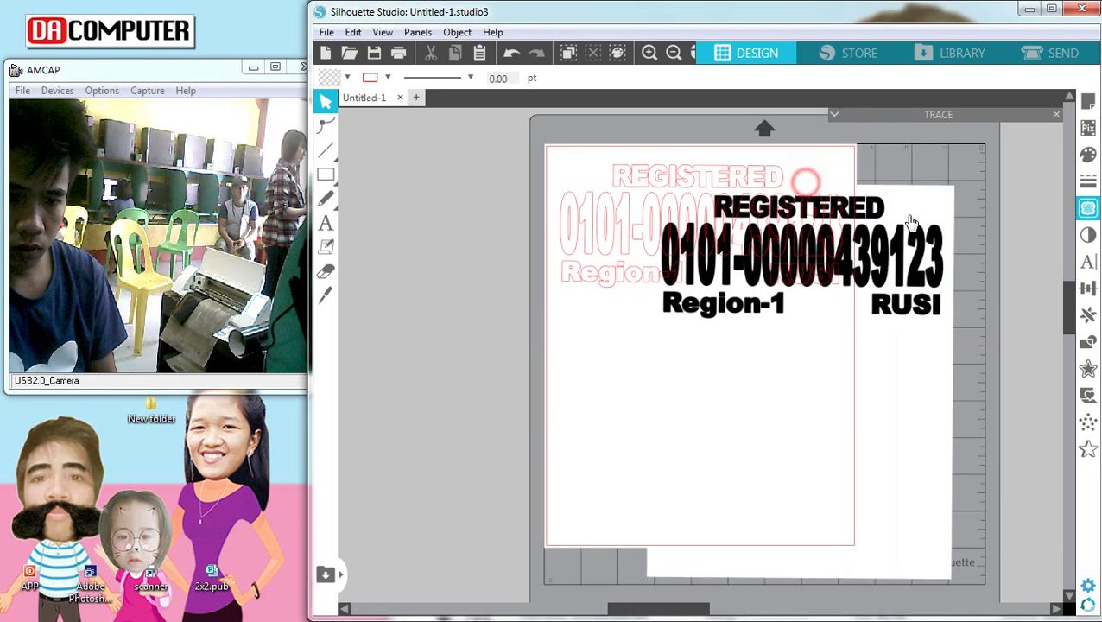
right_click(917, 221)
Step: Remove the original scan, then rotate the outlines 90° and move them to the mat's top-left corner
click(949, 273)
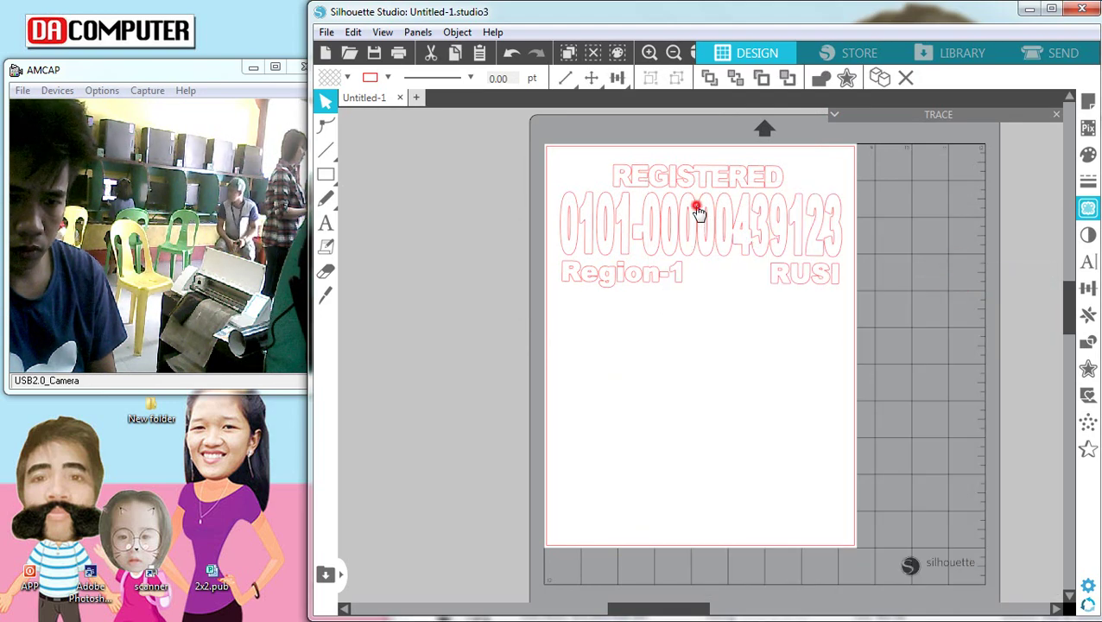
click(699, 209)
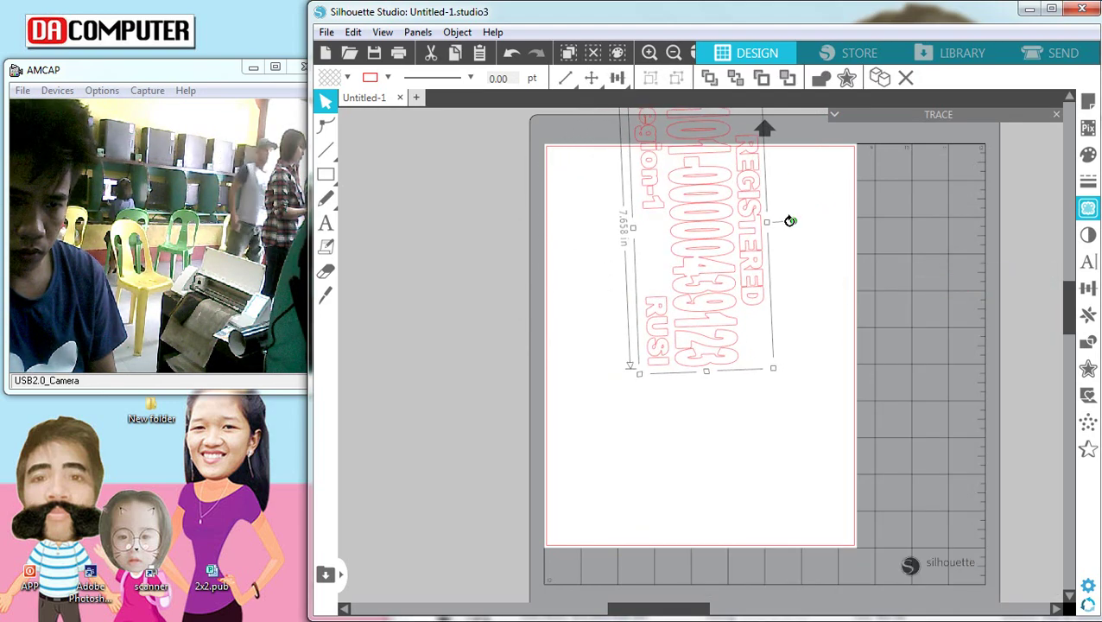
drag(700, 133, 792, 226)
mouse_move(728, 197)
mouse_down()
mouse_move(674, 283)
mouse_move(628, 269)
mouse_up()
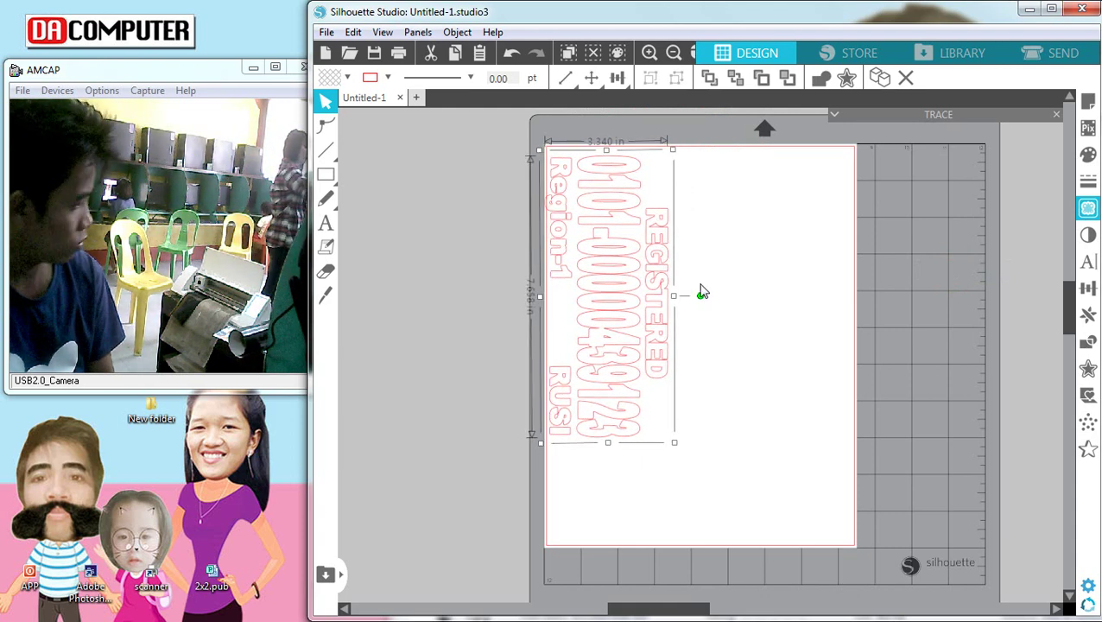
drag(566, 241, 591, 244)
Step: Fine-tune the outlines' placement and shrink them slightly to about 3.3 × 7.56 in
click(796, 263)
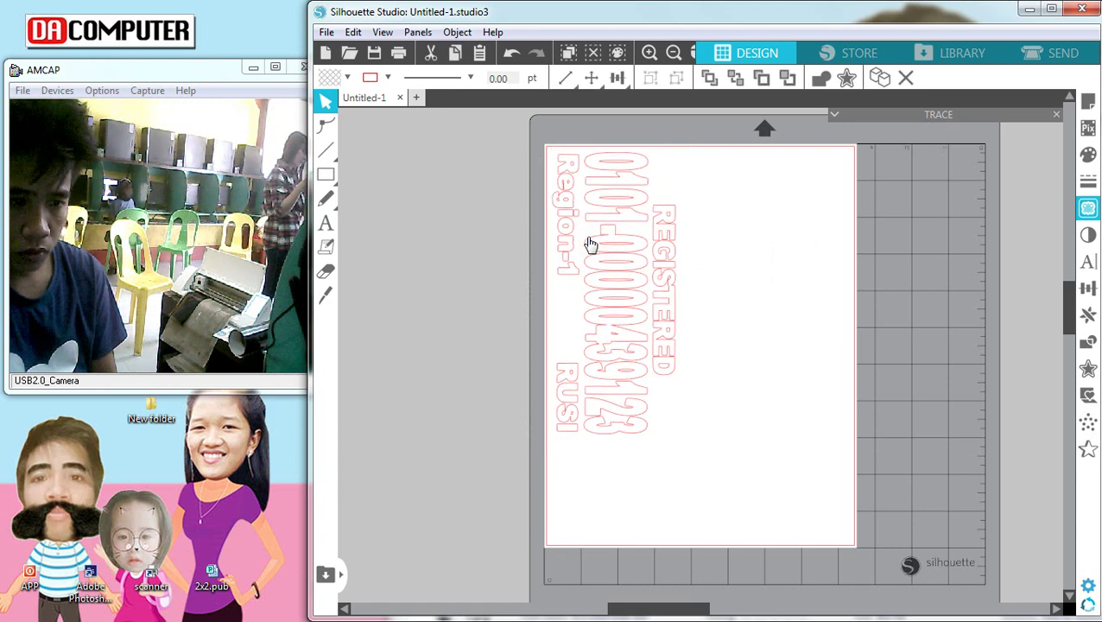
click(639, 234)
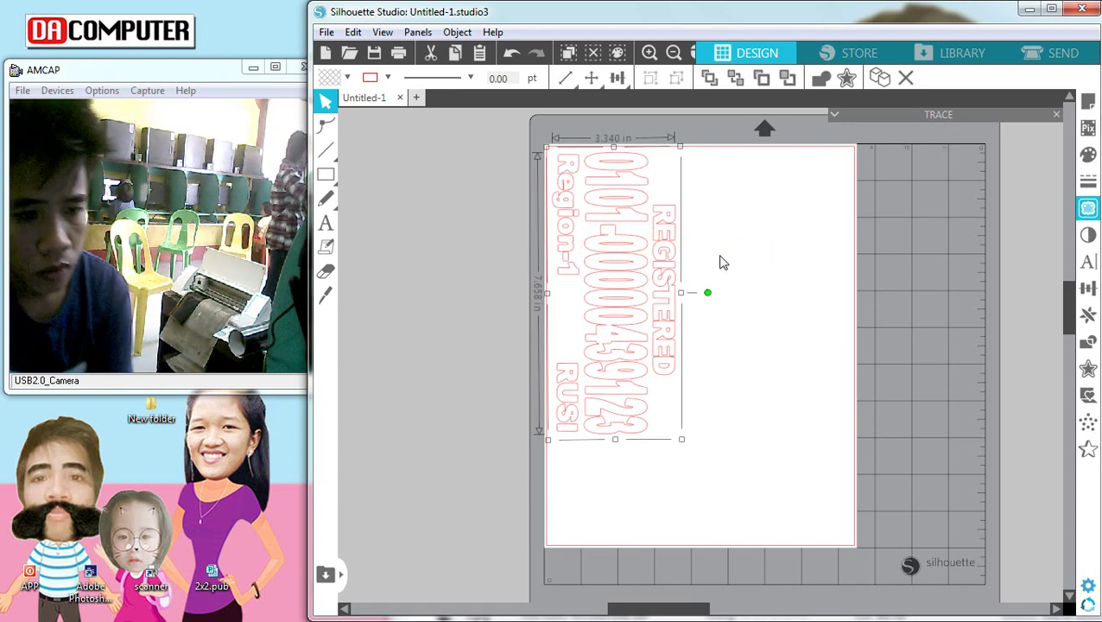
key(Left)
key(Left)
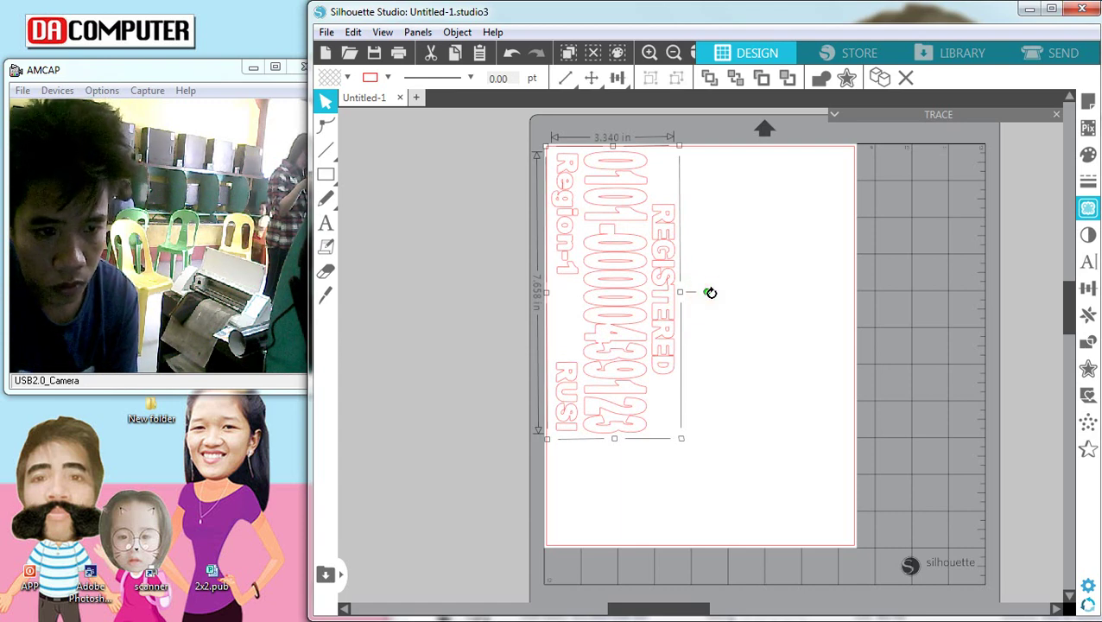
drag(684, 438, 682, 434)
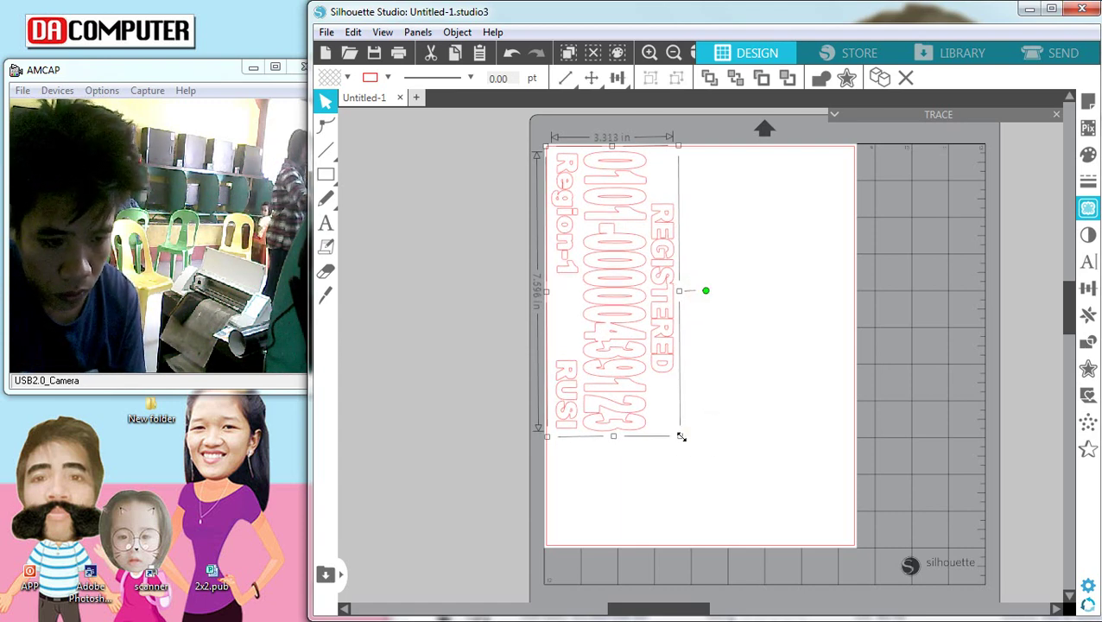
click(738, 432)
click(635, 313)
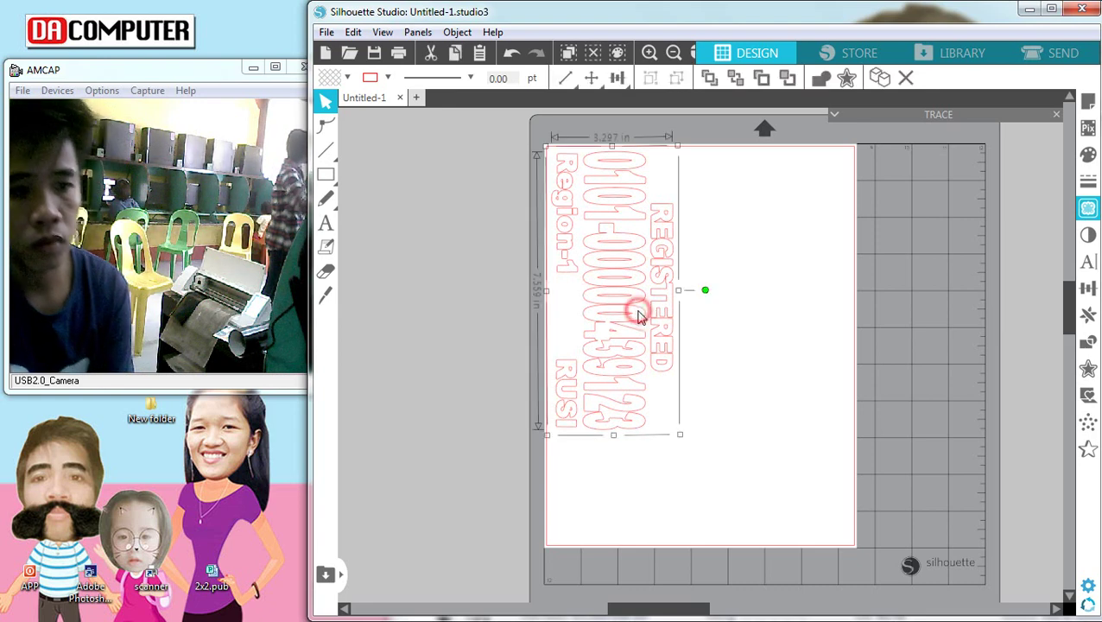
click(762, 349)
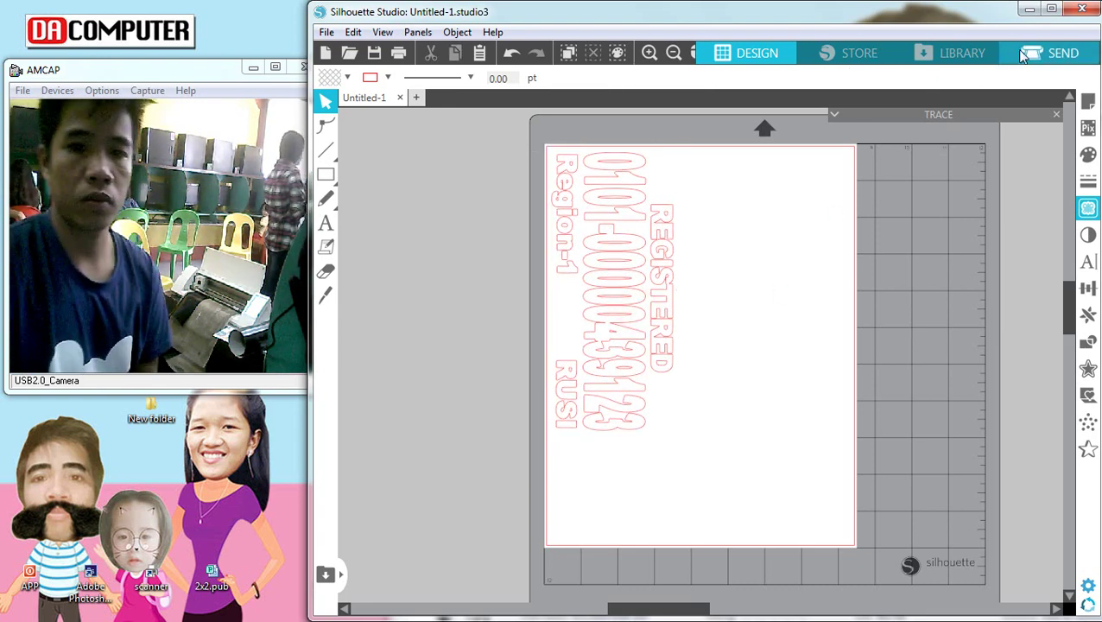
Step: Send the rotated plate outlines to the CAMEO 2 to cut on Sticker Paper, White
click(1052, 55)
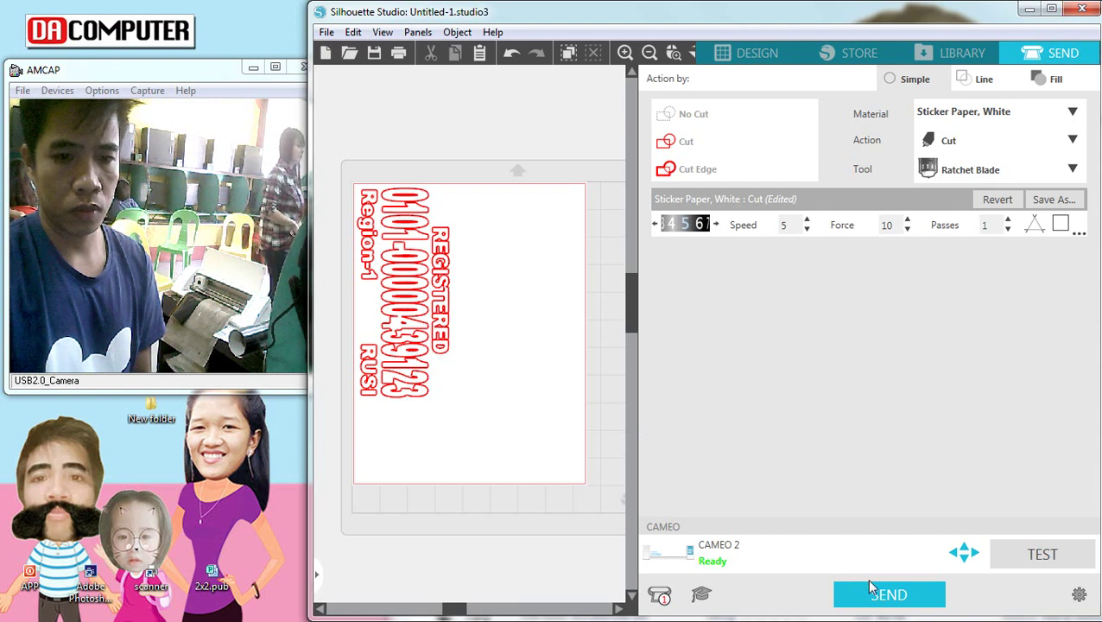
click(922, 604)
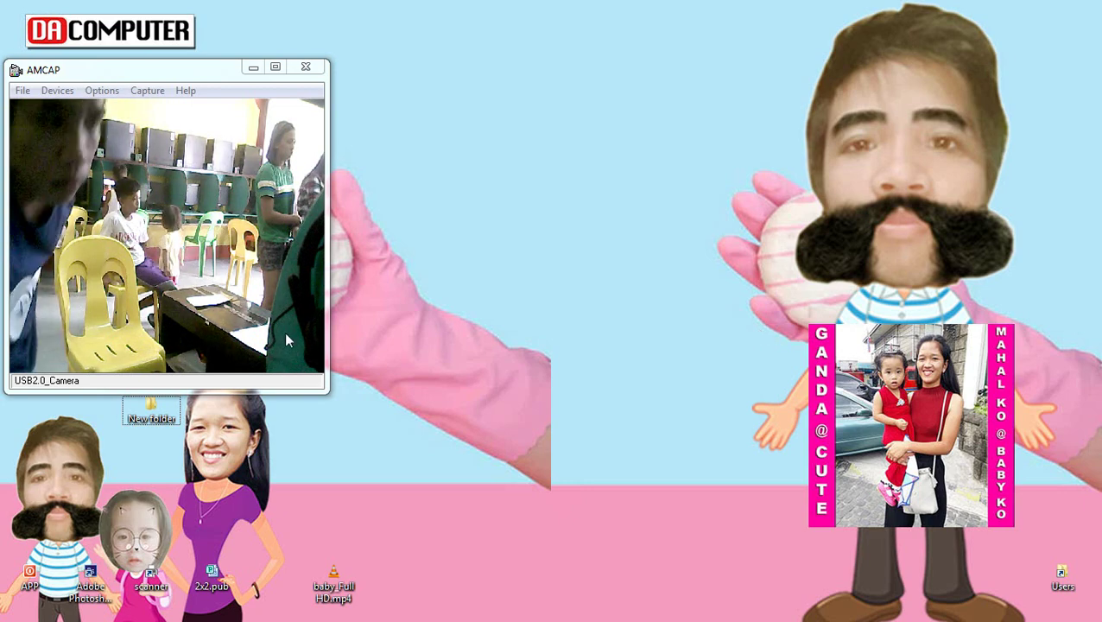
Step: Enlarge and centre the AMCAP USB2.0_Camera preview window, then select the desktop's New folder
click(324, 390)
drag(324, 391, 427, 473)
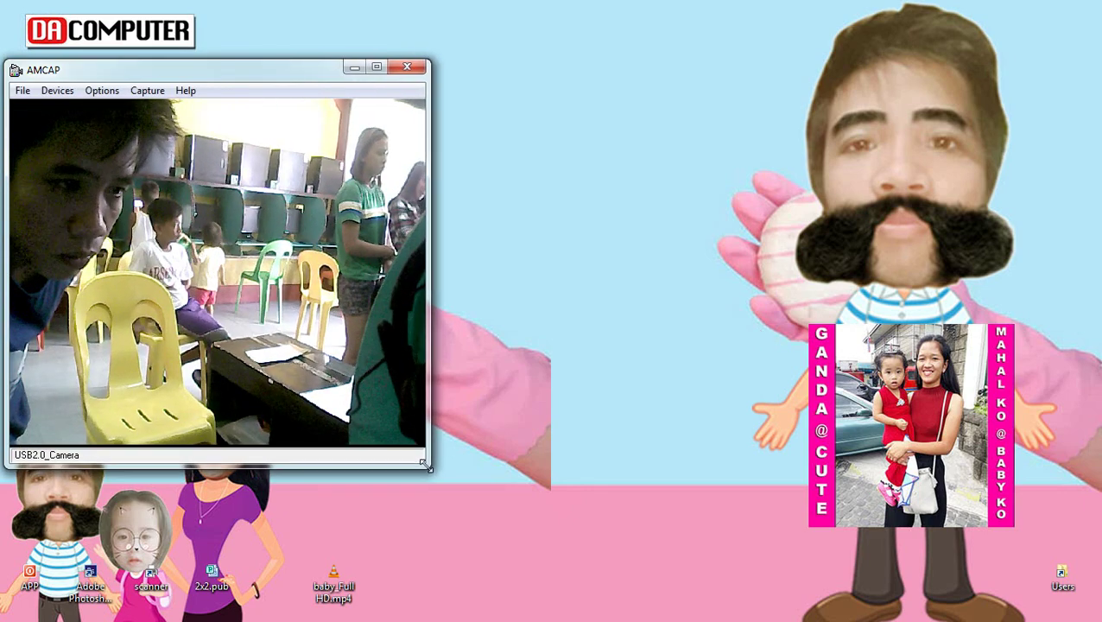
drag(230, 77, 502, 69)
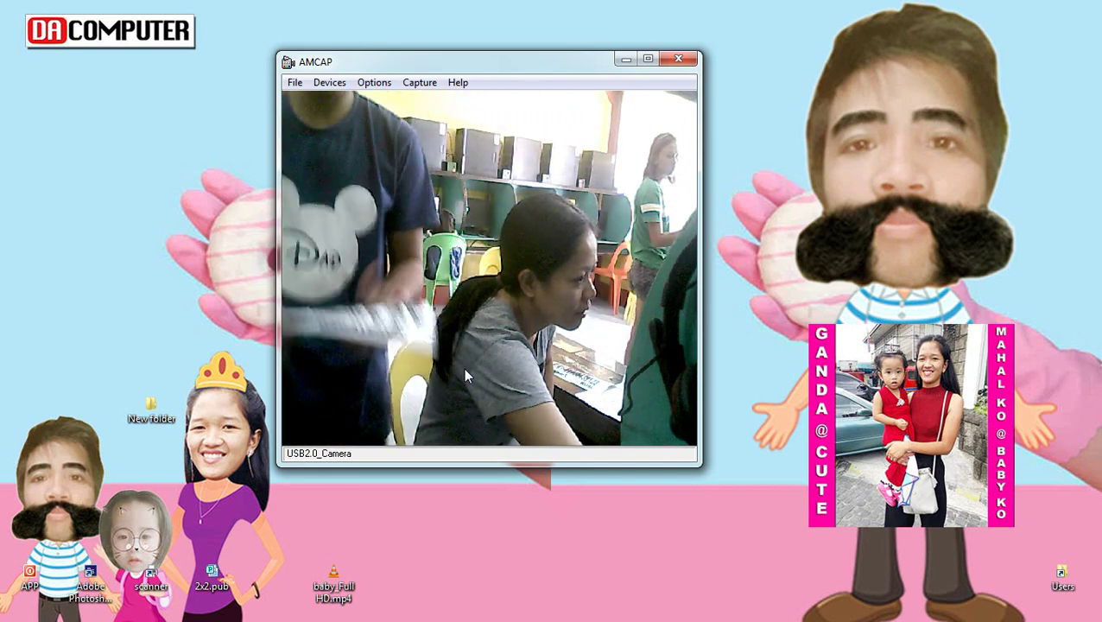
click(2, 380)
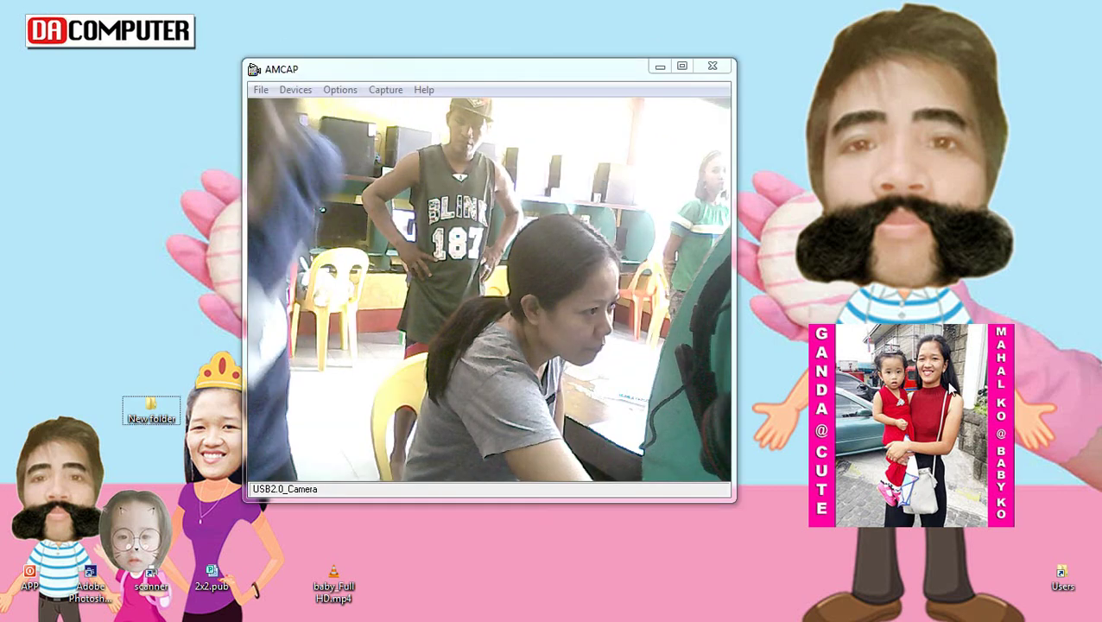
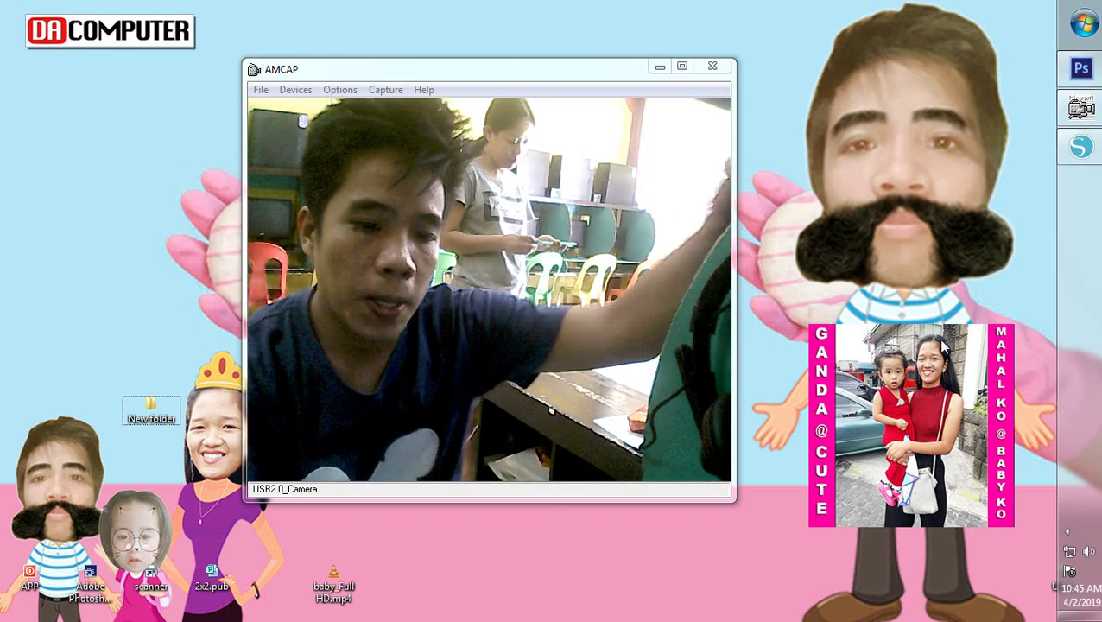
Step: Shrink the AMCAP webcam preview window and tuck it into the desktop's top-left corner
drag(733, 499, 614, 378)
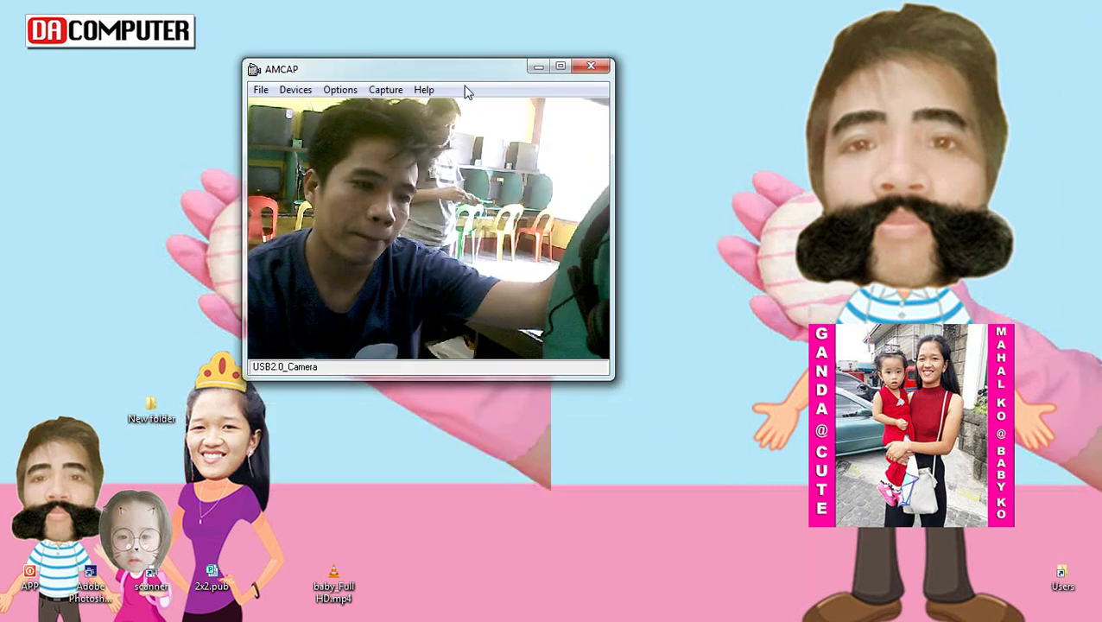
drag(465, 70, 233, 65)
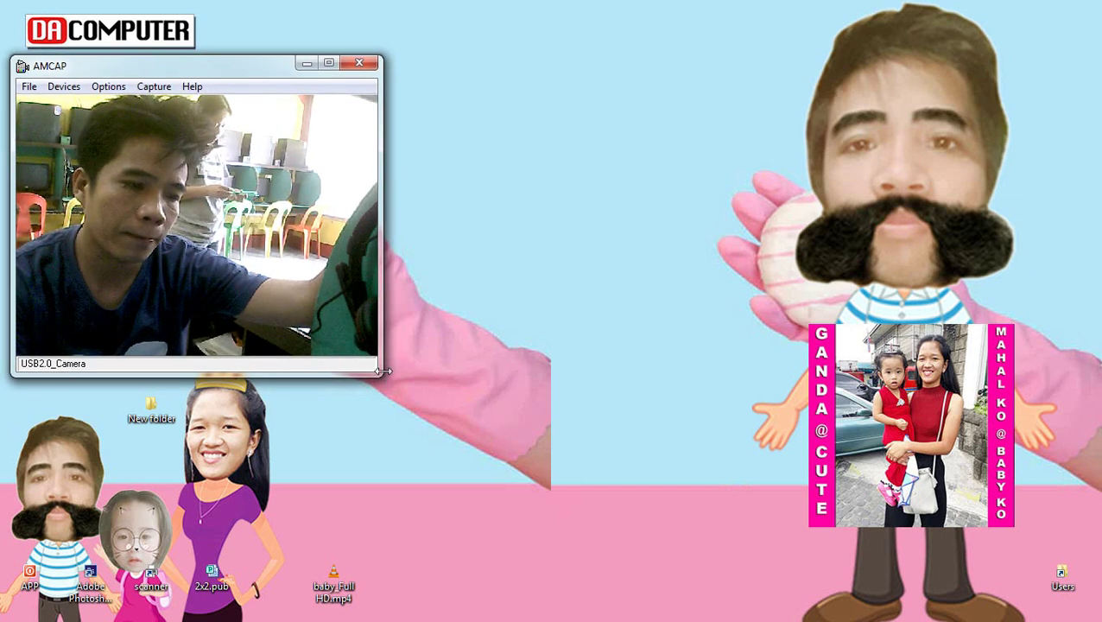
drag(380, 371, 354, 371)
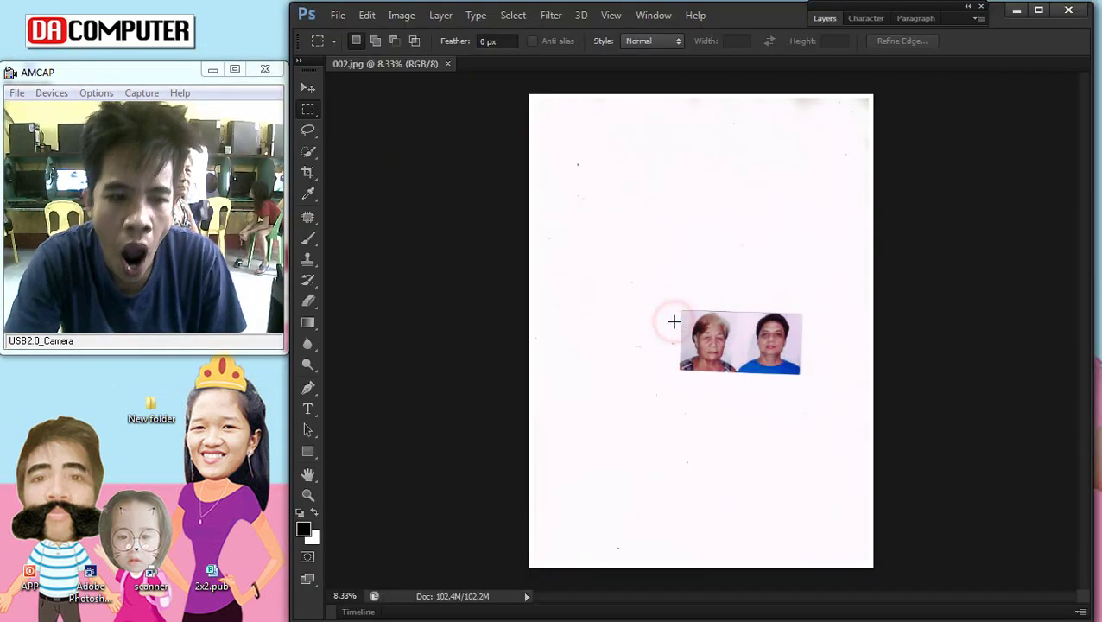
Step: Crop the scanned page roughly around the two-person photo
scroll(691, 341, down, 2)
scroll(699, 343, up, 4)
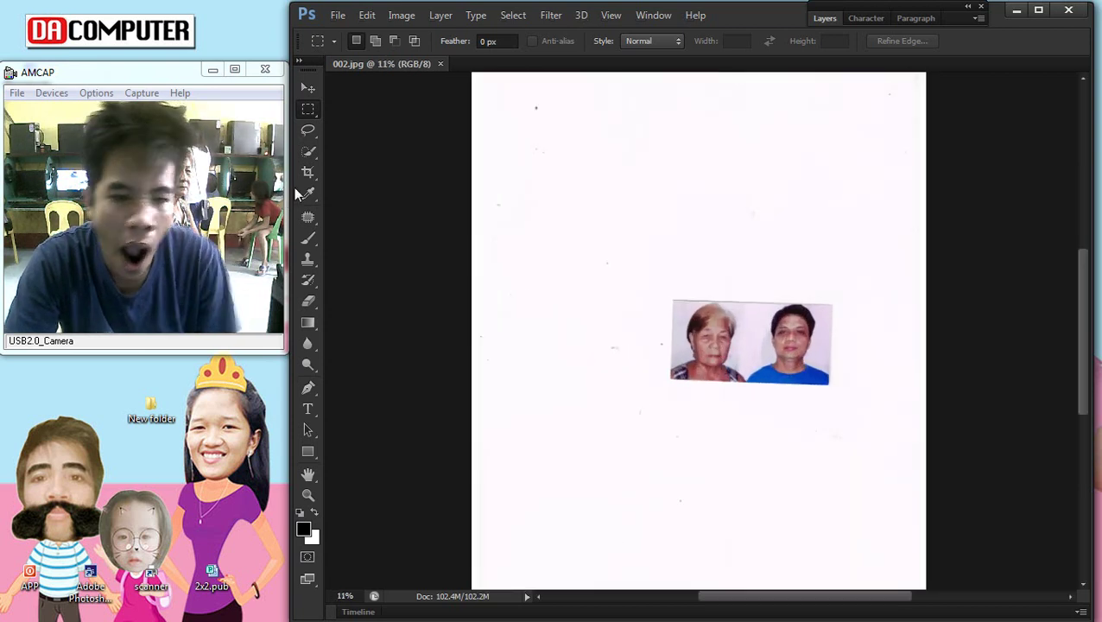
click(307, 172)
drag(650, 282, 849, 411)
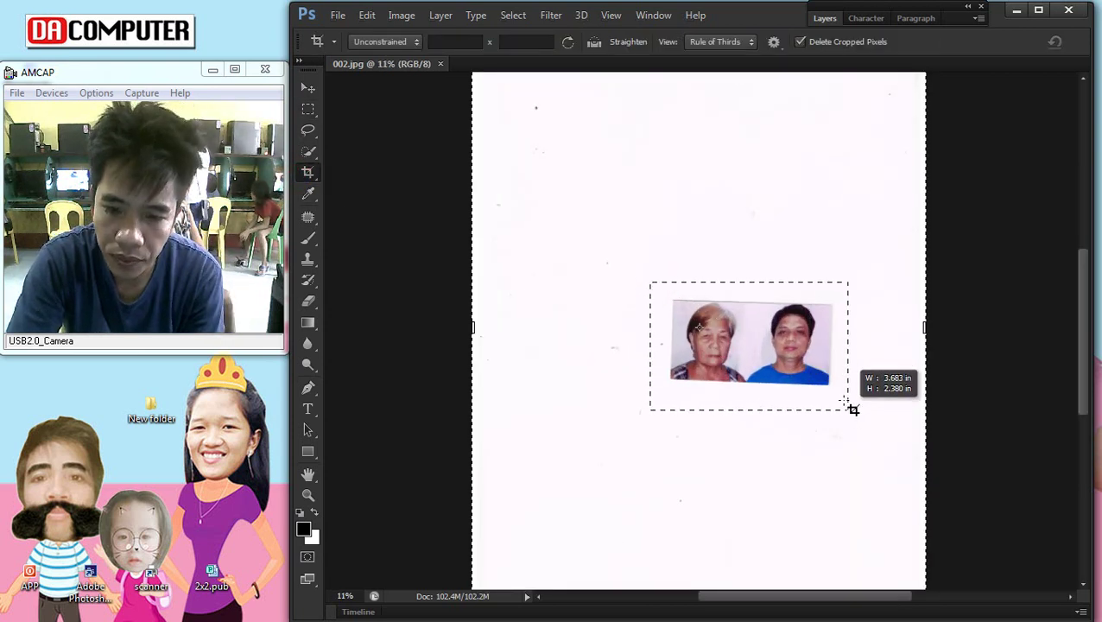
key(Return)
Step: Rotate the crop to straighten the photo, then trim off its white border
drag(920, 285, 934, 260)
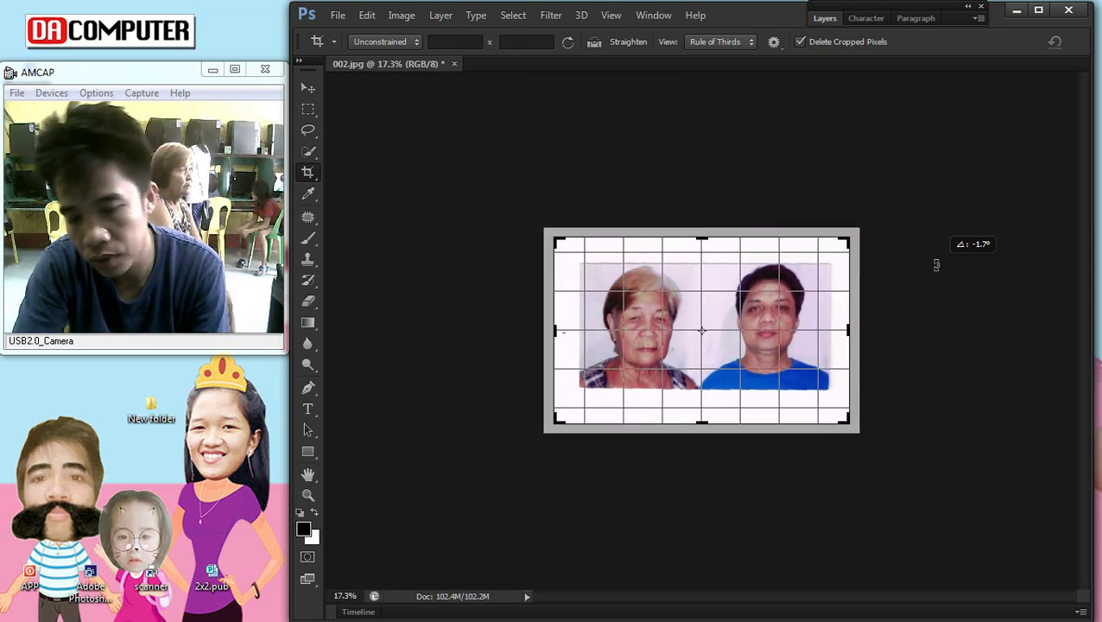
key(Return)
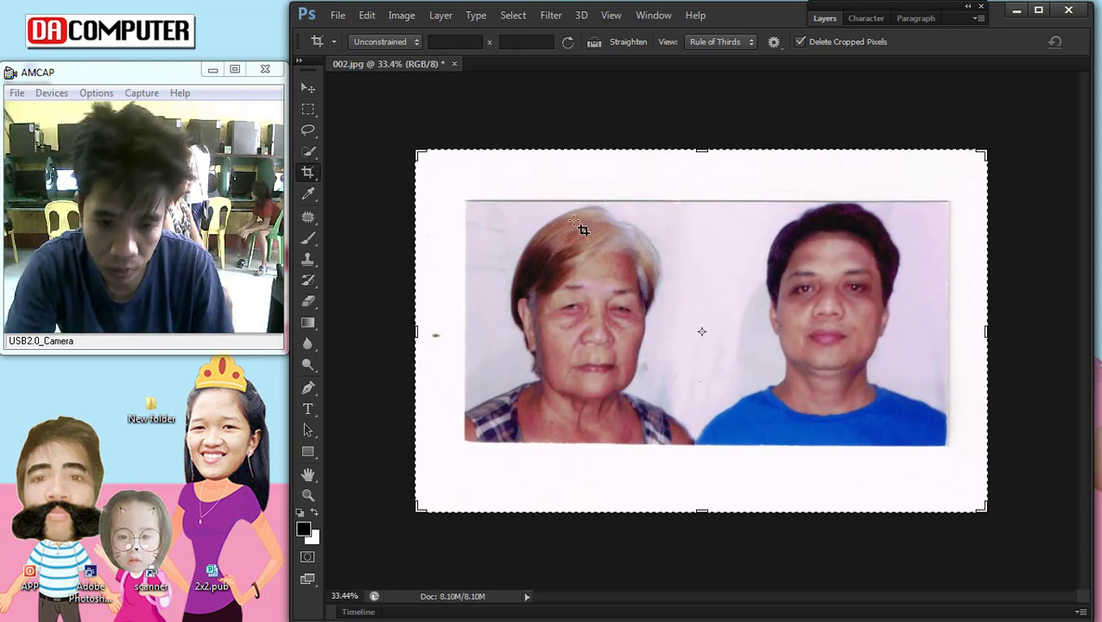
drag(470, 202, 937, 446)
key(Return)
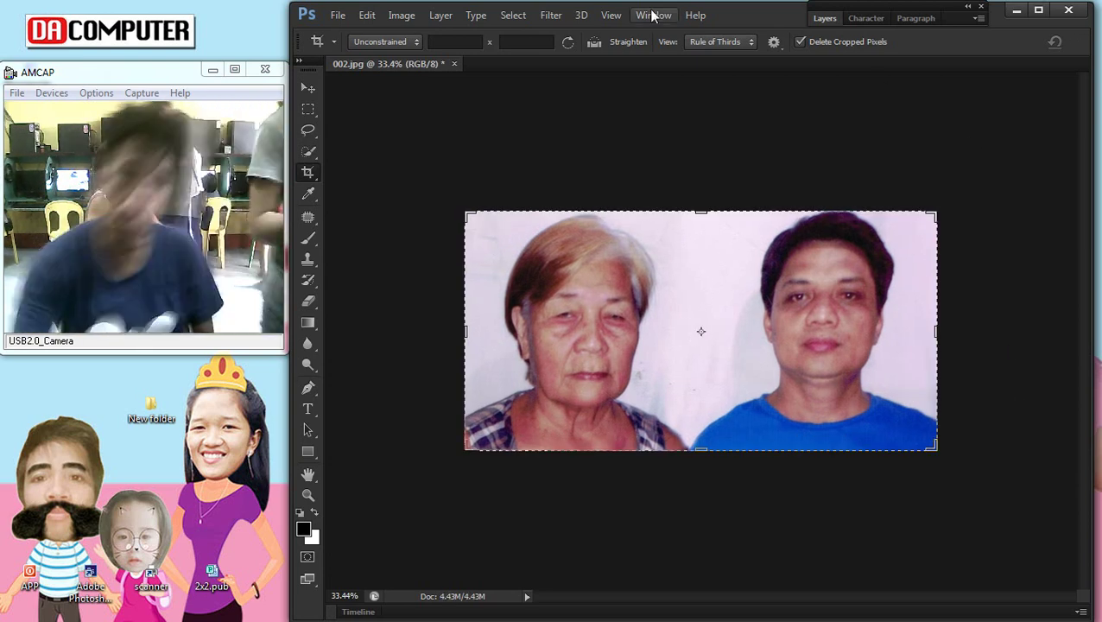
Step: Apply a midtones Color Balance of 0, 0, -30 to warm the photo toward yellow
click(309, 88)
scroll(691, 276, up, 1)
scroll(691, 276, up, 1)
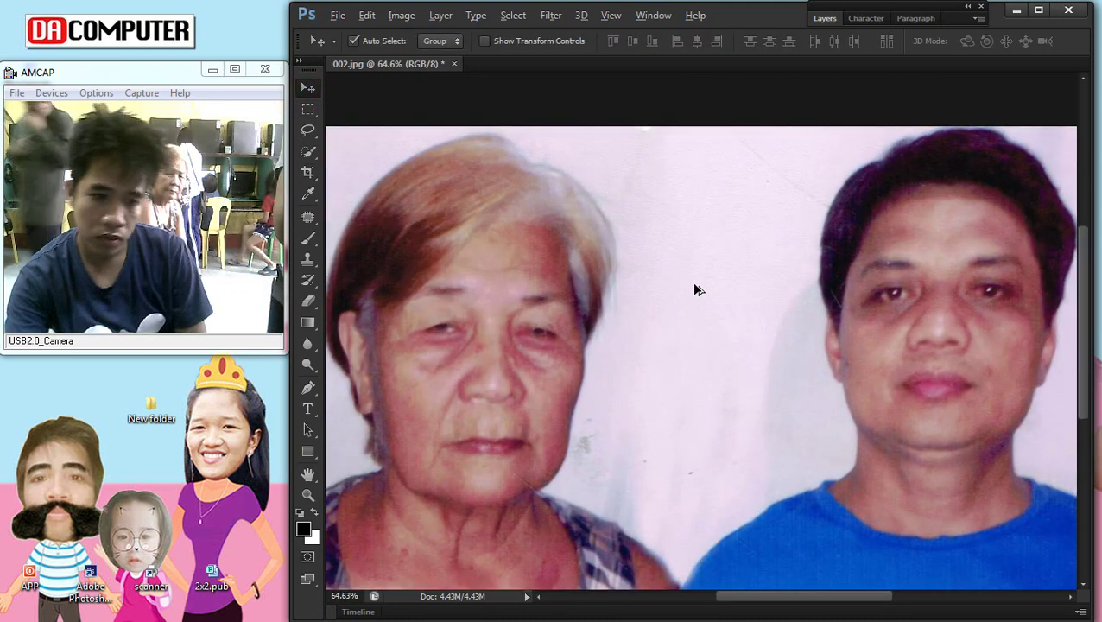
scroll(691, 277, up, 1)
scroll(609, 449, down, 1)
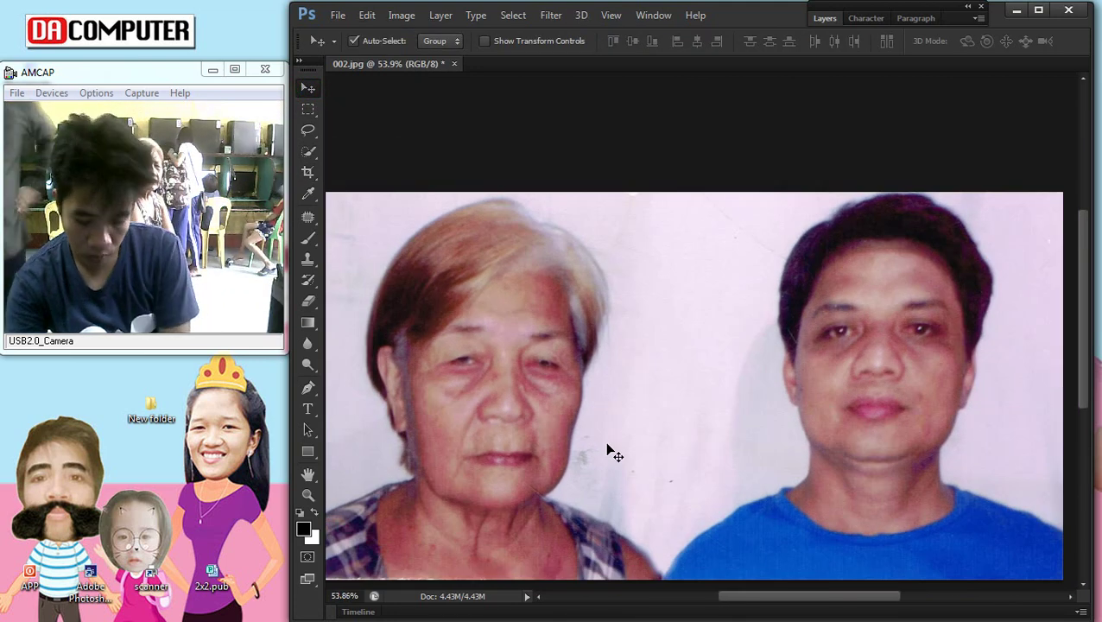
key(ctrl+b)
drag(822, 290, 823, 290)
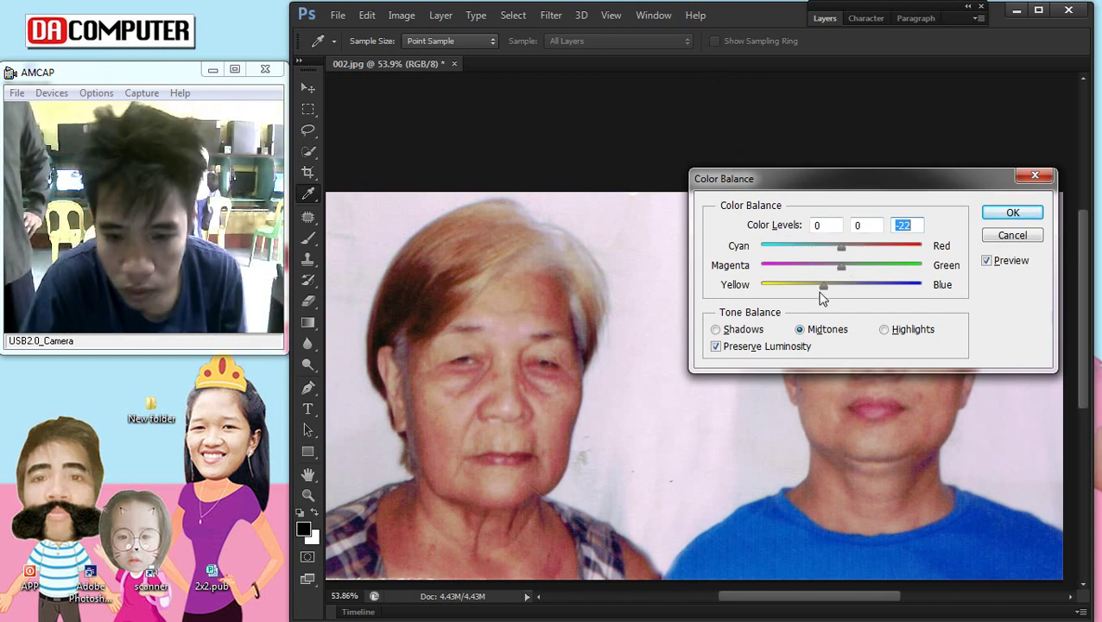
click(1012, 212)
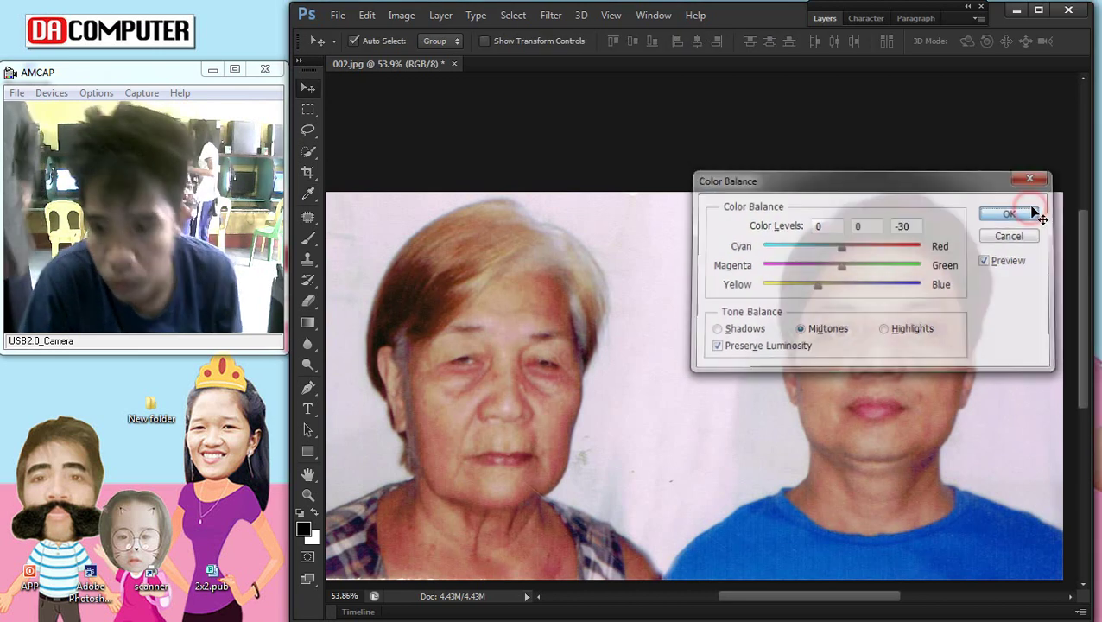
scroll(734, 211, down, 3)
scroll(713, 253, up, 3)
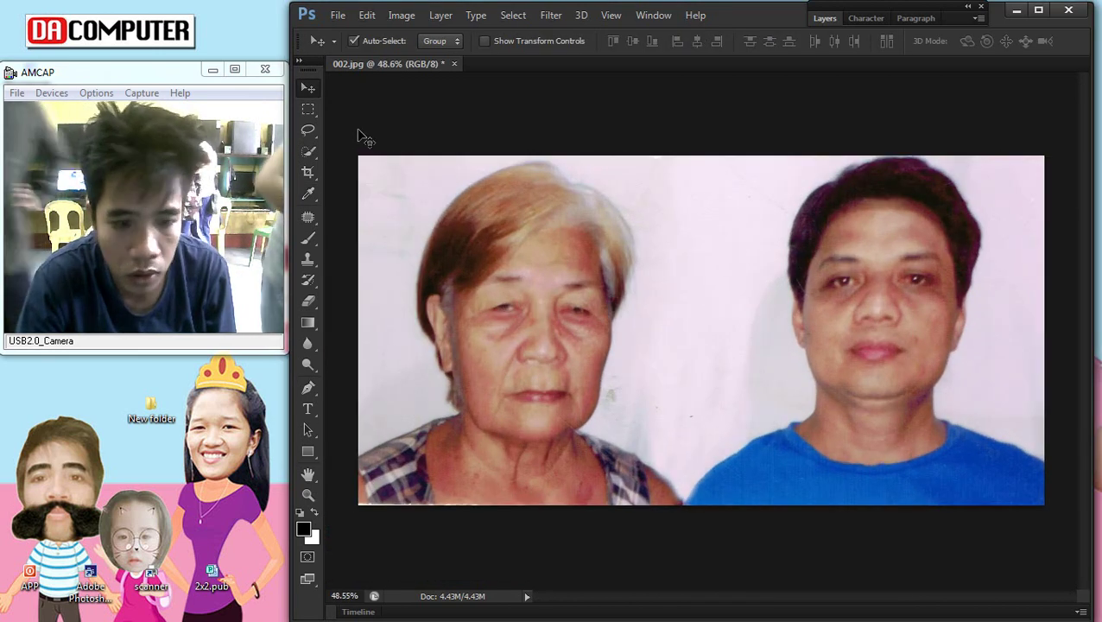
Step: Patch away the blemishes under the woman's left-hand eye with the Patch tool
key(j)
scroll(564, 353, up, 3)
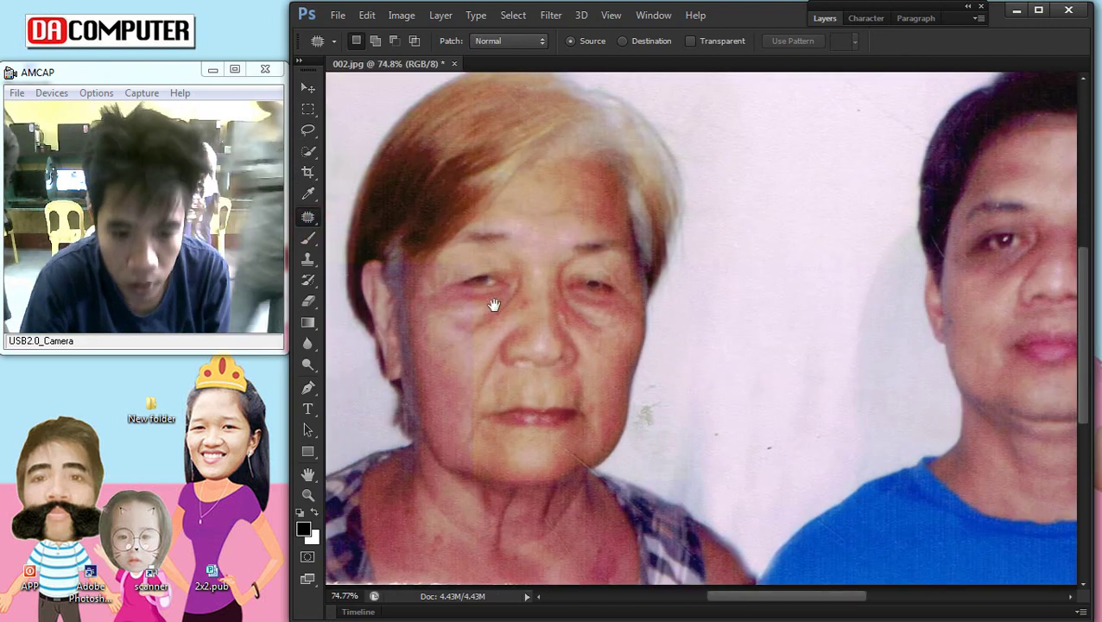
scroll(644, 280, left, 3)
scroll(644, 281, up, 3)
mouse_move(617, 233)
mouse_down()
mouse_move(569, 241)
mouse_move(635, 203)
mouse_move(578, 253)
mouse_up()
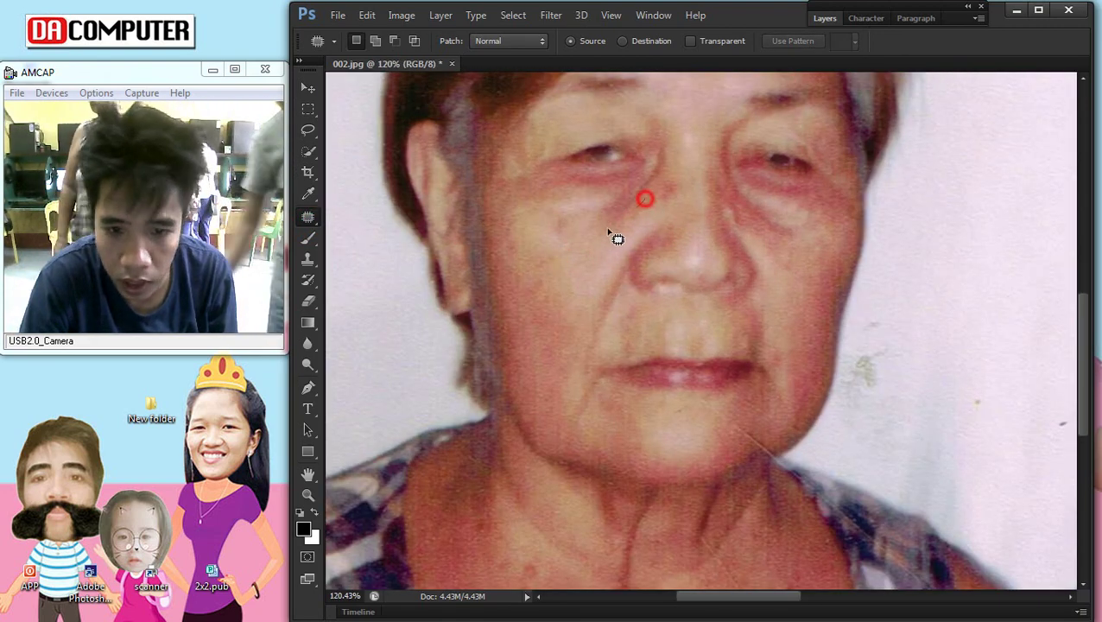
mouse_move(644, 197)
mouse_down()
mouse_move(638, 177)
mouse_move(663, 166)
mouse_up()
click(613, 241)
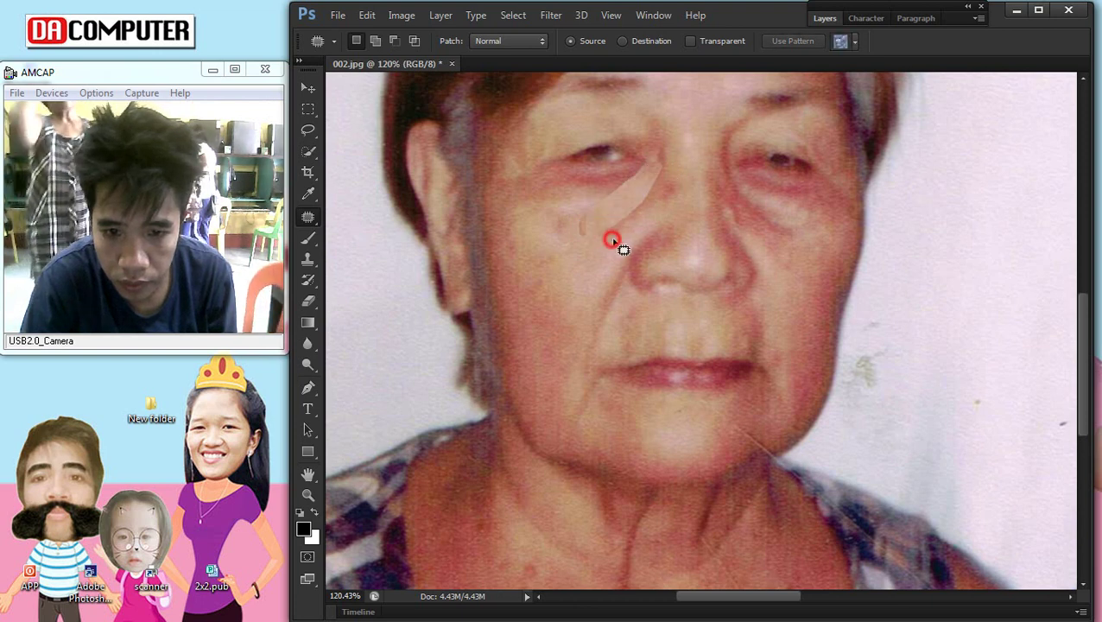
click(686, 184)
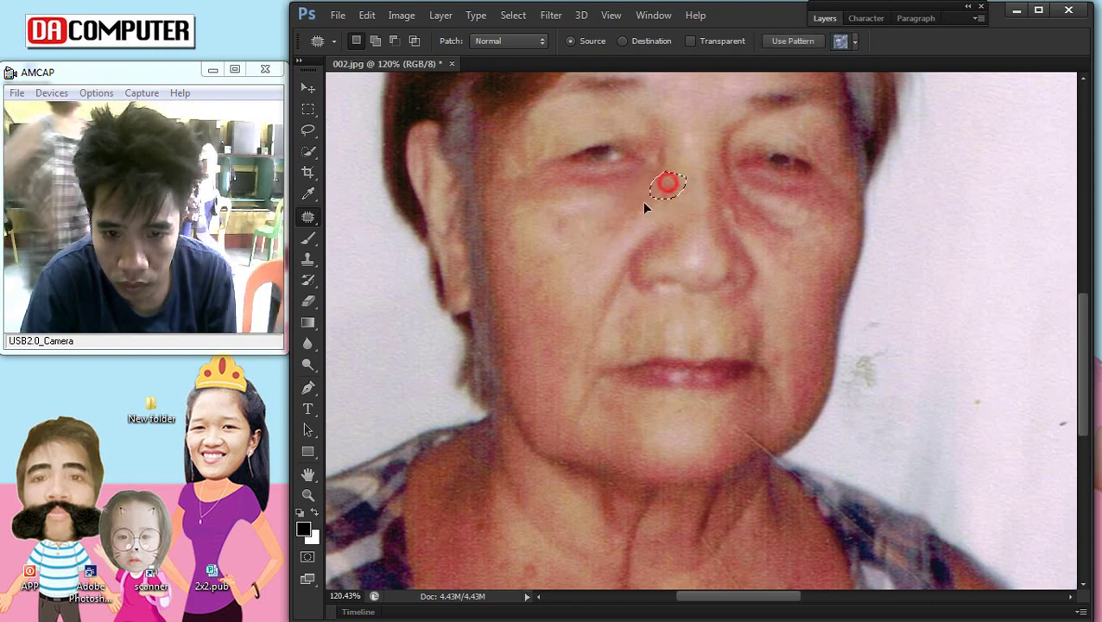
click(596, 254)
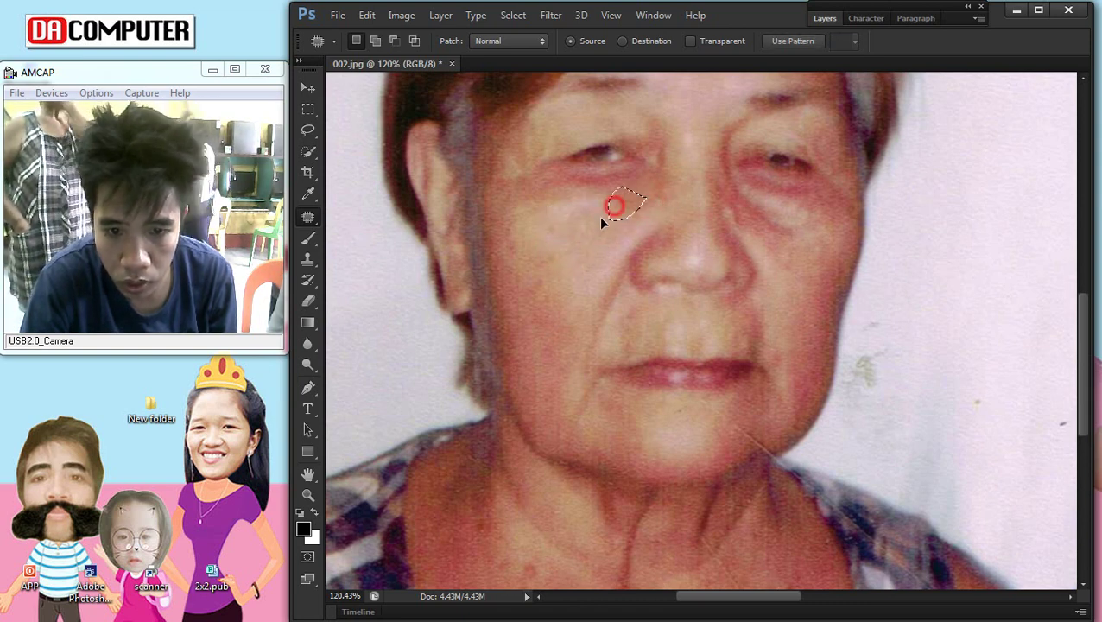
drag(600, 226, 565, 231)
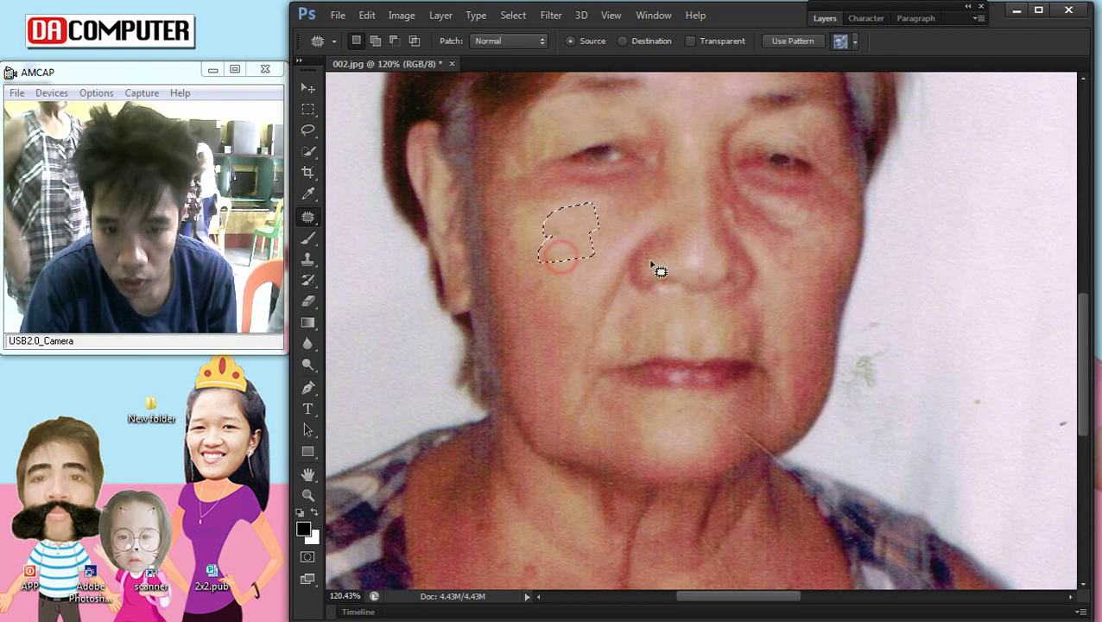
scroll(707, 252, down, 2)
scroll(744, 266, up, 2)
Step: Patch away the bag and spots under her right-hand eye
click(782, 197)
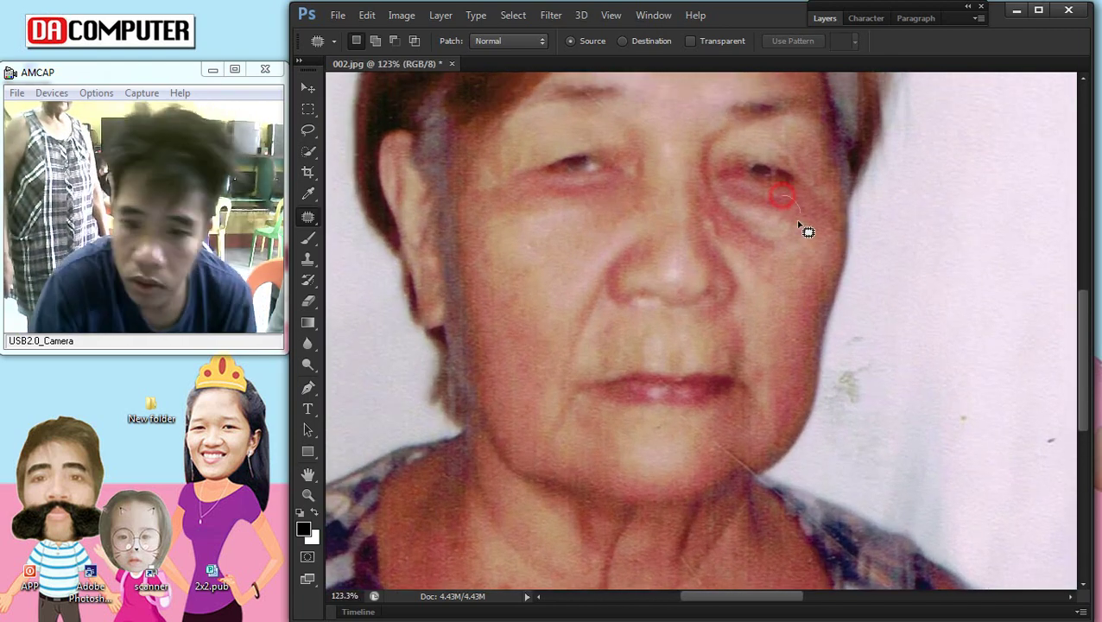
drag(805, 231, 793, 244)
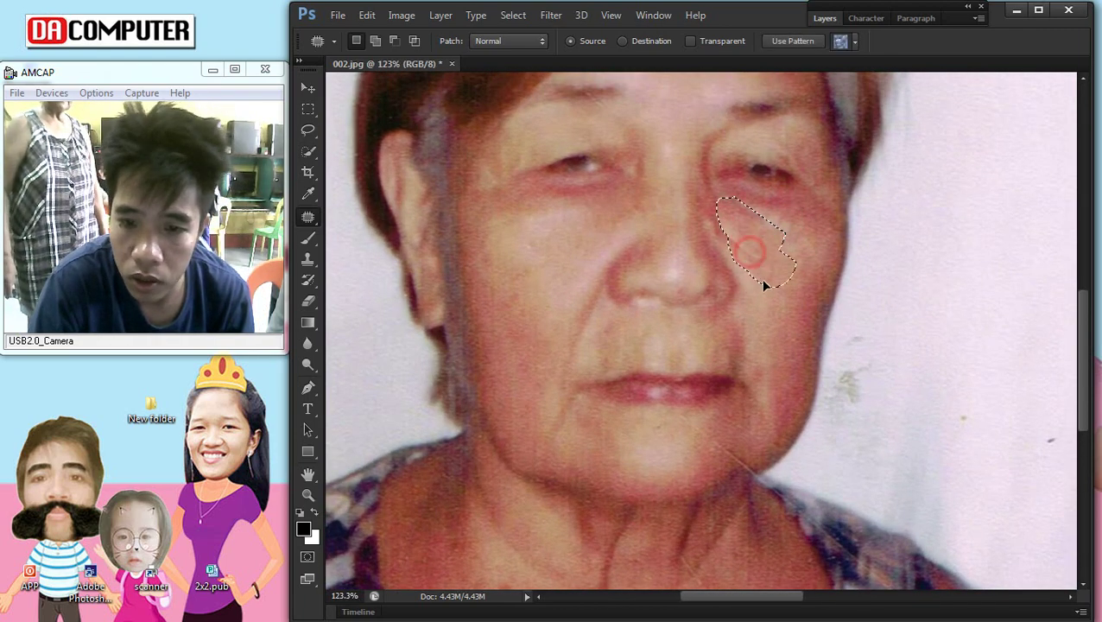
mouse_move(771, 312)
mouse_down()
mouse_move(798, 276)
mouse_move(744, 212)
mouse_up()
click(724, 243)
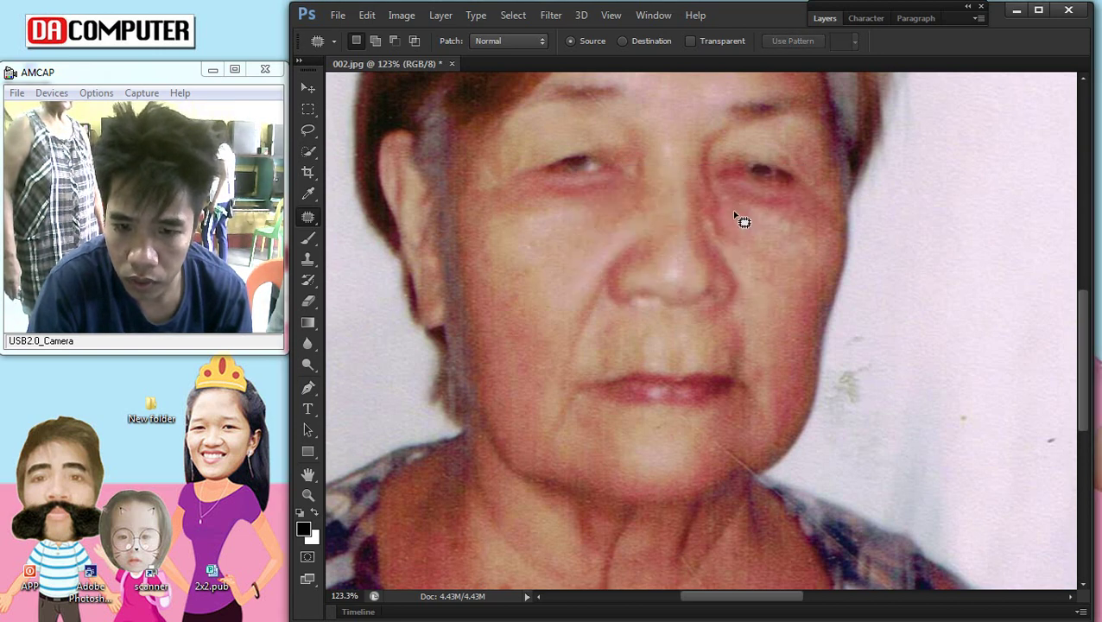
drag(725, 200, 768, 238)
click(791, 216)
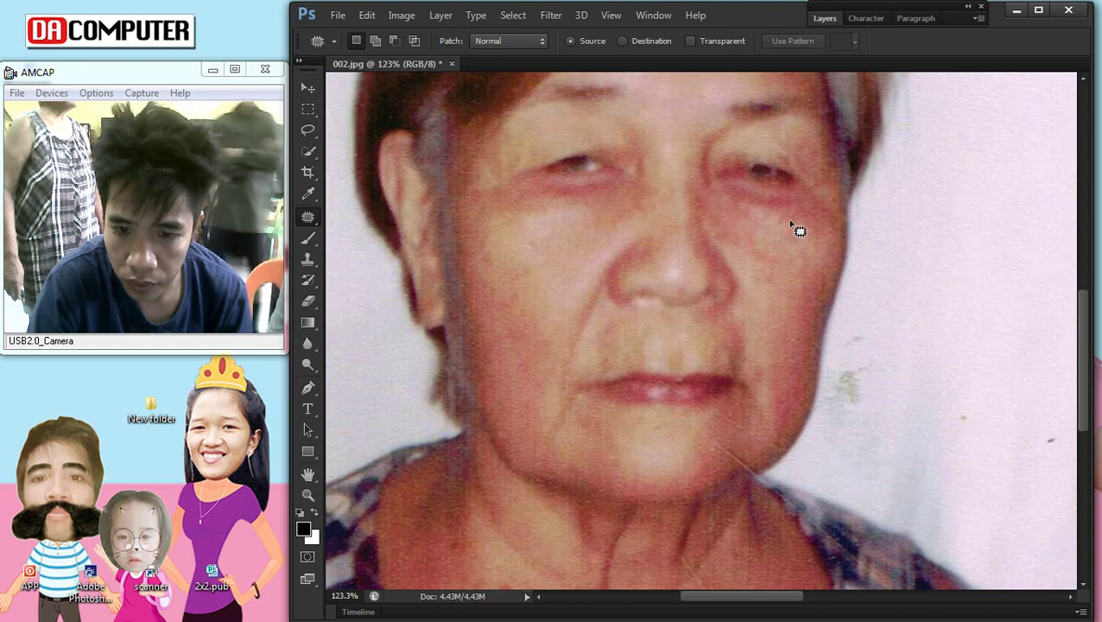
drag(782, 201, 787, 221)
click(768, 252)
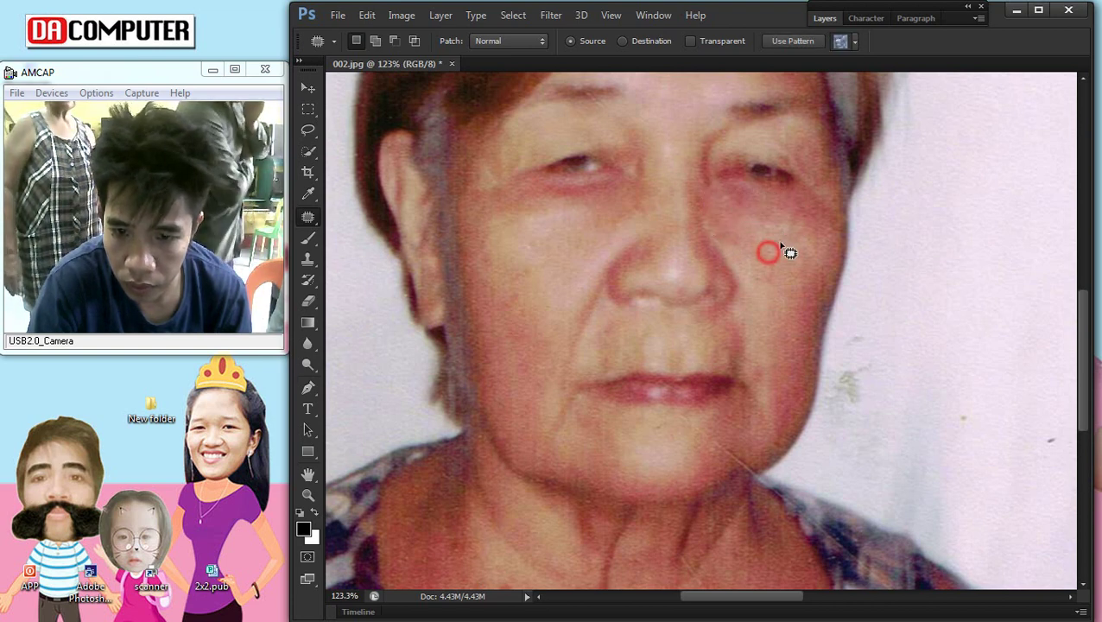
click(750, 253)
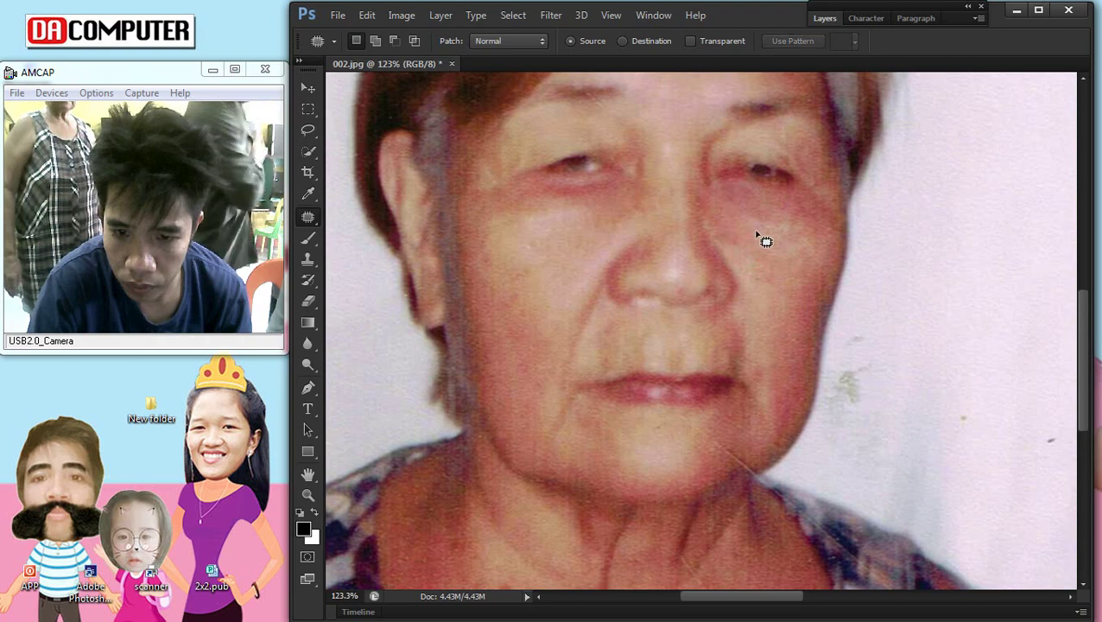
click(856, 287)
Step: Patch a stain on the wall beside her face with clean background
scroll(952, 294, down, 5)
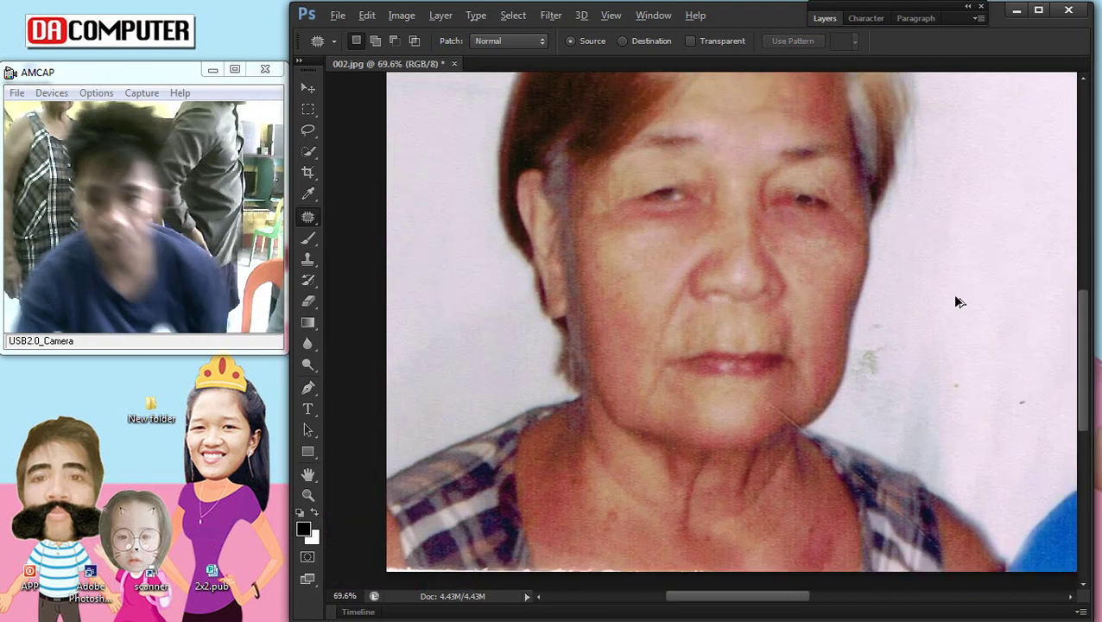
scroll(558, 377, up, 2)
drag(635, 350, 639, 357)
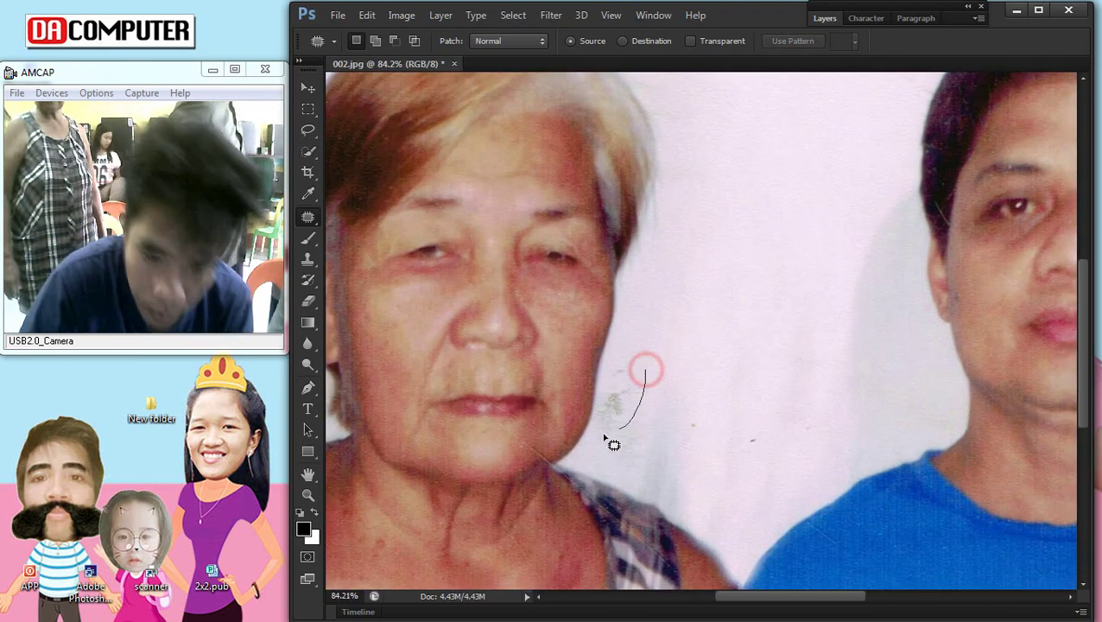
drag(704, 313, 698, 310)
click(755, 320)
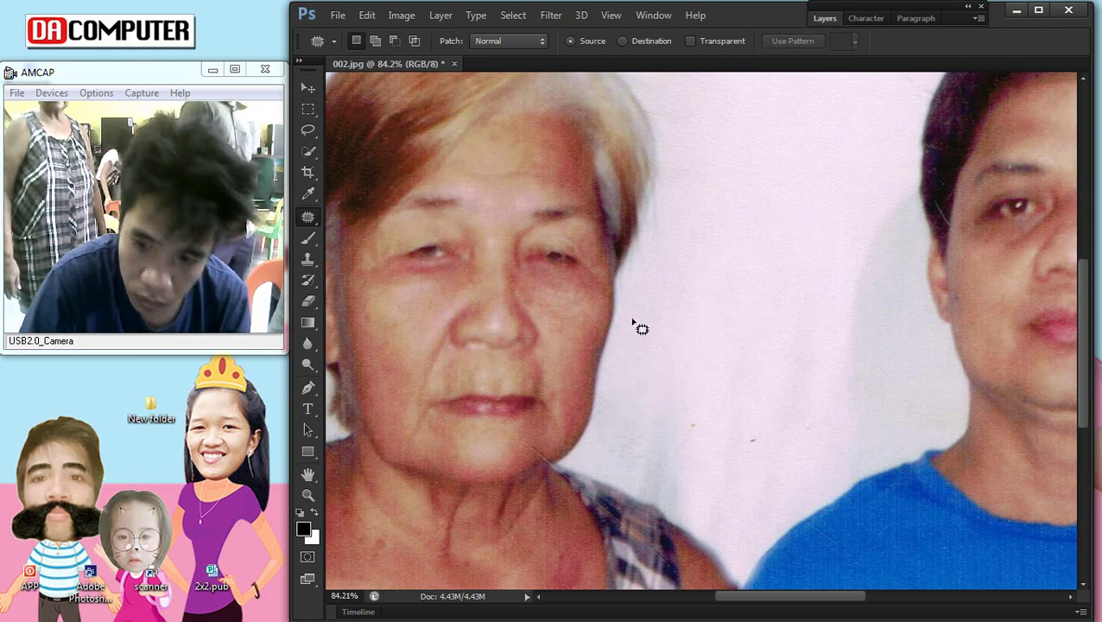
Step: Smooth the rough skin under her left eye with patches of lower skin
scroll(394, 308, down, 2)
scroll(411, 303, up, 3)
scroll(475, 288, up, 1)
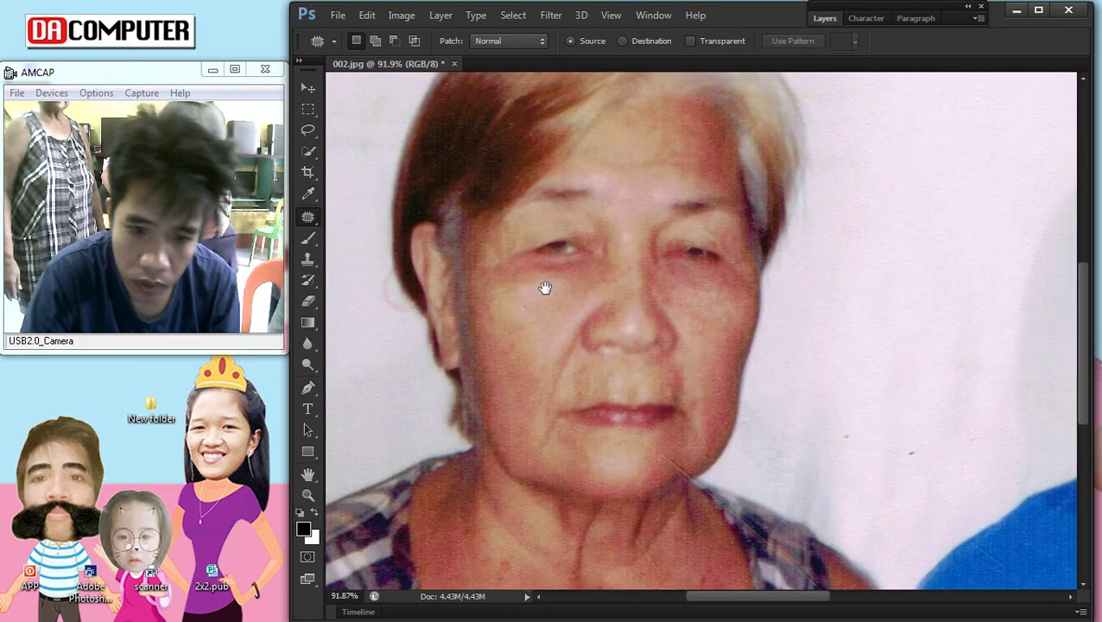
scroll(527, 286, down, 1)
scroll(445, 293, up, 2)
scroll(445, 294, up, 1)
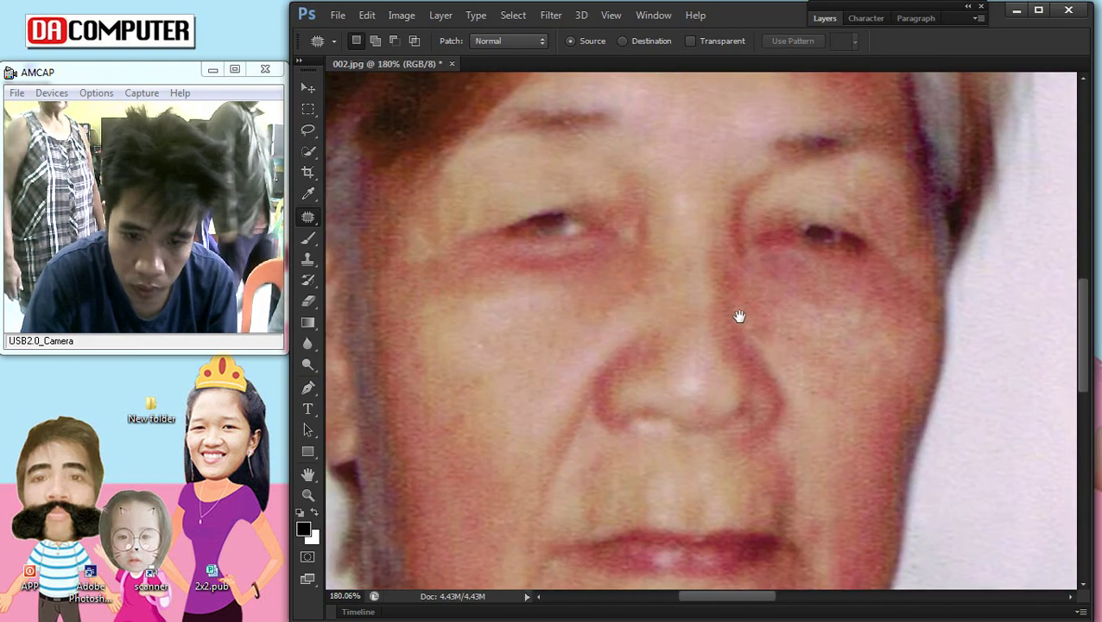
mouse_move(518, 252)
mouse_down()
mouse_move(615, 253)
mouse_move(531, 262)
mouse_move(505, 326)
mouse_up()
key(ctrl+d)
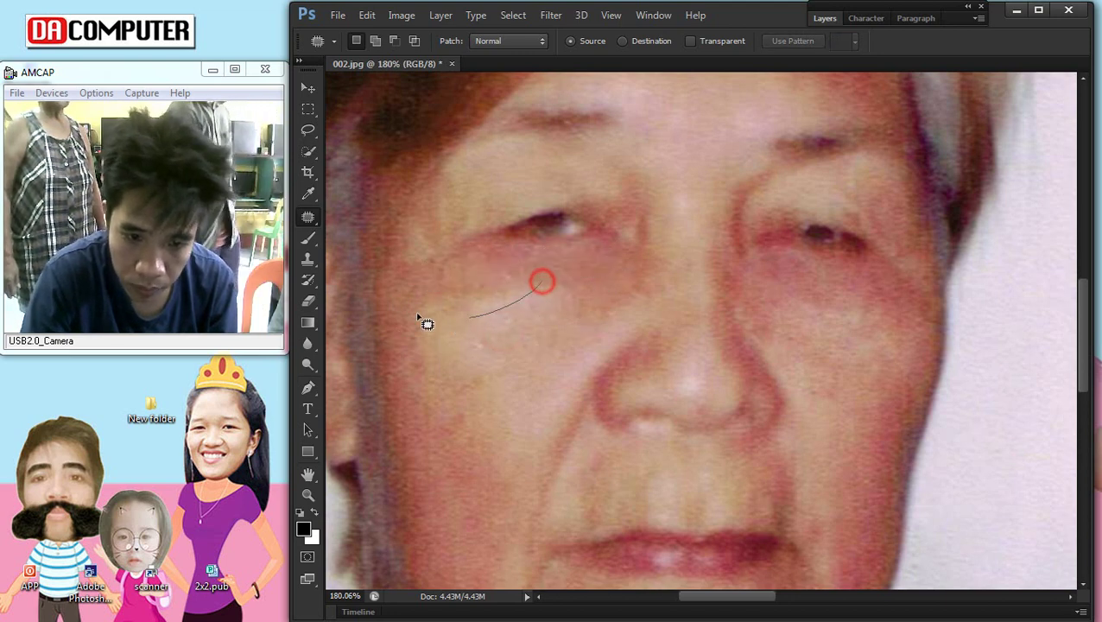
drag(462, 281, 473, 360)
key(ctrl+d)
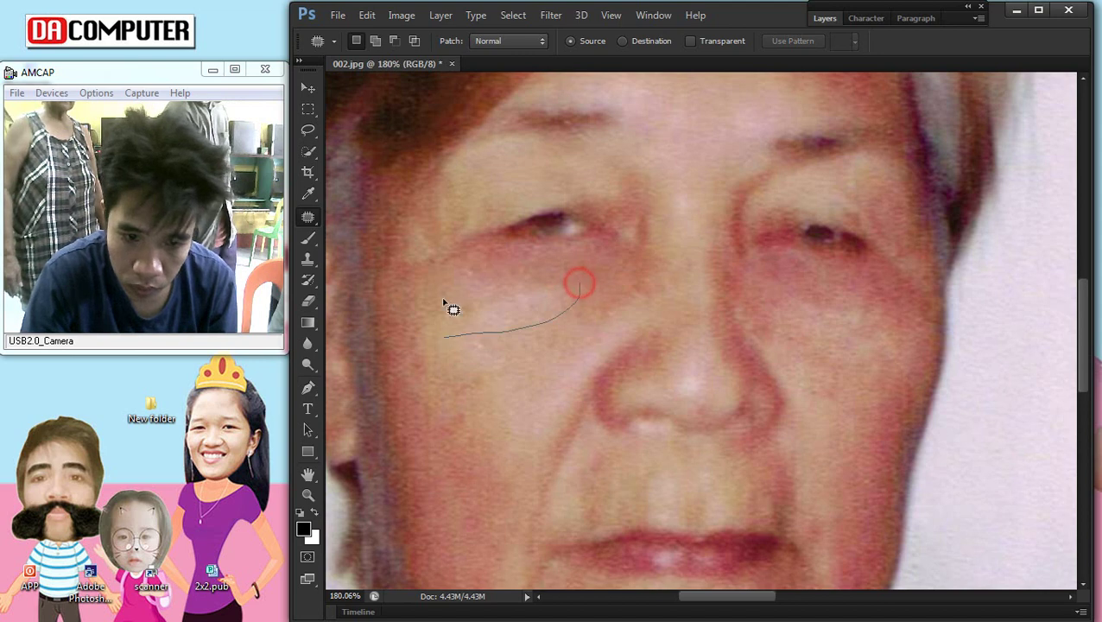
drag(514, 304, 502, 374)
key(ctrl+d)
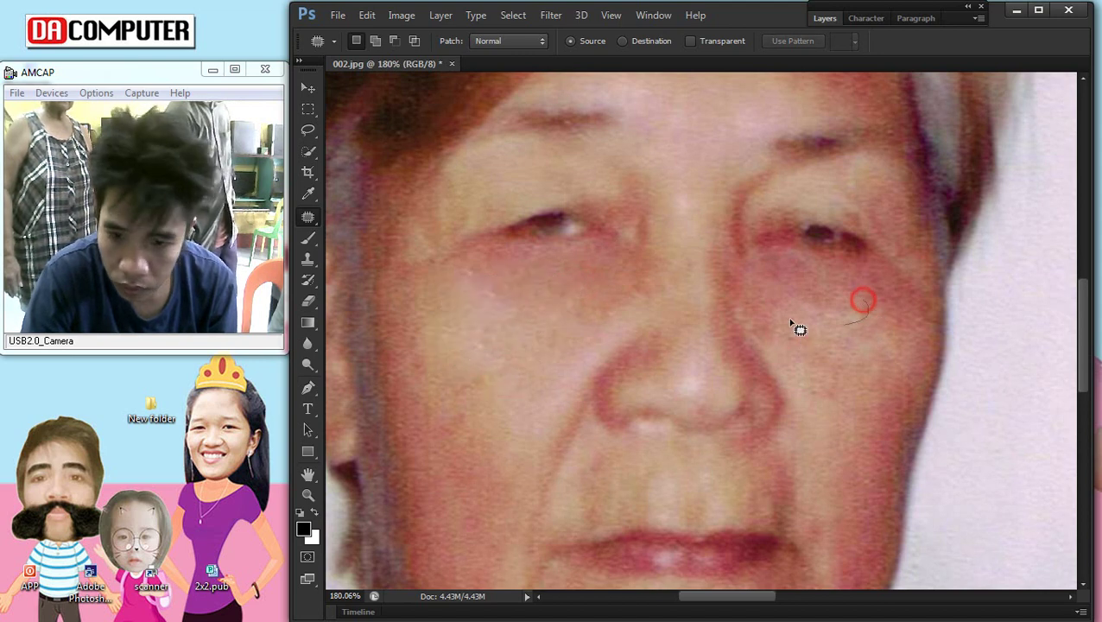
key(ctrl+d)
Step: Patch the red spots under her right eye and on her right cheek
mouse_move(804, 320)
mouse_down()
mouse_move(850, 356)
mouse_move(869, 298)
mouse_up()
key(ctrl+d)
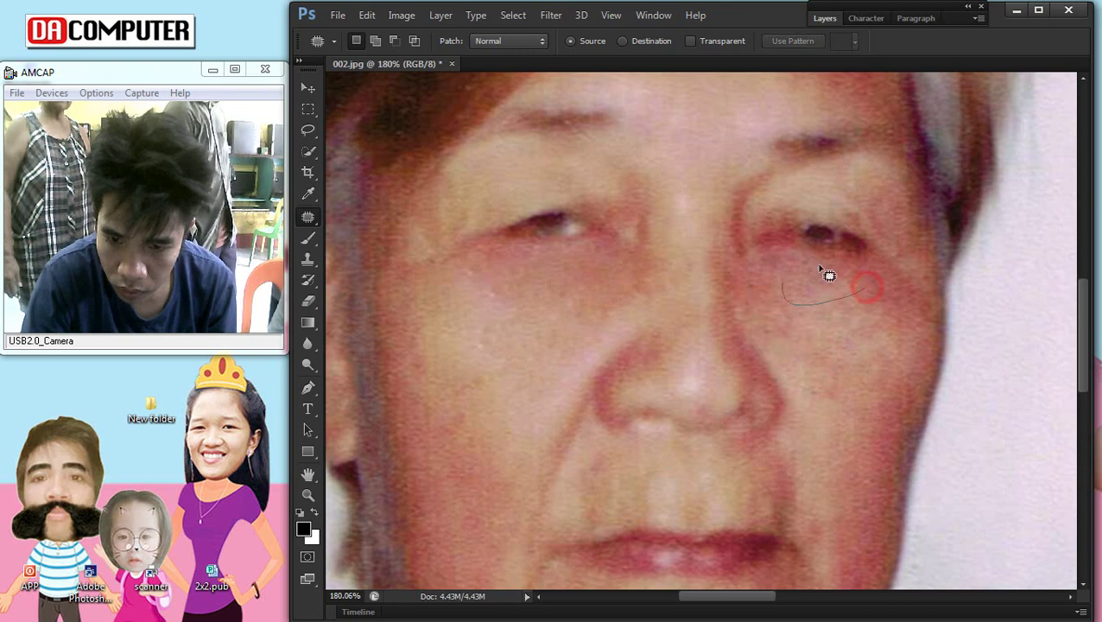
mouse_move(823, 271)
mouse_down()
mouse_move(784, 284)
mouse_move(815, 323)
mouse_up()
key(ctrl+d)
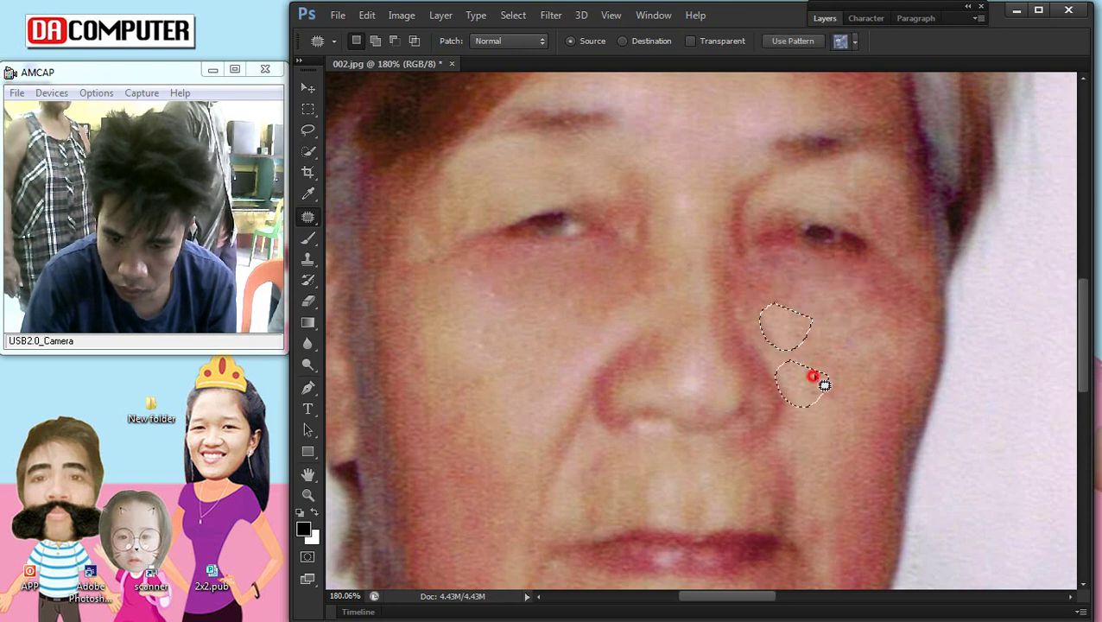
drag(825, 384, 826, 385)
key(ctrl+d)
scroll(863, 394, down, 2)
scroll(836, 406, down, 2)
Step: Patch a wrinkle and a spot on the woman's mid forehead
scroll(818, 411, up, 4)
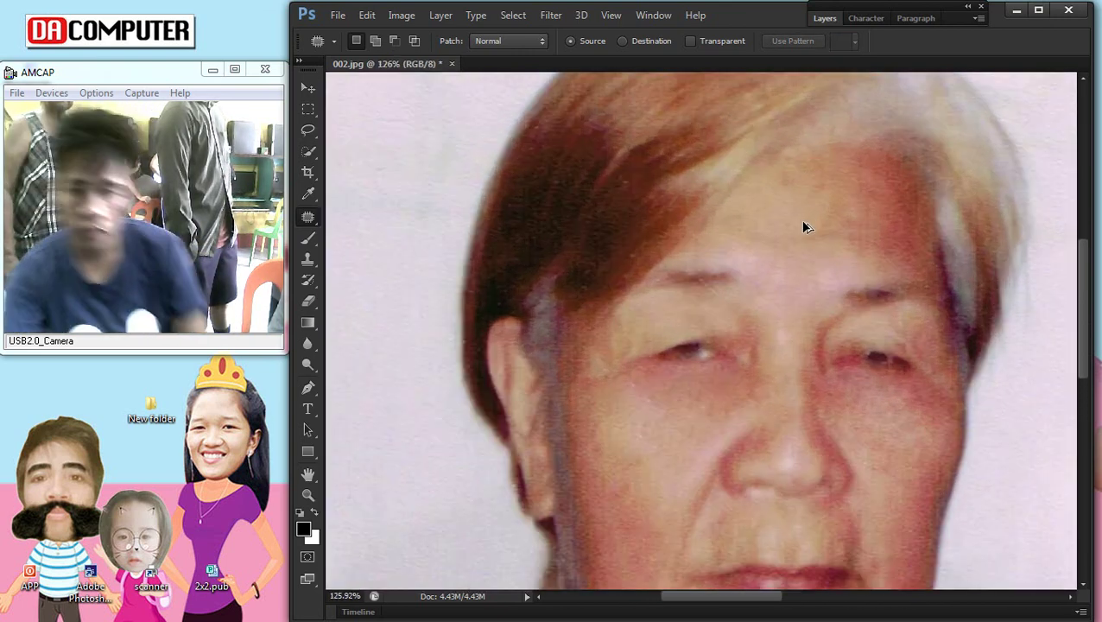
scroll(804, 227, up, 2)
mouse_move(894, 235)
mouse_down()
mouse_move(800, 250)
mouse_move(802, 314)
mouse_up()
key(ctrl+d)
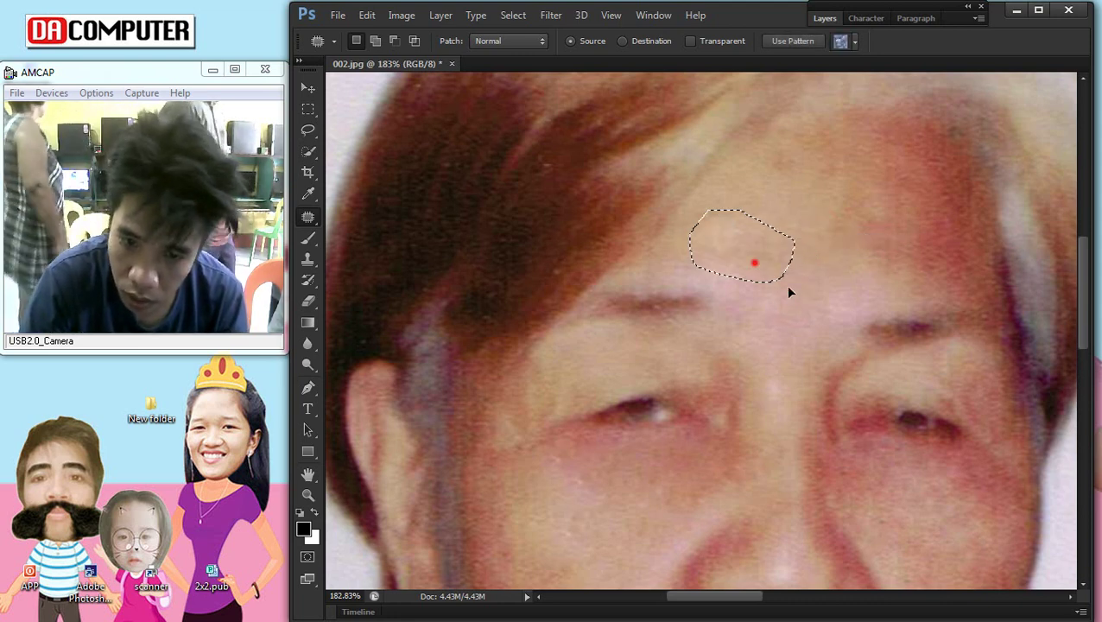
mouse_move(783, 253)
mouse_down()
mouse_move(794, 170)
mouse_move(783, 203)
mouse_move(733, 248)
mouse_up()
key(ctrl+d)
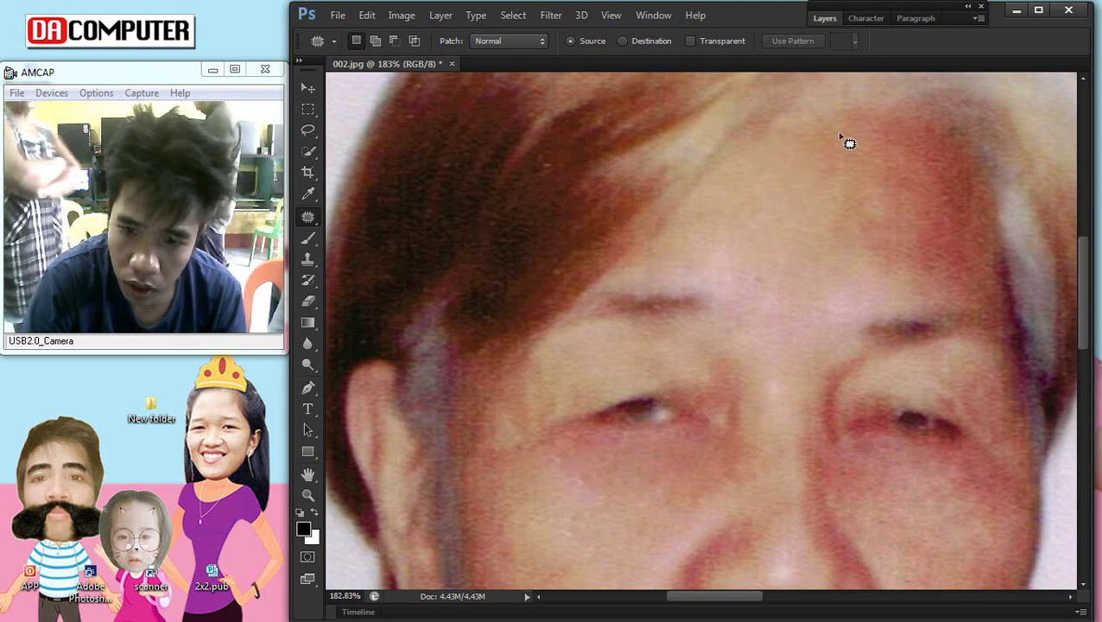
click(783, 210)
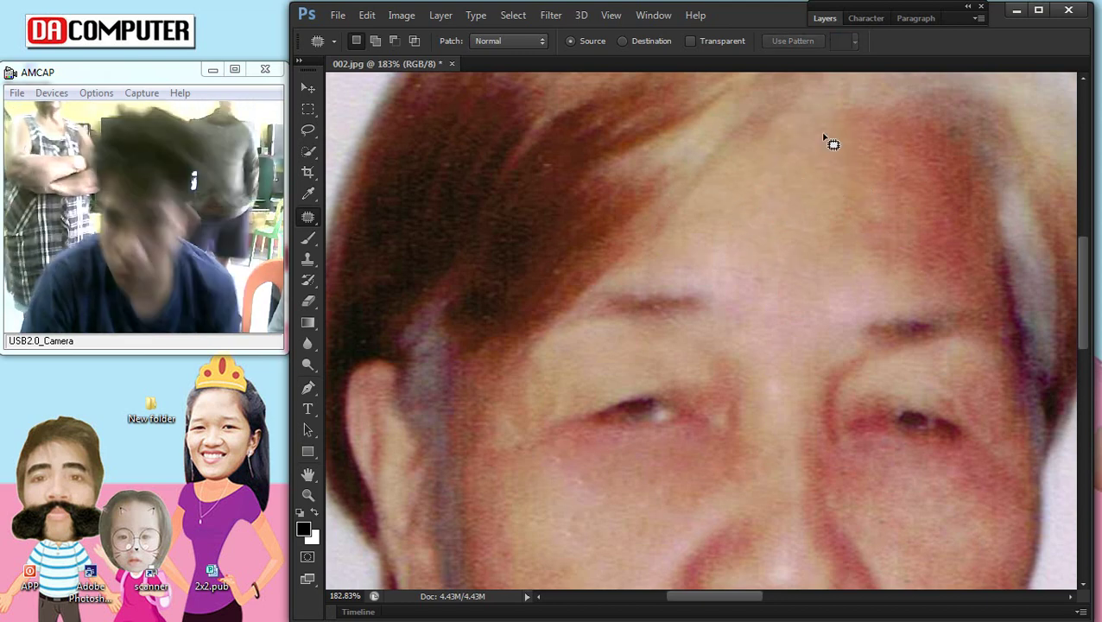
Step: Cover a spot on her upper forehead with clean skin
mouse_move(823, 131)
mouse_down()
mouse_move(751, 170)
mouse_move(816, 98)
mouse_up()
mouse_move(799, 167)
mouse_down()
mouse_move(812, 201)
mouse_move(894, 217)
mouse_up()
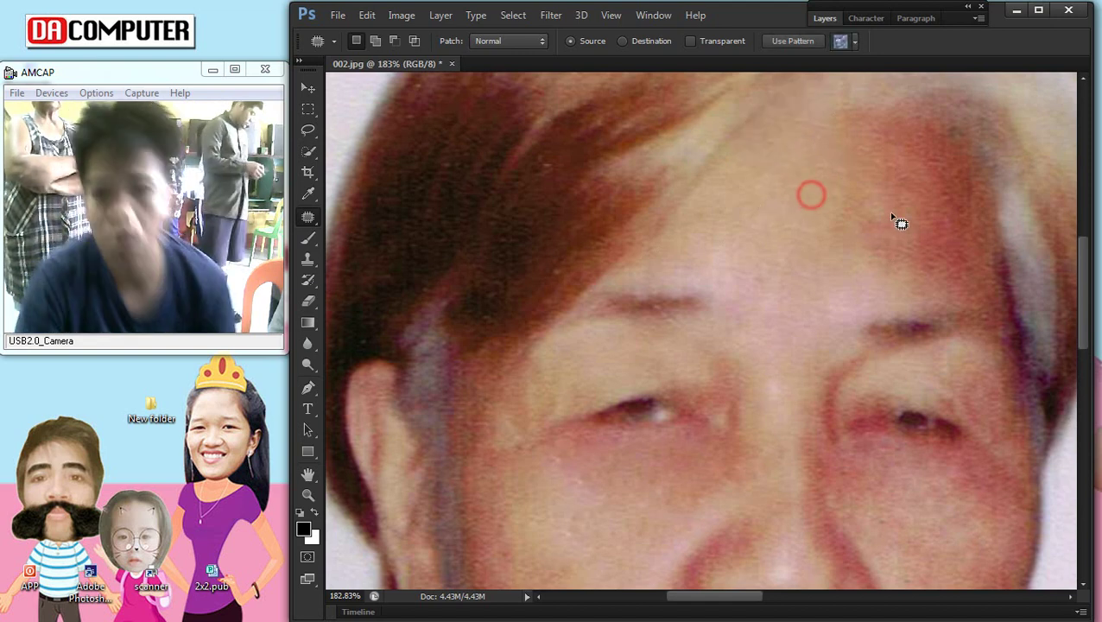
click(895, 220)
scroll(898, 216, down, 5)
scroll(893, 189, up, 3)
scroll(907, 224, up, 2)
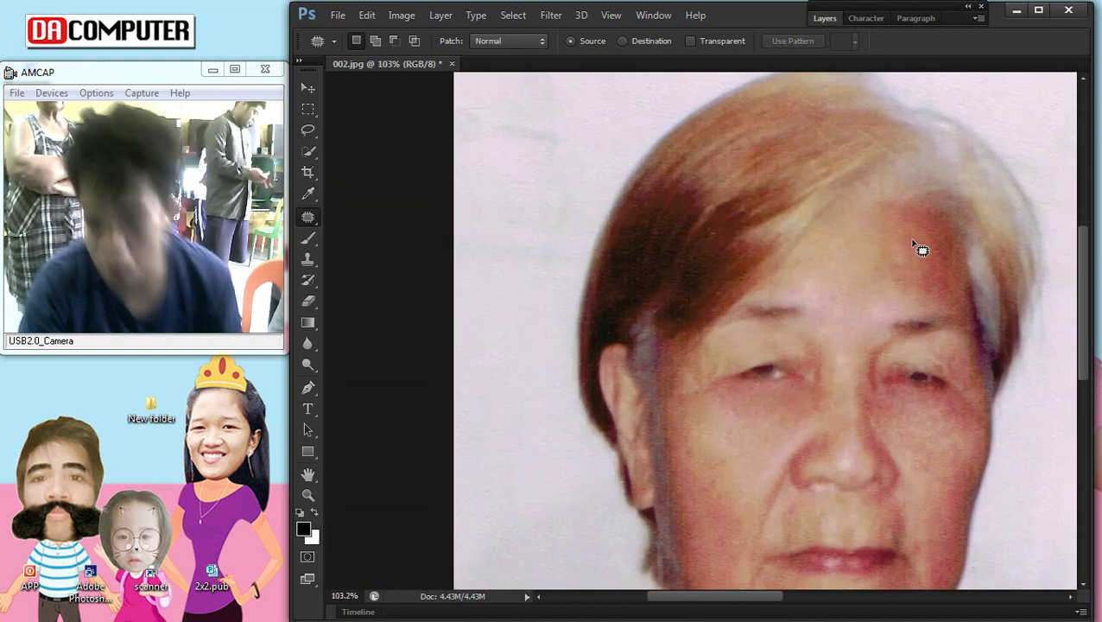
click(827, 278)
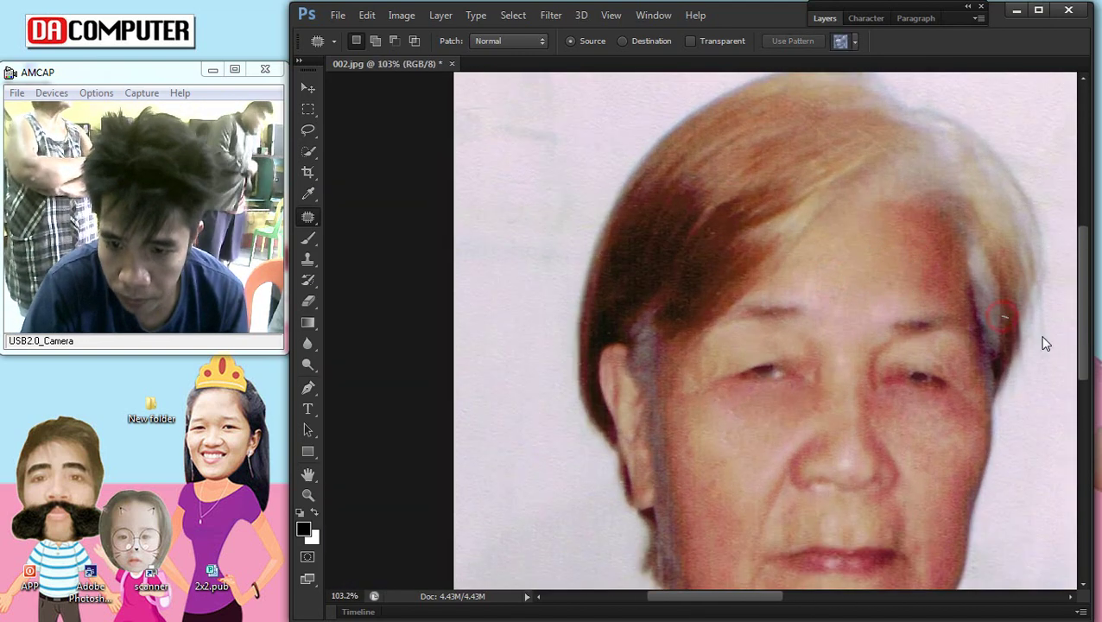
scroll(1028, 350, down, 2)
scroll(1001, 361, down, 2)
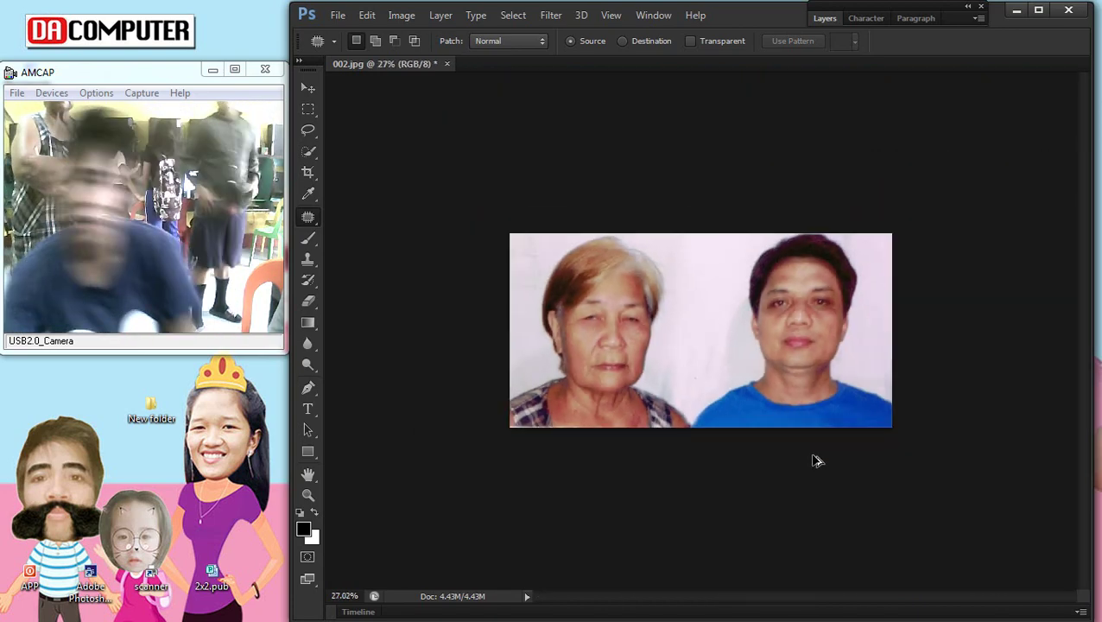
Step: Apply a Curves adjustment raising the RGB midtones from input 109 to output 136
scroll(808, 463, up, 1)
key(ctrl+n)
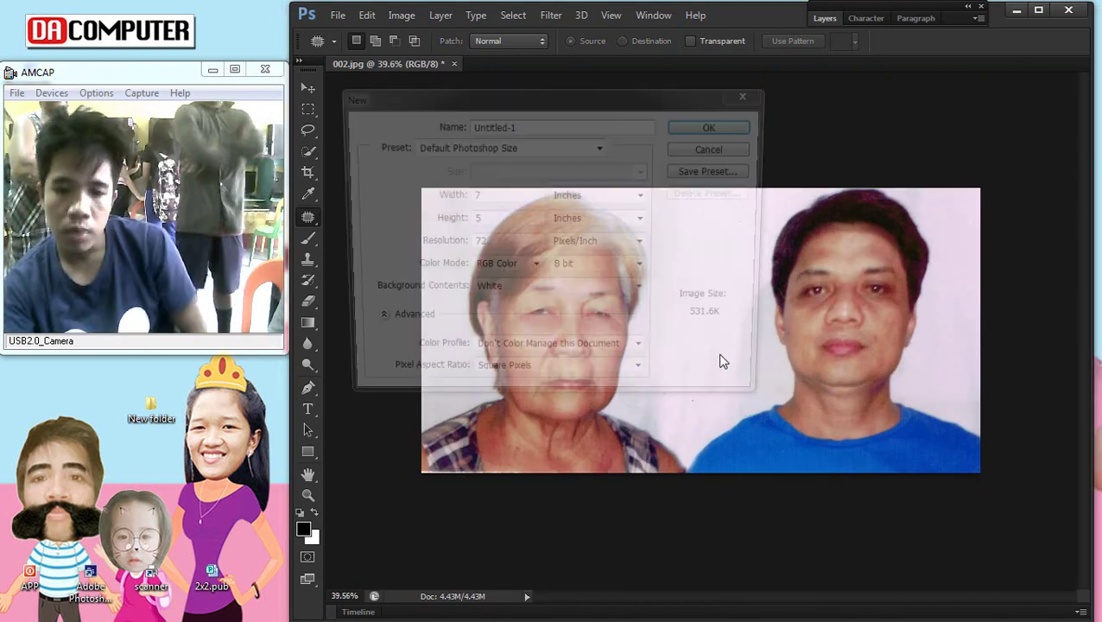
click(764, 99)
key(ctrl+m)
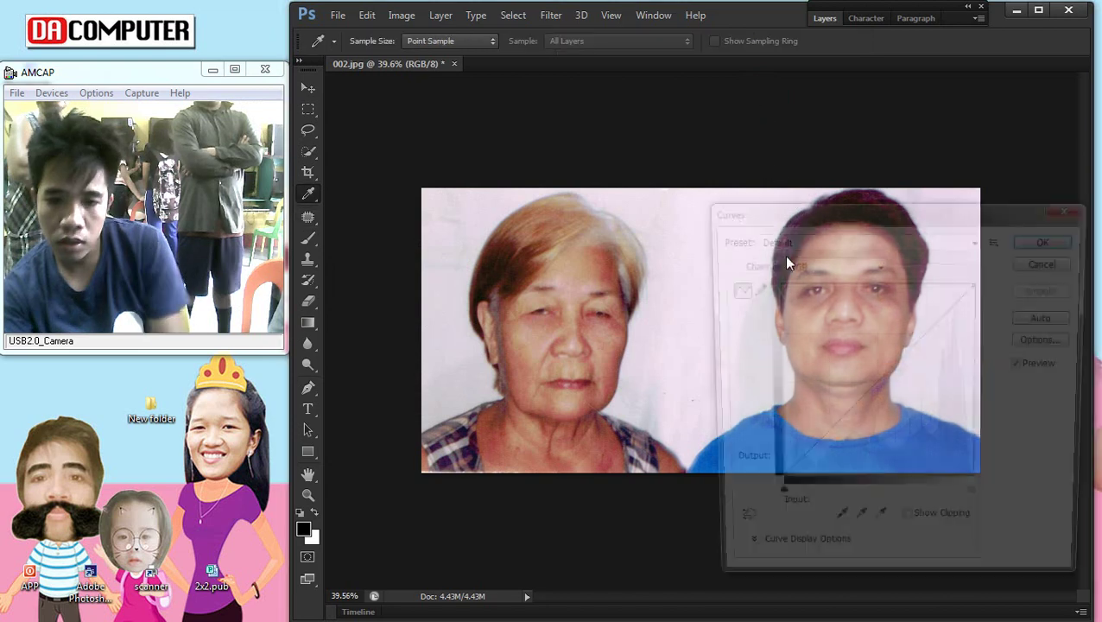
drag(864, 397, 866, 378)
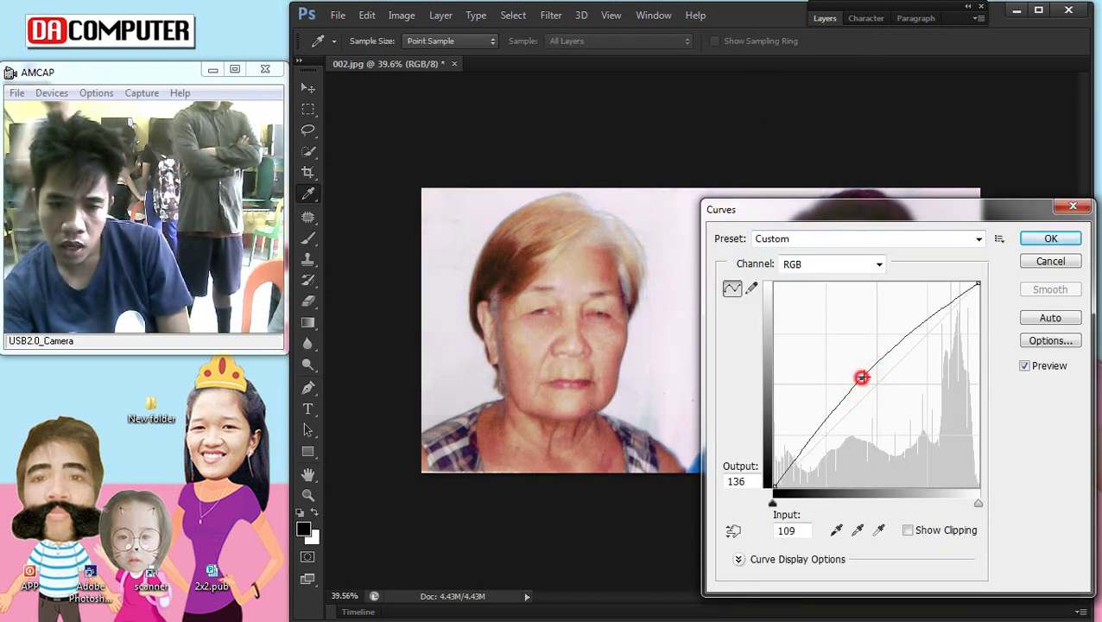
click(1050, 240)
Step: Patch the remaining spot at the edge of the woman's cheek
key(j)
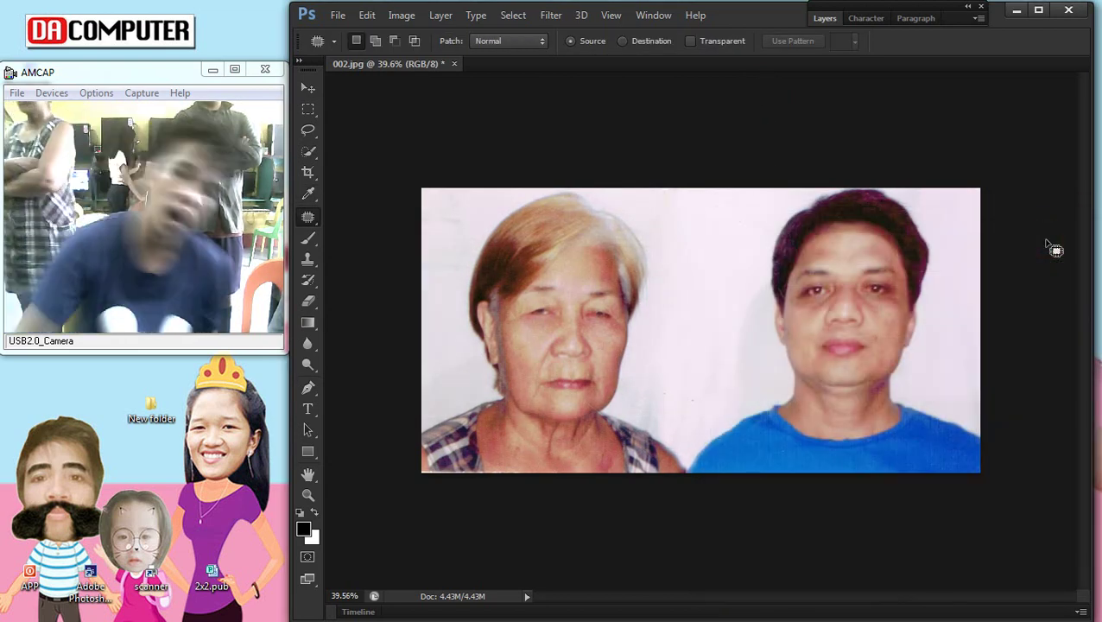
key(ctrl+0)
scroll(528, 295, up, 1)
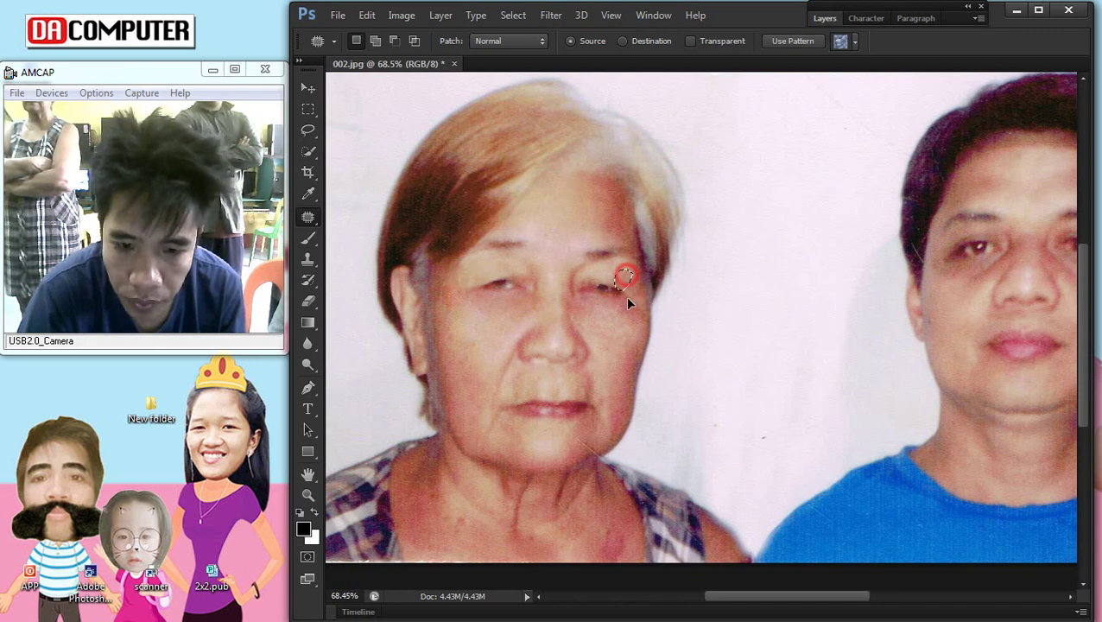
scroll(627, 296, up, 8)
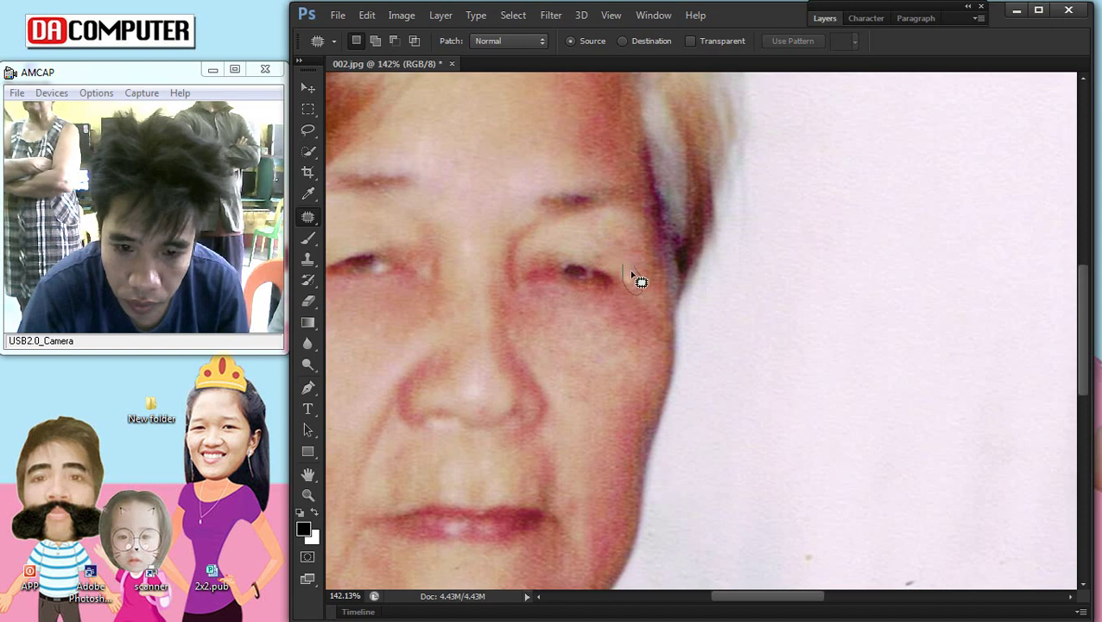
click(632, 350)
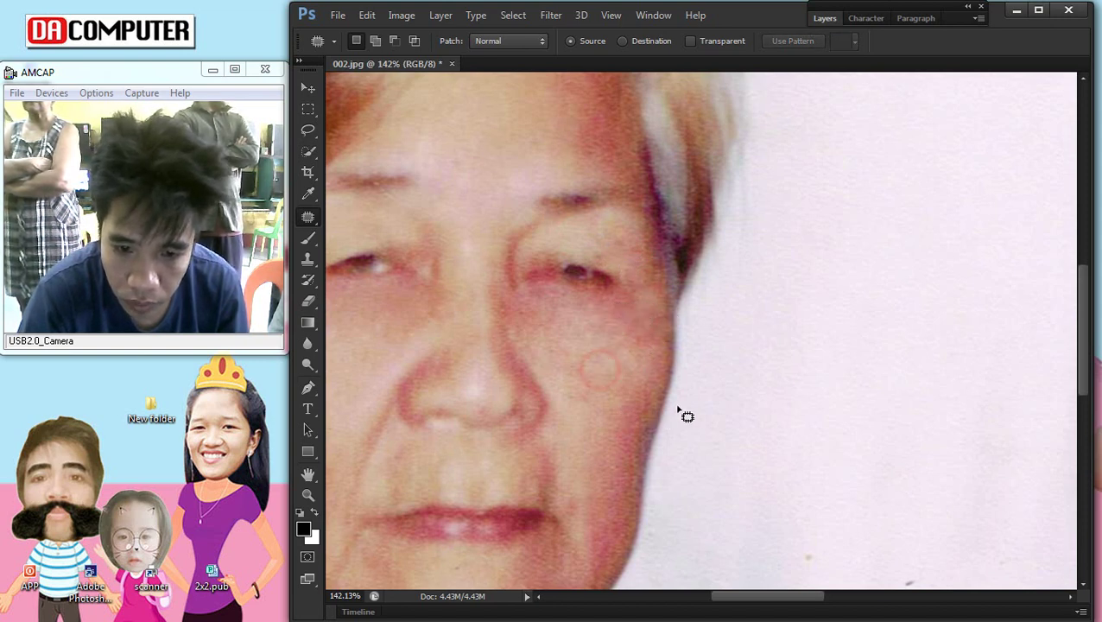
scroll(691, 397, down, 5)
scroll(589, 296, up, 4)
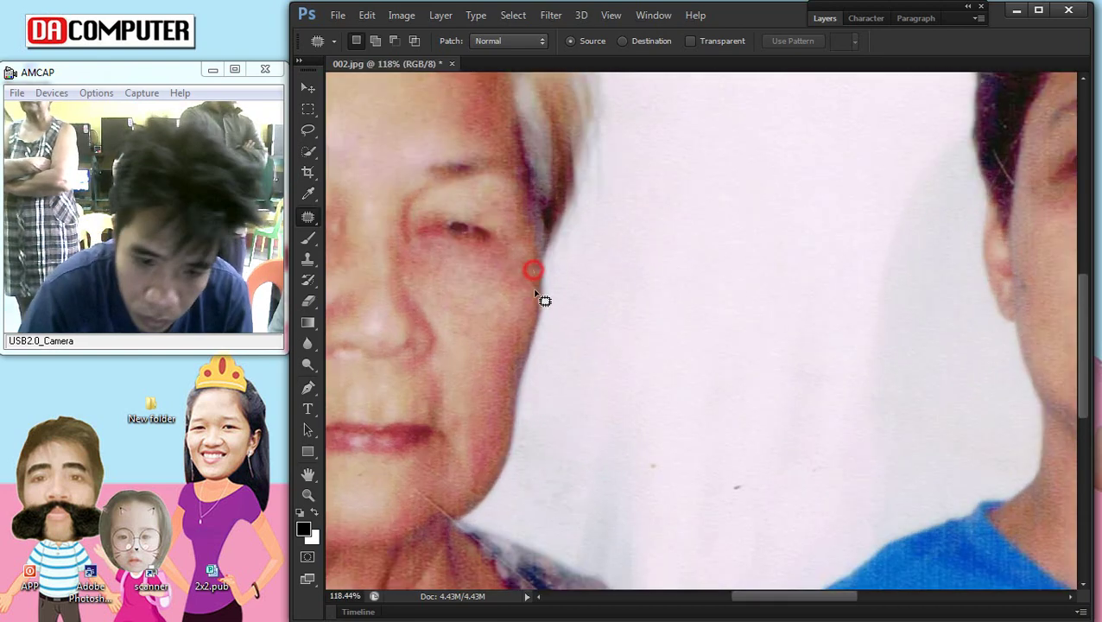
mouse_move(524, 266)
mouse_down()
mouse_move(501, 304)
mouse_move(517, 316)
mouse_up()
scroll(607, 331, down, 3)
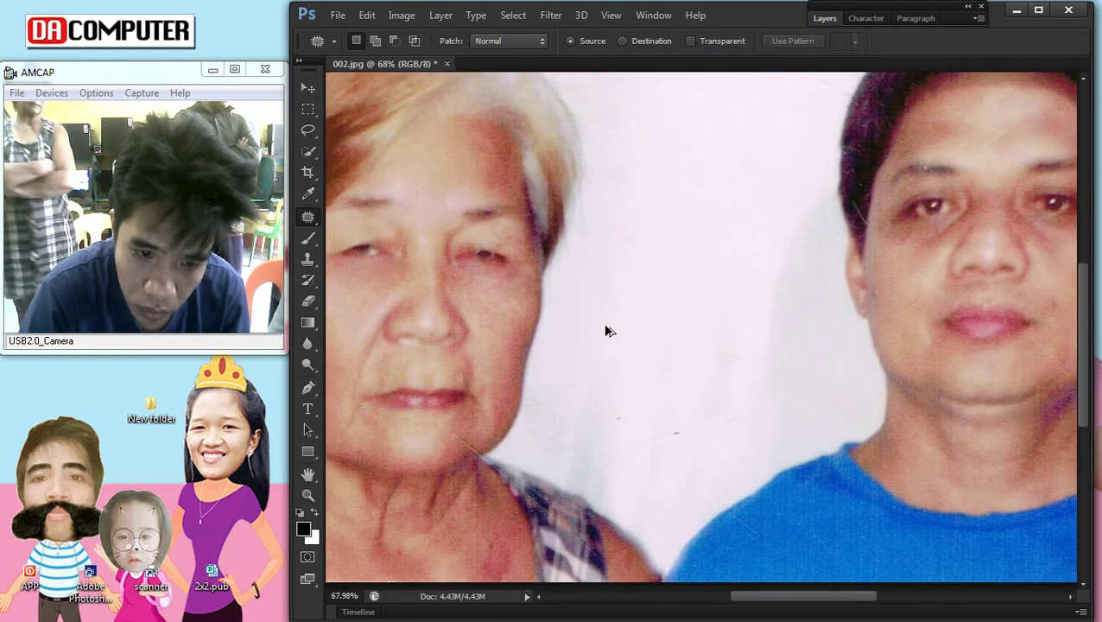
scroll(648, 294, down, 2)
scroll(691, 288, down, 3)
scroll(782, 319, up, 1)
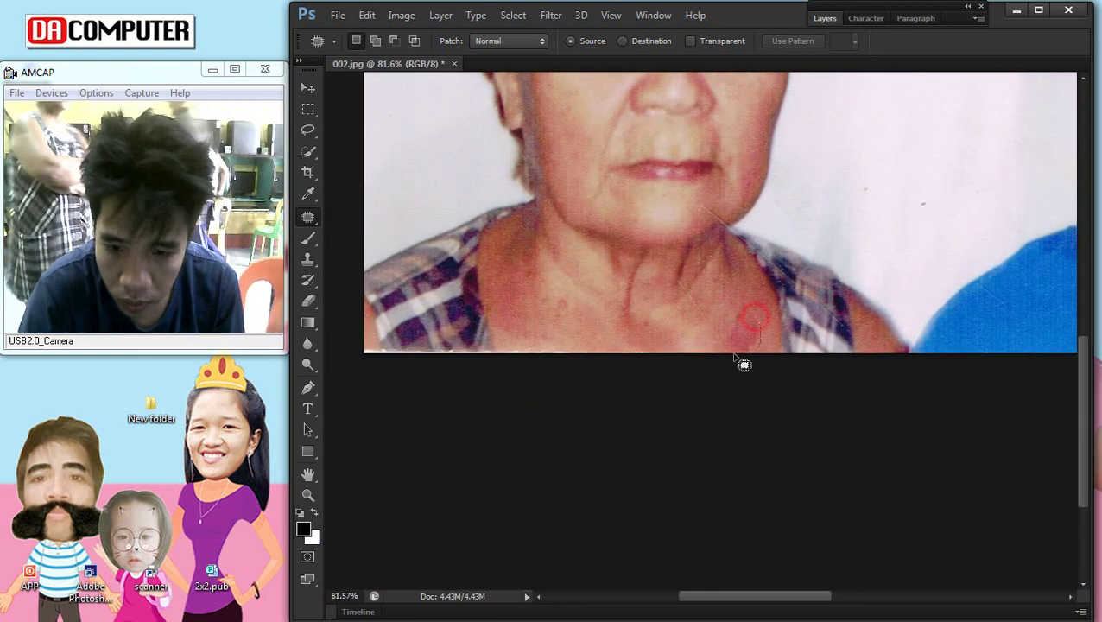
Step: Patch the red spots on her neck with nearby clean skin
mouse_move(750, 335)
mouse_down()
mouse_move(760, 327)
mouse_move(590, 335)
mouse_move(705, 343)
mouse_up()
click(664, 319)
mouse_move(636, 300)
mouse_down()
mouse_move(633, 267)
mouse_move(659, 271)
mouse_move(586, 327)
mouse_up()
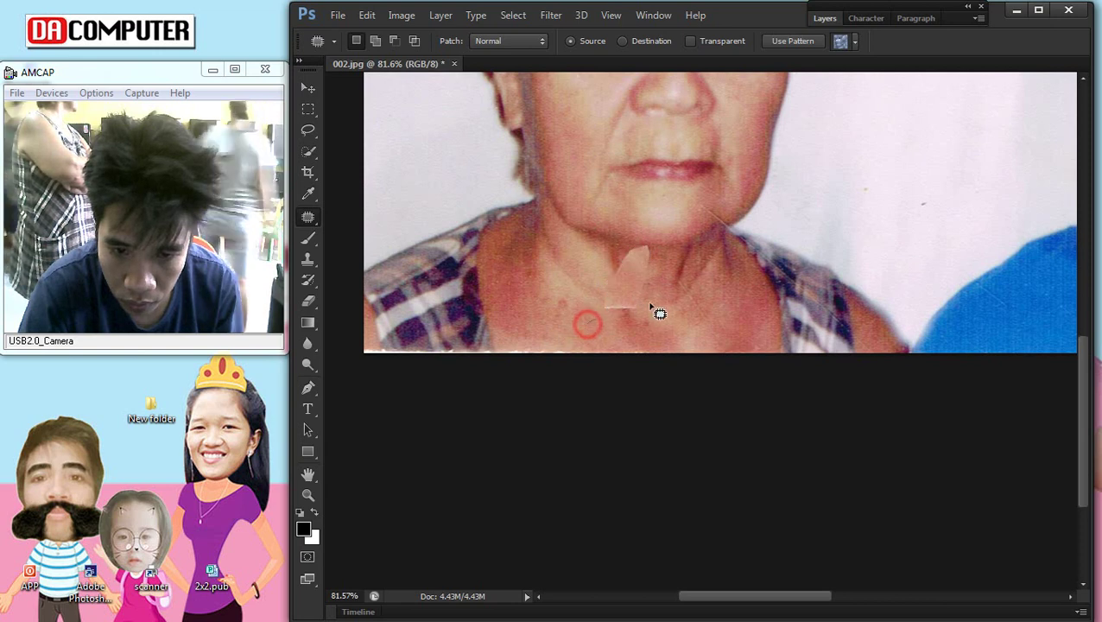
drag(643, 300, 653, 331)
drag(627, 263, 611, 261)
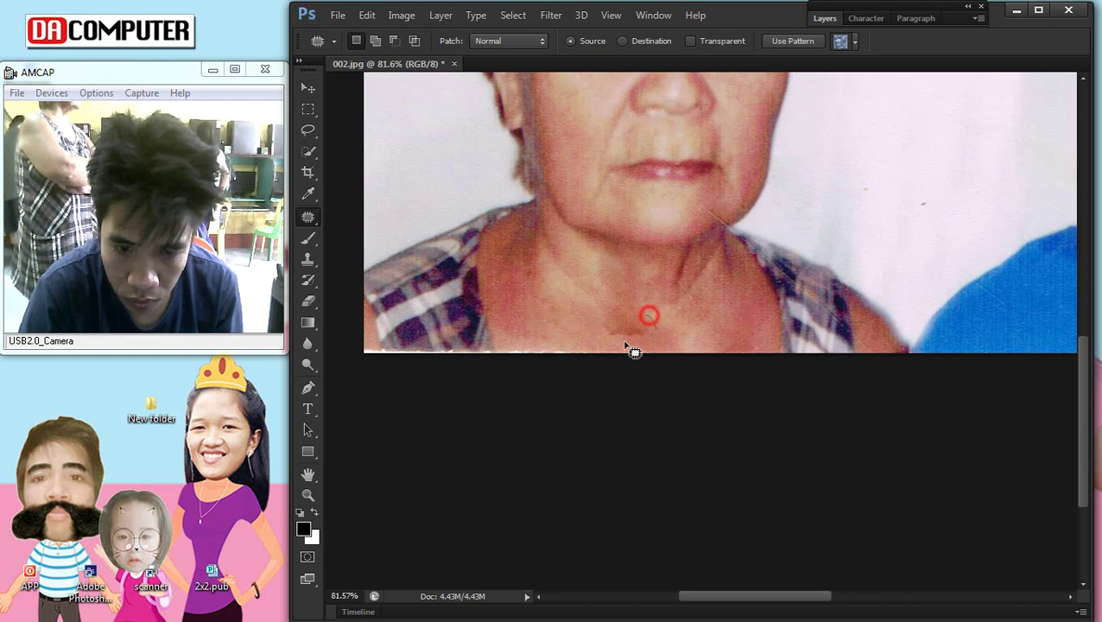
click(706, 287)
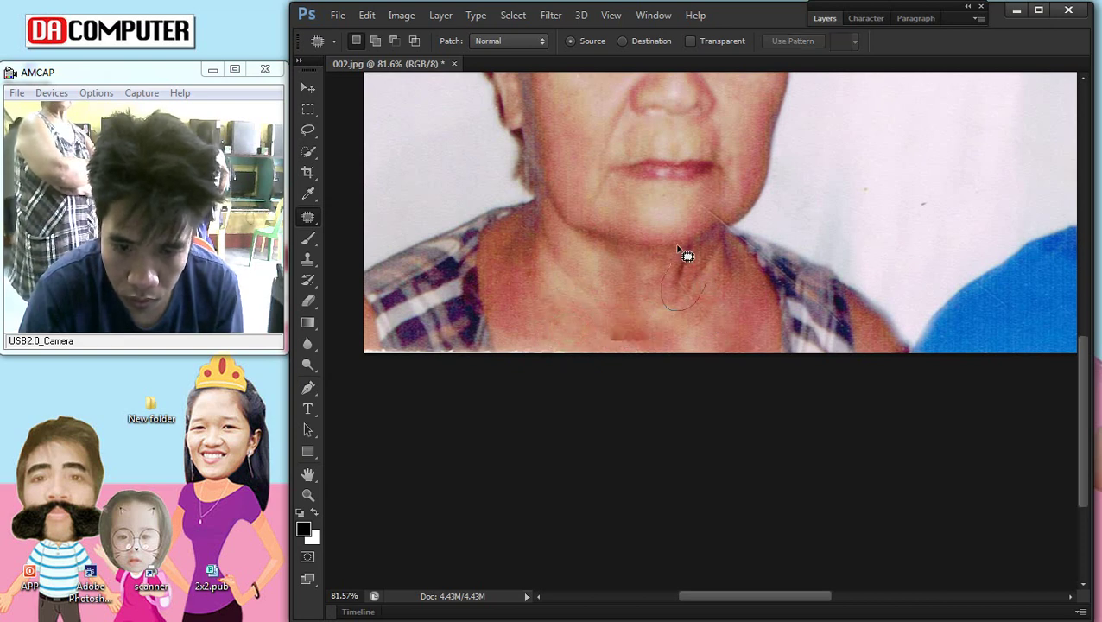
click(722, 298)
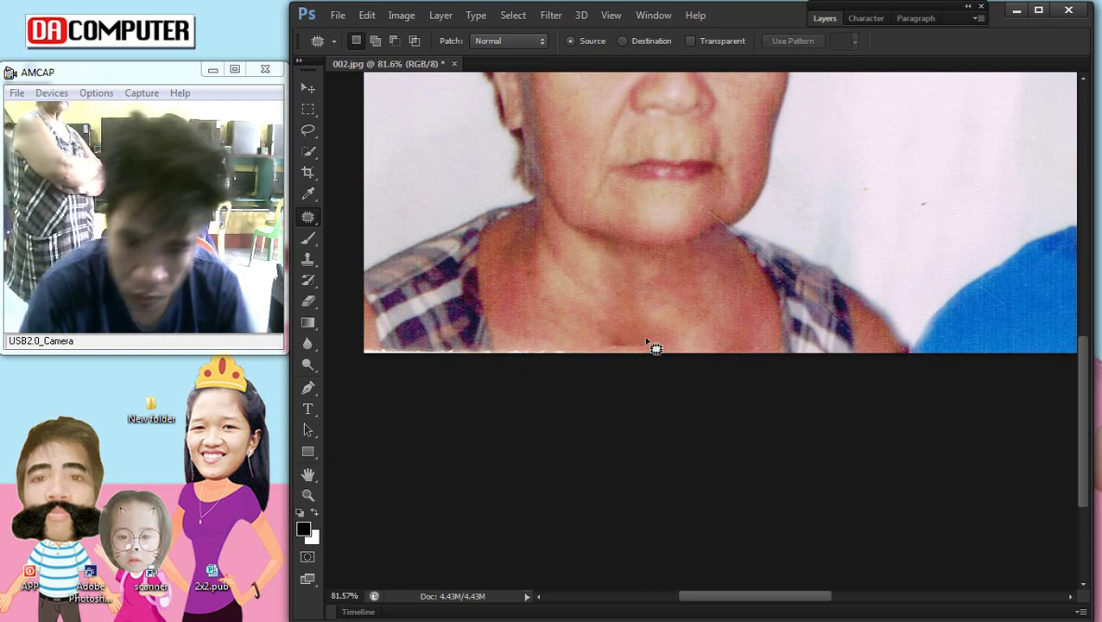
click(567, 323)
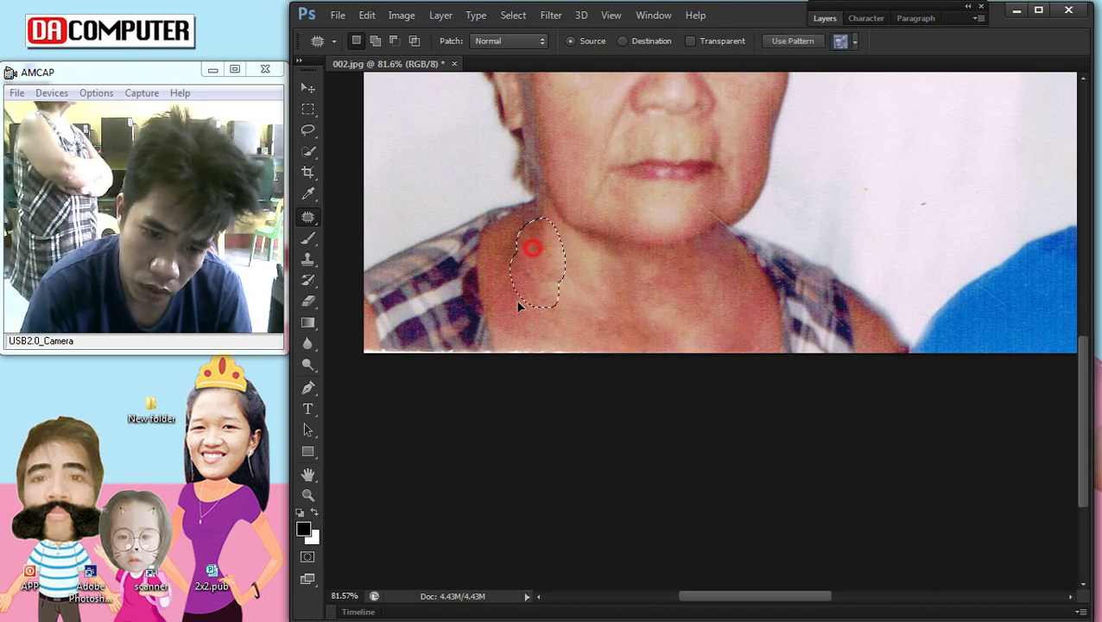
click(528, 293)
scroll(691, 345, up, 1)
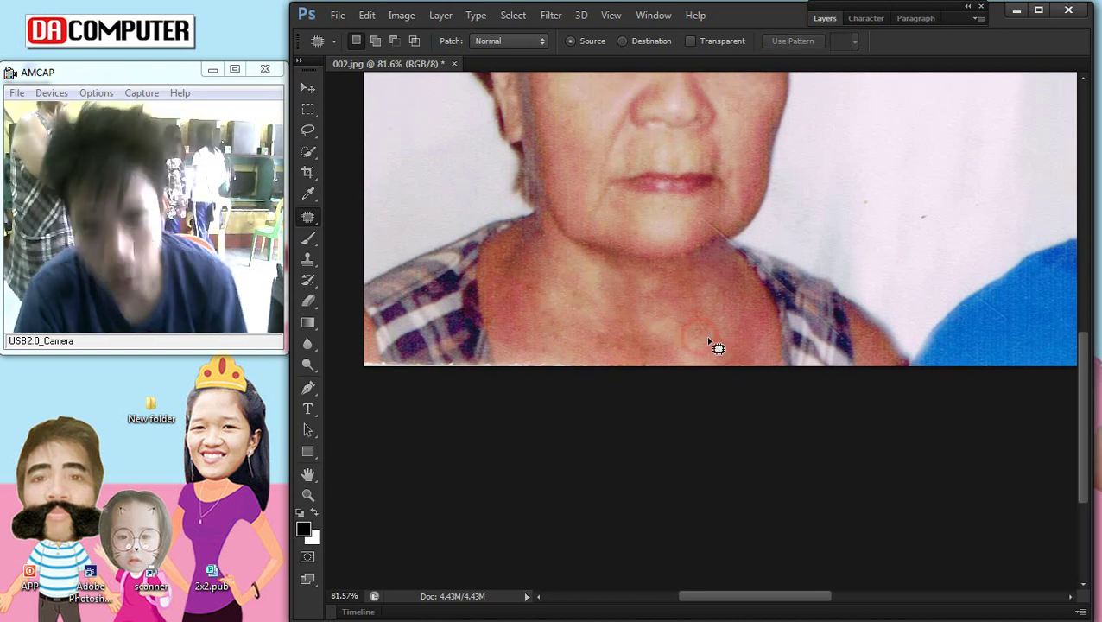
scroll(657, 336, down, 5)
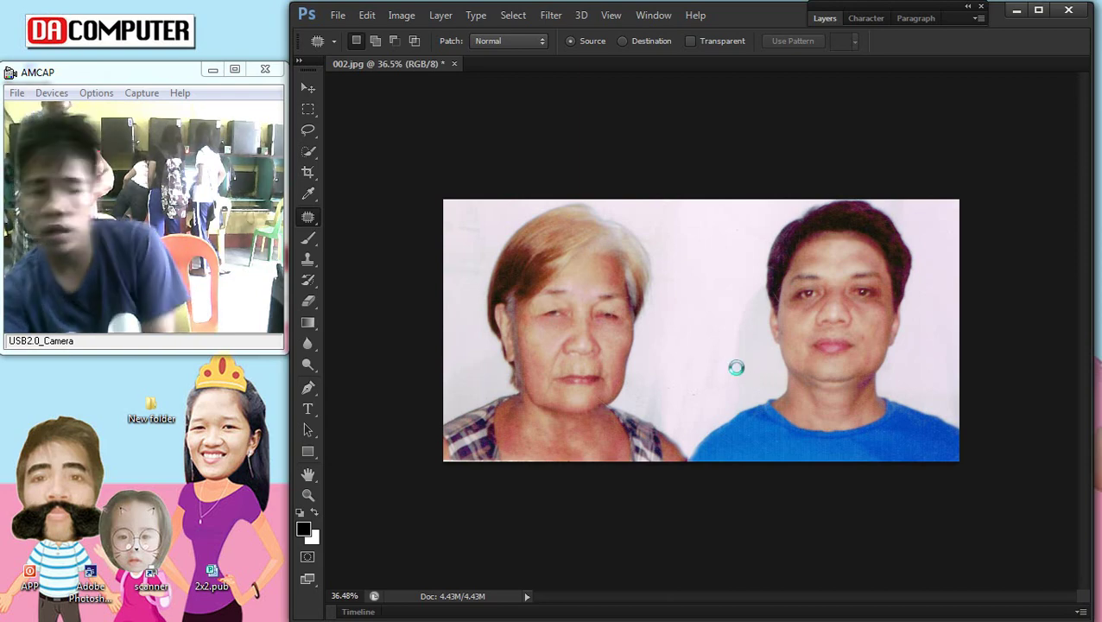
Step: Apply Levels with input values 23, 1.00 and 235 to the couple photo
key(ctrl+n)
click(762, 95)
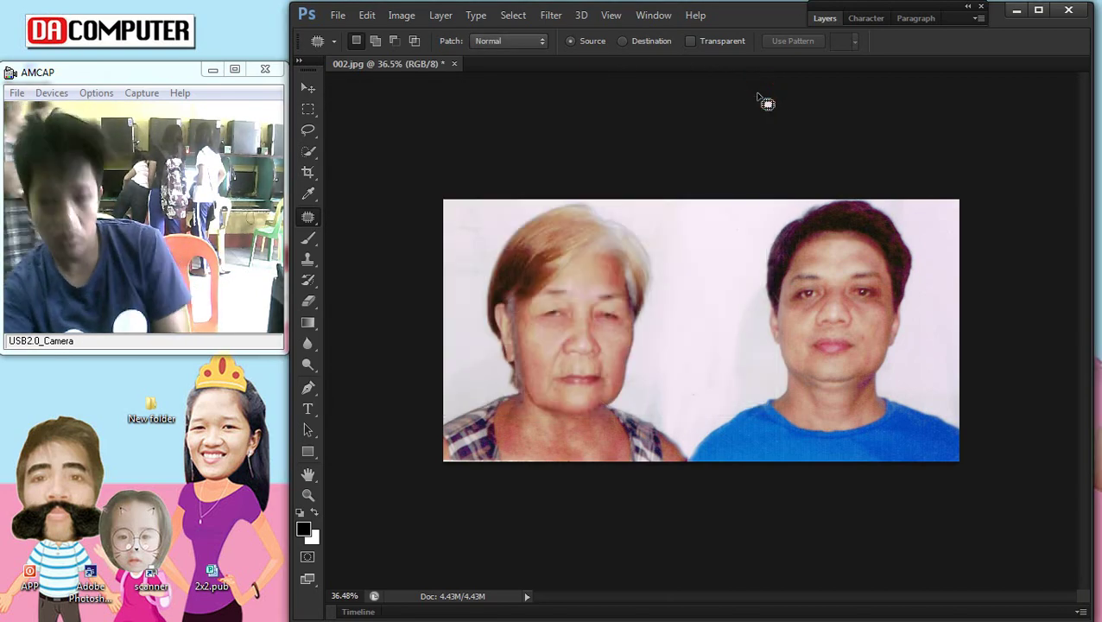
key(ctrl+l)
drag(586, 103, 942, 121)
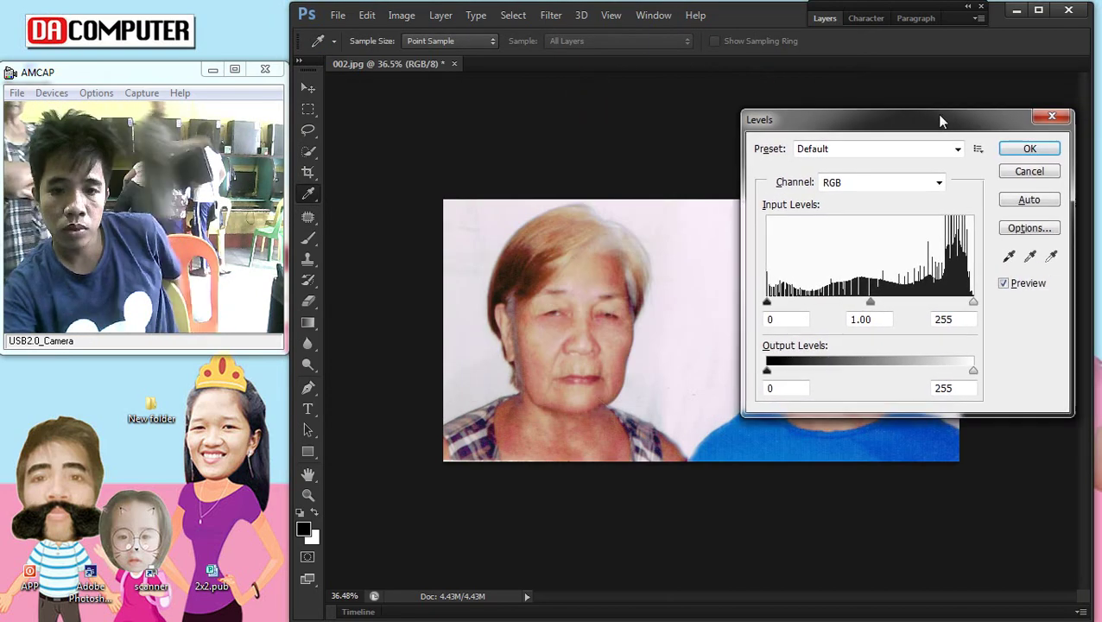
drag(766, 301, 784, 302)
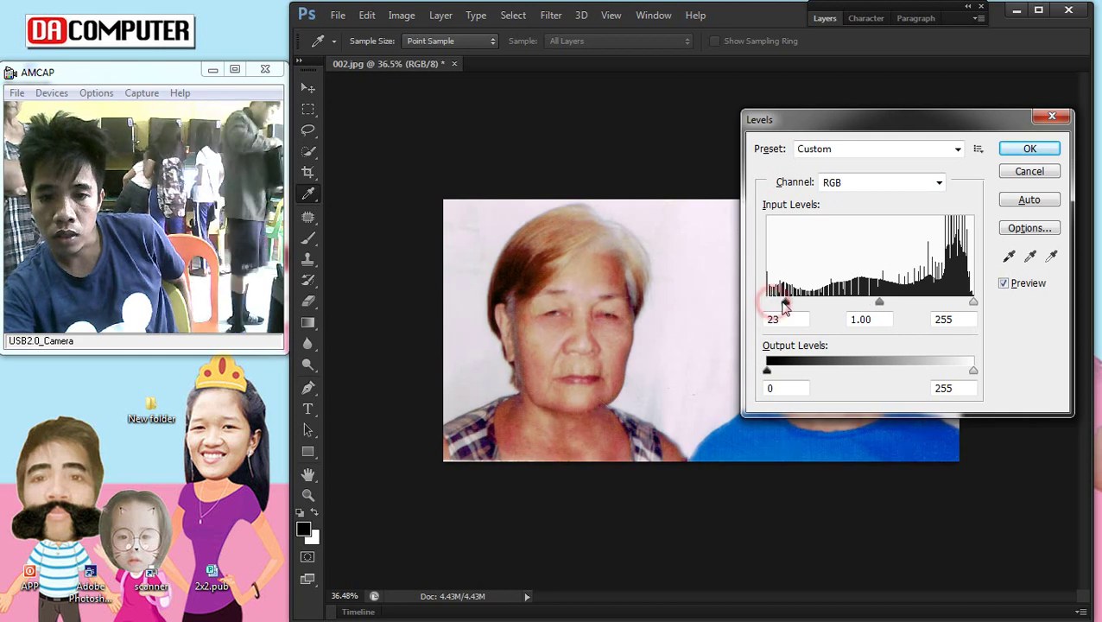
double_click(775, 319)
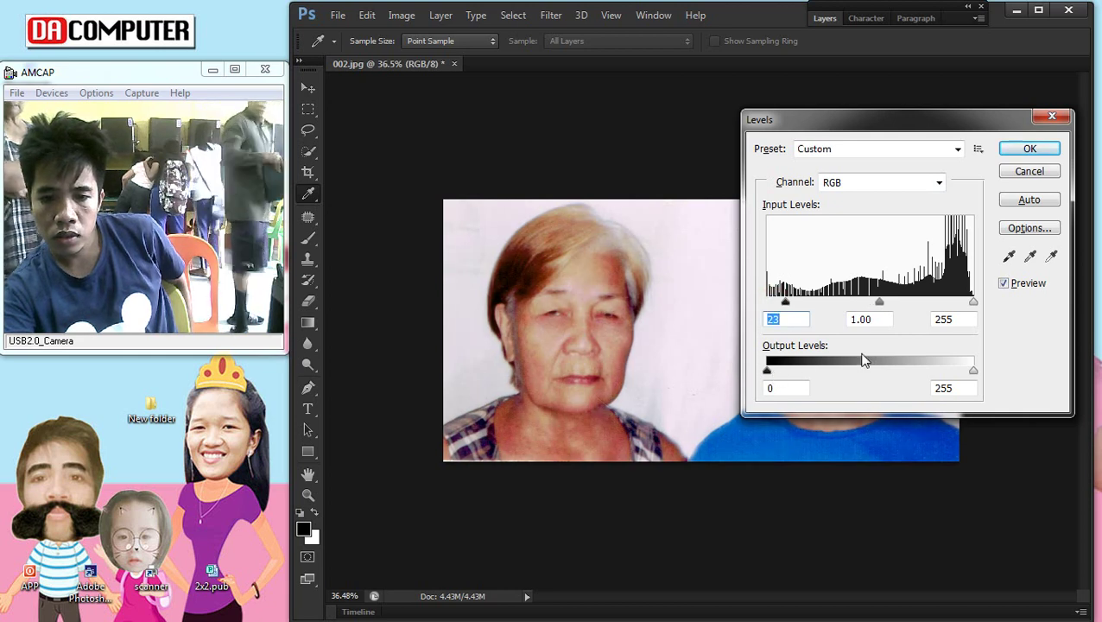
drag(974, 301, 956, 301)
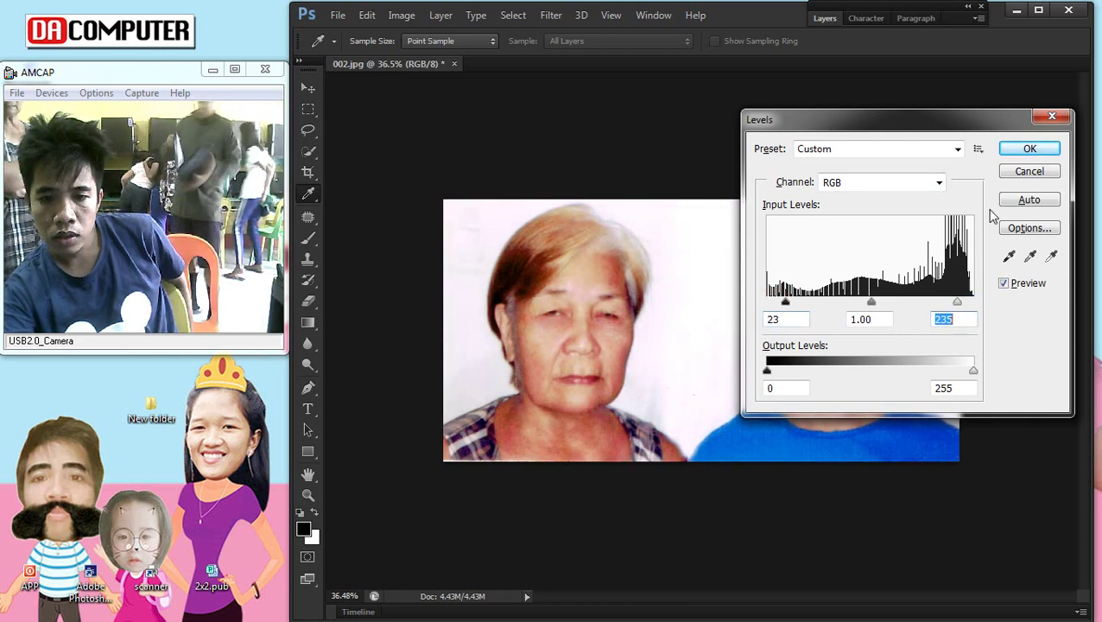
click(1036, 148)
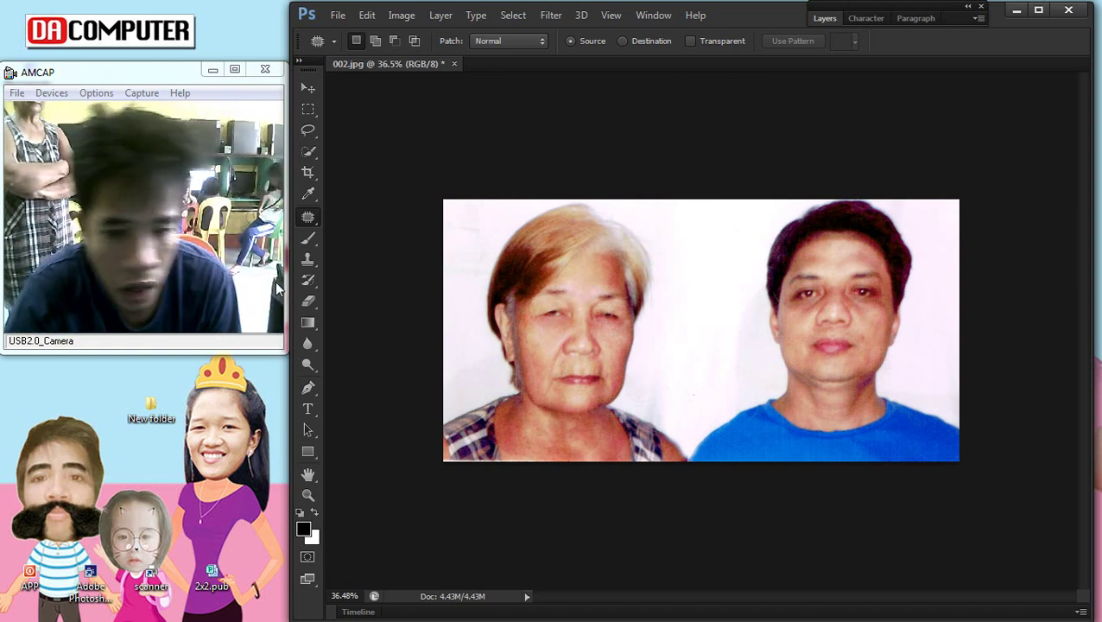
Step: Brush a size-90 Blur across the woman's face to soften her skin
click(319, 300)
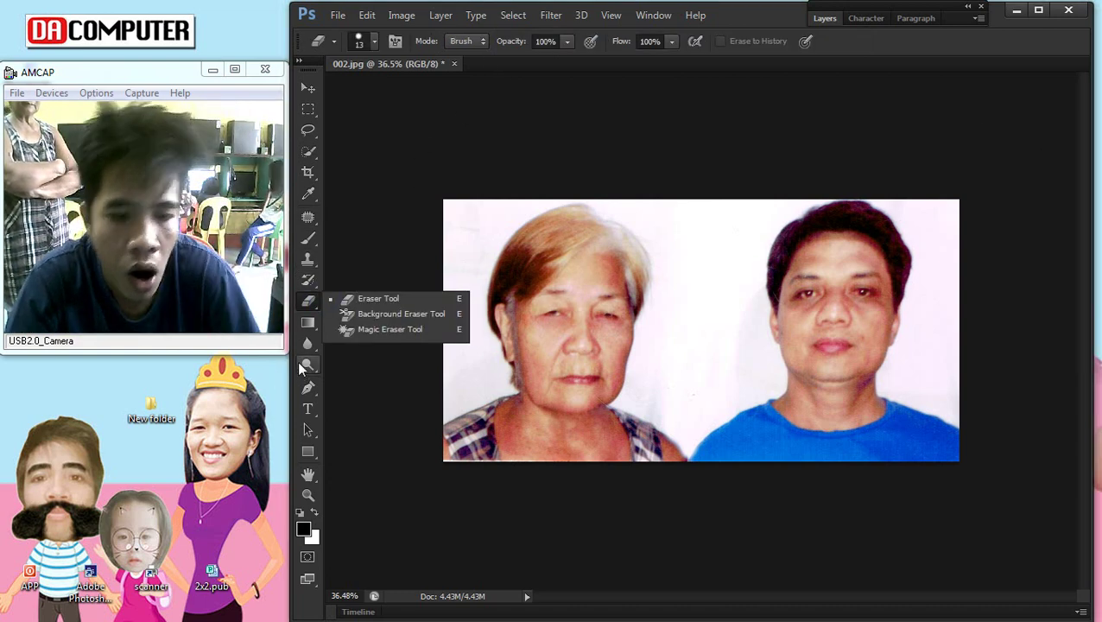
click(307, 343)
click(351, 342)
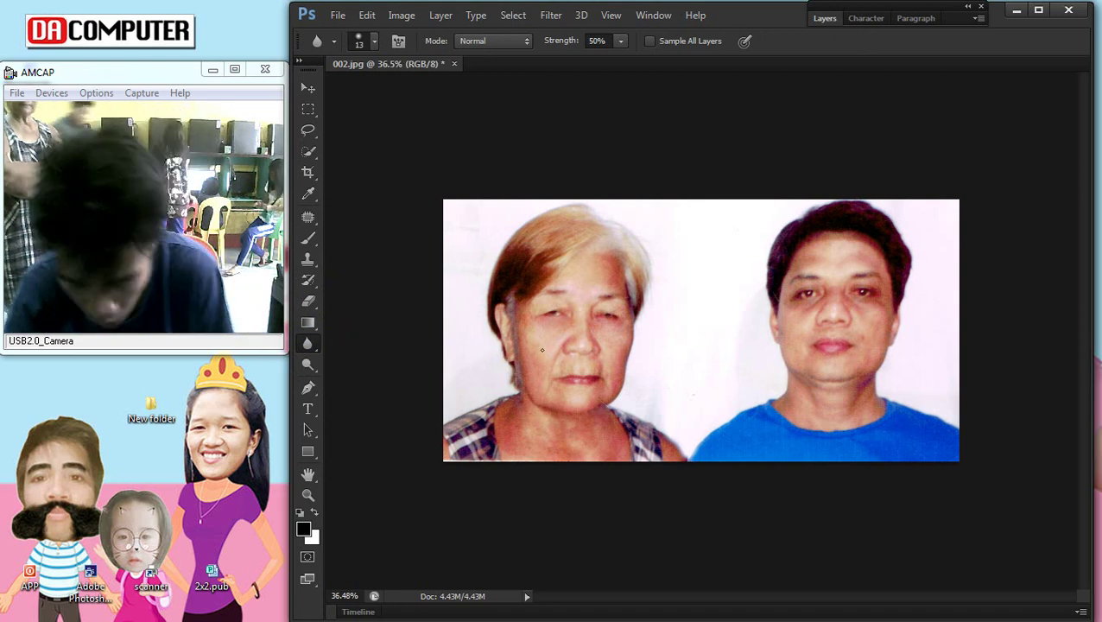
key(bracketright)
key(bracketright)
key(bracketright)
click(546, 342)
mouse_move(535, 355)
mouse_down()
mouse_move(608, 357)
mouse_move(620, 386)
mouse_move(509, 421)
mouse_move(579, 285)
mouse_up()
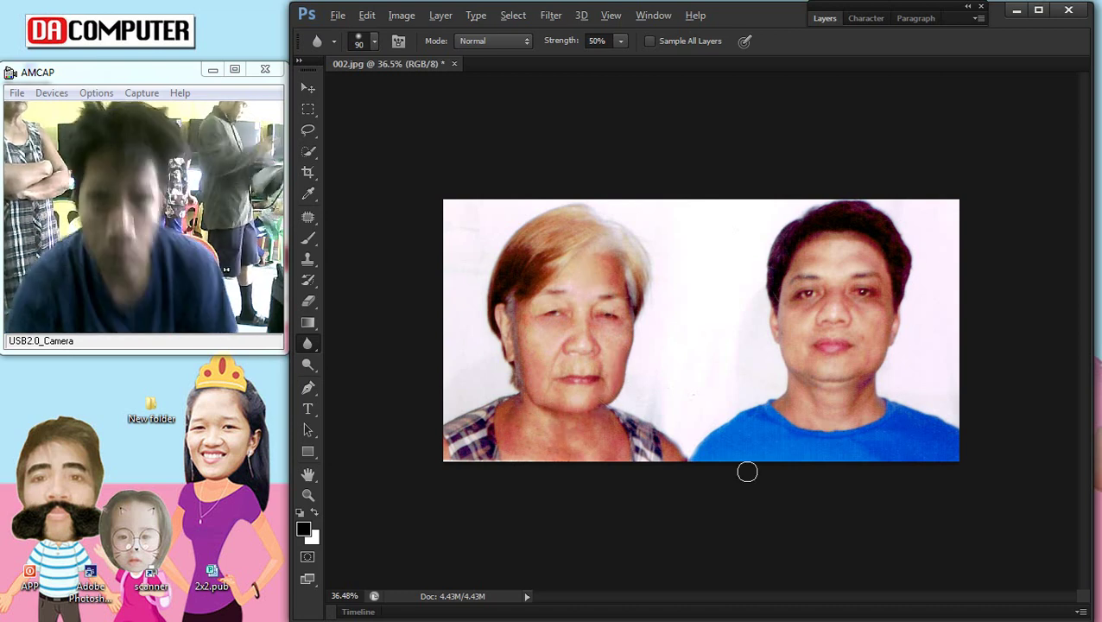
scroll(755, 523, down, 3)
scroll(691, 509, up, 3)
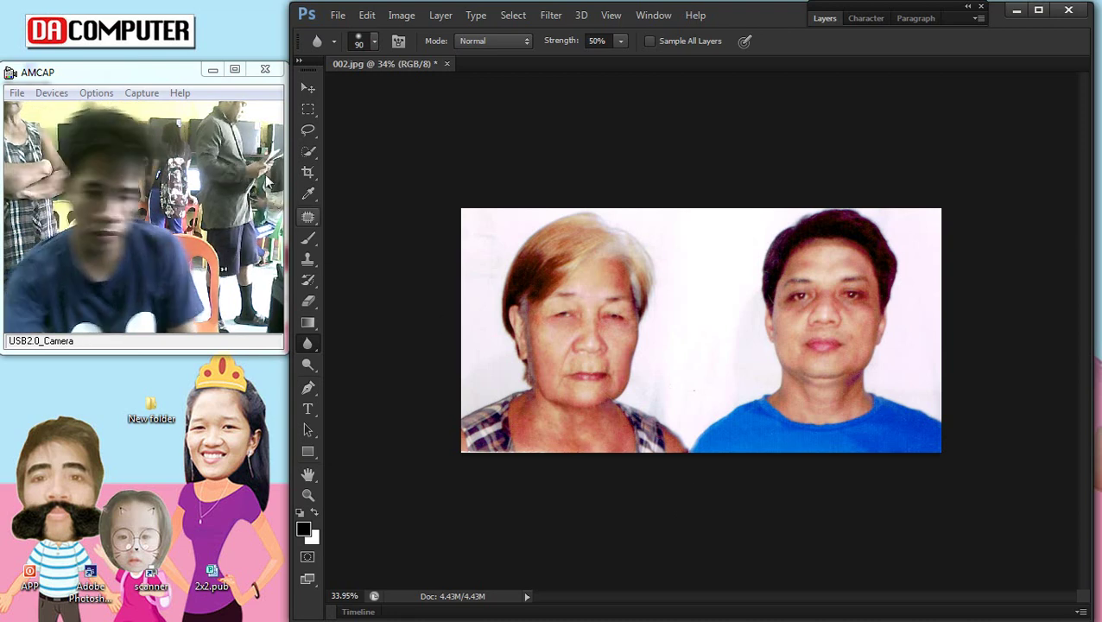
Step: Patch two more blemishes on her neck with nearby skin
click(308, 217)
scroll(639, 466, up, 2)
scroll(640, 466, up, 1)
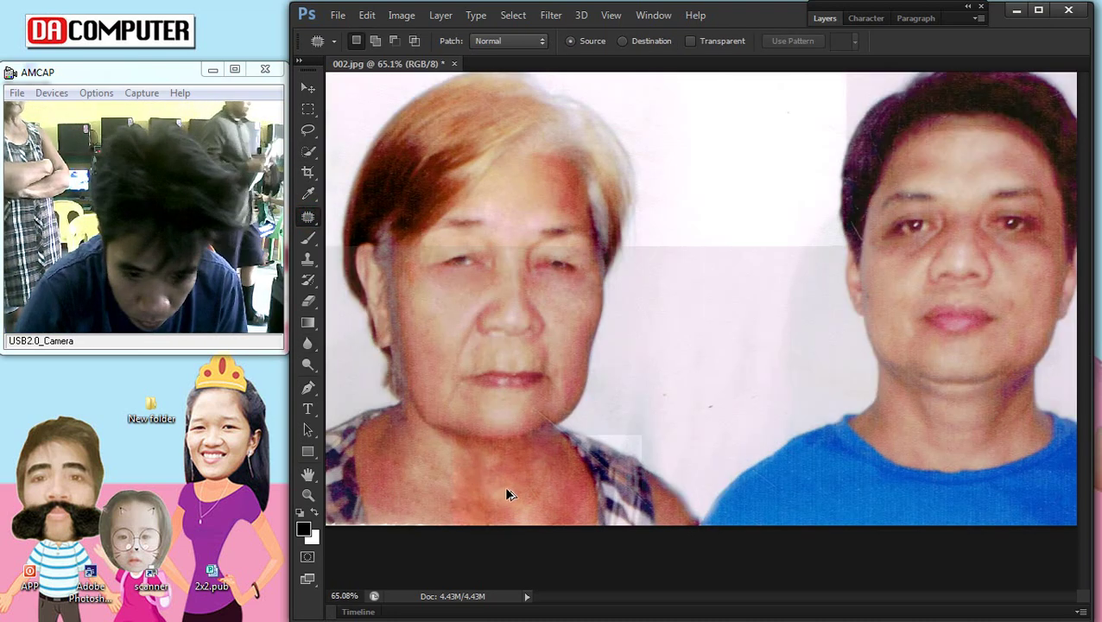
drag(509, 459, 523, 480)
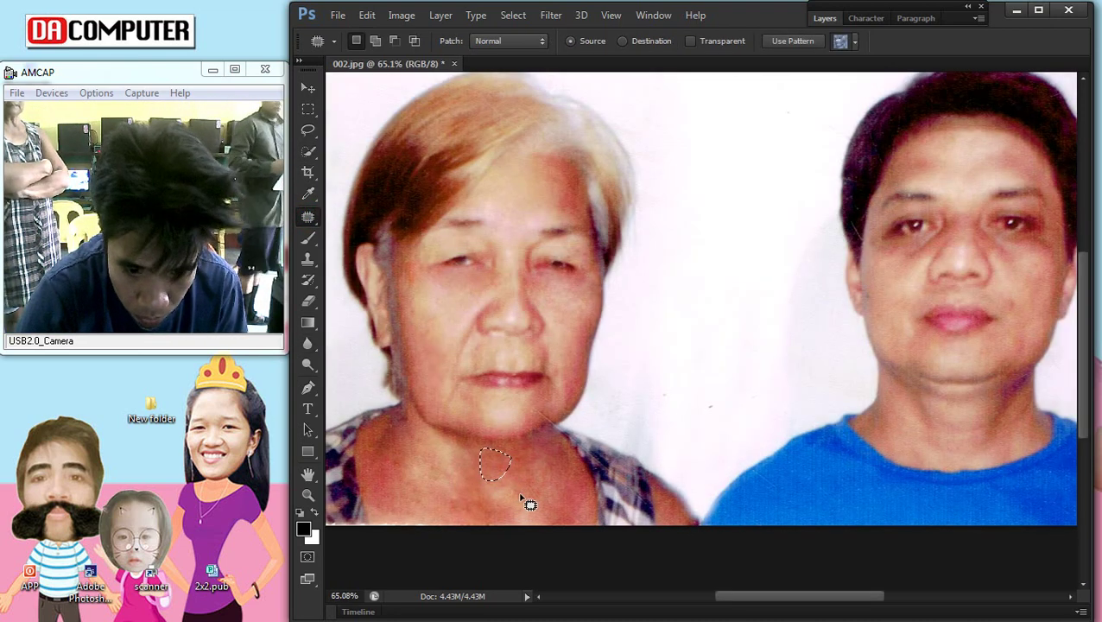
drag(495, 486, 537, 481)
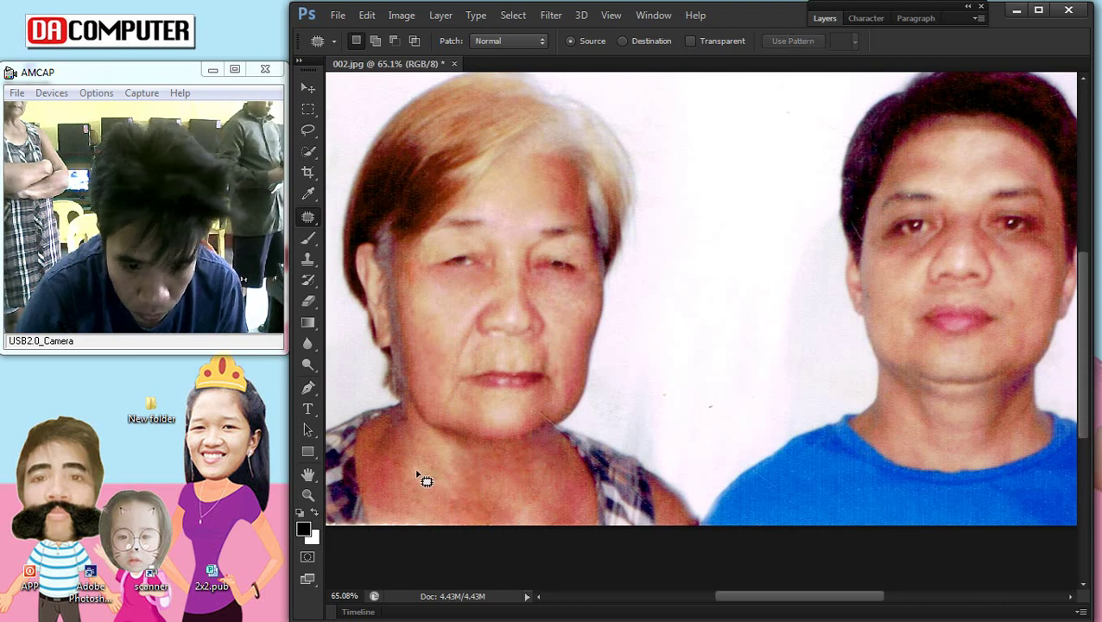
drag(425, 464, 414, 511)
mouse_move(414, 457)
mouse_down()
mouse_move(404, 486)
mouse_move(423, 467)
mouse_move(397, 469)
mouse_up()
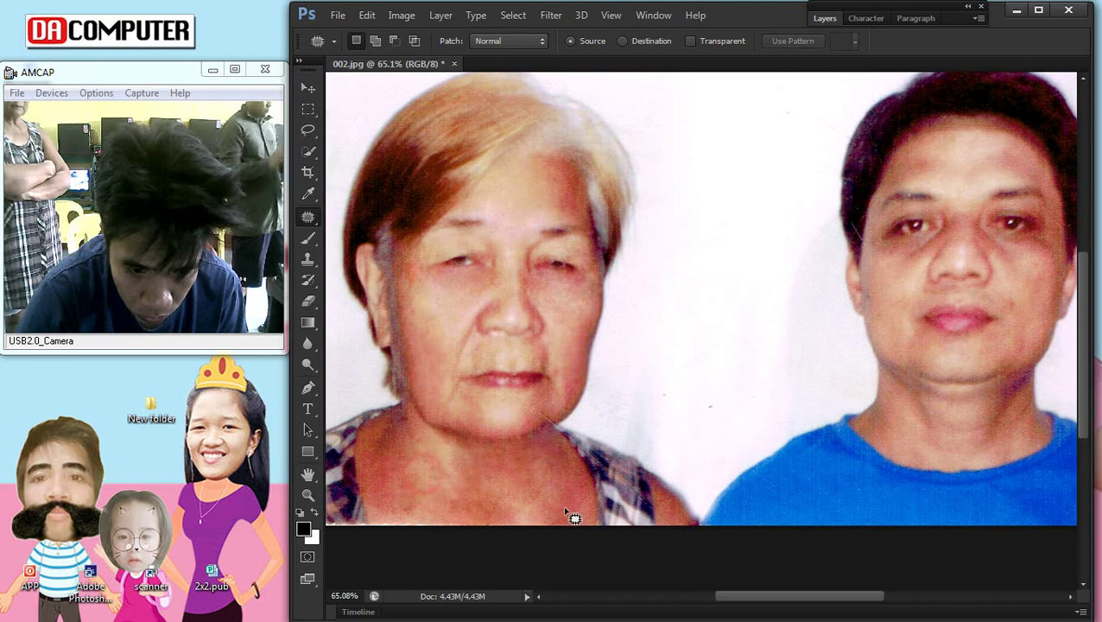
scroll(571, 516, down, 2)
scroll(627, 499, down, 2)
Step: Scale the whole photo up to 103.04%, shift it slightly right, and deselect
key(ctrl+a)
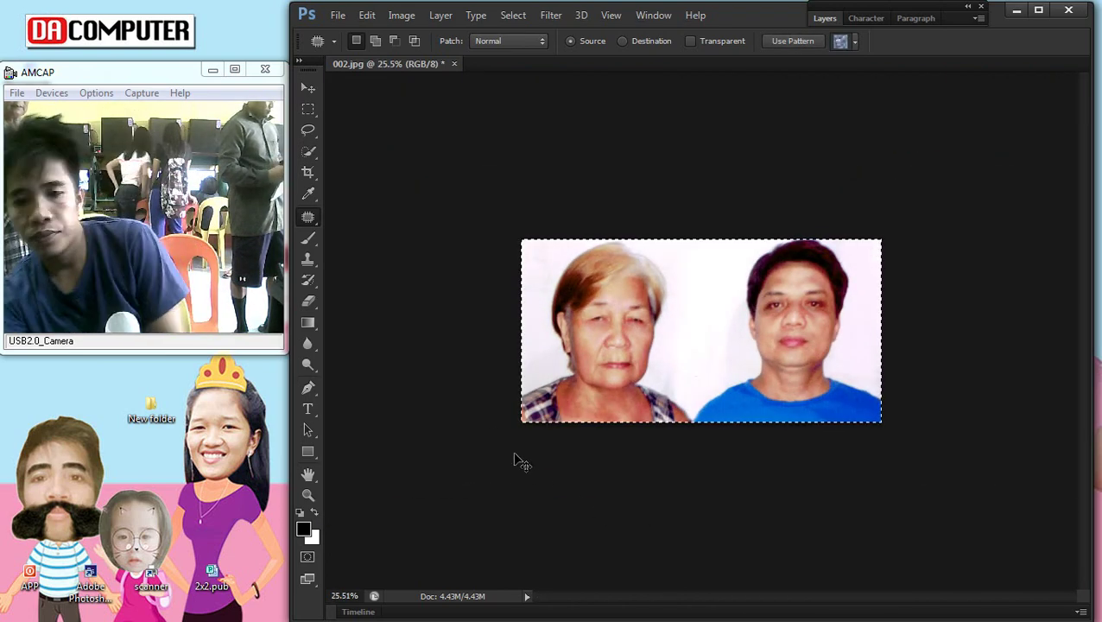
key(ctrl+t)
key(ctrl+r)
drag(517, 436, 516, 435)
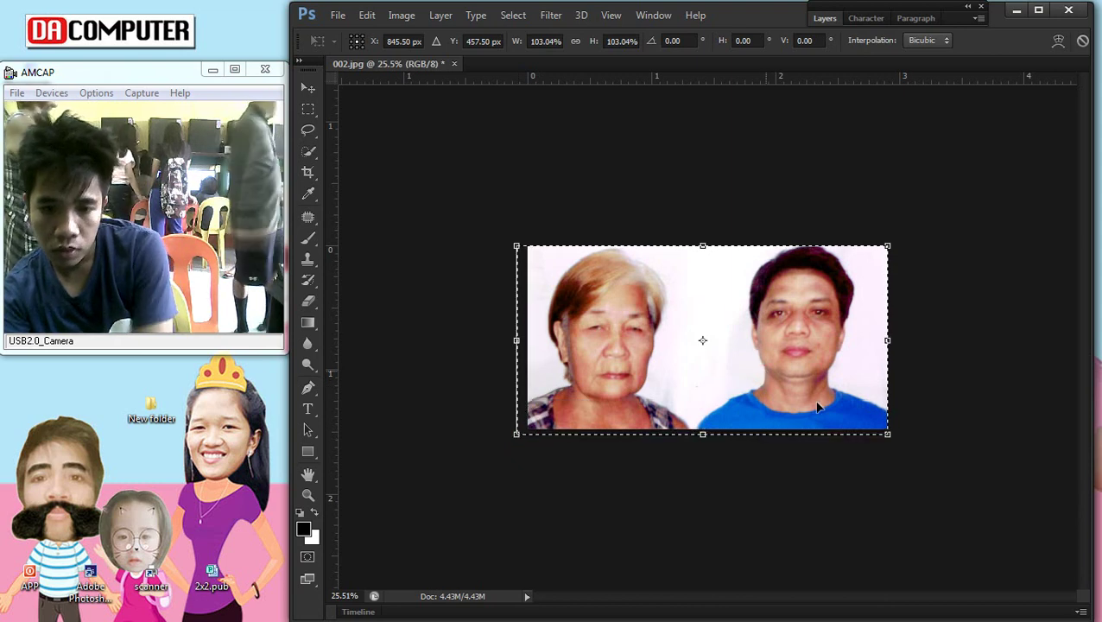
drag(792, 400, 804, 401)
key(Return)
key(j)
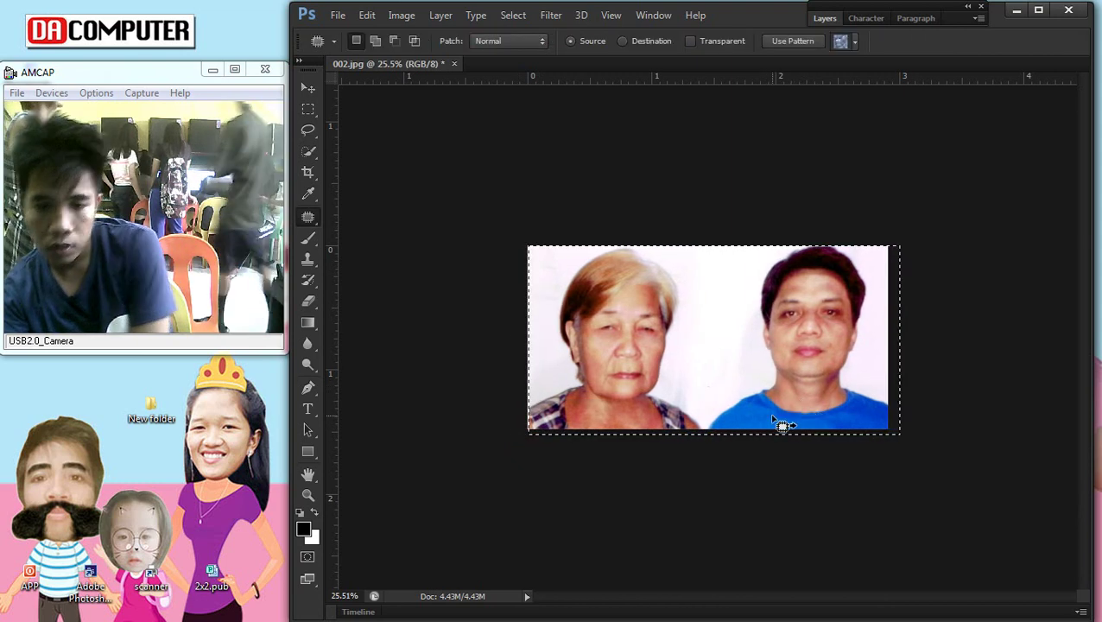
click(308, 109)
right_click(581, 260)
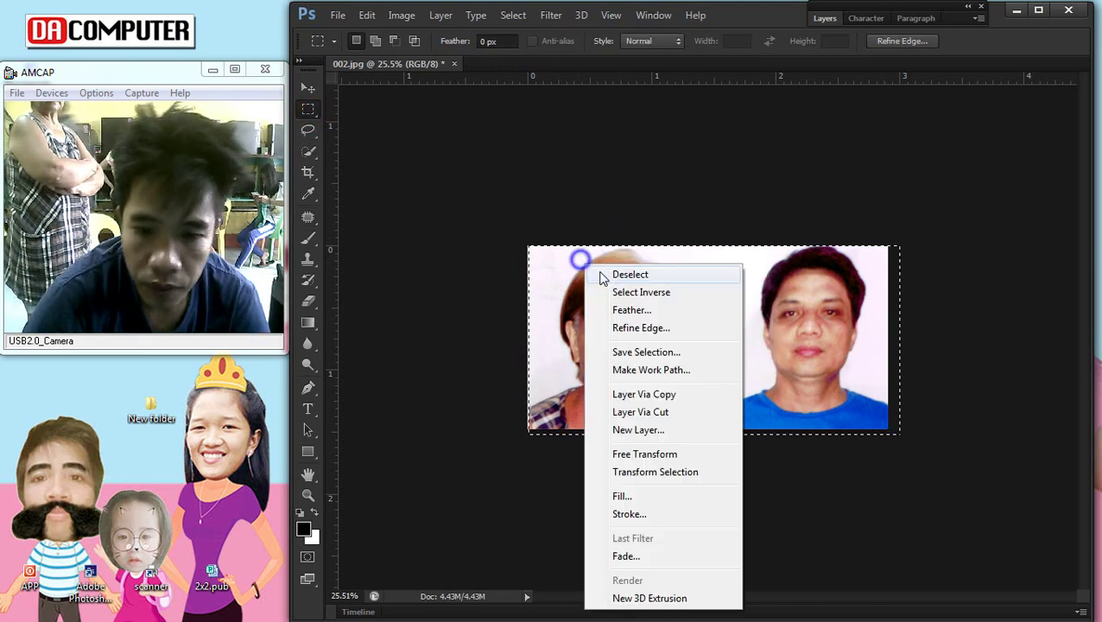
click(630, 274)
Step: Darken the upper part of the woman's hair with a 250 px Burn brush
click(310, 432)
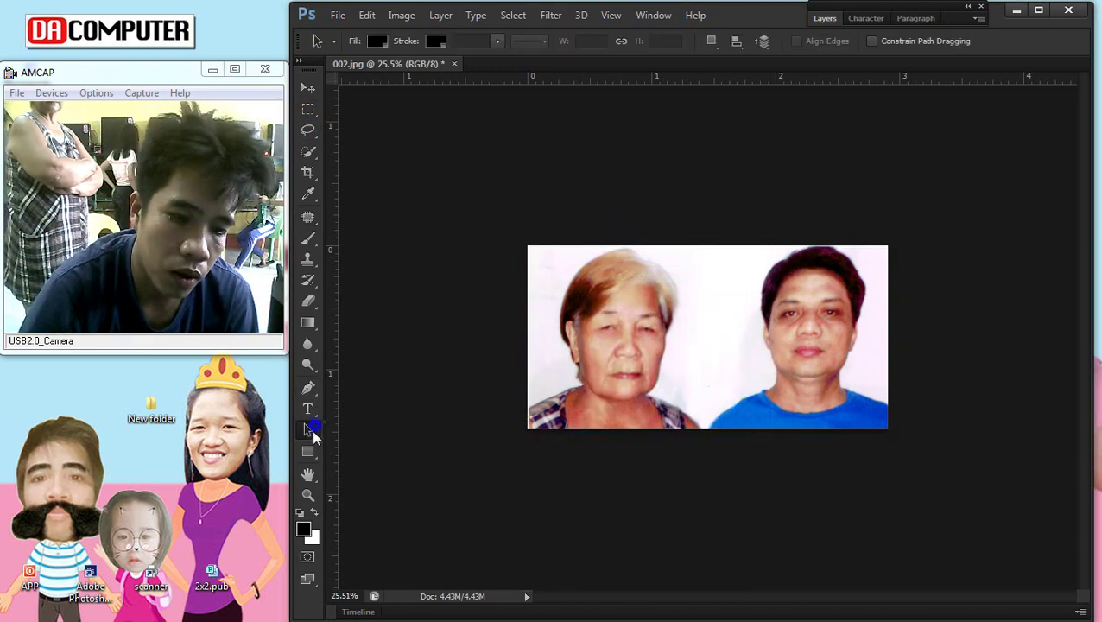
drag(307, 343, 368, 361)
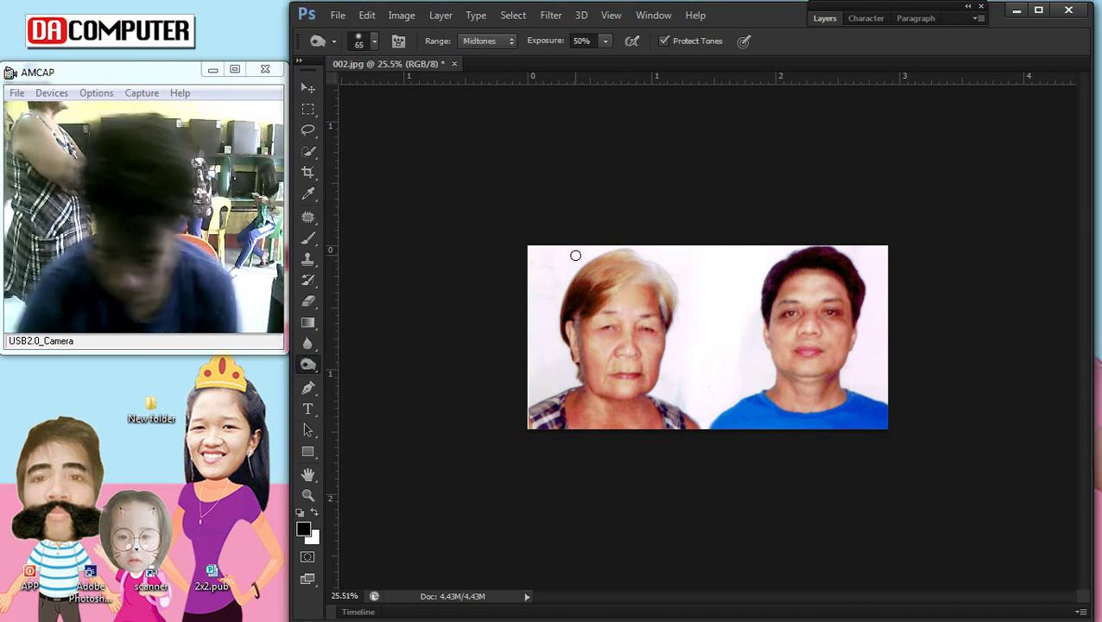
key(bracketright)
mouse_move(587, 271)
mouse_down()
mouse_move(625, 260)
mouse_move(594, 274)
mouse_move(612, 276)
mouse_move(635, 253)
mouse_move(659, 264)
mouse_move(652, 270)
mouse_move(676, 285)
mouse_move(677, 302)
mouse_move(682, 287)
mouse_up()
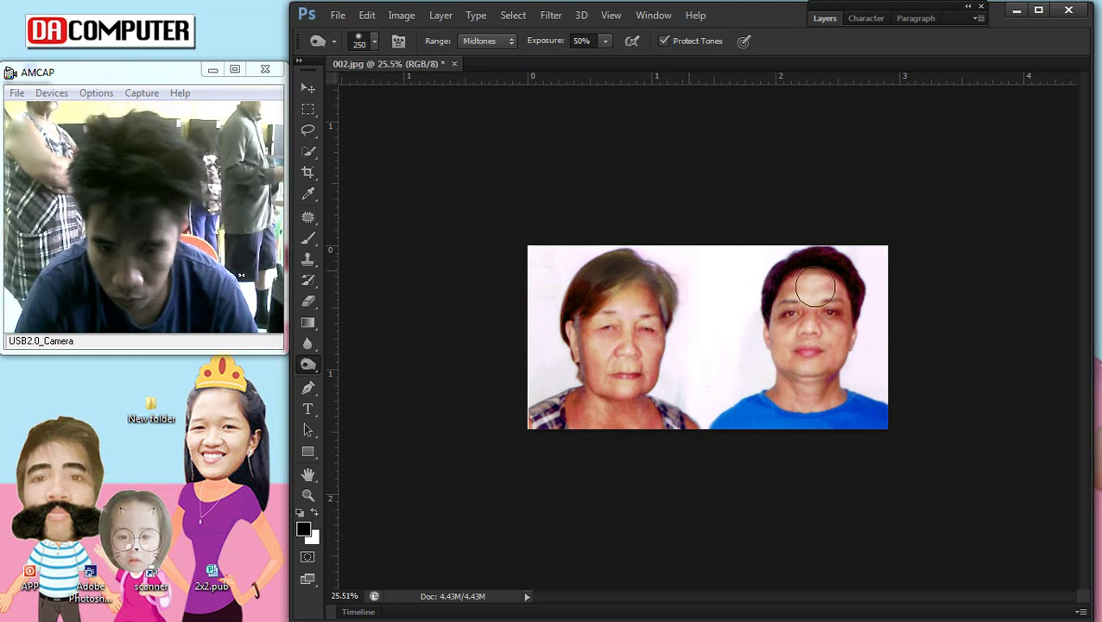
Step: Refine the hair darkening near the top right with a 150 px Burn brush
key(bracketleft)
key(bracketleft)
key(bracketleft)
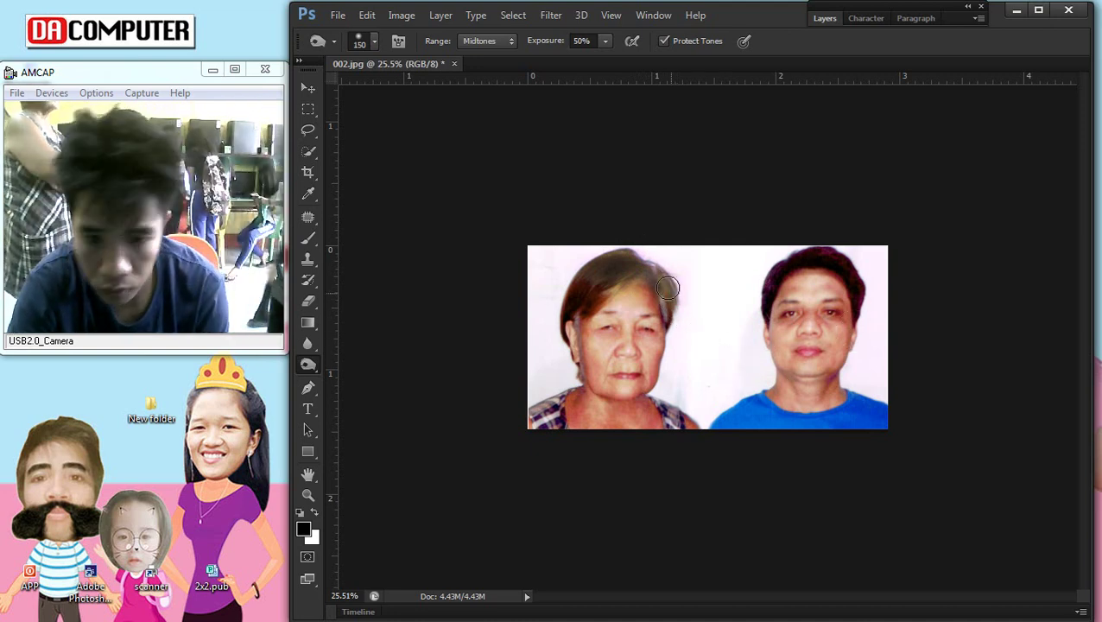
drag(653, 269, 666, 281)
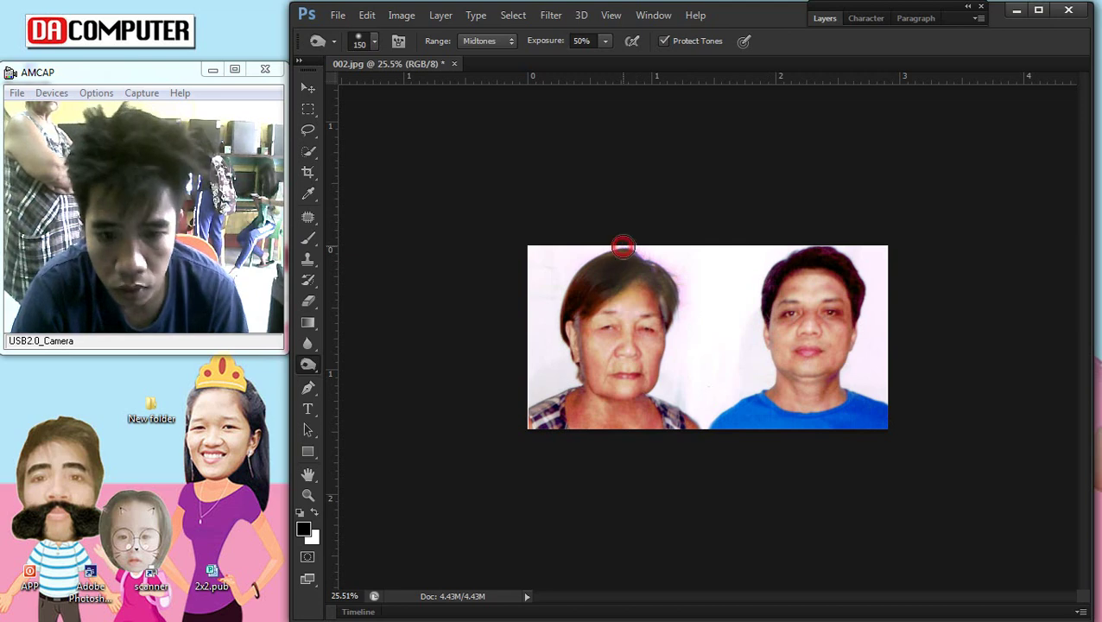
scroll(499, 384, down, 2)
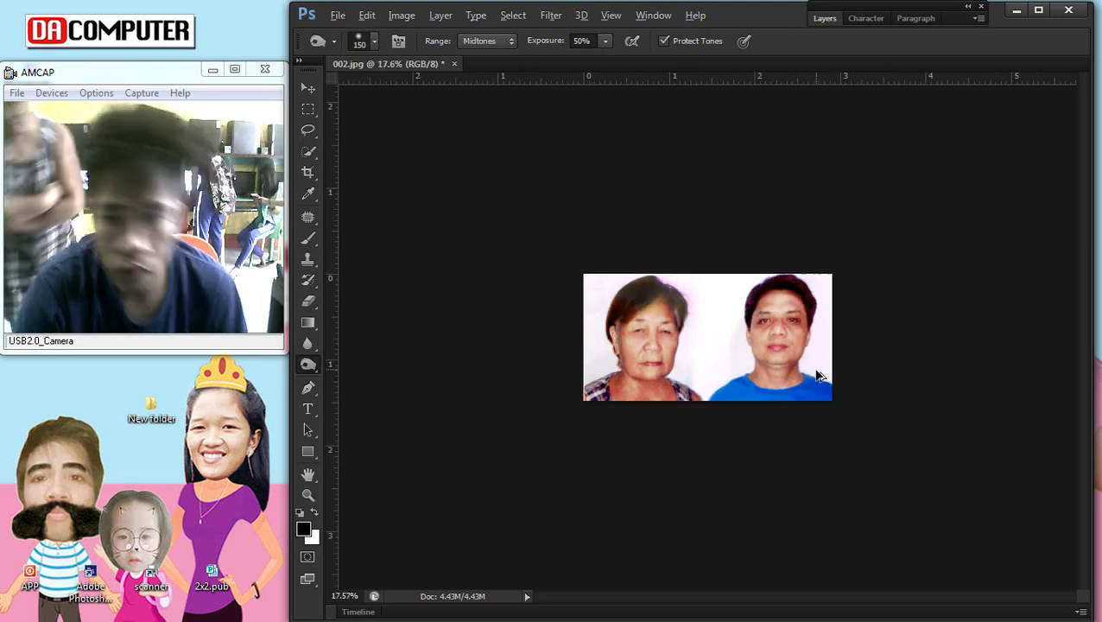
scroll(494, 354, up, 2)
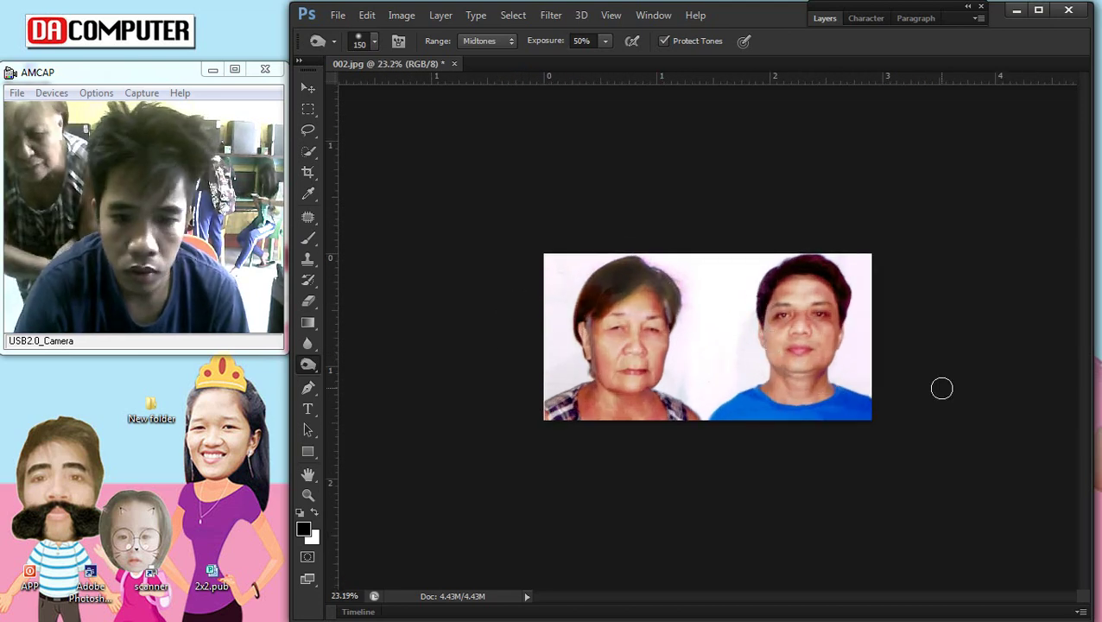
scroll(906, 389, down, 2)
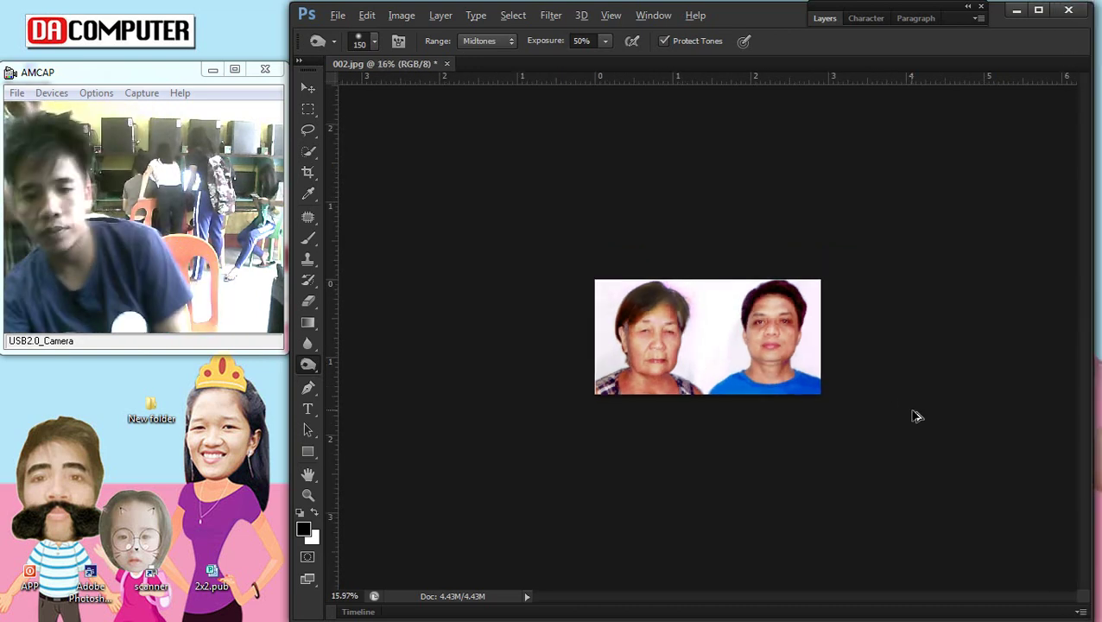
scroll(898, 410, up, 2)
scroll(898, 408, up, 1)
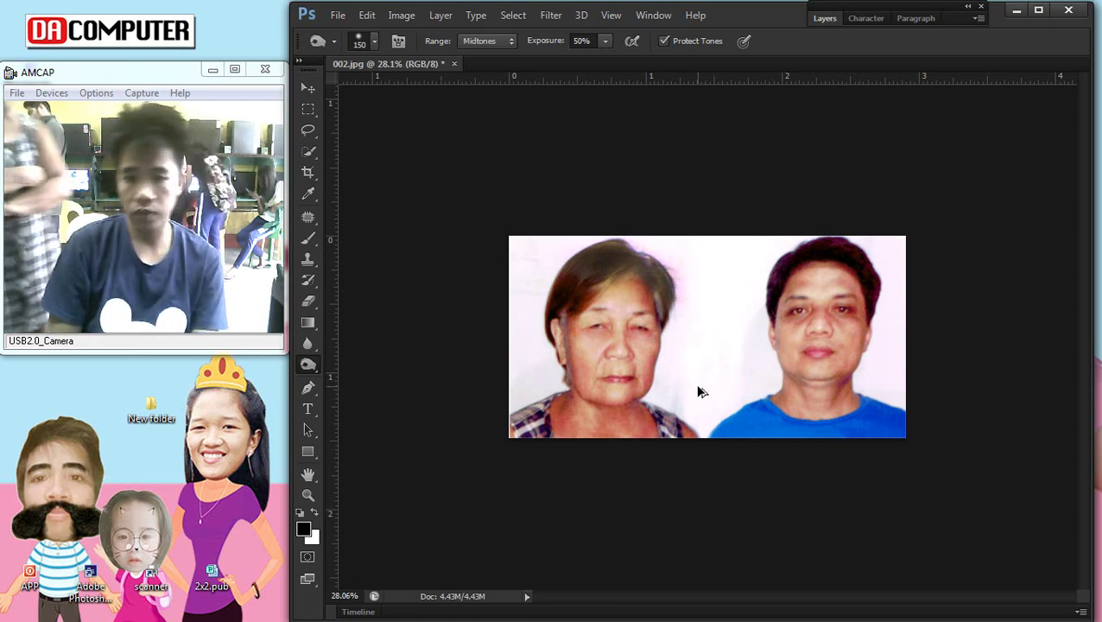
click(308, 387)
scroll(604, 251, up, 1)
Step: Trace a closed Pen path around the top of the woman's head
click(546, 238)
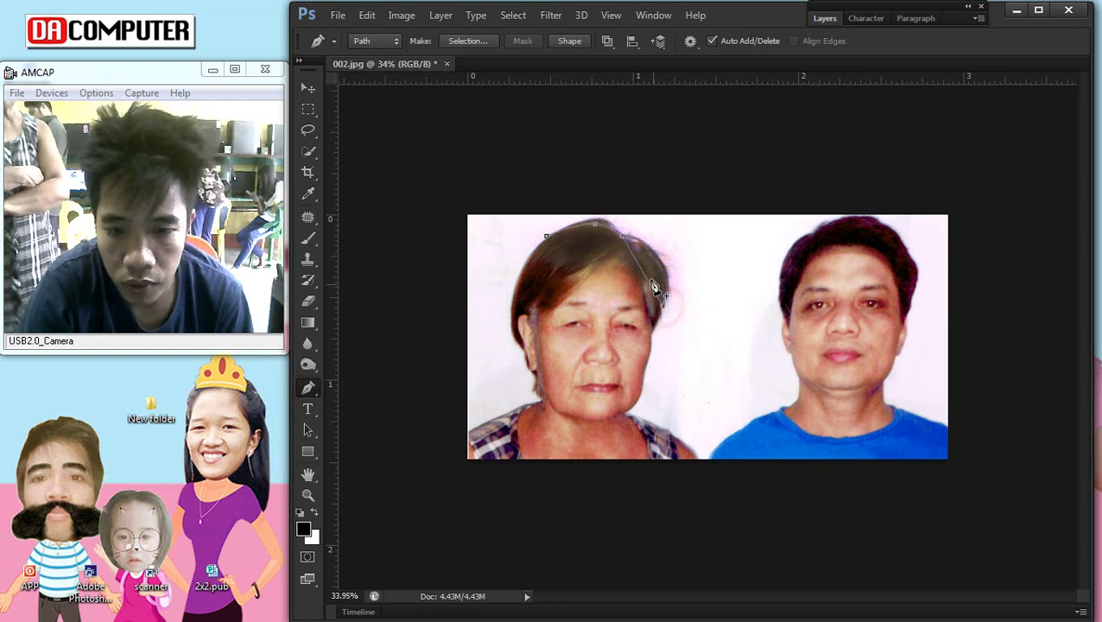
drag(658, 270, 654, 272)
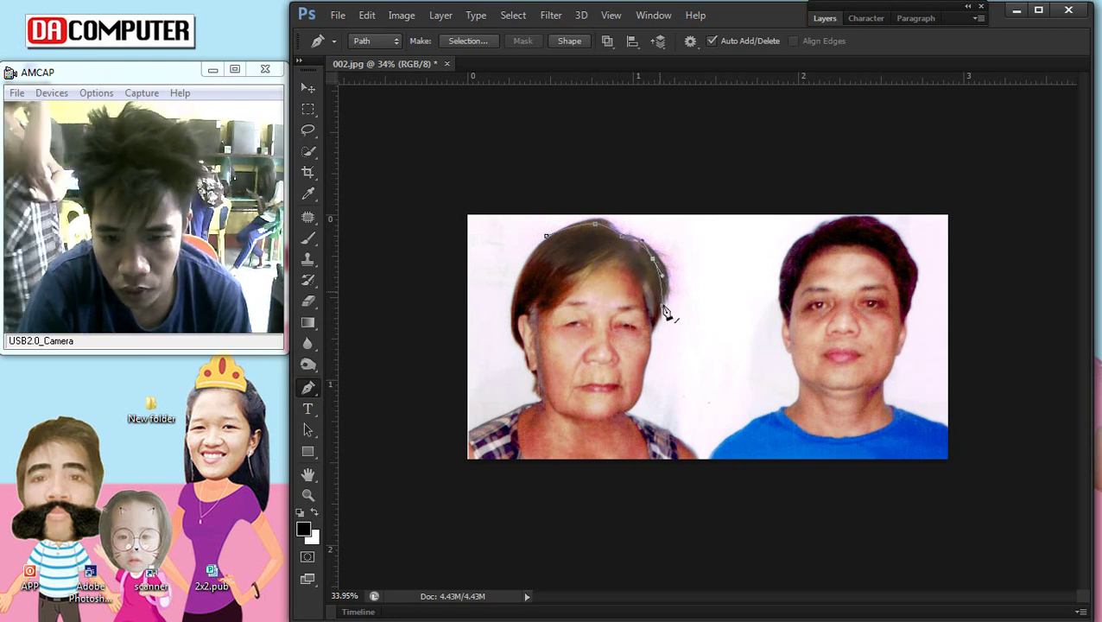
drag(695, 300, 701, 294)
drag(735, 246, 735, 229)
drag(703, 169, 691, 157)
drag(596, 138, 575, 138)
drag(489, 203, 484, 220)
drag(476, 279, 476, 292)
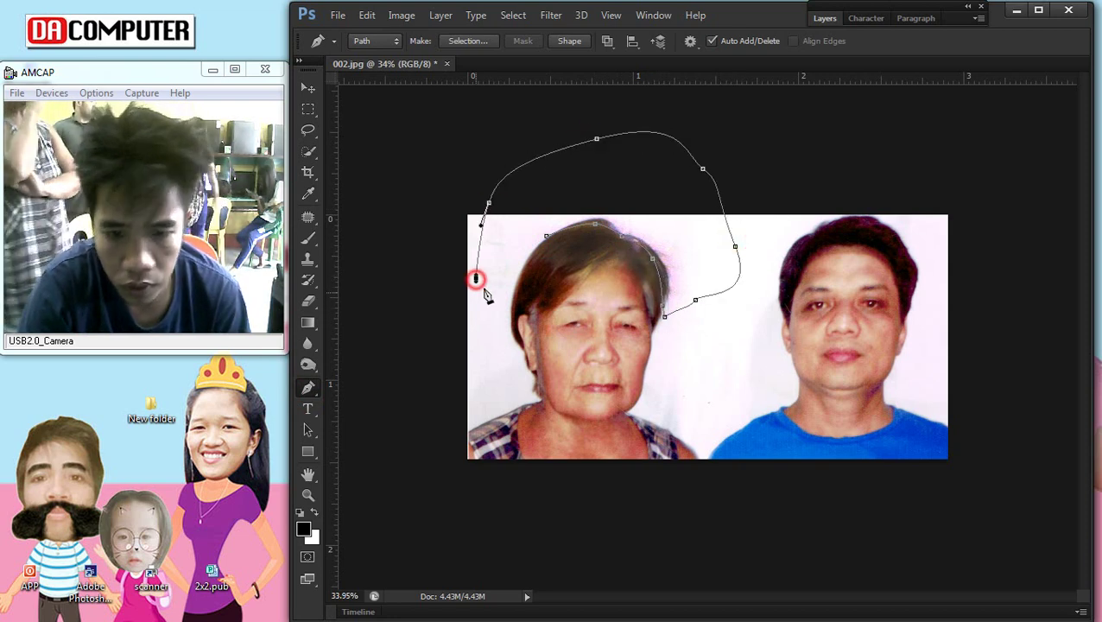
click(546, 240)
Step: Turn the path into a 2 px feathered selection, fill it with white, and deselect
right_click(578, 245)
click(652, 319)
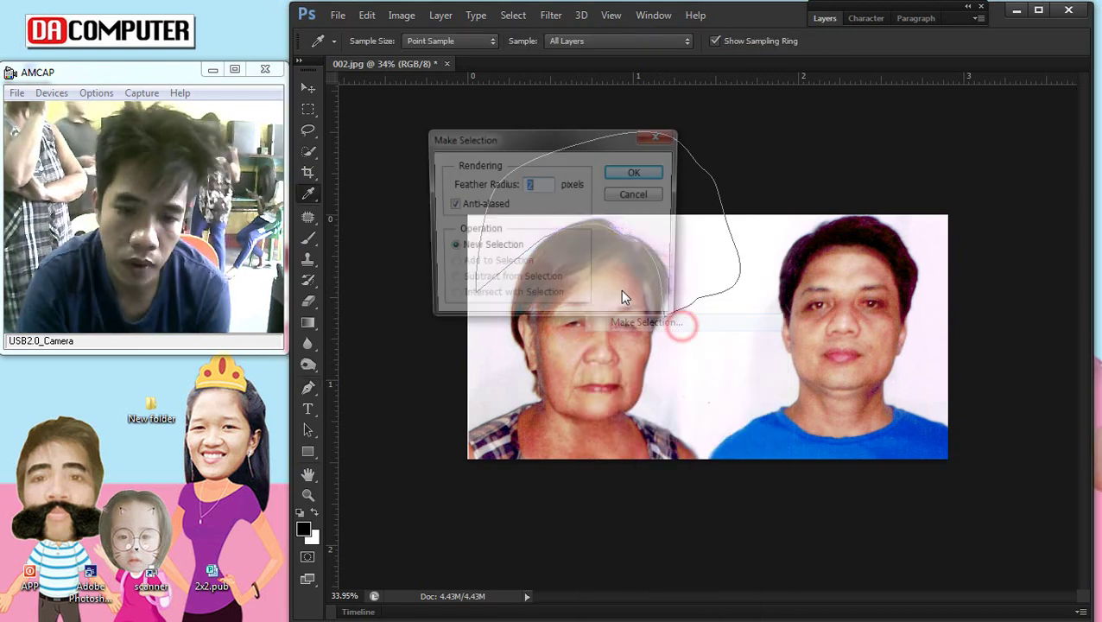
click(638, 172)
key(shift+BackSpace)
key(Return)
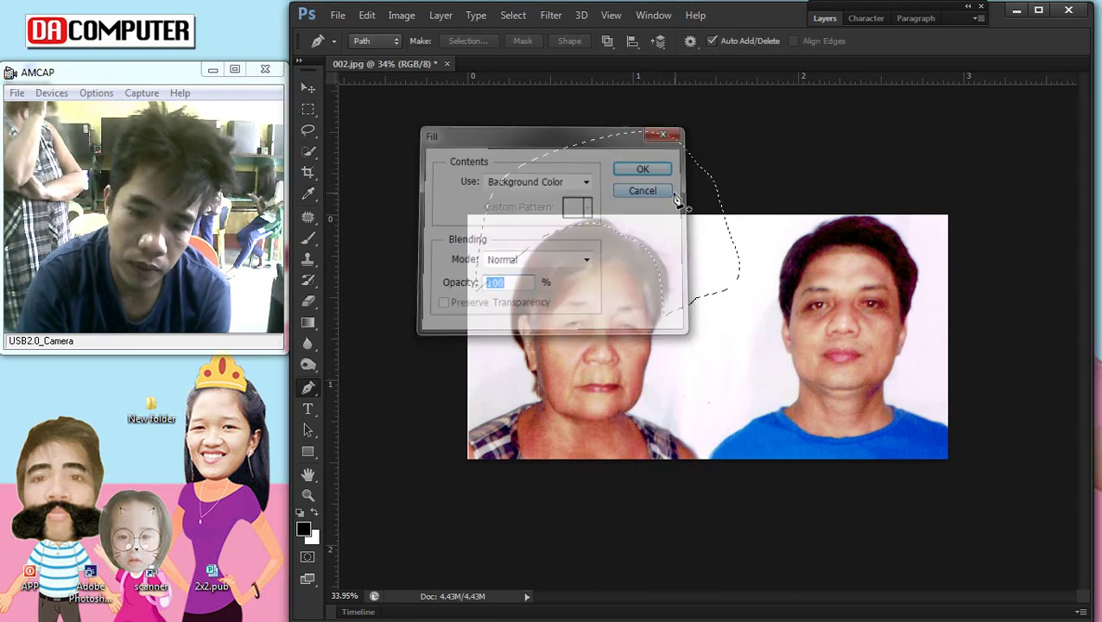
key(shift+BackSpace)
key(Return)
click(308, 109)
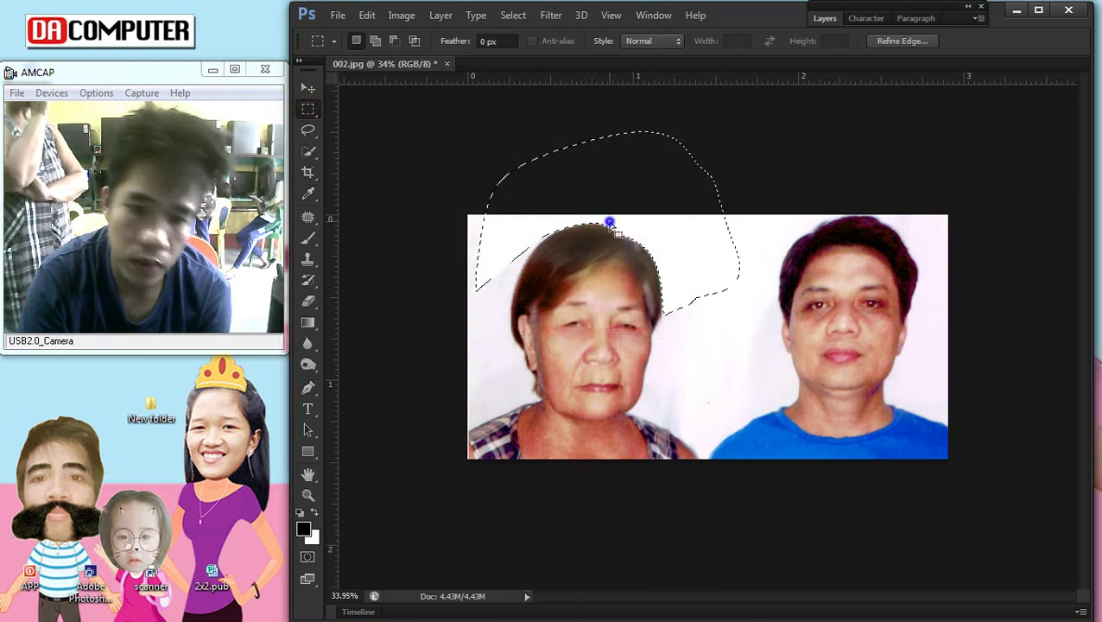
right_click(611, 227)
click(651, 232)
Step: Brighten the photo with a Curves point raised from 126 to 138
scroll(793, 385, down, 1)
scroll(709, 358, down, 2)
scroll(743, 337, up, 3)
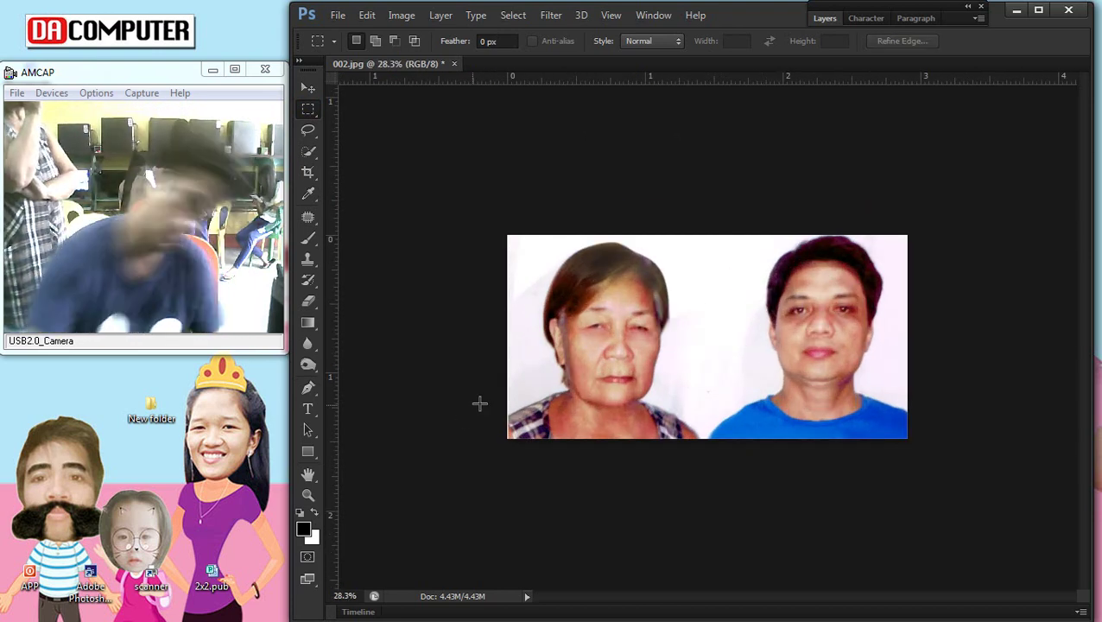
scroll(688, 331, down, 1)
scroll(679, 357, up, 1)
key(ctrl+m)
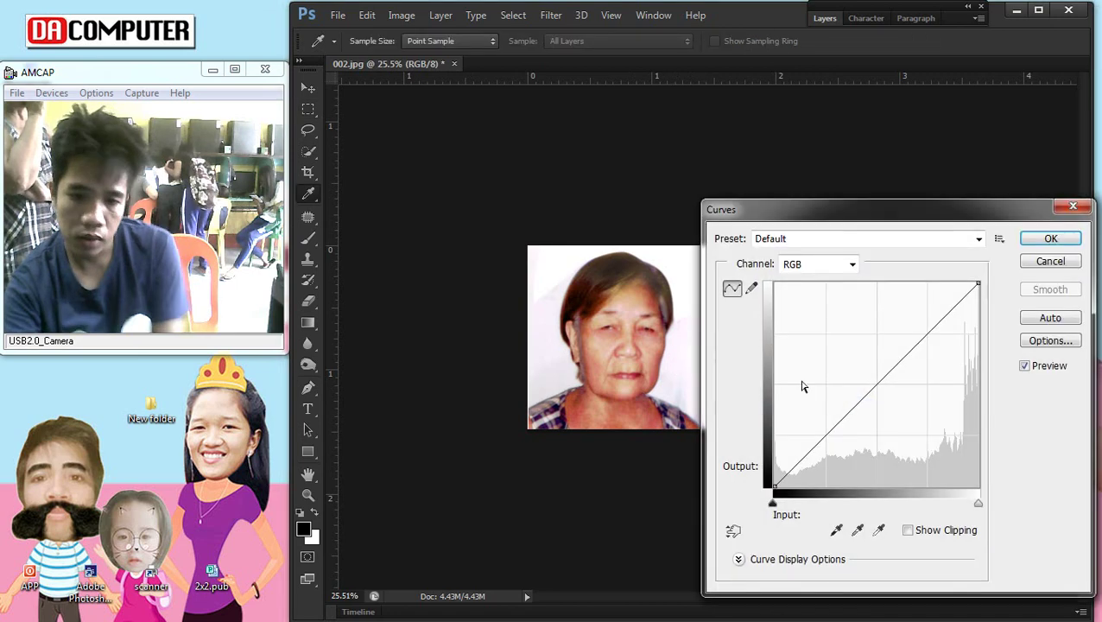
click(871, 385)
drag(871, 385, 874, 376)
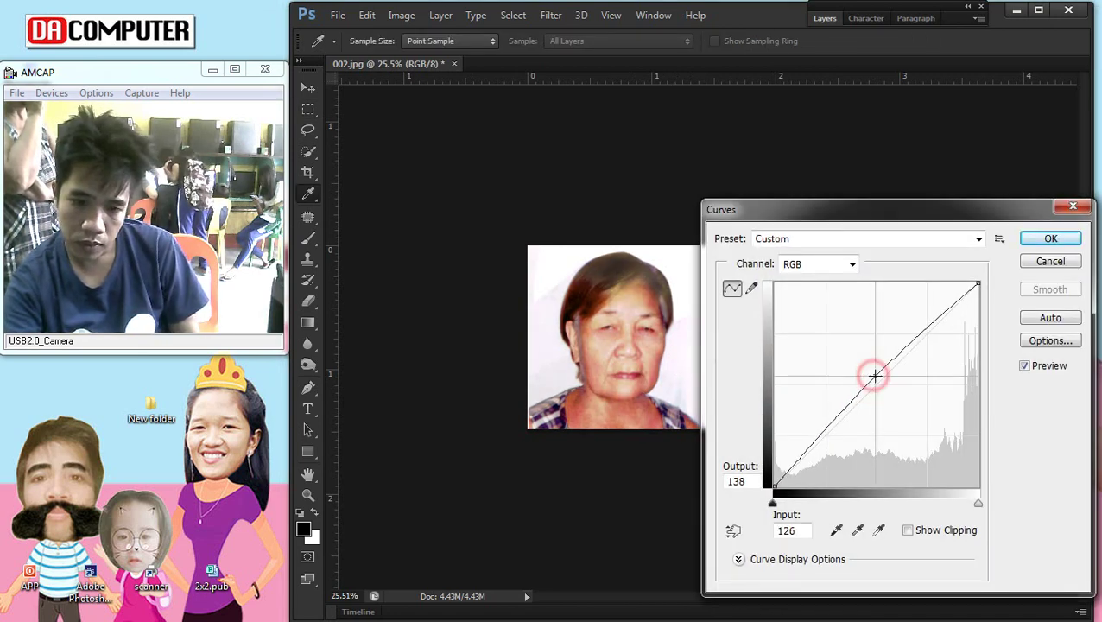
click(1050, 238)
scroll(791, 292, down, 1)
scroll(516, 276, up, 2)
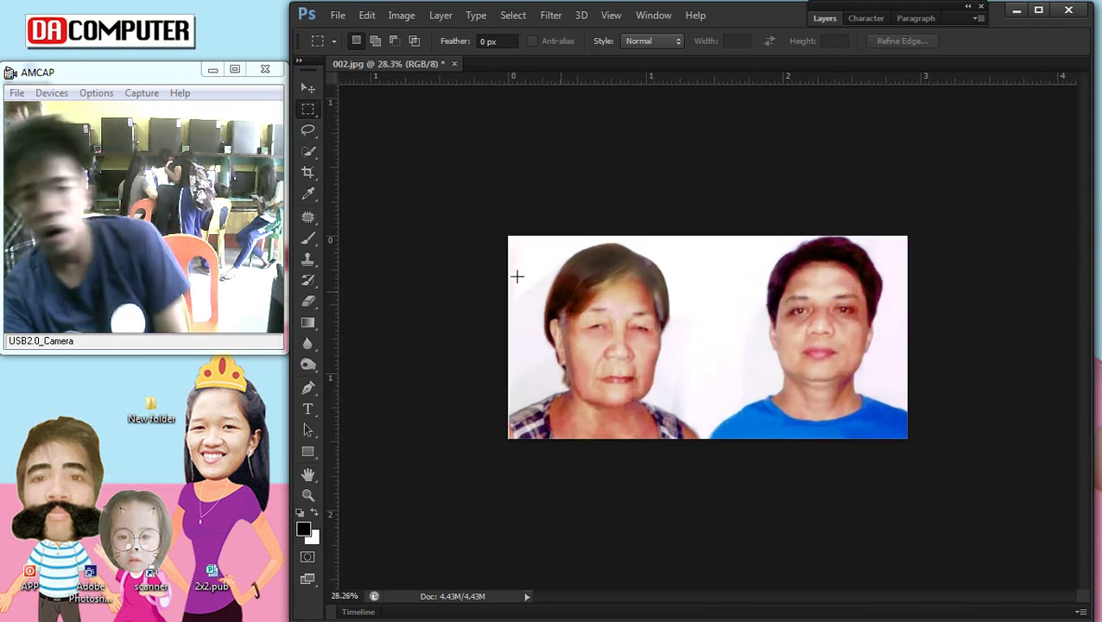
Step: Trace a second path above the hair and make it a feathered selection
click(308, 387)
scroll(604, 253, up, 1)
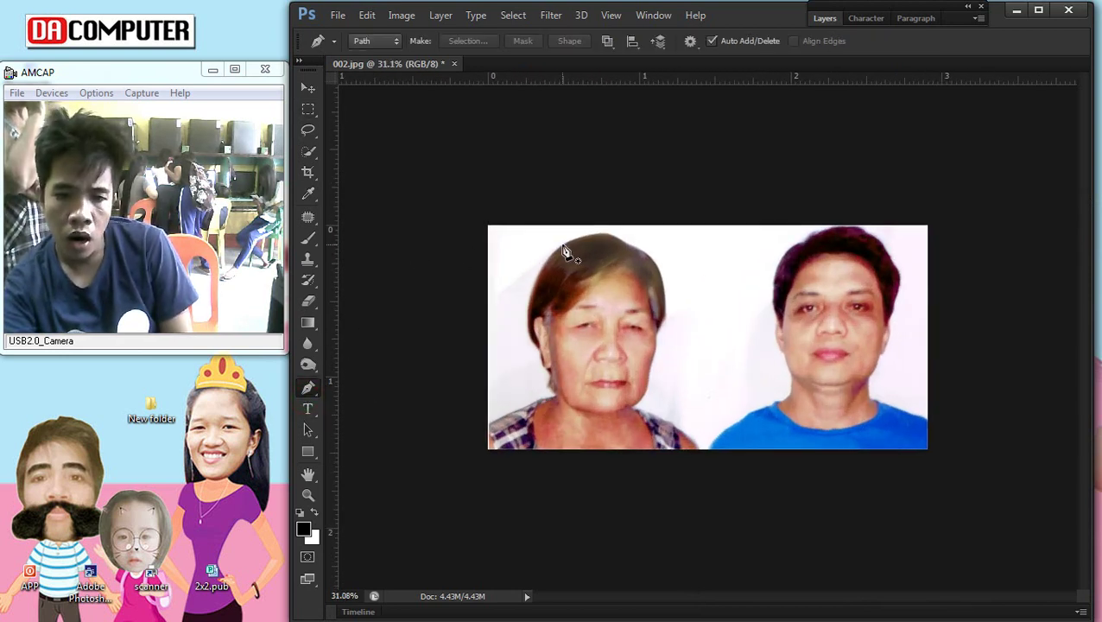
click(561, 243)
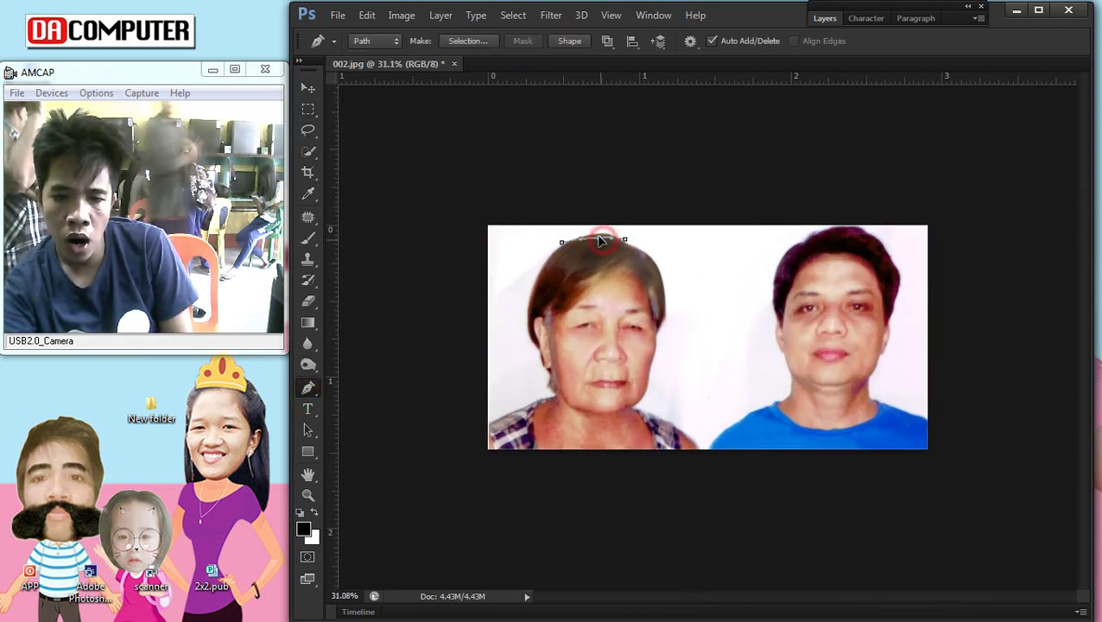
drag(481, 211, 481, 242)
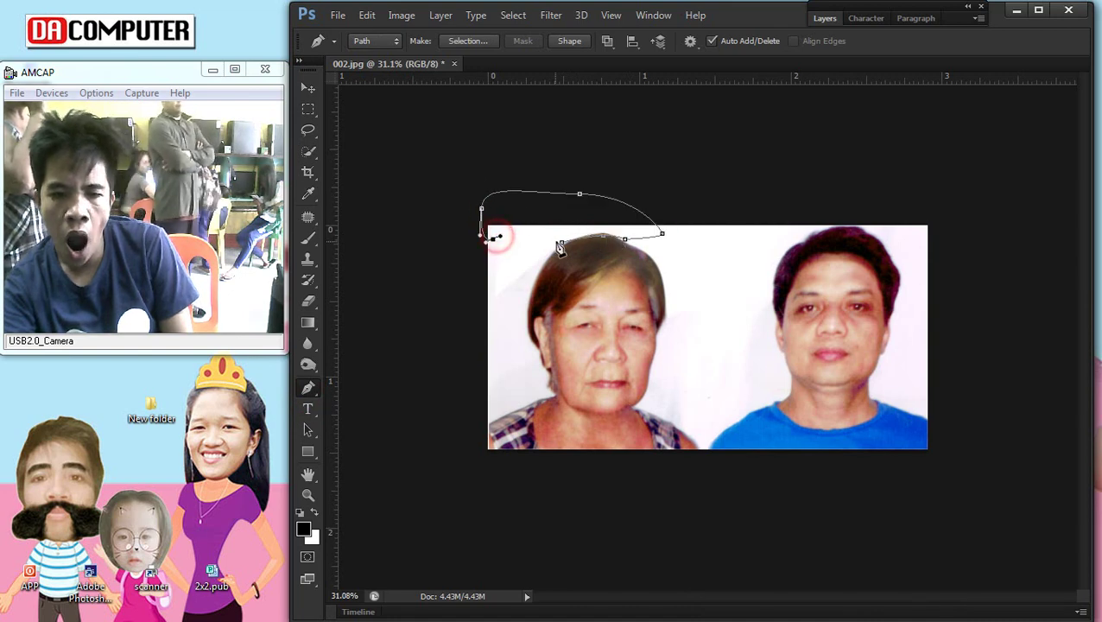
right_click(656, 289)
click(743, 320)
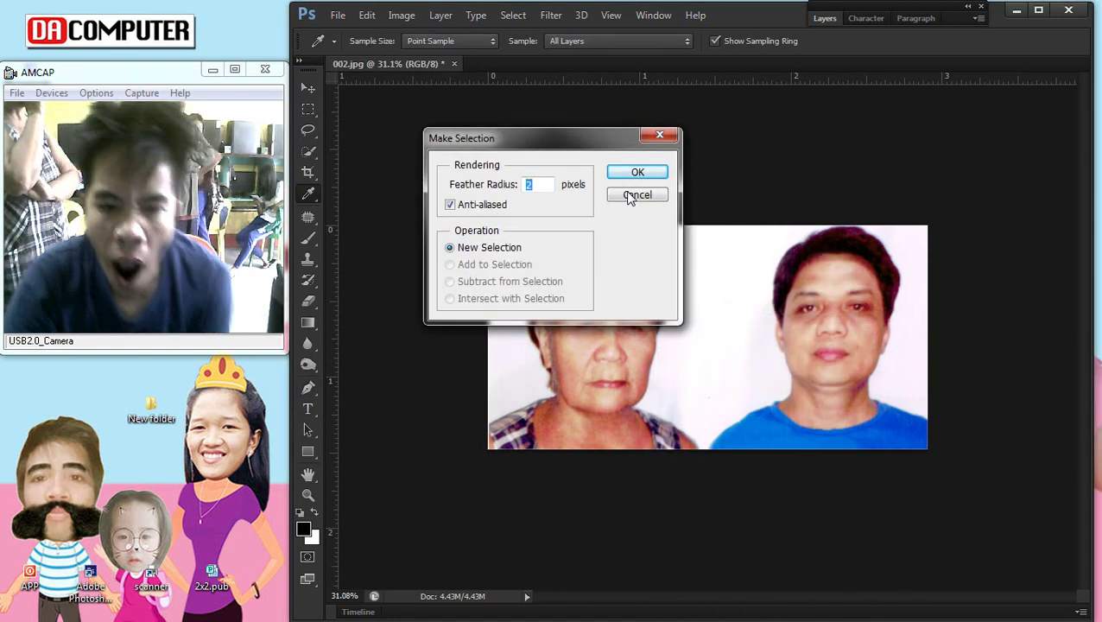
click(641, 170)
Step: Fill the area above the hair with white and clear the selection
key(Delete)
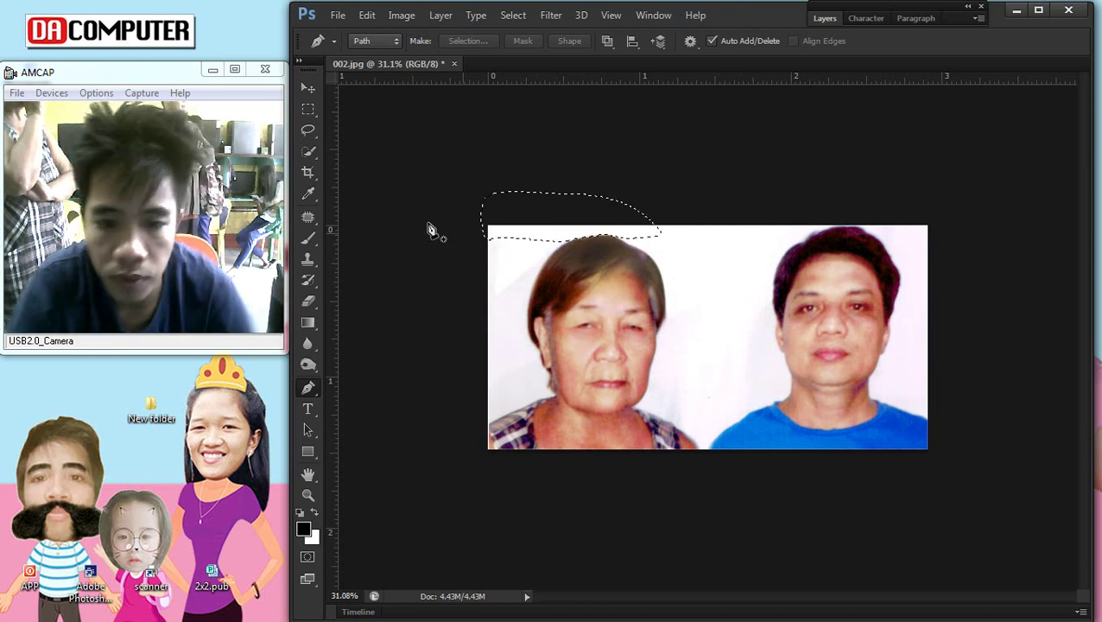
click(308, 108)
right_click(661, 271)
click(683, 280)
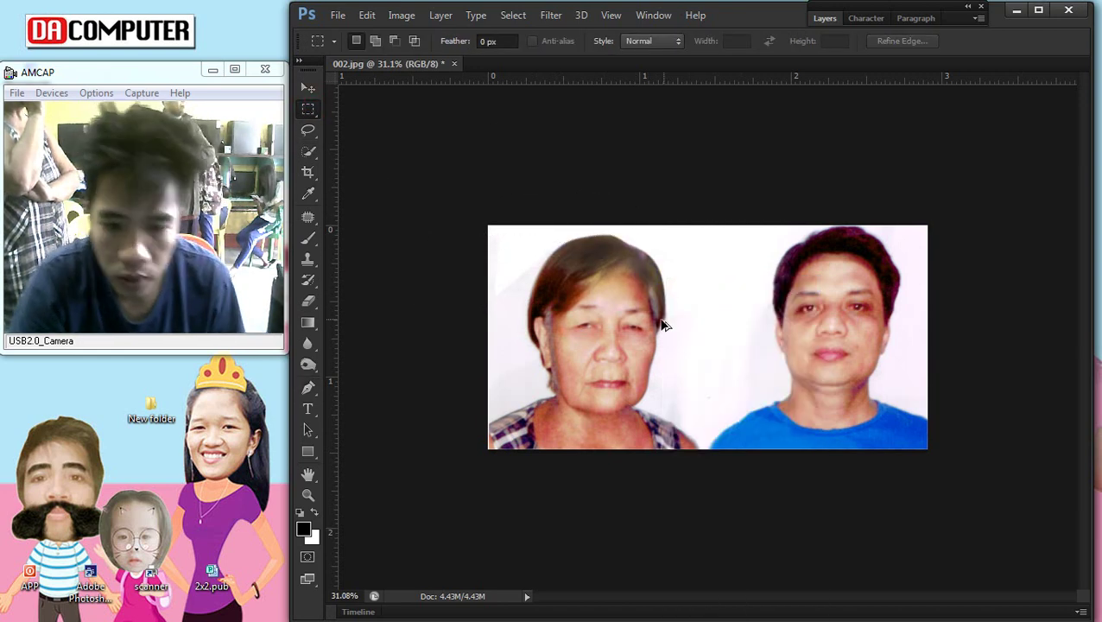
scroll(637, 288, up, 2)
scroll(639, 383, down, 2)
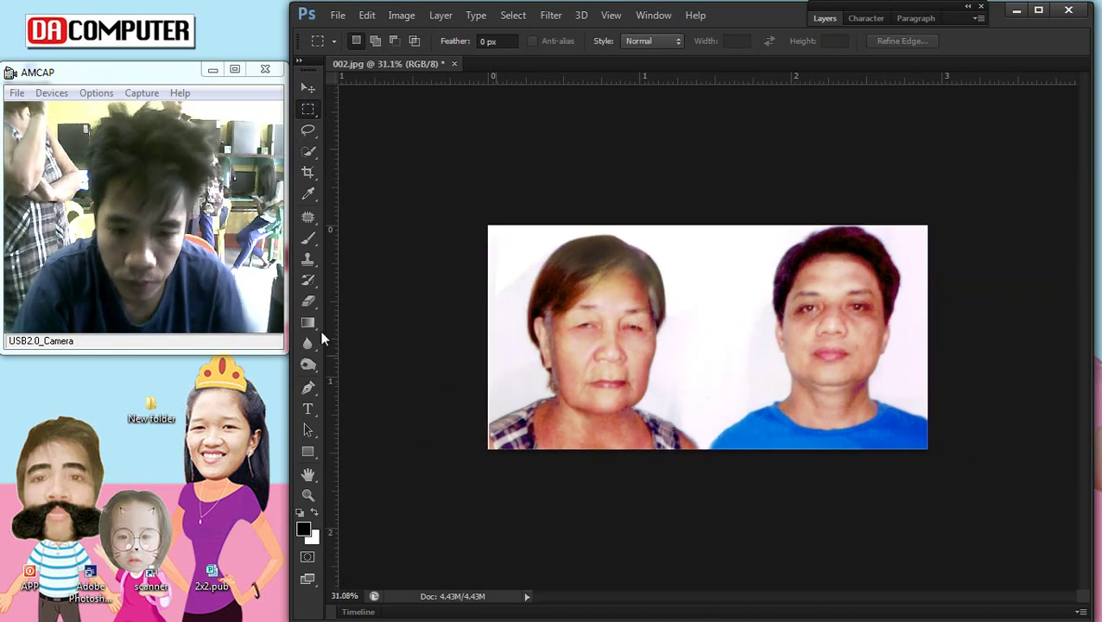
Step: Patch the blemish beside the woman's nose with nearby clean skin
click(309, 217)
scroll(649, 325, up, 2)
scroll(541, 363, up, 2)
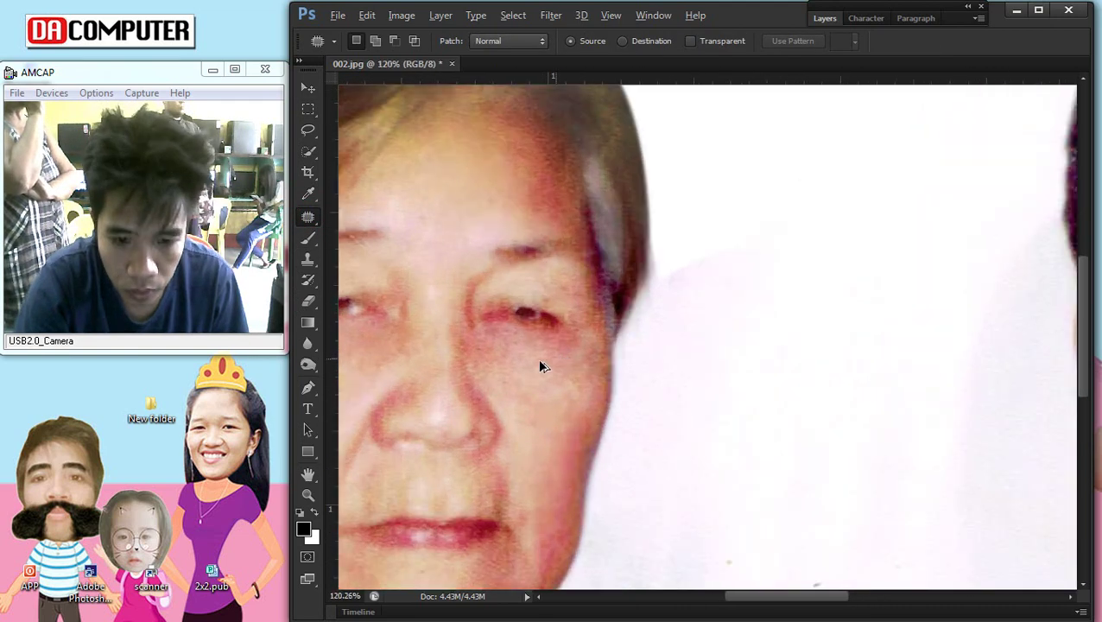
mouse_move(477, 386)
mouse_down()
mouse_move(481, 363)
mouse_move(545, 402)
mouse_up()
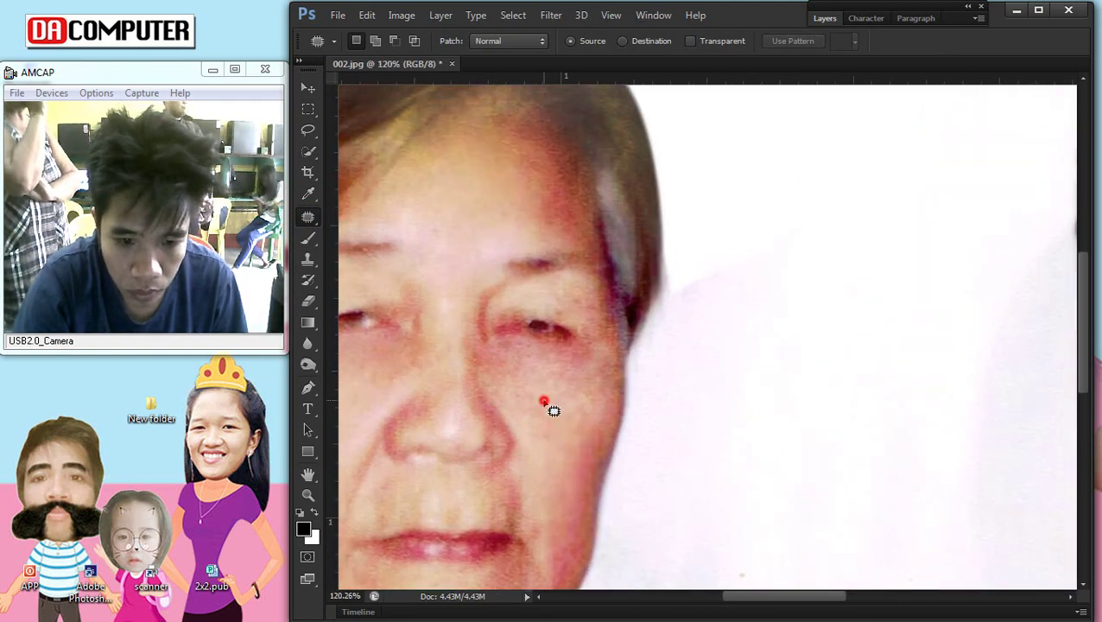
drag(489, 370, 544, 385)
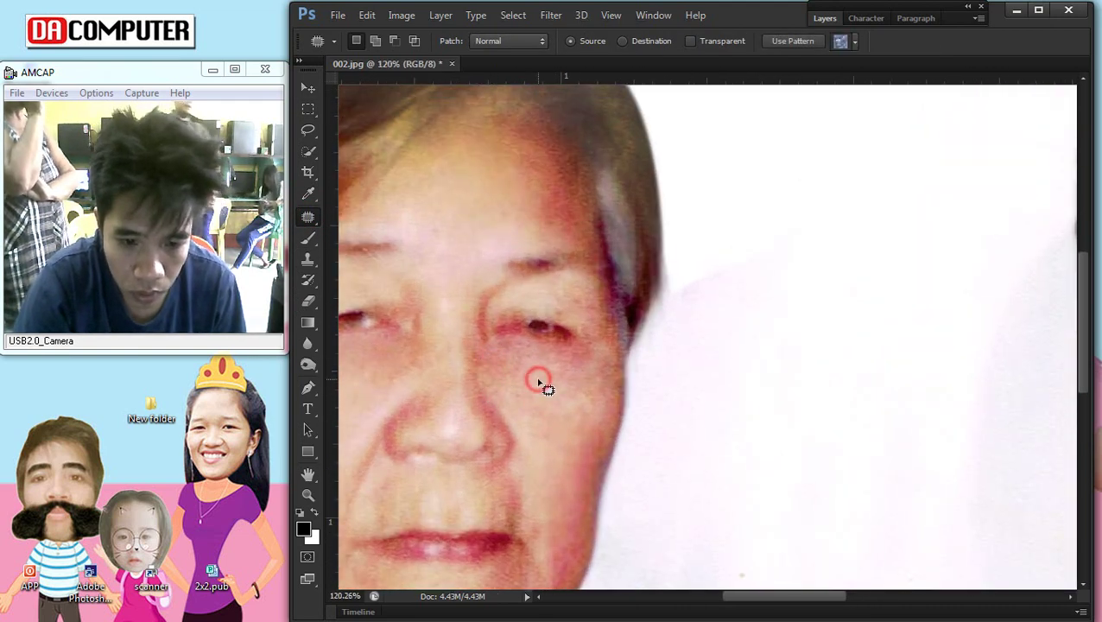
key(ctrl+d)
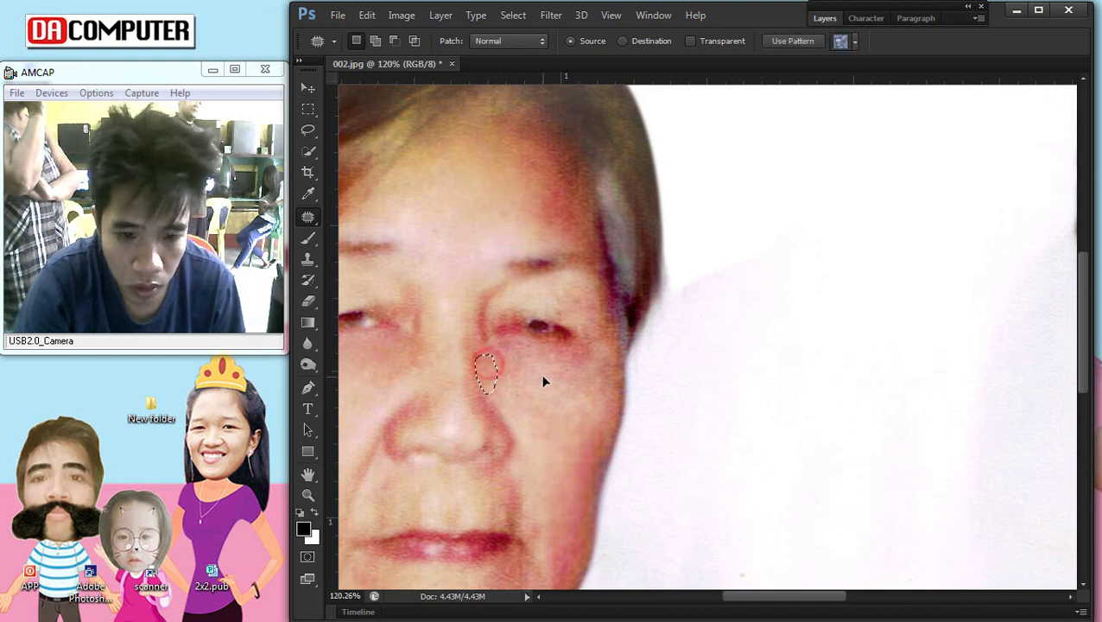
key(ctrl+d)
scroll(474, 395, down, 2)
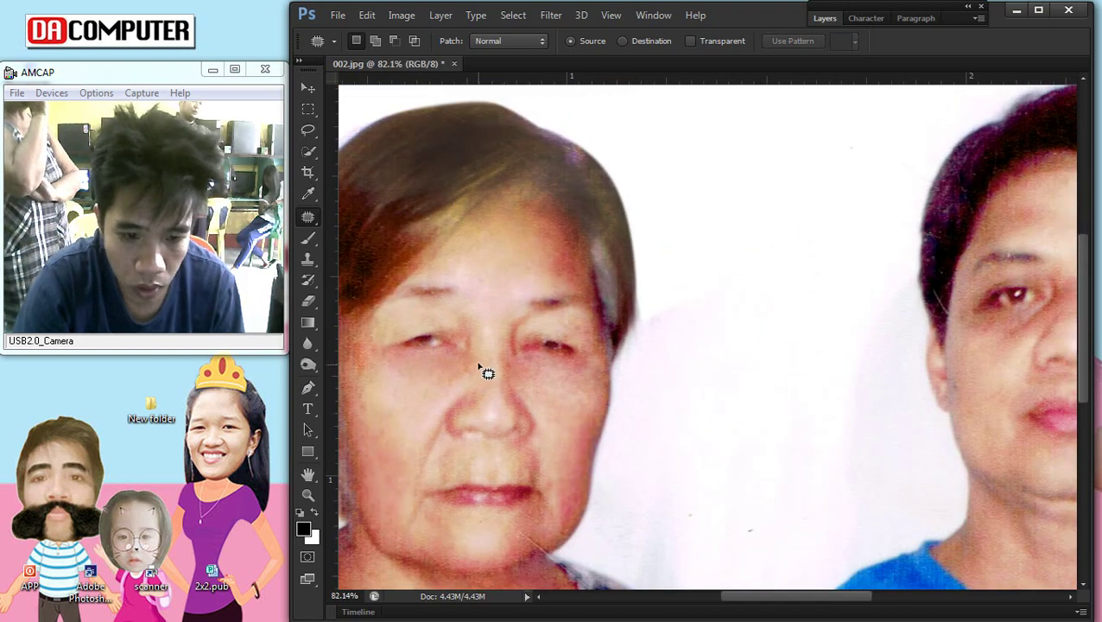
Step: Patch the red spot near the woman's inner eye
drag(451, 386, 461, 374)
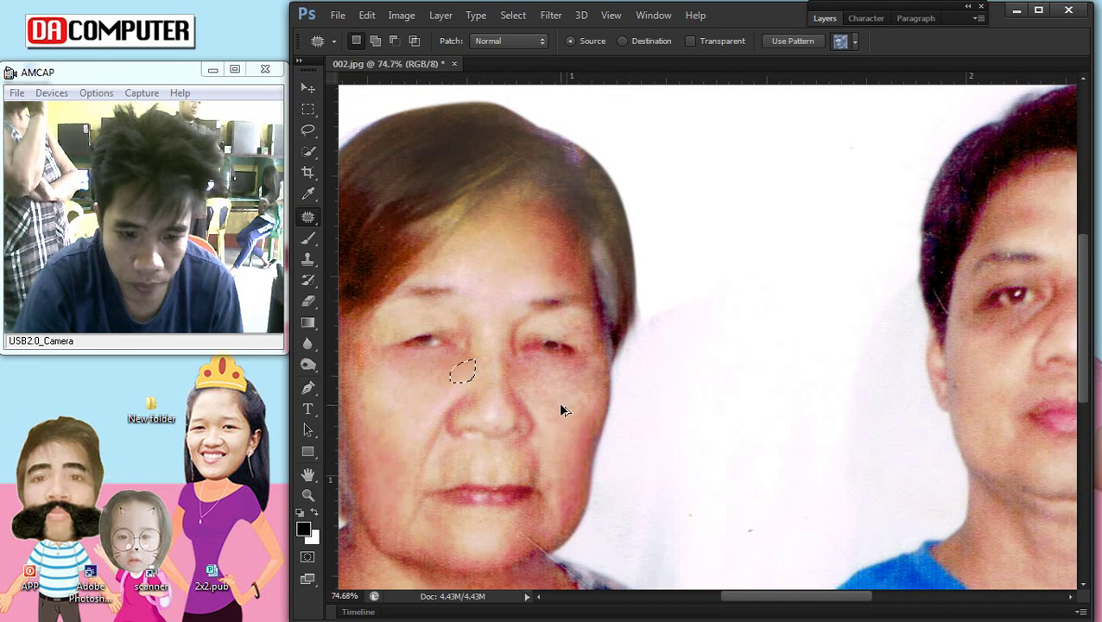
scroll(561, 410, down, 1)
key(ctrl+d)
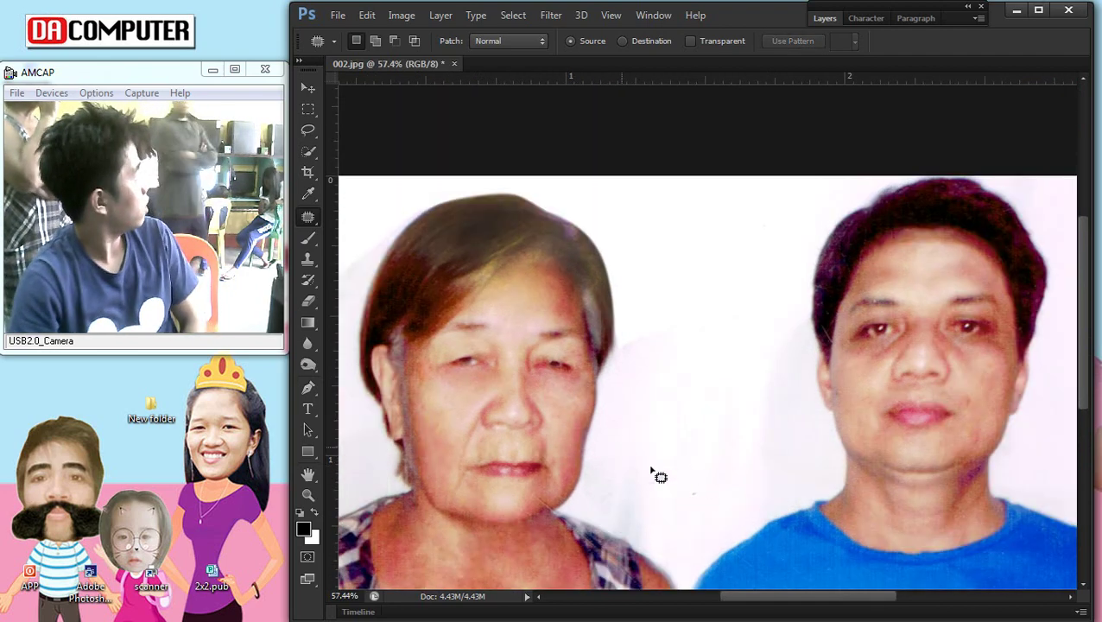
scroll(574, 474, up, 1)
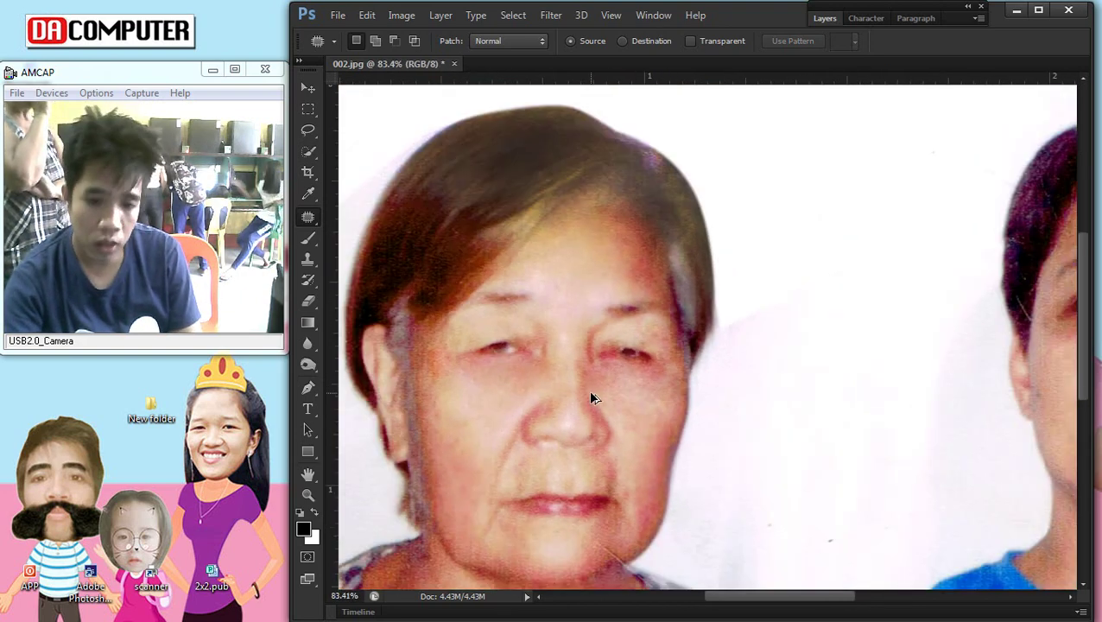
scroll(552, 397, down, 1)
scroll(518, 423, up, 2)
Step: Patch the several blemishes on the woman's cheek with clean skin
drag(471, 475, 485, 474)
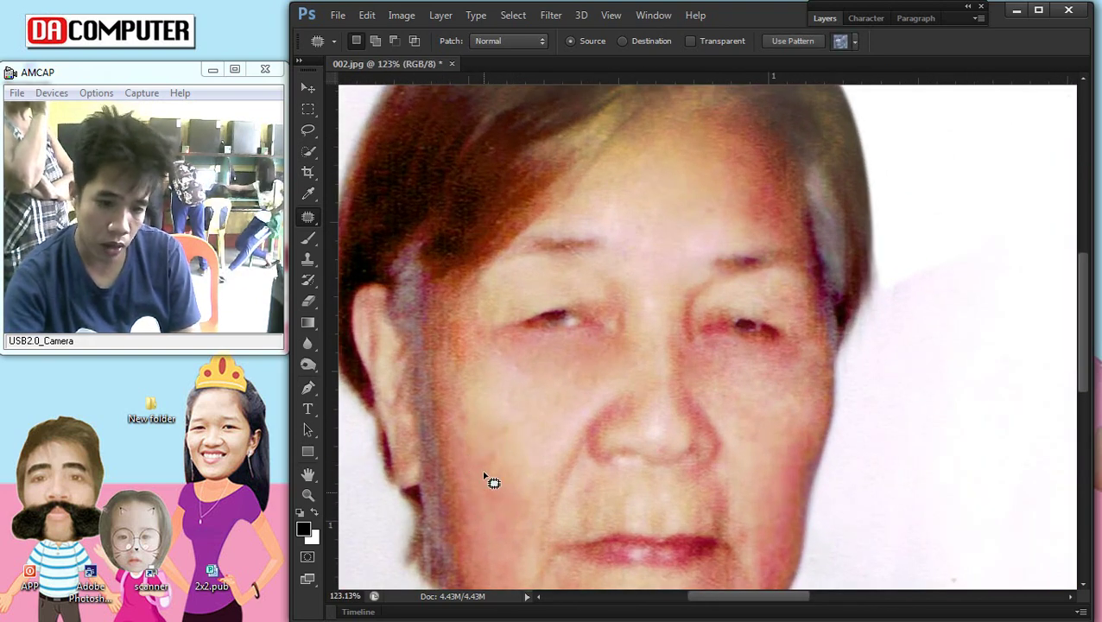
drag(500, 455, 492, 460)
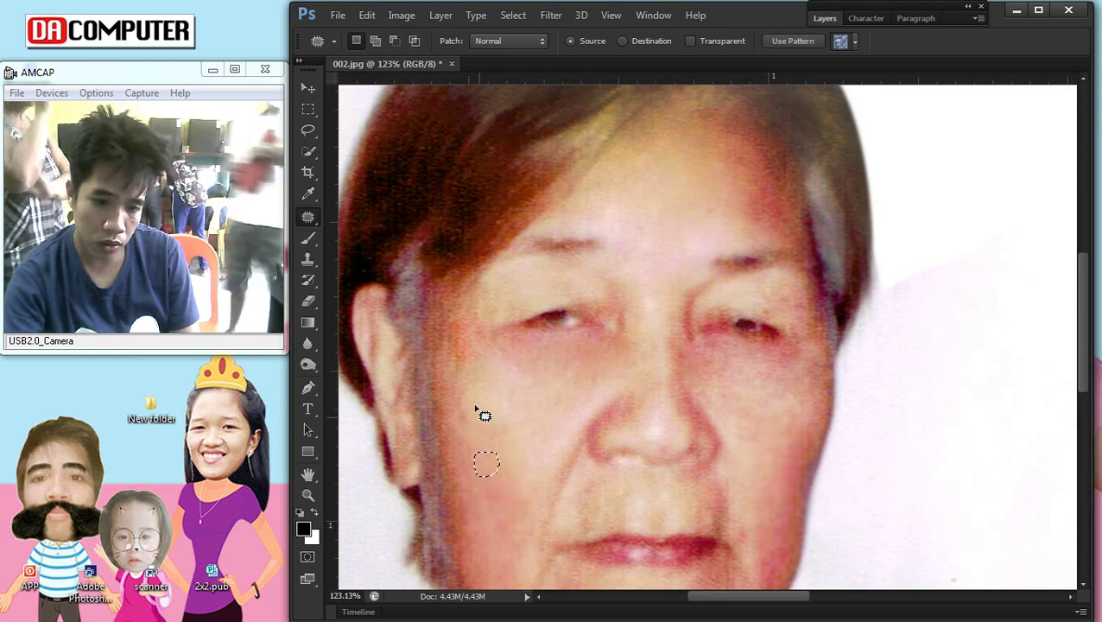
mouse_move(482, 413)
mouse_down()
mouse_move(456, 432)
mouse_move(459, 394)
mouse_up()
click(505, 406)
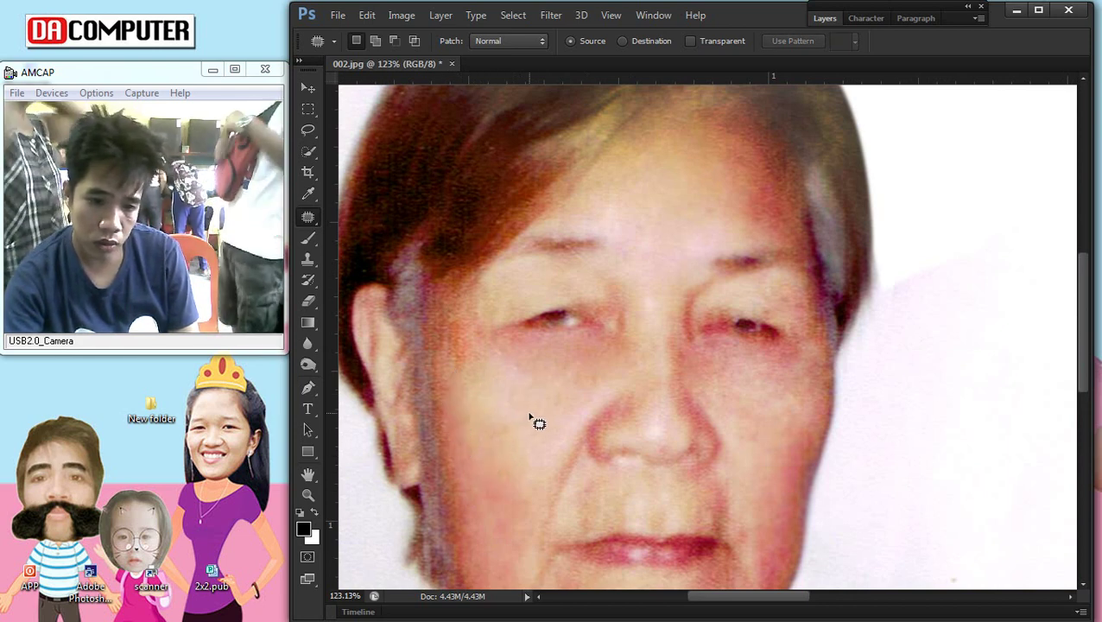
mouse_move(520, 421)
mouse_down()
mouse_move(488, 418)
mouse_move(473, 434)
mouse_up()
mouse_move(475, 351)
mouse_down()
mouse_move(448, 369)
mouse_move(467, 357)
mouse_move(482, 316)
mouse_up()
click(513, 378)
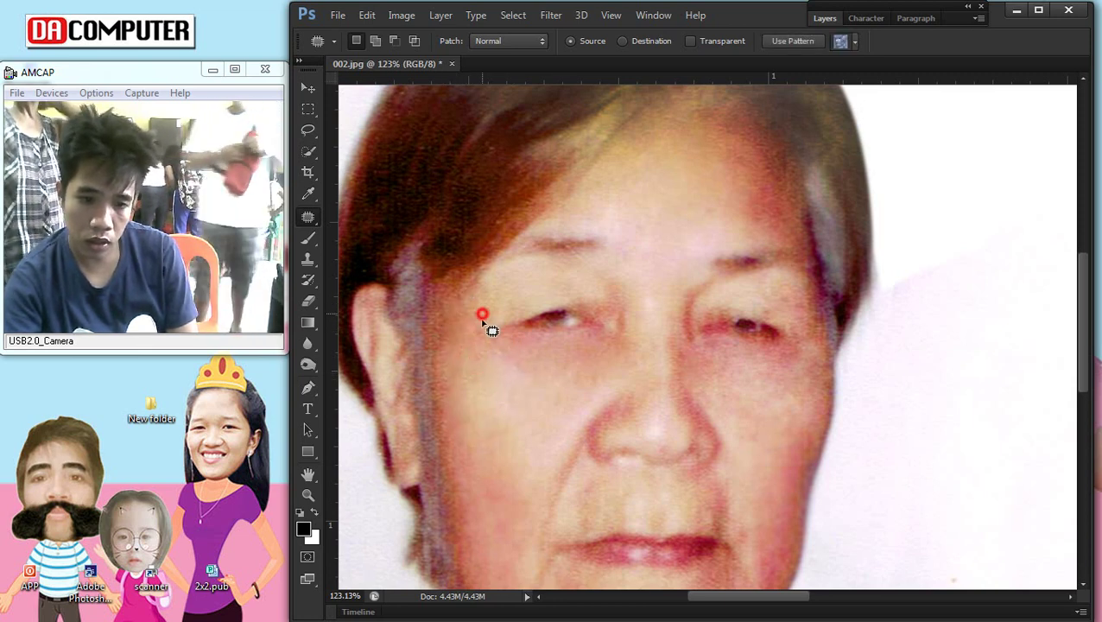
click(525, 365)
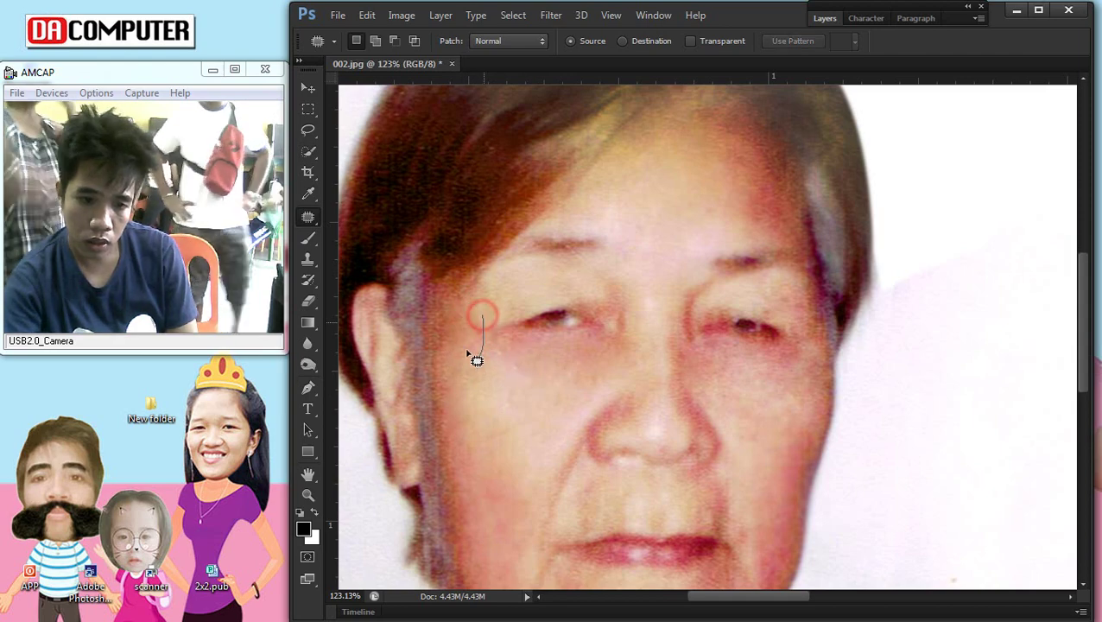
Step: Patch the spot beside the eye, fit the photo on screen, and open Curves
drag(477, 360, 481, 376)
click(539, 376)
key(ctrl+0)
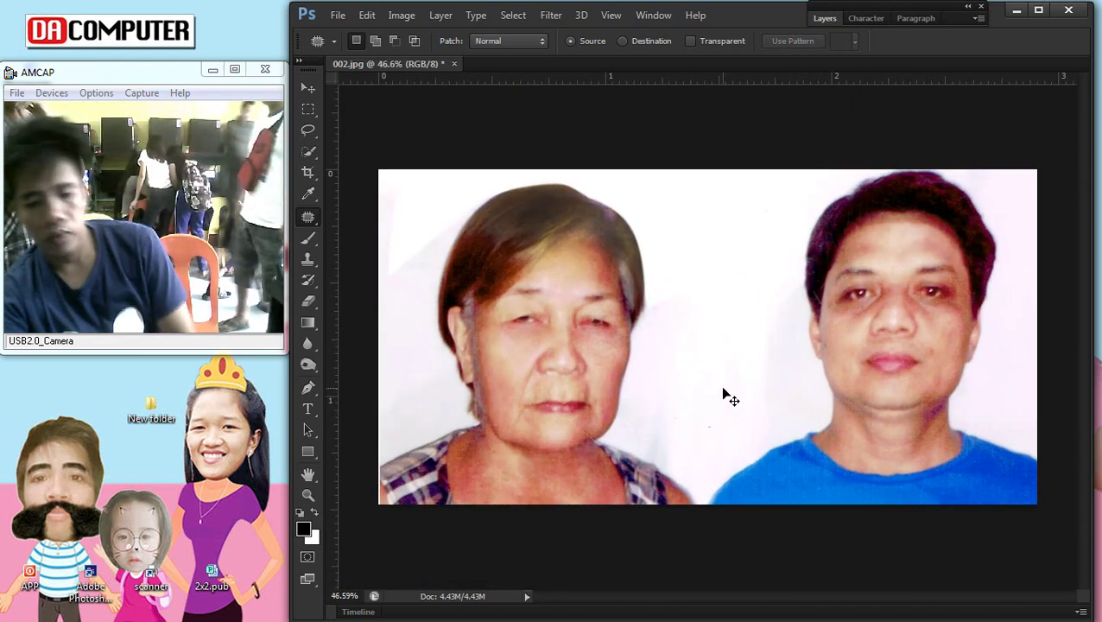
key(ctrl+m)
Step: Raise a midtone Curves point to brighten the photo and apply it
click(880, 374)
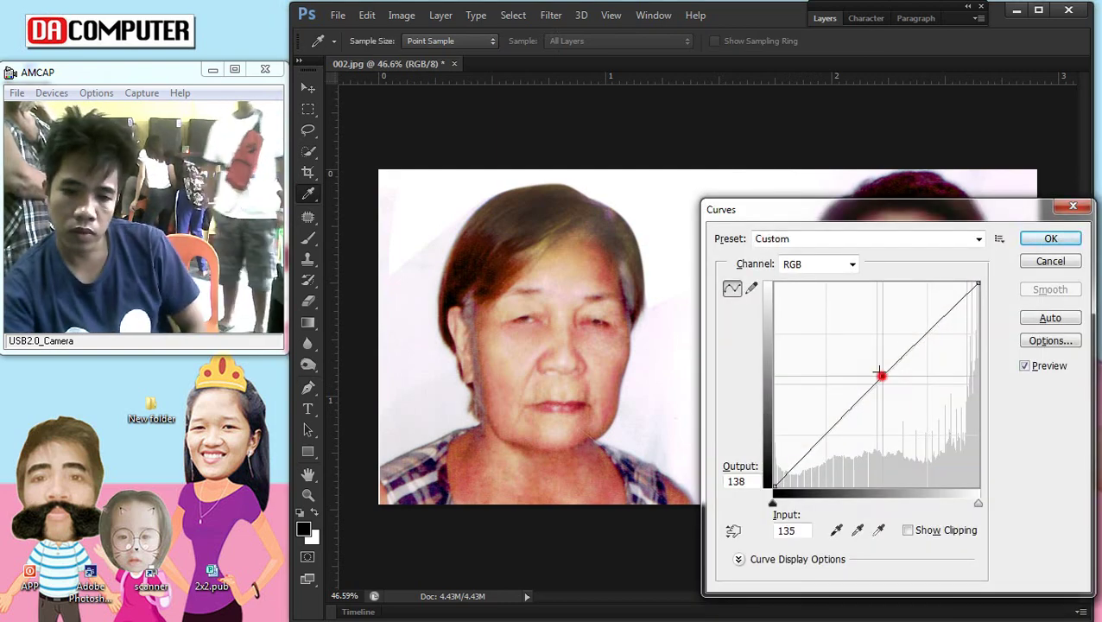
drag(880, 375, 877, 367)
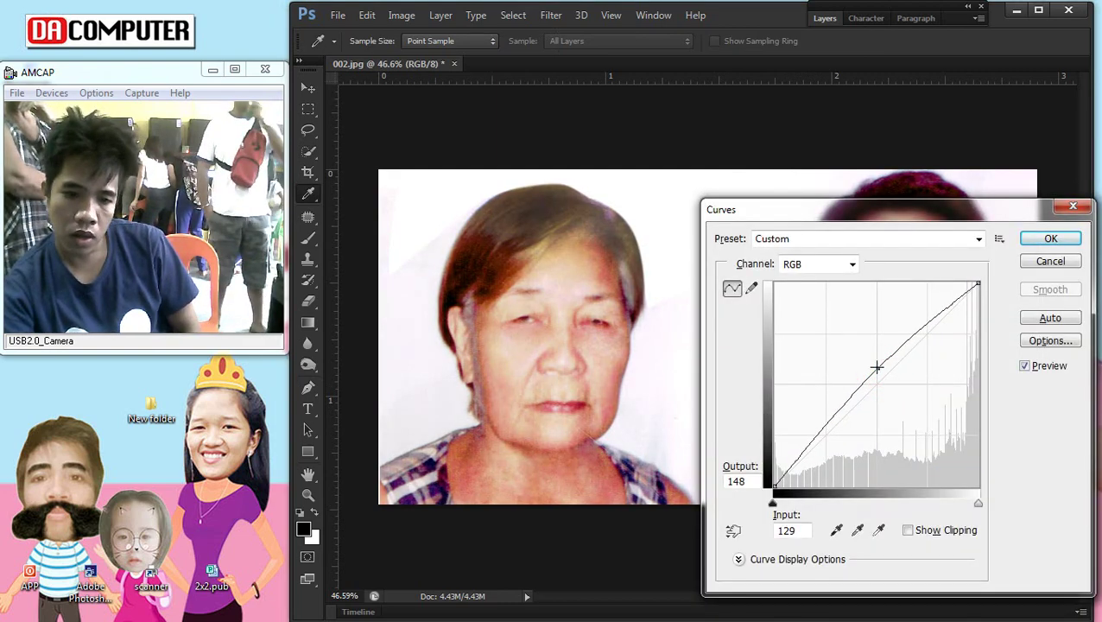
click(1050, 238)
scroll(509, 466, up, 3)
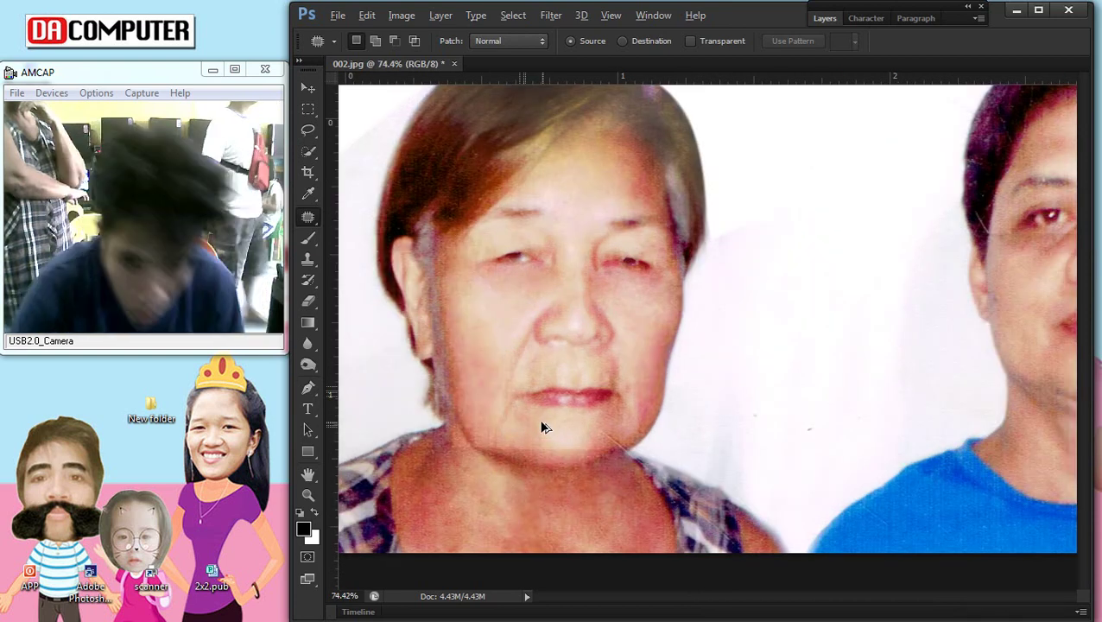
scroll(539, 424, up, 2)
Step: Patch out the small blemishes near the chin and on the cheek
mouse_move(516, 461)
mouse_down()
mouse_move(504, 486)
mouse_move(510, 464)
mouse_move(546, 469)
mouse_move(518, 482)
mouse_move(525, 475)
mouse_up()
click(575, 490)
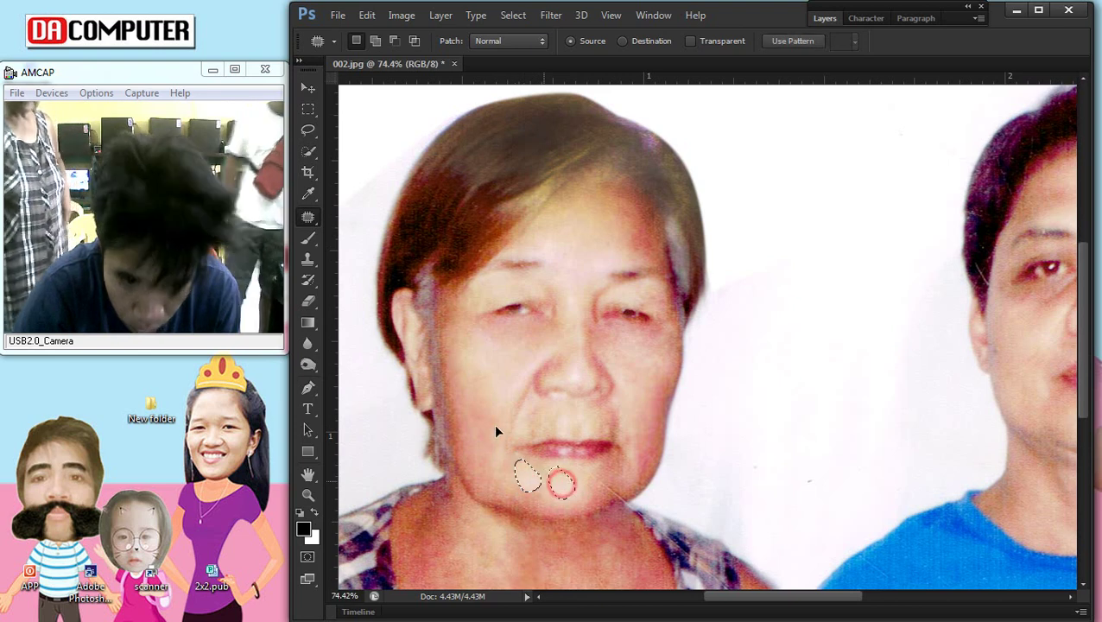
drag(497, 423, 485, 465)
click(495, 353)
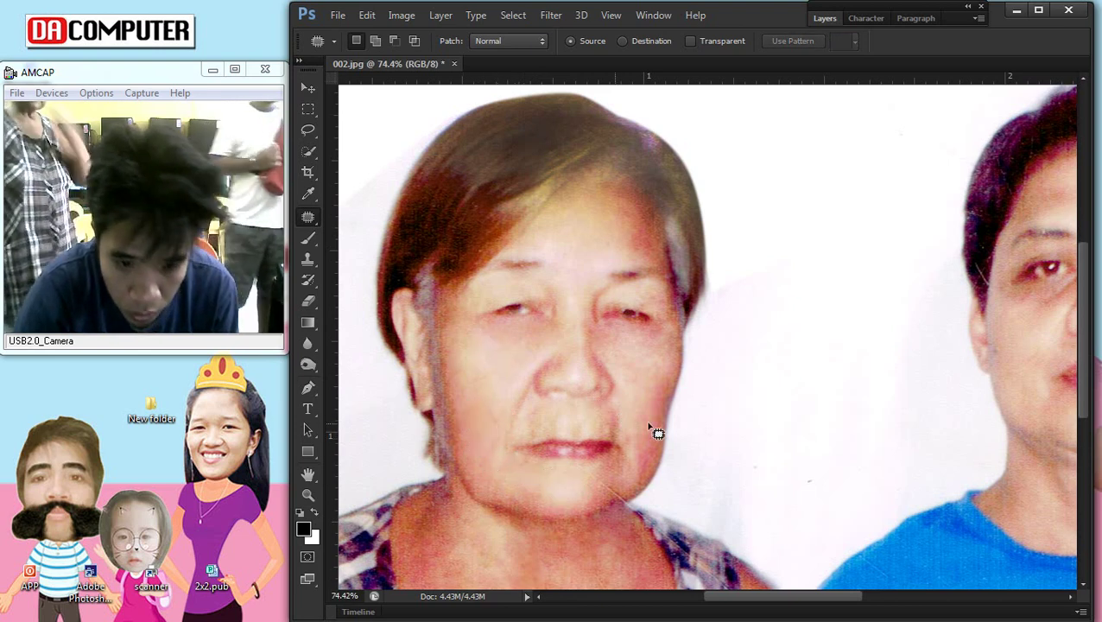
drag(654, 403, 631, 446)
click(647, 368)
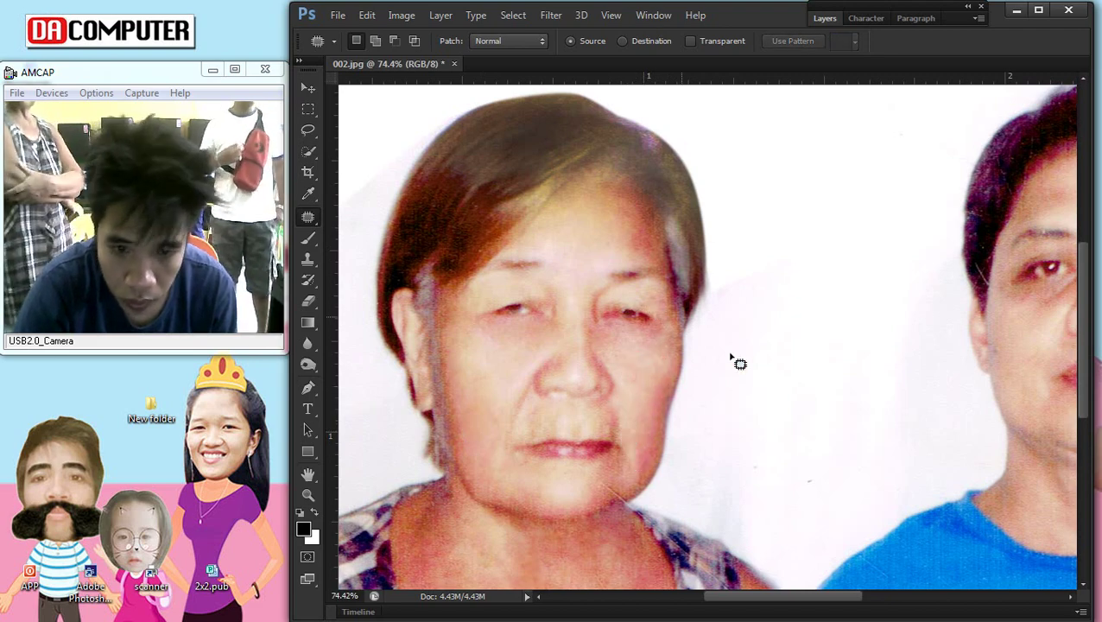
scroll(731, 359, down, 3)
scroll(806, 401, down, 2)
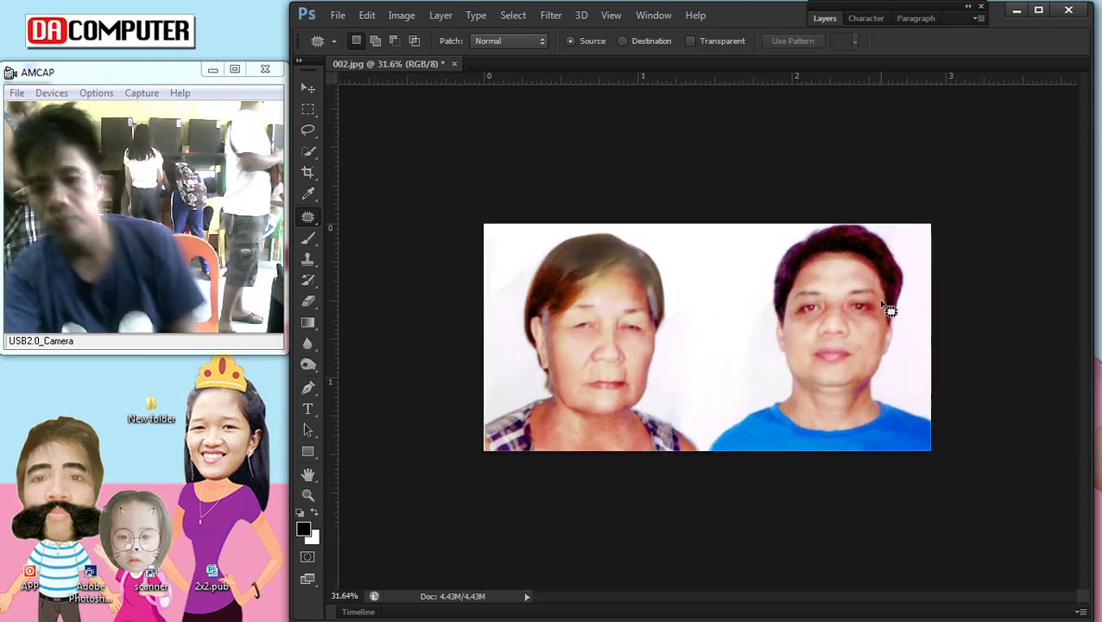
Step: Reapply a midtone-brightening curve, then set Color Balance Yellow/Blue to -18
key(ctrl+m)
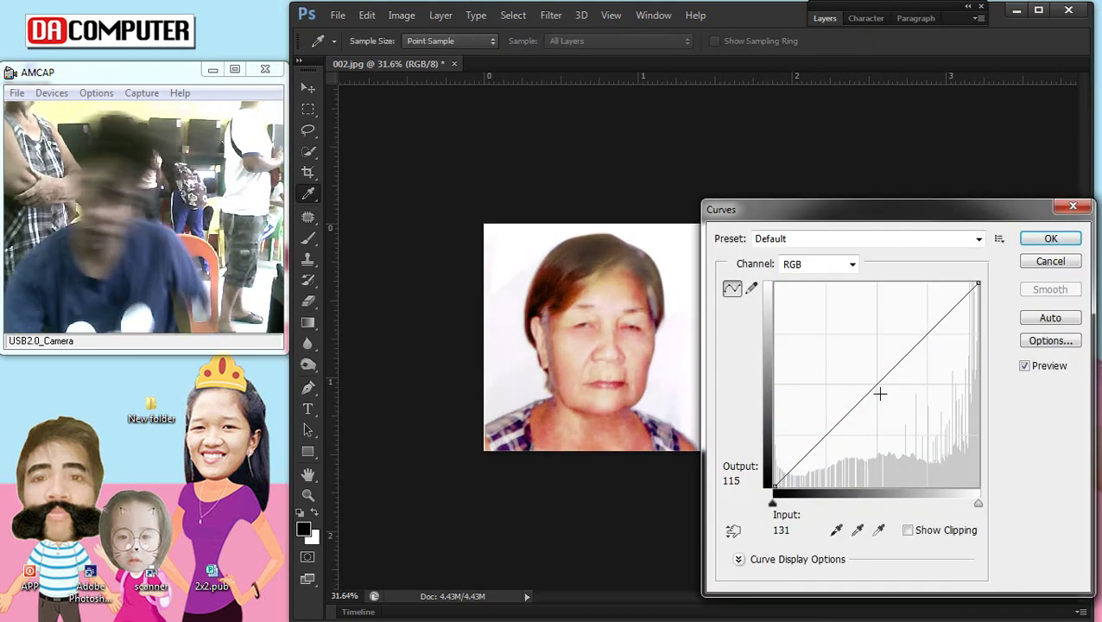
drag(879, 394, 874, 378)
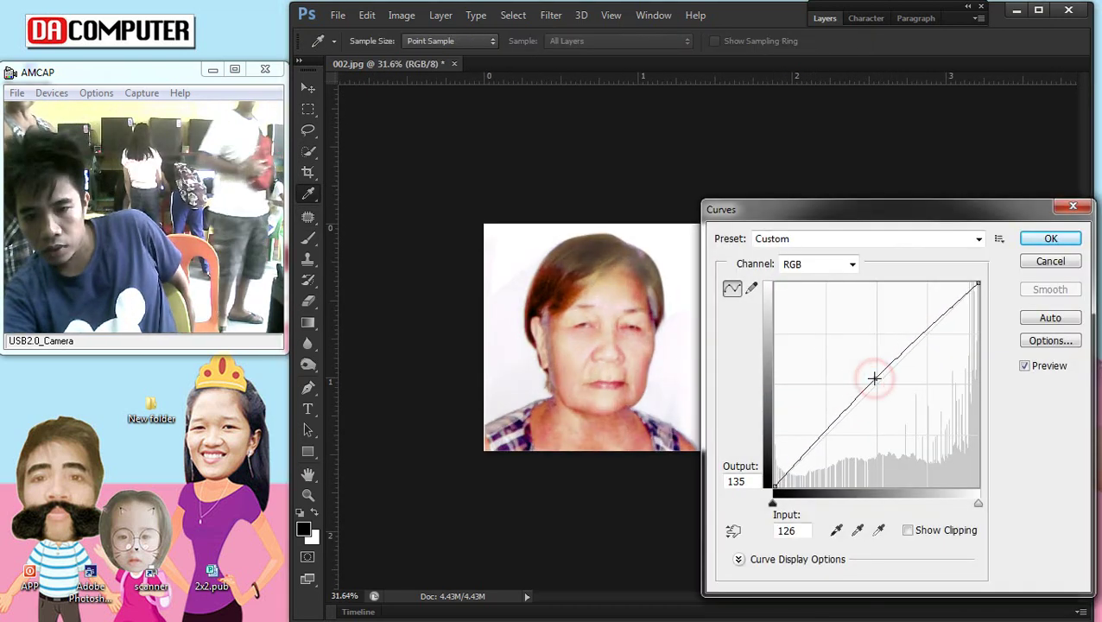
click(1045, 242)
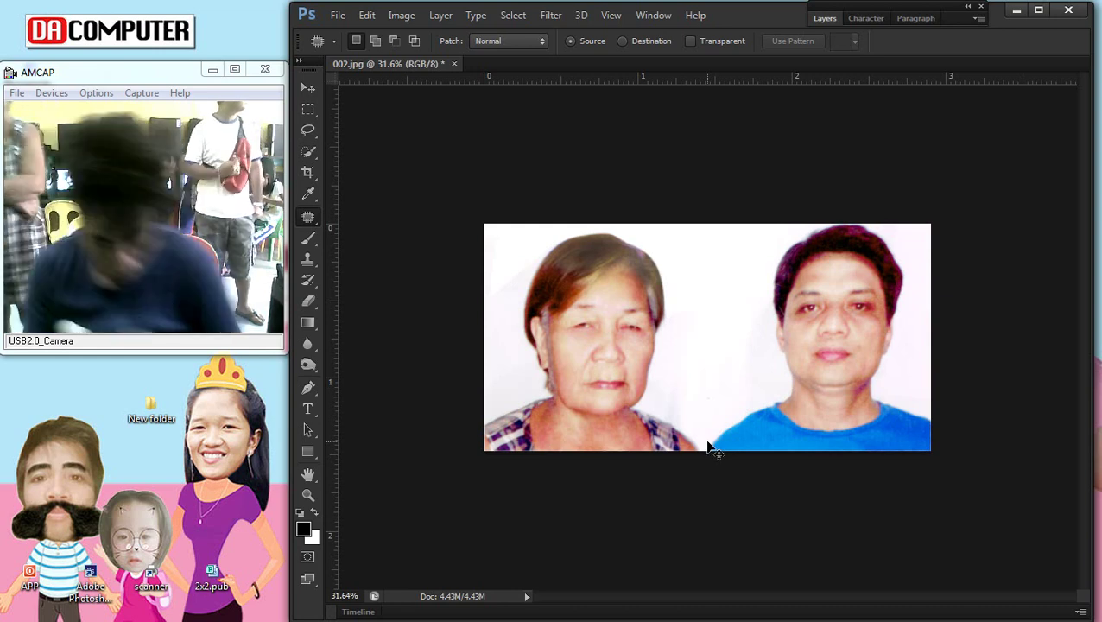
key(ctrl+b)
drag(839, 292, 848, 290)
key(Return)
Step: In Levels, raise the RGB black input to 22 and try Green channel midtones
key(ctrl+l)
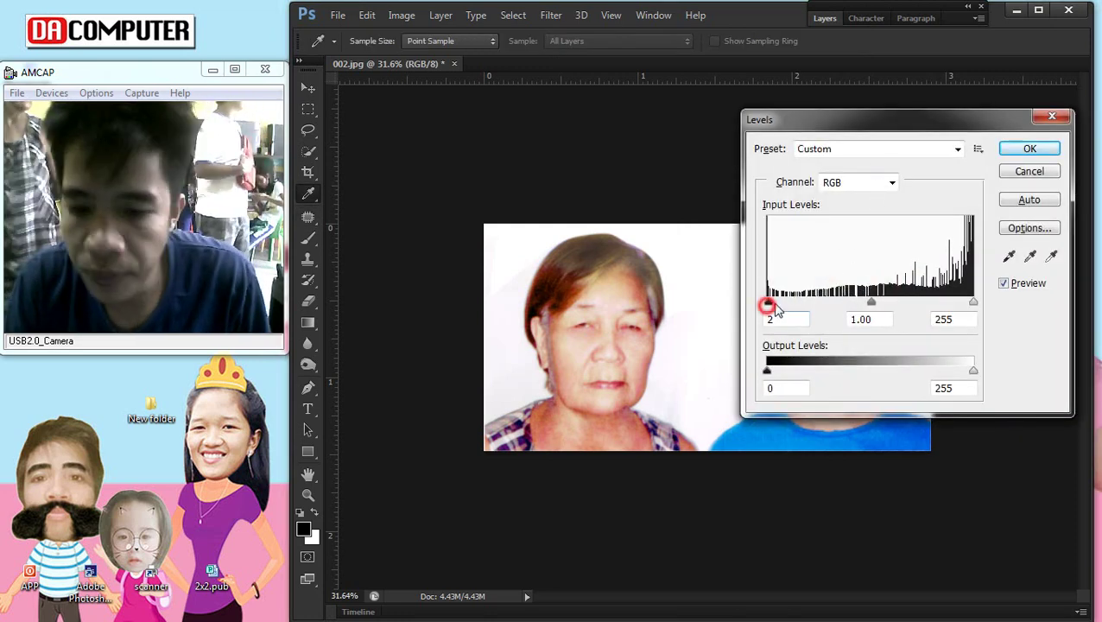
drag(766, 302, 785, 302)
drag(870, 304, 866, 302)
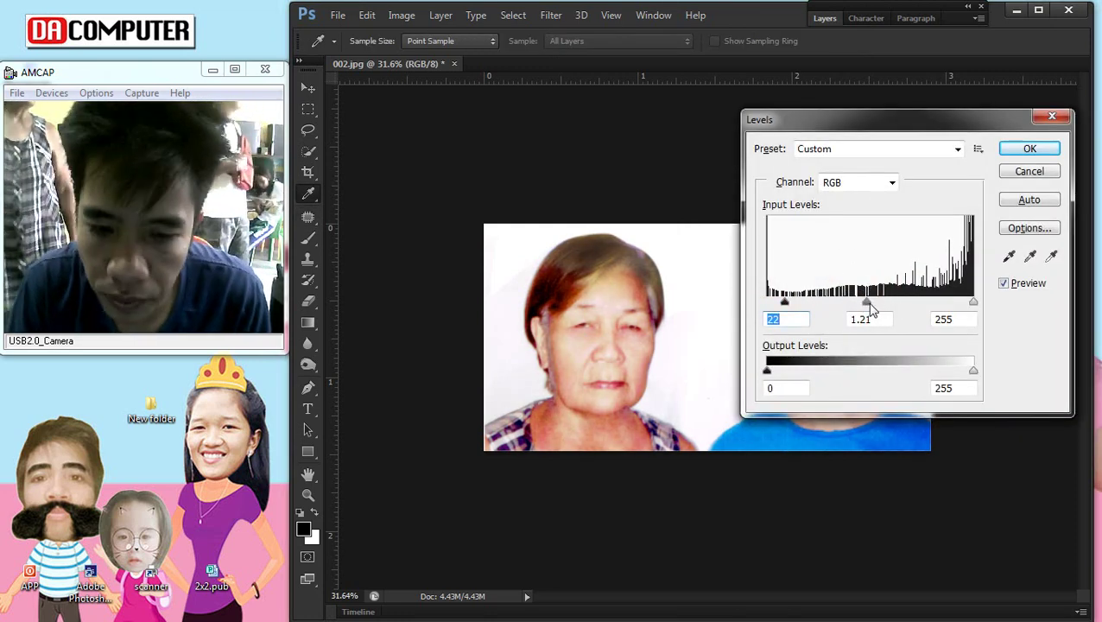
click(910, 151)
click(881, 183)
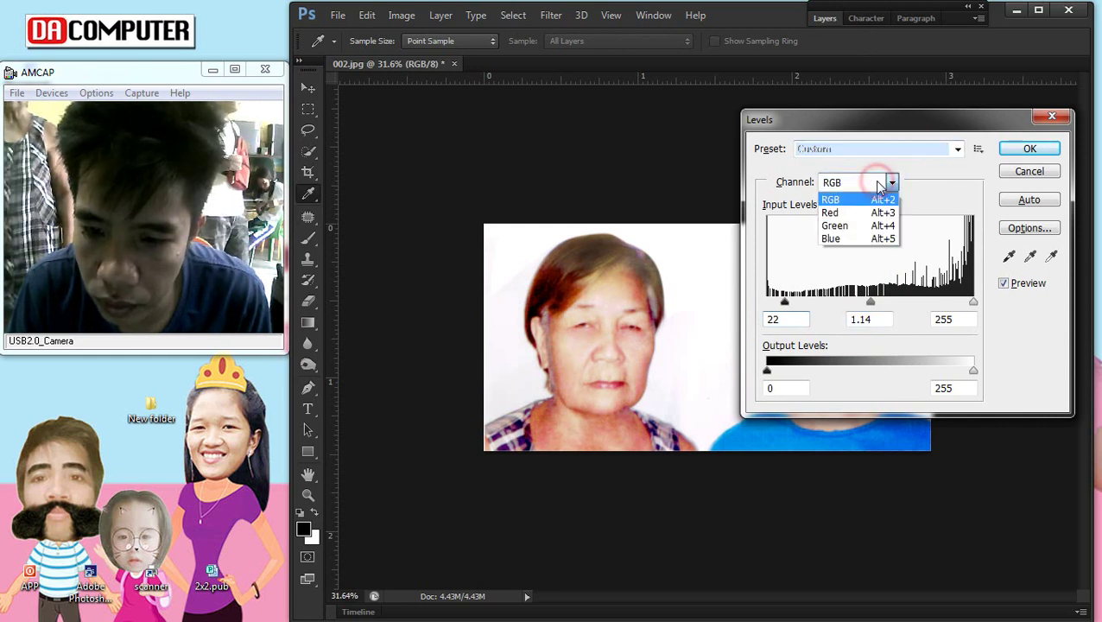
click(848, 225)
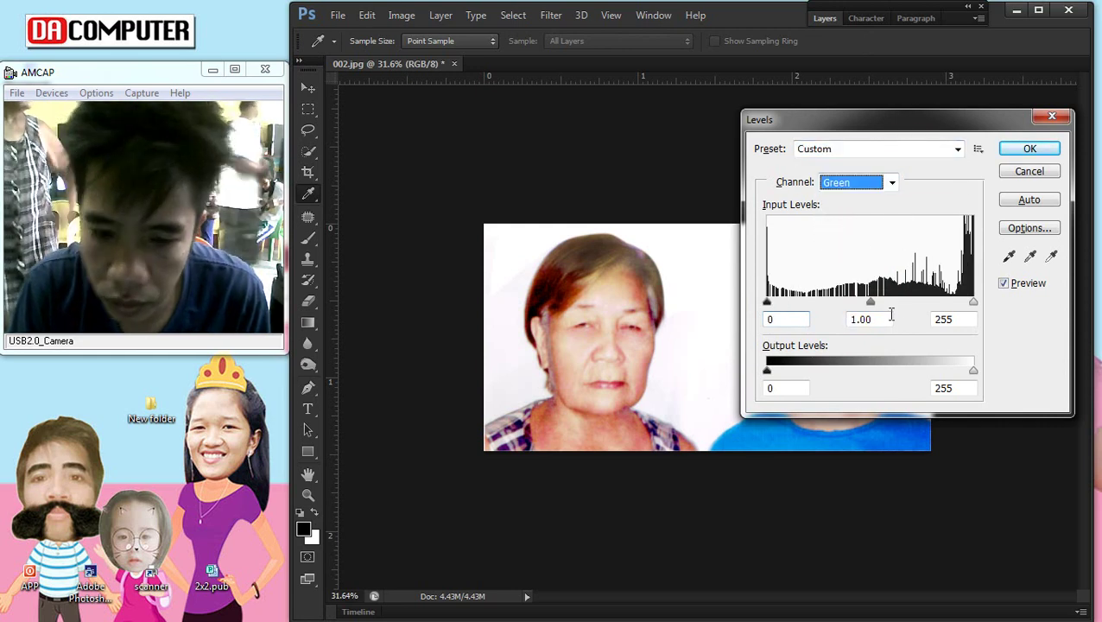
drag(870, 302, 856, 302)
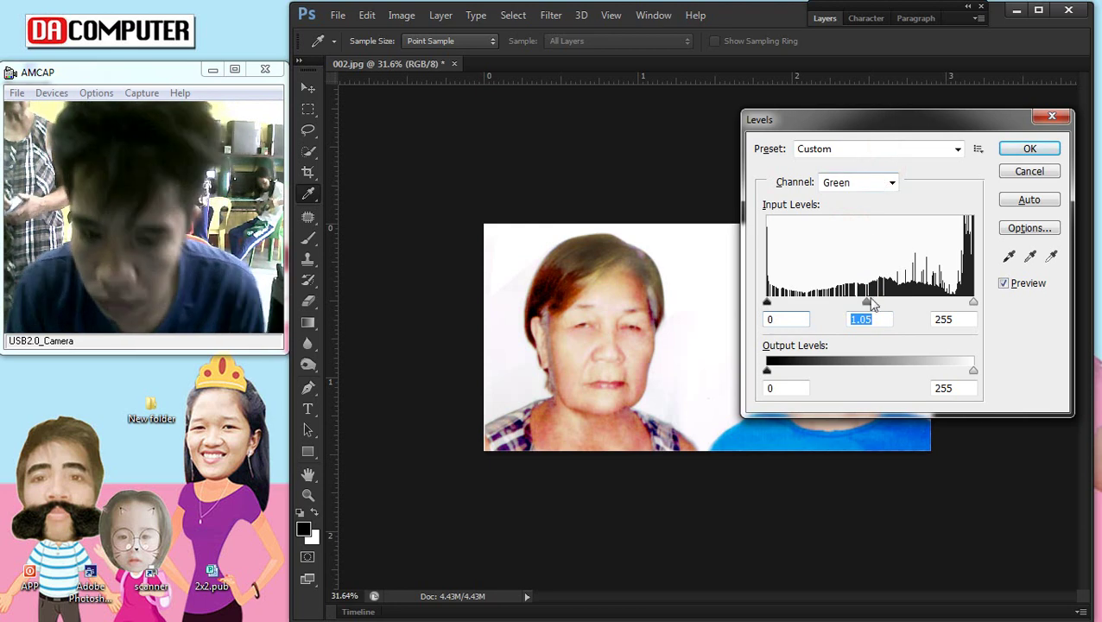
drag(878, 308, 873, 309)
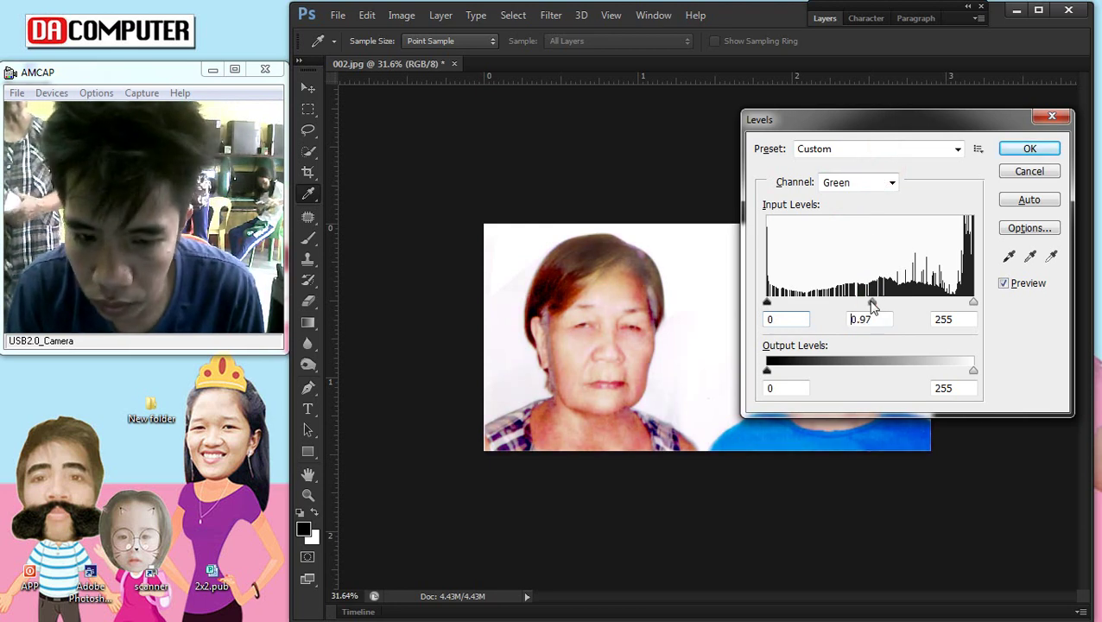
Step: Set the RGB midtone to 1.25 and white input to 245, then apply Levels
click(877, 185)
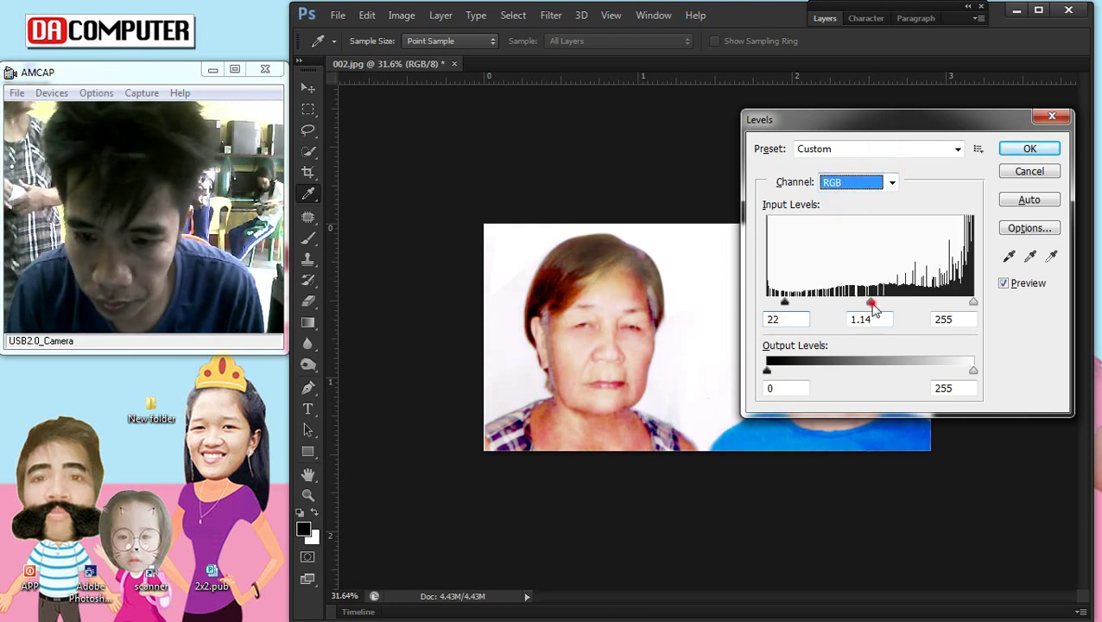
drag(873, 304, 864, 304)
drag(969, 303, 964, 307)
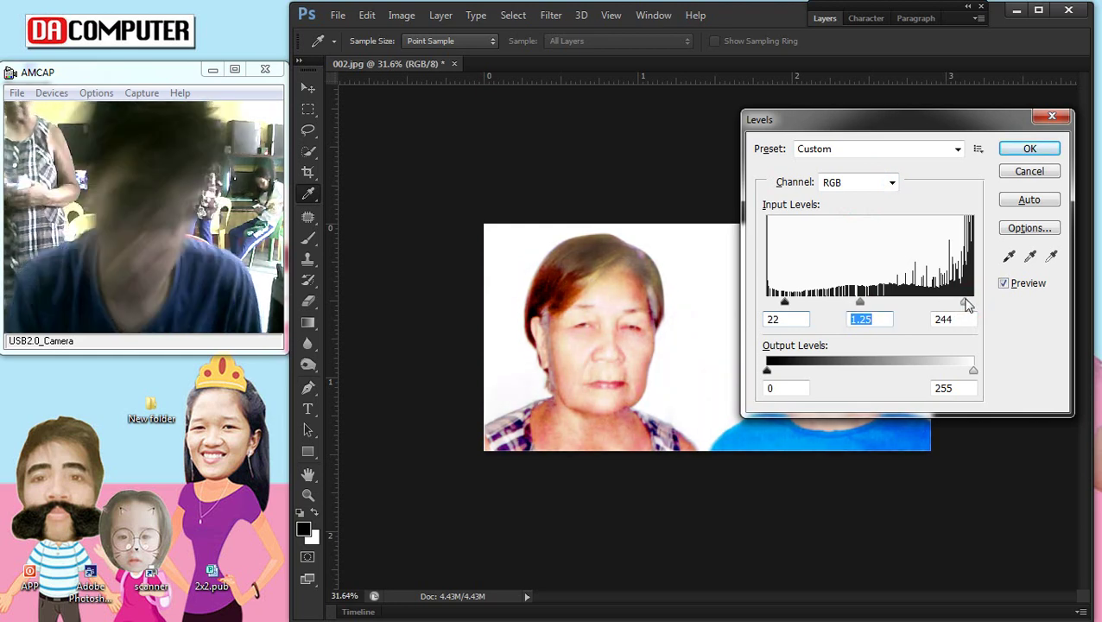
click(965, 302)
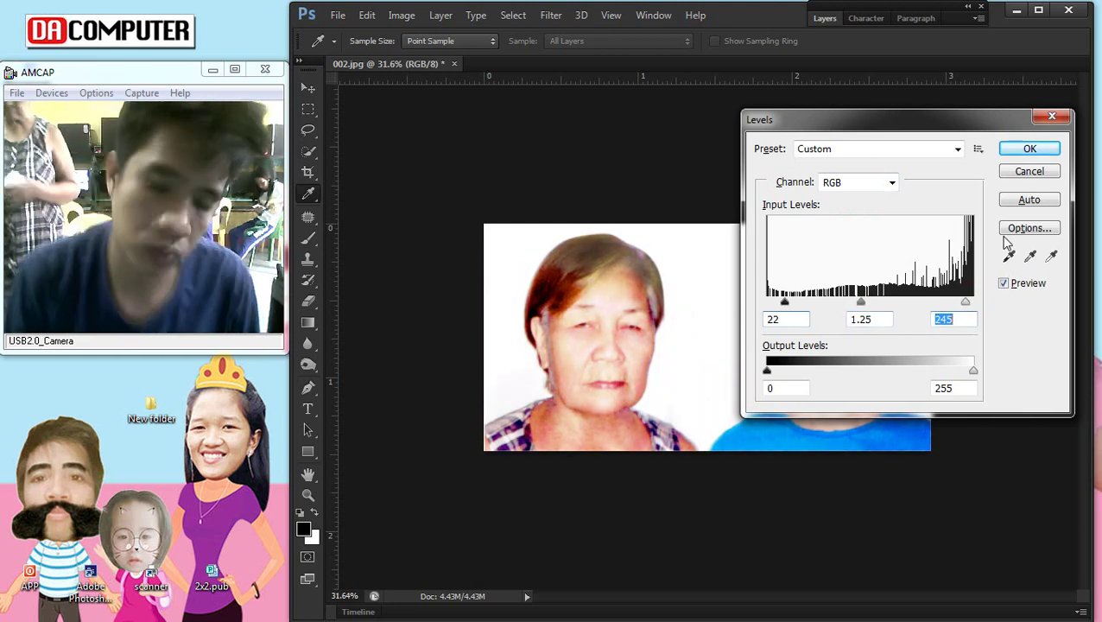
click(1030, 150)
Step: Apply a slight Curves adjustment, brightening and then easing the point back slightly
key(j)
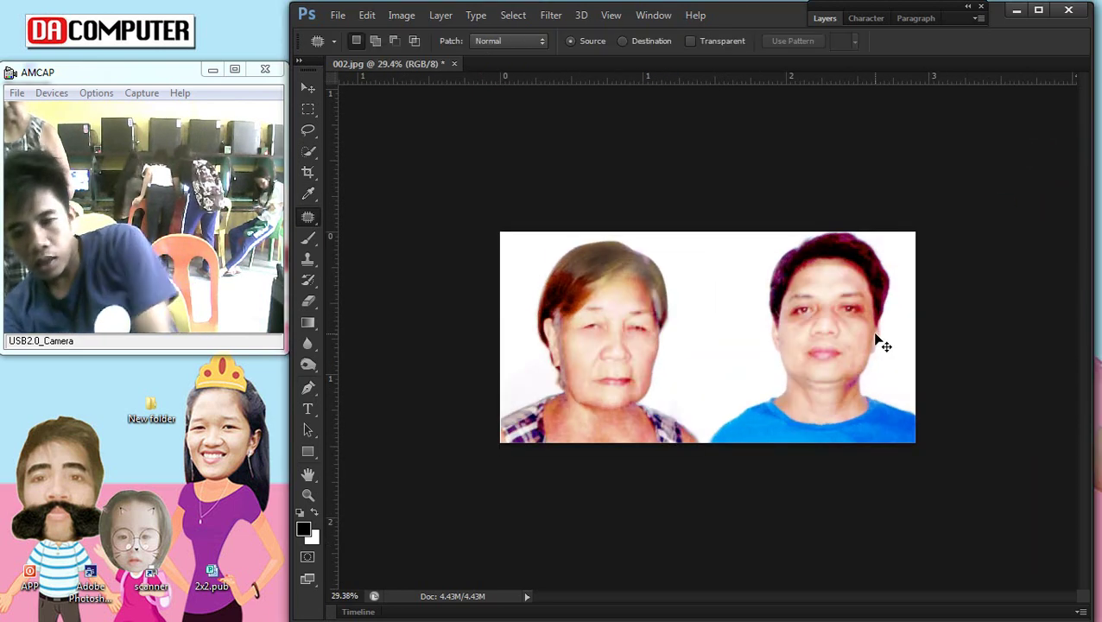
key(ctrl+m)
drag(873, 397, 866, 385)
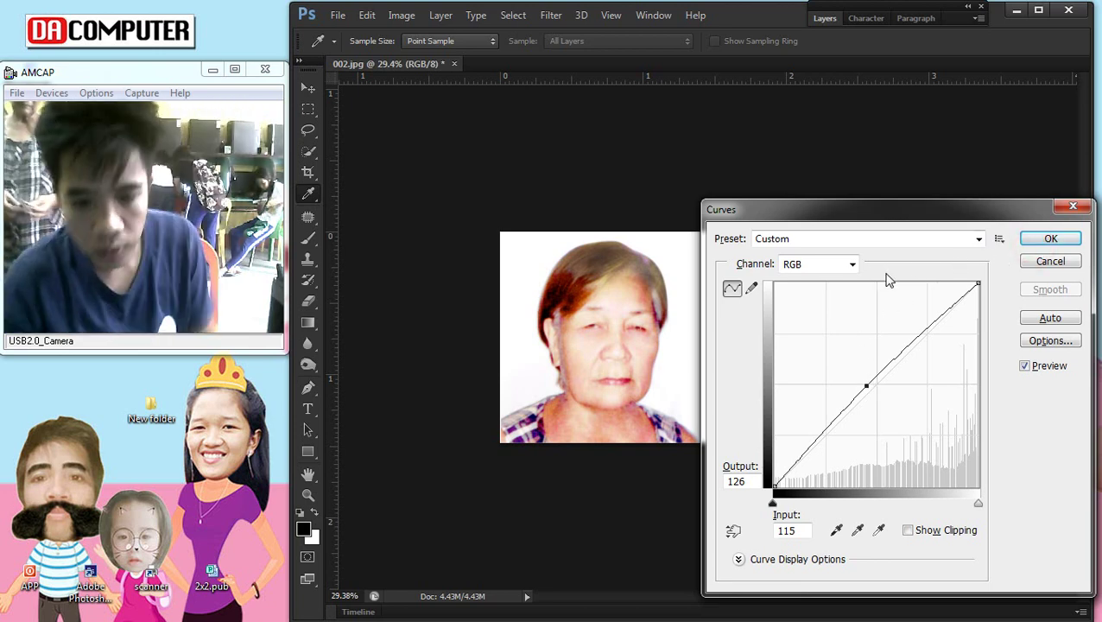
drag(867, 385, 876, 390)
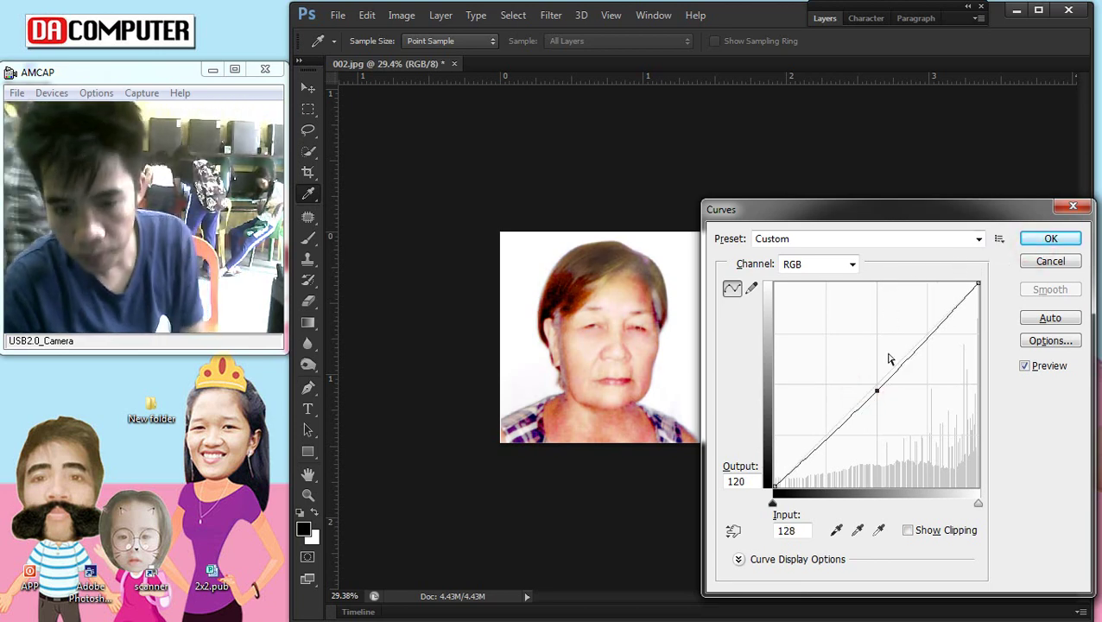
click(1047, 239)
key(j)
Step: Patch the blemish near the lip corner and the red cheek spot with clean skin
scroll(629, 395, up, 3)
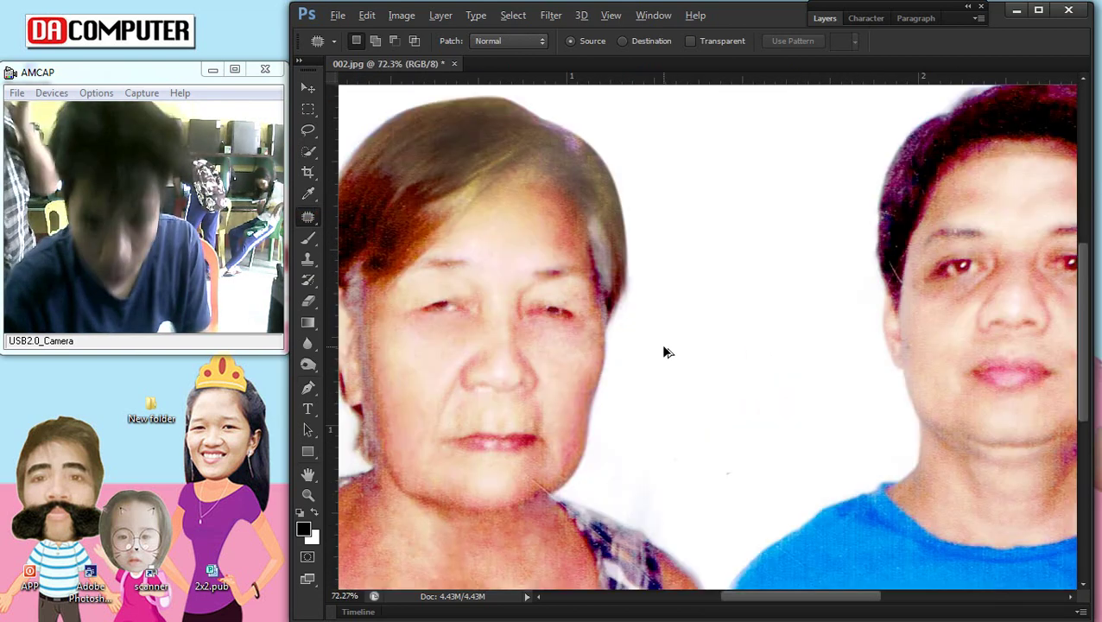
scroll(664, 351, up, 2)
scroll(521, 438, down, 1)
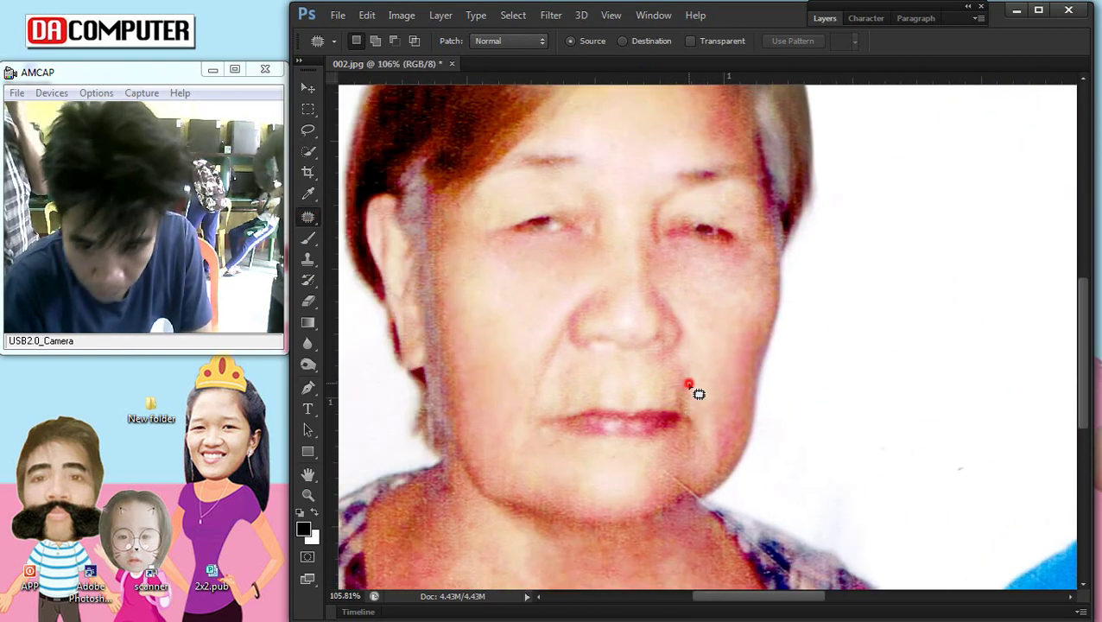
mouse_move(678, 381)
mouse_down()
mouse_move(683, 390)
mouse_move(721, 369)
mouse_up()
mouse_move(571, 413)
mouse_down()
mouse_move(577, 366)
mouse_move(531, 415)
mouse_up()
drag(559, 329, 557, 381)
drag(532, 329, 530, 324)
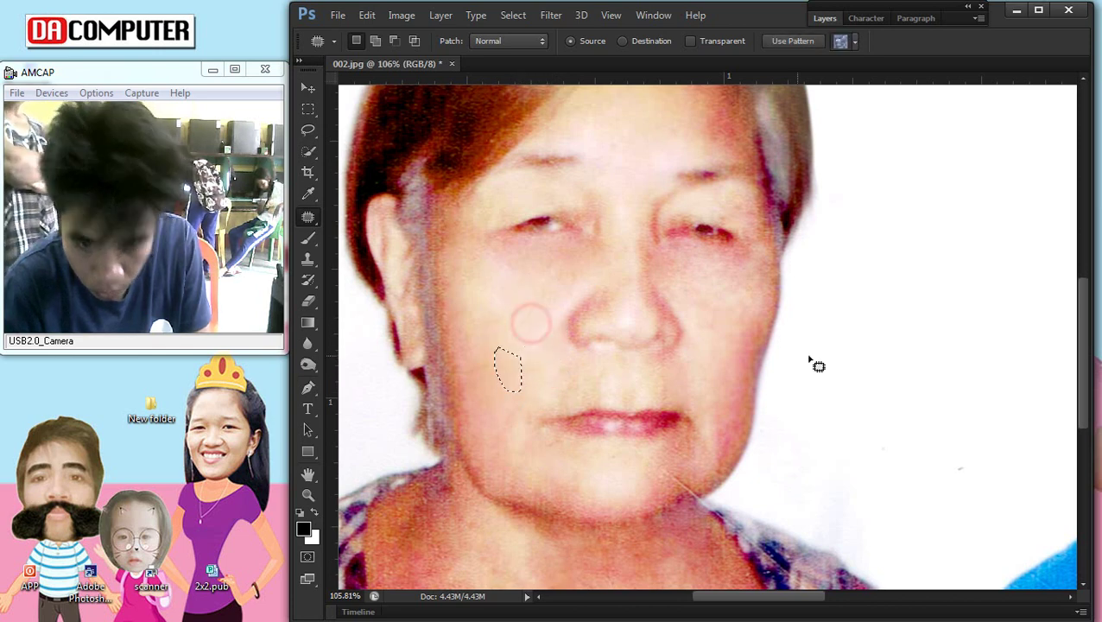
scroll(858, 365, down, 5)
scroll(691, 395, up, 1)
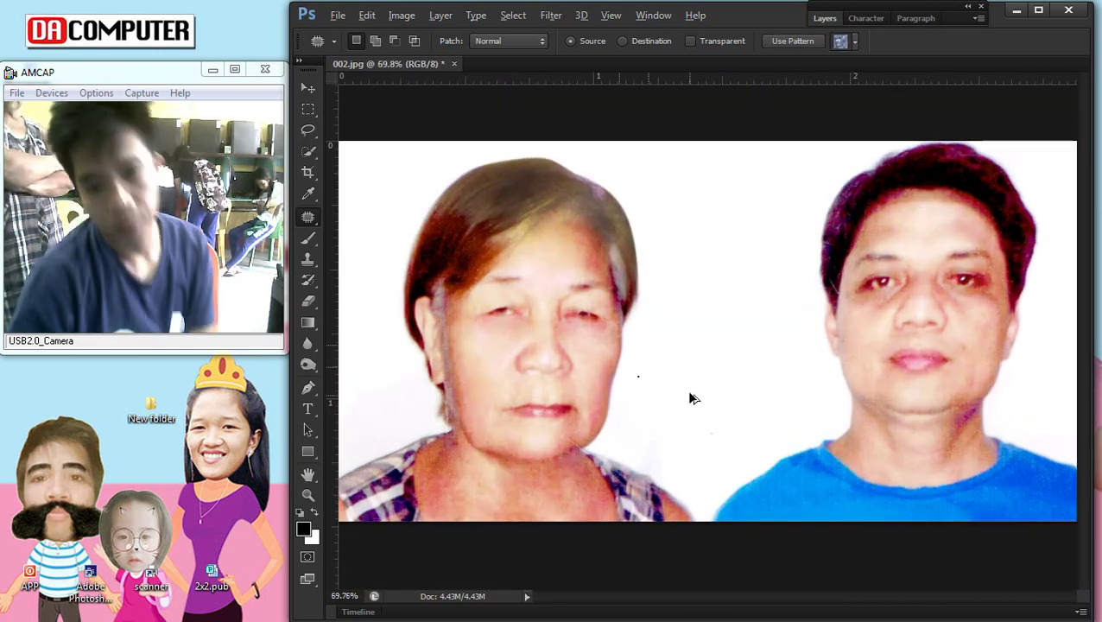
scroll(595, 369, up, 3)
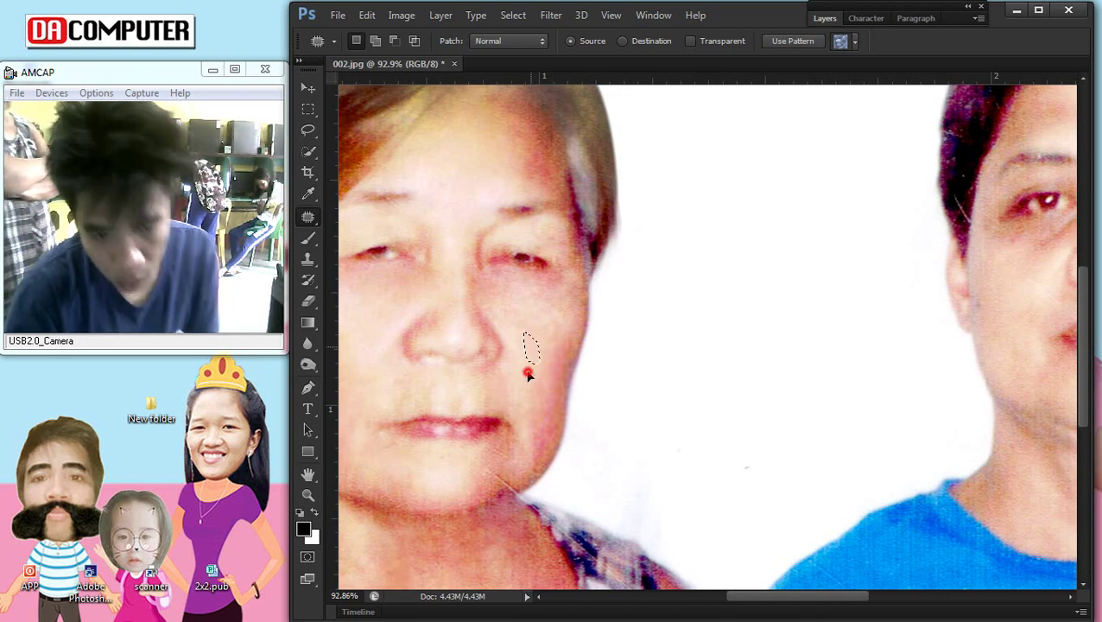
key(ctrl+d)
Step: Zoom out and darken the photo slightly with a Curves point of 137→125
scroll(716, 374, down, 5)
key(i)
key(ctrl+m)
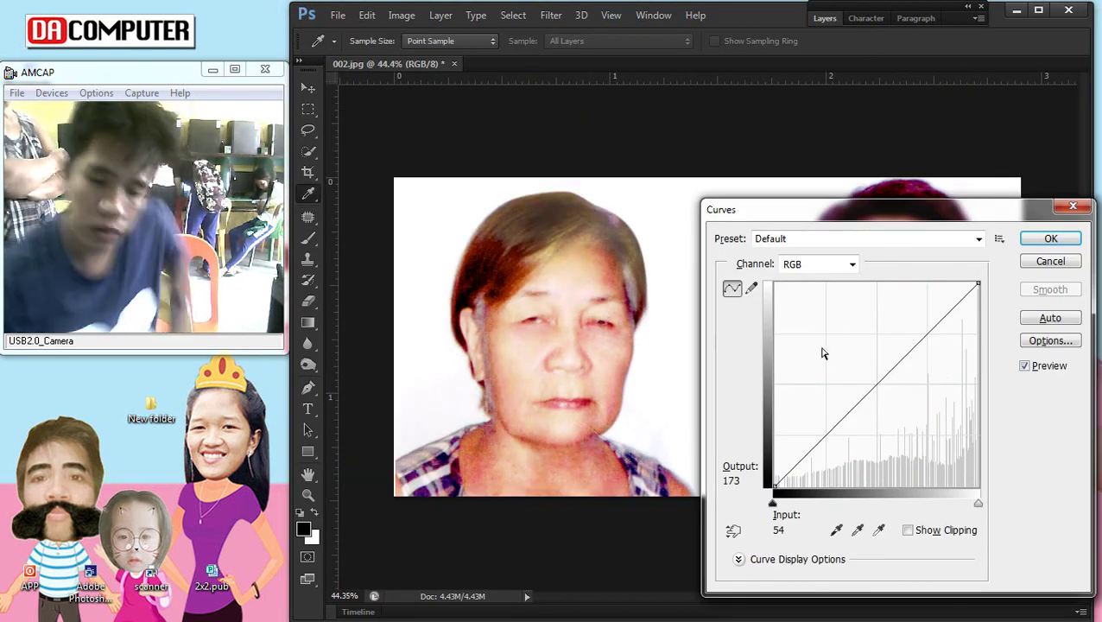
drag(884, 384, 884, 386)
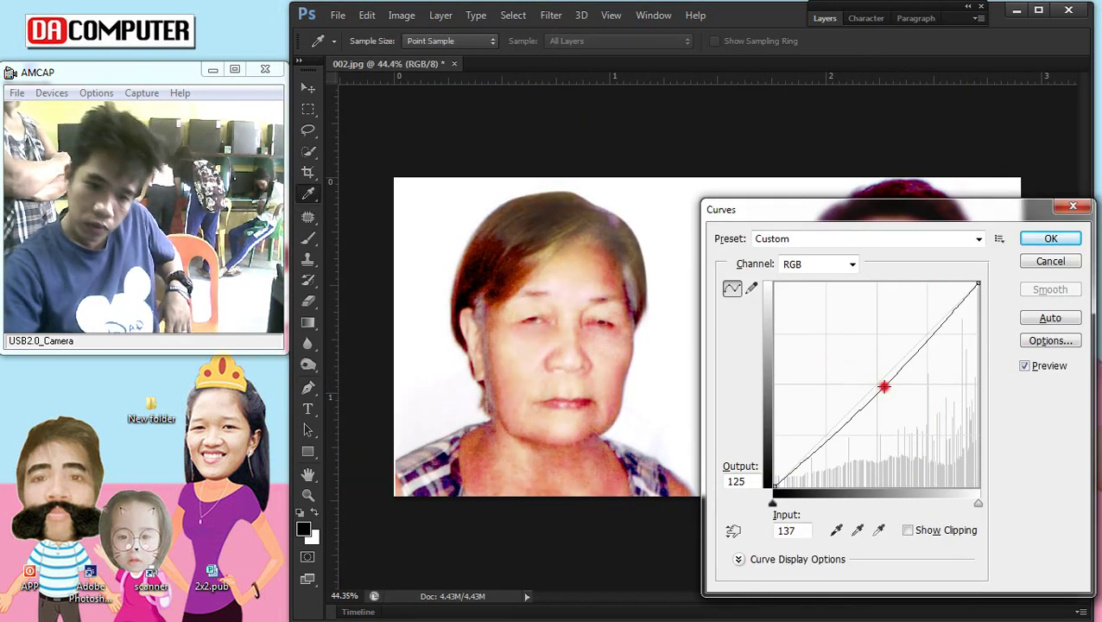
click(1050, 240)
Step: Use Color Balance to push the midtones slightly toward yellow
key(j)
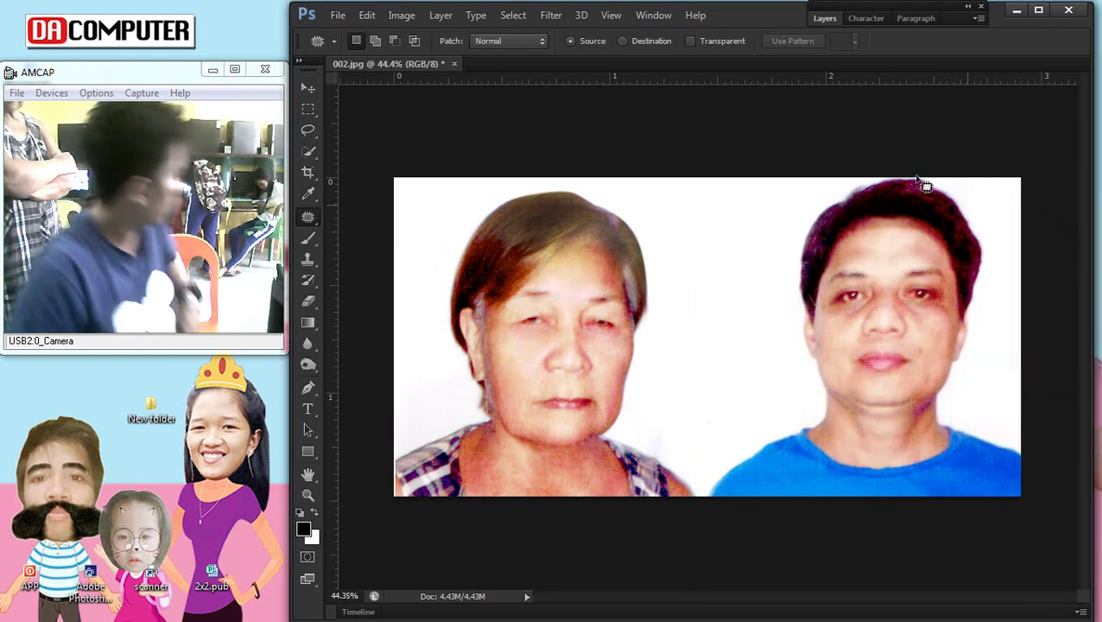
key(i)
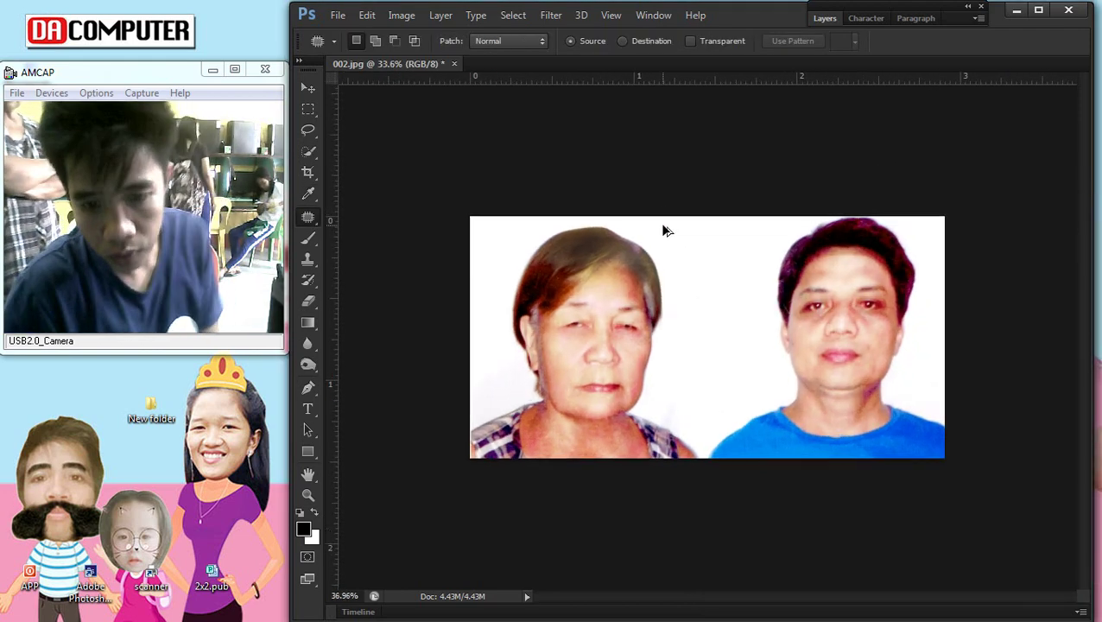
scroll(659, 222, down, 2)
key(ctrl+b)
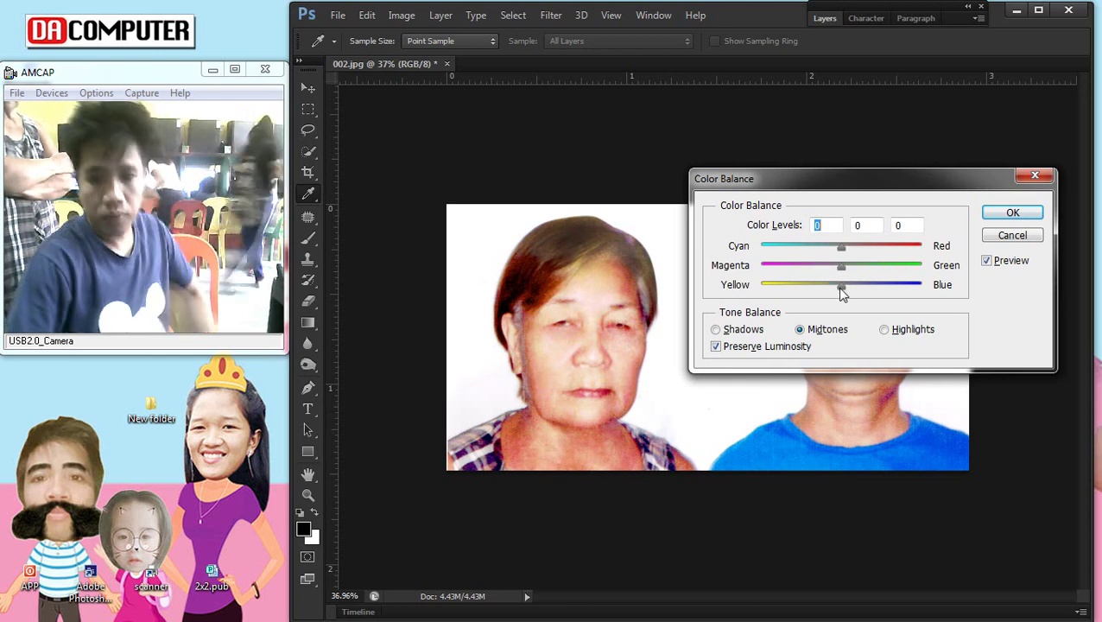
drag(838, 290, 835, 290)
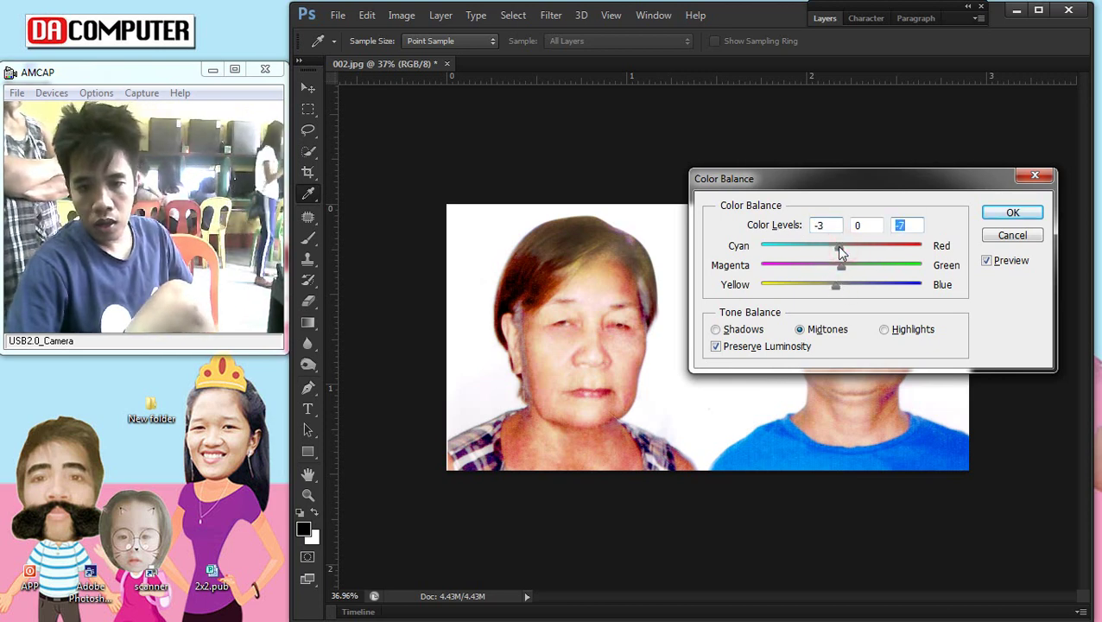
click(1012, 212)
key(j)
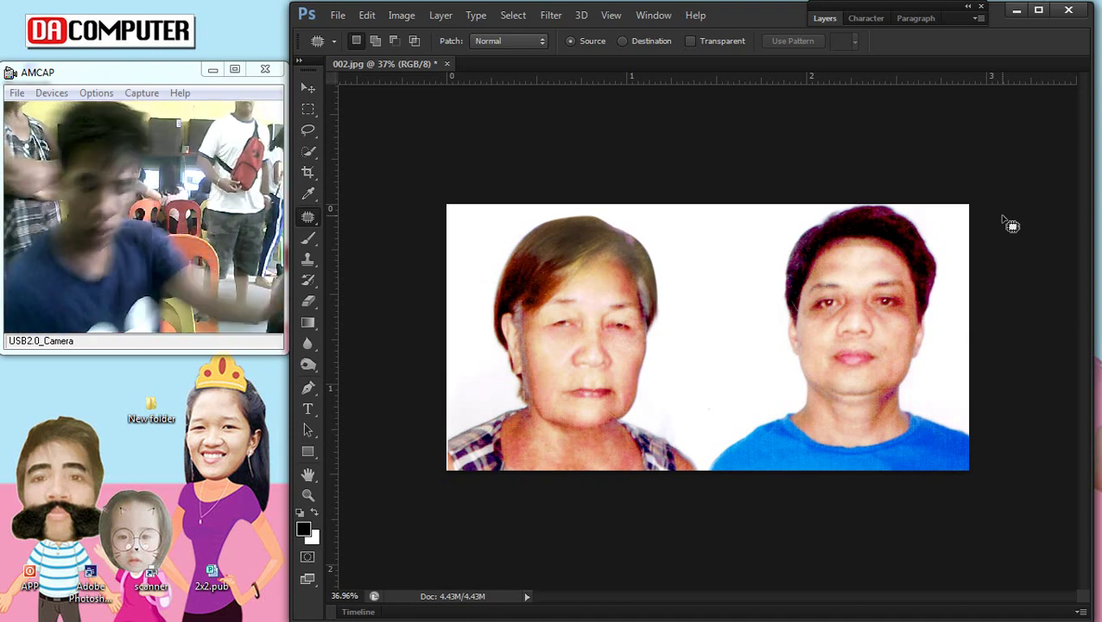
Step: Apply a second Color Balance shifting the midtones toward blue
scroll(792, 381, down, 3)
scroll(793, 383, up, 3)
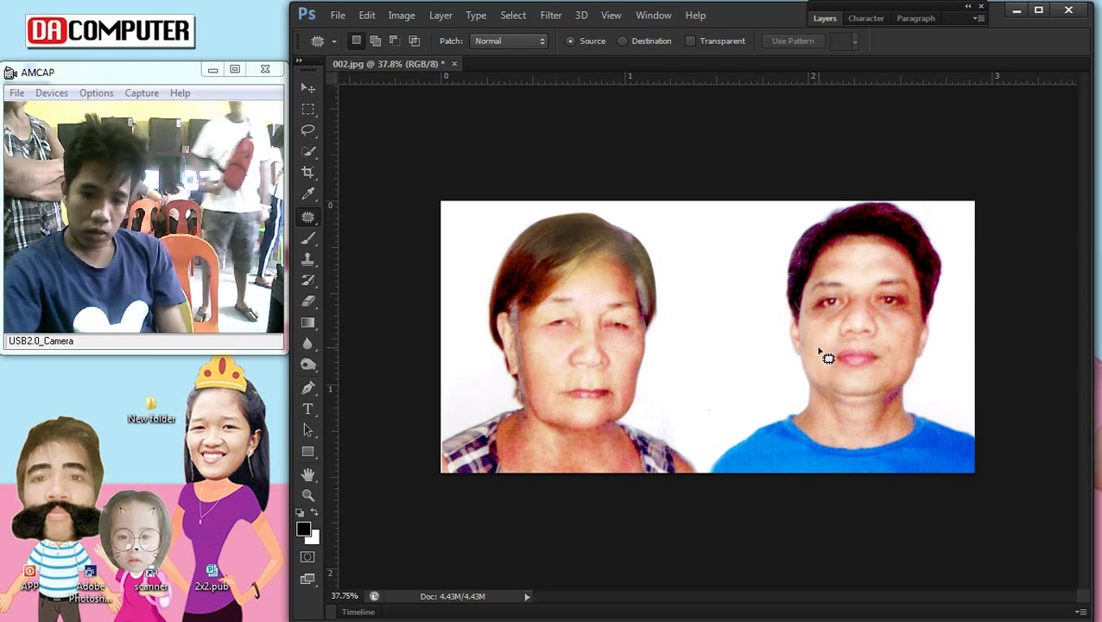
key(ctrl+b)
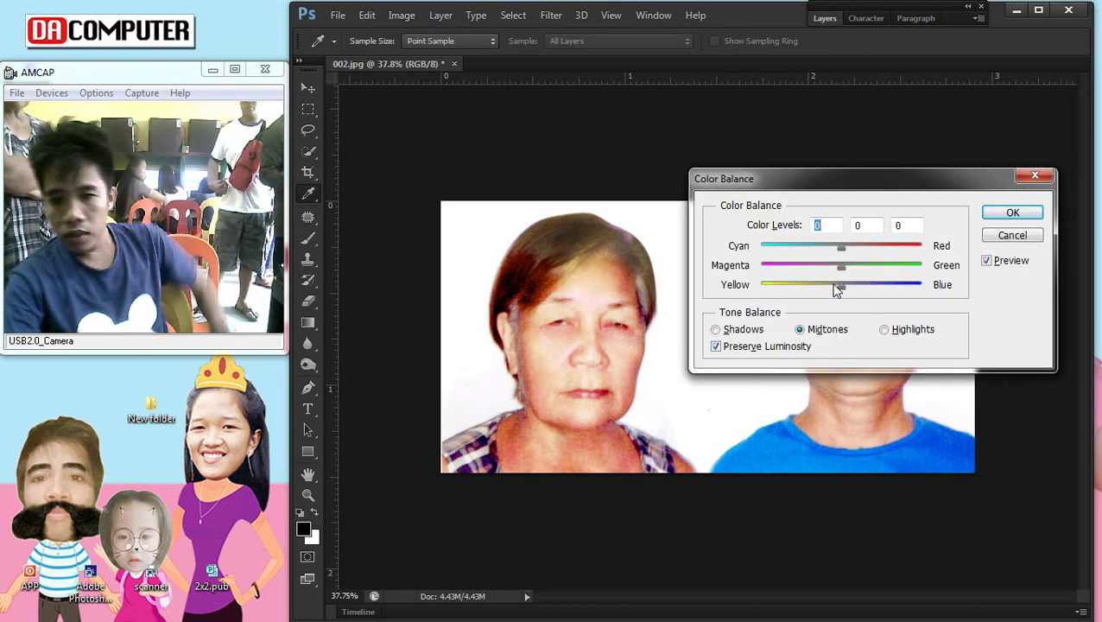
drag(837, 287, 850, 285)
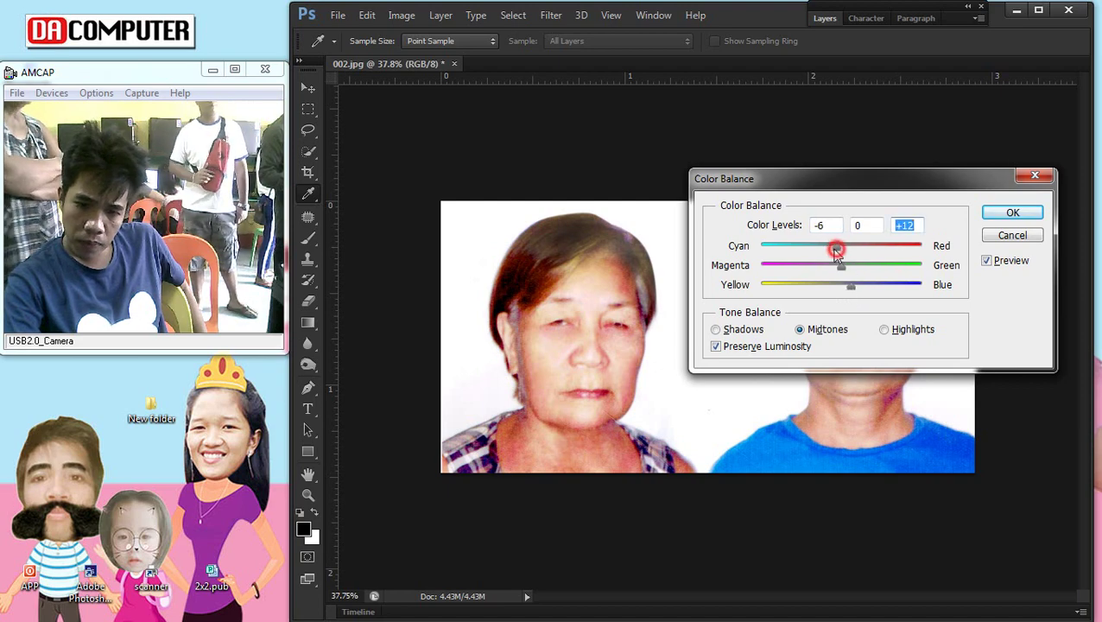
click(1010, 213)
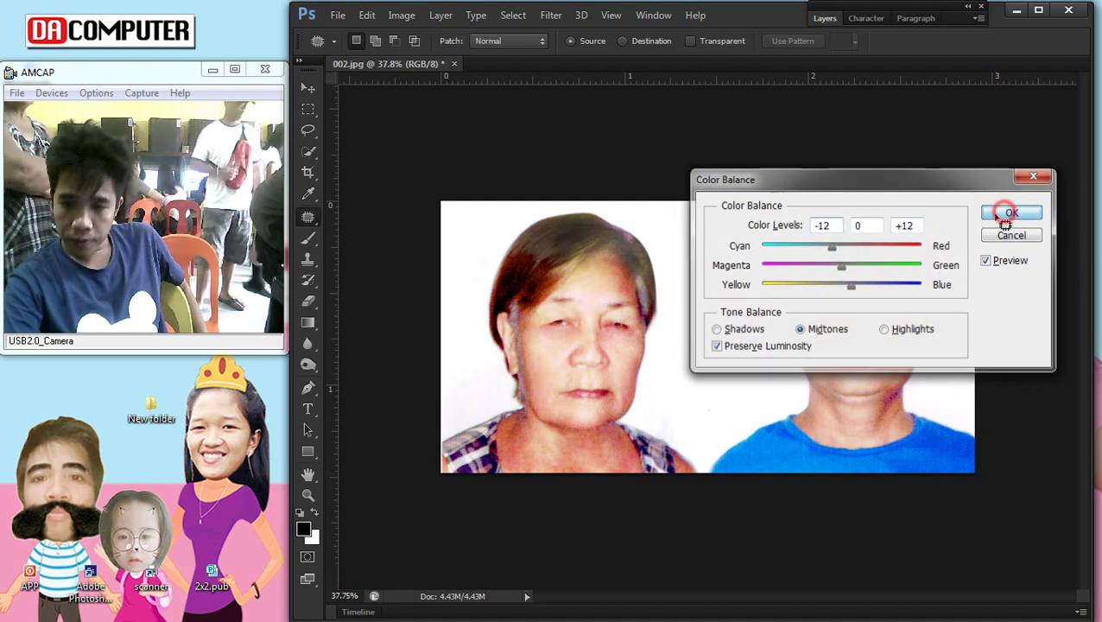
Step: Lift the midtone curve to brighten the photo slightly
key(ctrl+m)
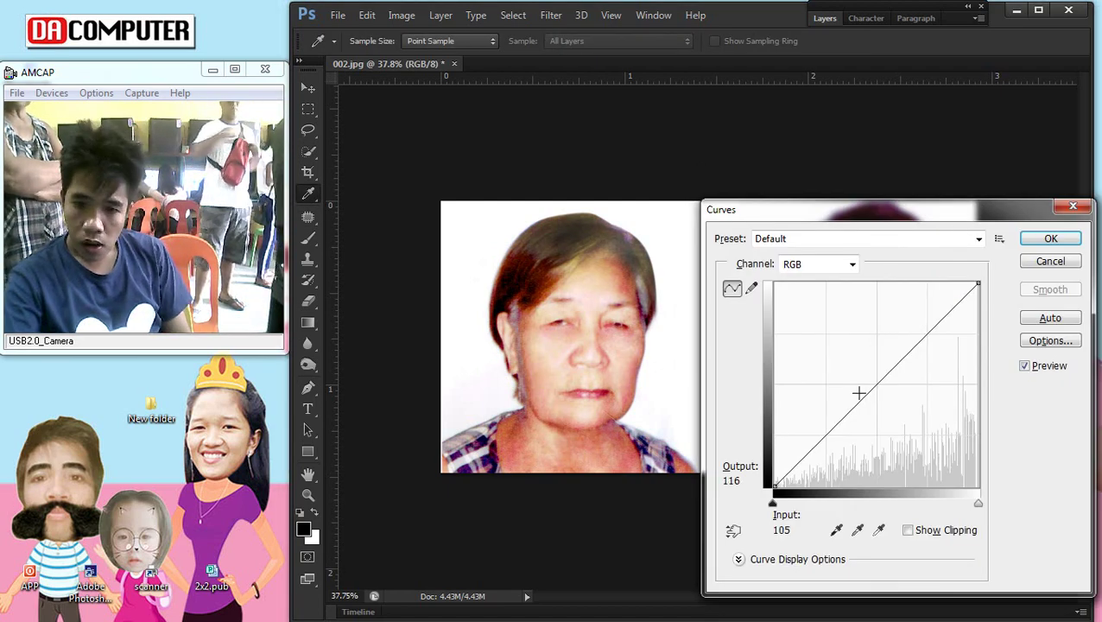
drag(860, 392, 874, 385)
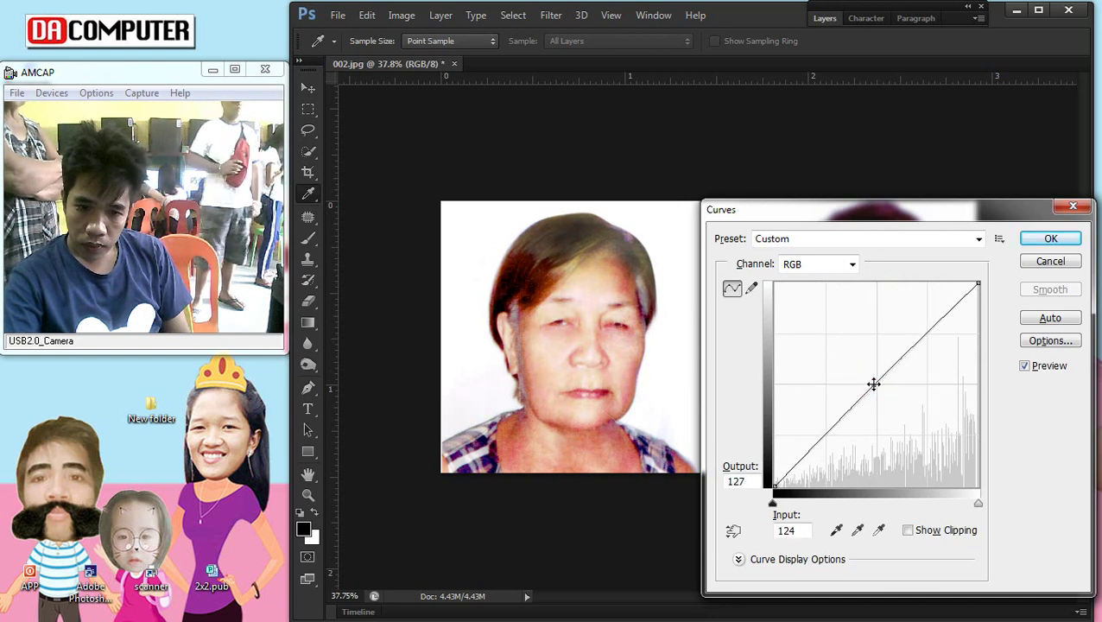
click(1052, 239)
scroll(644, 398, down, 2)
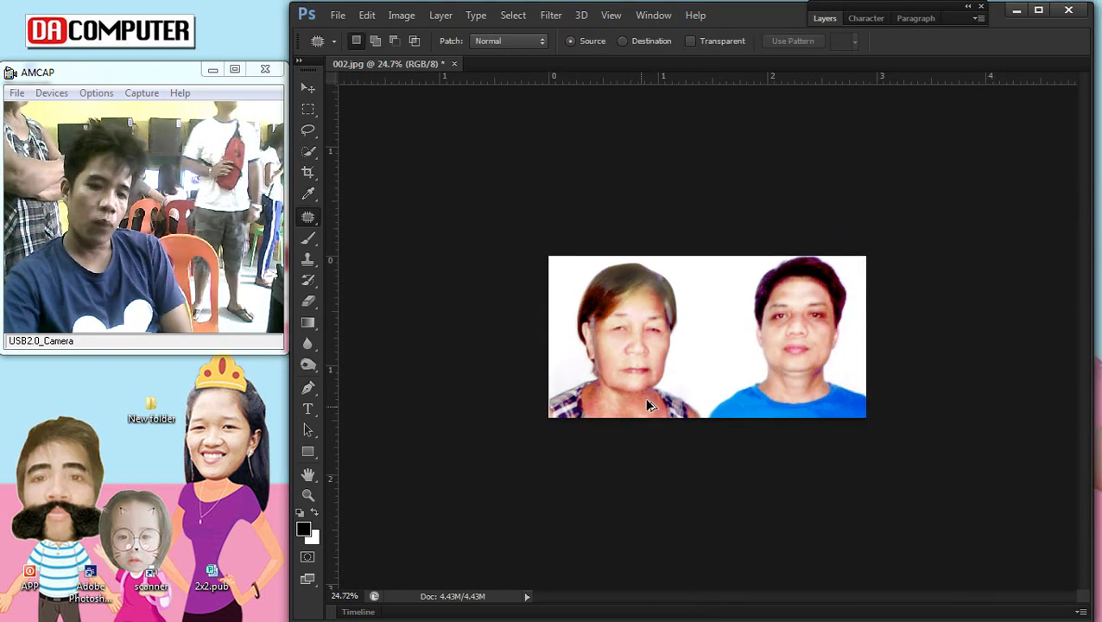
scroll(644, 397, up, 1)
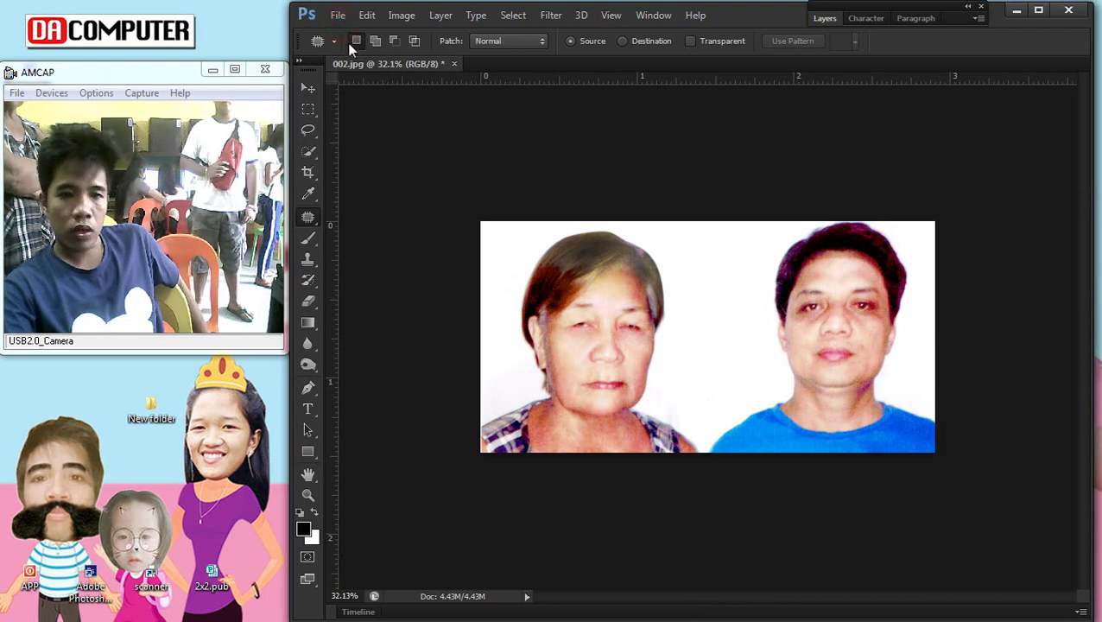
Step: Save the photo as 002.jpg on the Desktop
click(337, 16)
click(381, 210)
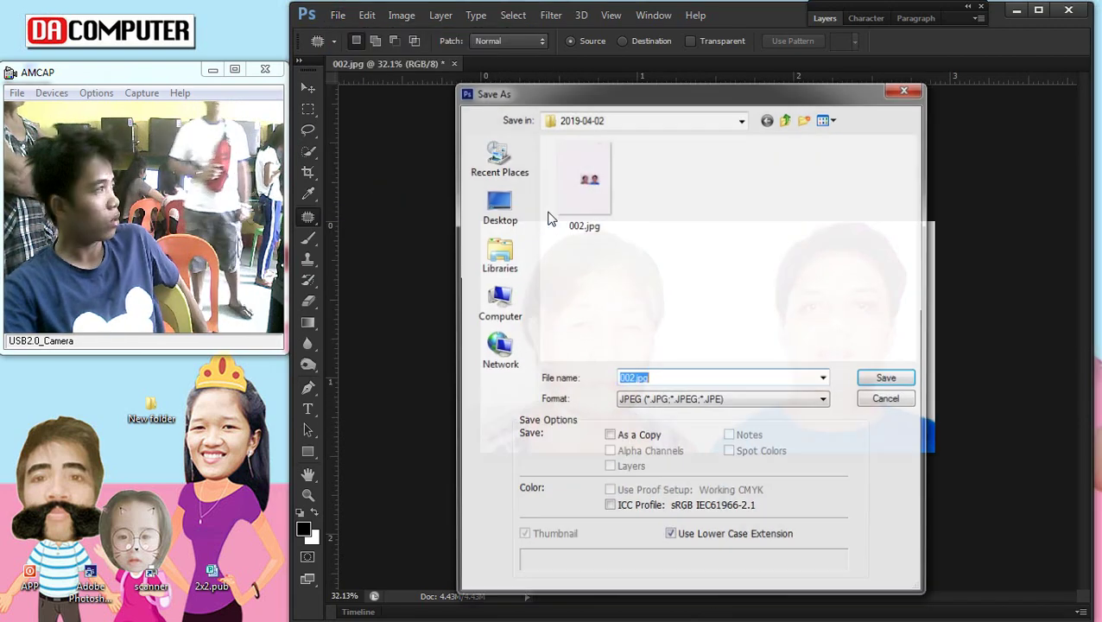
click(487, 207)
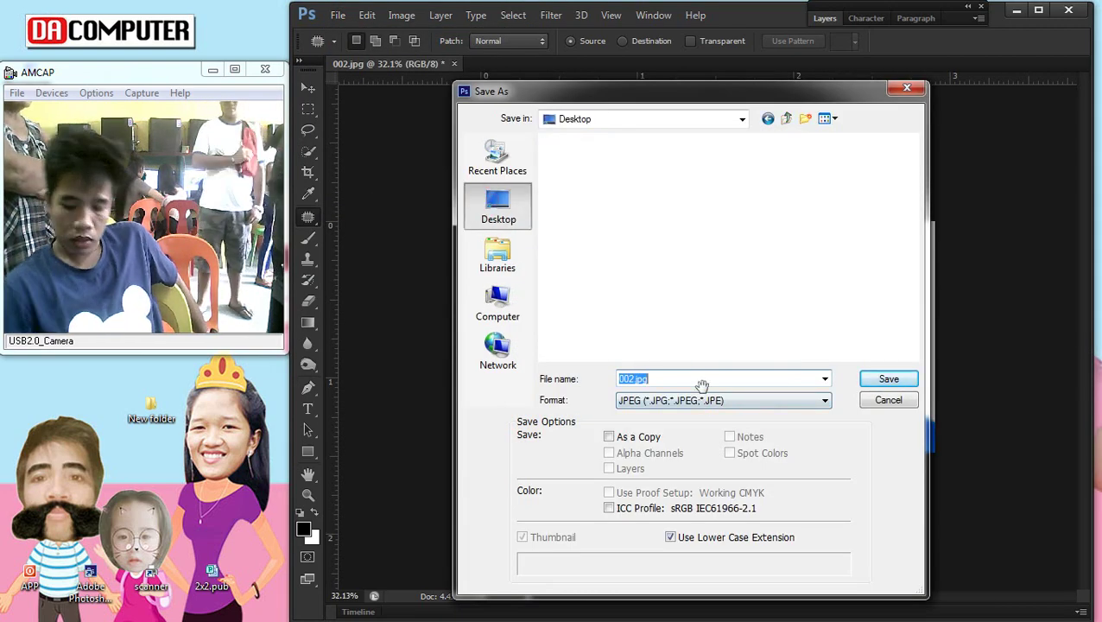
key(Return)
key(Return)
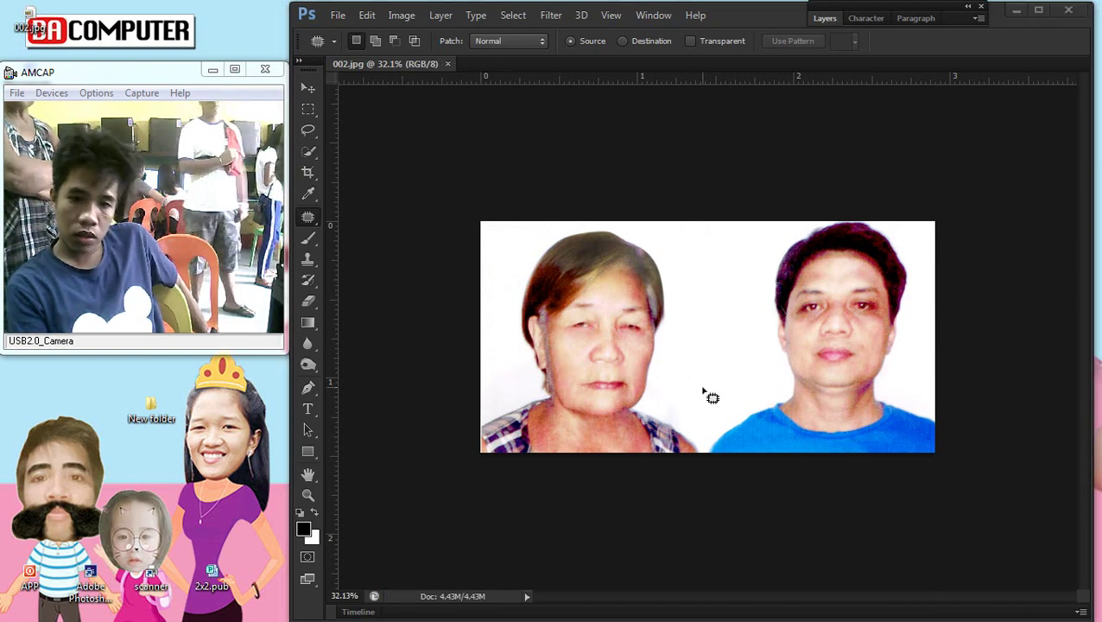
Step: Check the Desktop folder, then launch Microsoft Word 2010 and position its window
key(super+e)
click(395, 111)
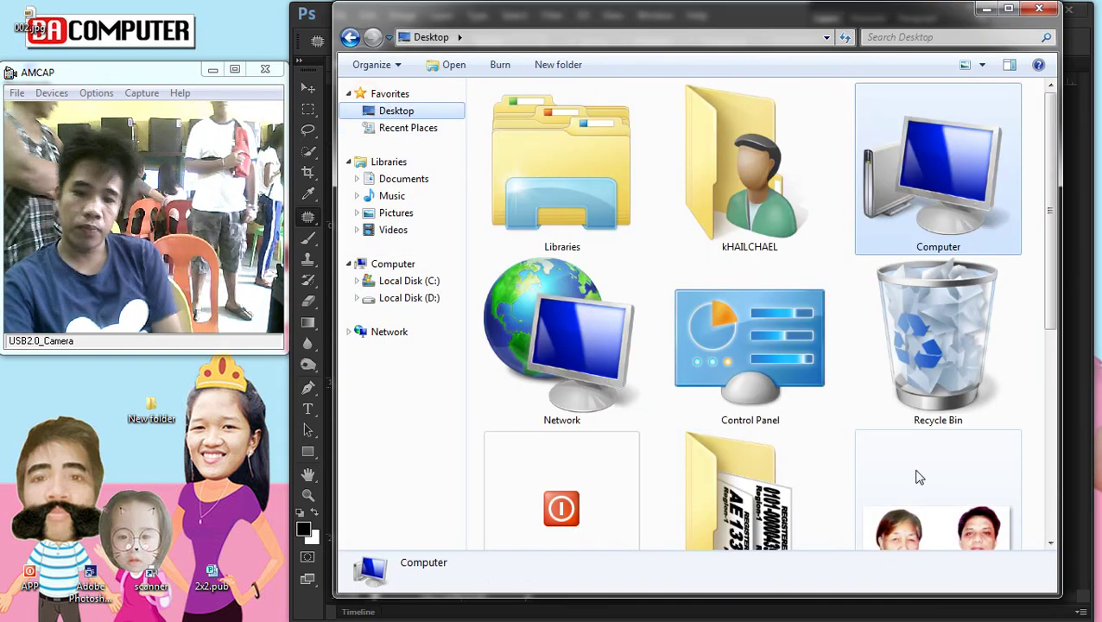
click(1097, 570)
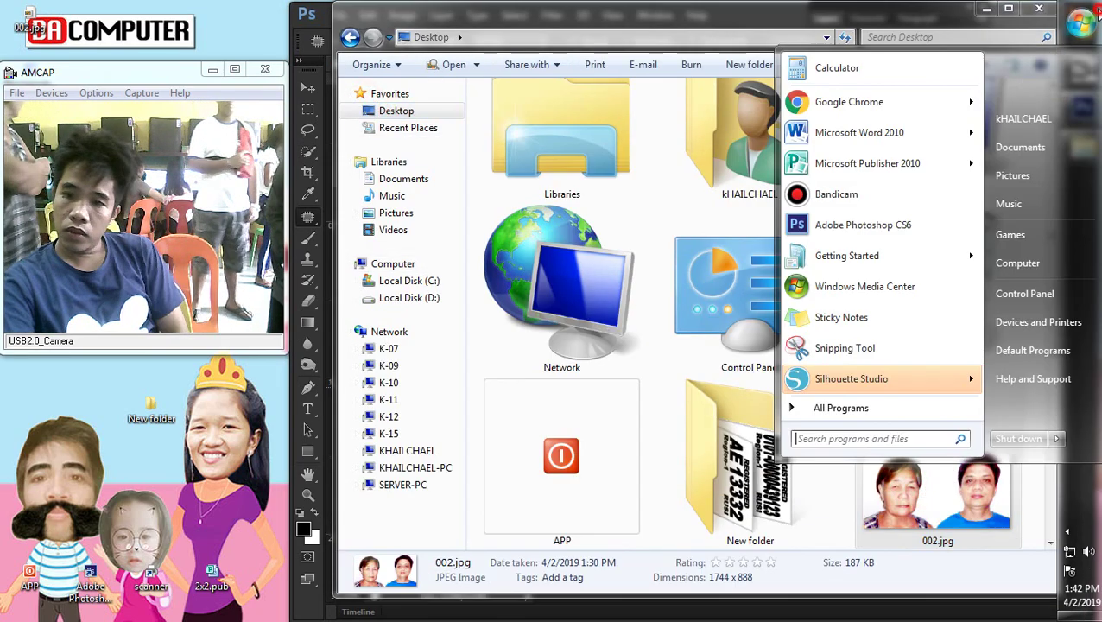
click(832, 139)
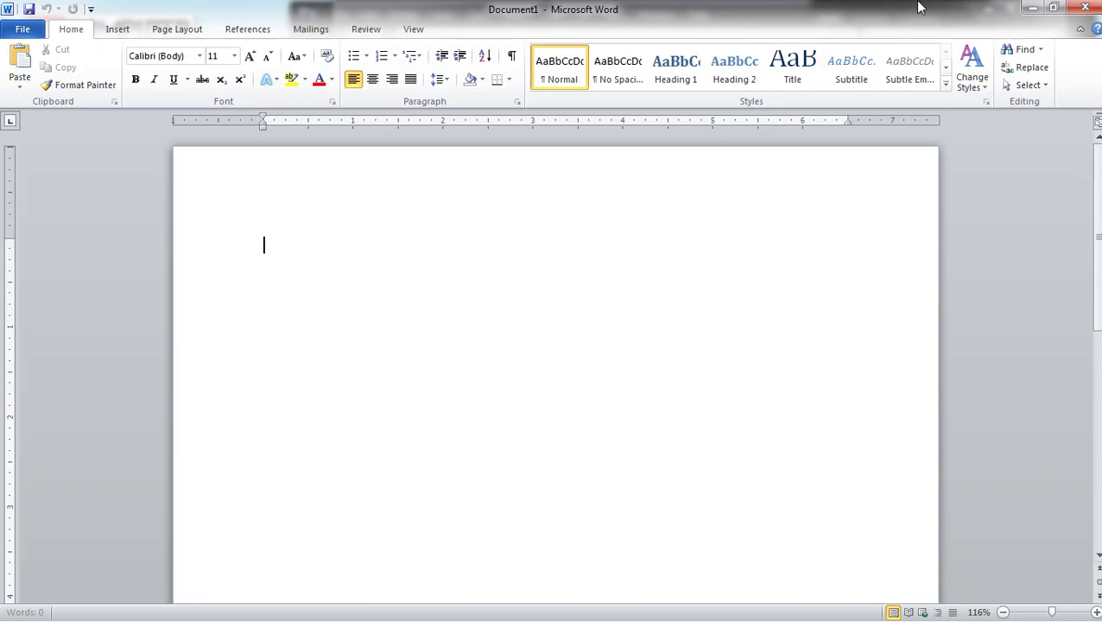
drag(605, 8, 674, 10)
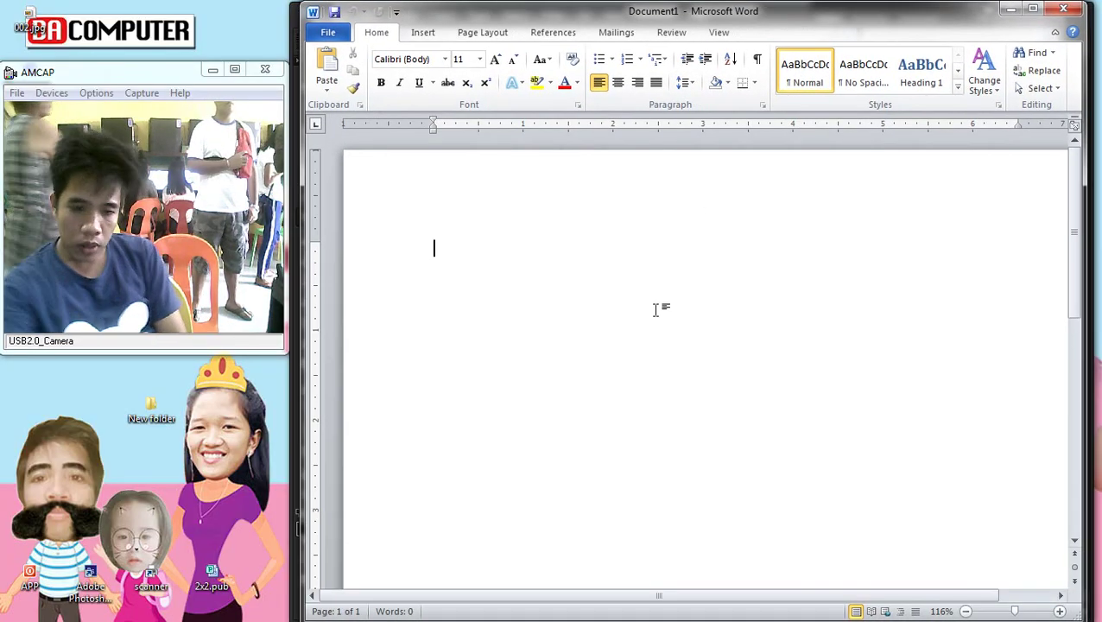
Step: Insert the photo in front of text with a black outline, top-left, 1.55" tall
drag(637, 366, 619, 318)
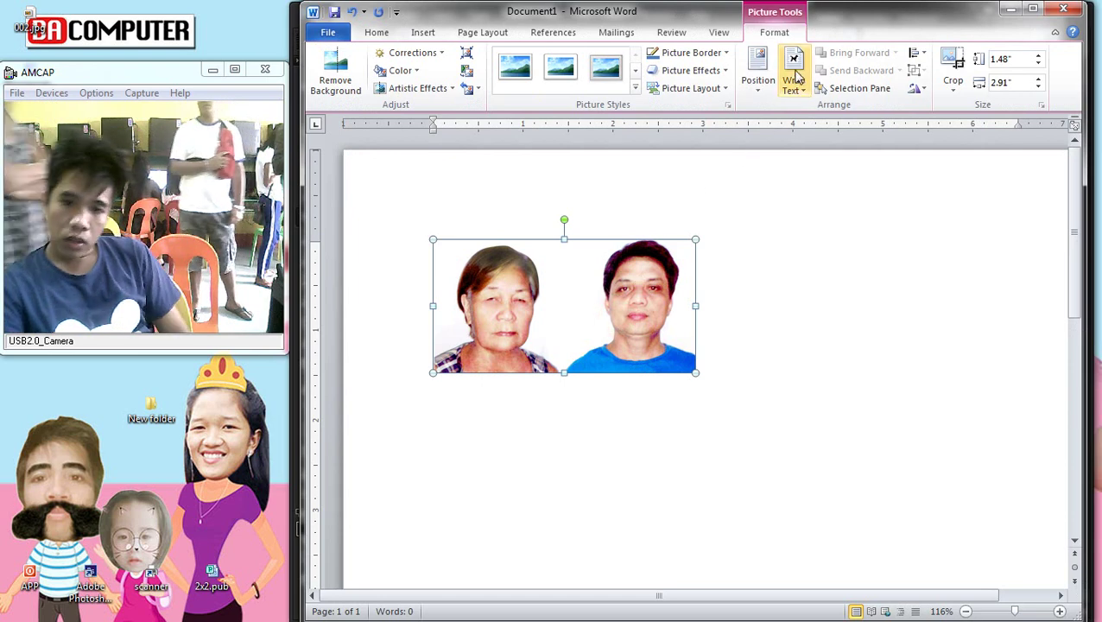
click(793, 79)
click(836, 228)
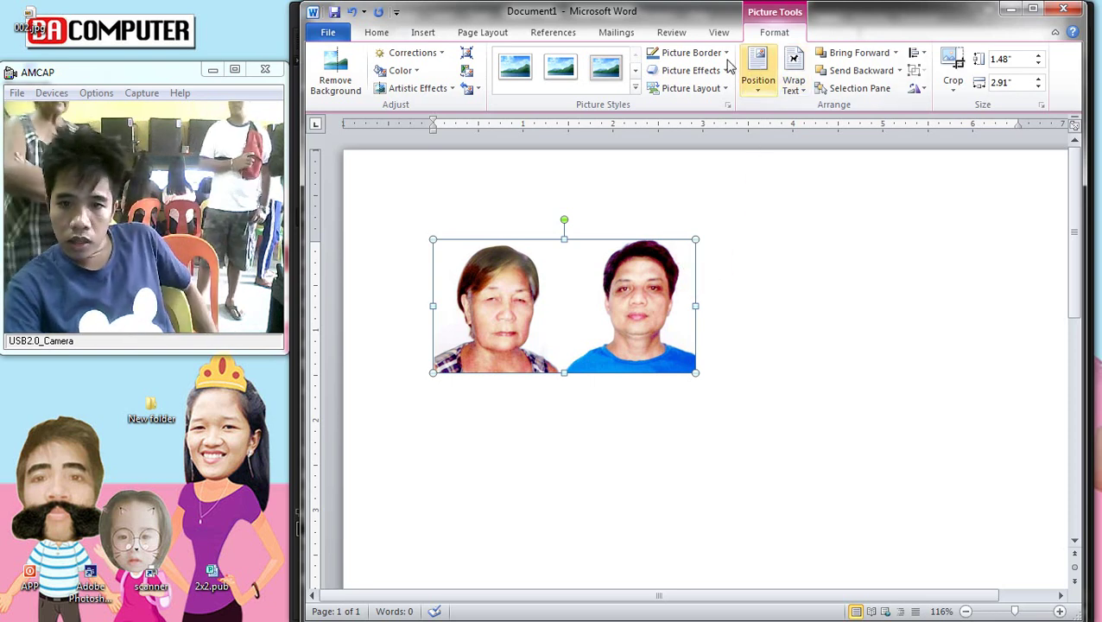
click(691, 52)
click(665, 89)
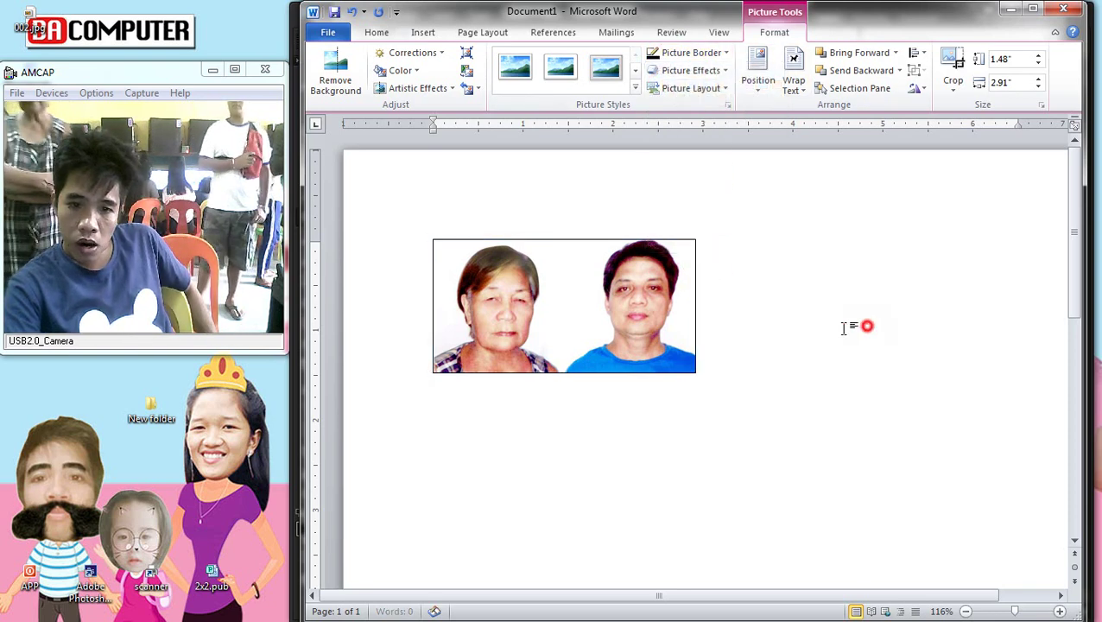
drag(560, 298, 487, 227)
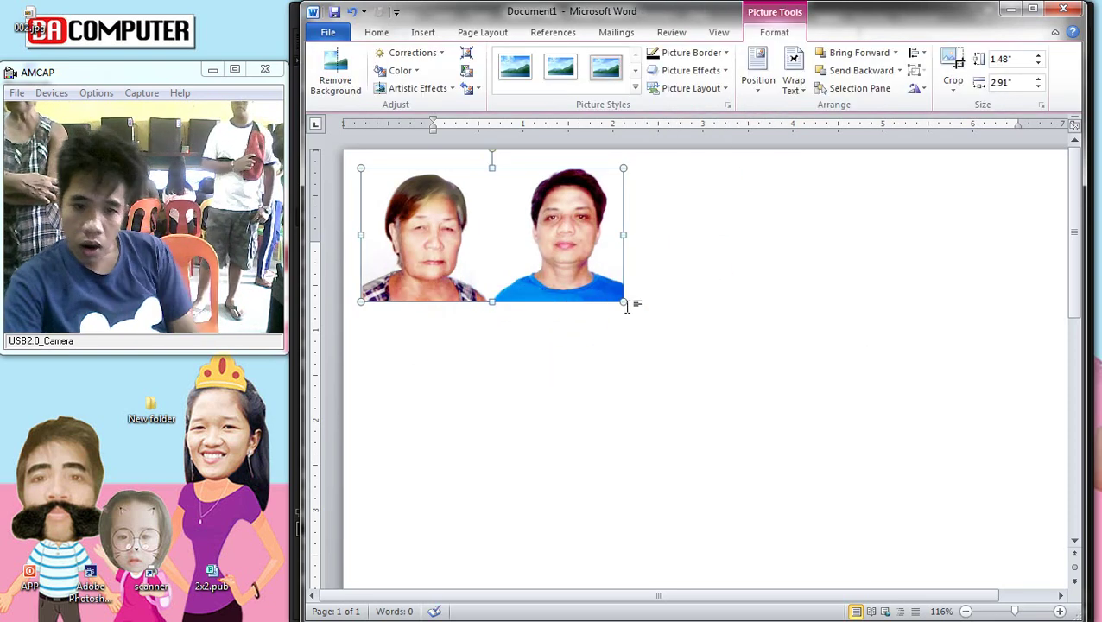
drag(492, 302, 491, 309)
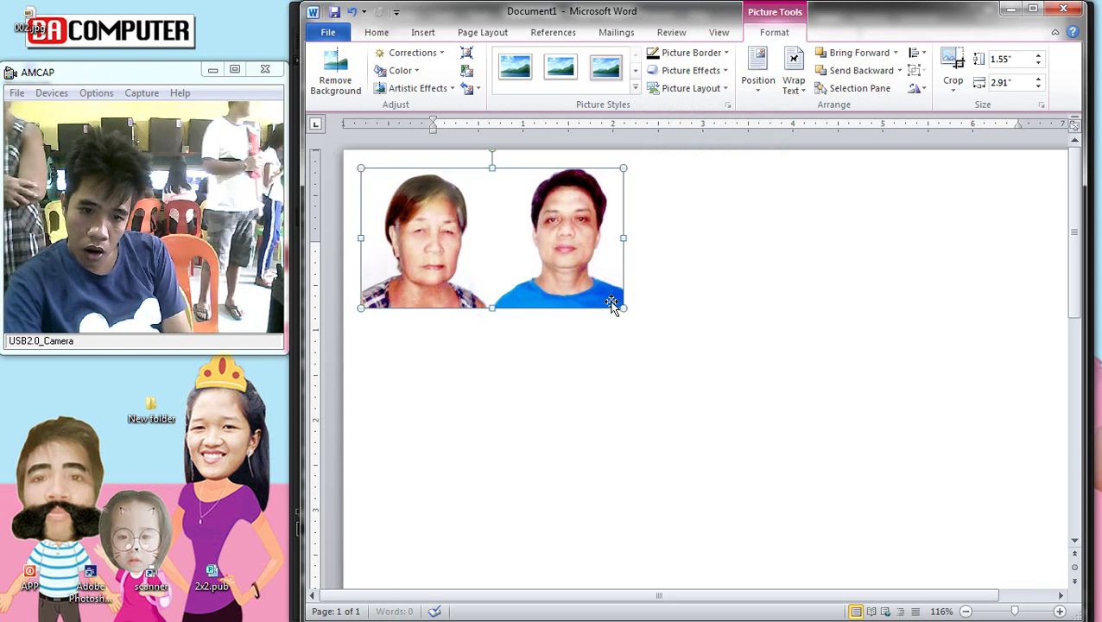
Step: Place a copy beside the original, then move the left photo below the right one
scroll(488, 262, down, 4)
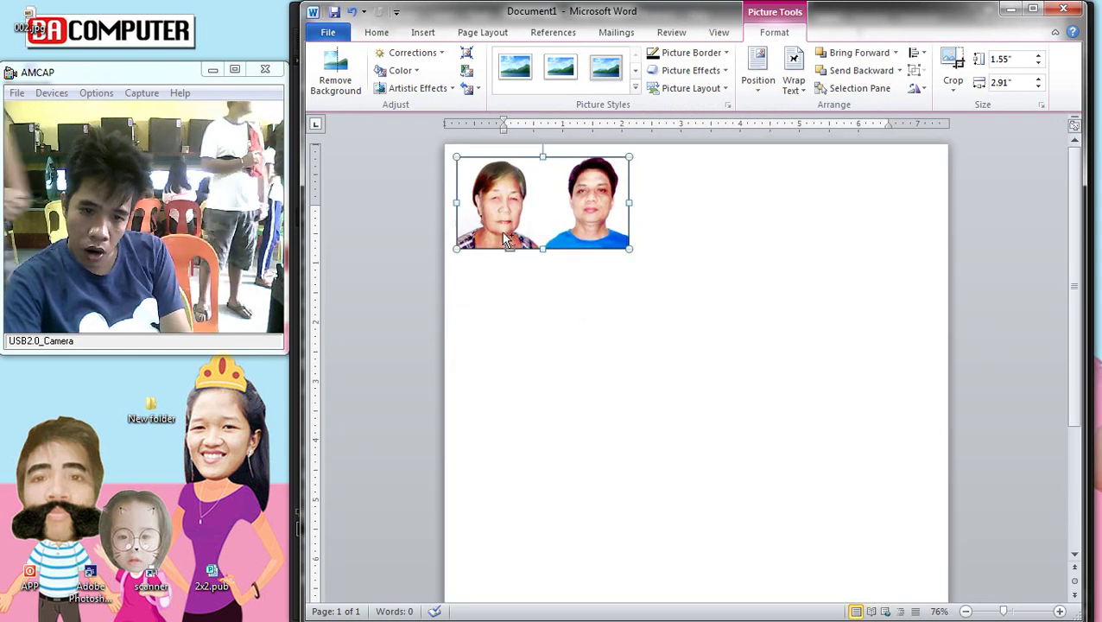
drag(505, 216, 677, 216)
click(734, 284)
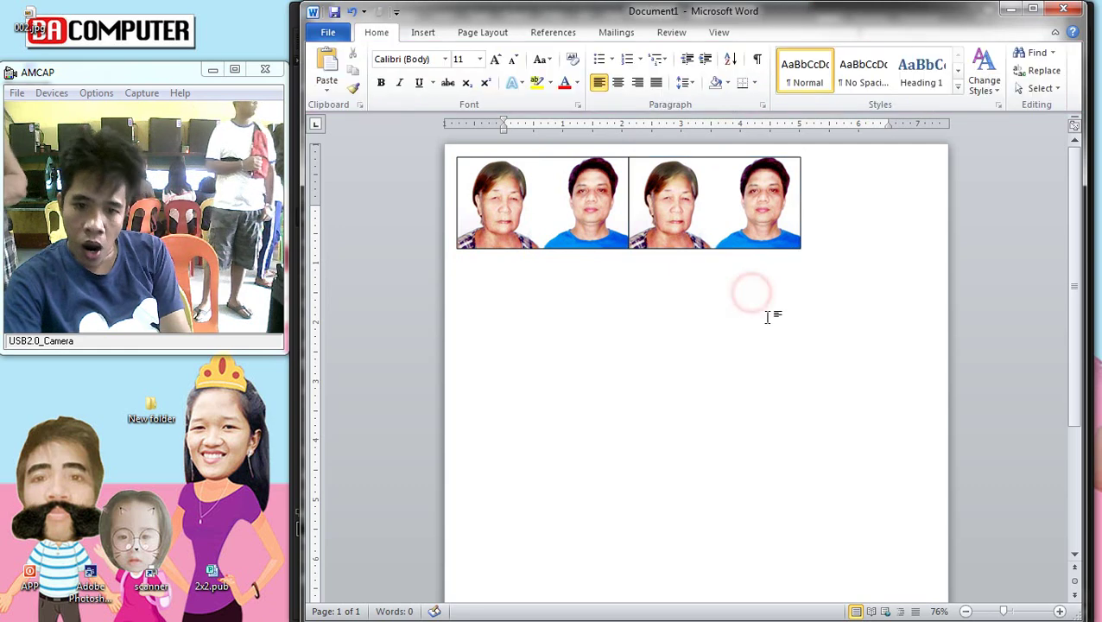
scroll(778, 307, up, 2)
drag(557, 182, 557, 325)
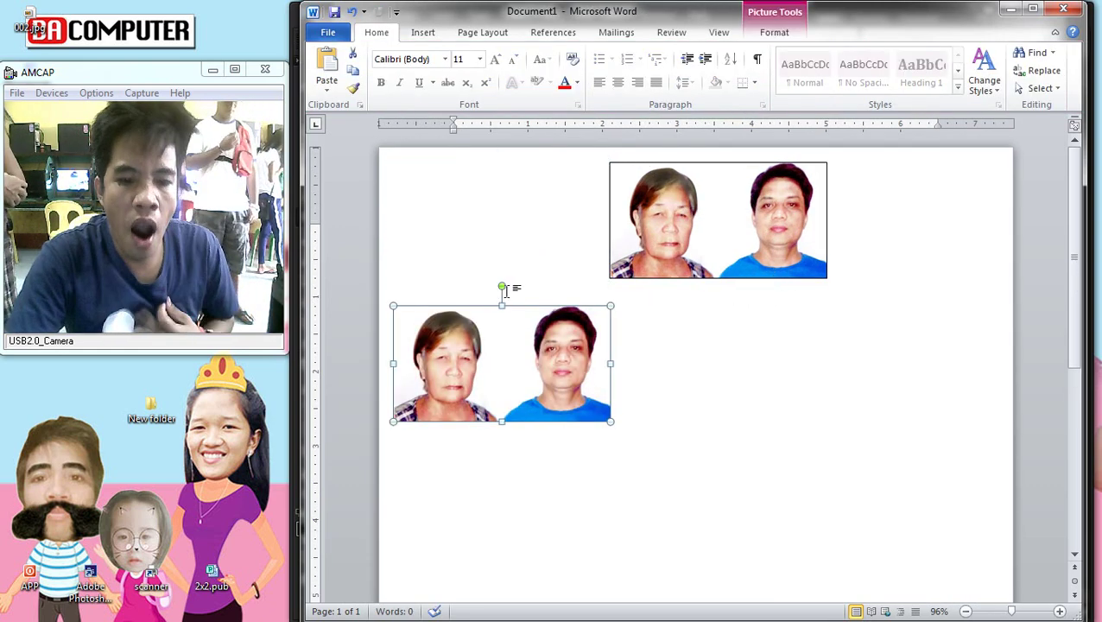
click(702, 373)
Step: Set the page's paper size to A4
click(478, 35)
click(449, 88)
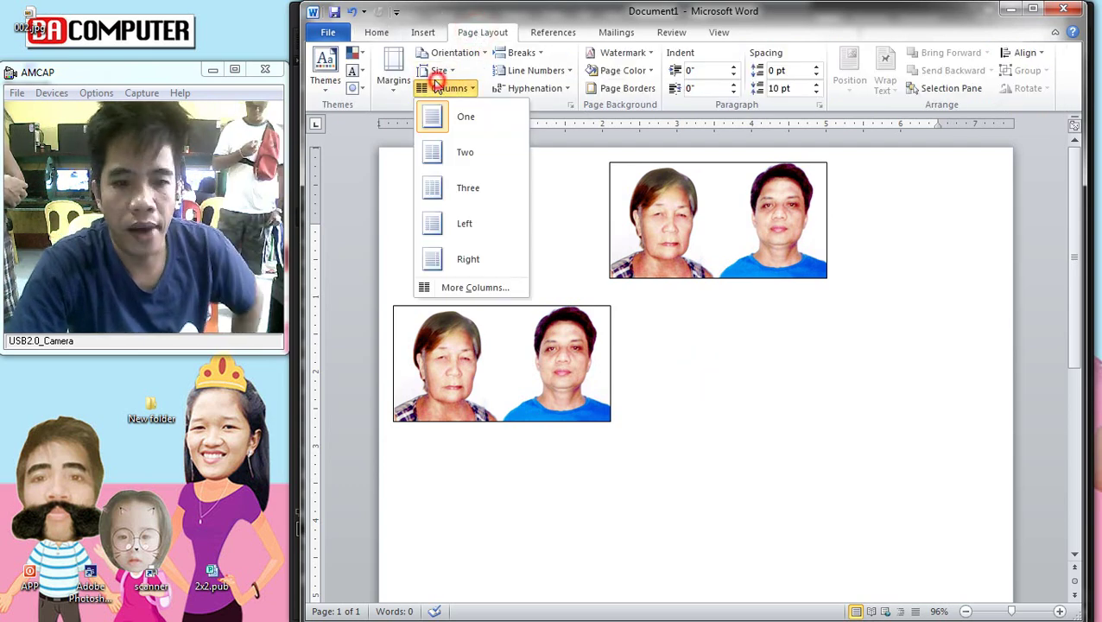
click(438, 70)
click(462, 100)
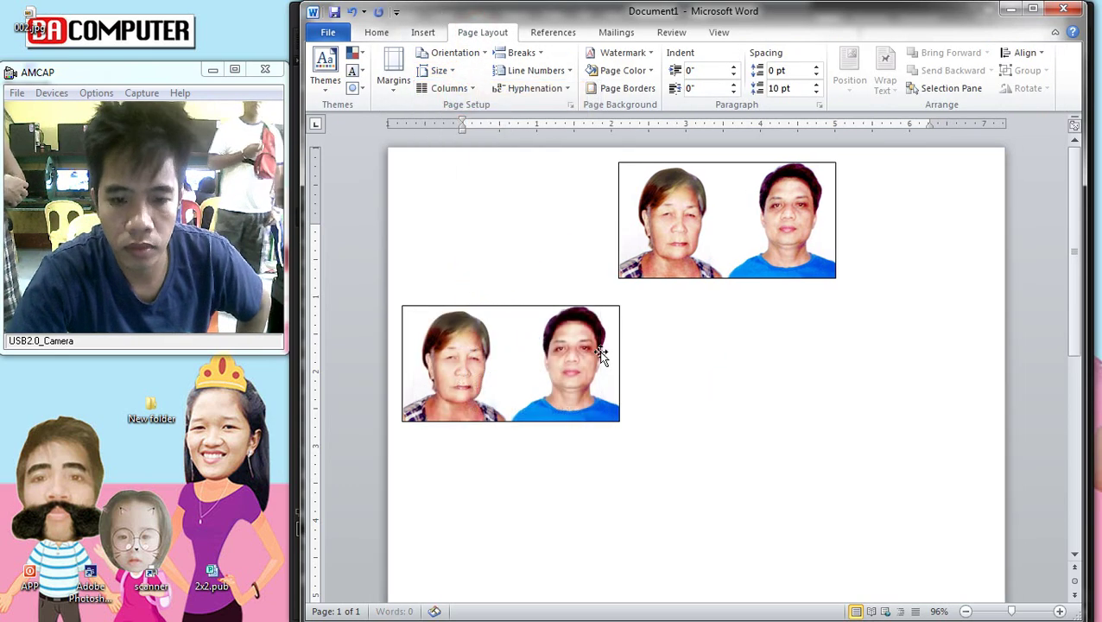
Step: Rotate the lower photo 90 degrees and reposition both photos
click(519, 315)
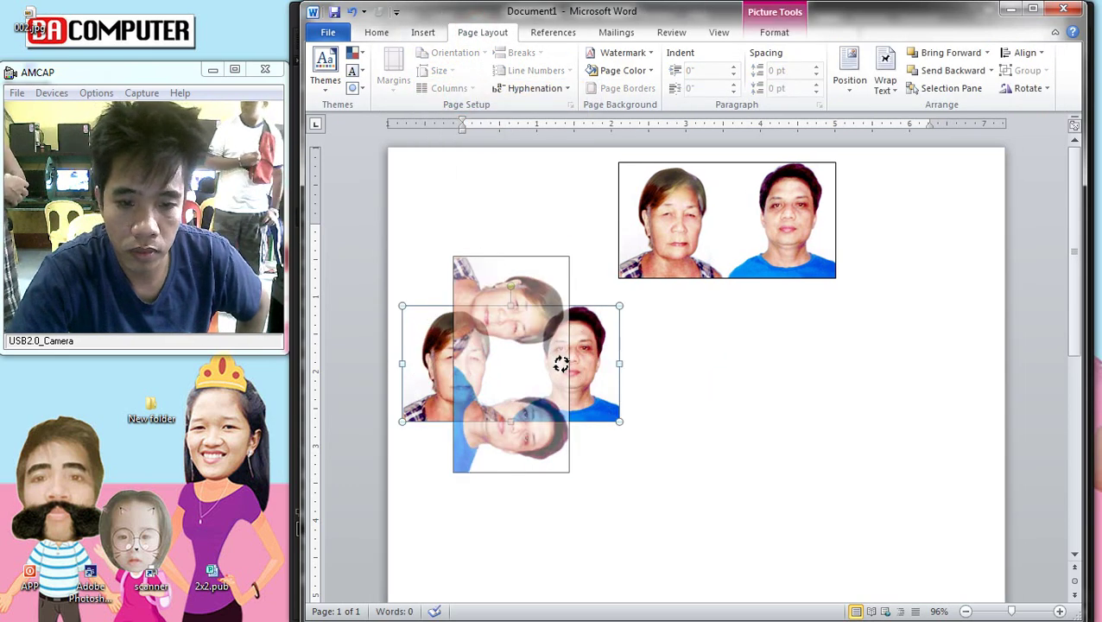
drag(510, 287, 561, 364)
drag(510, 354, 505, 266)
click(697, 237)
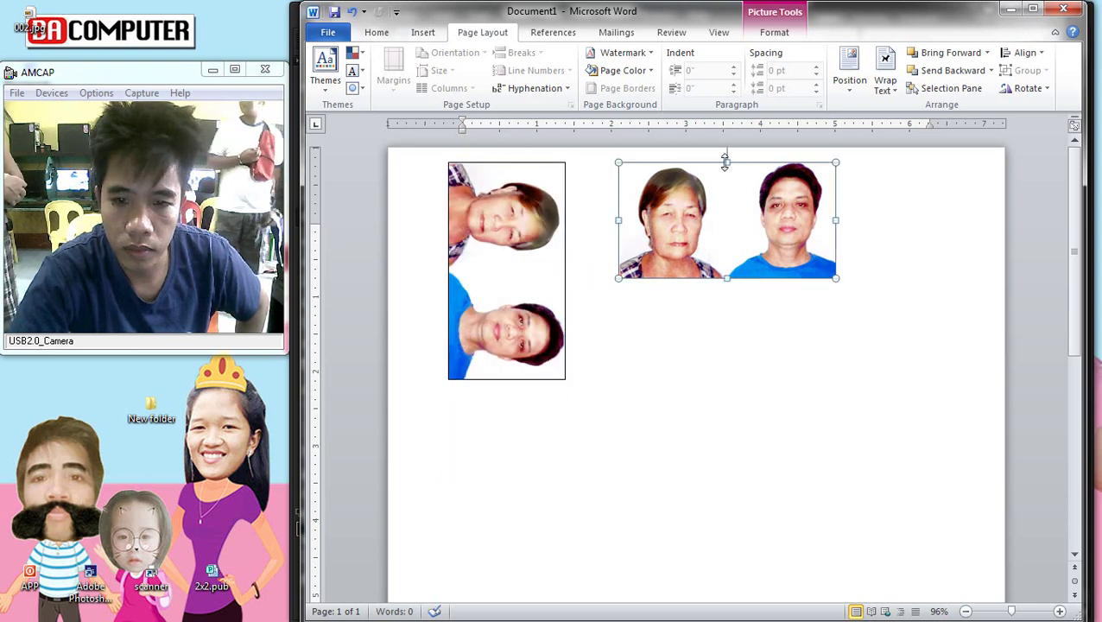
mouse_move(728, 206)
mouse_down()
mouse_move(715, 240)
mouse_move(758, 307)
mouse_move(626, 269)
mouse_up()
Step: Duplicate the rotated photo pair to the right and align the fourth picture
shift+click(511, 319)
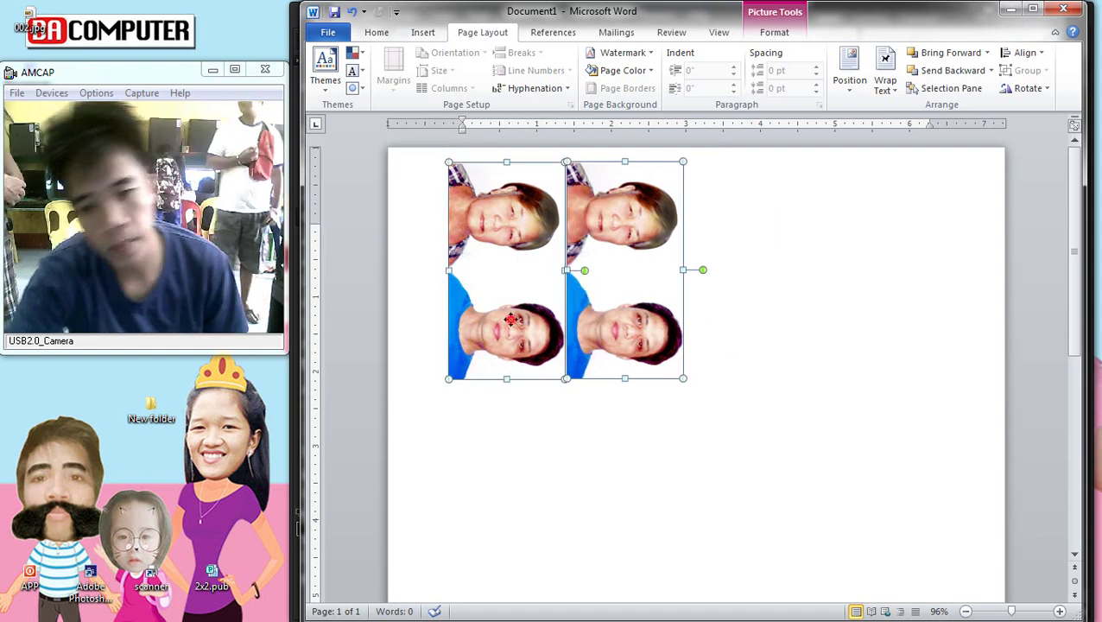
mouse_move(511, 319)
mouse_down()
mouse_move(778, 325)
mouse_move(745, 318)
mouse_up()
click(940, 418)
click(682, 309)
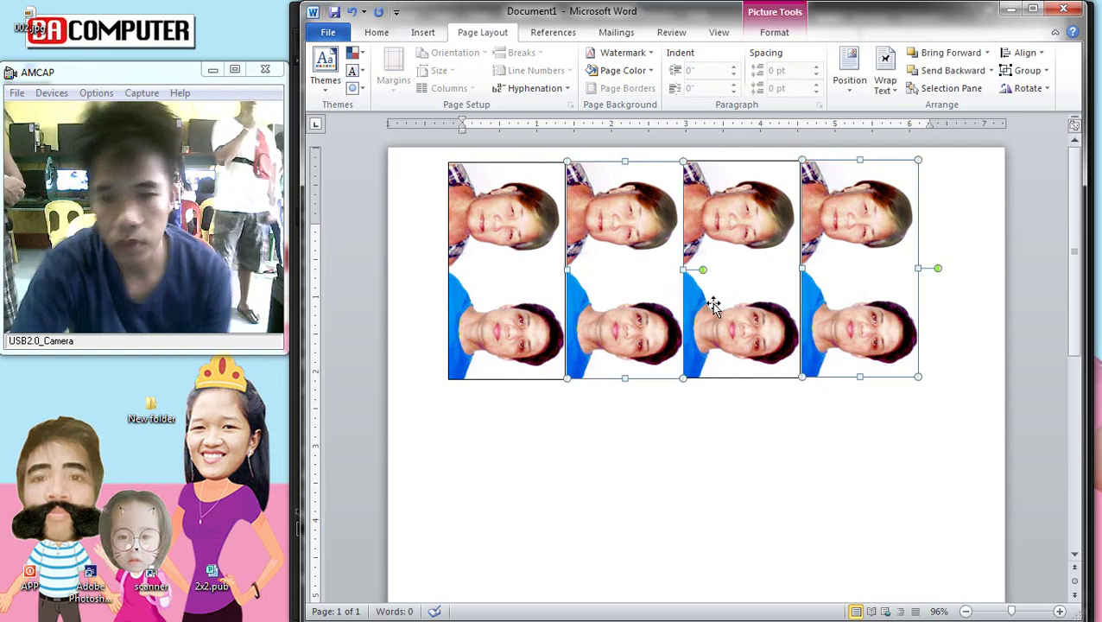
click(946, 462)
click(769, 319)
shift+click(894, 349)
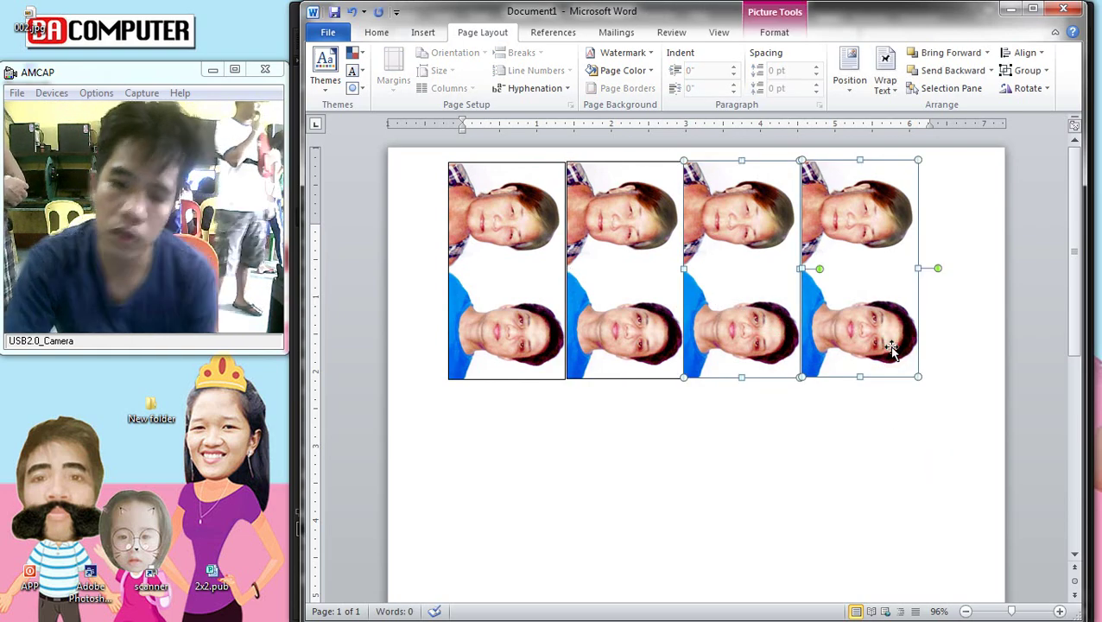
click(915, 450)
click(742, 310)
click(838, 304)
mouse_move(839, 305)
mouse_down()
mouse_move(842, 315)
mouse_move(817, 322)
mouse_up()
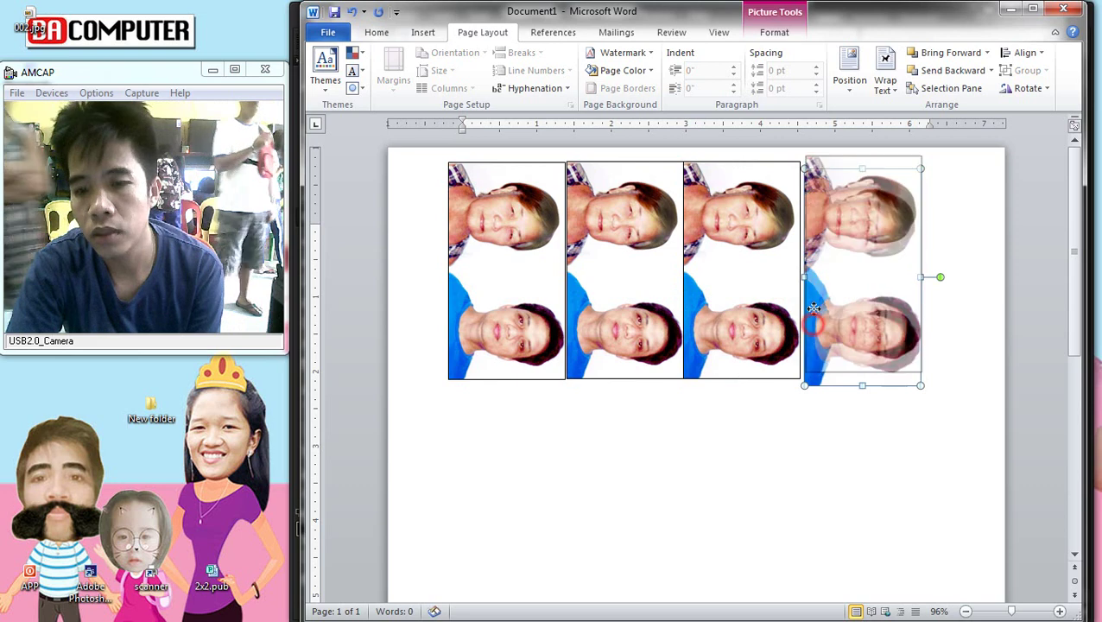
Step: Check the four-picture row by selecting and deselecting pictures, leaving them unselected
click(880, 433)
click(864, 370)
click(866, 468)
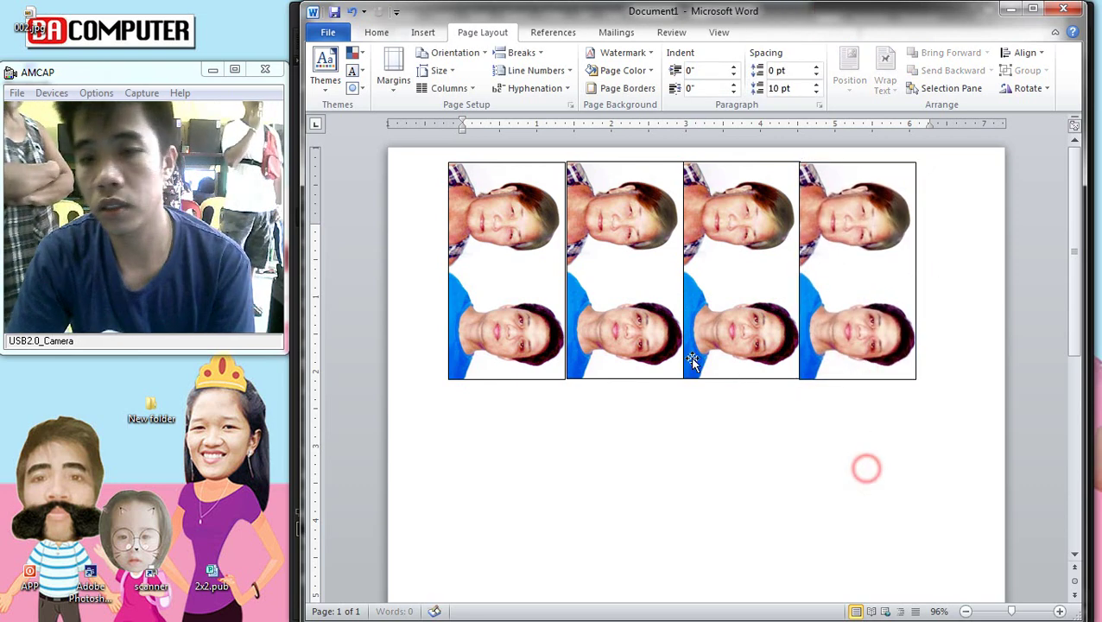
click(889, 337)
click(504, 299)
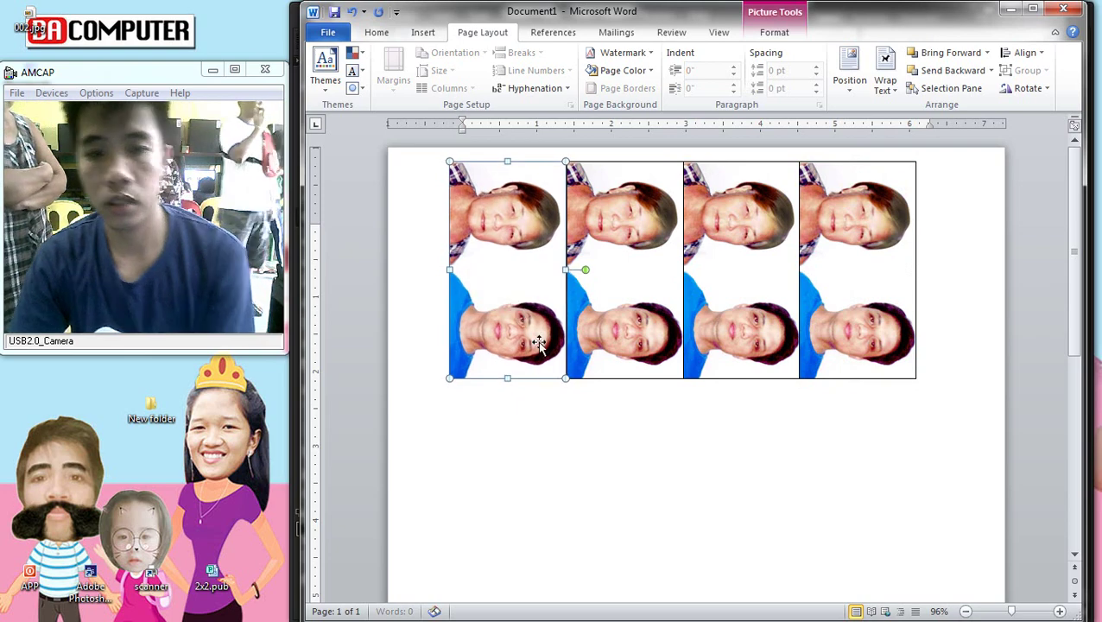
click(651, 449)
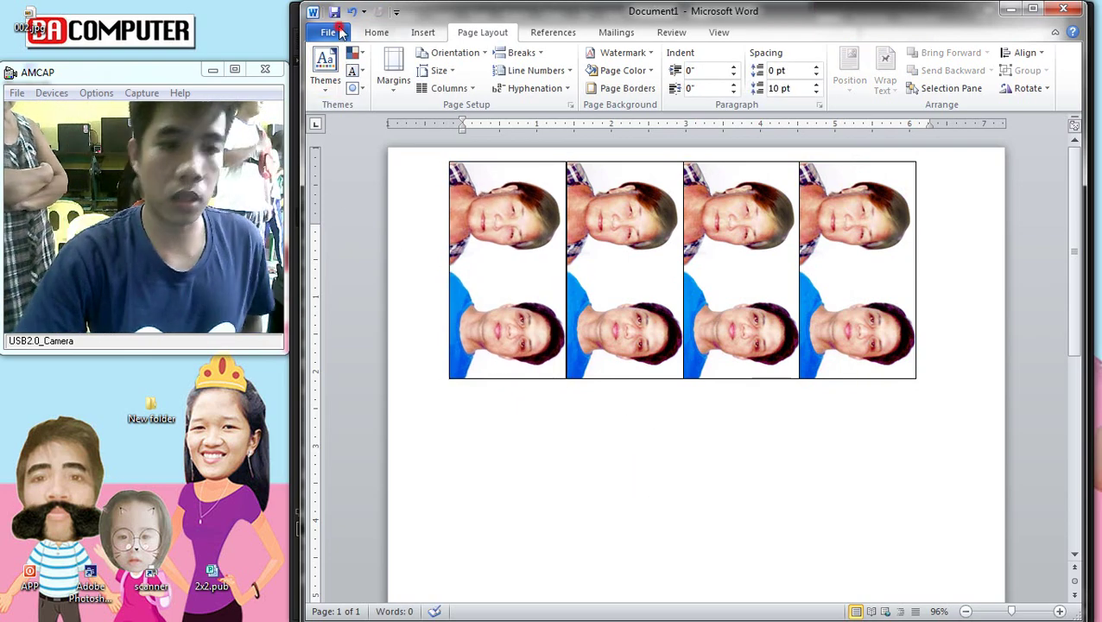
click(328, 32)
Step: Save the document as 2x2.docx in Local Disk (C:) > Users
click(347, 86)
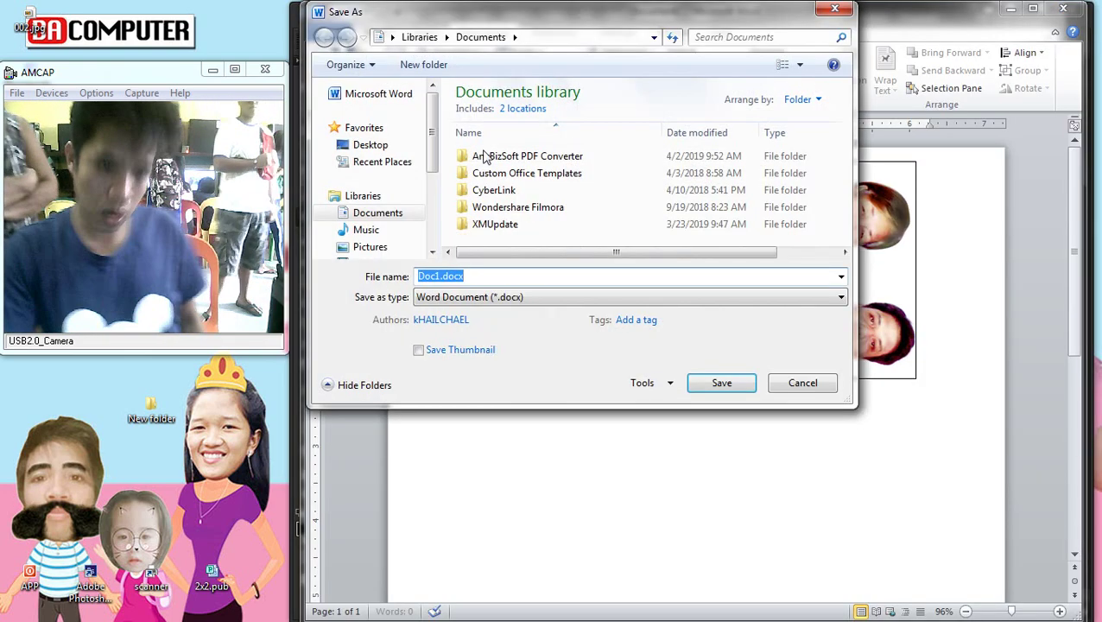
scroll(430, 130, down, 3)
click(402, 190)
double_click(482, 210)
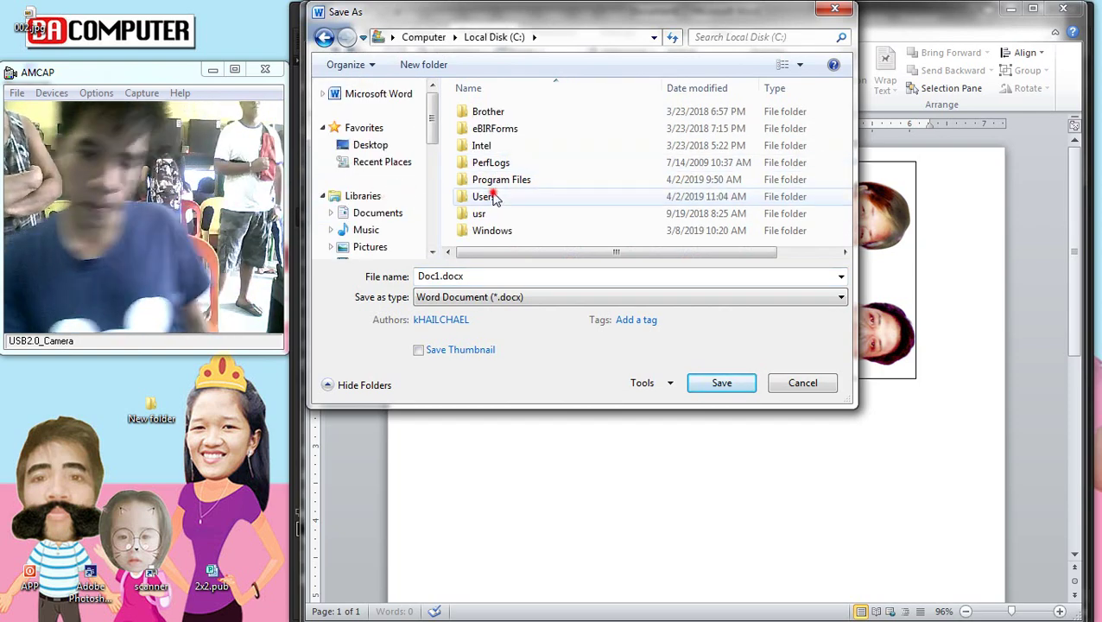
double_click(527, 277)
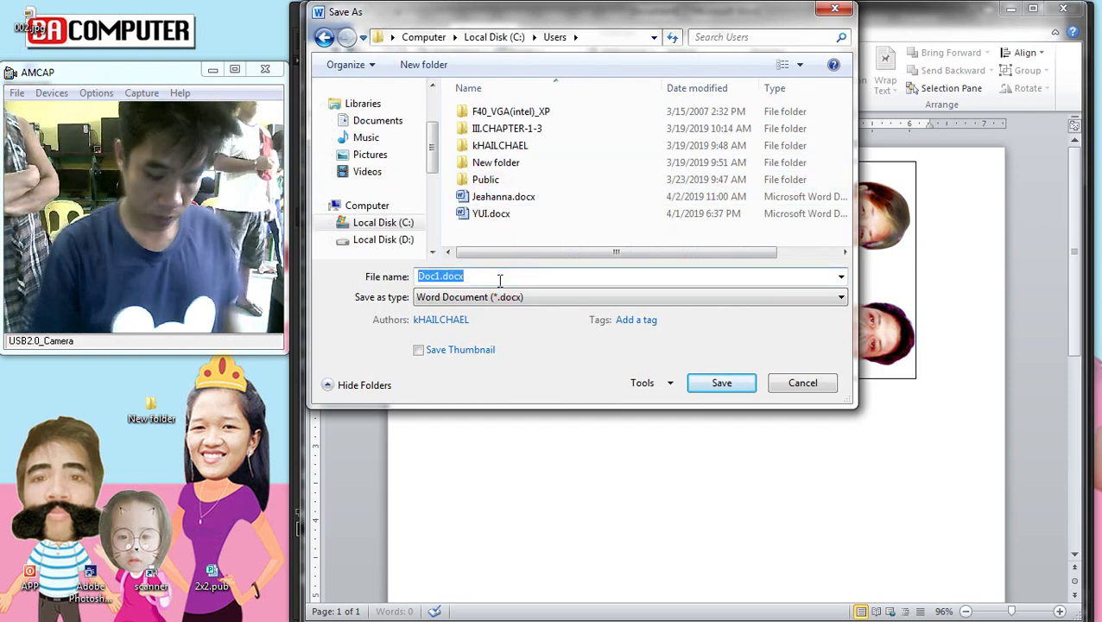
text(2x2)
key(Return)
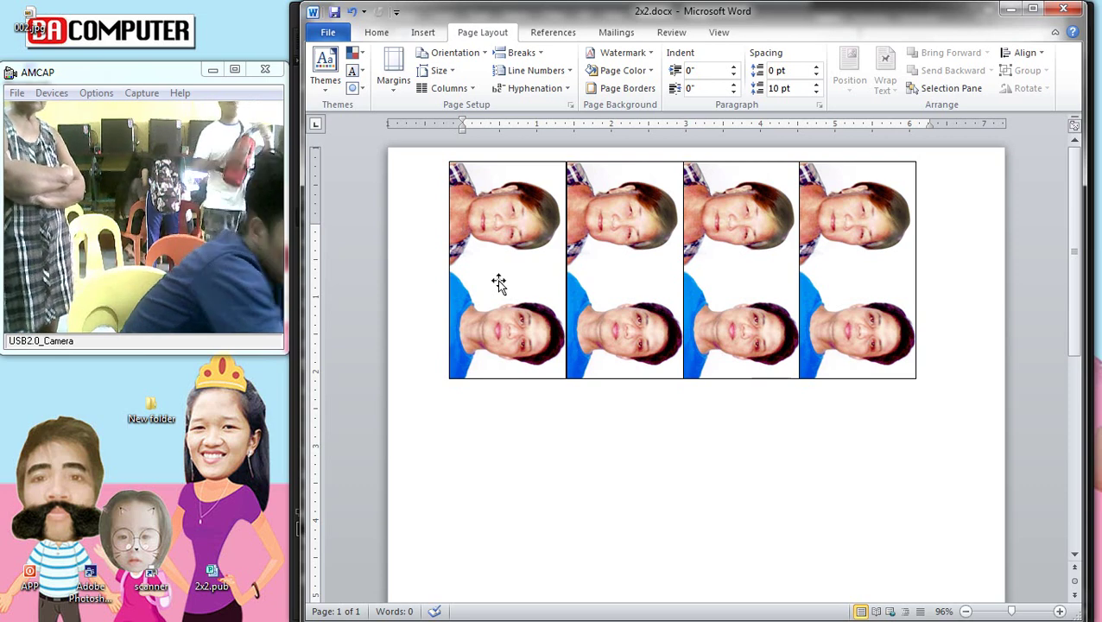
Step: Re-save over 2x2.docx and add a blank line above the photos
click(328, 32)
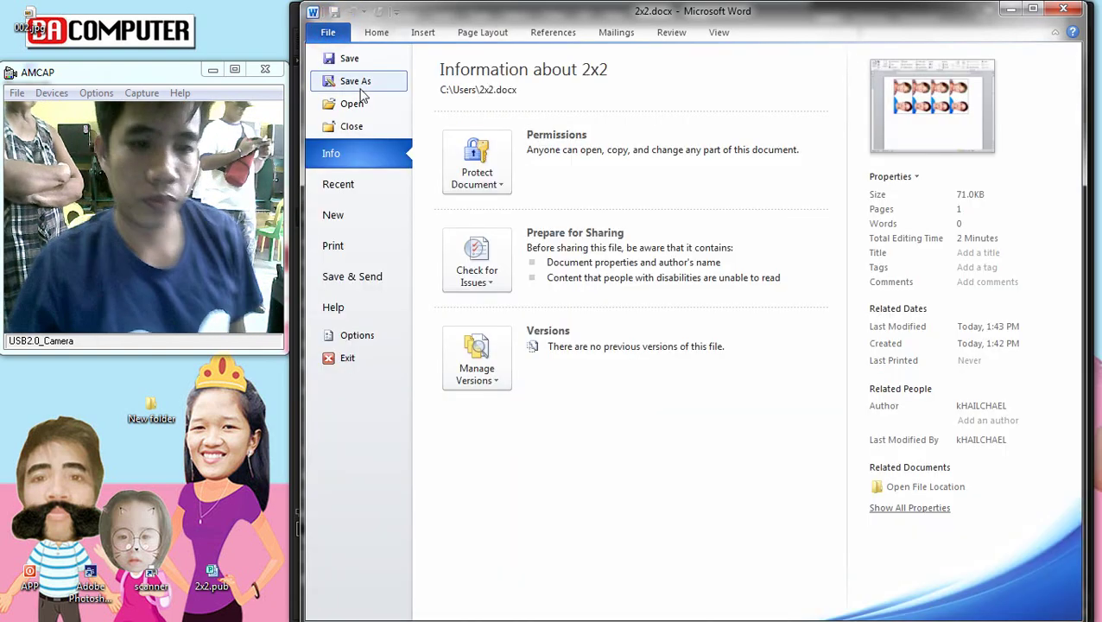
click(359, 83)
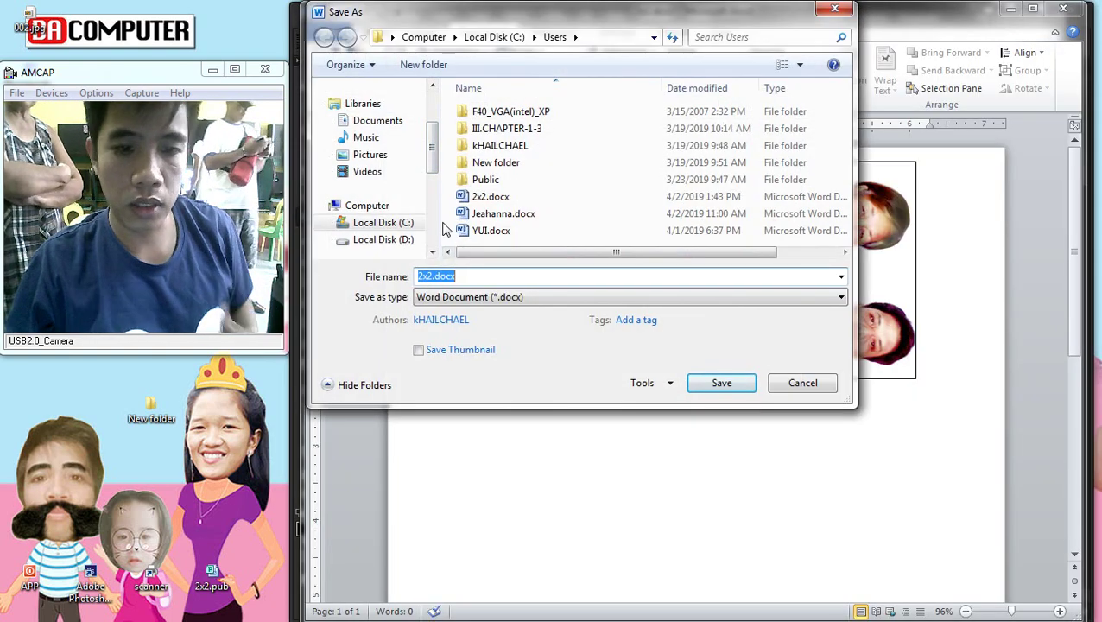
key(Return)
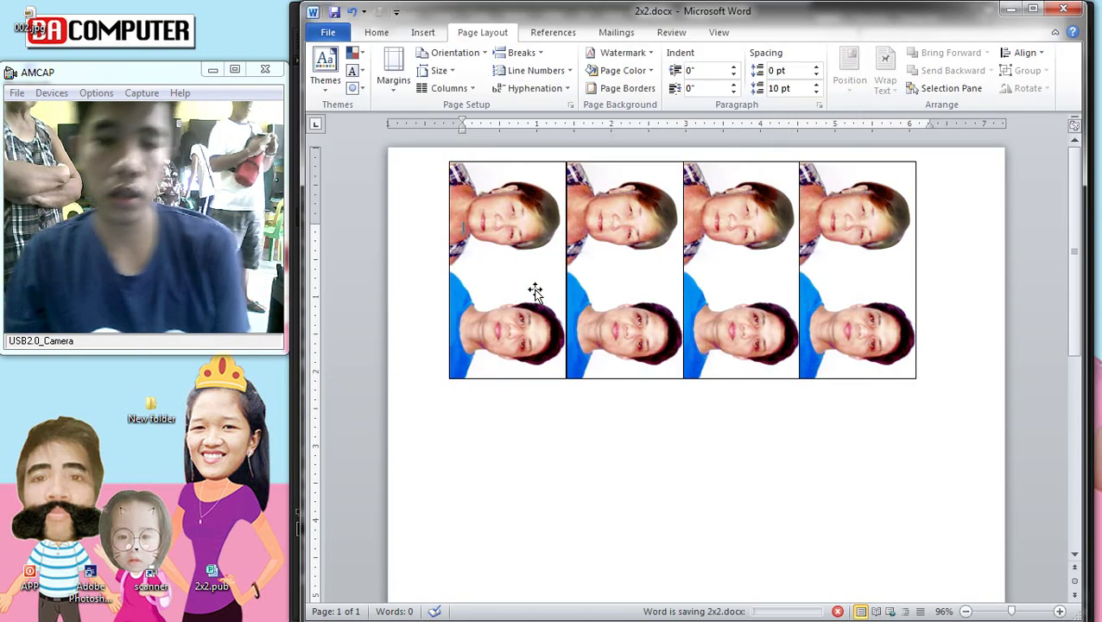
key(Return)
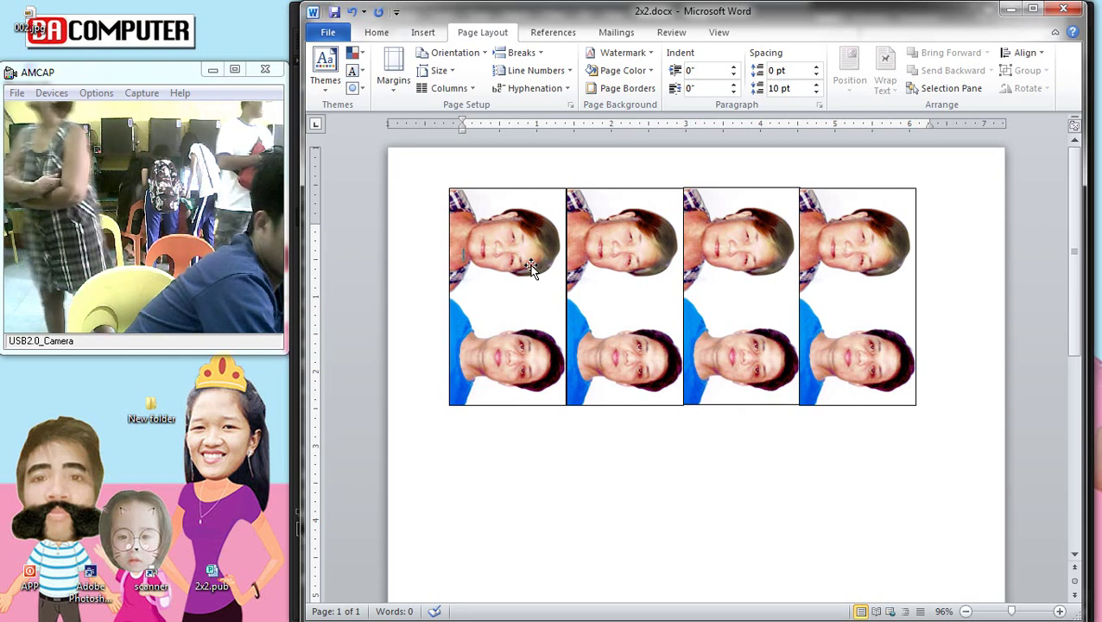
Step: Save a copy of the document named 111
click(328, 32)
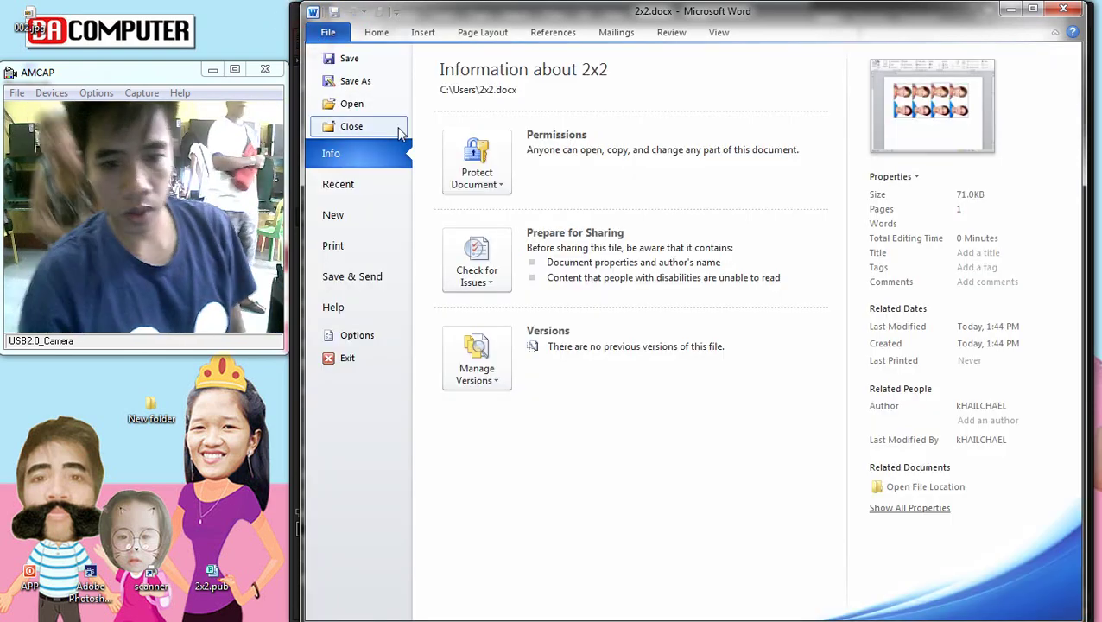
click(348, 78)
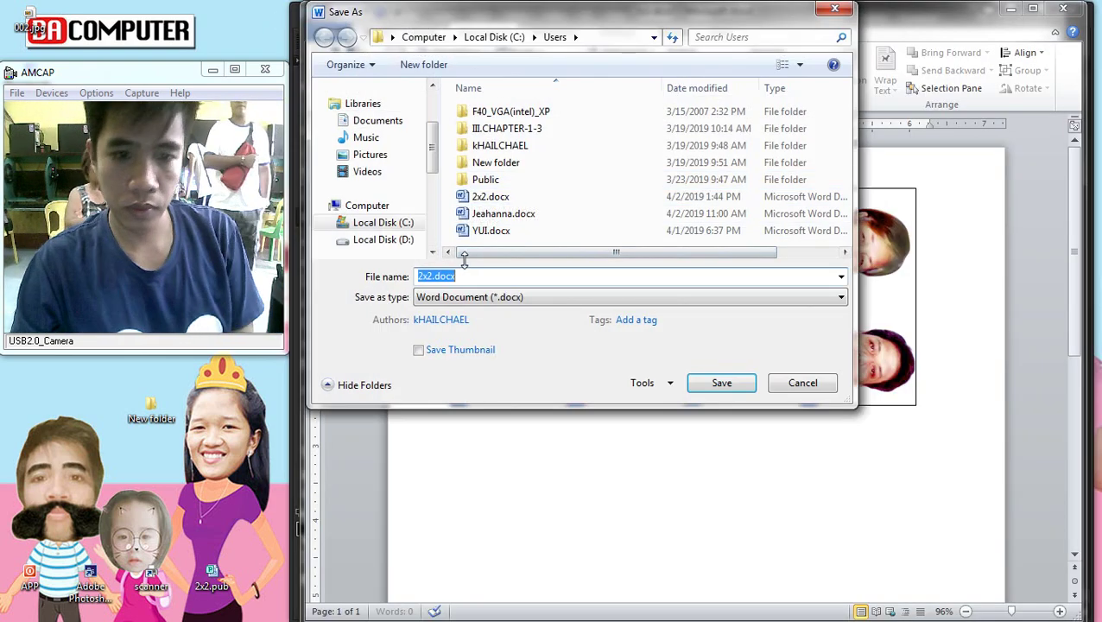
click(457, 276)
double_click(458, 275)
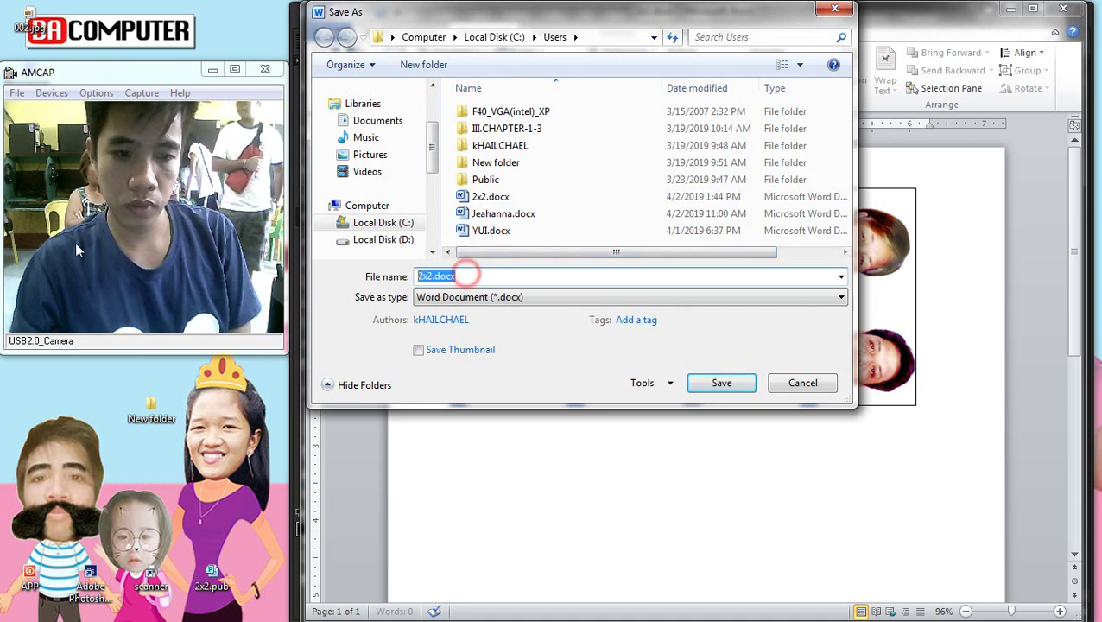
text(111)
key(Return)
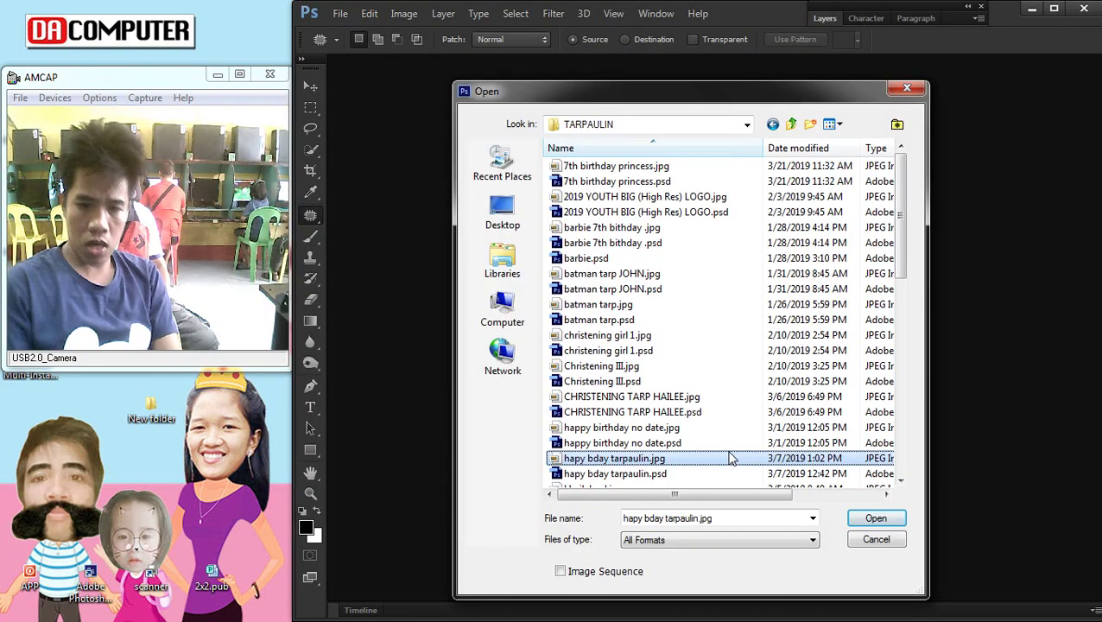
Step: Sort the TARPAULIN folder by date modified and open pony.psd
right_click(719, 267)
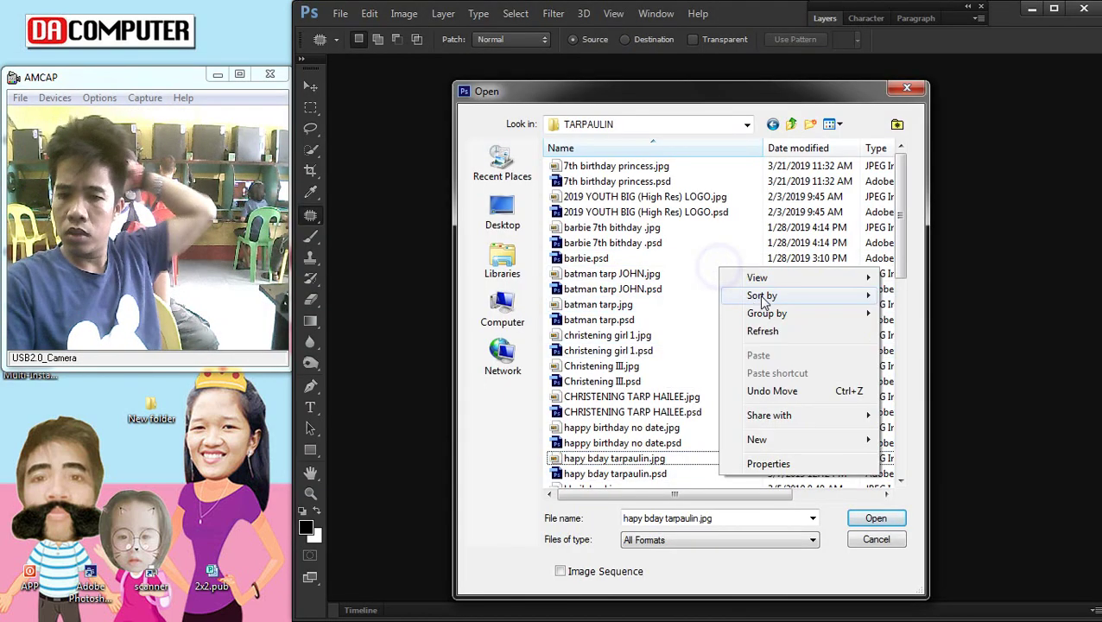
mouse_move(762, 295)
click(926, 314)
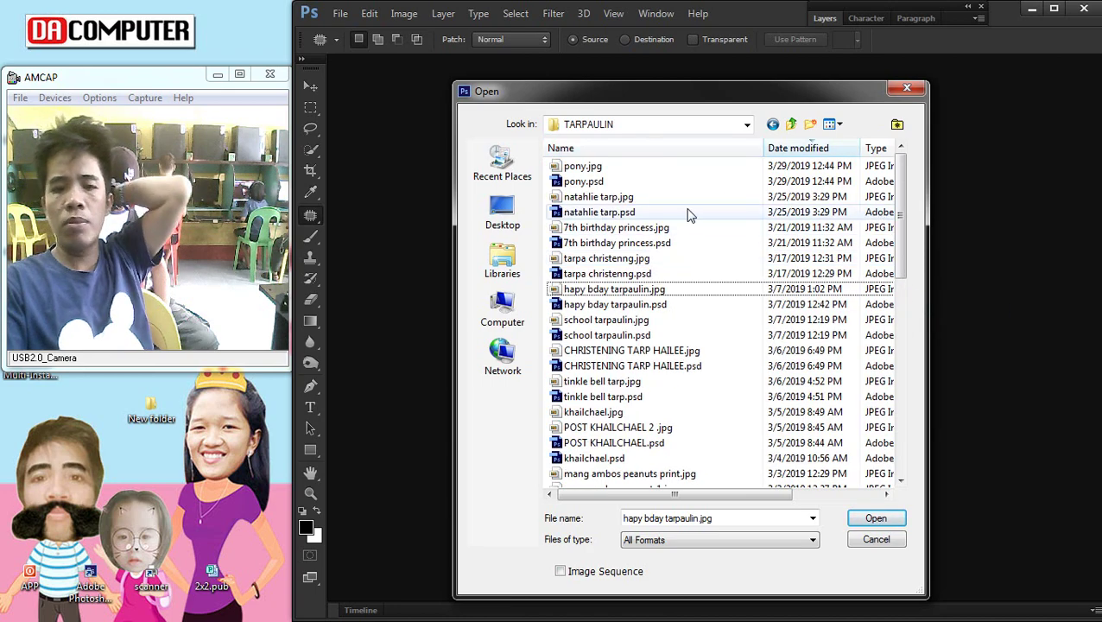
click(597, 197)
double_click(586, 181)
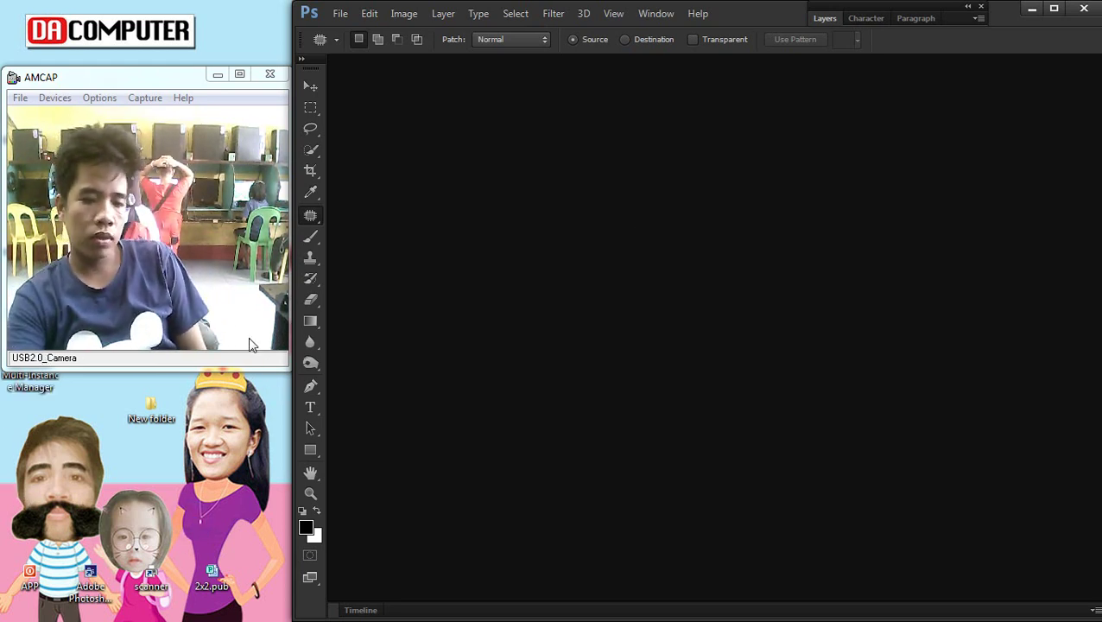
right_click(192, 269)
Step: Move the top film strip to the right with the Move tool
click(226, 316)
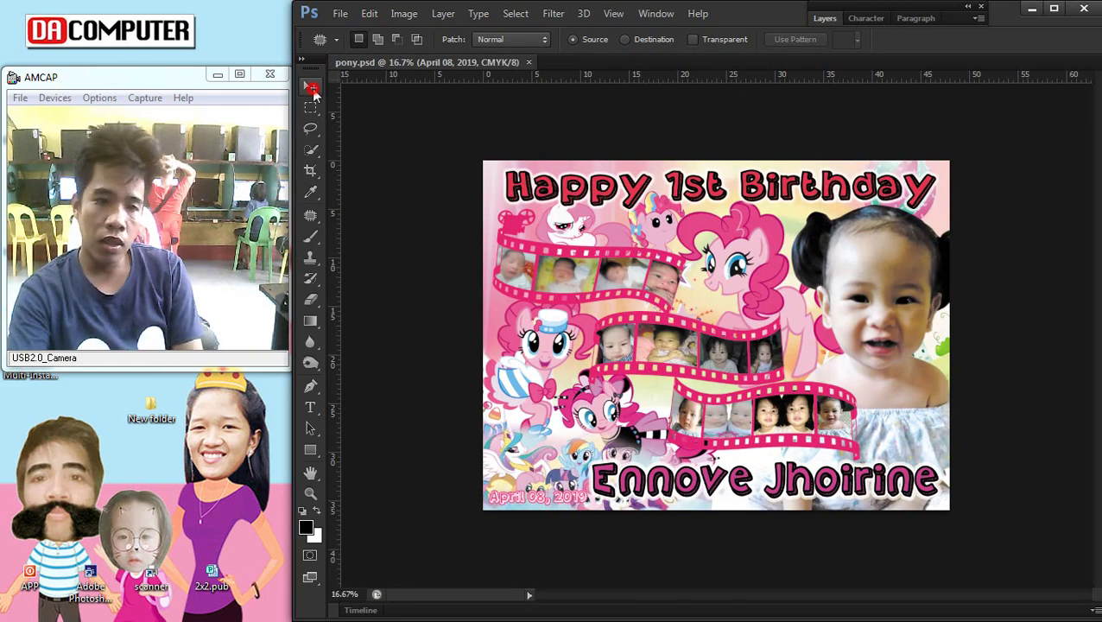
click(310, 87)
scroll(747, 251, down, 1)
scroll(748, 251, up, 2)
scroll(748, 251, down, 1)
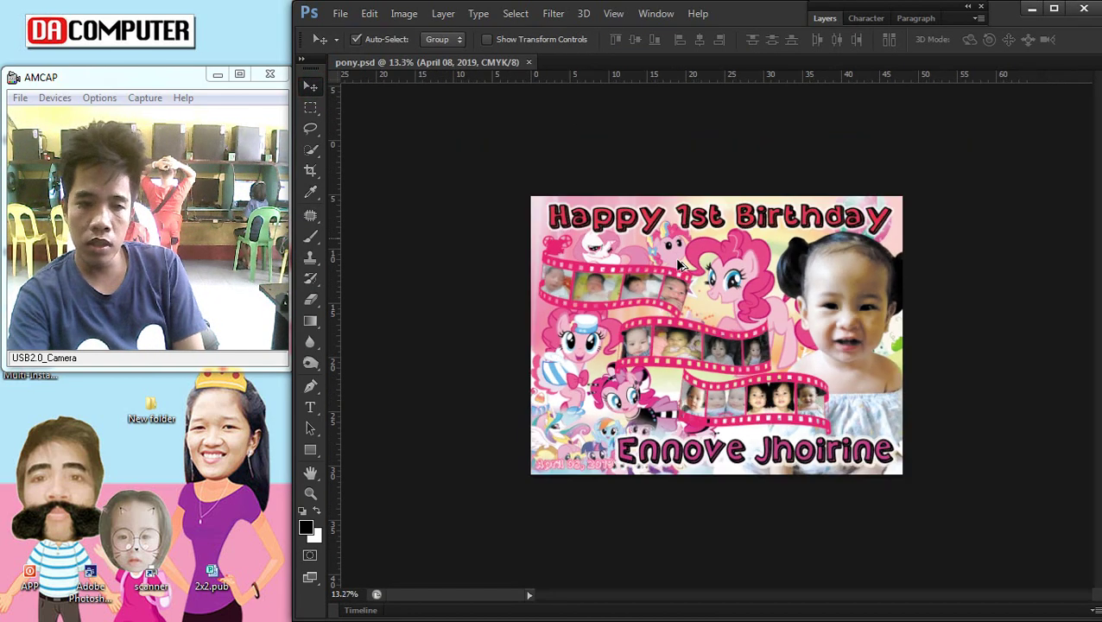
scroll(587, 226, up, 2)
click(313, 106)
scroll(484, 285, up, 1)
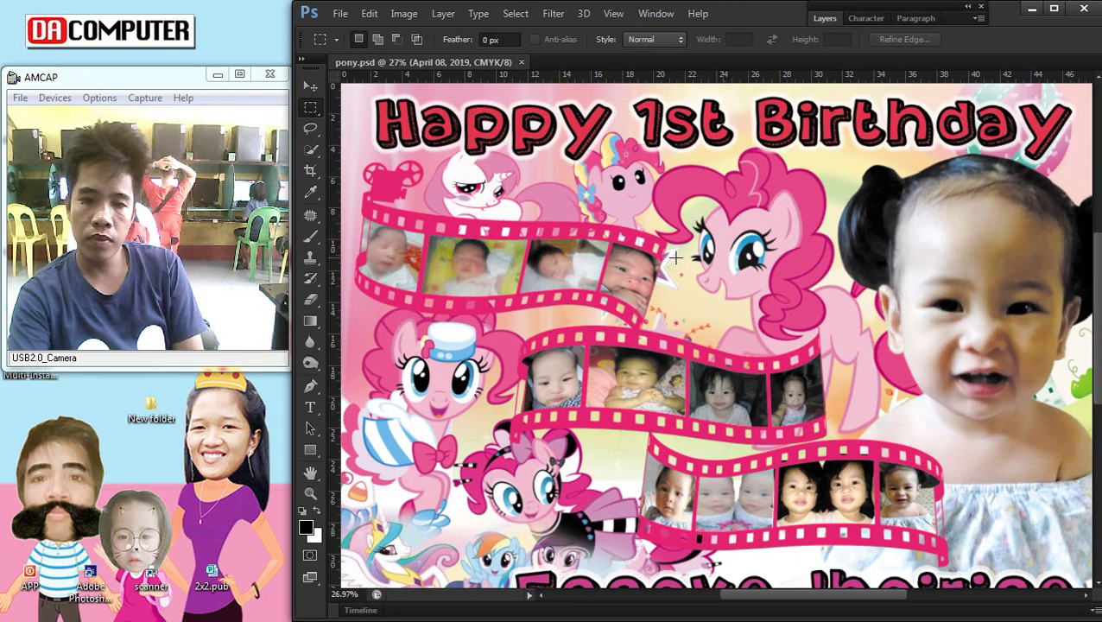
right_click(475, 280)
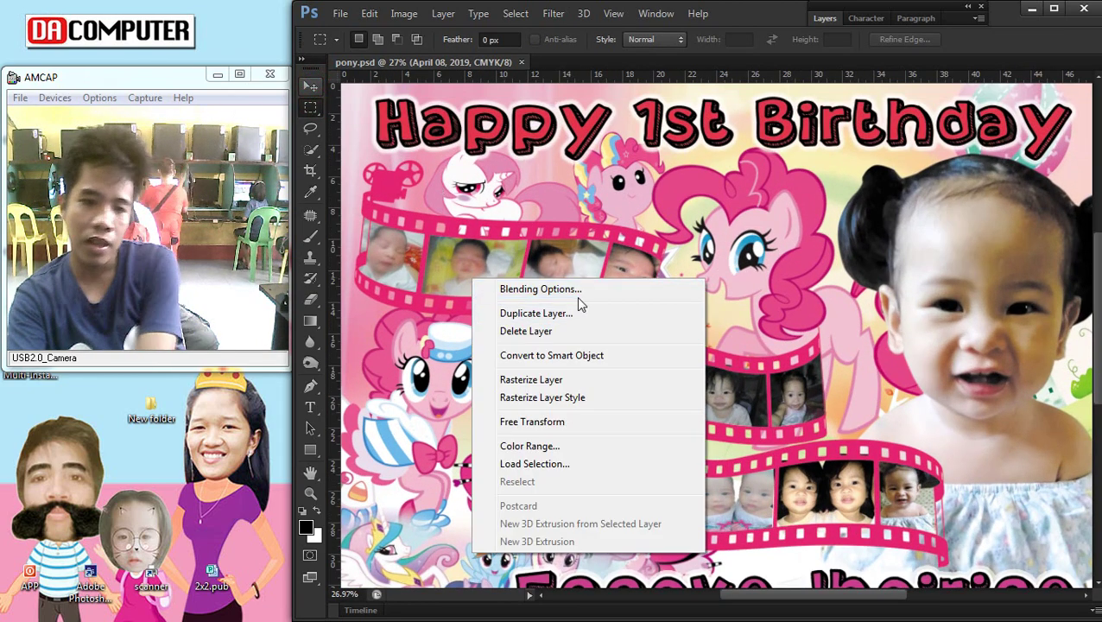
click(310, 86)
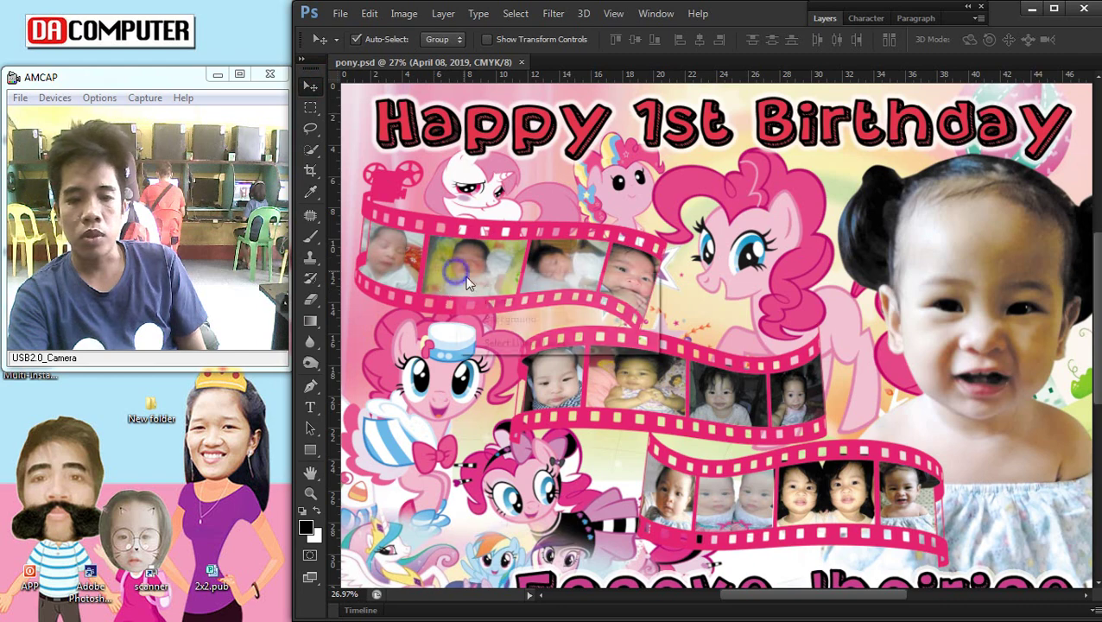
drag(467, 291, 637, 287)
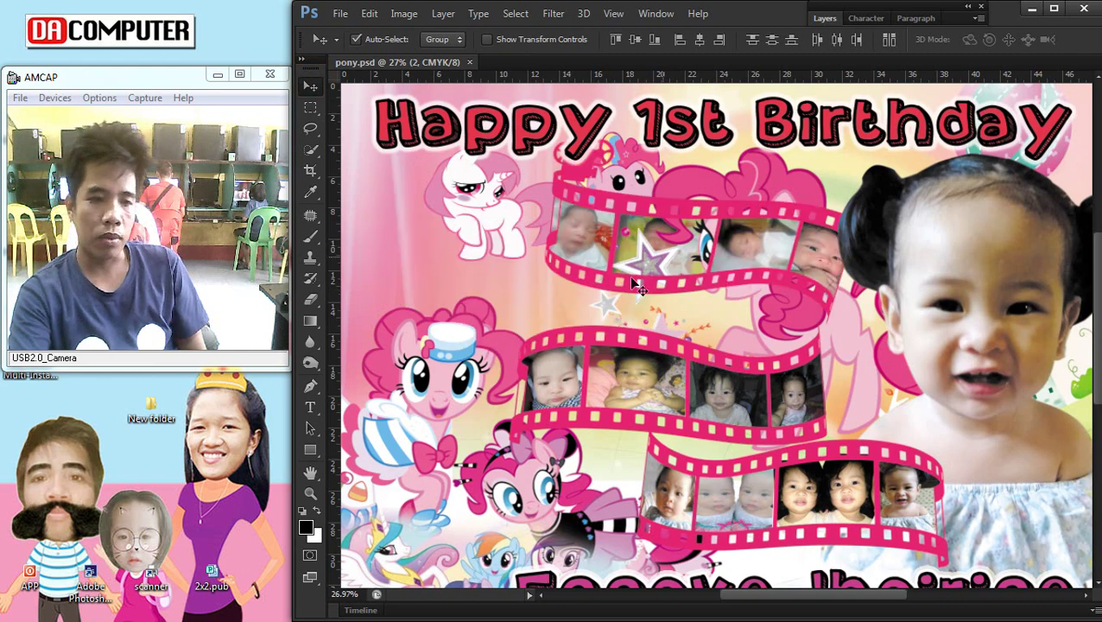
Step: Delete both Pinkie Pie pony layers and fit the canvas on screen
right_click(433, 343)
click(444, 347)
key(Delete)
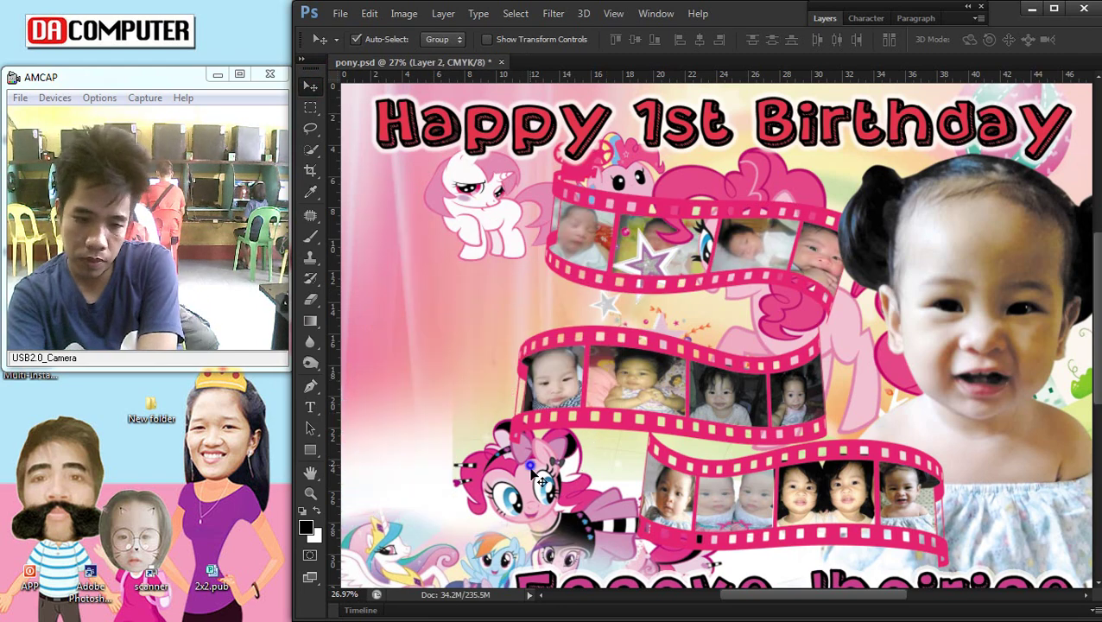
click(587, 442)
key(Delete)
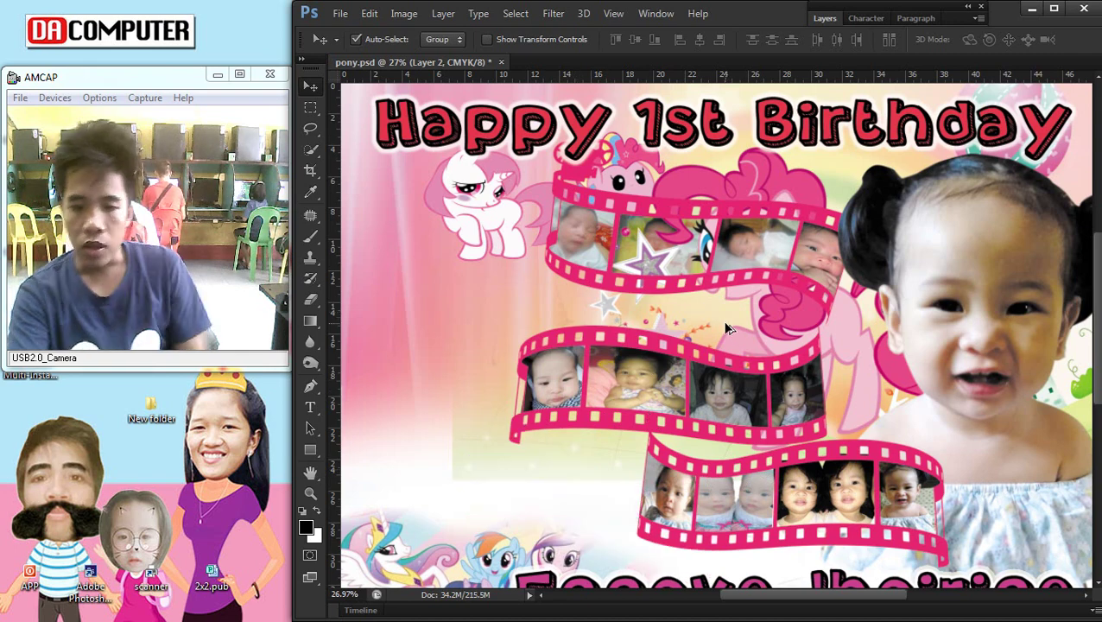
key(ctrl+minus)
key(ctrl+0)
Step: Move the newborn-photo film strip to the lower left of the layout
right_click(706, 218)
click(721, 216)
mouse_move(721, 221)
mouse_down()
mouse_move(581, 290)
mouse_move(543, 462)
mouse_up()
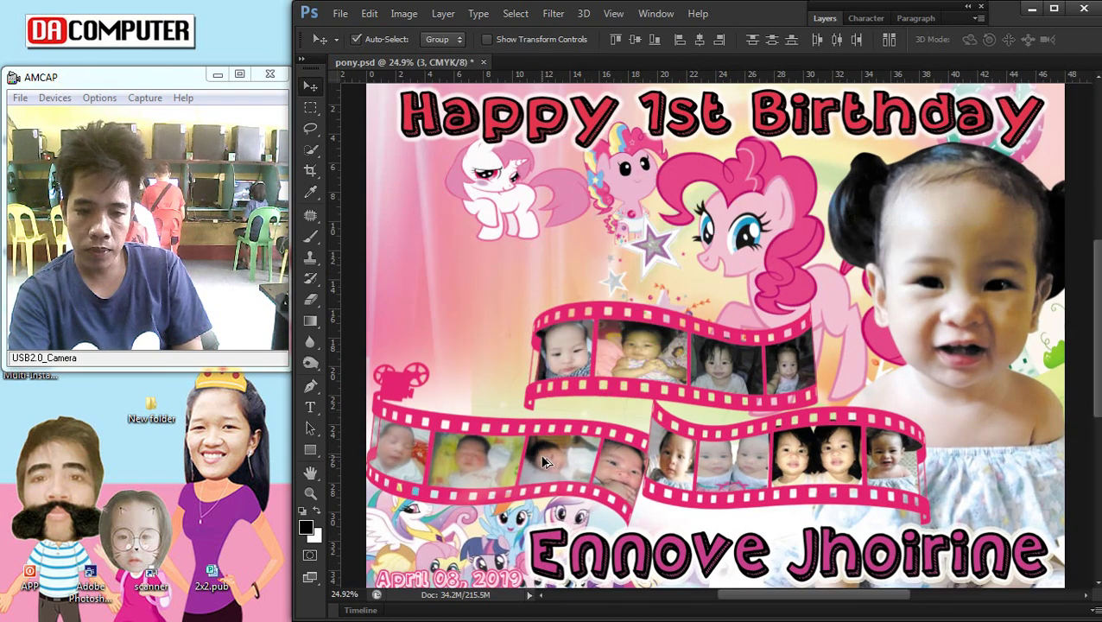
scroll(543, 462, up, 2)
scroll(544, 462, up, 1)
scroll(614, 348, down, 4)
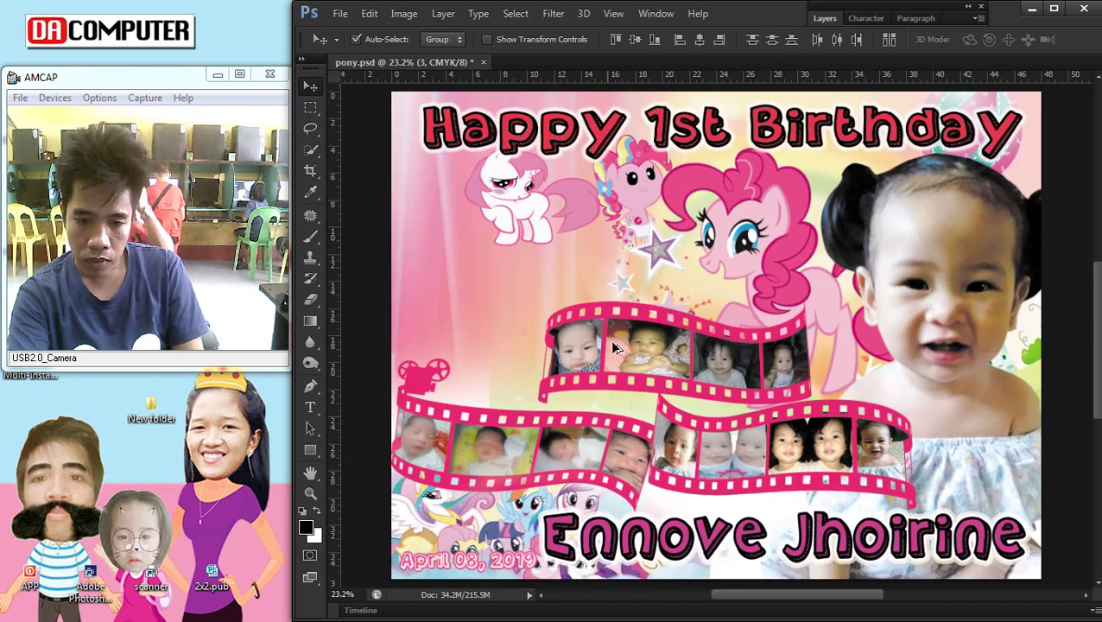
scroll(613, 347, down, 1)
Step: Delete the white pony layer and the Pinkie Pie artwork layer
right_click(537, 198)
click(630, 214)
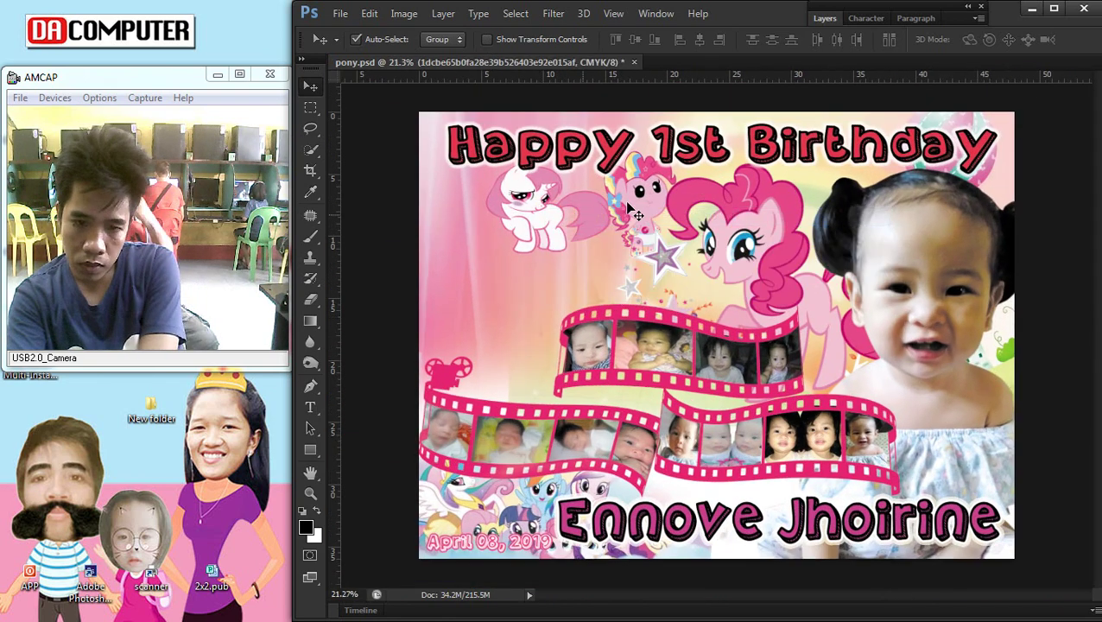
key(Delete)
right_click(745, 215)
click(777, 218)
key(Delete)
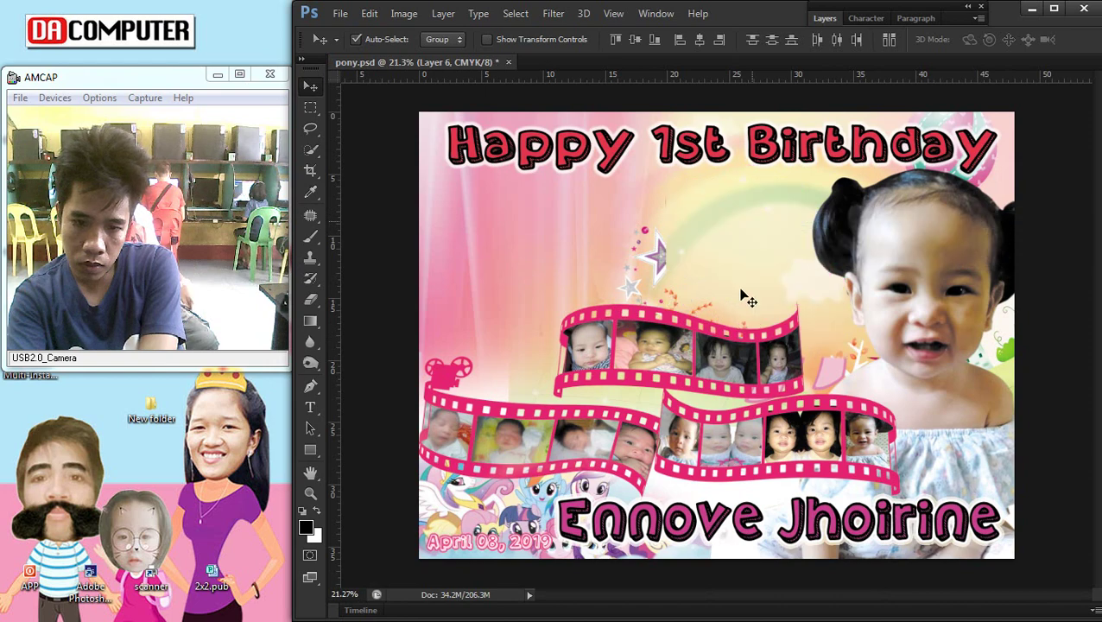
Step: Select the name text layer and nudge it slightly down and left
right_click(615, 512)
click(656, 529)
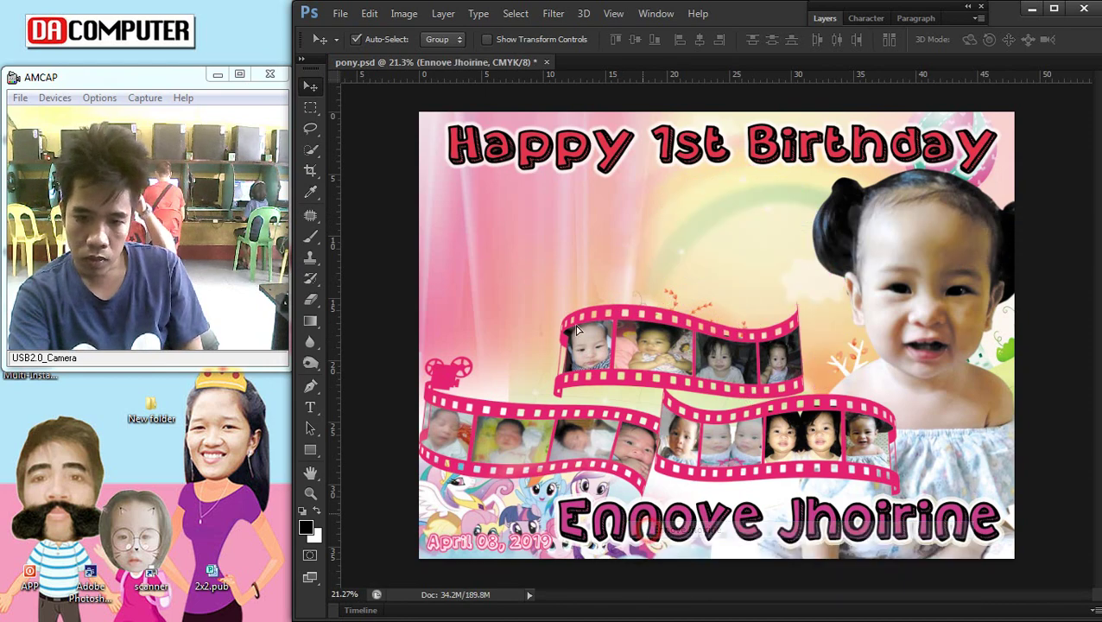
mouse_move(653, 529)
mouse_down()
mouse_move(554, 244)
mouse_move(627, 539)
mouse_up()
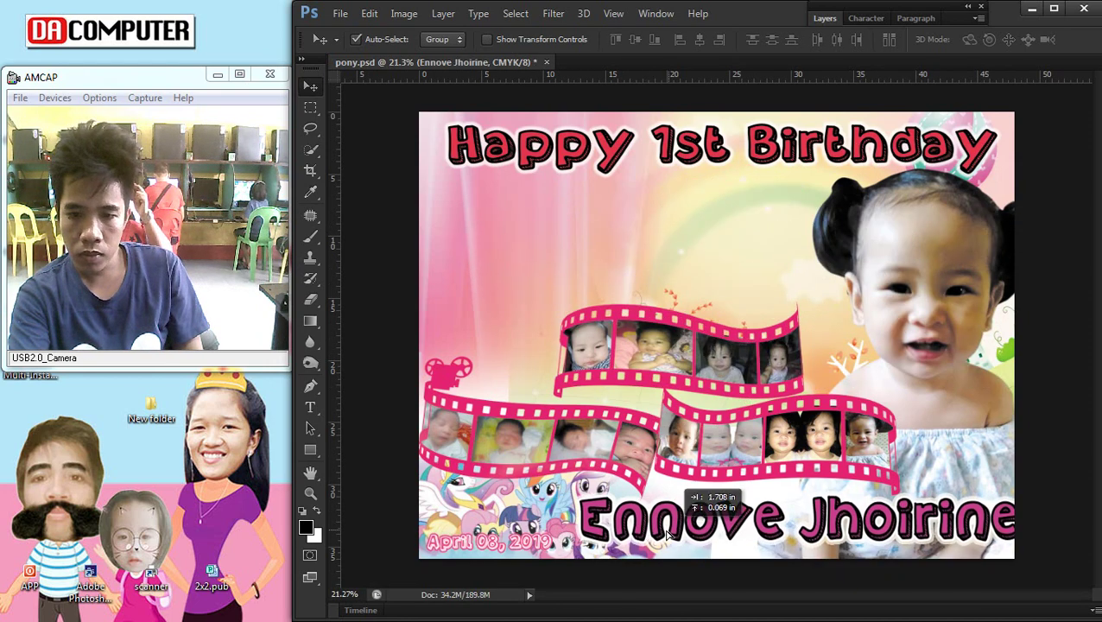
Step: Select the baby photo layer and nudge it down slightly
right_click(904, 252)
click(920, 261)
right_click(926, 262)
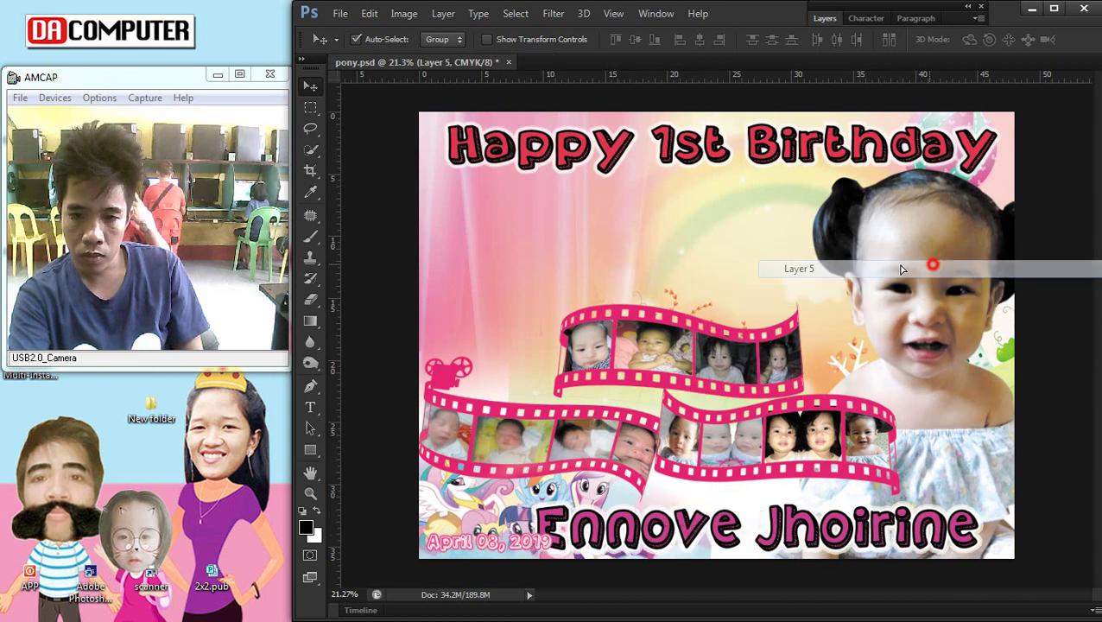
click(928, 264)
mouse_move(926, 262)
mouse_down()
mouse_move(820, 269)
mouse_move(924, 279)
mouse_up()
scroll(894, 315, down, 2)
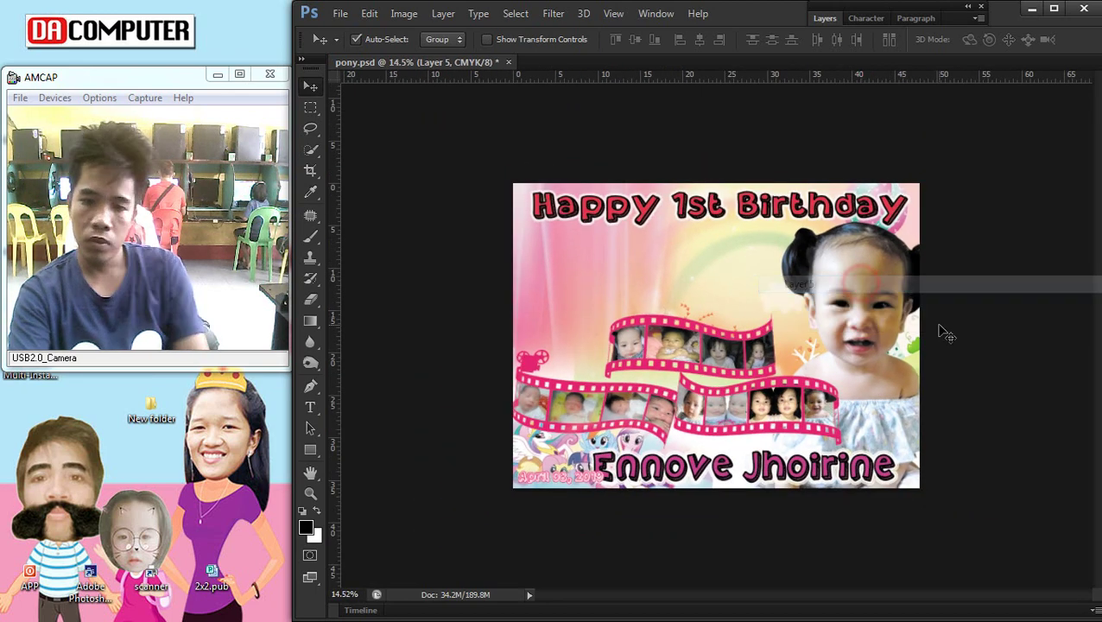
Step: Flip the baby photo horizontally and position it near the left edge
key(ctrl+t)
drag(822, 404, 569, 381)
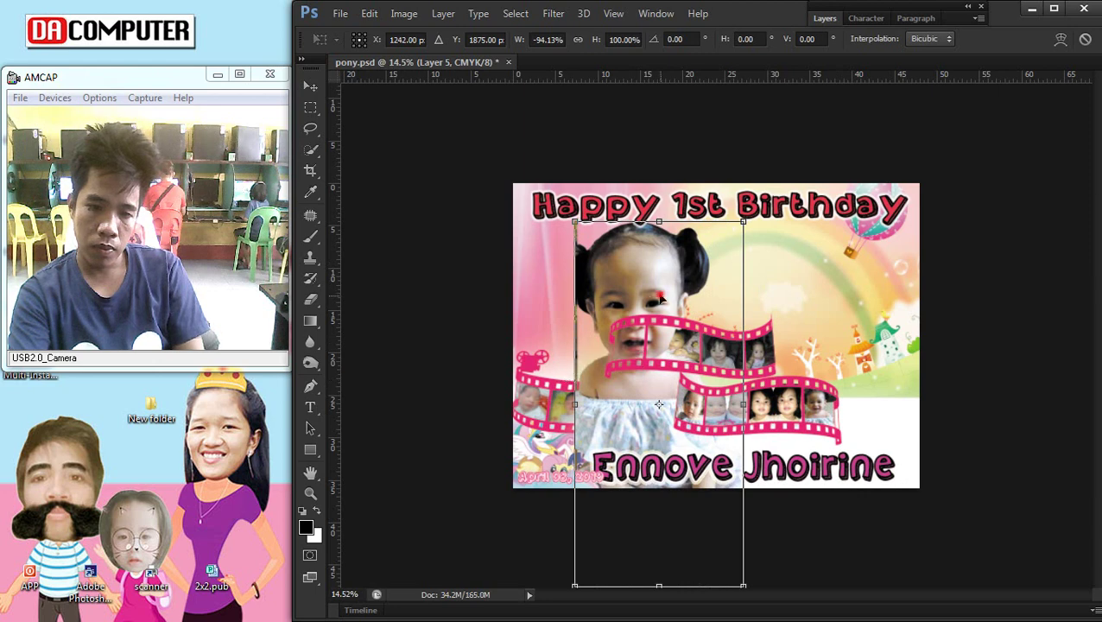
drag(659, 298, 591, 300)
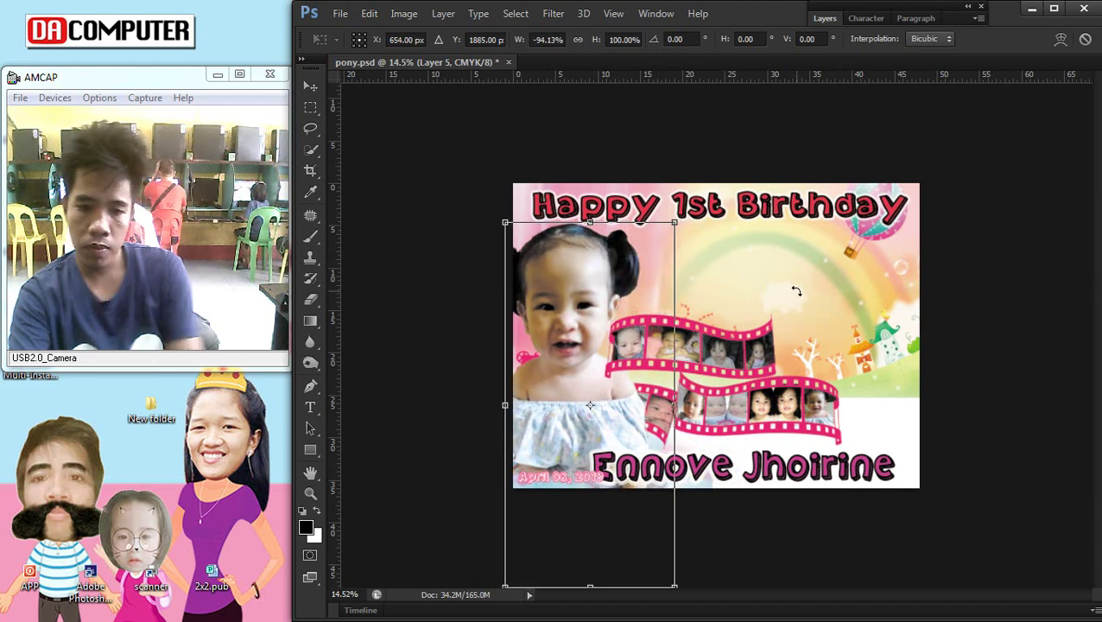
key(Return)
drag(534, 301, 604, 298)
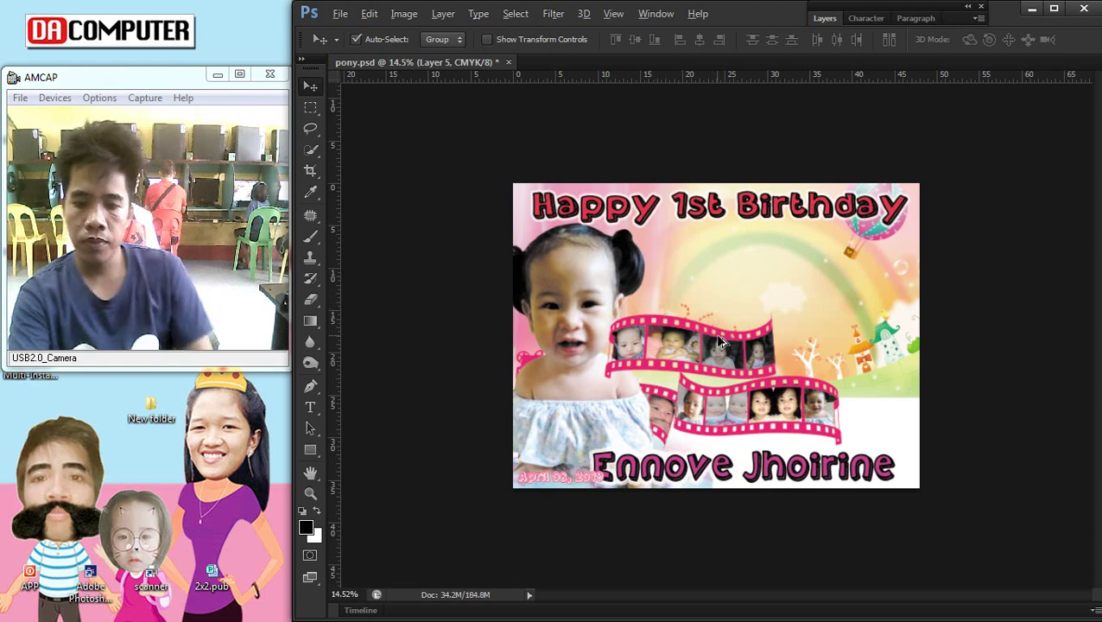
scroll(721, 341, down, 1)
drag(605, 400, 603, 391)
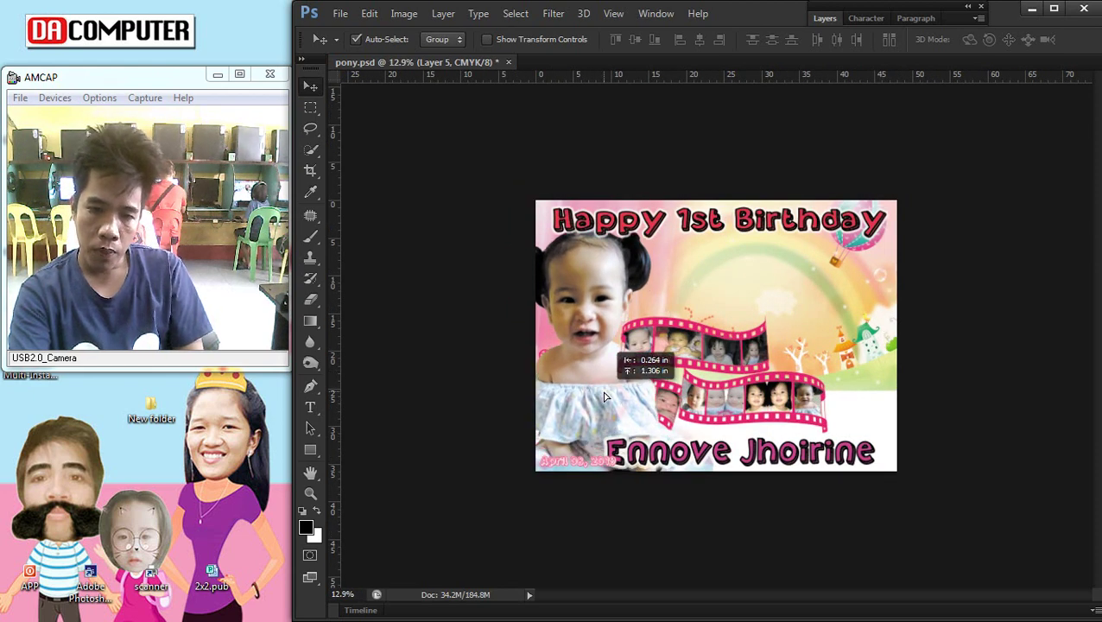
Step: Shrink the Happy 1st Birthday title to about 80% and shift it down-right
right_click(706, 217)
click(734, 227)
key(ctrl+t)
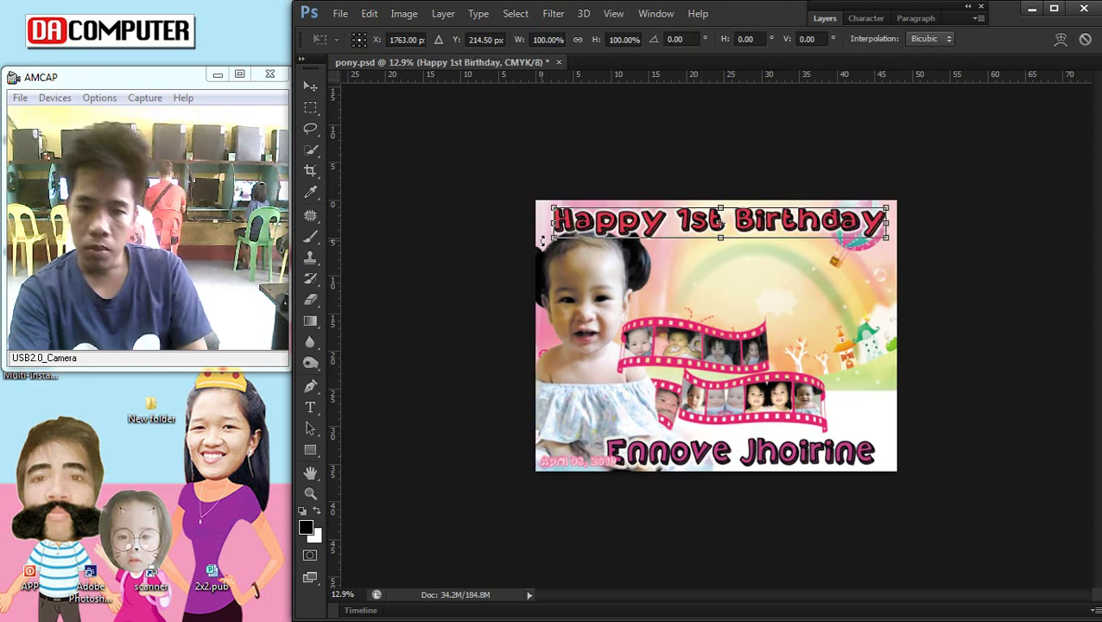
drag(549, 238, 618, 232)
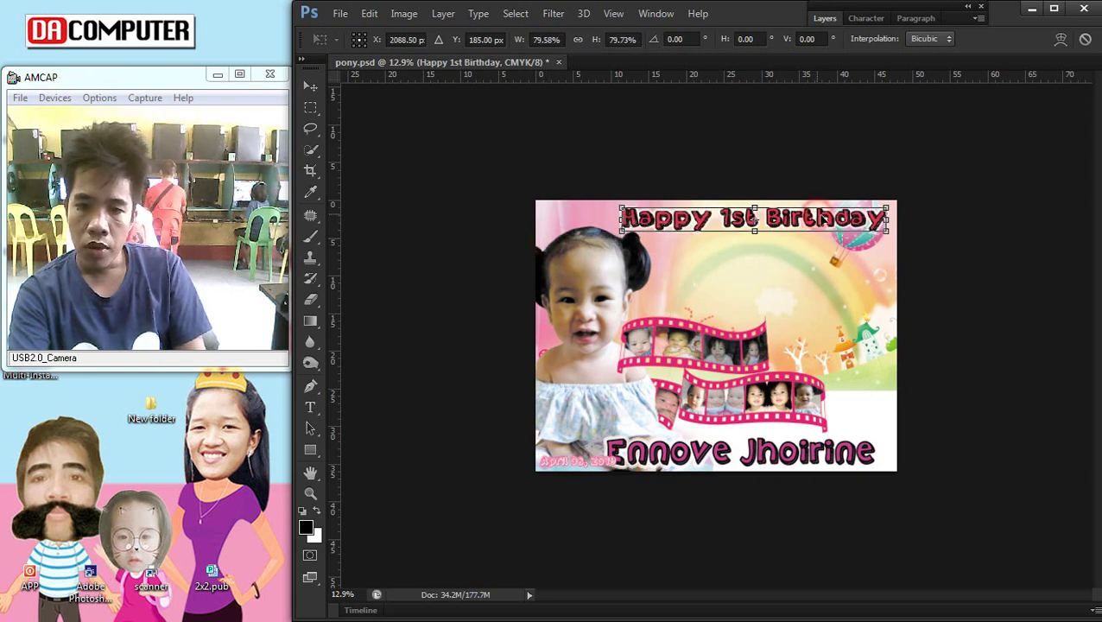
drag(823, 219, 821, 227)
key(Return)
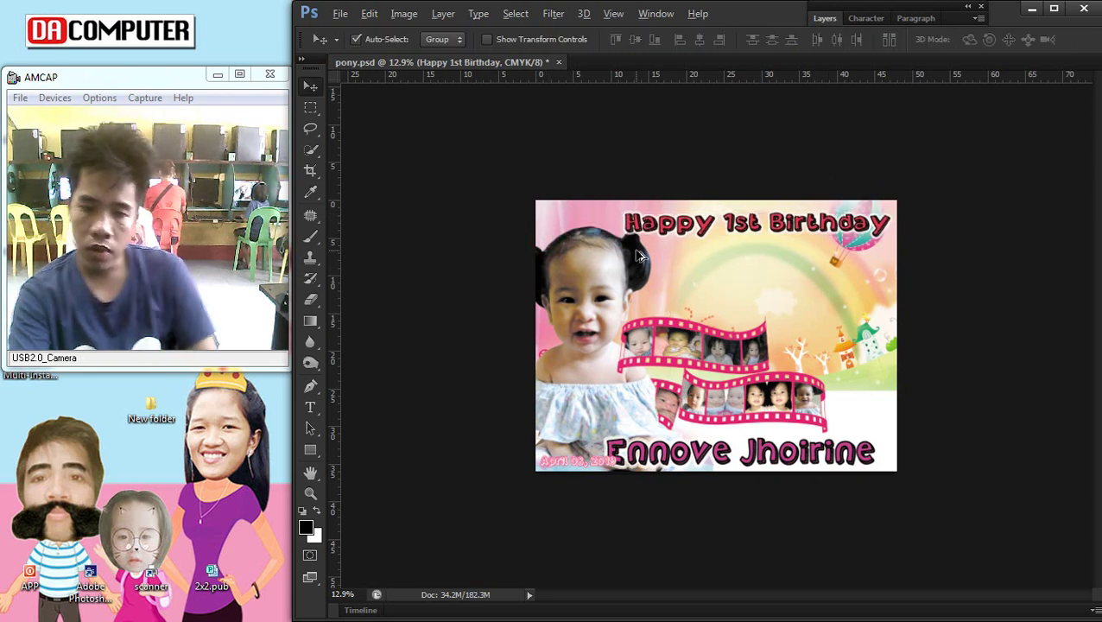
scroll(550, 238, up, 1)
scroll(550, 239, up, 1)
Step: Enlarge the baby photo slightly, to about 106%
click(553, 246)
key(ctrl+t)
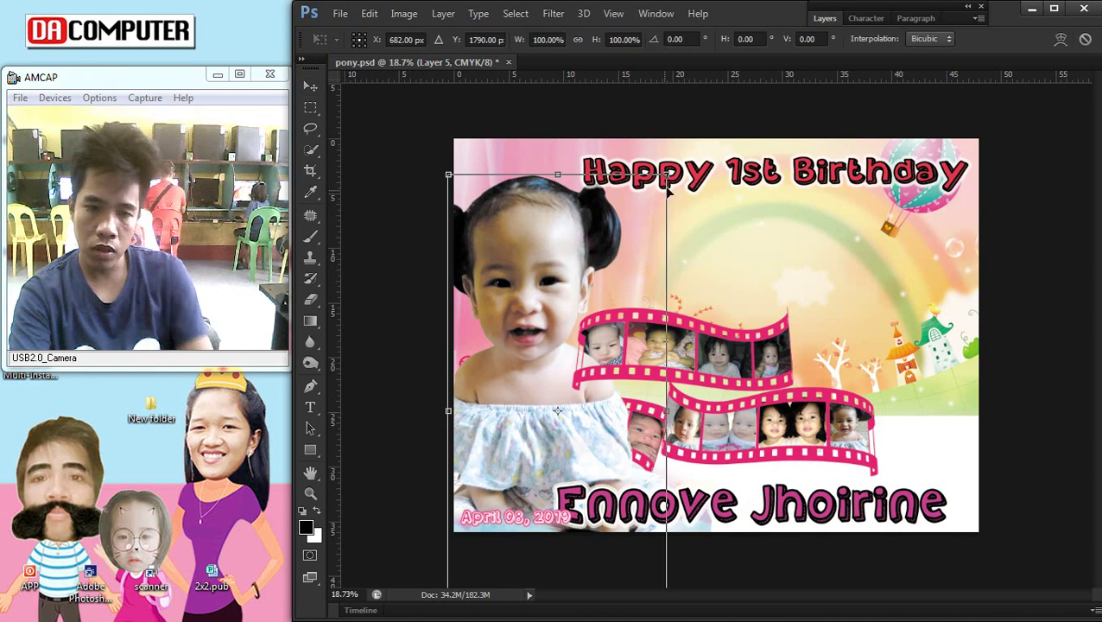
drag(691, 154, 691, 152)
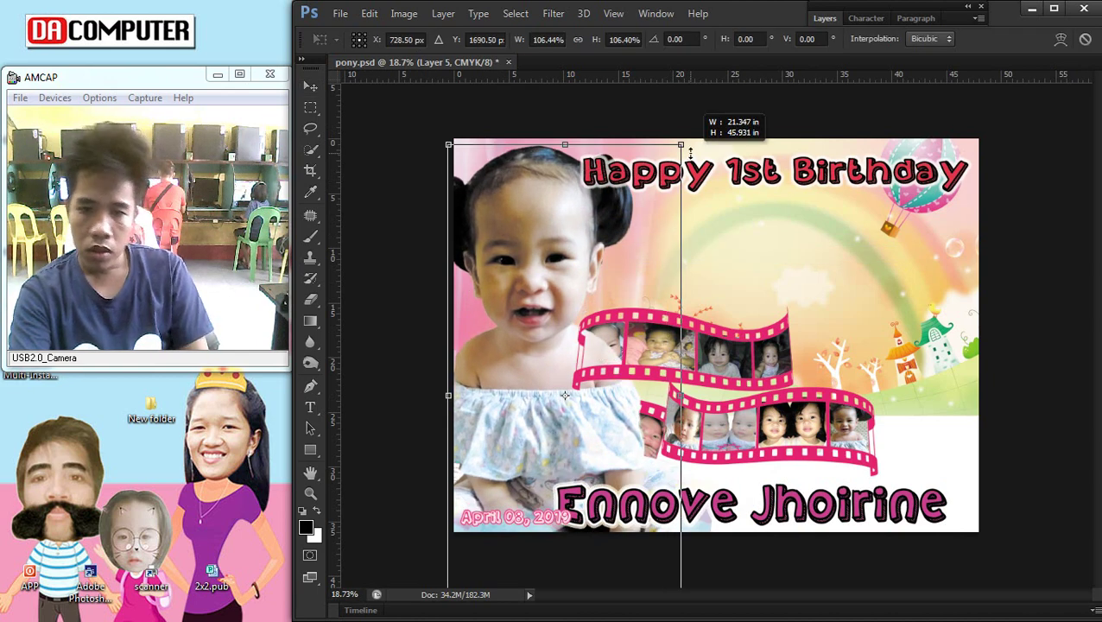
key(Return)
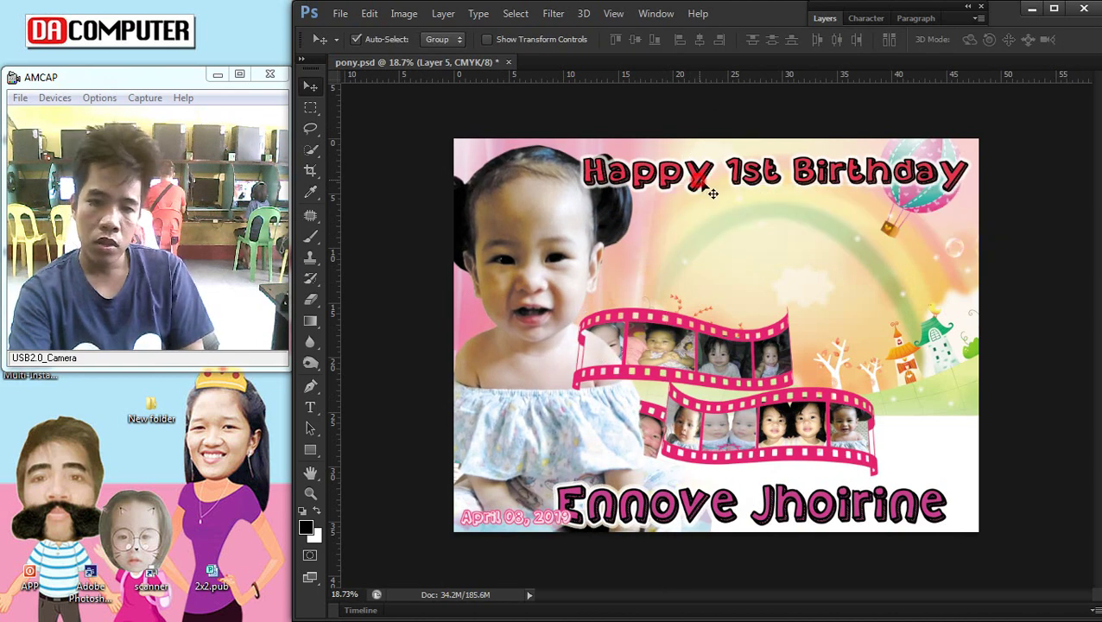
key(ctrl+t)
key(Return)
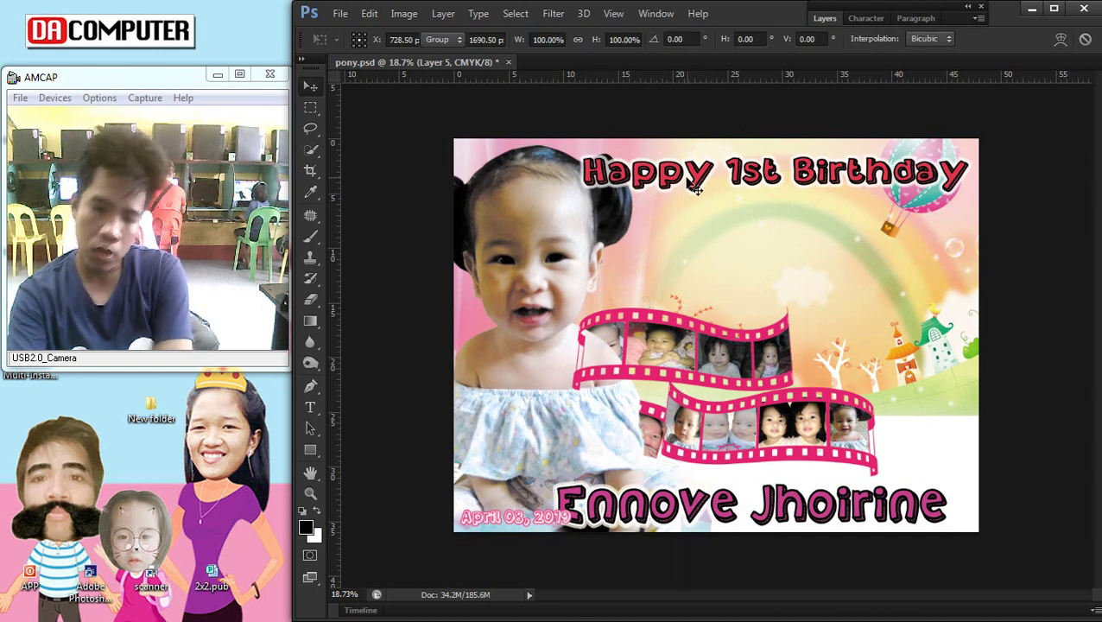
Step: Narrow the Happy 1st Birthday title from its left side
right_click(684, 176)
click(704, 187)
right_click(619, 178)
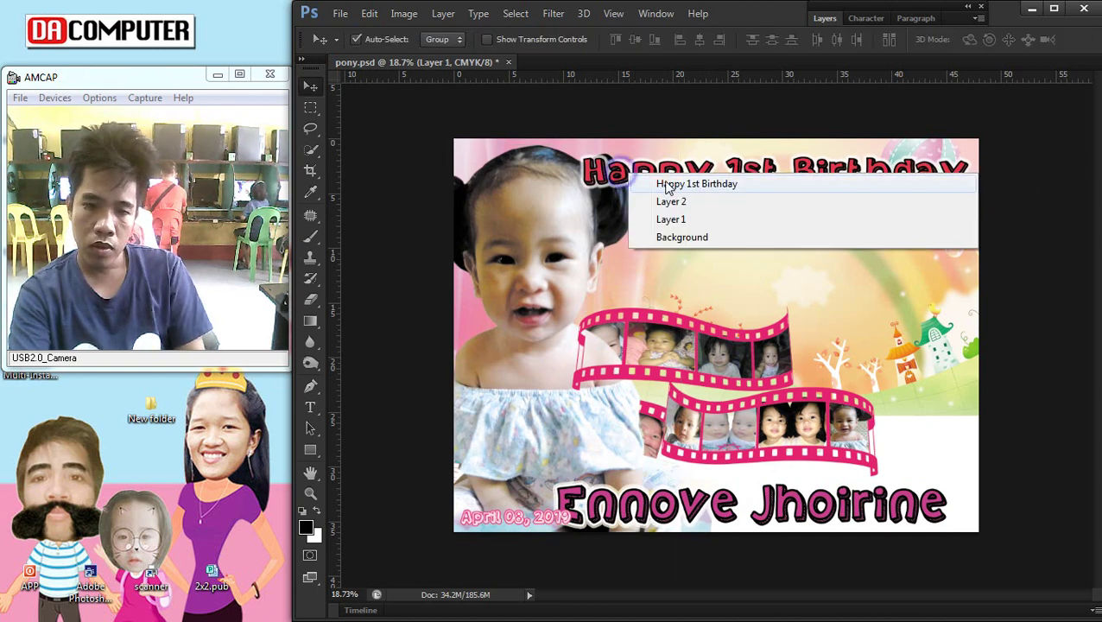
click(682, 180)
key(ctrl+t)
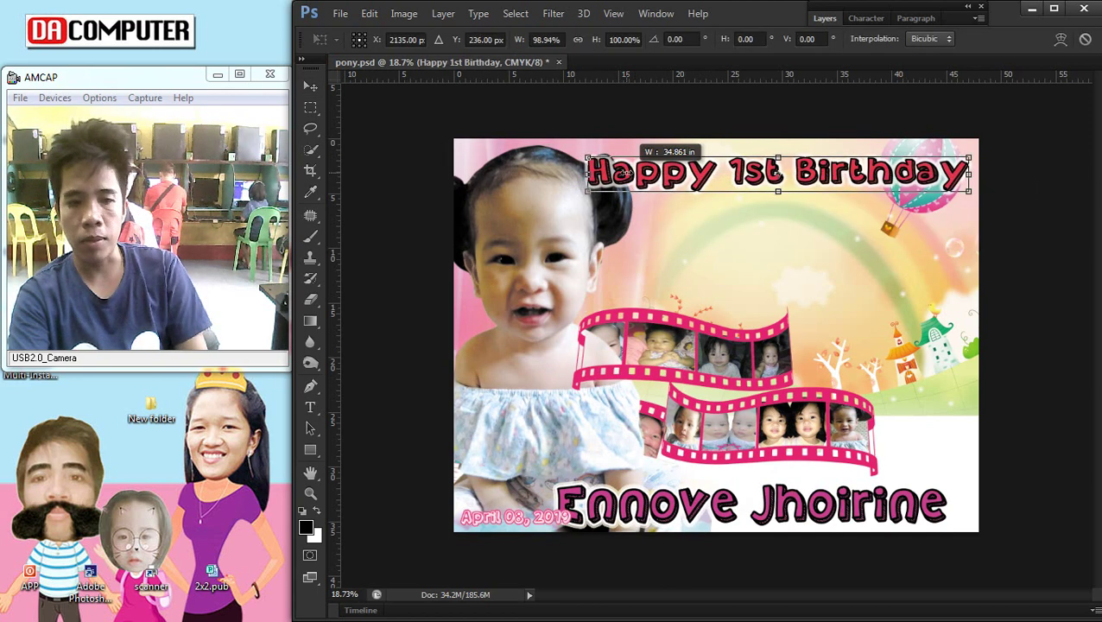
drag(587, 173, 625, 173)
key(Return)
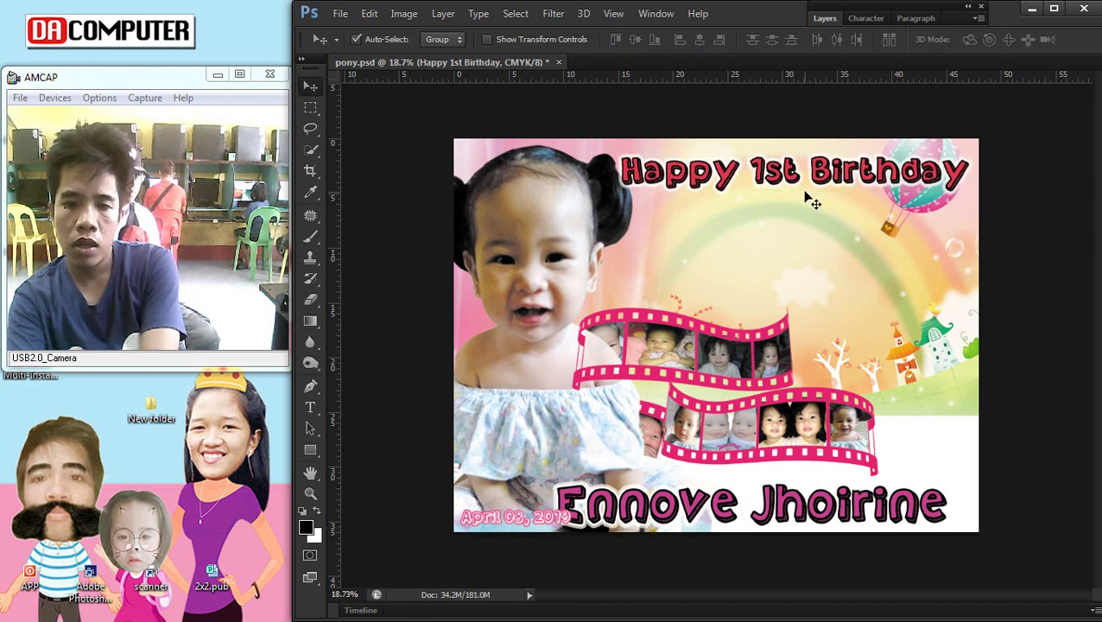
Step: Move film strip layer 6 to the top right and bring it to the front
right_click(649, 357)
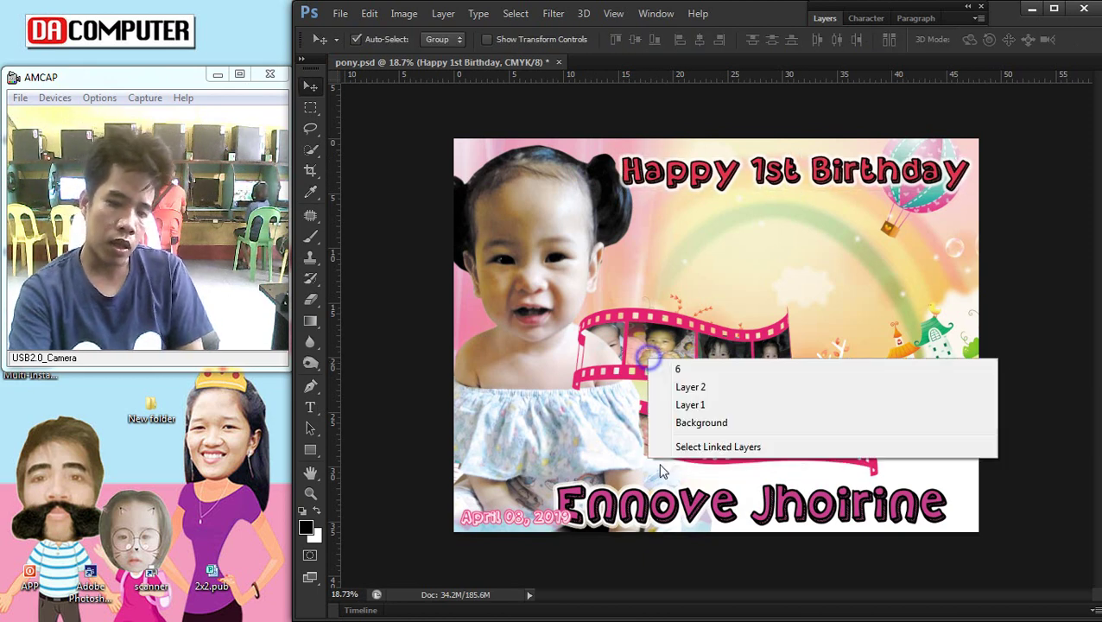
click(675, 368)
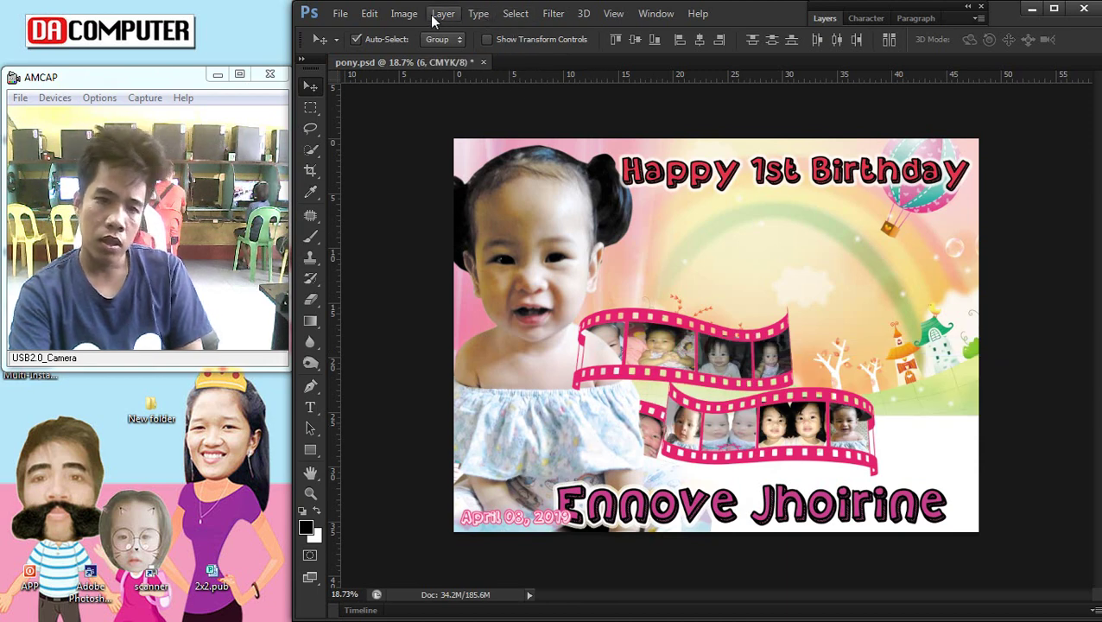
right_click(708, 345)
click(673, 330)
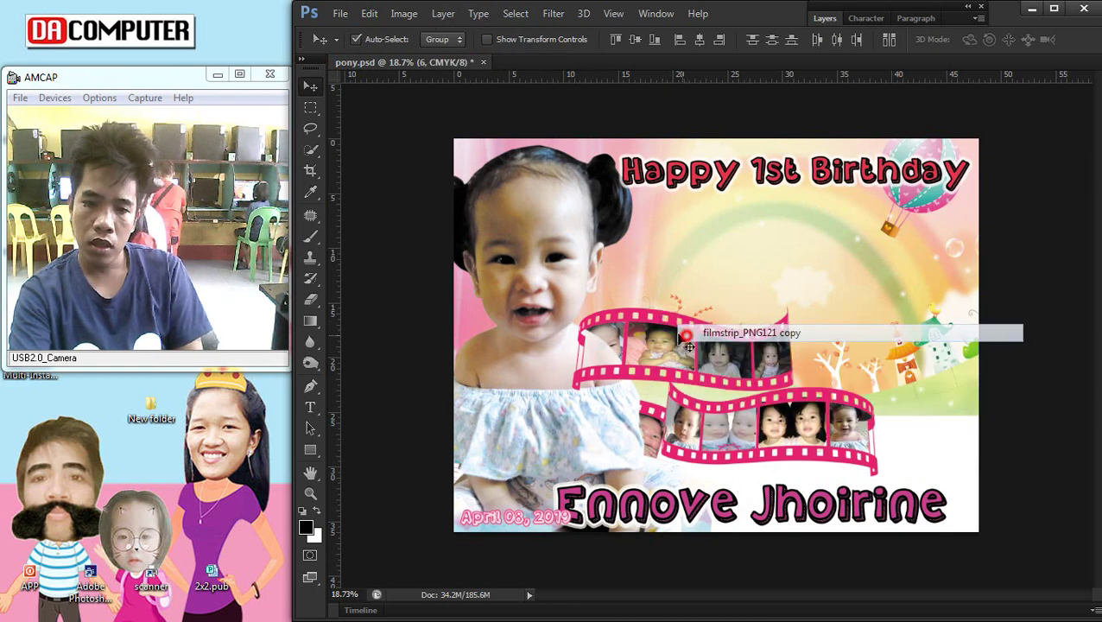
mouse_move(674, 330)
mouse_down()
mouse_move(825, 270)
mouse_move(787, 278)
mouse_up()
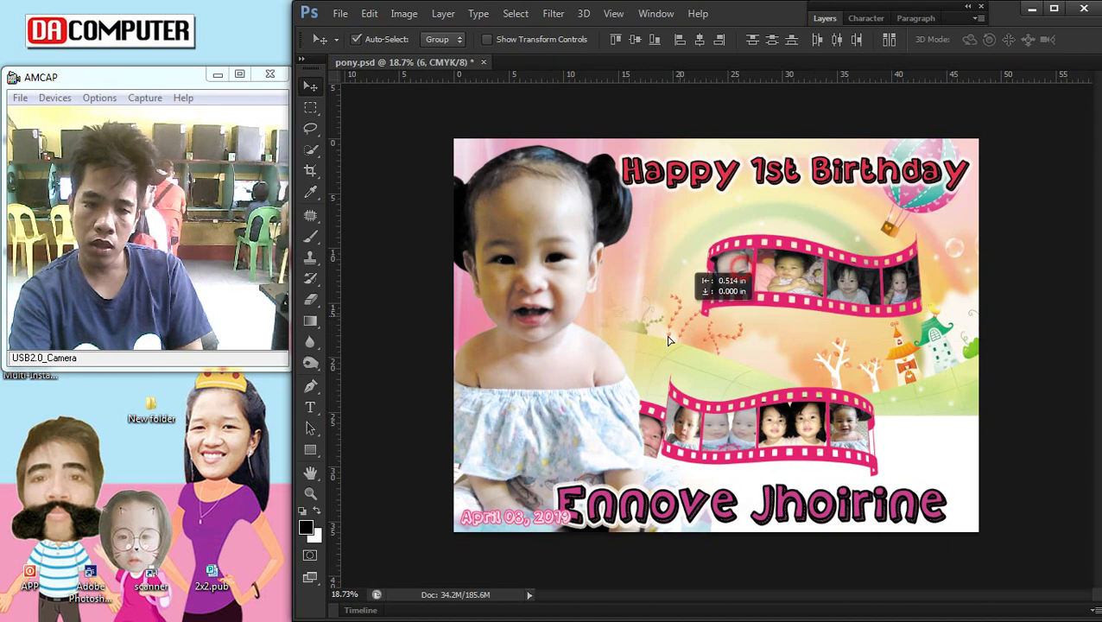
click(443, 13)
click(692, 373)
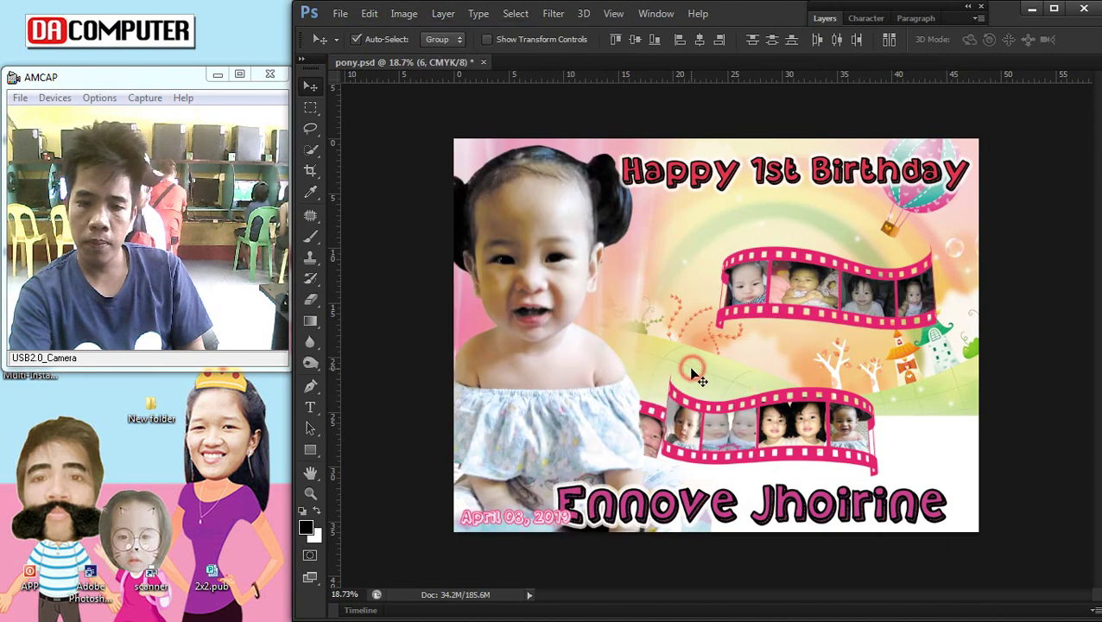
Step: Shift film strip layer 6 leftward beside the baby photo and show the Layers list
right_click(549, 271)
click(565, 284)
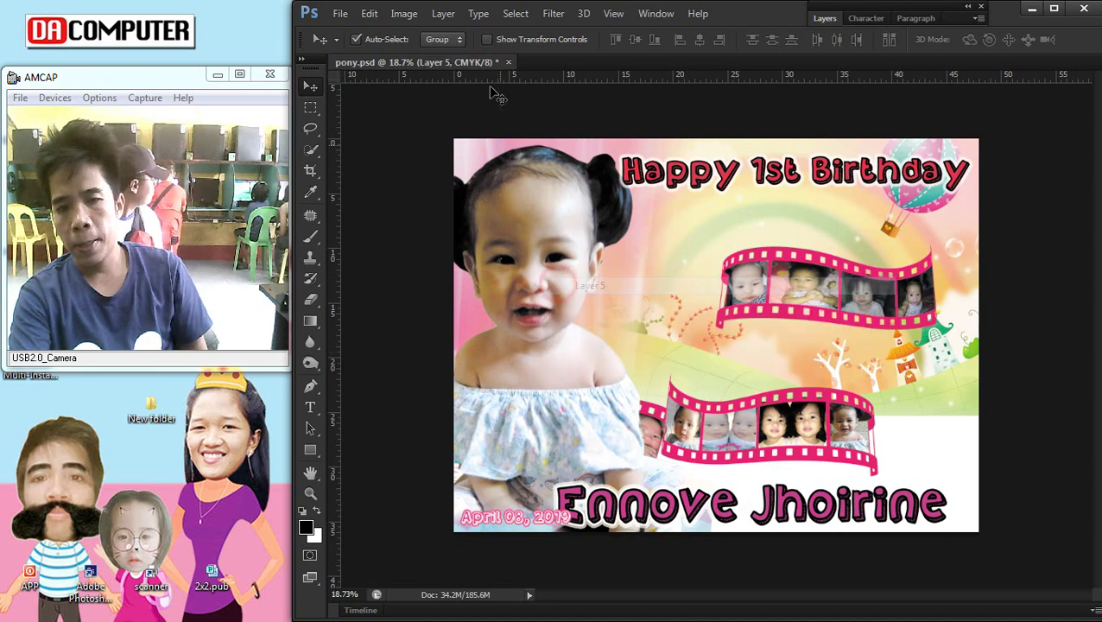
click(446, 13)
click(737, 167)
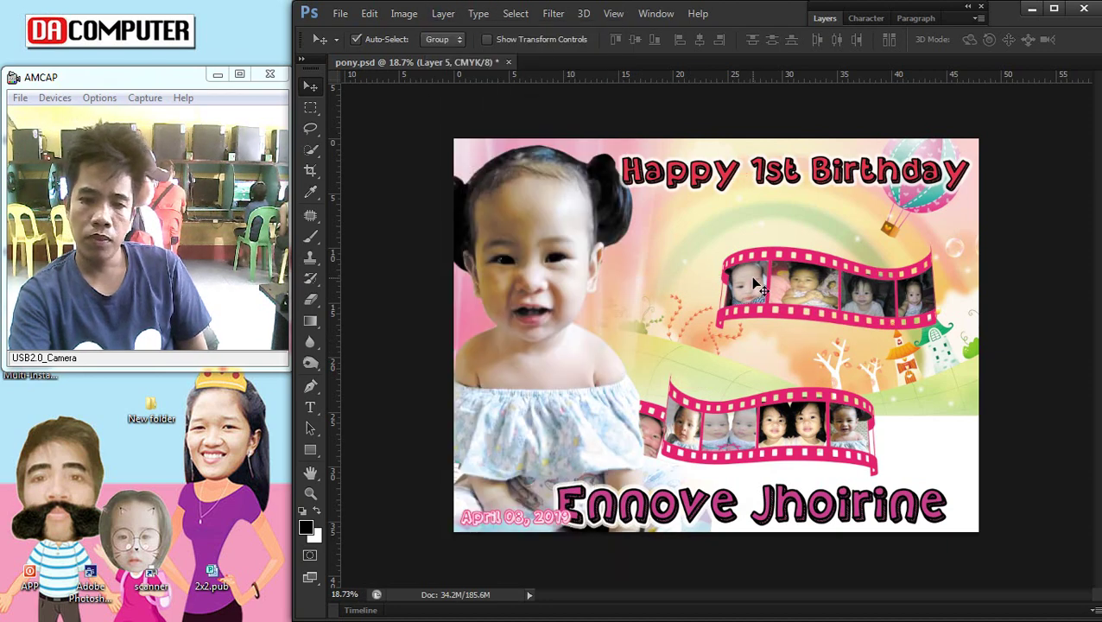
right_click(754, 270)
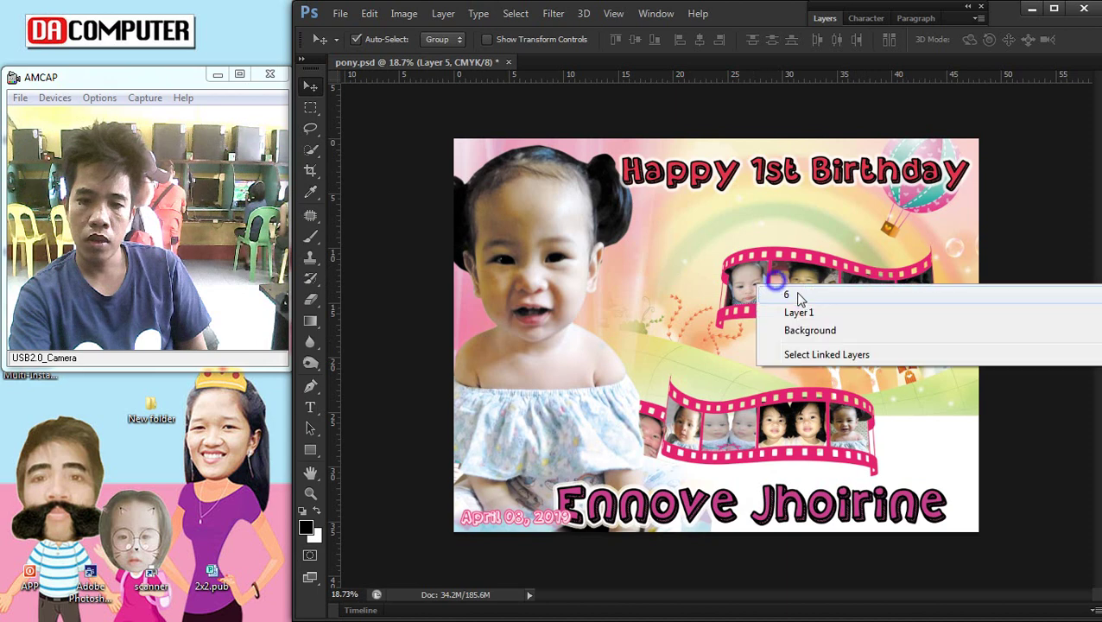
click(797, 298)
mouse_move(748, 293)
mouse_down()
mouse_move(701, 285)
mouse_move(765, 276)
mouse_up()
drag(663, 284, 667, 281)
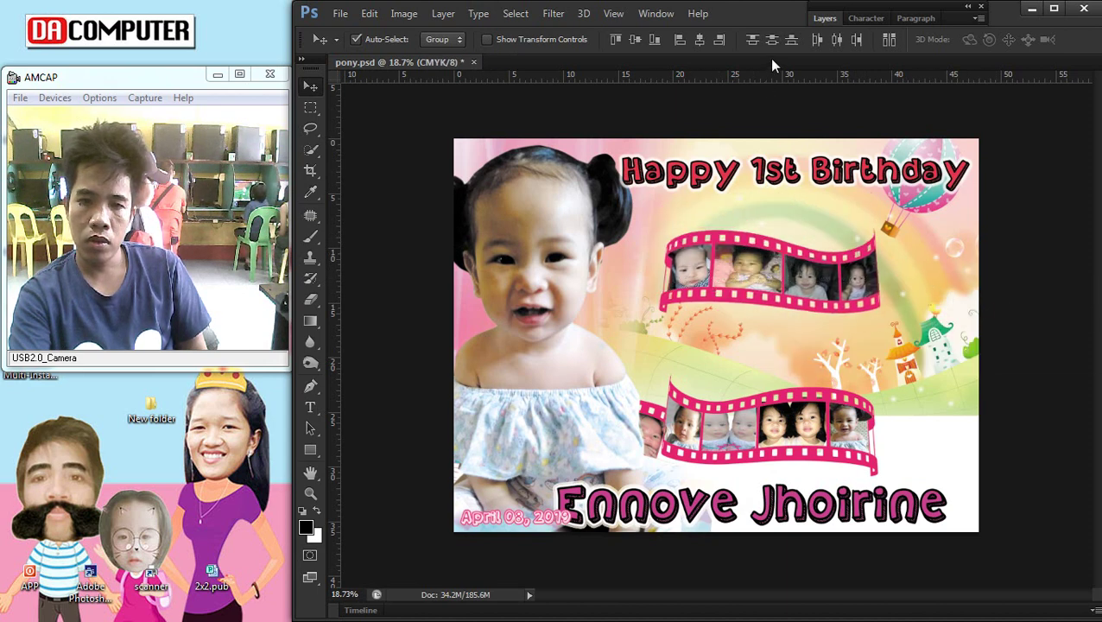
click(825, 17)
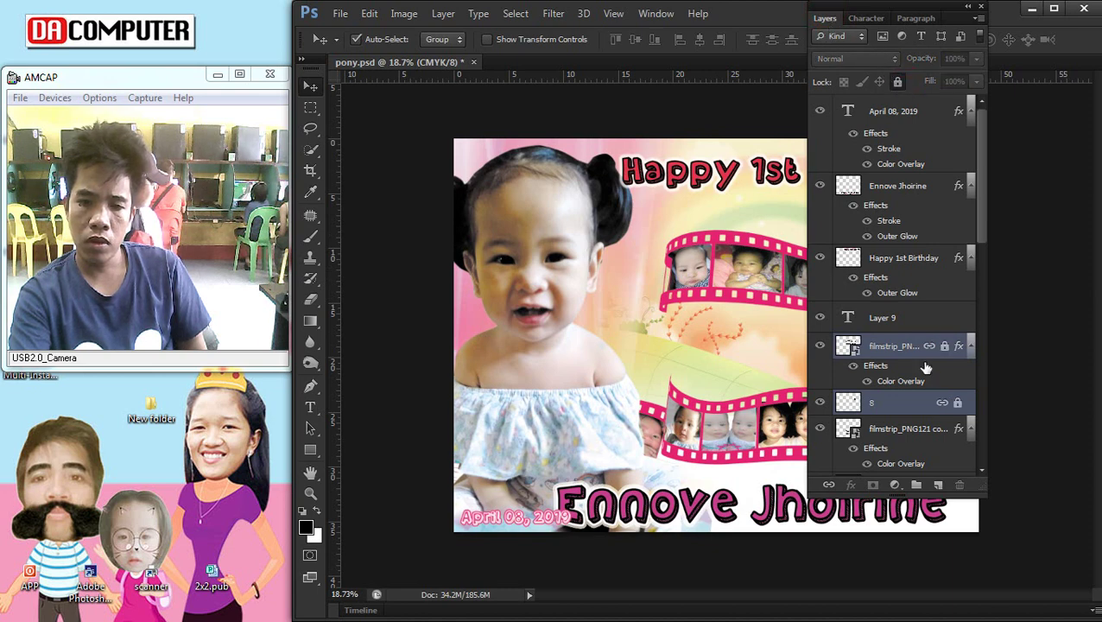
Step: Select the filmstrip_PNG121 copy layer and raise the upper filmstrip slightly right
scroll(925, 369, down, 5)
right_click(890, 386)
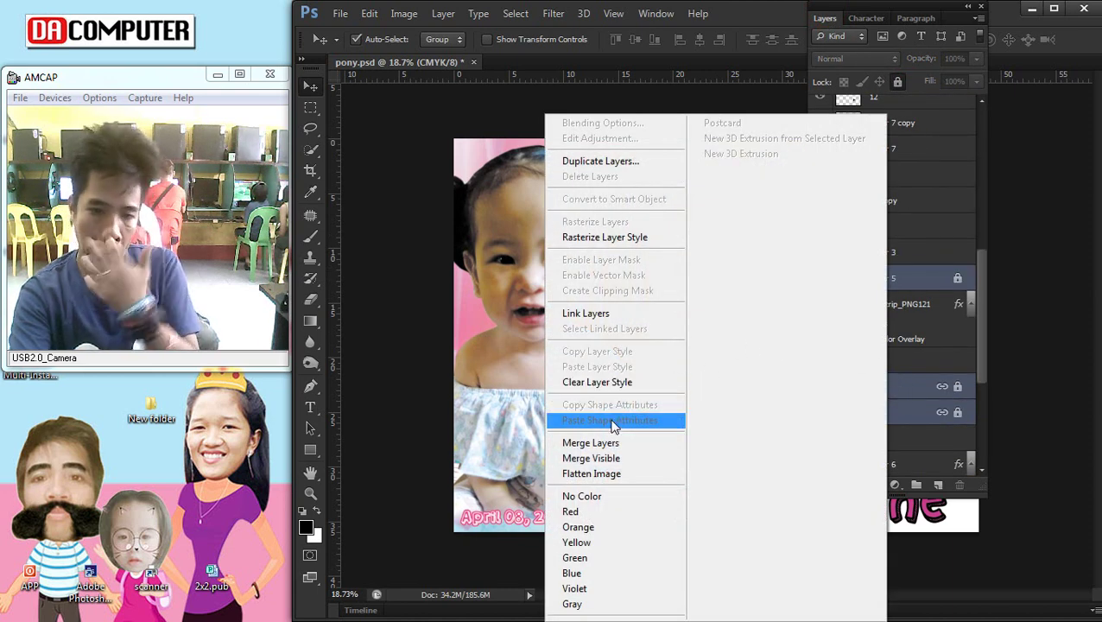
click(573, 446)
scroll(943, 318, down, 5)
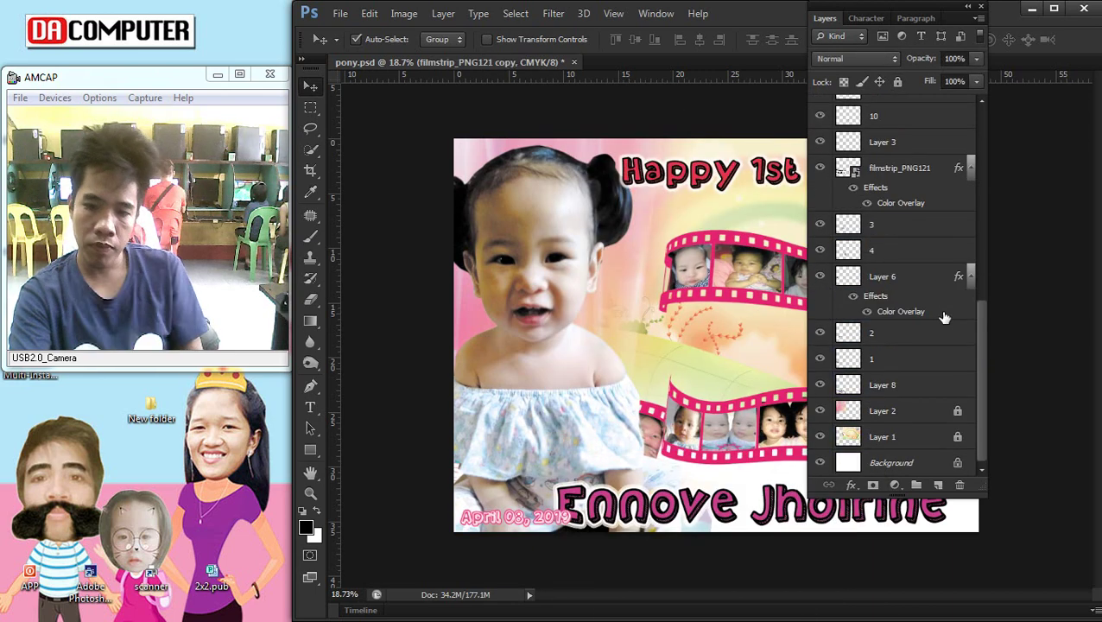
scroll(944, 318, up, 6)
scroll(959, 207, up, 2)
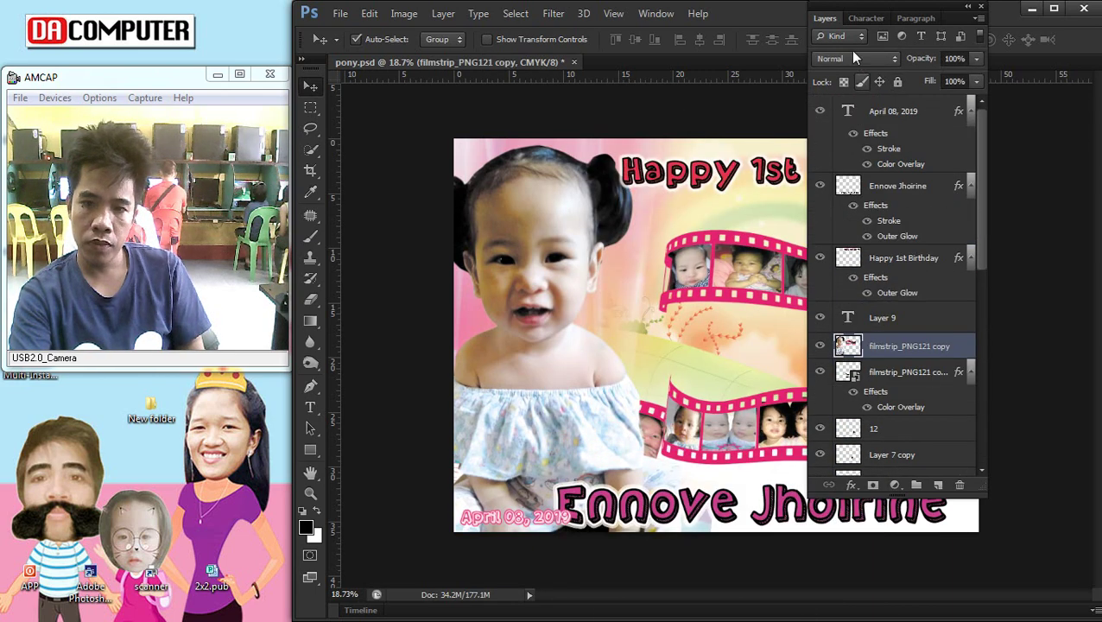
click(832, 19)
drag(755, 272, 596, 363)
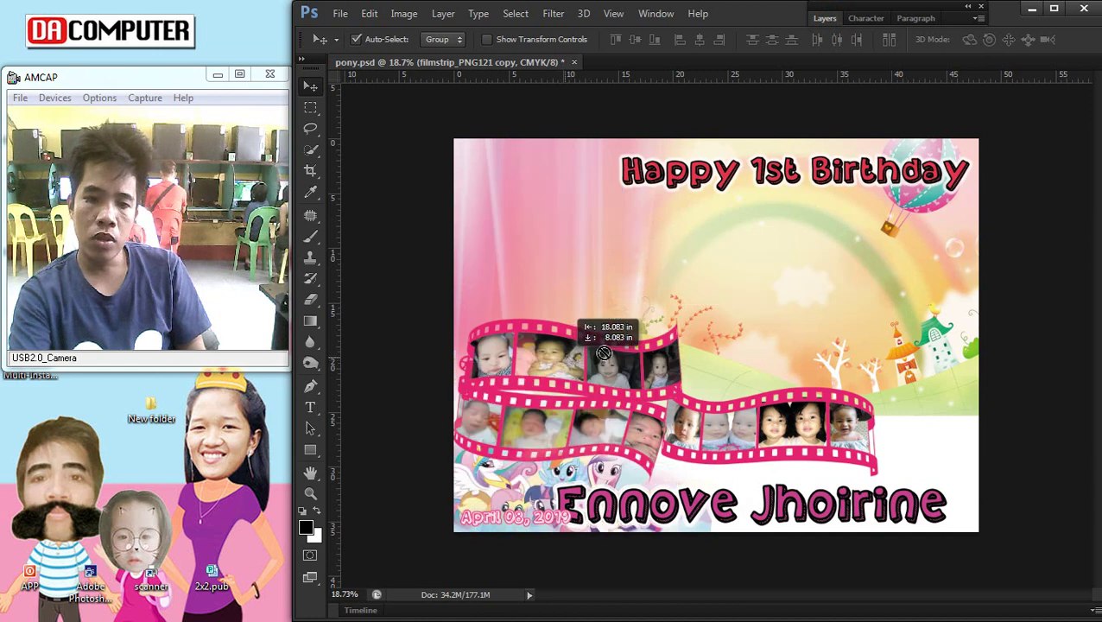
key(ctrl+z)
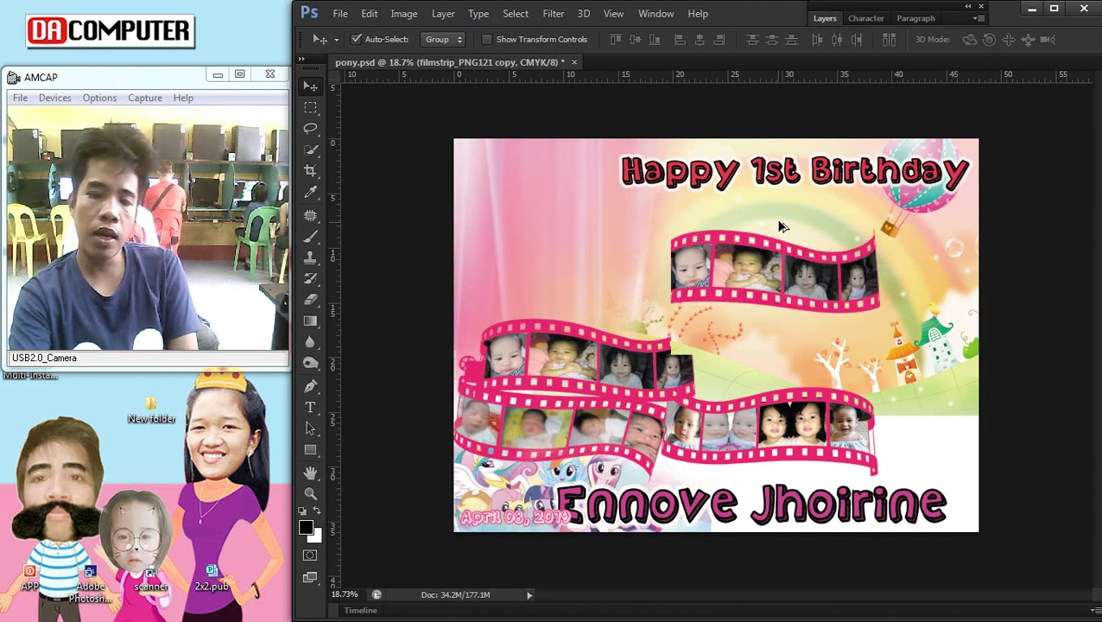
key(ctrl+alt+z)
mouse_move(739, 273)
mouse_down()
mouse_move(760, 230)
mouse_move(784, 295)
mouse_up()
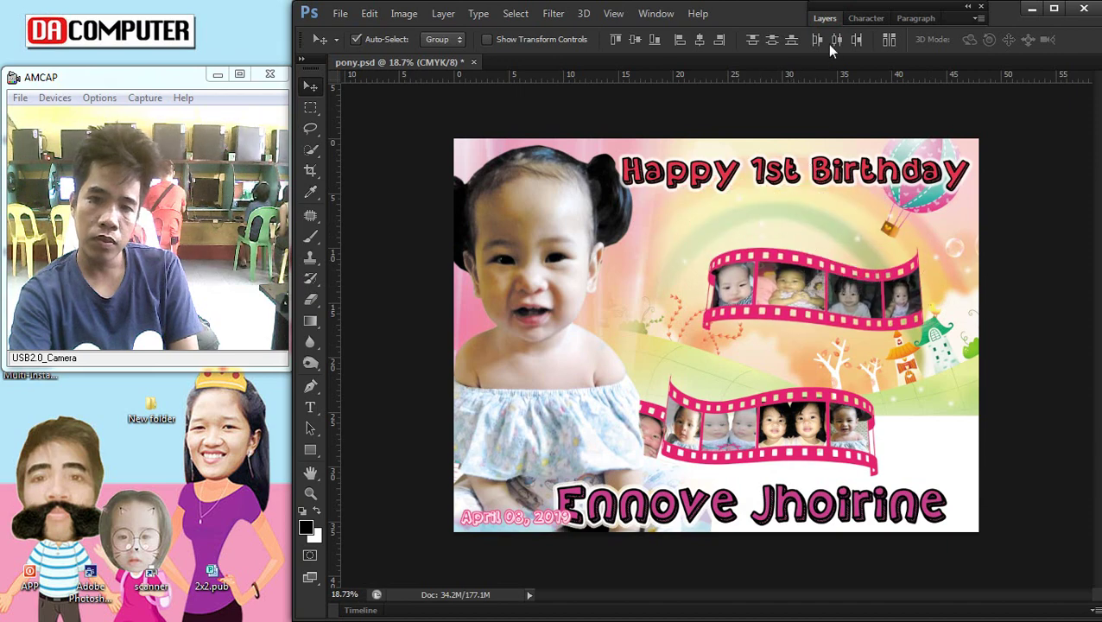
Step: Merge the linked filmstrip layers and move the merged strip to the upper middle
click(827, 21)
right_click(927, 345)
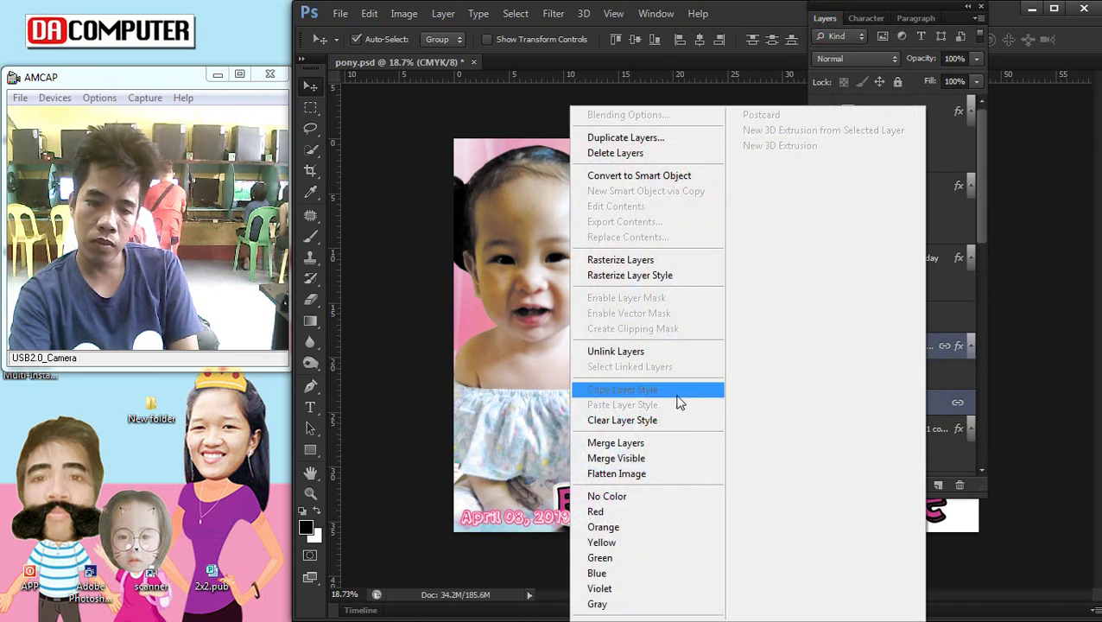
click(639, 446)
drag(765, 274, 592, 259)
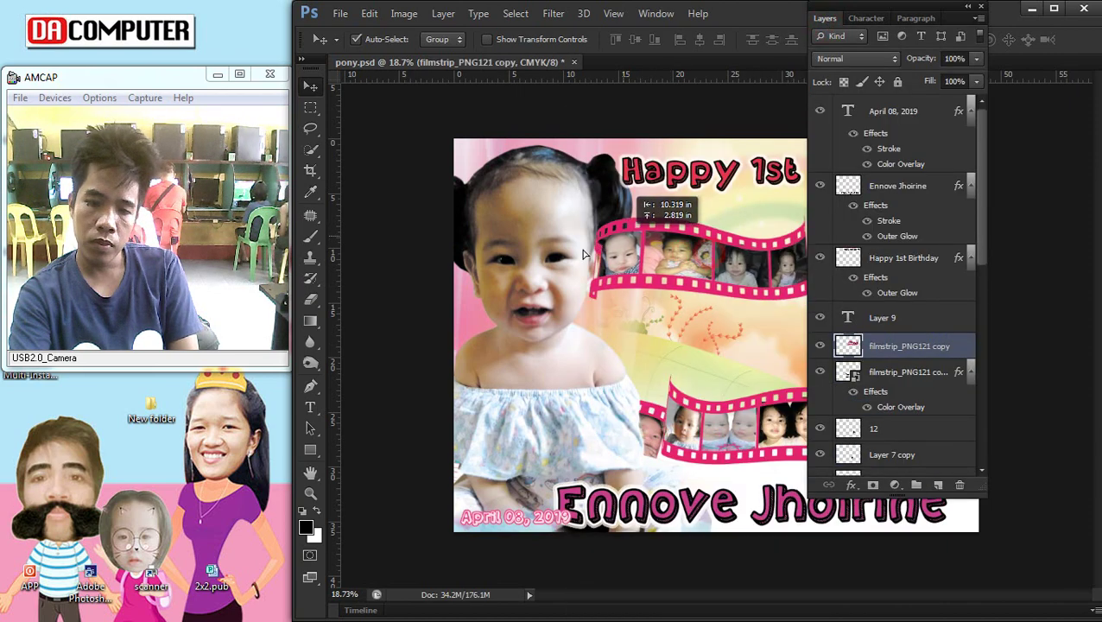
right_click(723, 422)
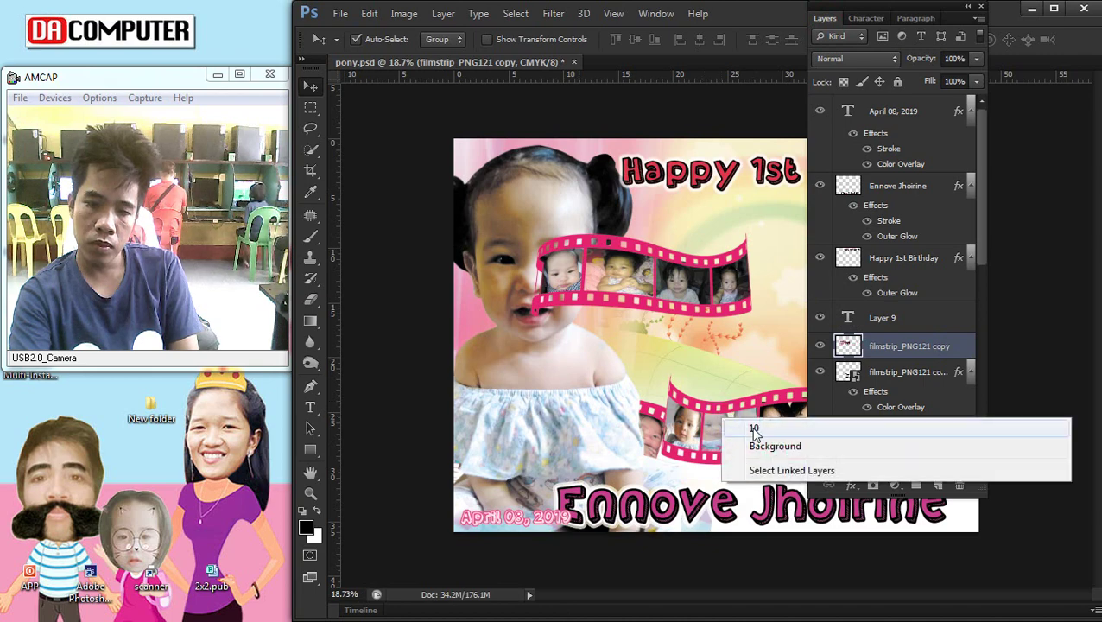
click(784, 470)
right_click(907, 346)
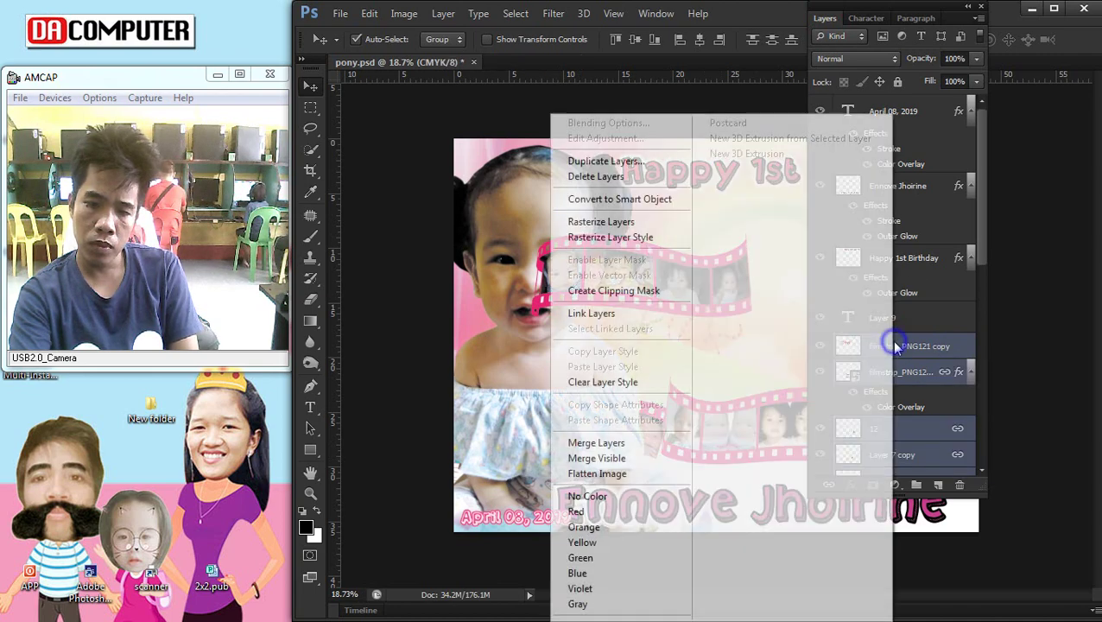
click(596, 444)
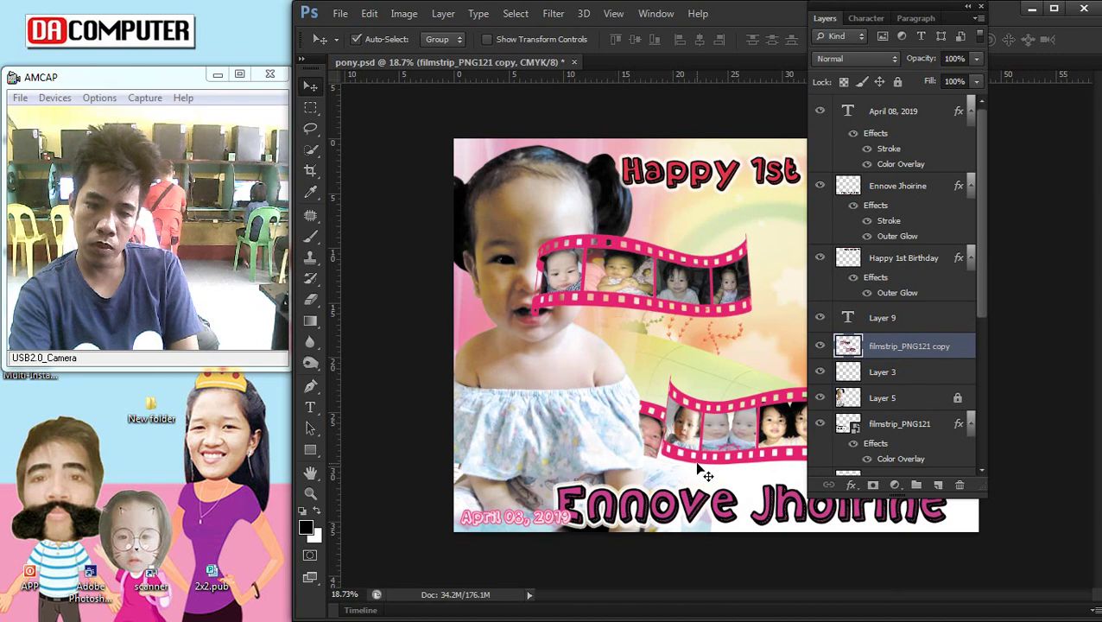
drag(704, 424, 613, 277)
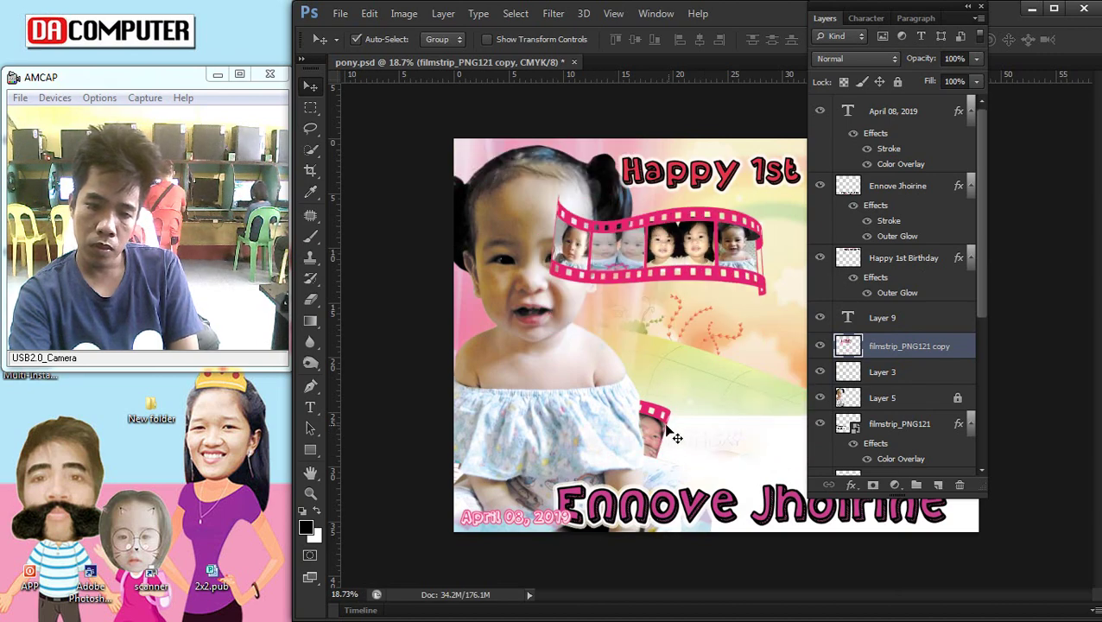
Step: Merge another set of filmstrip layers and move the small piece to the upper right
right_click(676, 437)
click(689, 471)
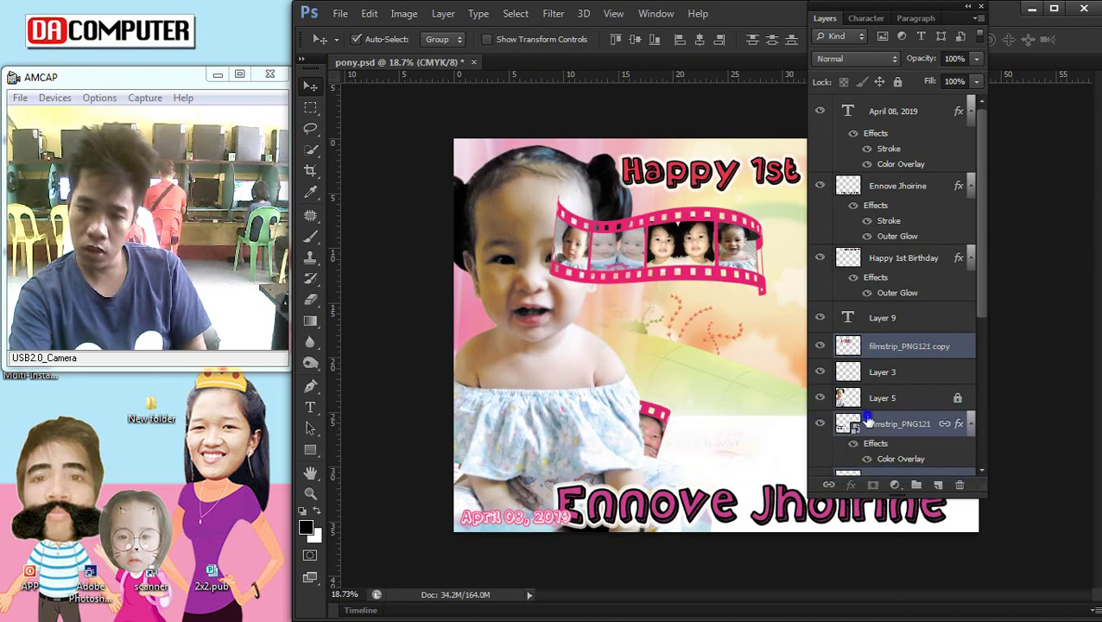
right_click(868, 421)
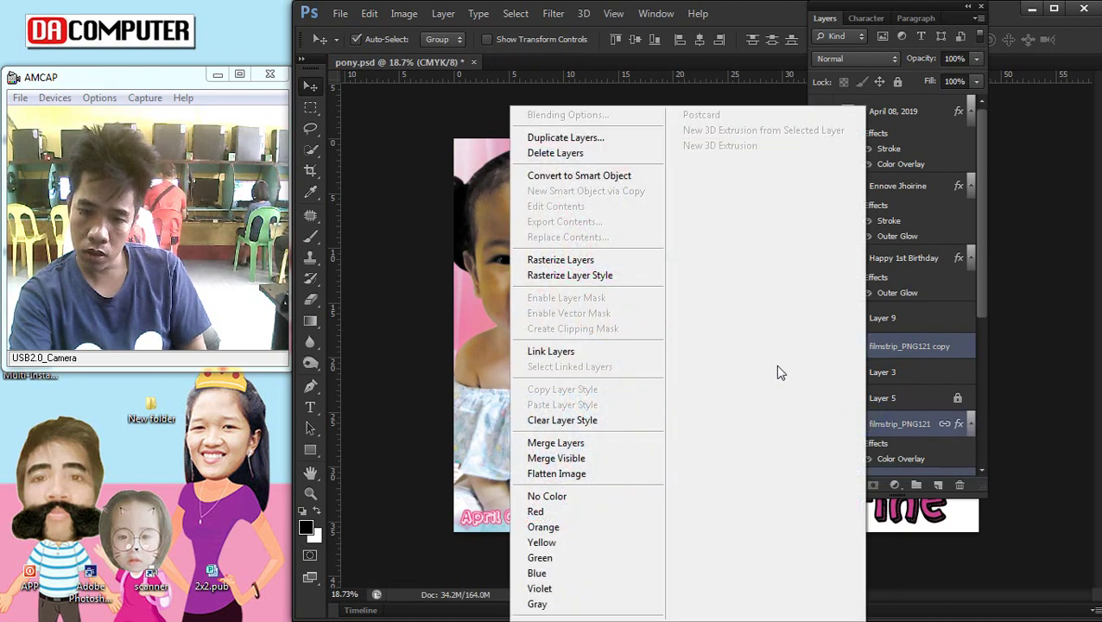
click(555, 442)
click(825, 19)
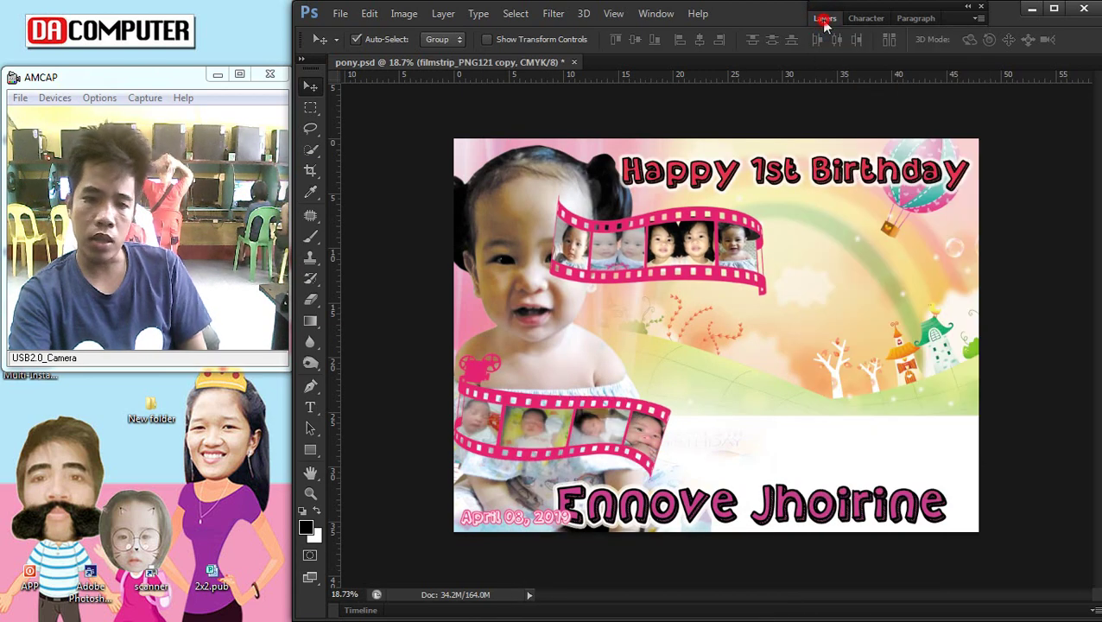
mouse_move(544, 415)
mouse_down()
mouse_move(725, 415)
mouse_move(722, 407)
mouse_up()
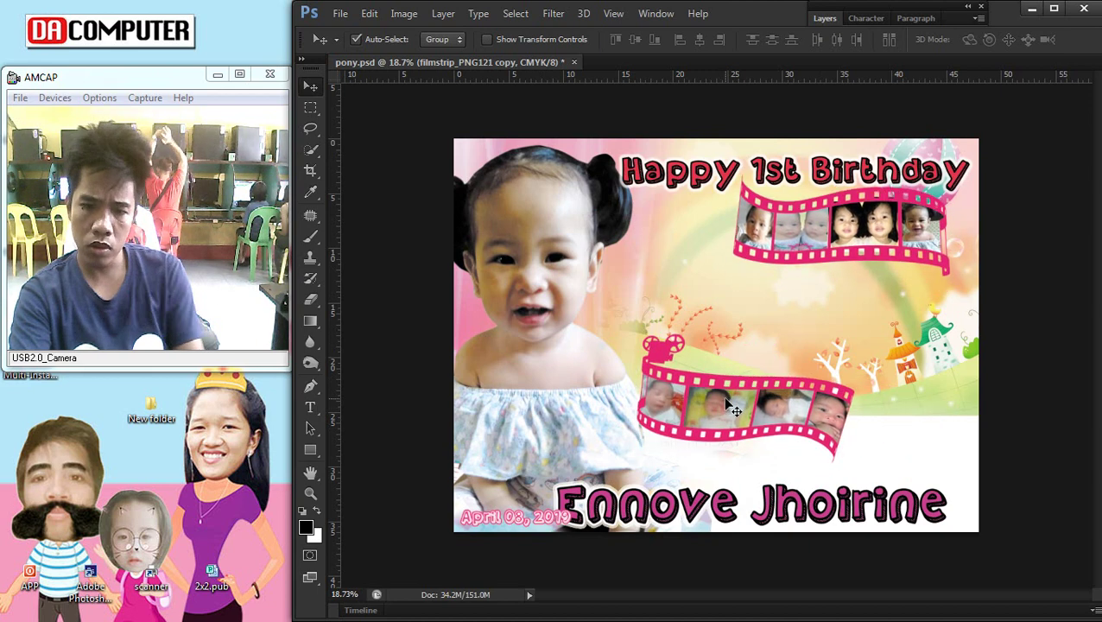
key(ctrl+z)
key(ctrl+alt+z)
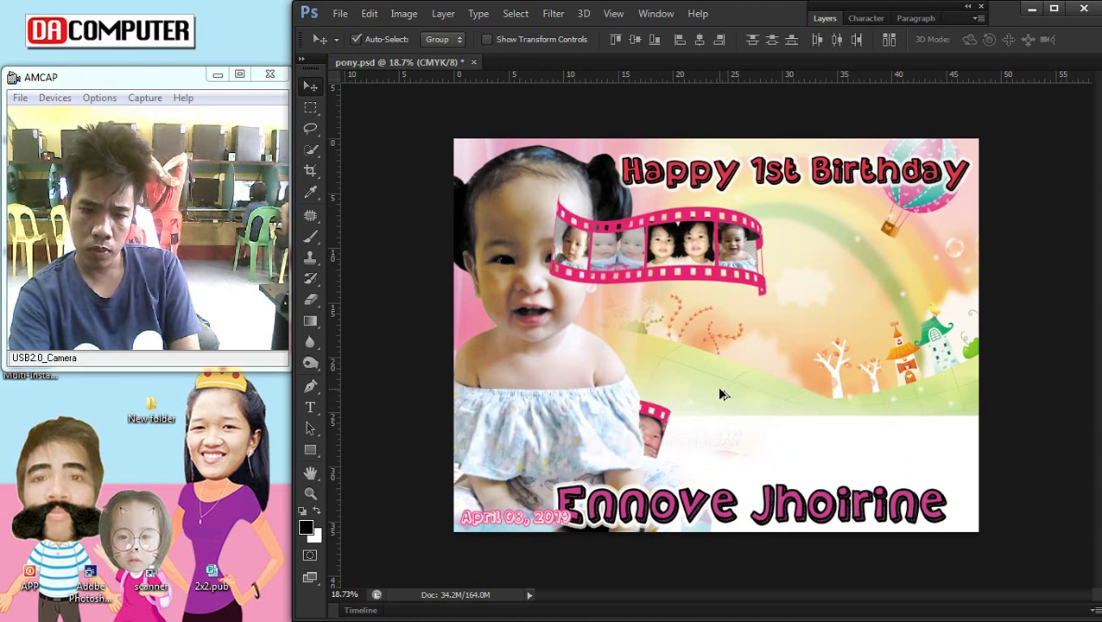
click(716, 388)
key(ctrl+alt+z)
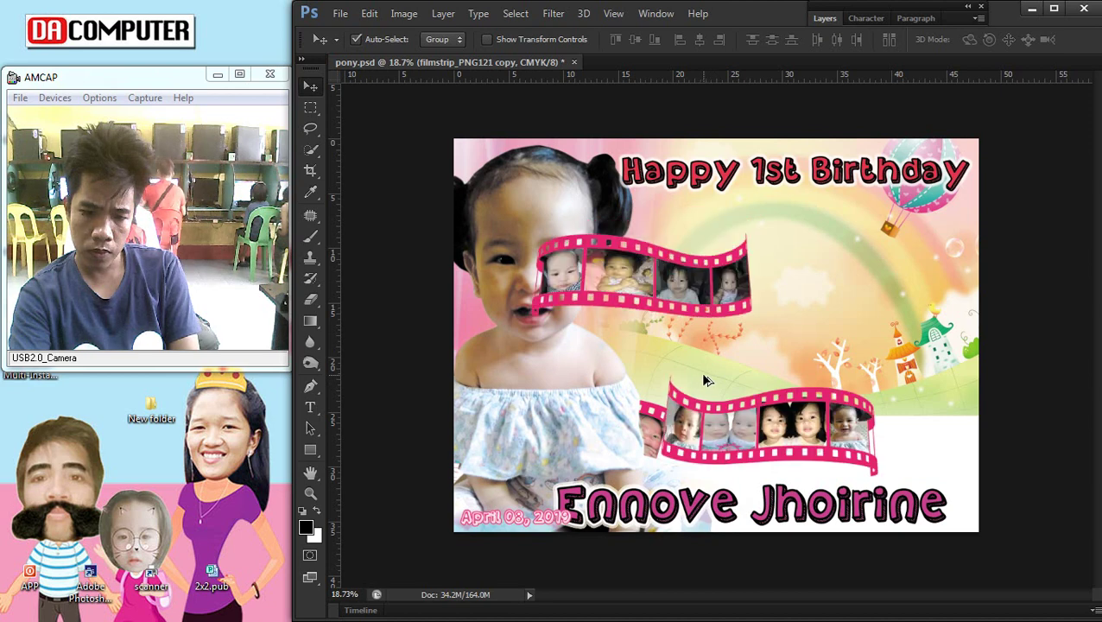
mouse_move(661, 423)
mouse_down()
mouse_move(943, 256)
mouse_move(950, 231)
mouse_up()
Step: Merge the top filmstrip pieces and place the camera filmstrip at the upper right
right_click(756, 269)
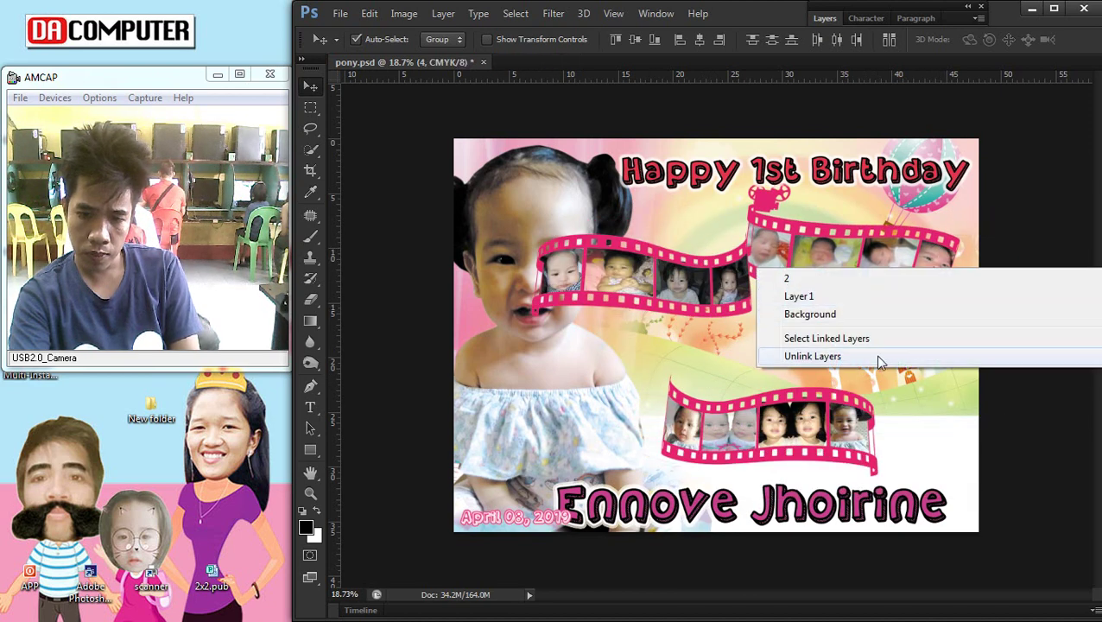
click(851, 339)
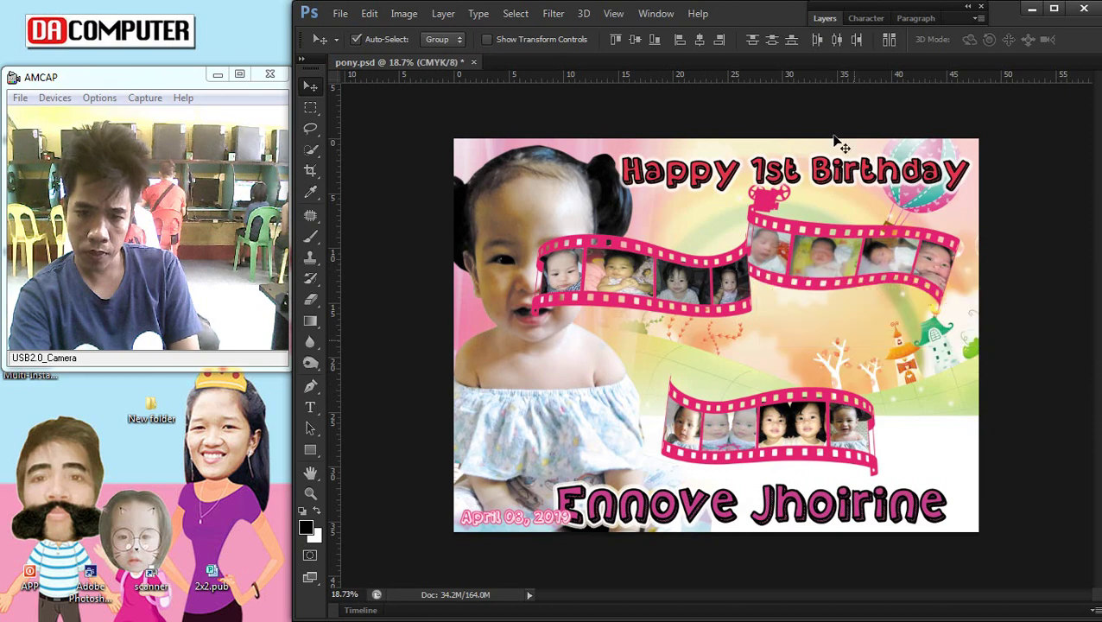
click(827, 22)
right_click(901, 436)
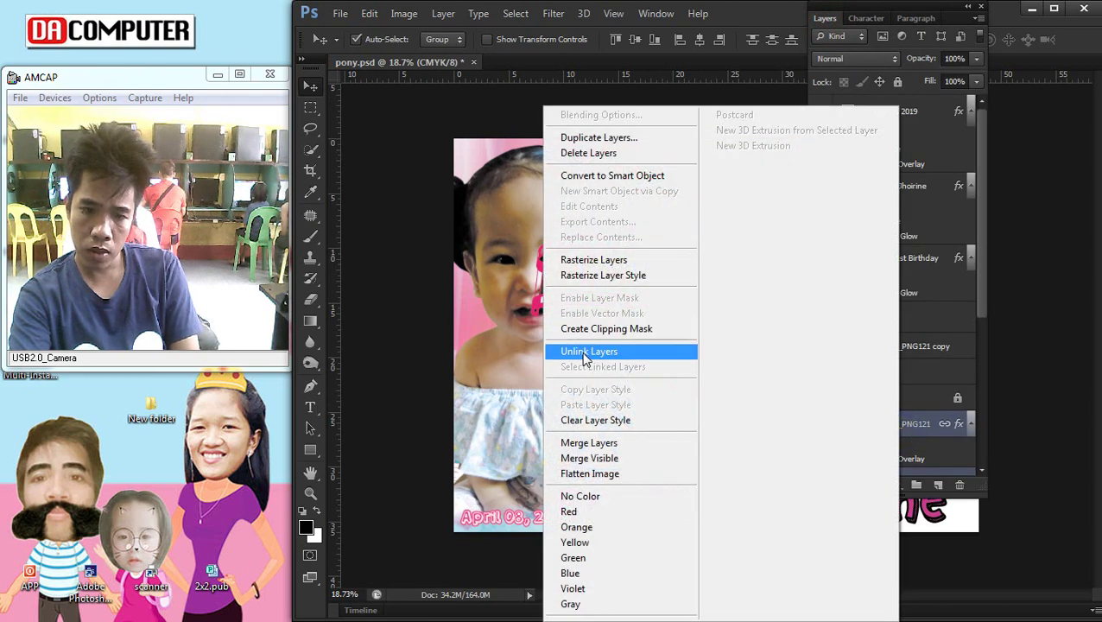
click(589, 442)
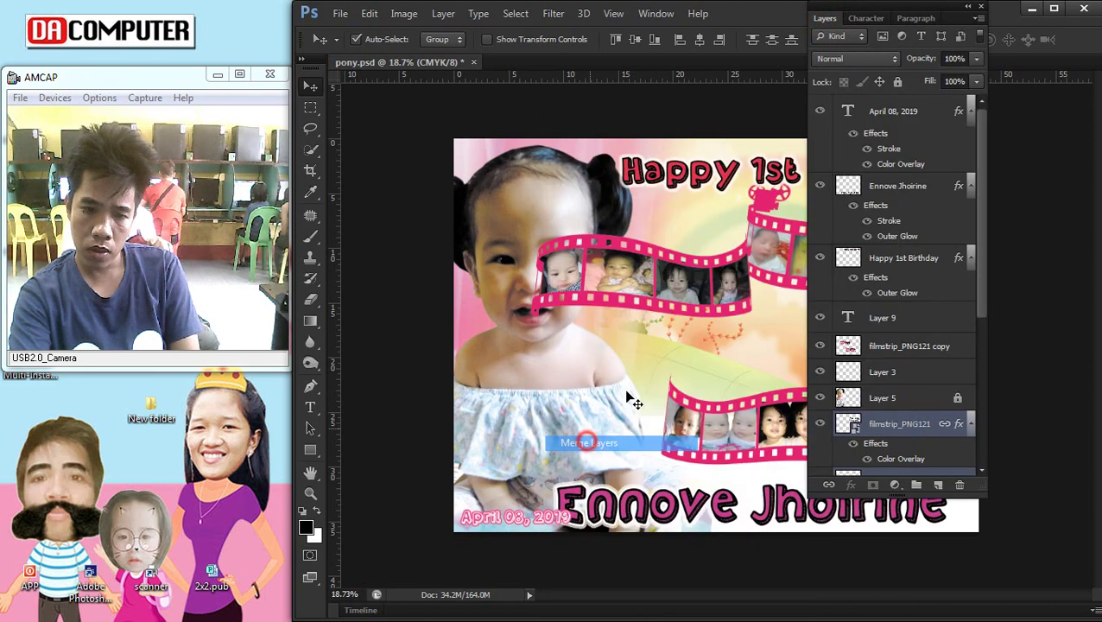
click(825, 22)
mouse_move(808, 231)
mouse_down()
mouse_move(801, 315)
mouse_move(702, 413)
mouse_move(731, 451)
mouse_up()
mouse_move(830, 284)
mouse_down()
mouse_move(886, 234)
mouse_move(725, 450)
mouse_move(722, 373)
mouse_up()
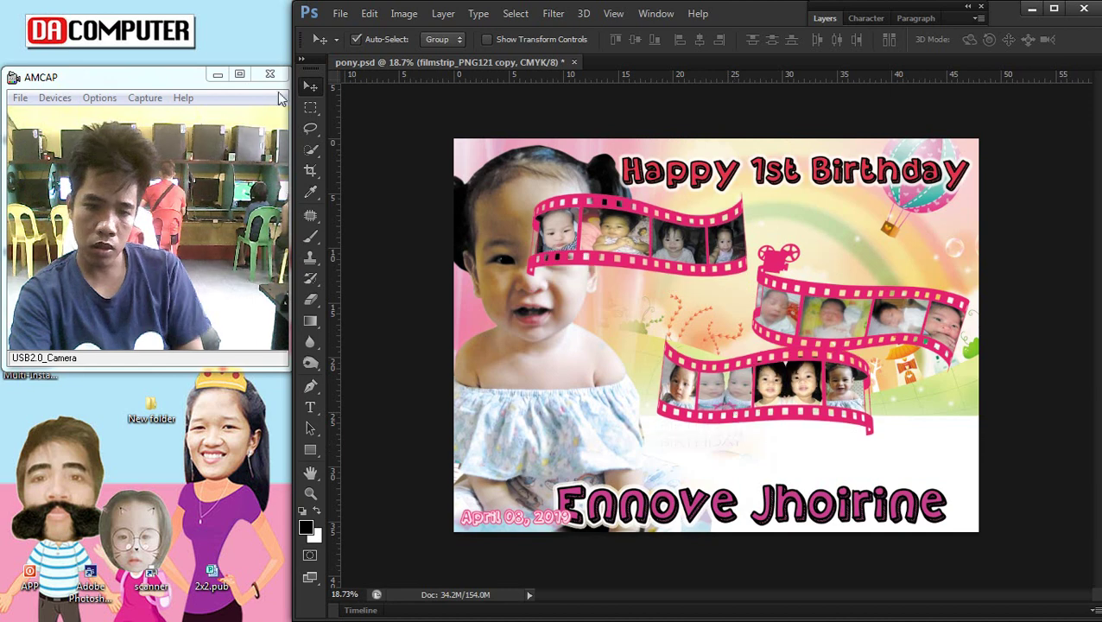
Step: Cut the upper-left filmstrip onto its own layer and move it to the top by the title
click(310, 107)
drag(480, 170, 786, 306)
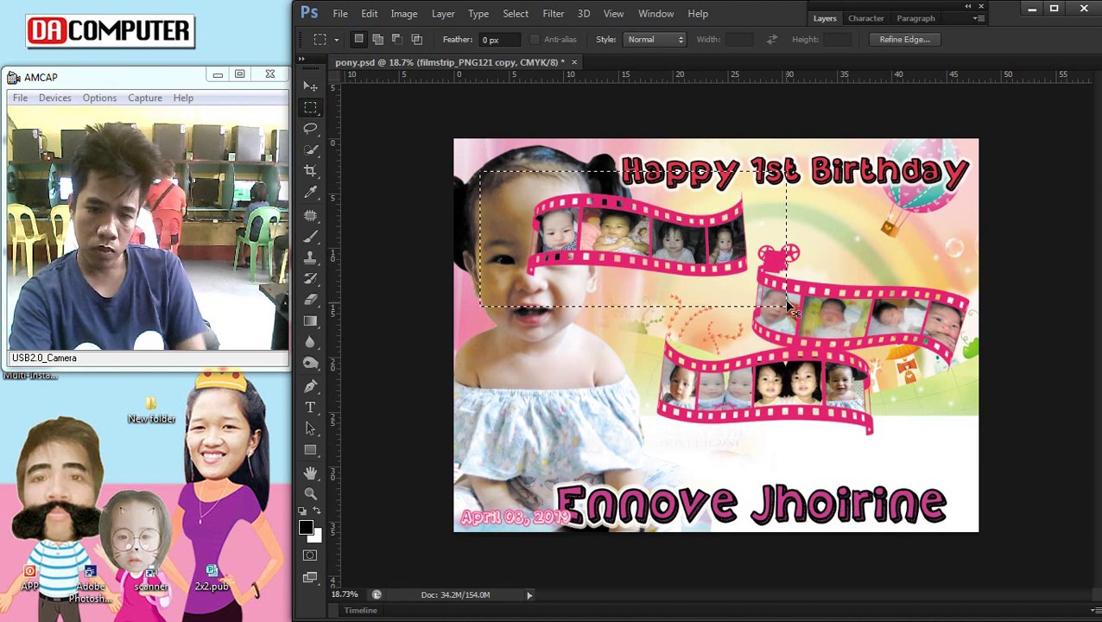
key(ctrl+x)
key(ctrl+v)
key(v)
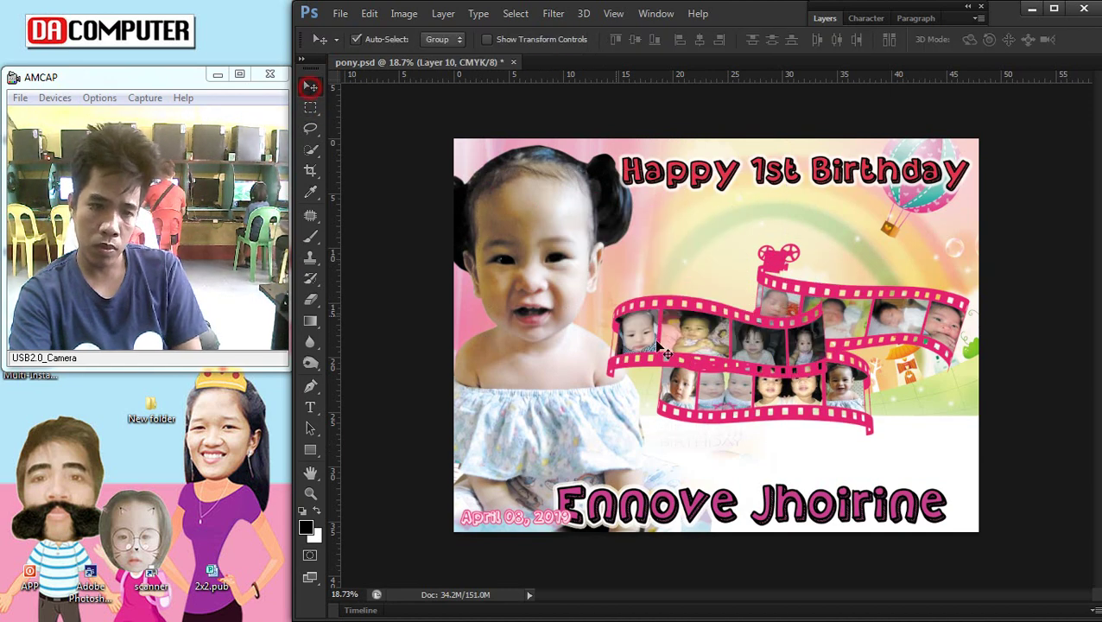
drag(610, 349, 541, 193)
Step: Bring the filmstrip_PNG121 layer to the front and place it bottom-left over the photo
right_click(756, 289)
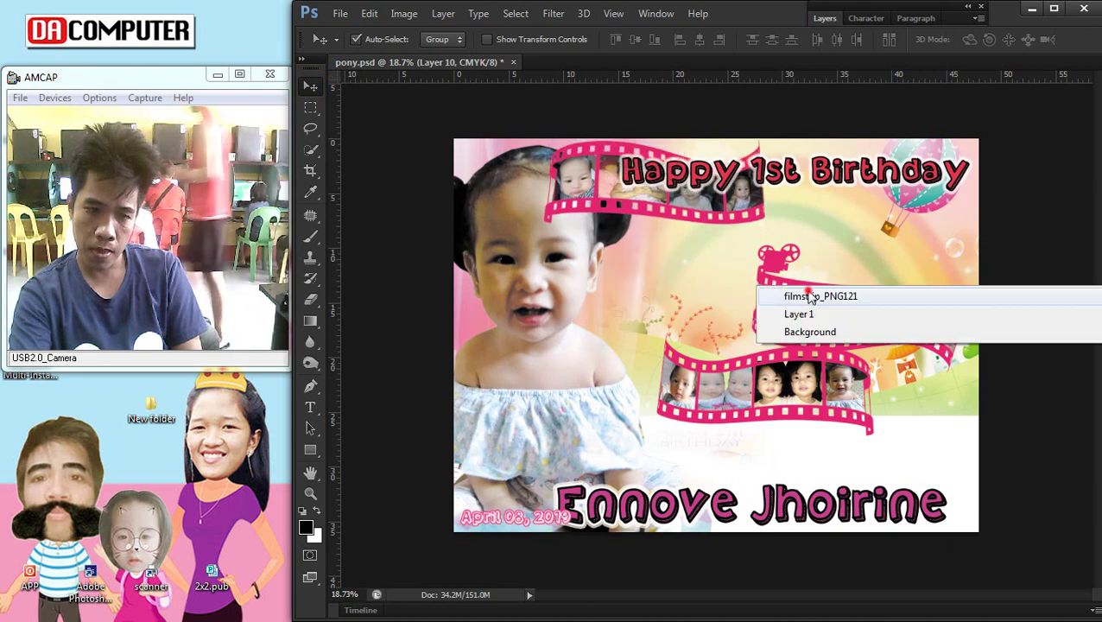
click(782, 292)
drag(608, 386, 561, 466)
click(443, 13)
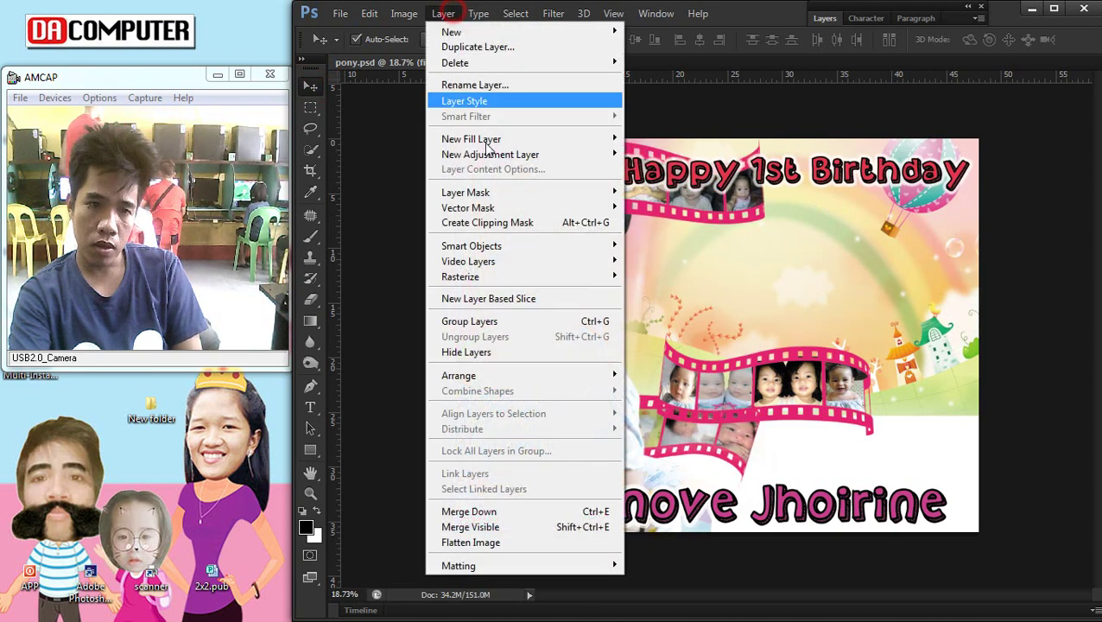
click(664, 376)
mouse_move(691, 380)
mouse_down()
mouse_move(654, 442)
mouse_move(593, 459)
mouse_up()
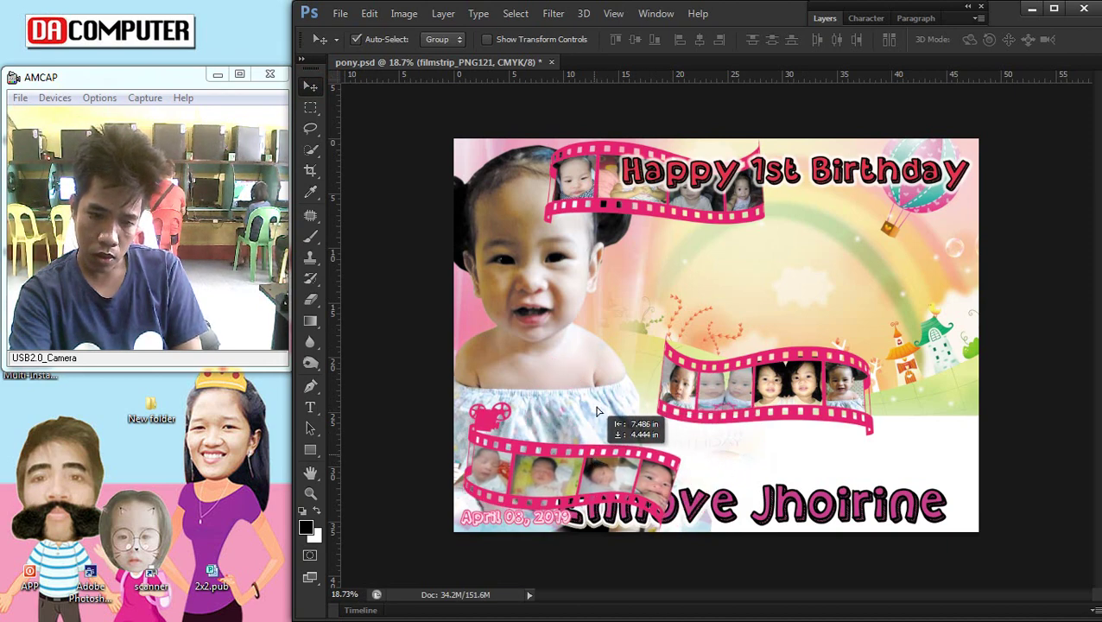
drag(596, 412, 596, 412)
scroll(681, 314, down, 2)
scroll(665, 388, up, 1)
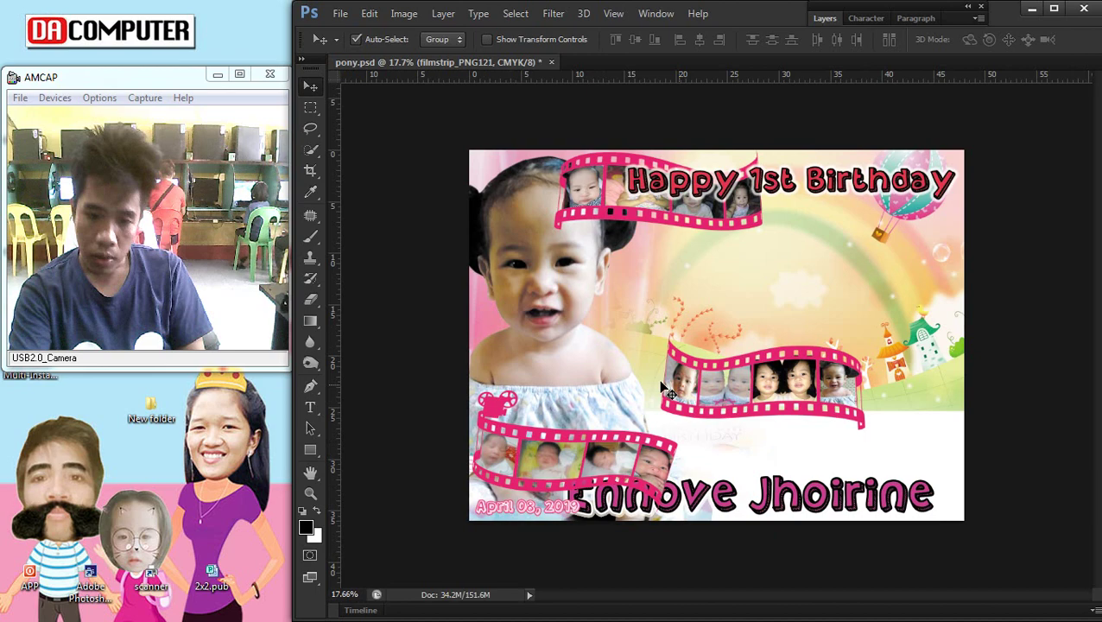
Step: Nudge the bottom filmstrip up slightly and bring it in front of all layers
right_click(619, 462)
click(639, 462)
drag(639, 463, 637, 449)
right_click(665, 517)
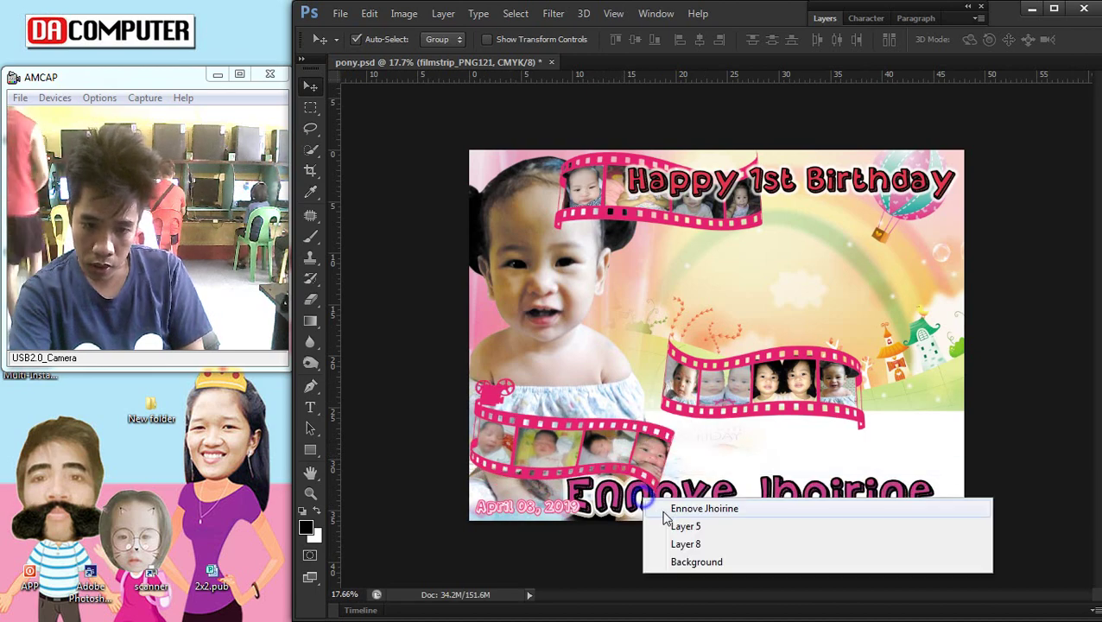
click(704, 509)
click(443, 13)
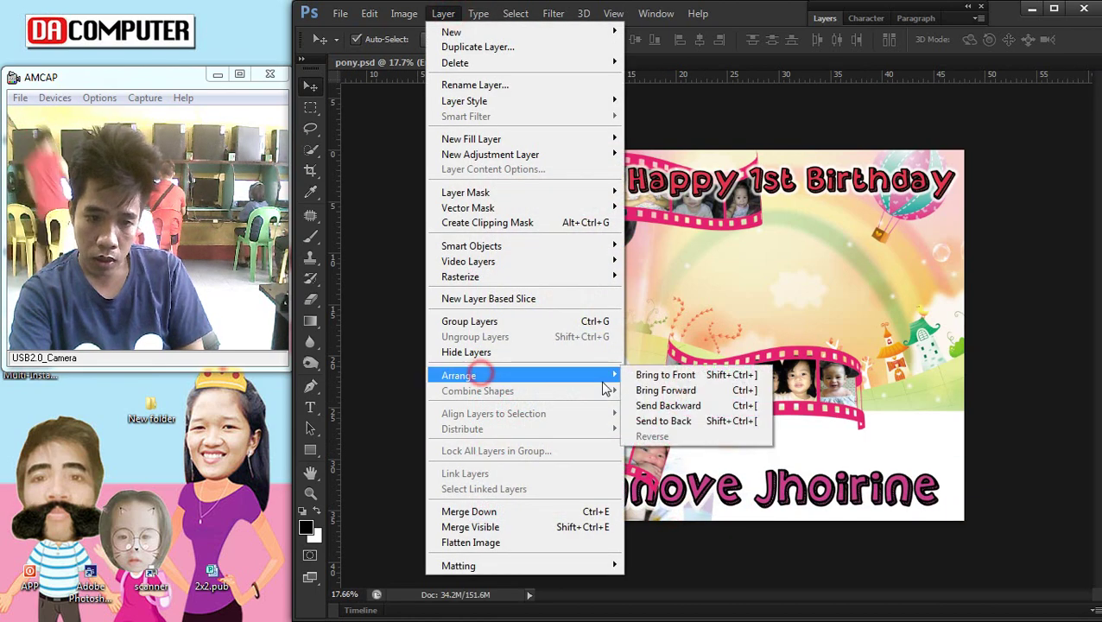
click(665, 375)
scroll(455, 544, up, 2)
Step: Shift the April 08, 2019 date right above the name, and lower the middle filmstrip
right_click(465, 570)
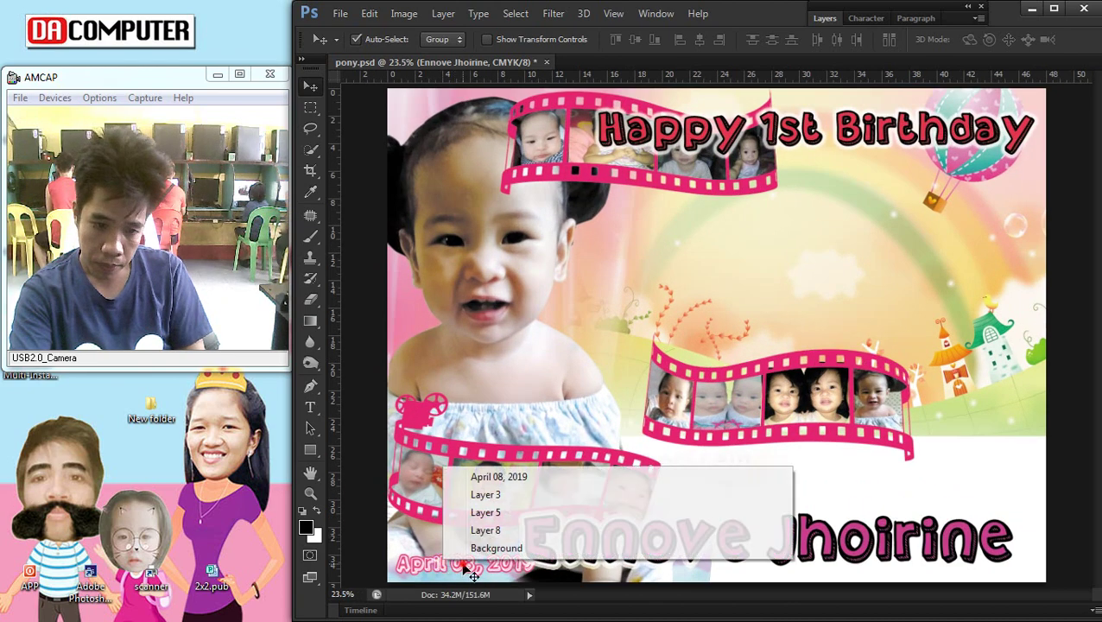
click(498, 476)
drag(466, 562, 475, 548)
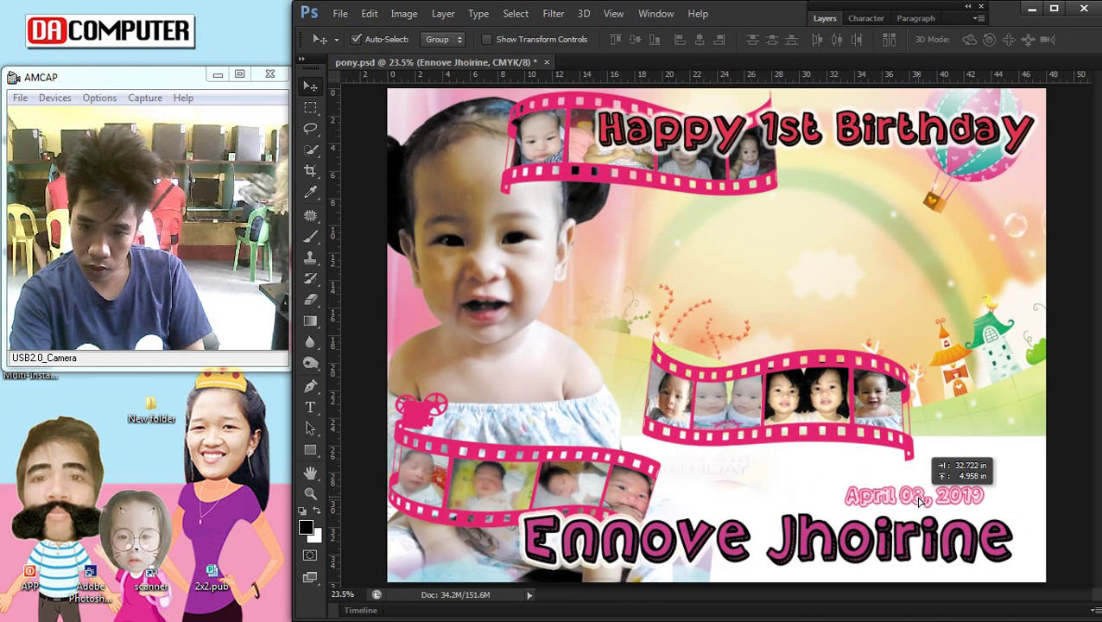
drag(924, 495, 917, 496)
mouse_move(772, 408)
mouse_down()
mouse_move(790, 466)
mouse_move(723, 363)
mouse_up()
Step: Move the middle filmstrip up under the Happy 1st Birthday title
key(ctrl+t)
drag(596, 361, 598, 362)
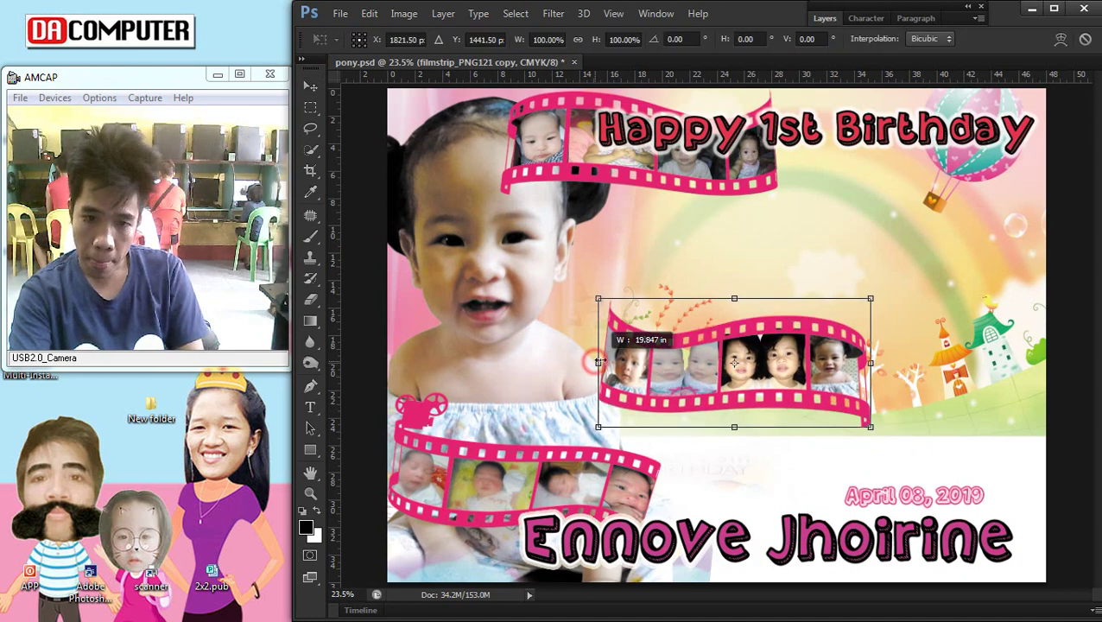
key(Return)
drag(724, 404, 899, 263)
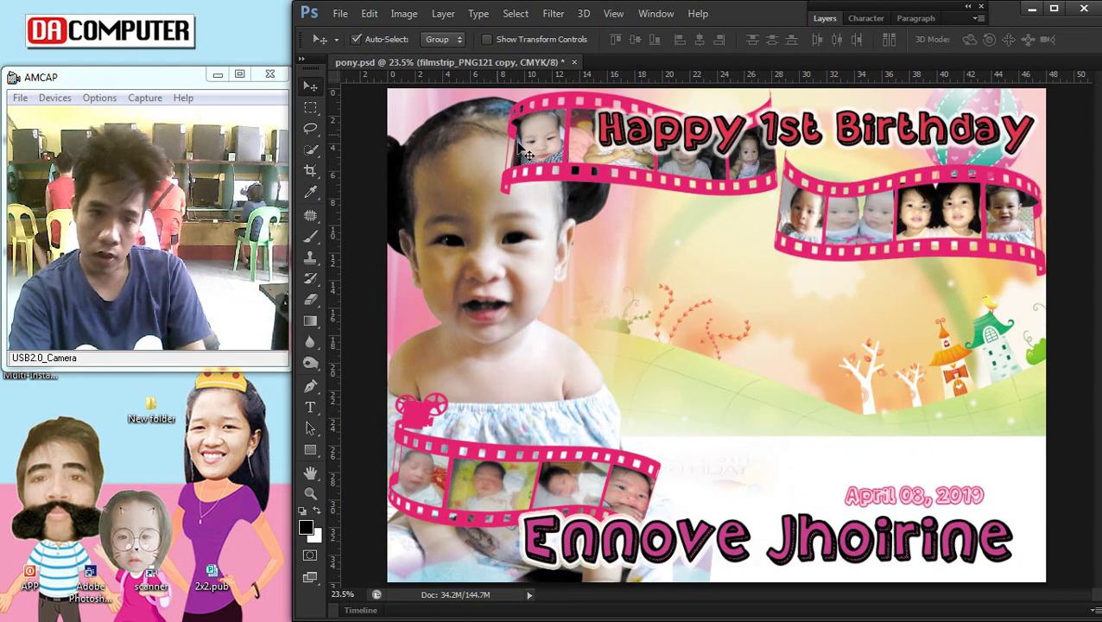
Step: Move the top-left filmstrip (Layer 10) to the bottom right, just above the date
drag(557, 158, 471, 333)
key(ctrl+t)
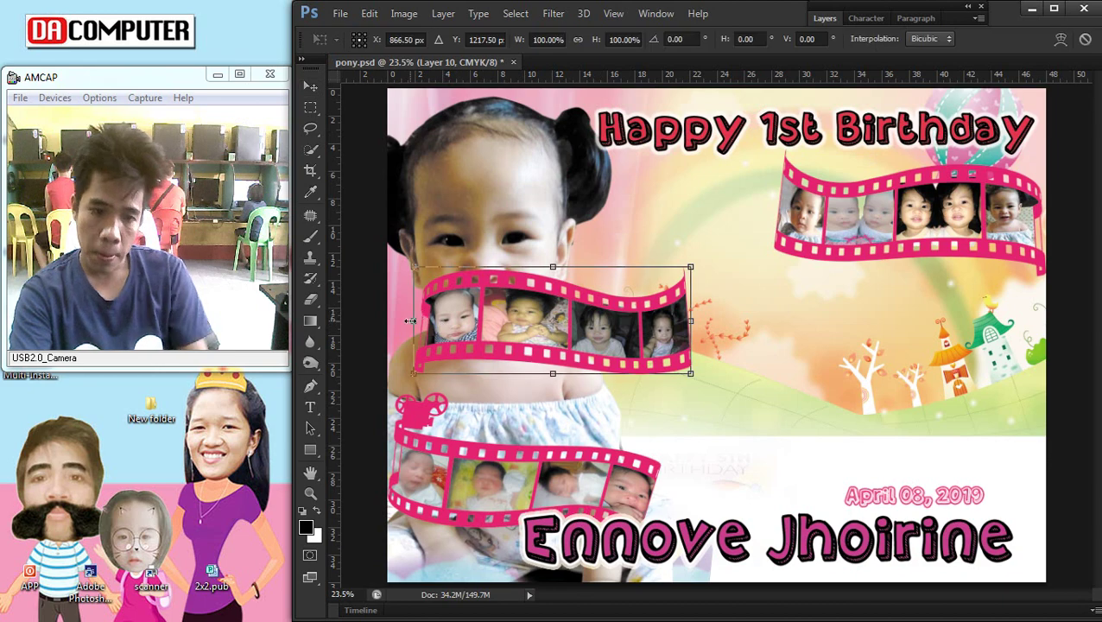
drag(516, 297, 753, 447)
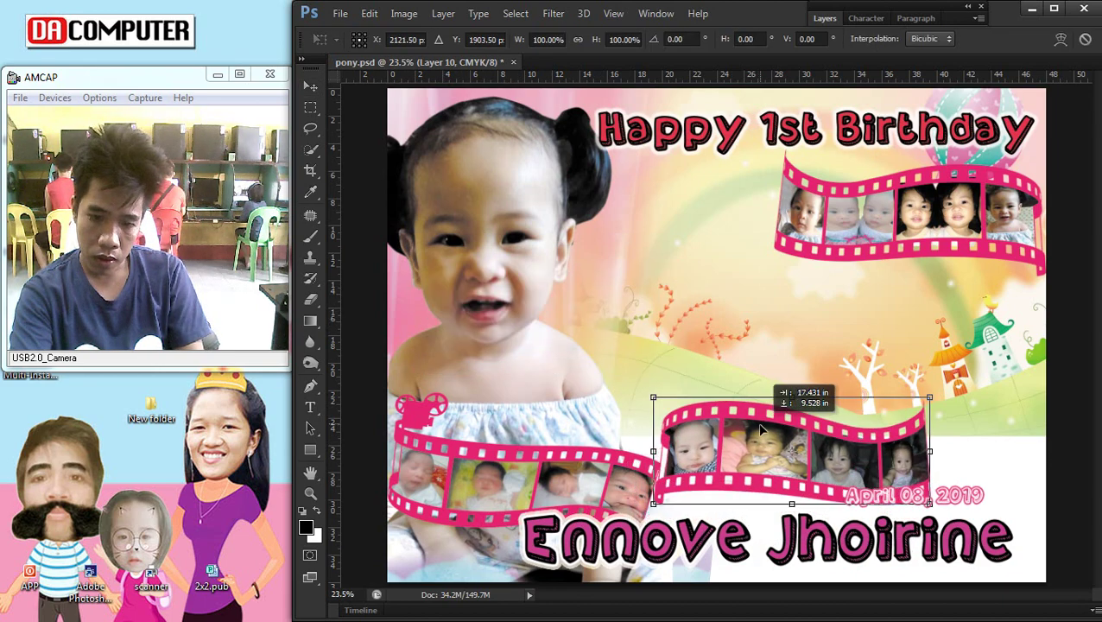
drag(753, 447, 735, 447)
drag(801, 439, 812, 441)
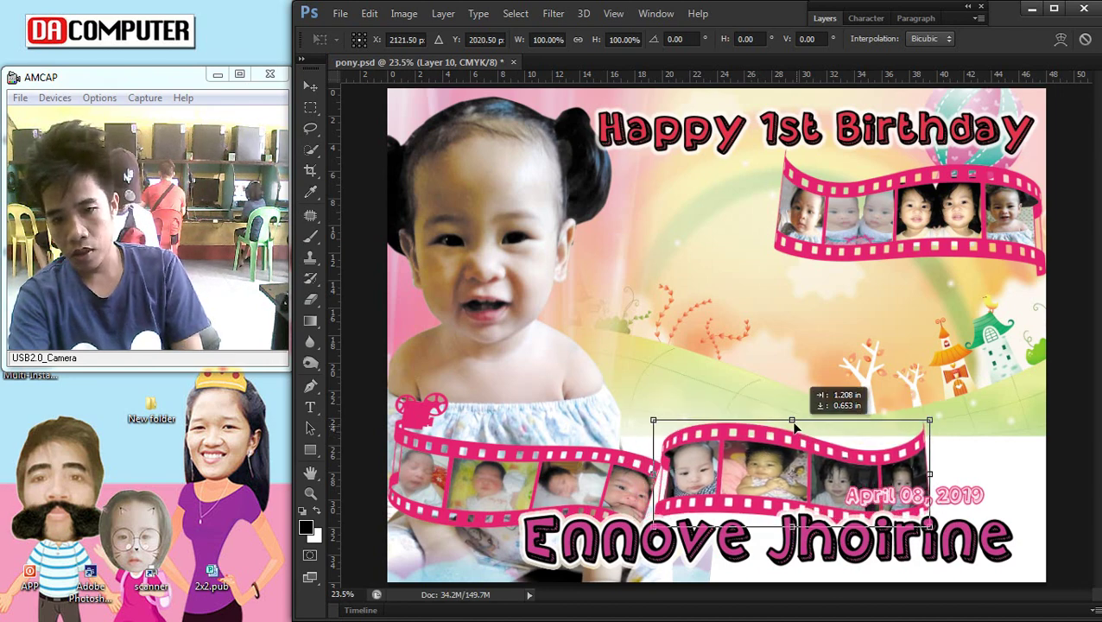
key(Return)
Step: Select the name, April 08, 2019 date and Layer 10 layers in turn from the canvas
right_click(660, 544)
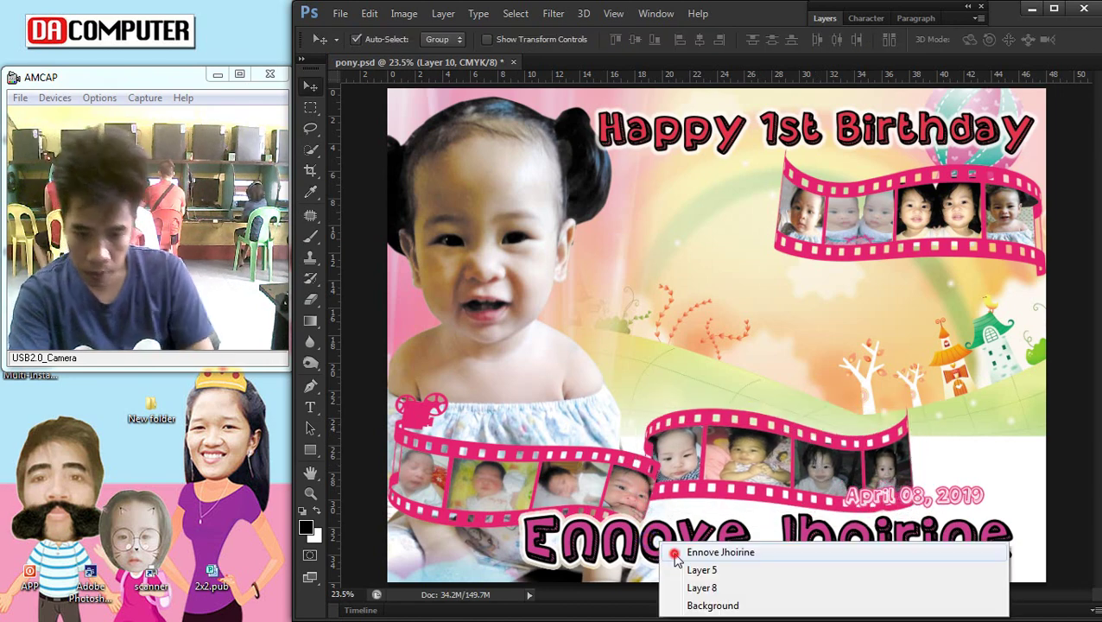
click(713, 553)
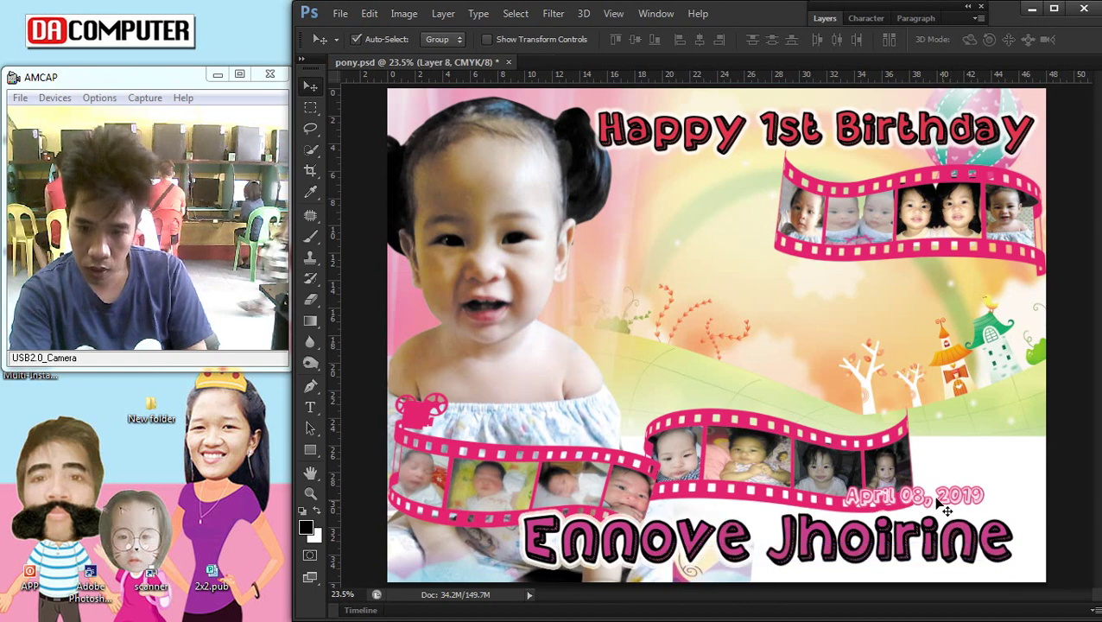
right_click(756, 486)
click(782, 496)
right_click(757, 471)
click(872, 480)
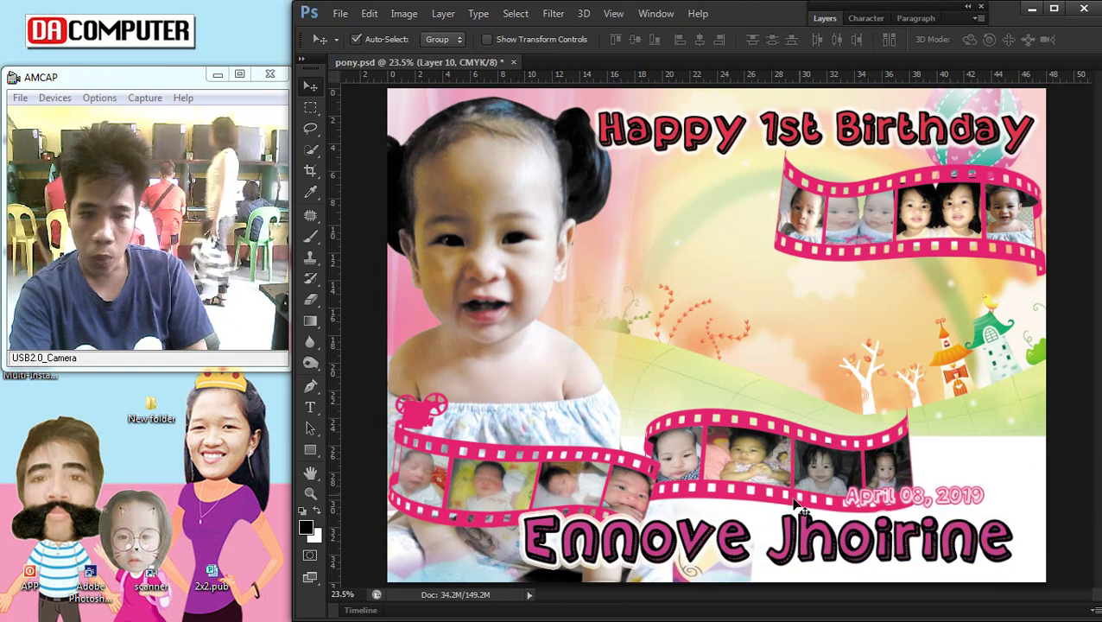
right_click(836, 476)
click(836, 478)
Step: Shift the top filmstrip left under the title and widen it to about 116.66%
right_click(992, 419)
click(799, 433)
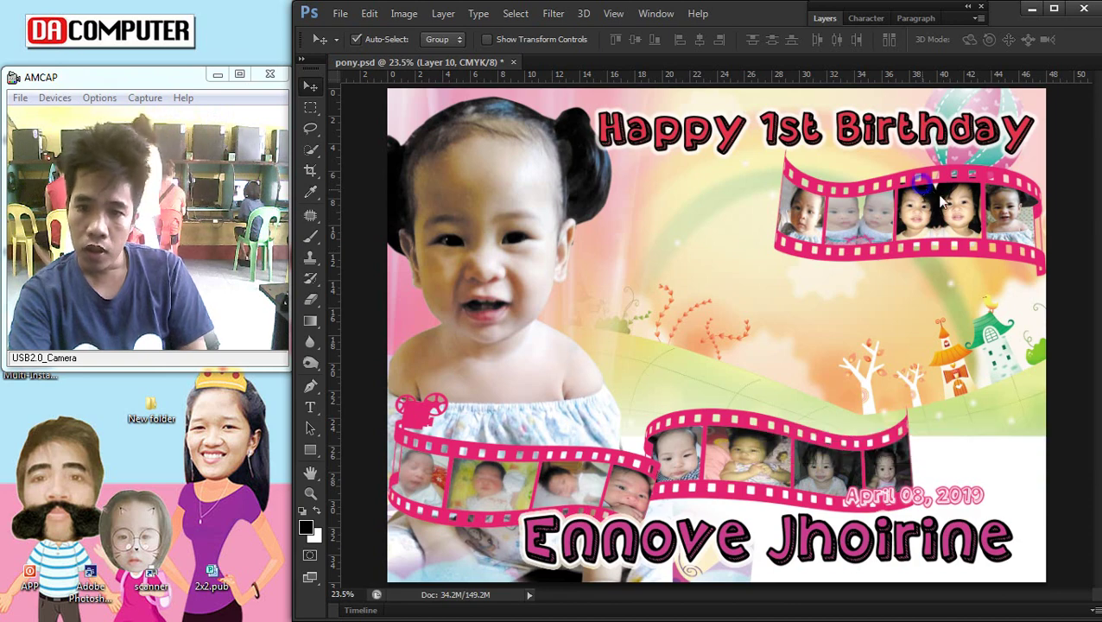
drag(943, 213, 803, 228)
key(ctrl+t)
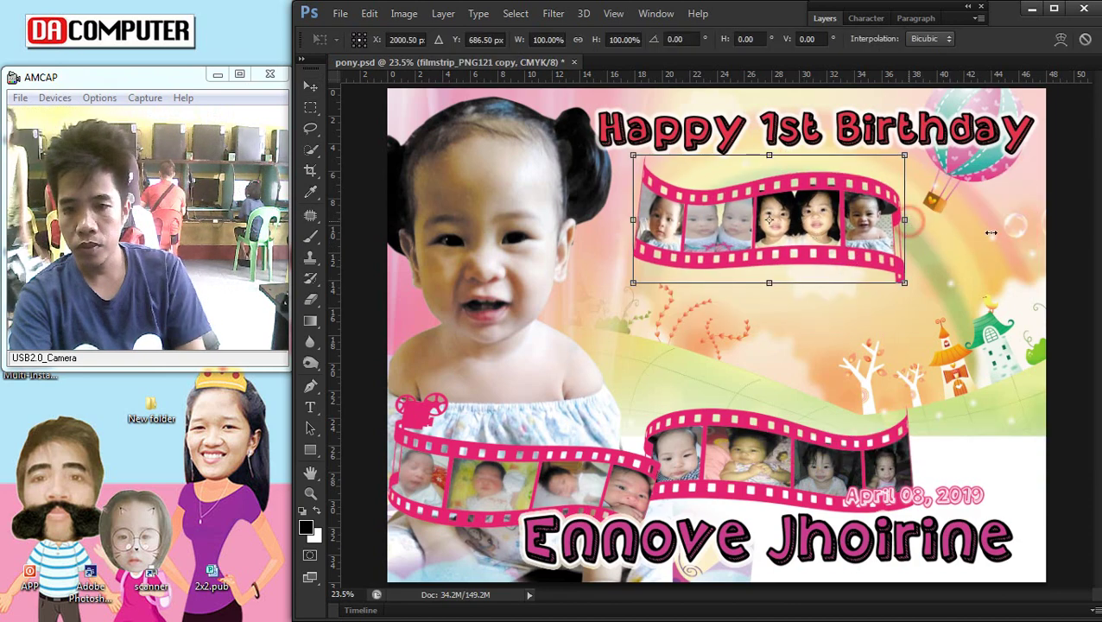
mouse_move(990, 232)
mouse_down()
mouse_move(993, 221)
mouse_move(954, 231)
mouse_up()
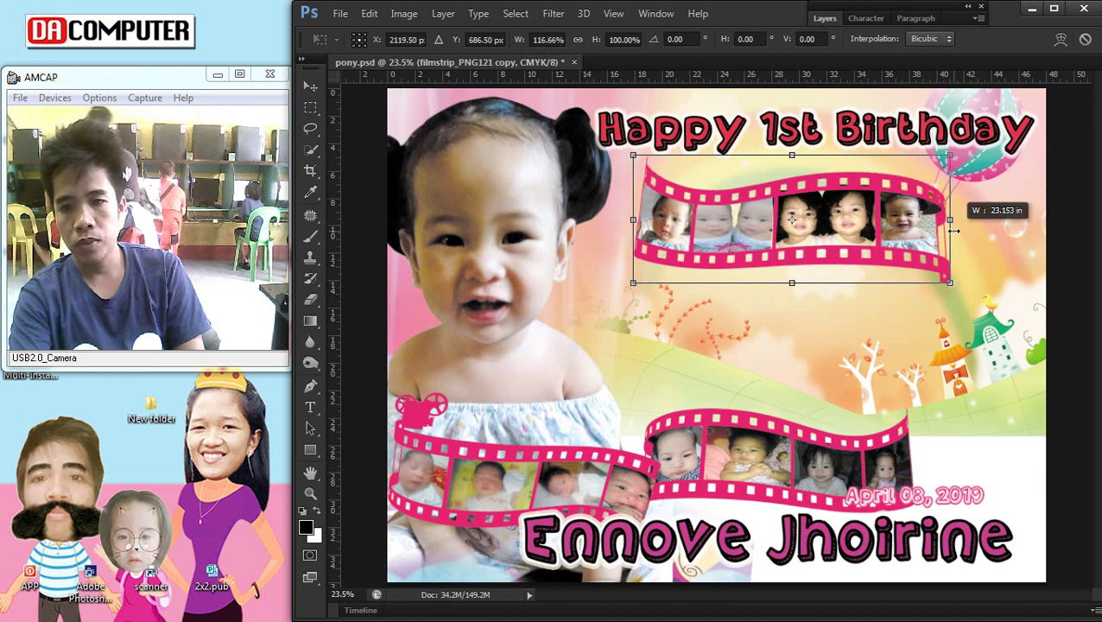
key(Return)
key(ctrl+minus)
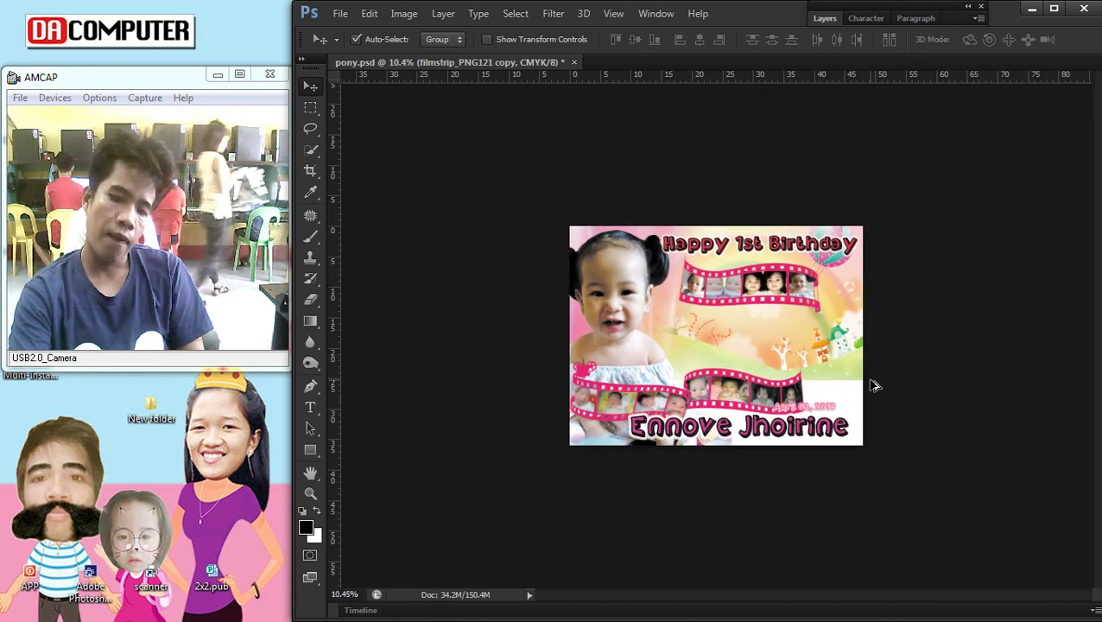
Step: Move the upper-right filmstrip down and left toward mid-canvas
key(ctrl+plus)
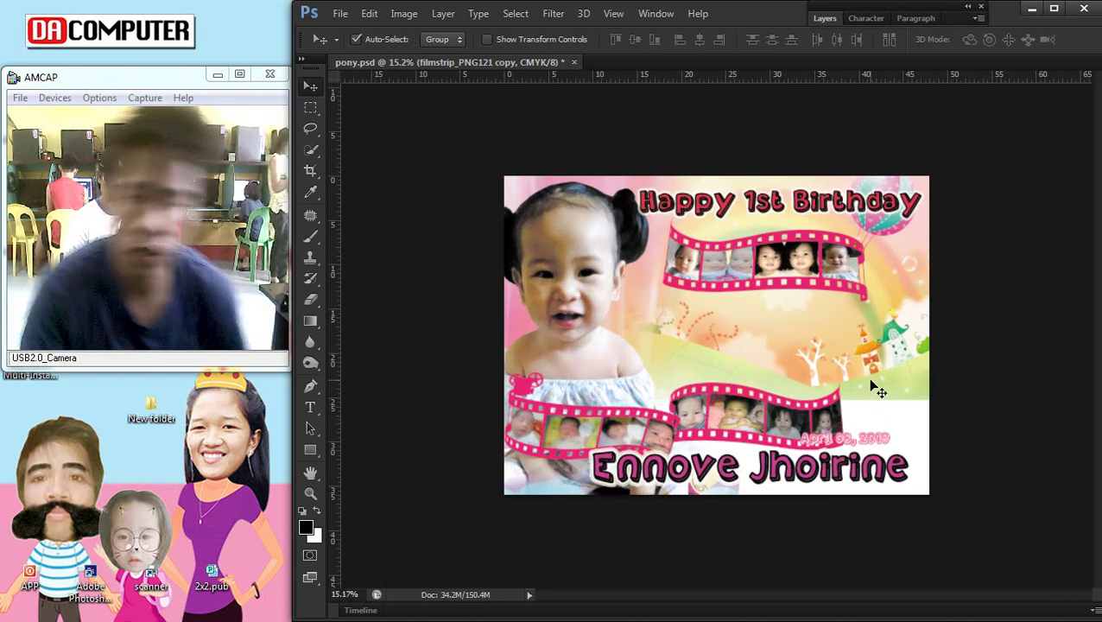
right_click(781, 257)
click(807, 264)
drag(808, 268, 786, 352)
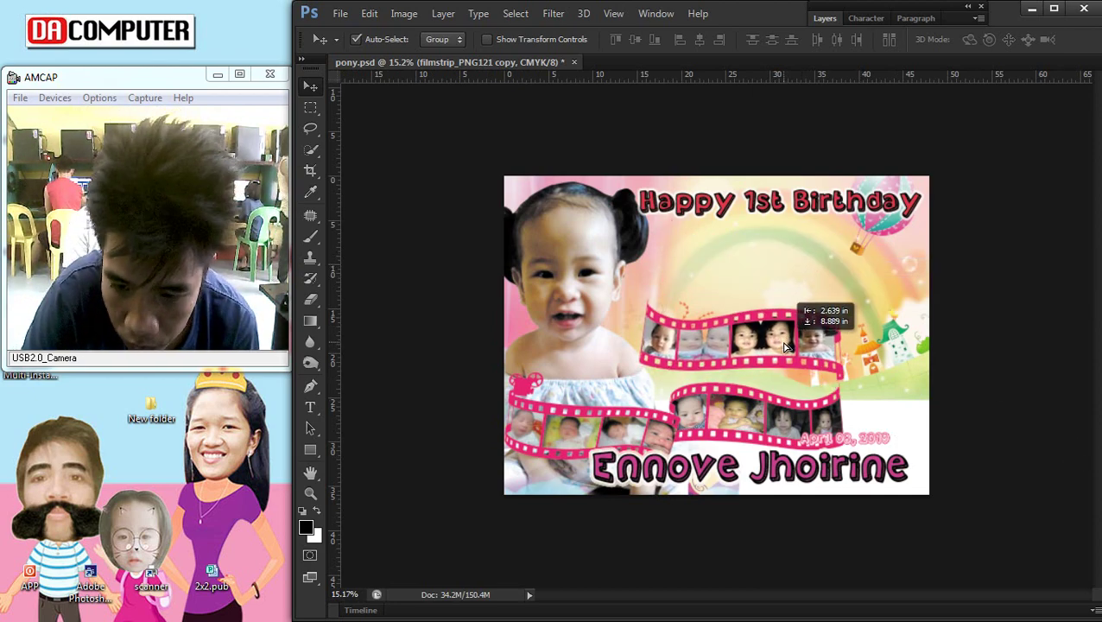
key(ctrl+minus)
key(ctrl+minus)
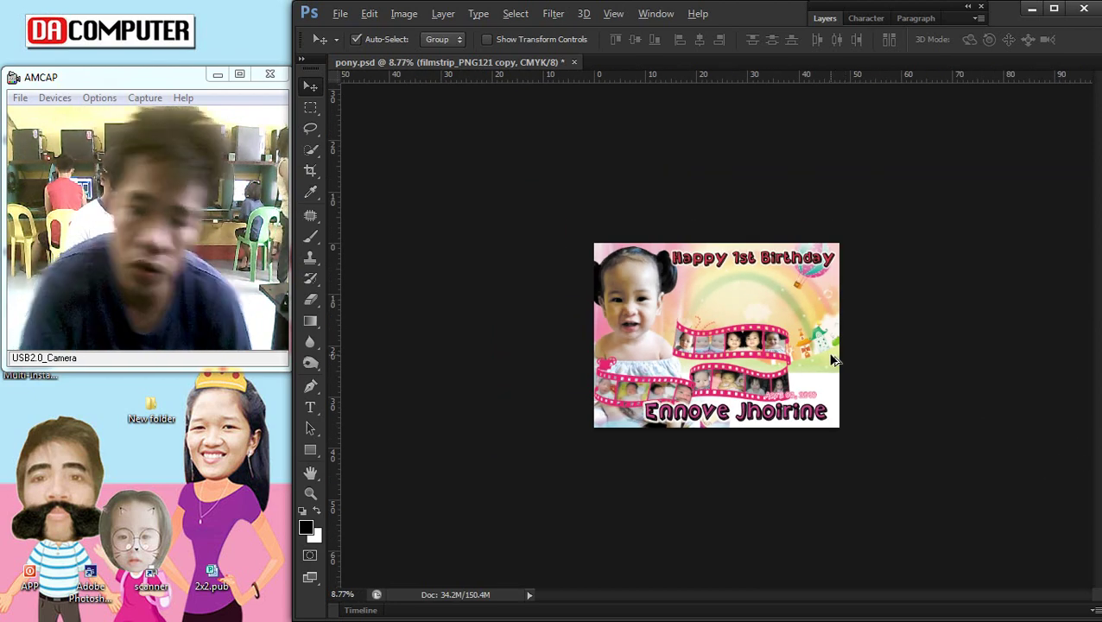
key(ctrl+0)
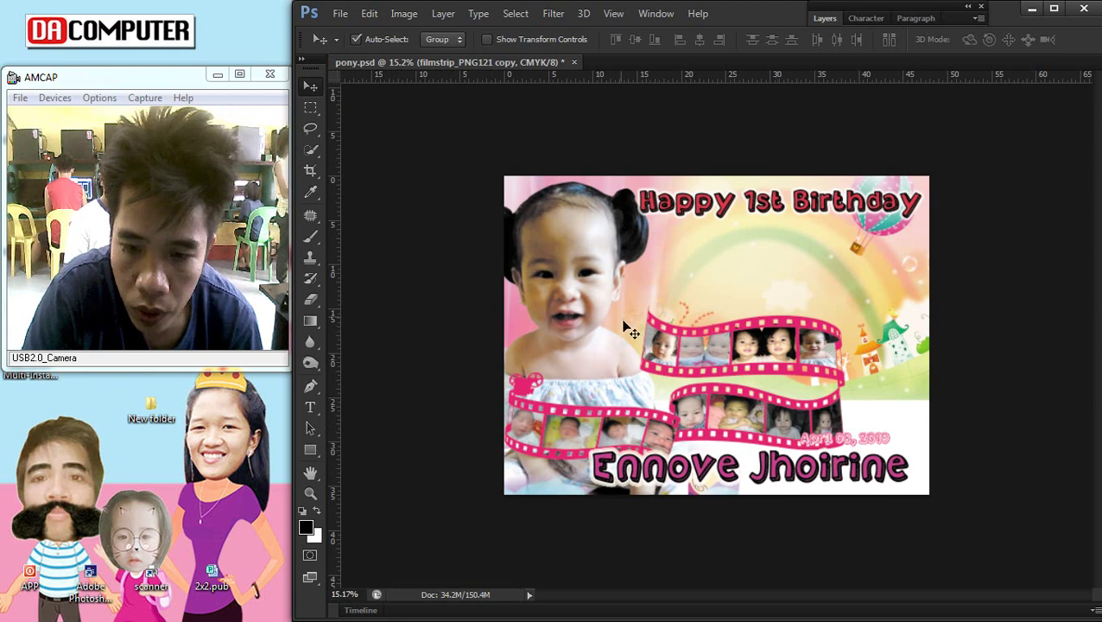
Step: Try flipping and narrowing the filmstrip beside the baby, then undo it
right_click(674, 339)
click(691, 350)
key(ctrl+t)
drag(639, 346, 974, 345)
drag(869, 346, 659, 315)
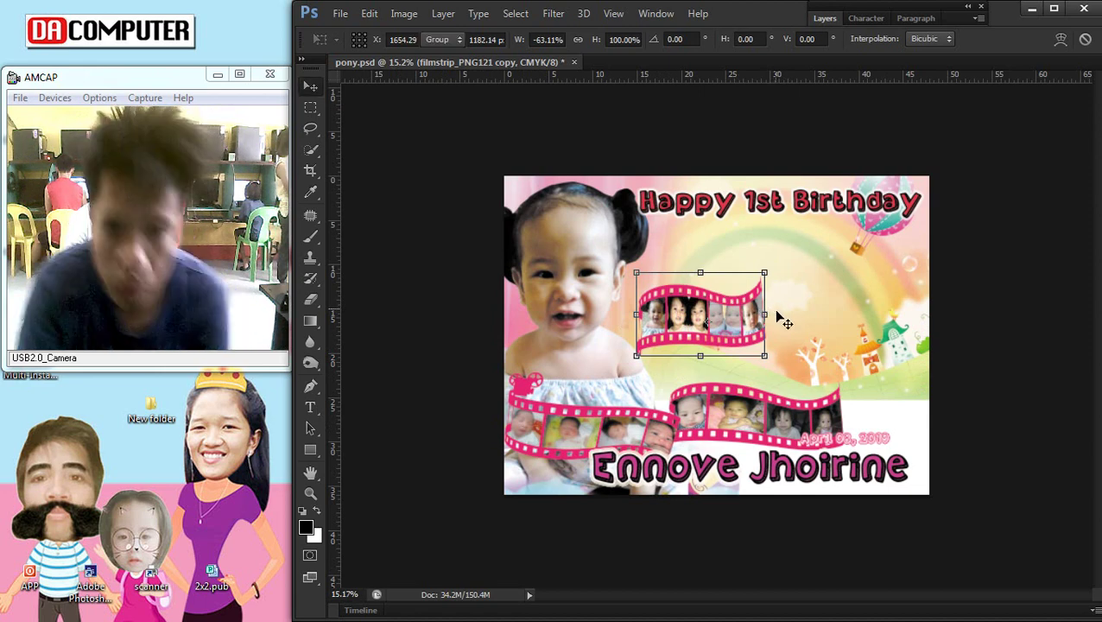
key(Return)
key(ctrl+z)
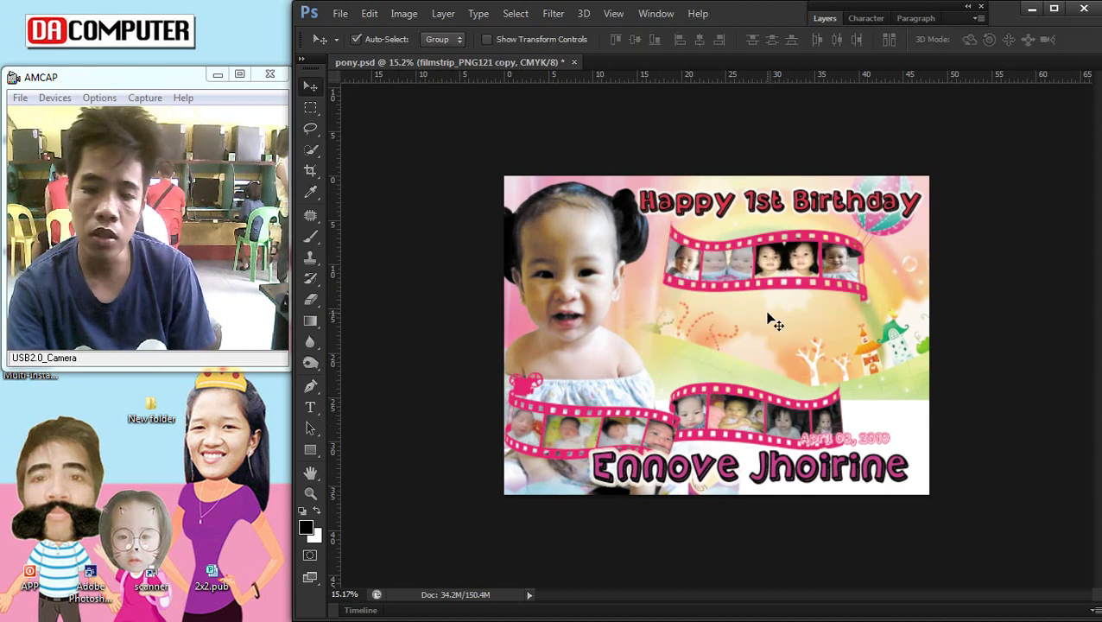
Step: Place the filmstrip_PNG121 copy mid-canvas, just above the lower filmstrip
drag(783, 342, 783, 371)
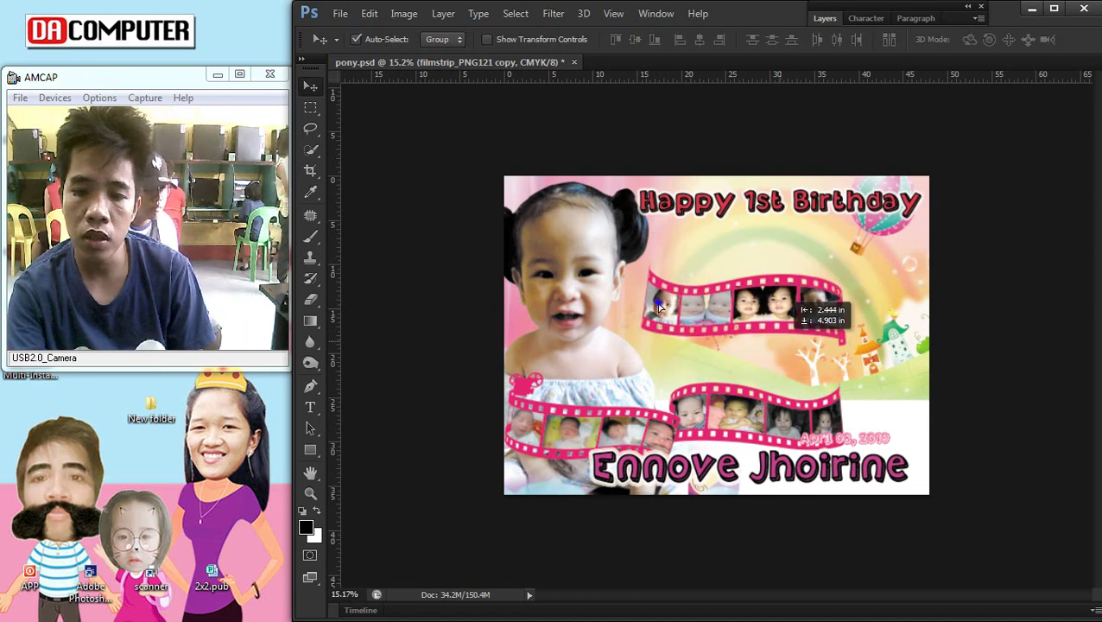
drag(659, 306, 717, 312)
right_click(730, 315)
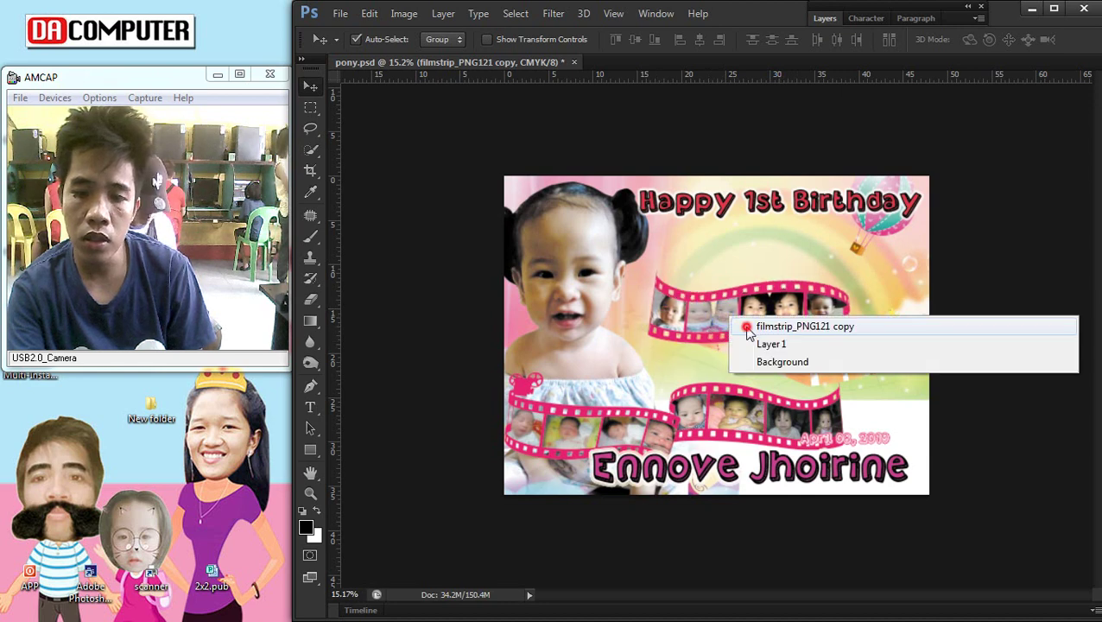
click(777, 322)
drag(764, 348, 749, 357)
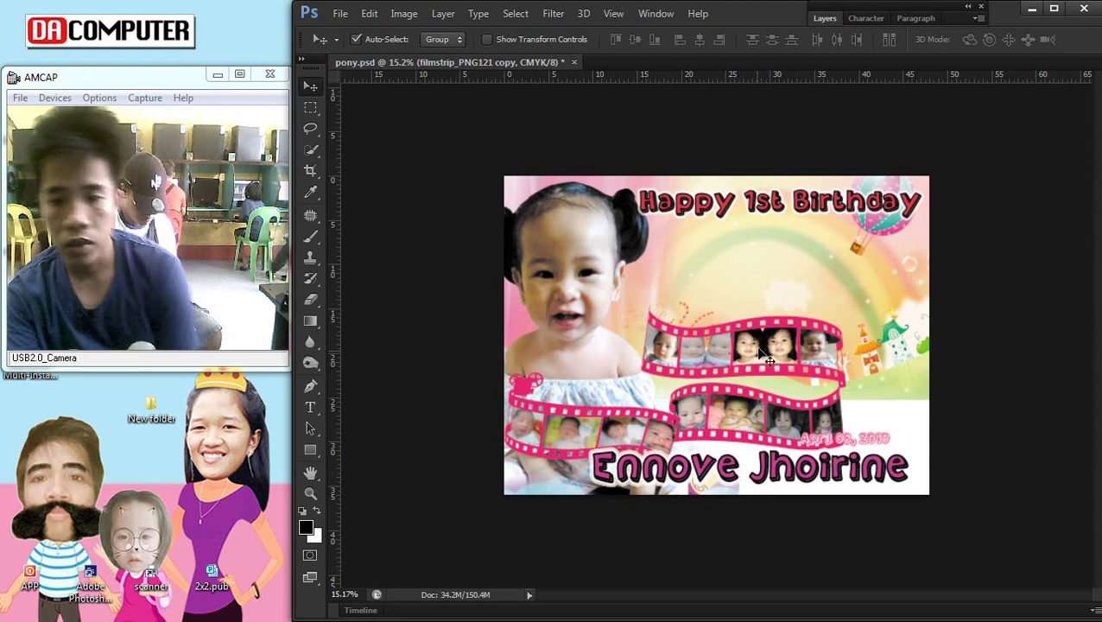
scroll(861, 381, down, 3)
scroll(853, 219, up, 3)
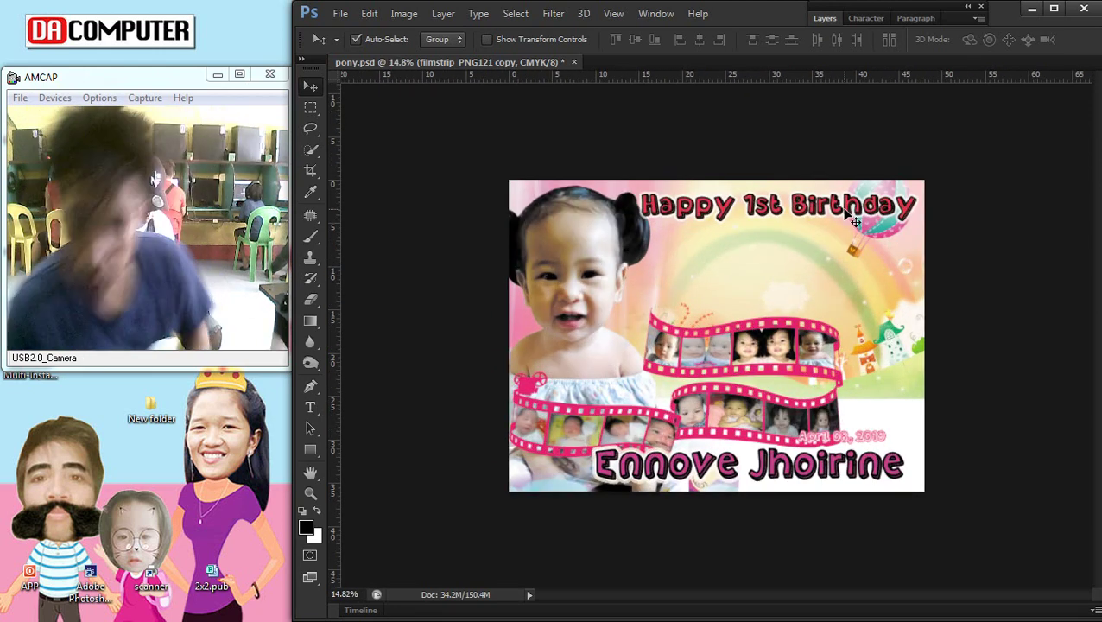
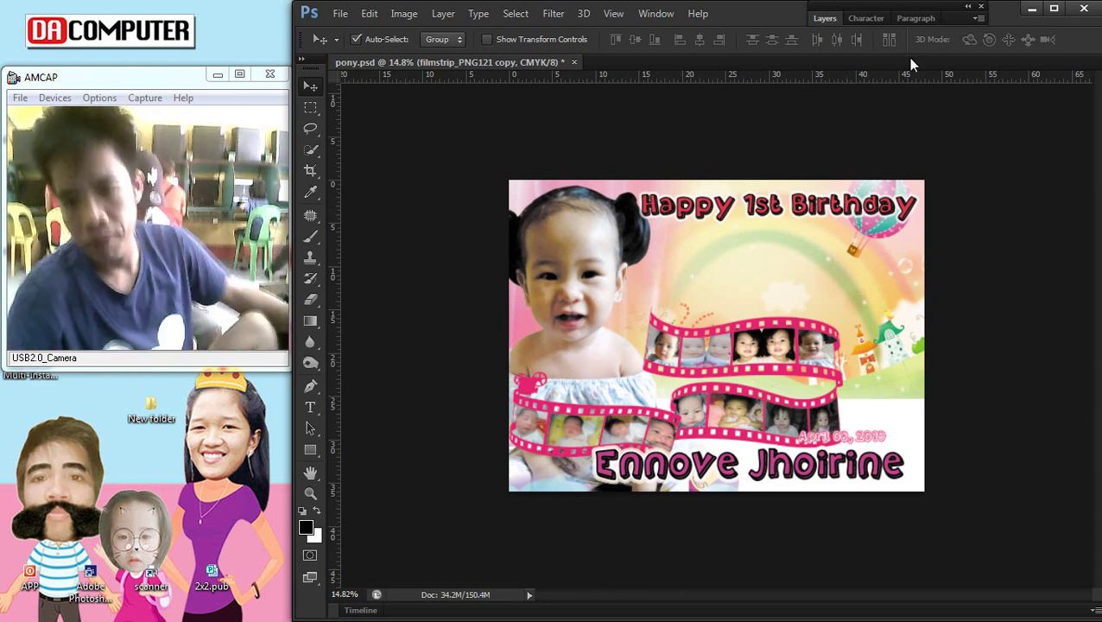
Step: Mirror the lower right-hand film strip, move it left beside the left strip, and widen it slightly
right_click(731, 434)
click(733, 431)
key(ctrl+t)
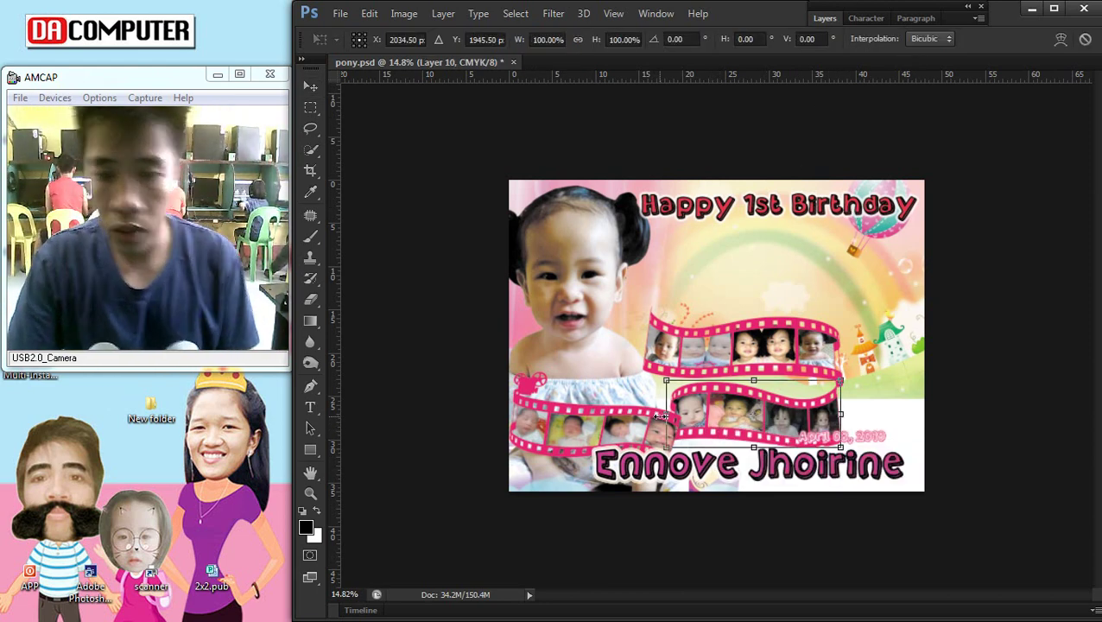
drag(660, 416, 1027, 414)
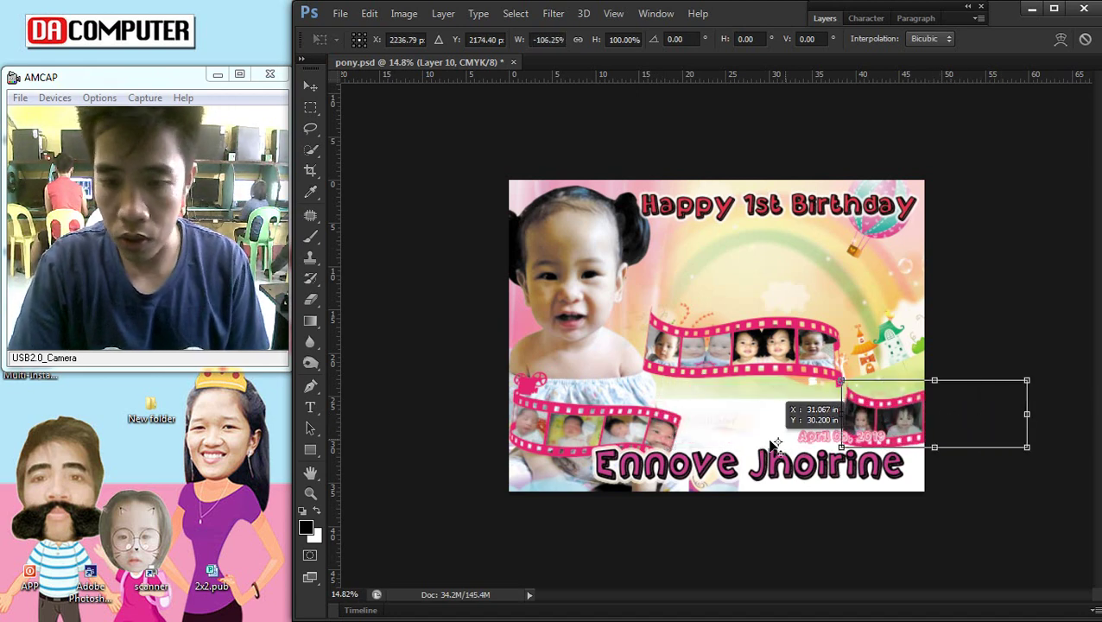
drag(885, 429, 750, 459)
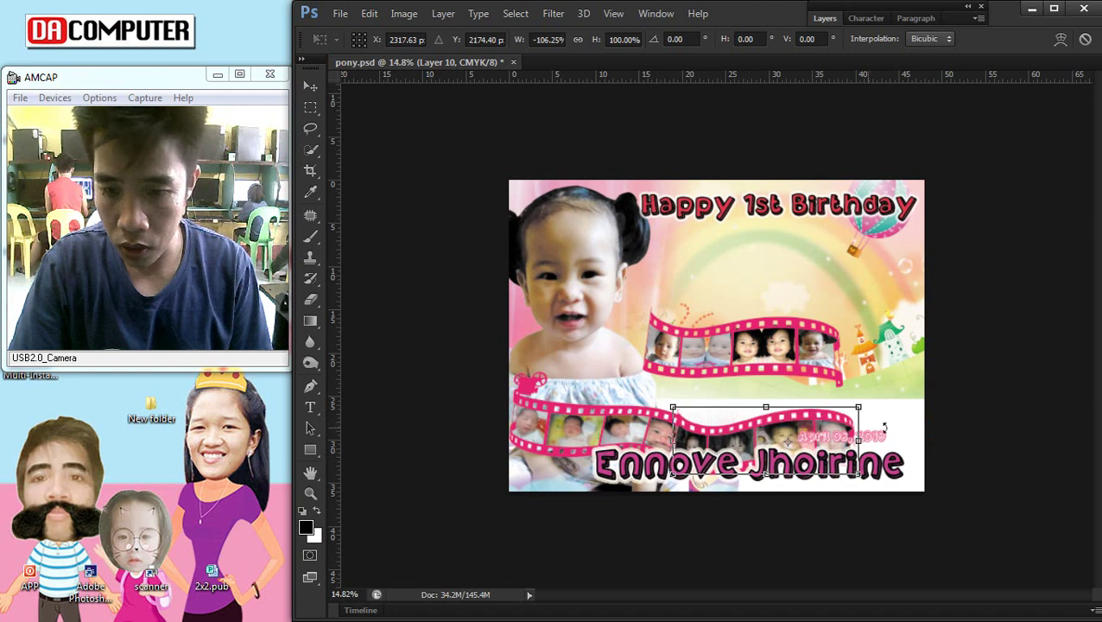
drag(862, 435, 871, 437)
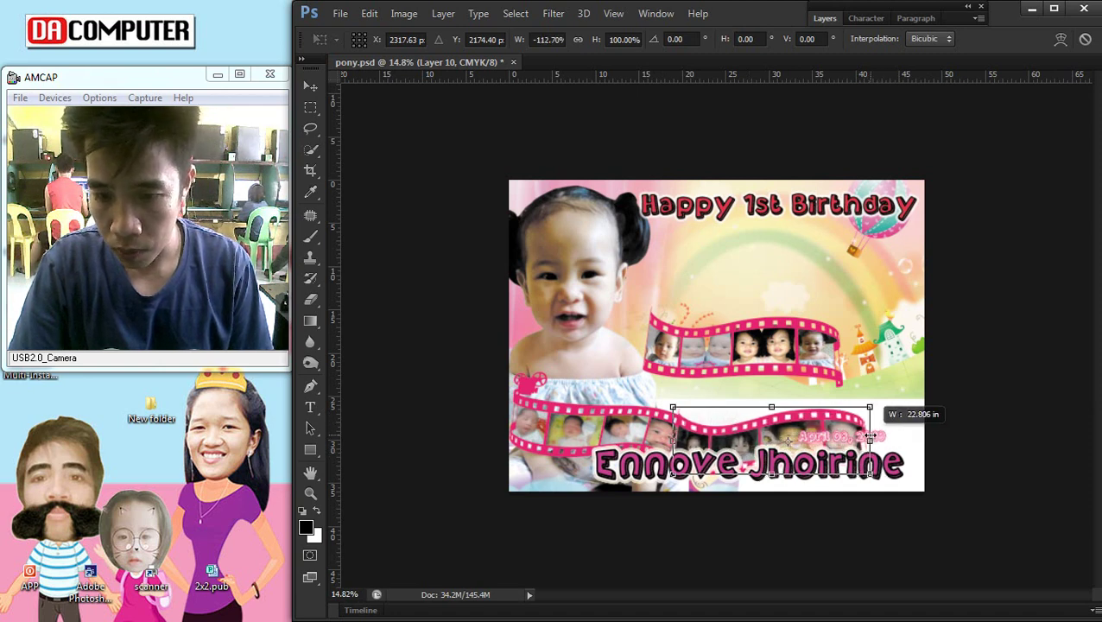
key(Return)
Step: Mirror the upper film strip and shift it left and up
click(679, 361)
key(ctrl+t)
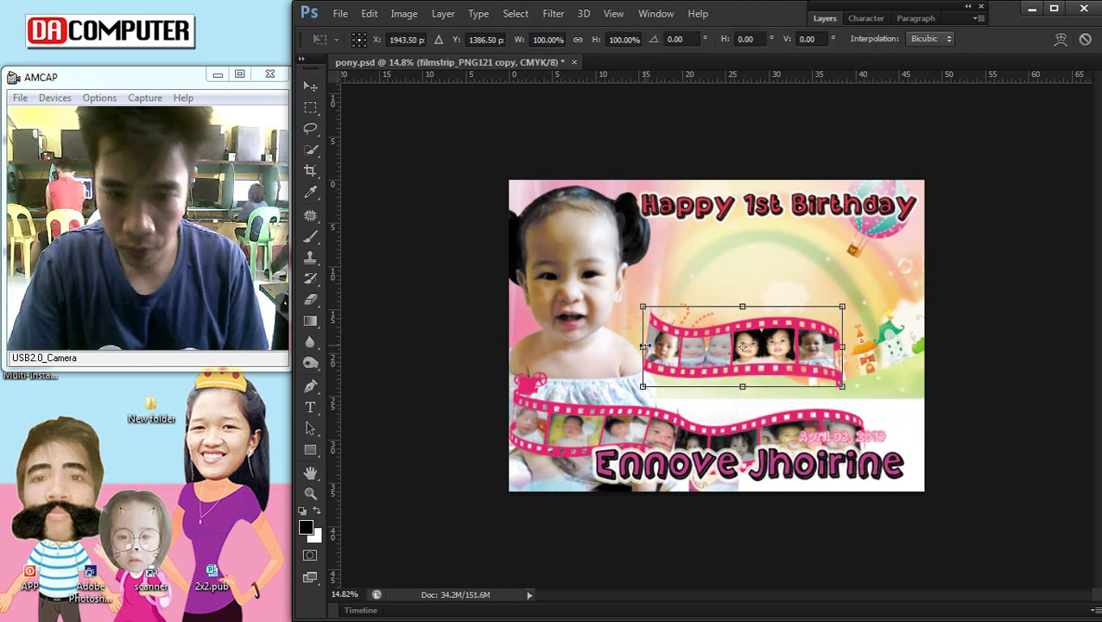
mouse_move(642, 346)
mouse_down()
mouse_move(954, 347)
mouse_move(813, 345)
mouse_move(882, 346)
mouse_up()
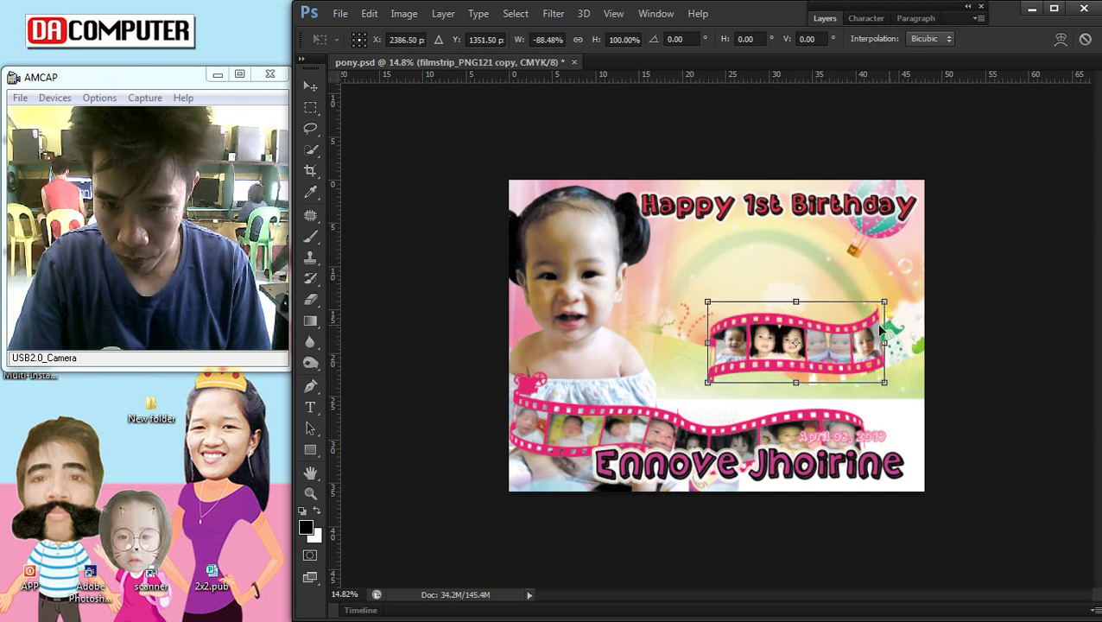
drag(794, 341, 760, 345)
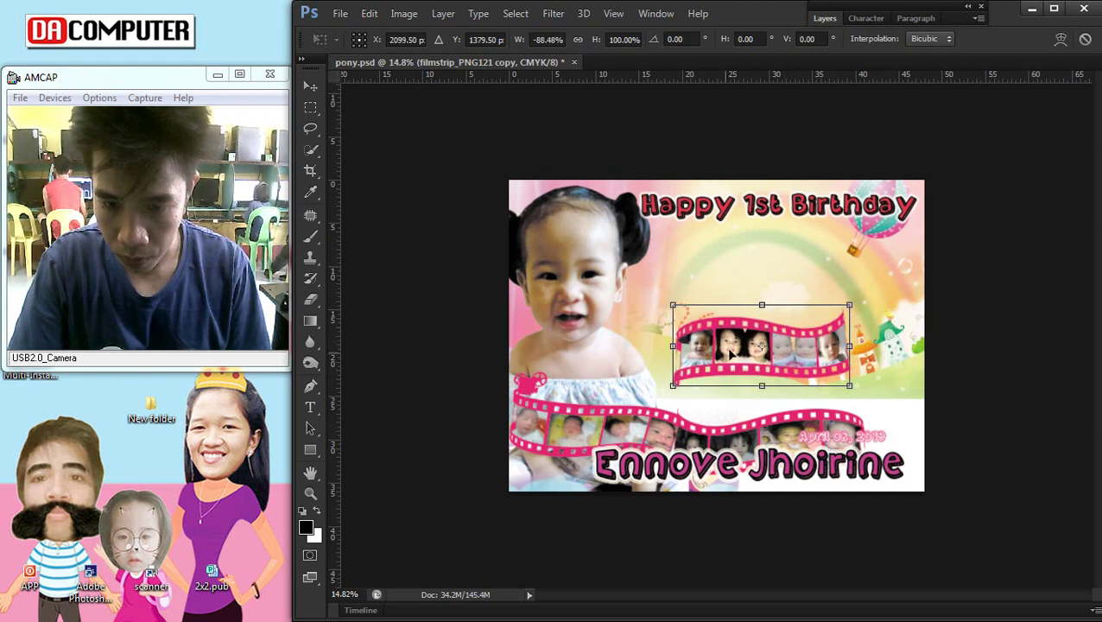
key(Return)
alt+scroll(820, 387, up, 1)
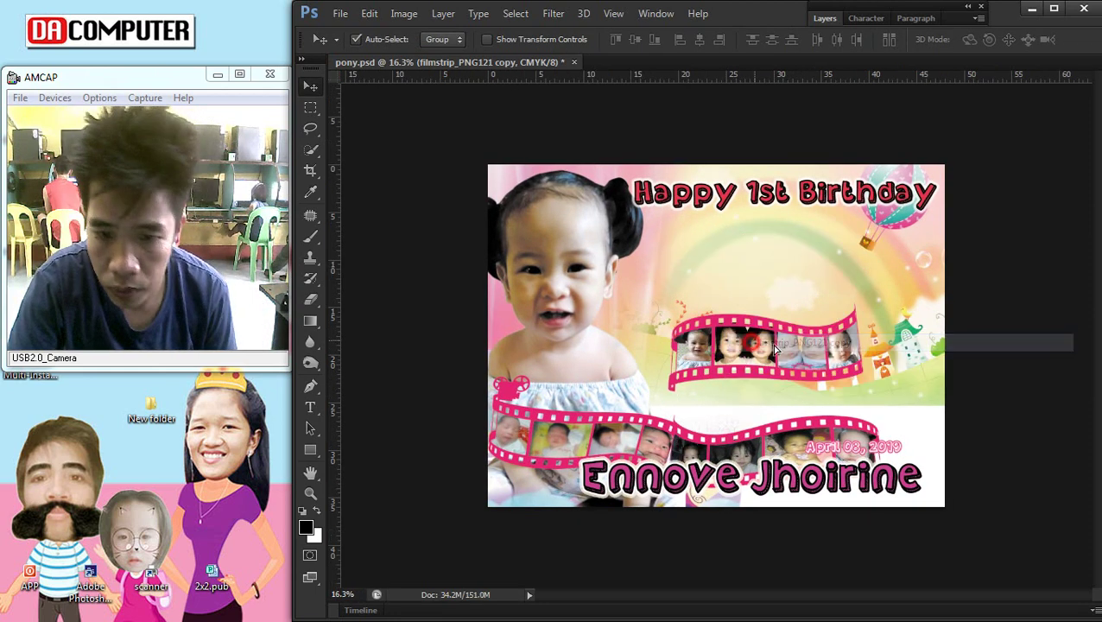
drag(733, 343, 676, 265)
Step: Check the layers under the baby photo and undo the upper strip's last two moves
right_click(565, 298)
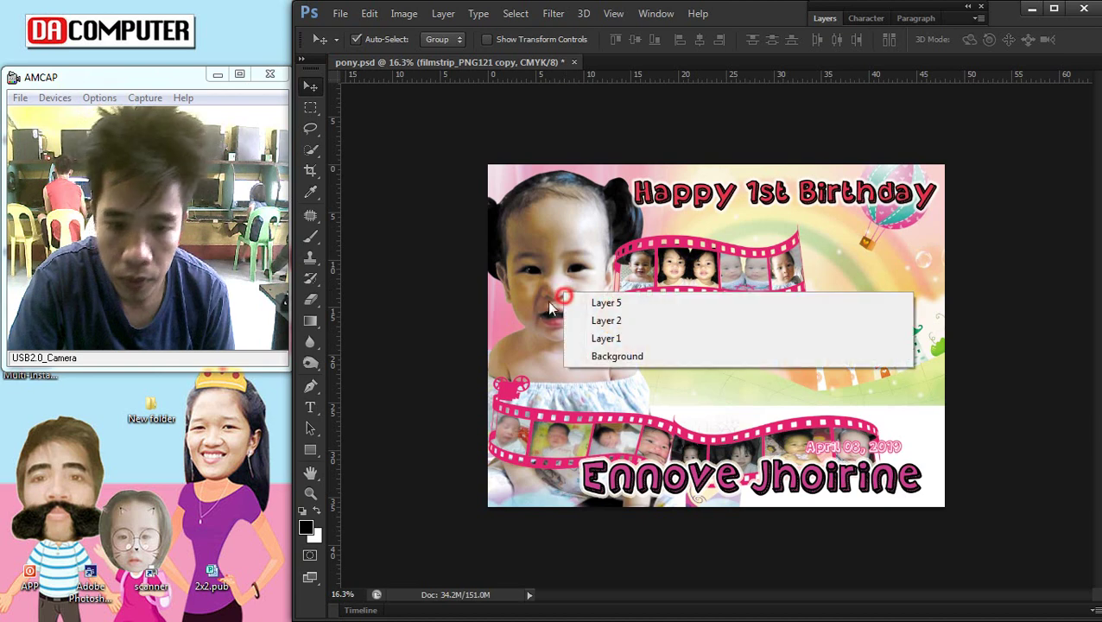
click(822, 321)
right_click(536, 282)
click(565, 285)
right_click(556, 296)
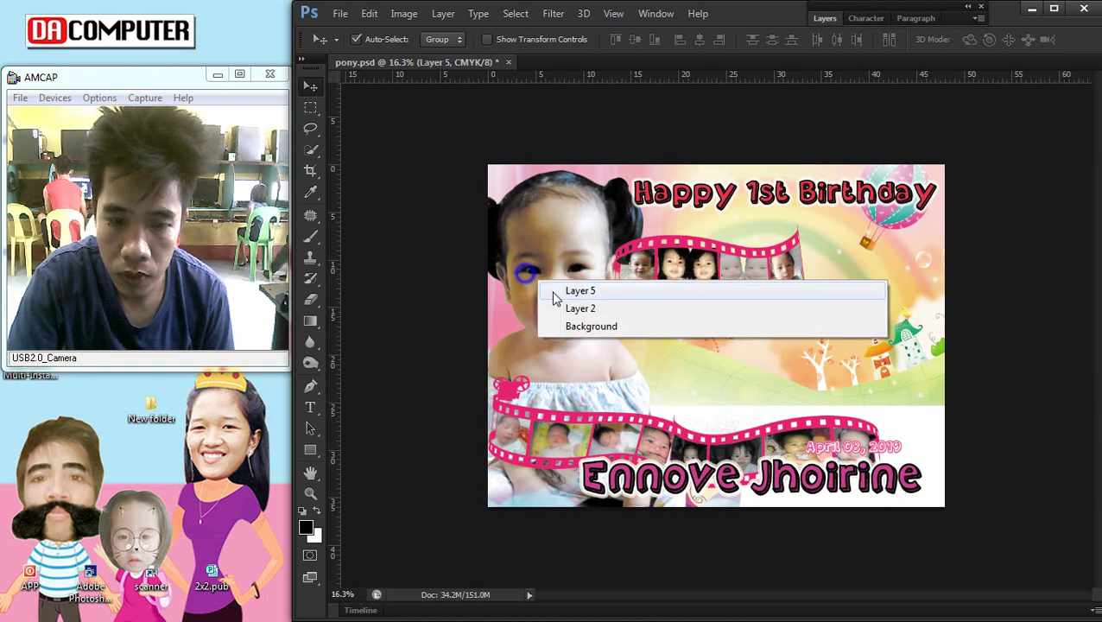
click(734, 282)
key(ctrl+alt+z)
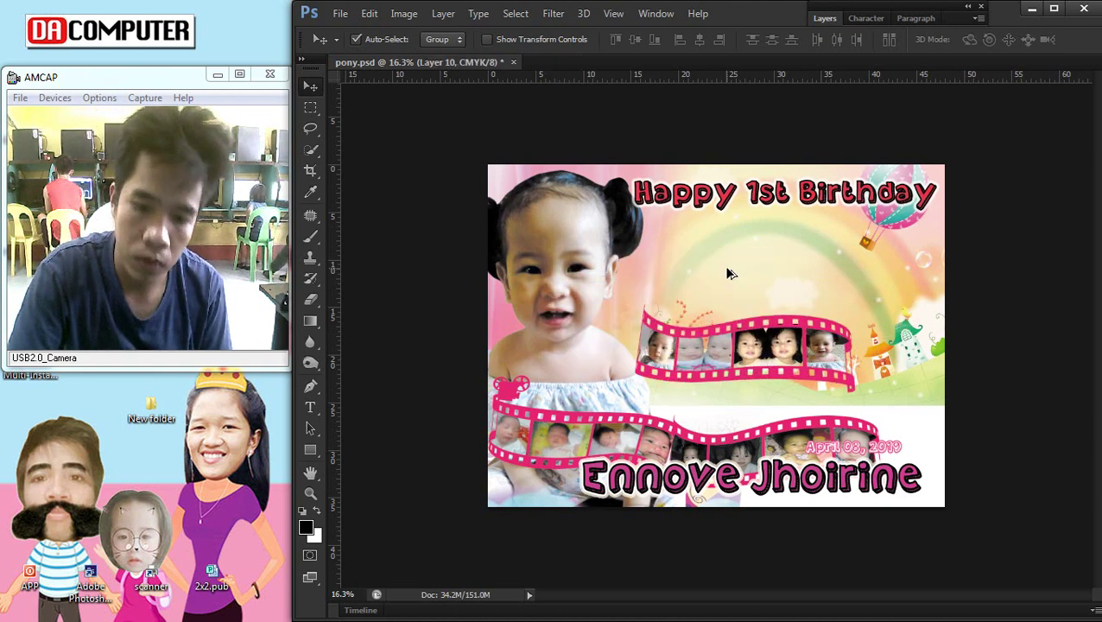
key(ctrl+alt+z)
scroll(753, 335, up, 1)
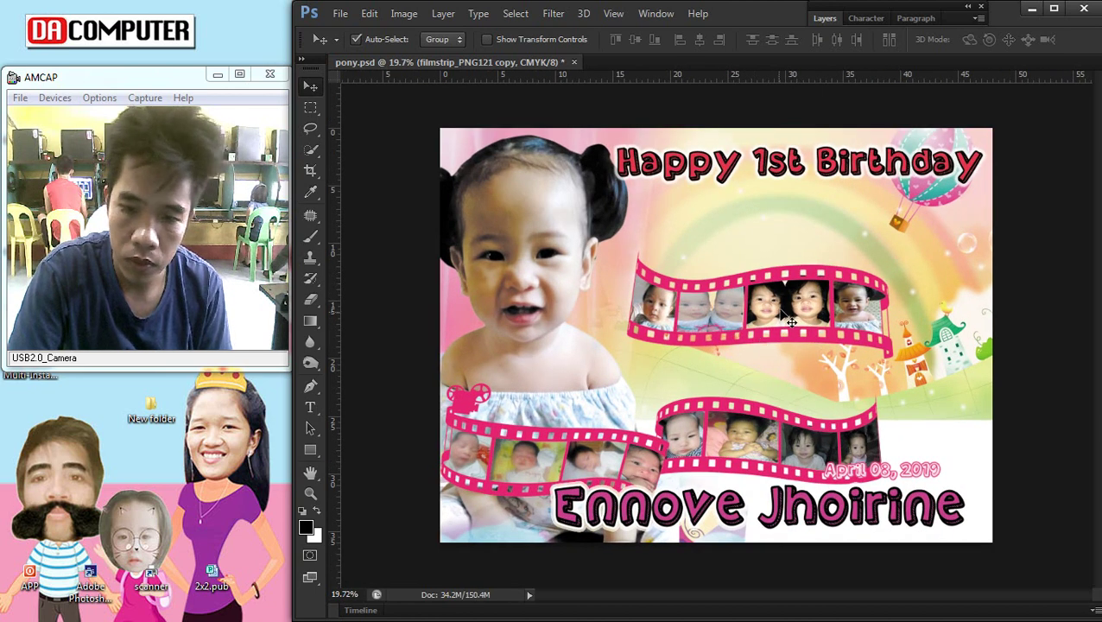
right_click(753, 298)
Step: Select the upper film strip's layer and nudge it slightly up into place
click(795, 315)
mouse_move(798, 324)
mouse_down()
mouse_move(792, 348)
mouse_move(801, 309)
mouse_up()
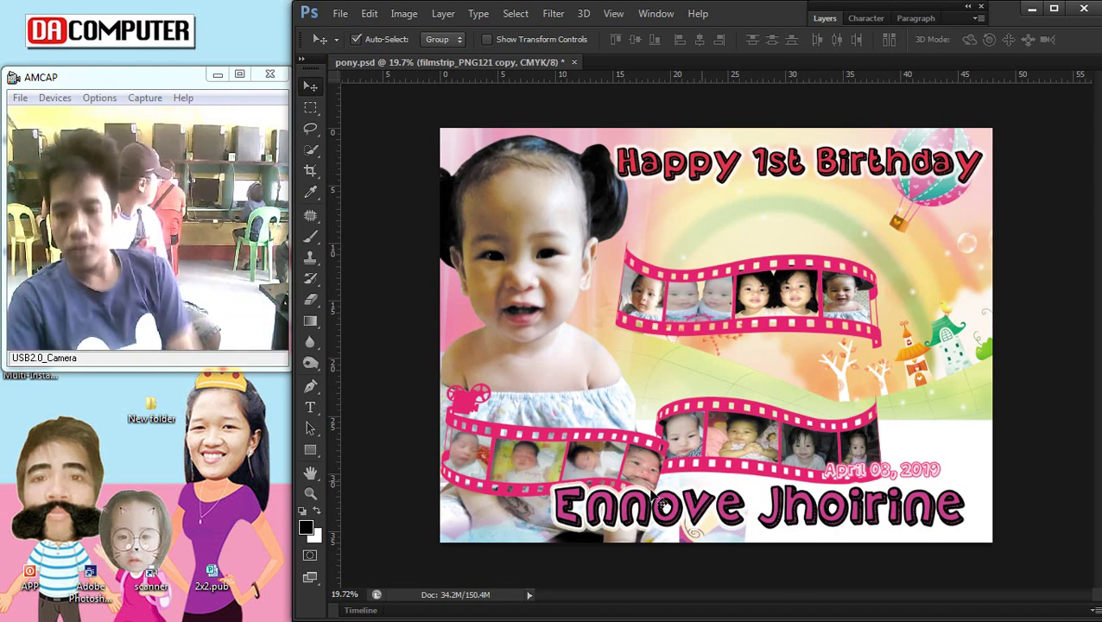
Step: Hide the rulers and select the baby photo layer, Layer 5
right_click(546, 336)
click(557, 342)
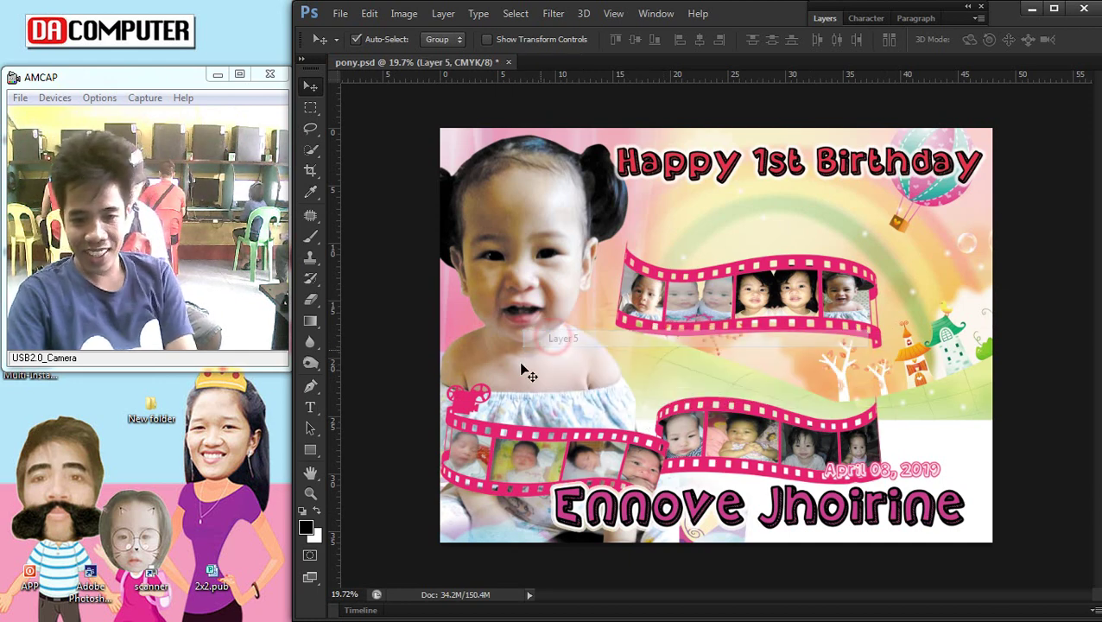
key(ctrl+r)
right_click(499, 274)
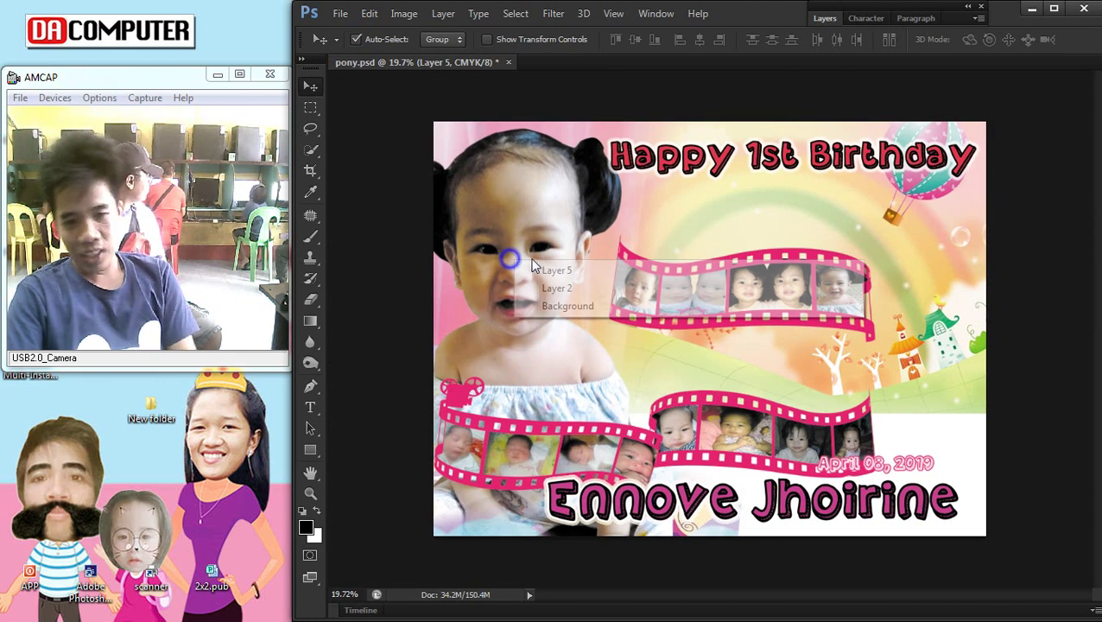
right_click(530, 267)
click(557, 279)
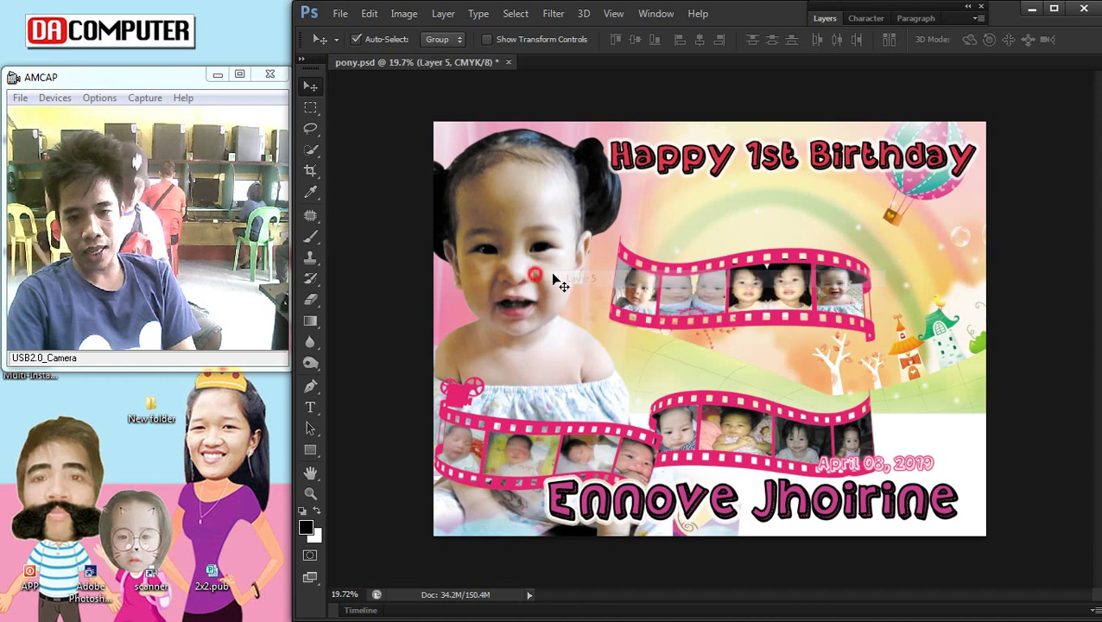
right_click(528, 287)
drag(509, 274, 639, 268)
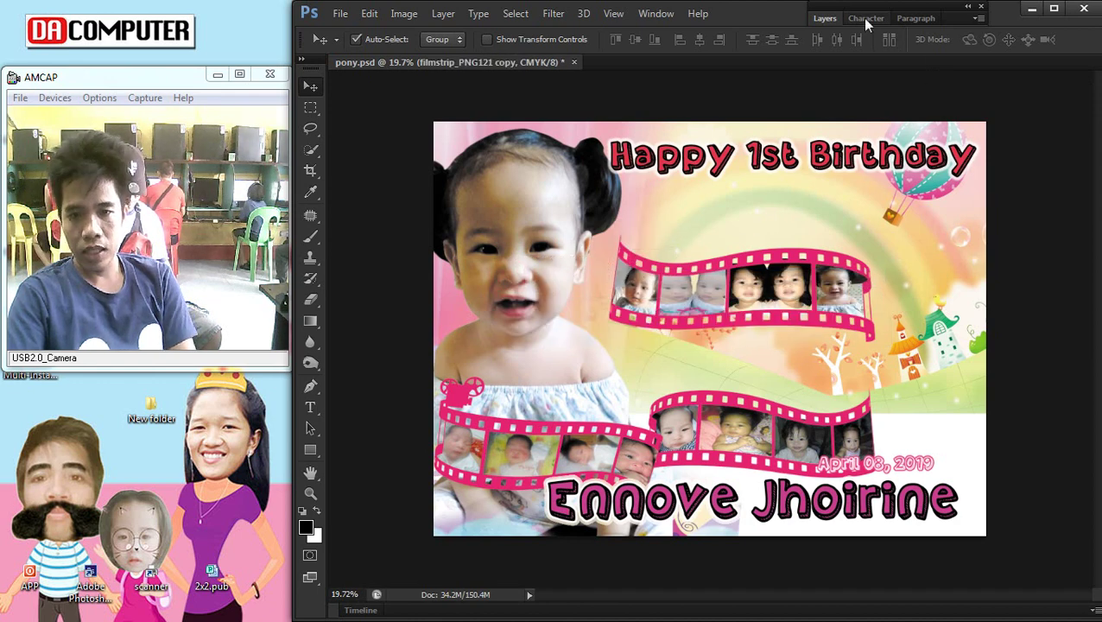
Step: Unlock Layer 5 in the Layers panel
click(824, 18)
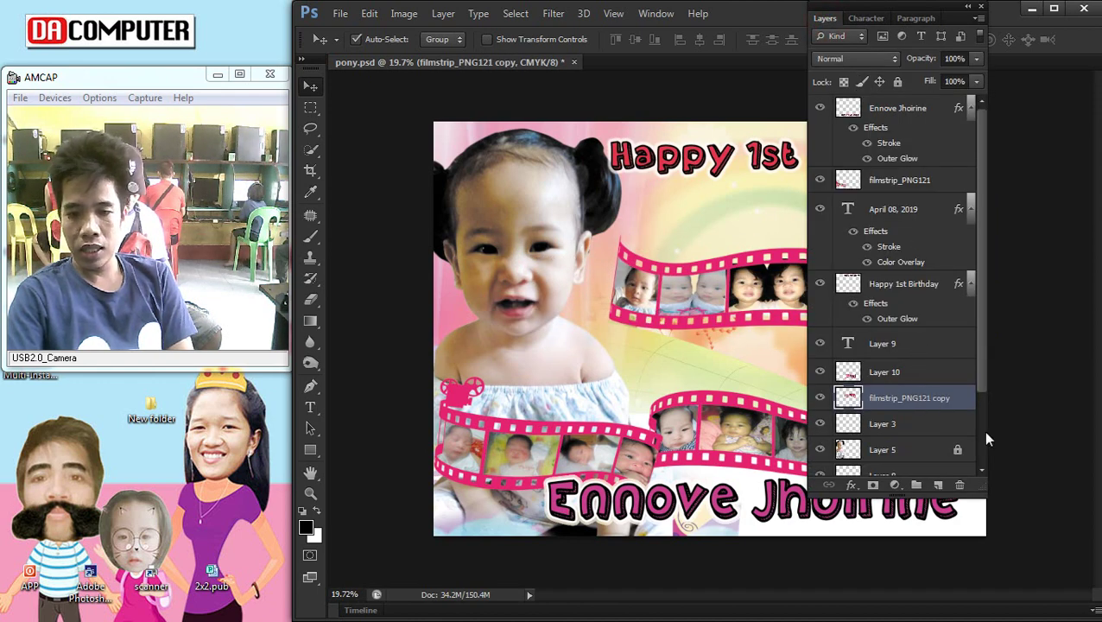
click(957, 446)
click(899, 83)
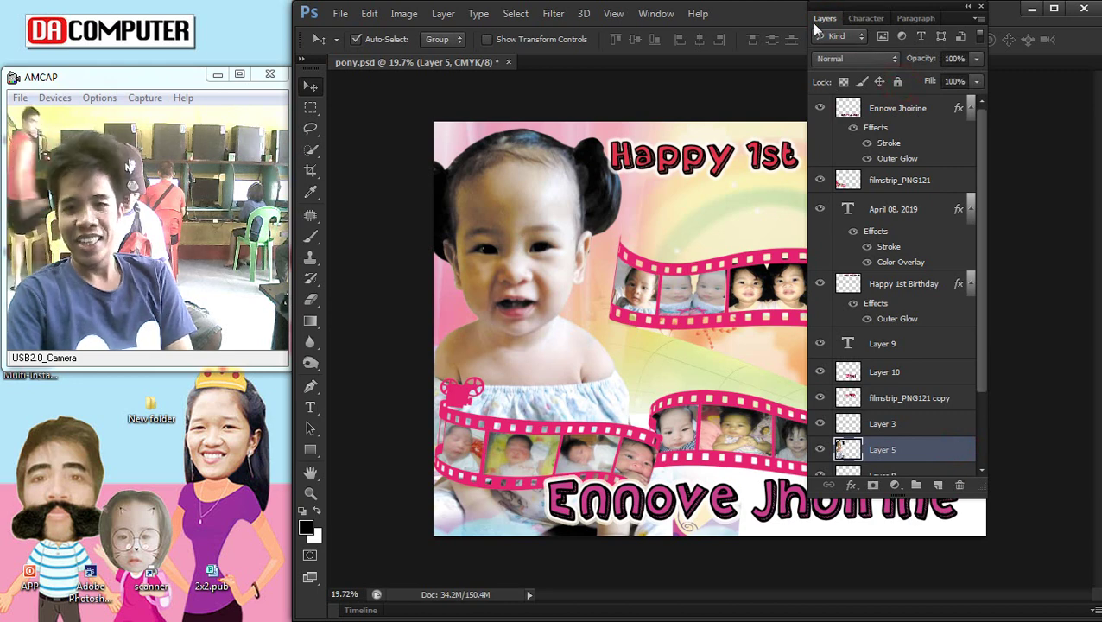
click(838, 21)
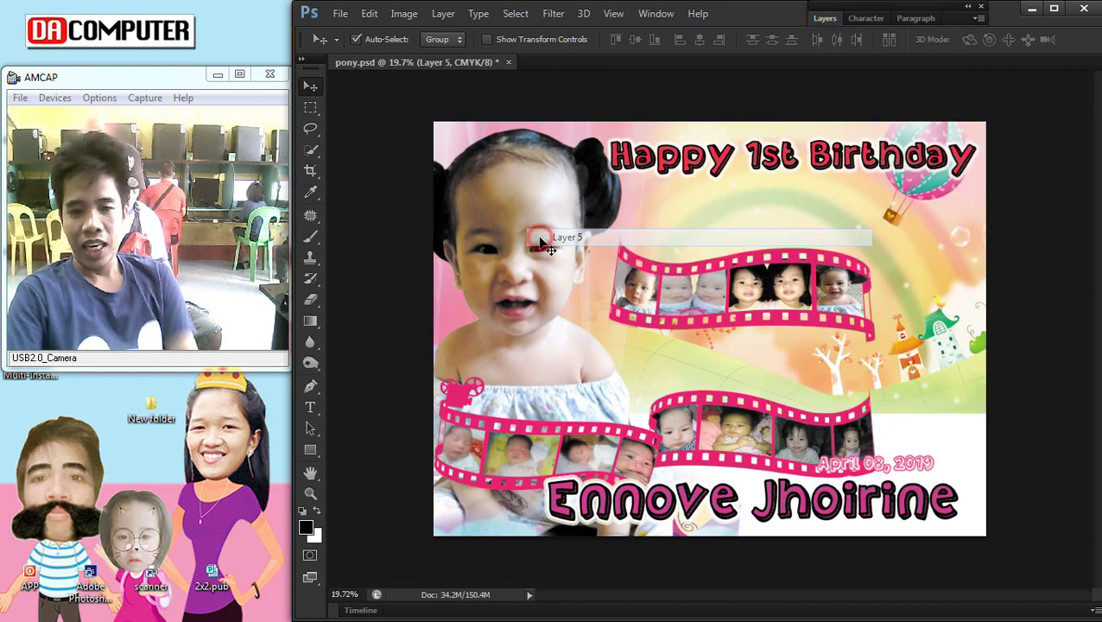
Step: Mirror the baby photo horizontally and move it to the right side
key(ctrl+t)
drag(427, 391, 433, 391)
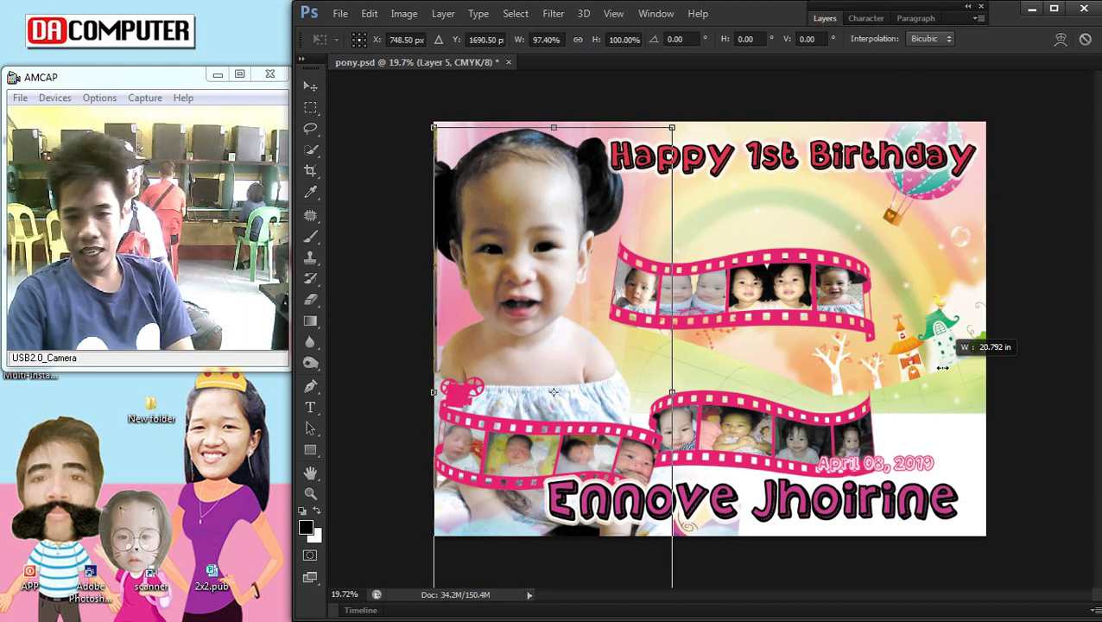
drag(874, 373, 928, 386)
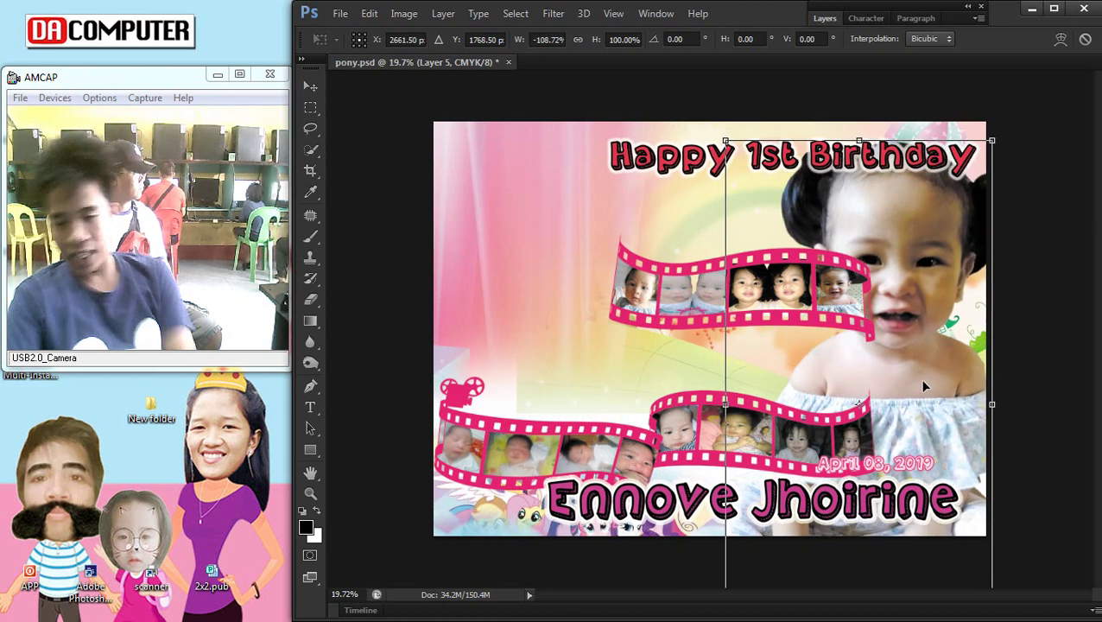
drag(929, 386, 915, 377)
key(Return)
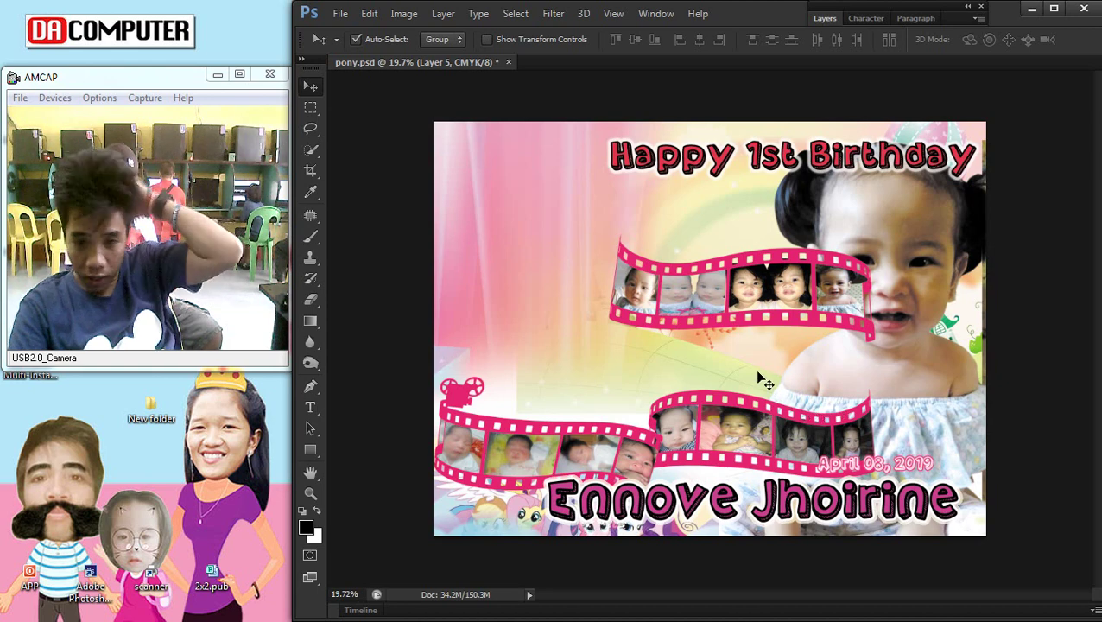
Step: Move the left filmstrip to the top-left, the middle one left, and the bottom one up-right
drag(578, 251, 566, 216)
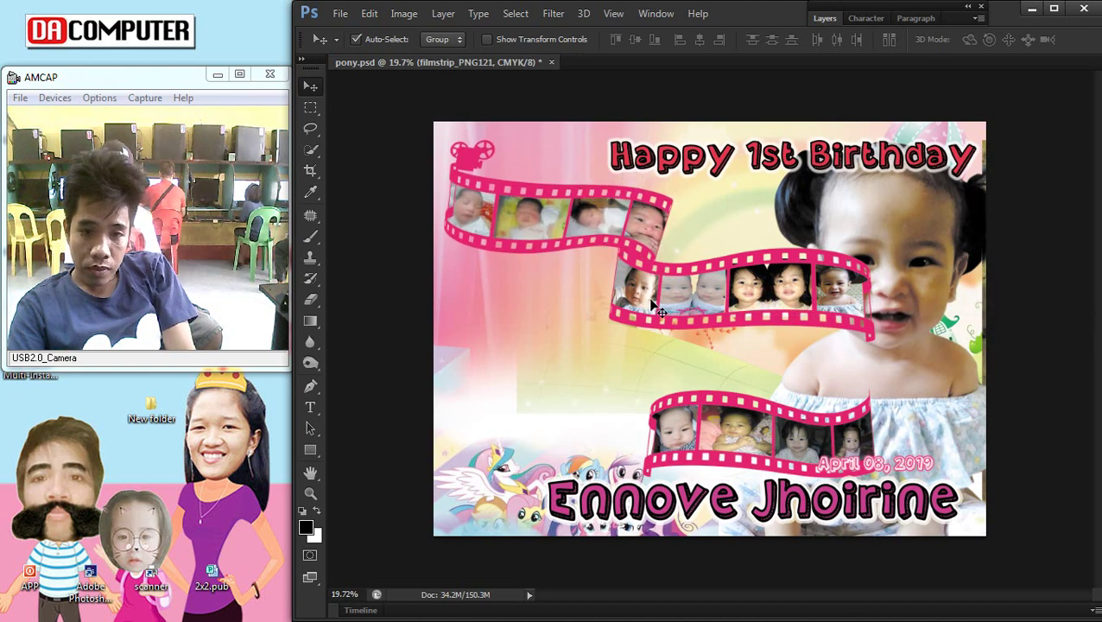
drag(650, 301, 719, 354)
right_click(810, 335)
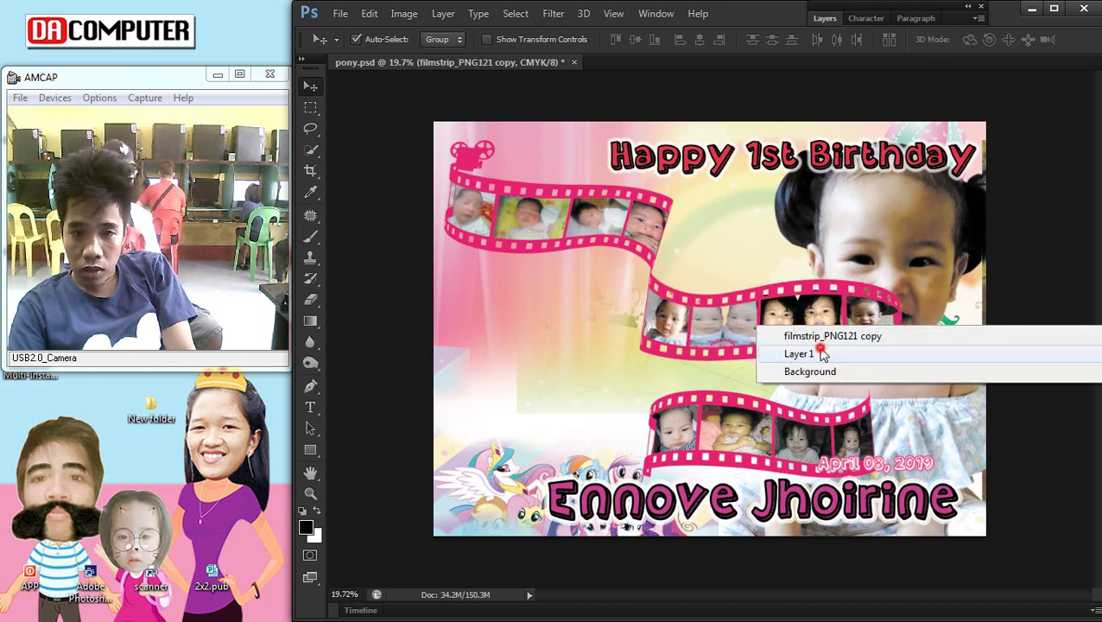
click(819, 351)
drag(812, 343, 641, 341)
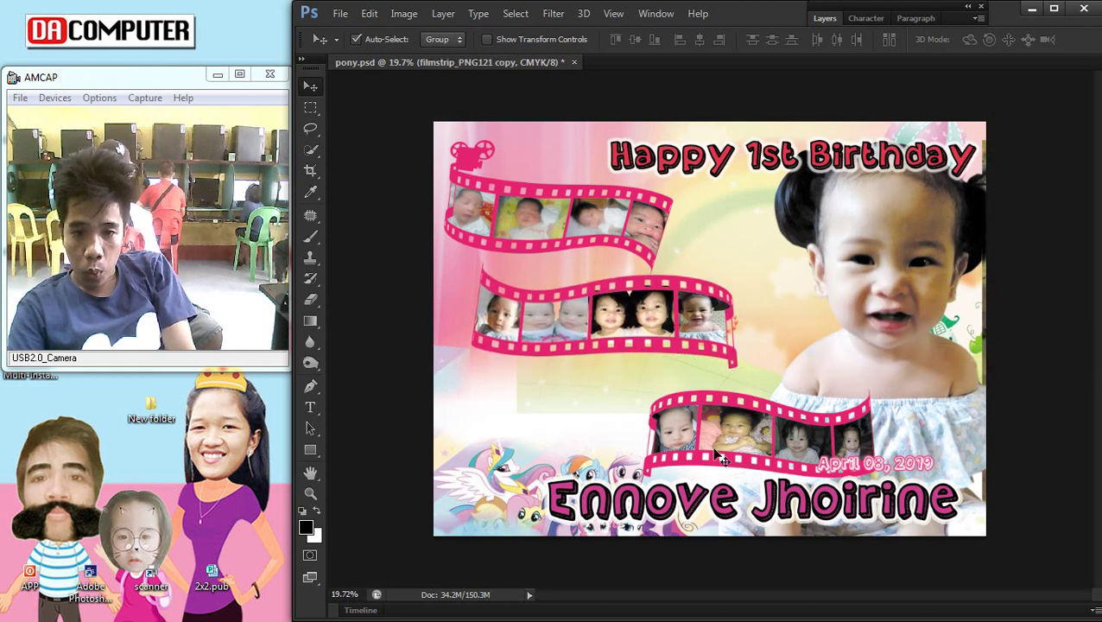
drag(721, 459, 838, 420)
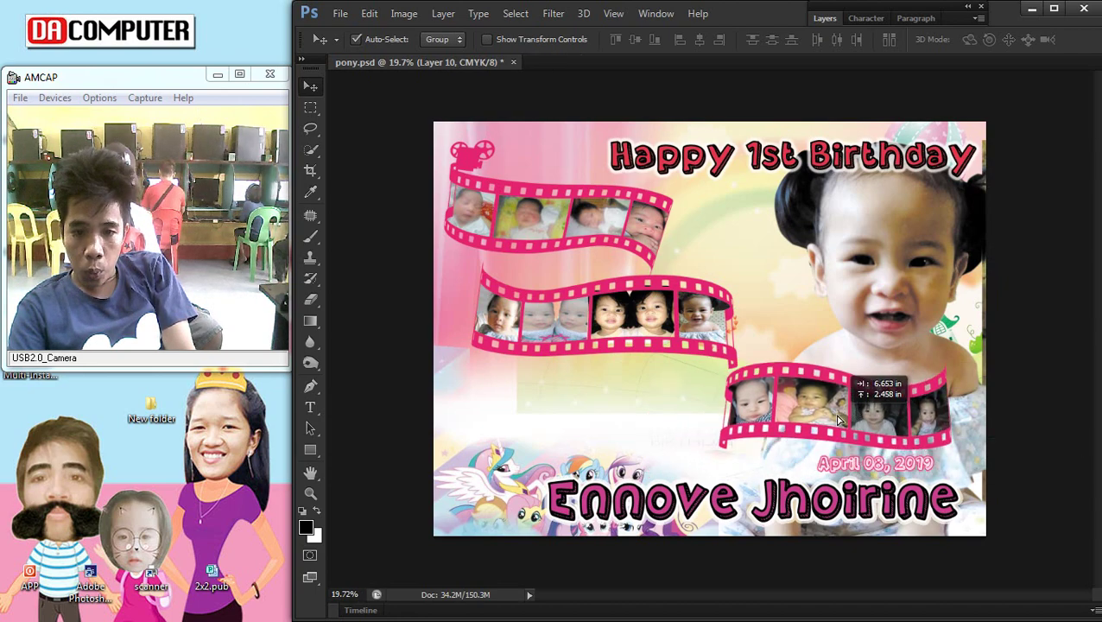
scroll(759, 406, up, 1)
Step: Shift the filmstrip_PNG121 copy strip right and move the child's name up and left
right_click(644, 302)
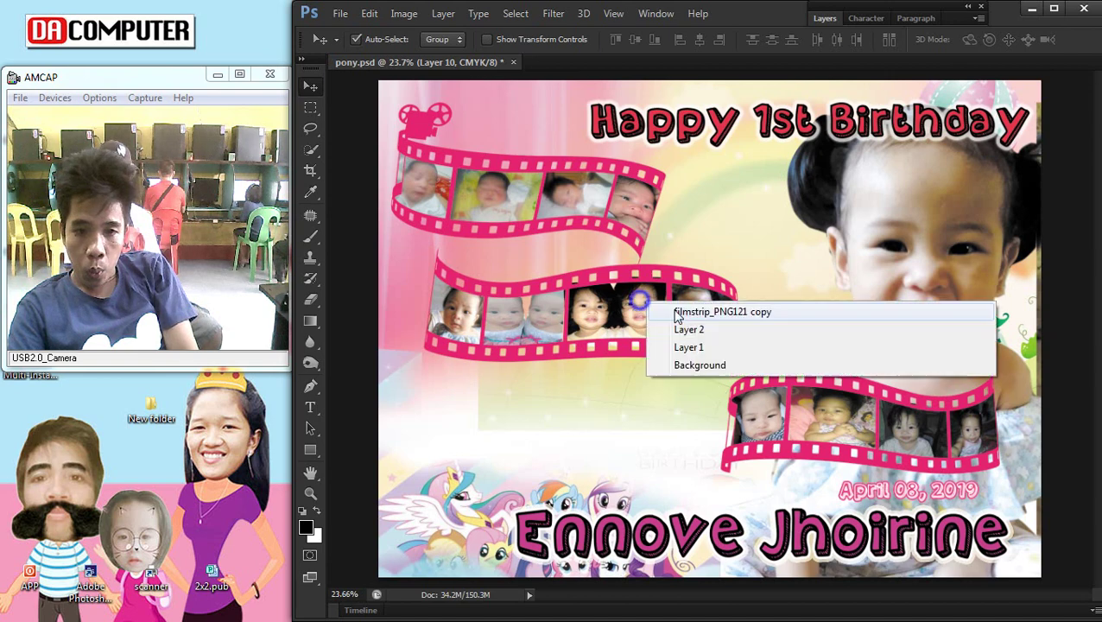
click(682, 311)
drag(665, 311, 691, 311)
scroll(724, 348, down, 1)
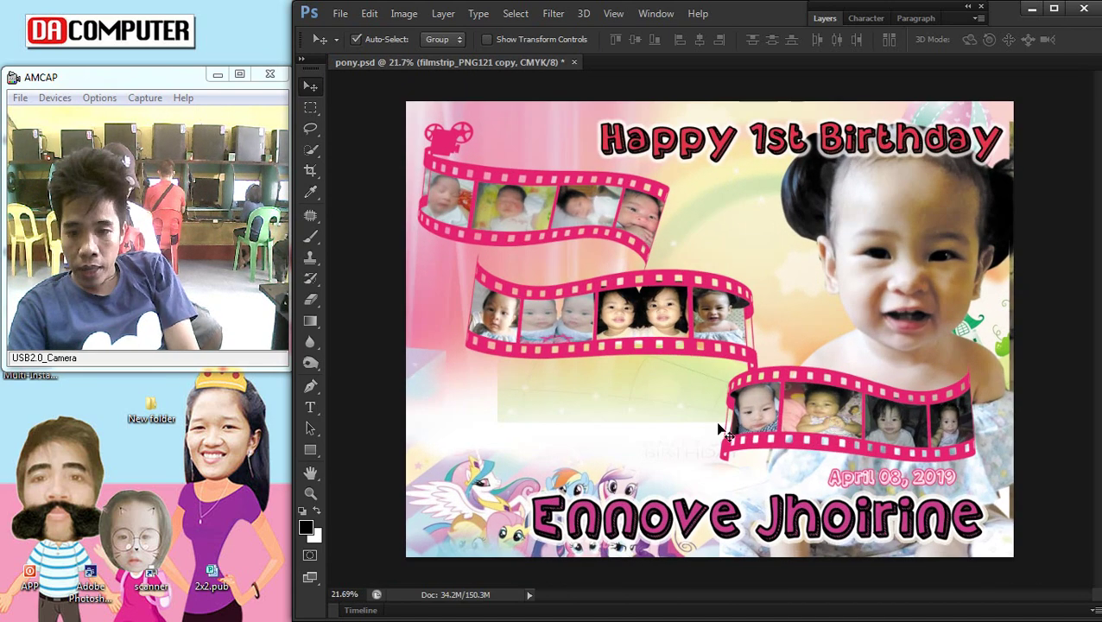
mouse_move(637, 523)
mouse_down()
mouse_move(533, 510)
mouse_move(544, 531)
mouse_up()
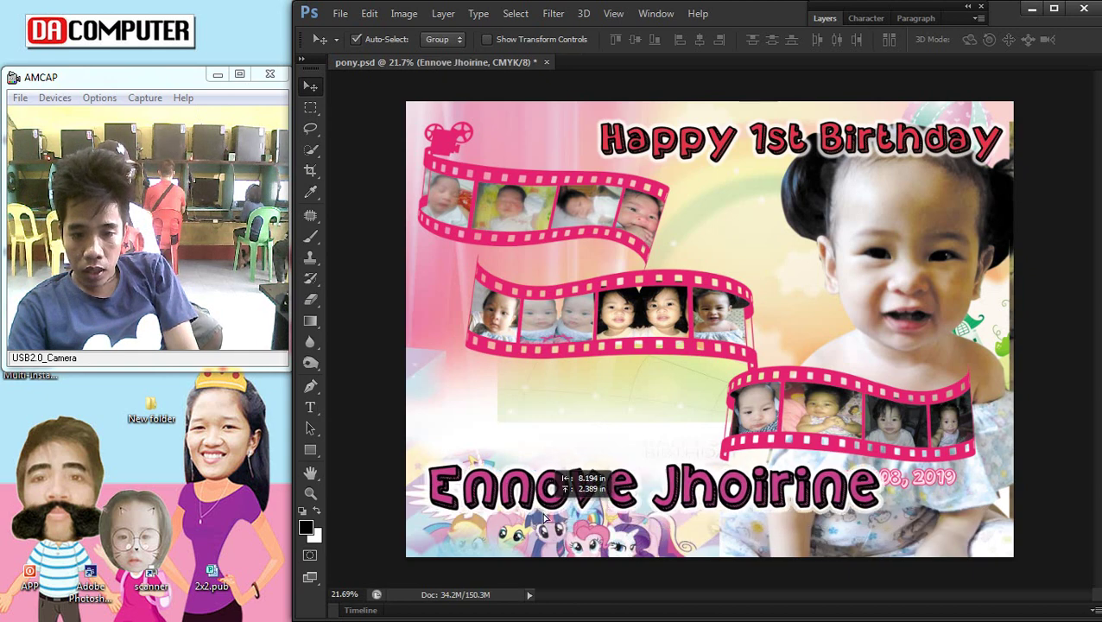
Step: Put the April 08, 2019 date in the bottom-right corner and move the third filmstrip down-right
right_click(889, 477)
click(893, 482)
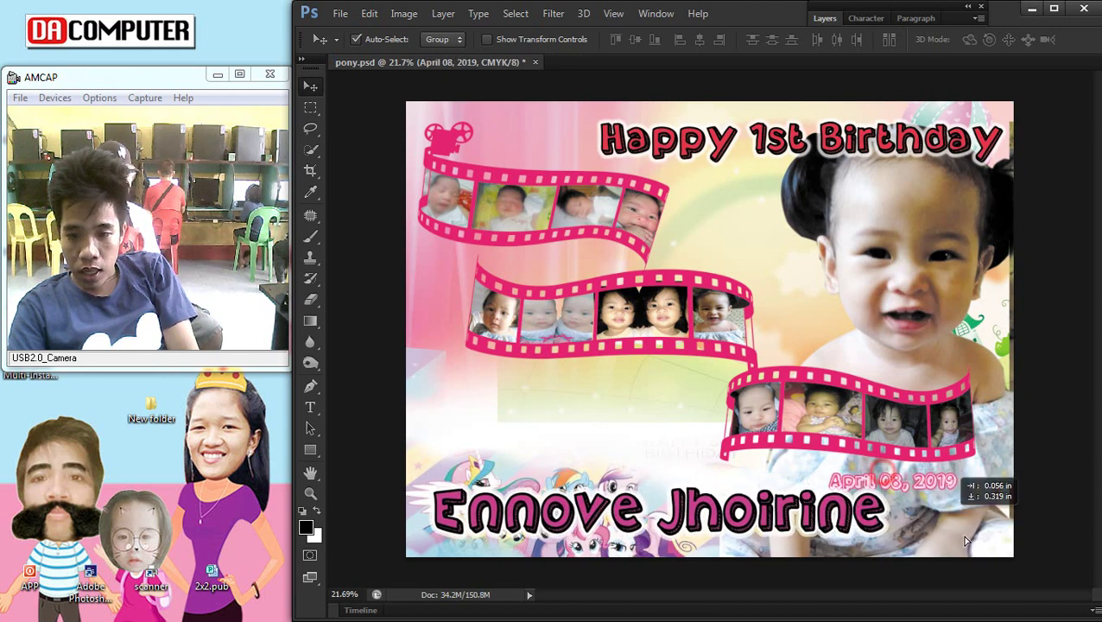
mouse_move(893, 482)
mouse_down()
mouse_move(924, 546)
mouse_move(935, 542)
mouse_up()
right_click(872, 415)
click(881, 423)
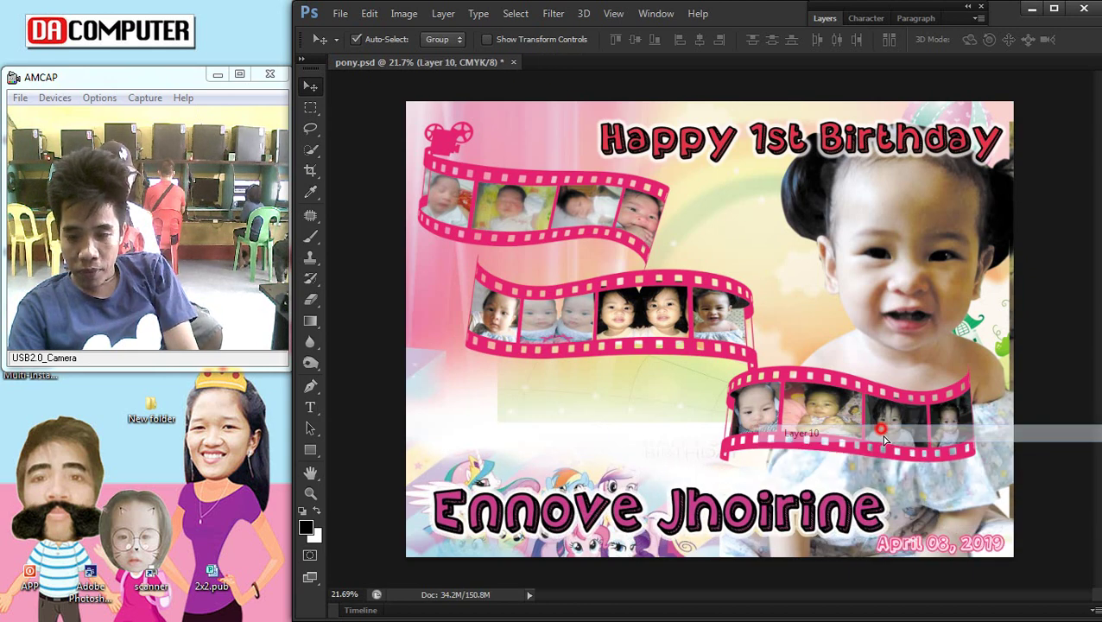
drag(881, 423, 906, 466)
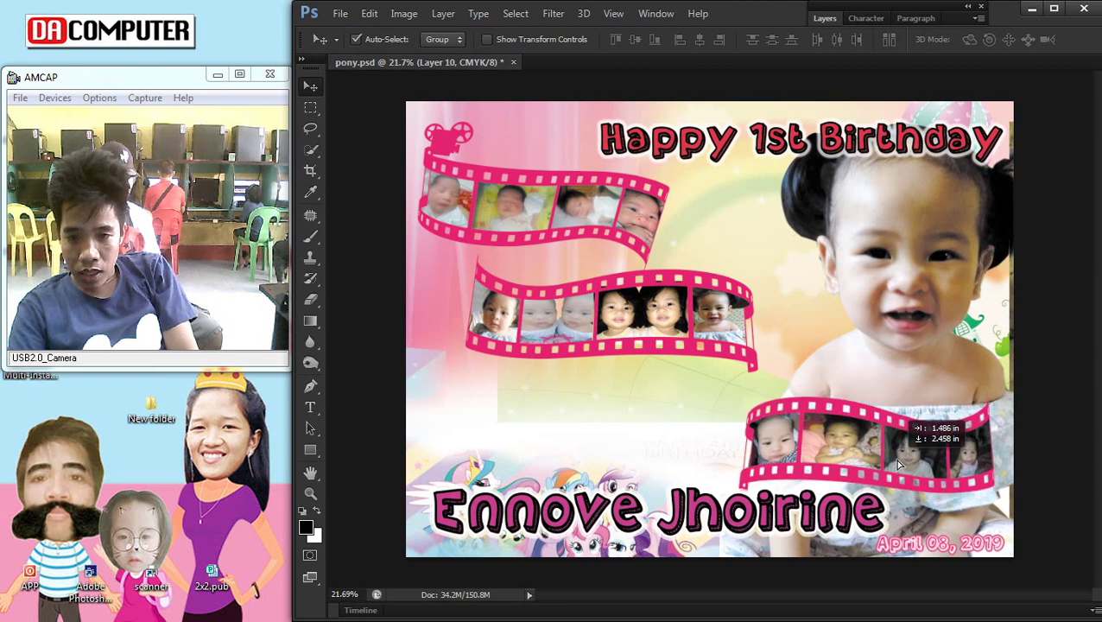
Step: Lower the Layer 1 middle filmstrip into its new position
right_click(748, 341)
click(782, 347)
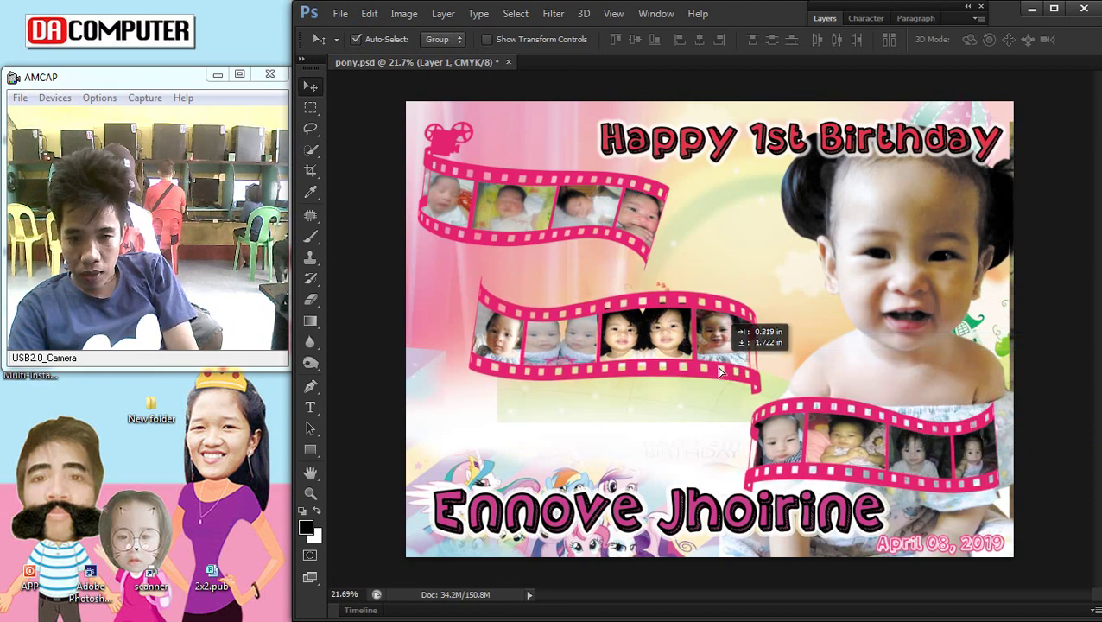
drag(708, 352, 715, 386)
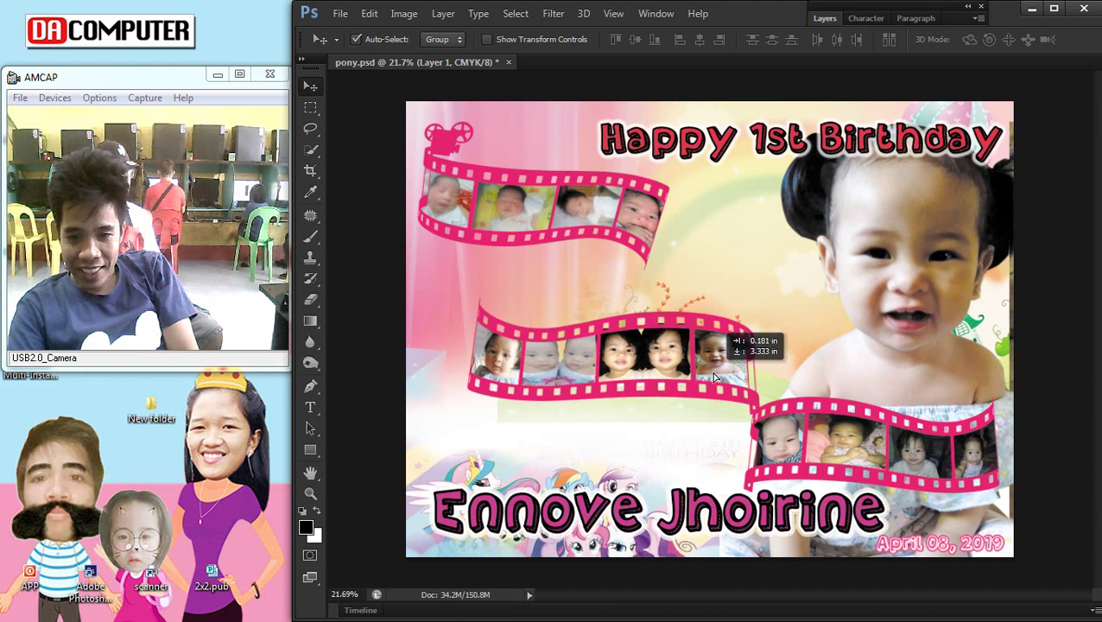
drag(712, 381, 716, 374)
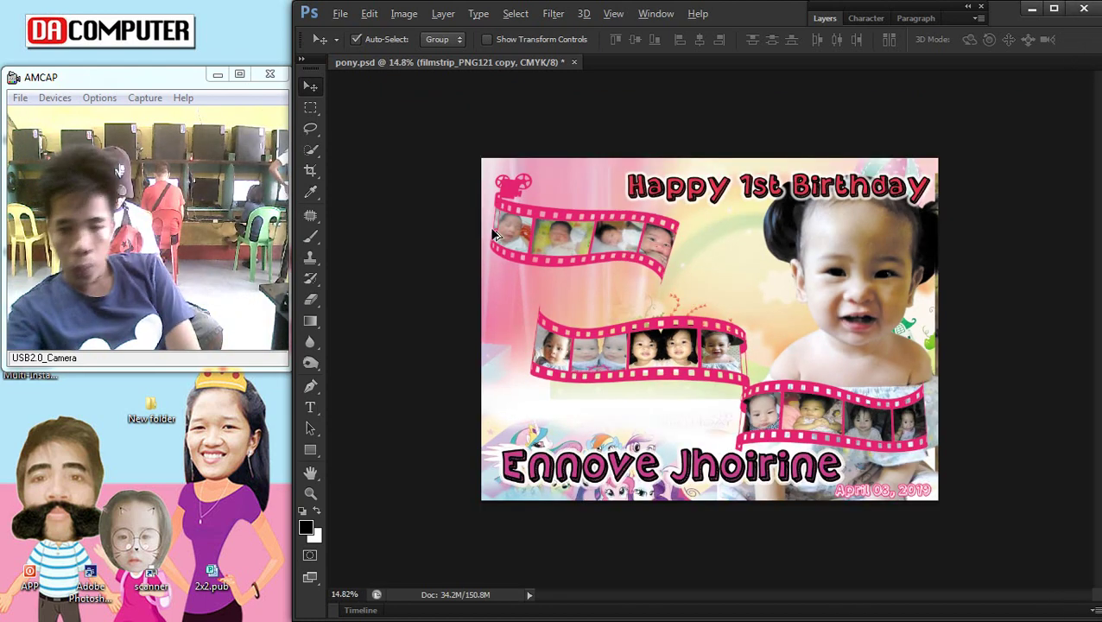
Step: Fit the canvas on screen and move the middle filmstrip down and left, aligning its photos
key(ctrl+0)
right_click(409, 143)
click(470, 169)
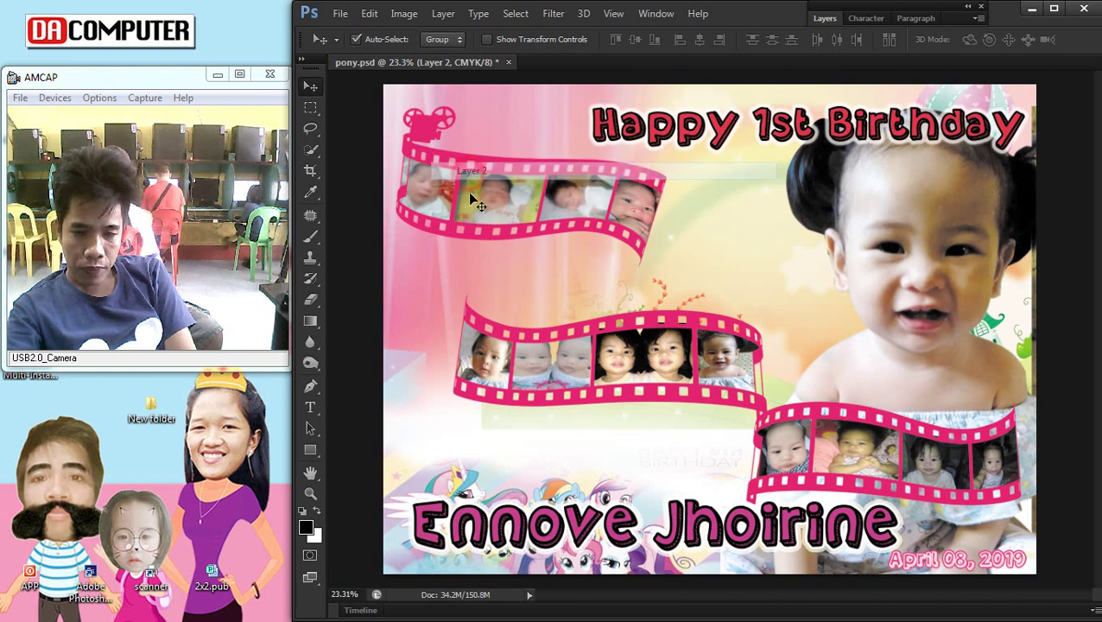
right_click(516, 354)
click(595, 386)
drag(645, 393, 632, 448)
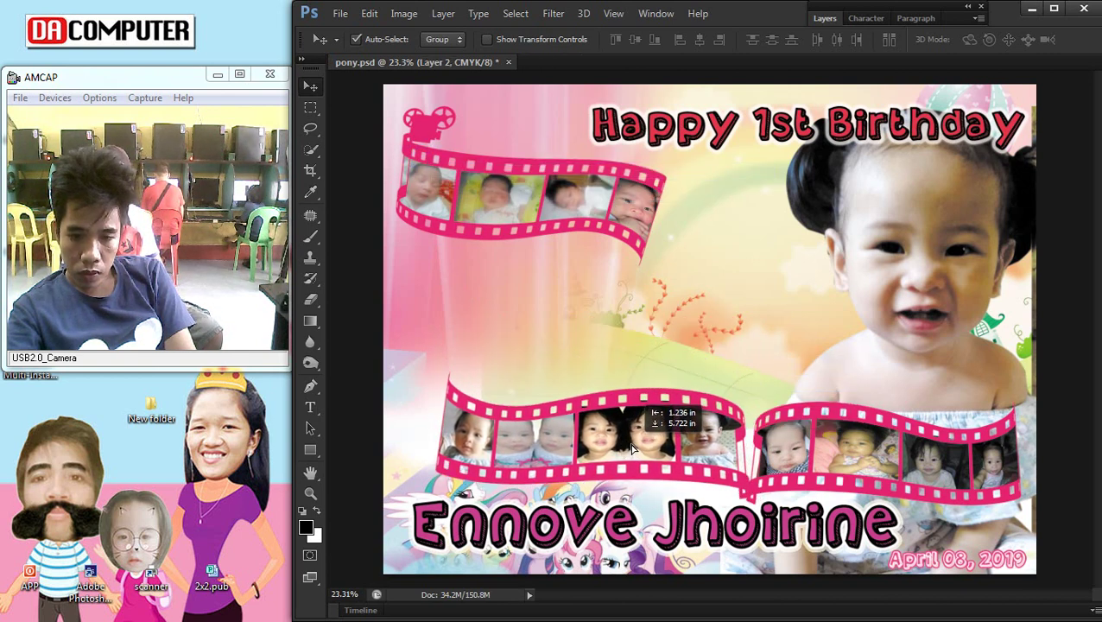
drag(631, 448, 635, 442)
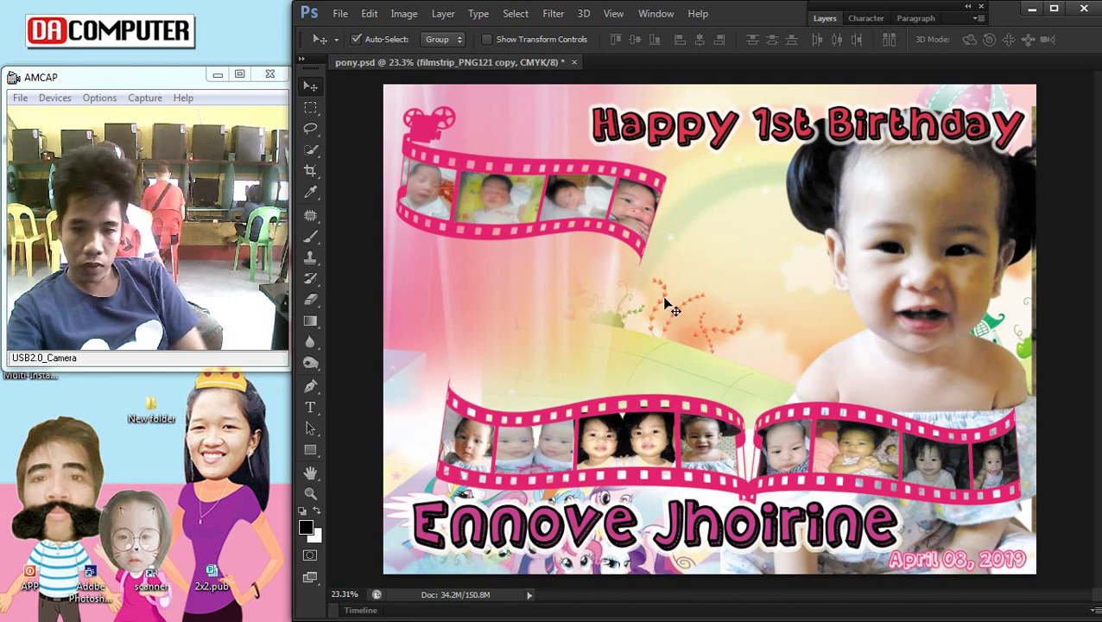
Step: Nudge the top filmstrip_PNG121 strip upward
right_click(536, 175)
click(553, 182)
drag(531, 191, 525, 172)
scroll(581, 259, down, 3)
scroll(596, 294, up, 2)
Step: Move the lower filmstrip and the Layer 10 photos to the left
drag(609, 438, 546, 456)
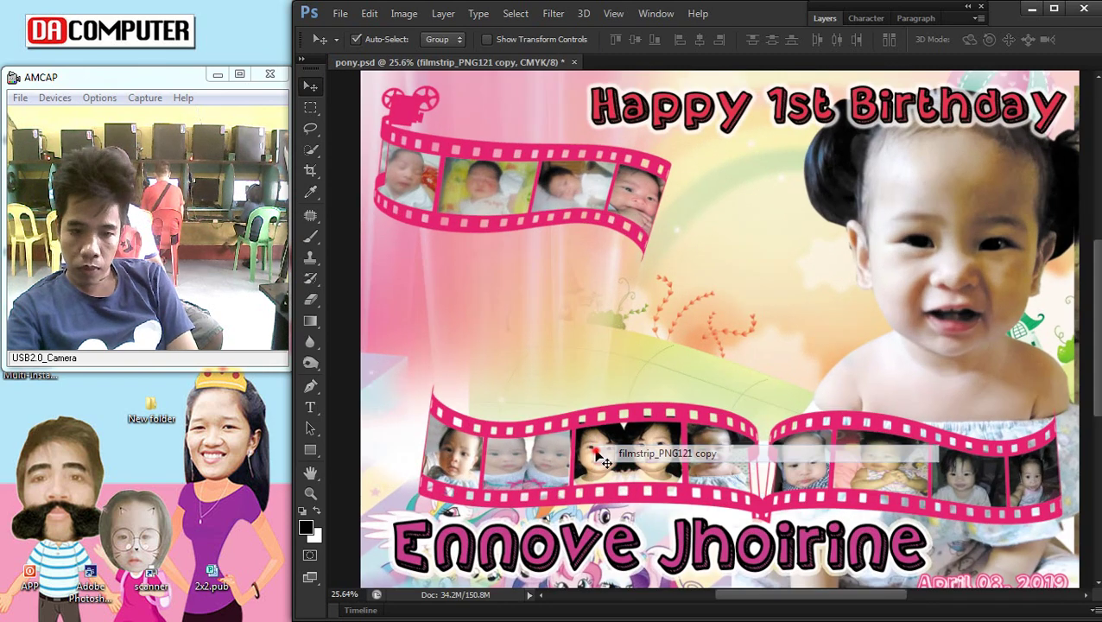
right_click(771, 464)
click(793, 478)
mouse_move(849, 478)
mouse_down()
mouse_move(810, 477)
mouse_move(502, 328)
mouse_up()
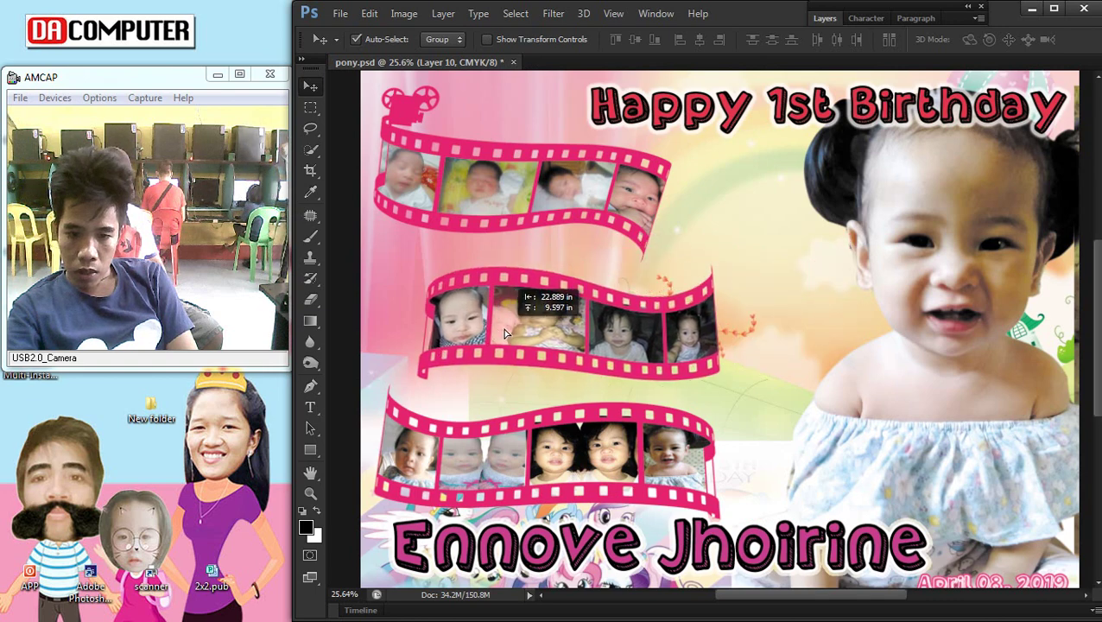
Step: Move the filmstrip_PNG121 copy to the lower right and the other strip's photos down-left
right_click(649, 449)
click(649, 449)
drag(650, 449, 983, 440)
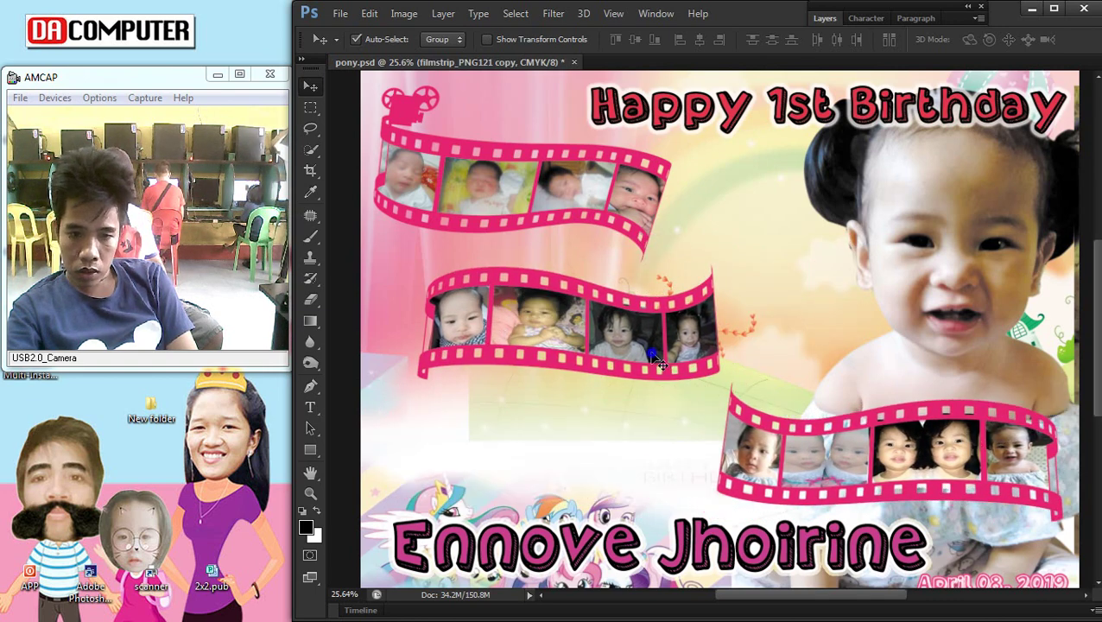
drag(658, 363, 642, 464)
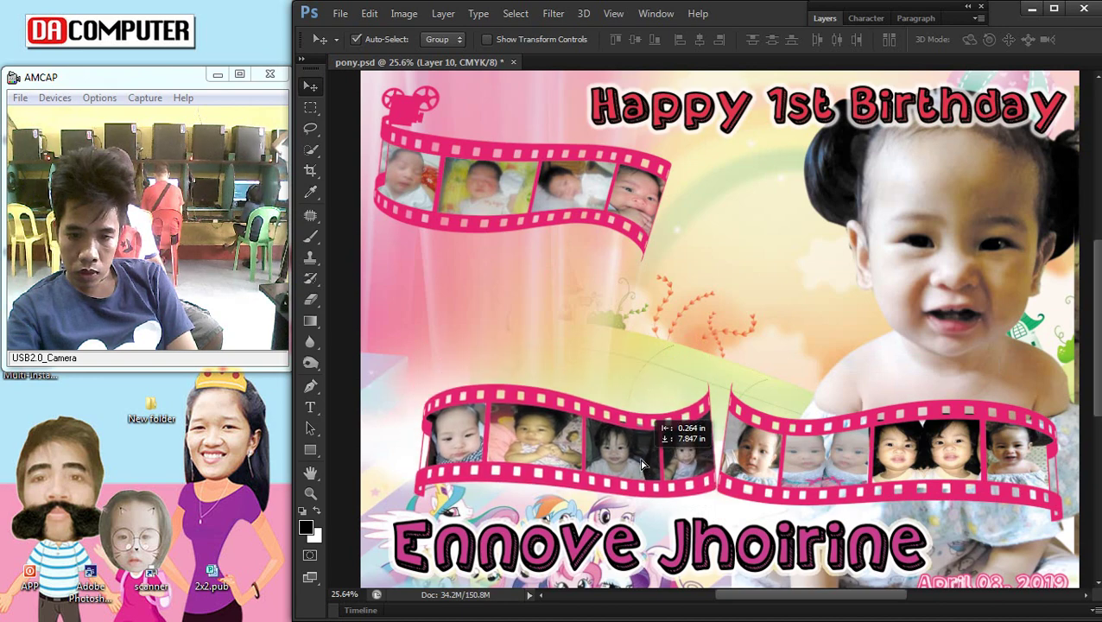
drag(642, 464, 589, 464)
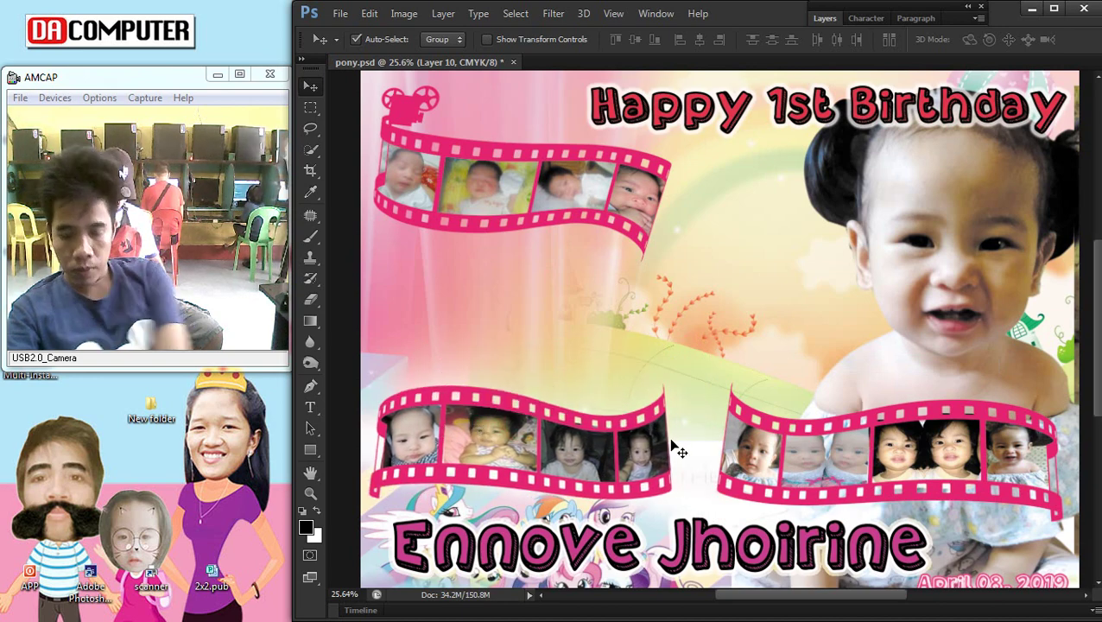
Step: Widen the lower-left filmstrip and shift the right filmstrip_PNG121 copy slightly left
key(ctrl+t)
drag(672, 440, 689, 440)
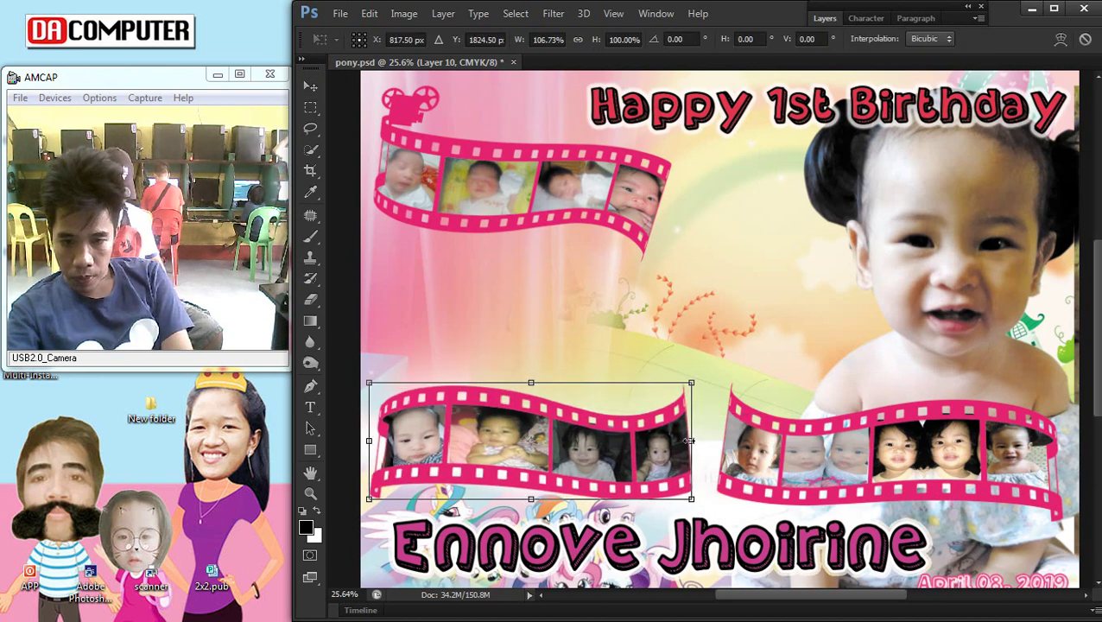
key(Return)
right_click(772, 455)
click(794, 463)
drag(791, 467, 753, 473)
key(ctrl+minus)
Step: Move the child's name text above the filmstrips
key(ctrl+0)
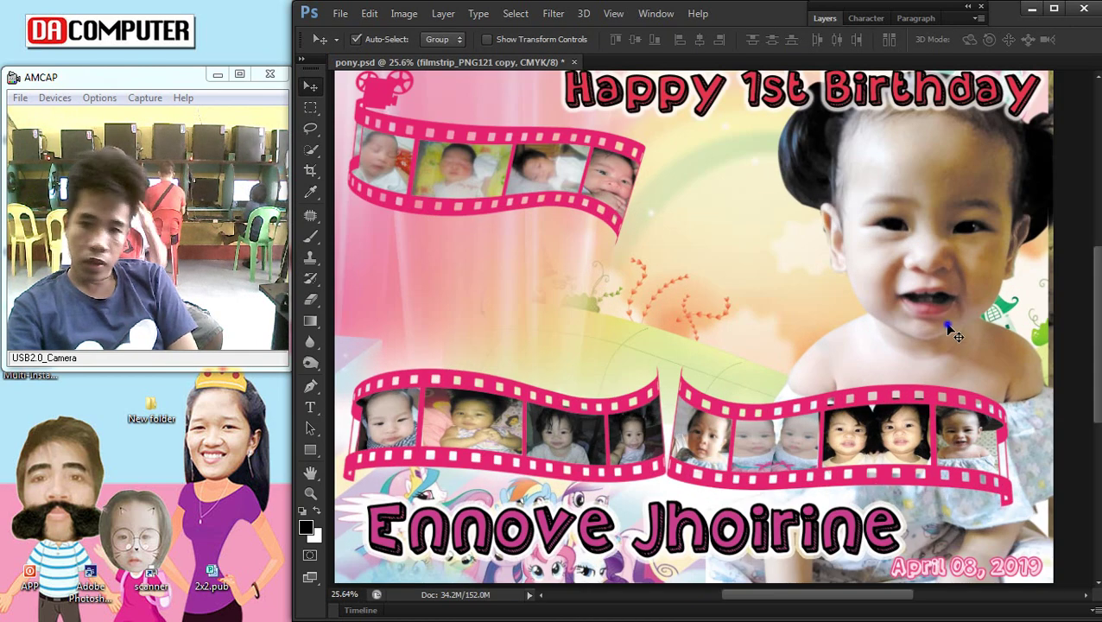
right_click(948, 329)
click(802, 352)
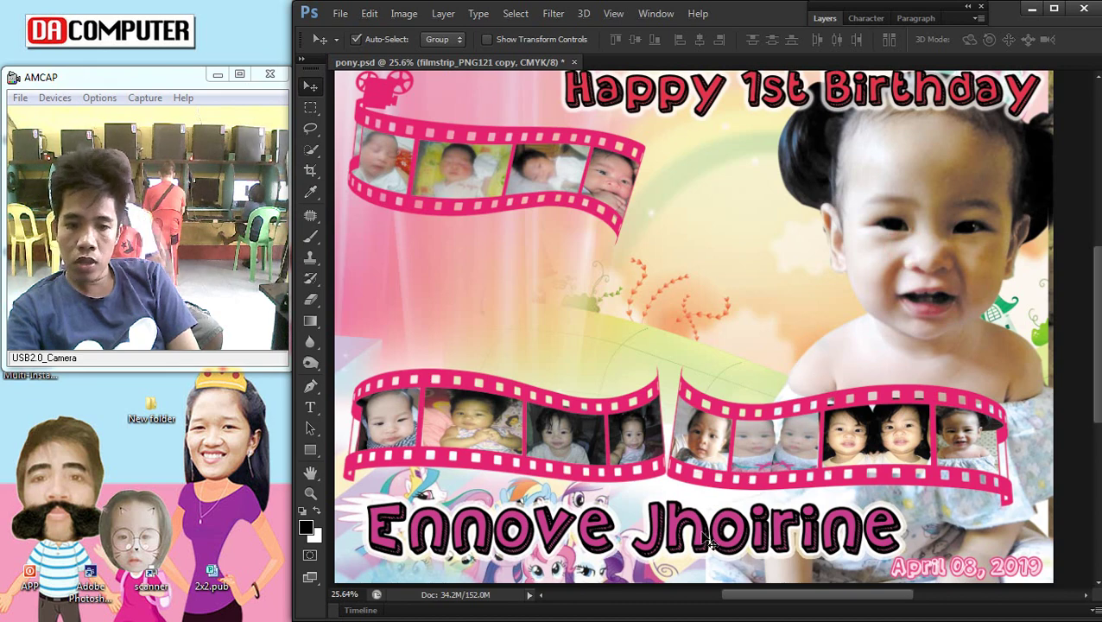
drag(706, 540, 685, 346)
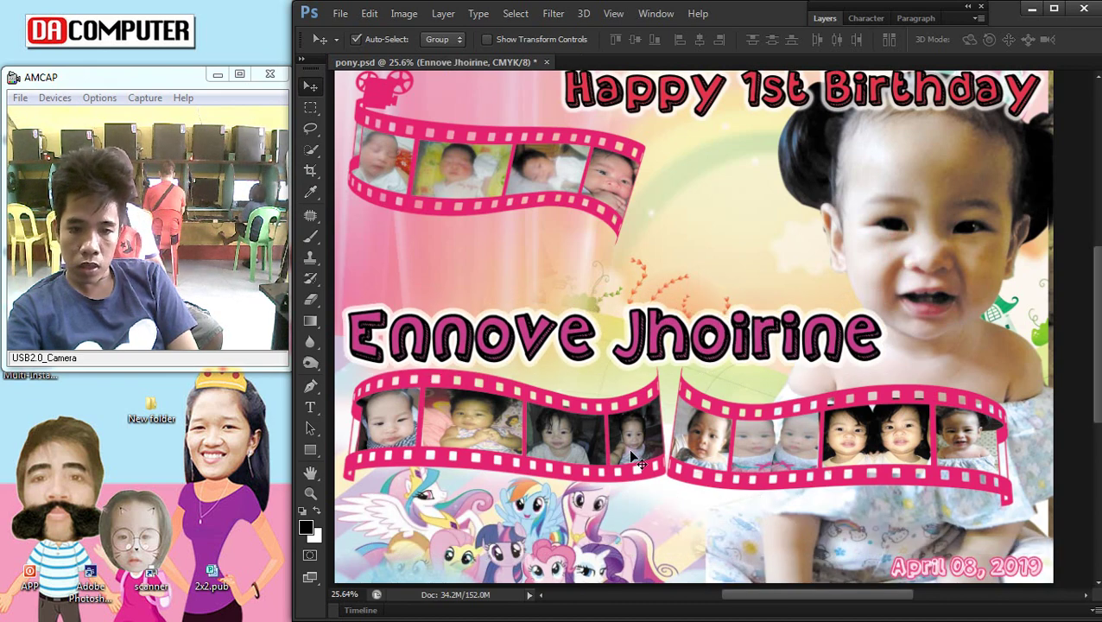
Step: Lower both filmstrips to the bottom edge as one row and drop the name slightly
drag(720, 453, 724, 527)
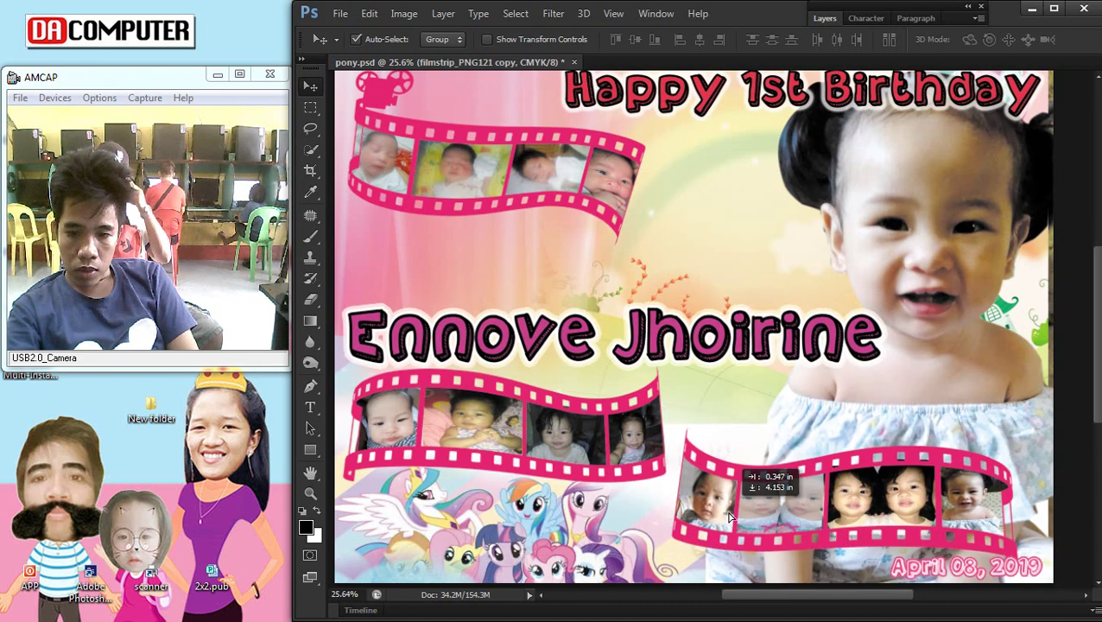
drag(572, 417, 607, 455)
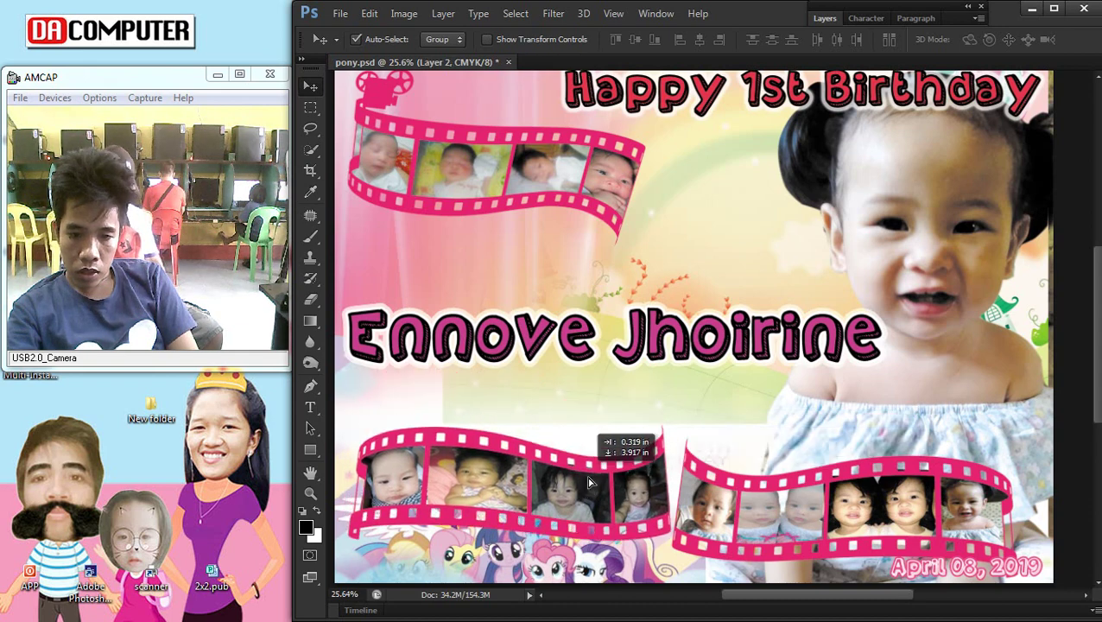
right_click(622, 337)
click(652, 346)
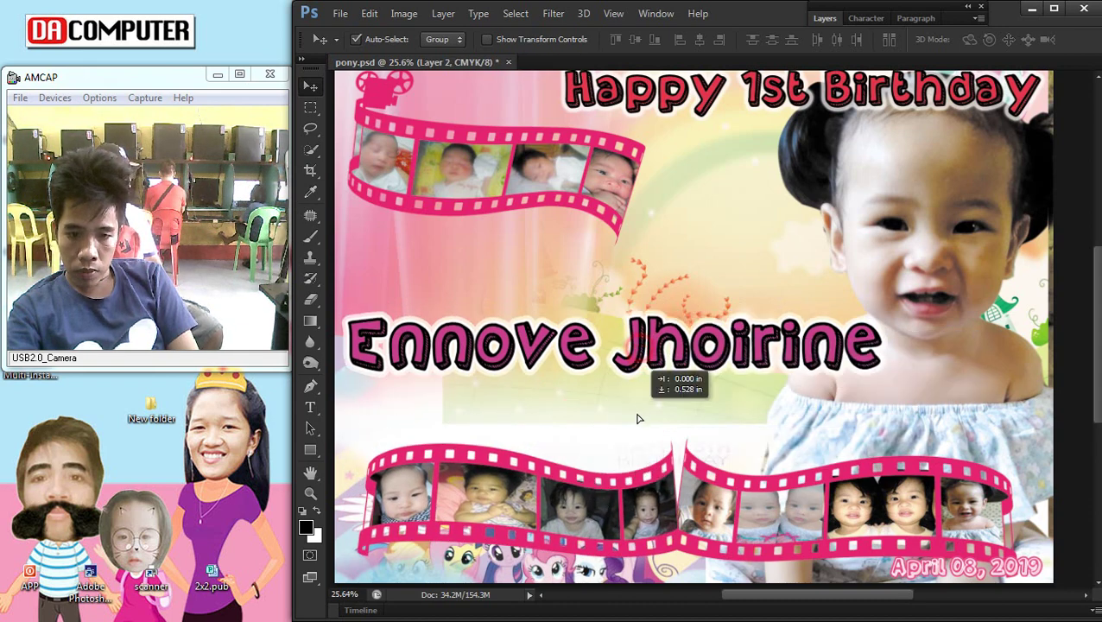
drag(644, 357, 636, 434)
scroll(646, 438, down, 2)
Step: Scale the Layer 5 baby photo to about 82% and fit it right, under the title
scroll(860, 308, up, 1)
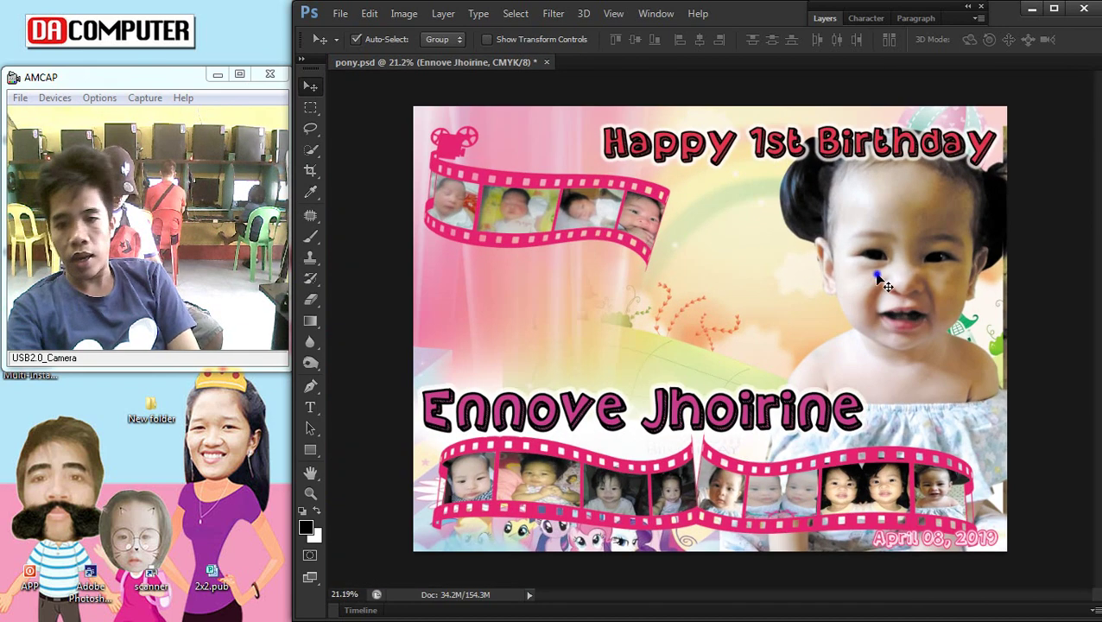
click(861, 308)
scroll(882, 290, down, 2)
key(ctrl+t)
drag(932, 164, 910, 220)
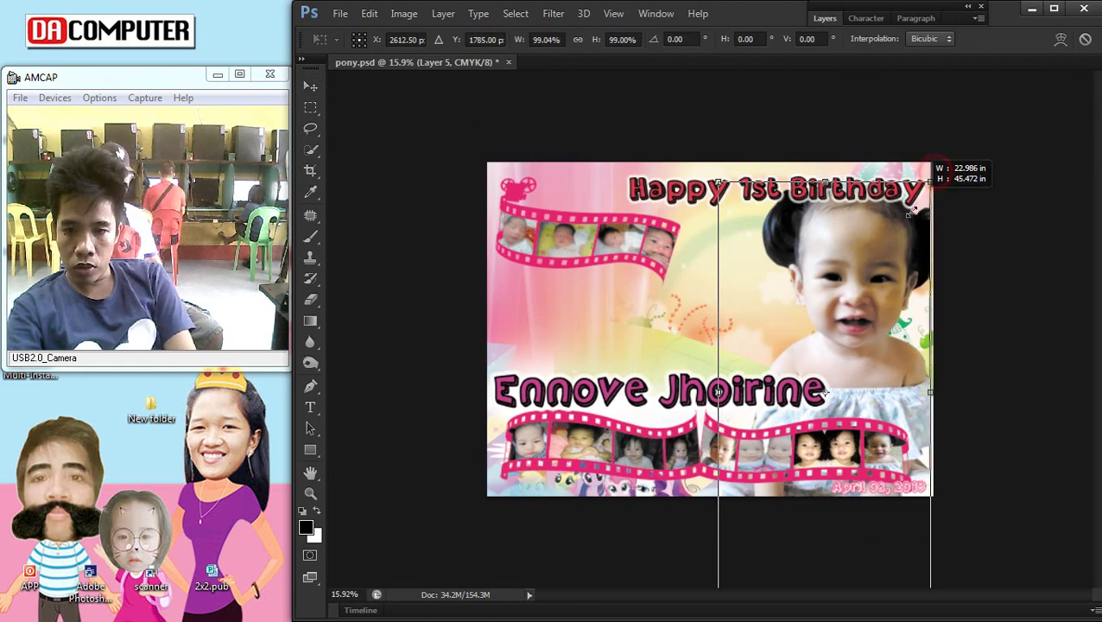
drag(863, 311, 876, 315)
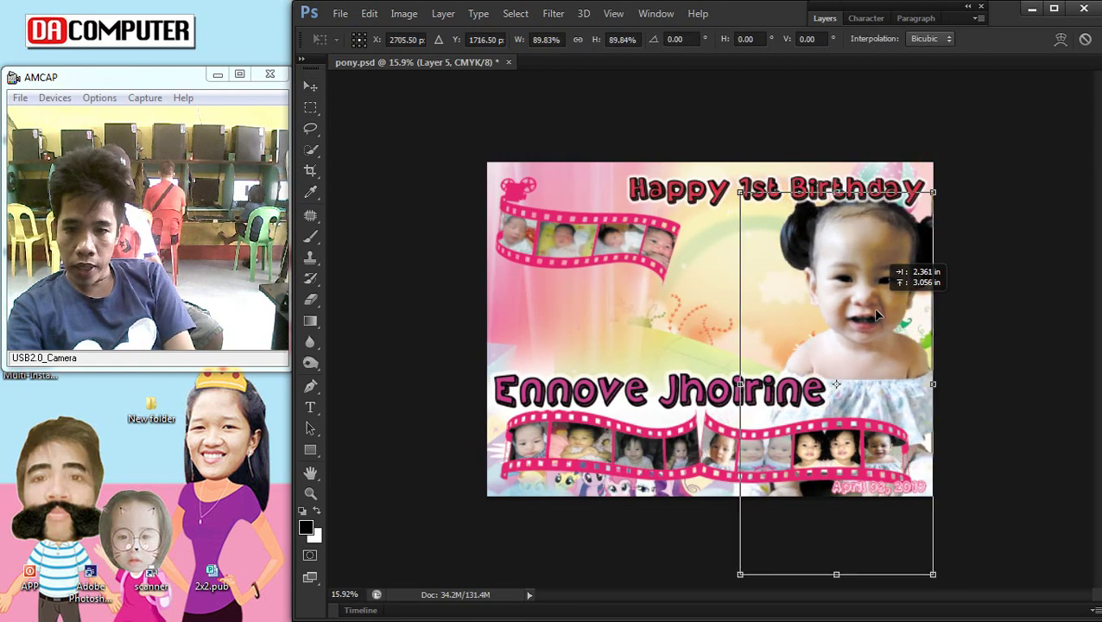
drag(937, 573, 921, 544)
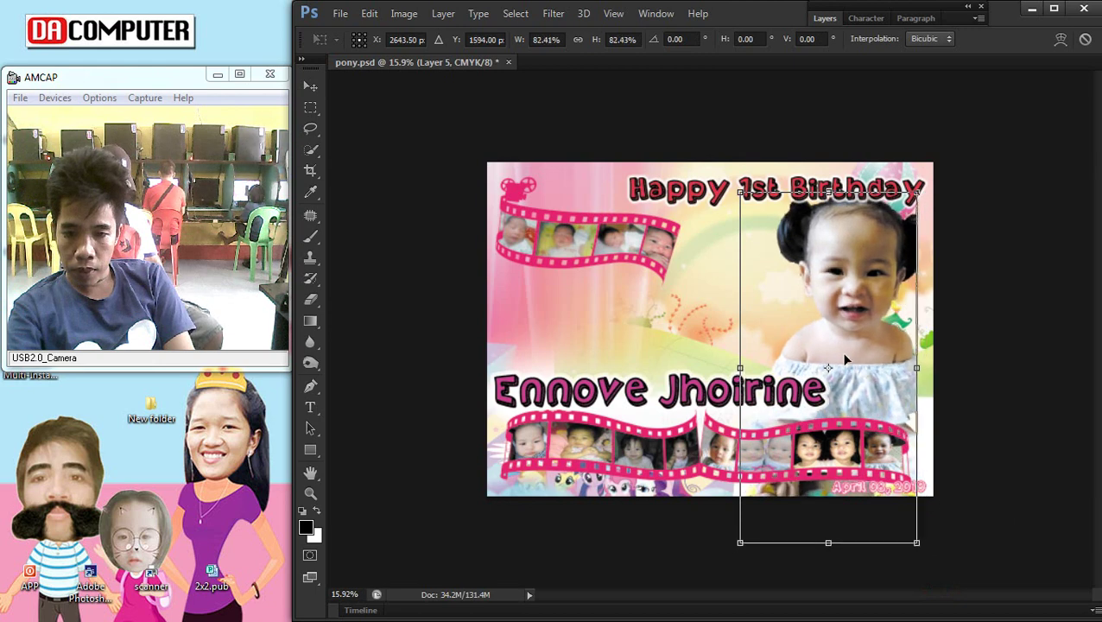
mouse_move(845, 356)
mouse_down()
mouse_move(861, 371)
mouse_move(870, 361)
mouse_up()
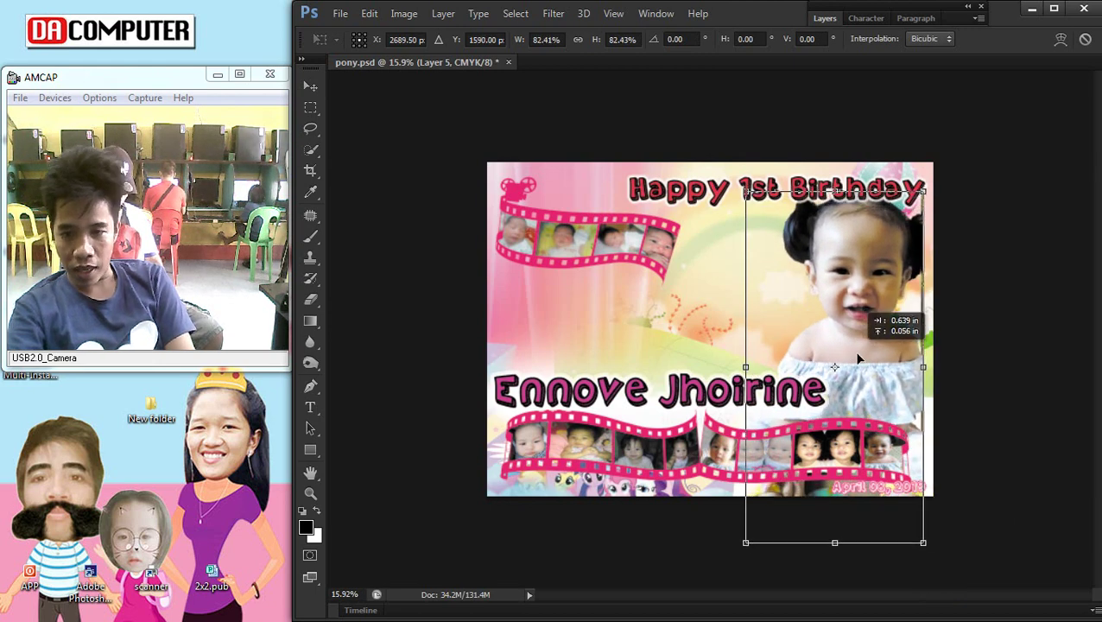
key(Return)
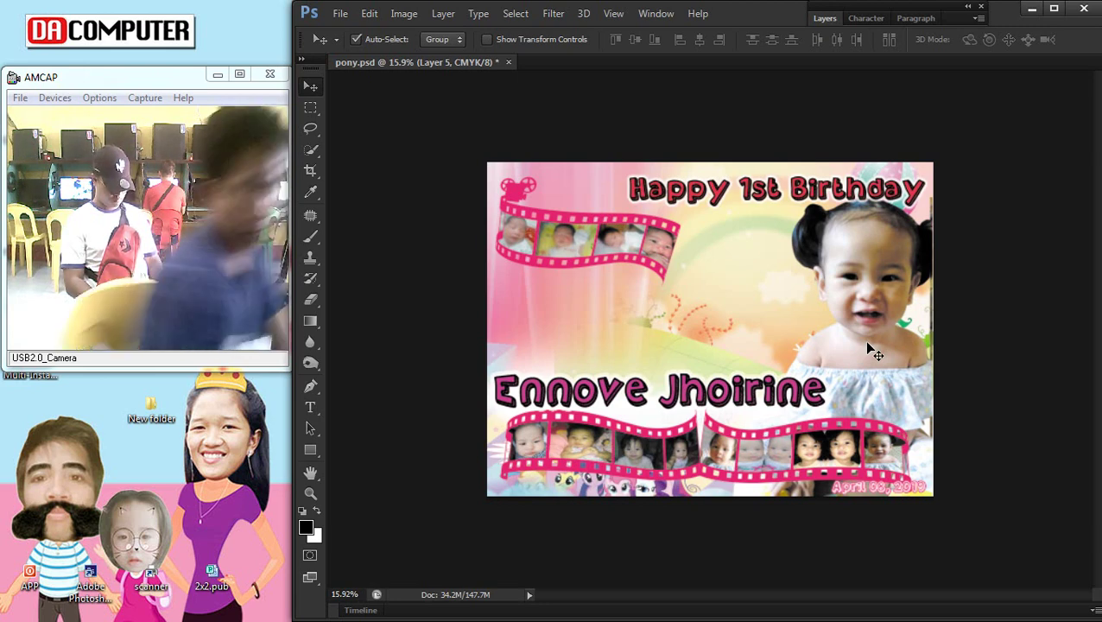
scroll(744, 342, down, 2)
Step: Reposition the child's name text and enlarge it slightly
scroll(745, 342, up, 1)
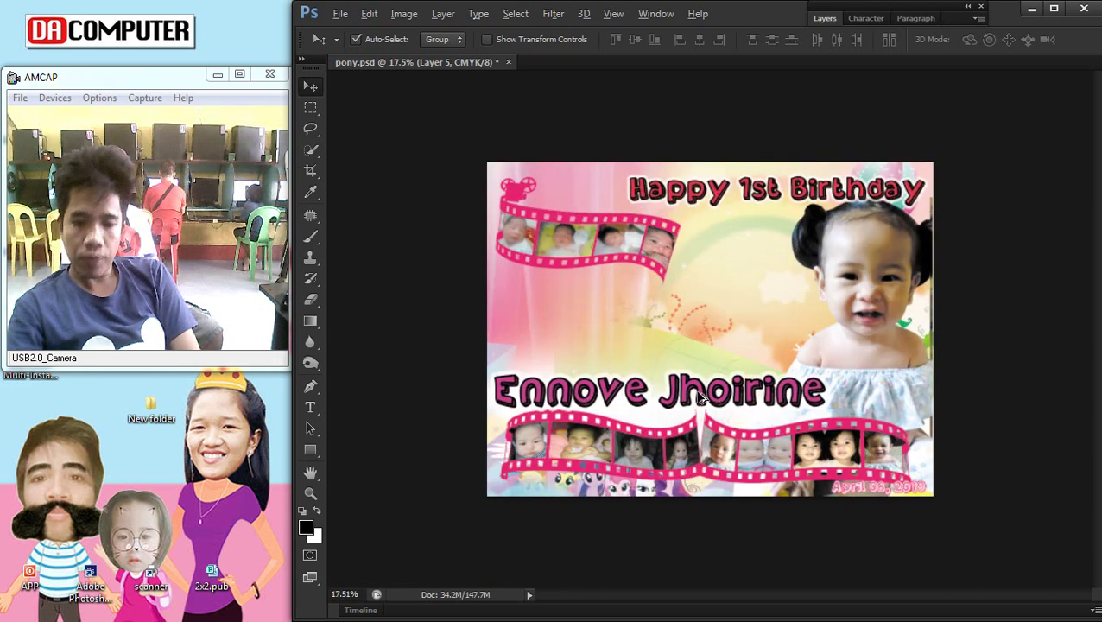
scroll(699, 371, up, 1)
scroll(654, 406, up, 1)
drag(581, 418, 605, 413)
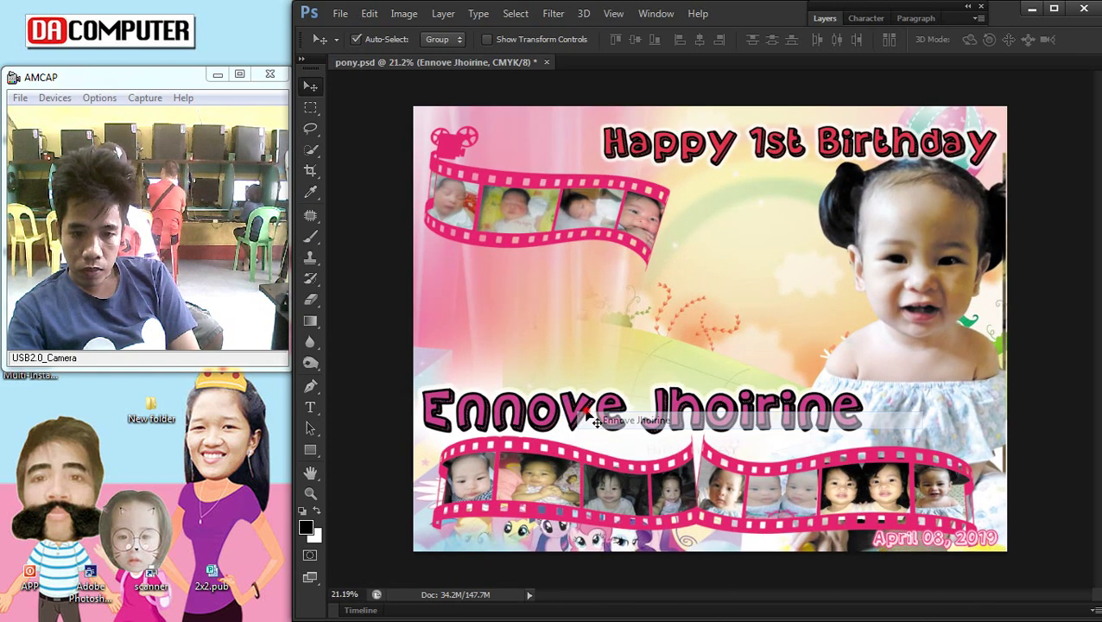
right_click(605, 413)
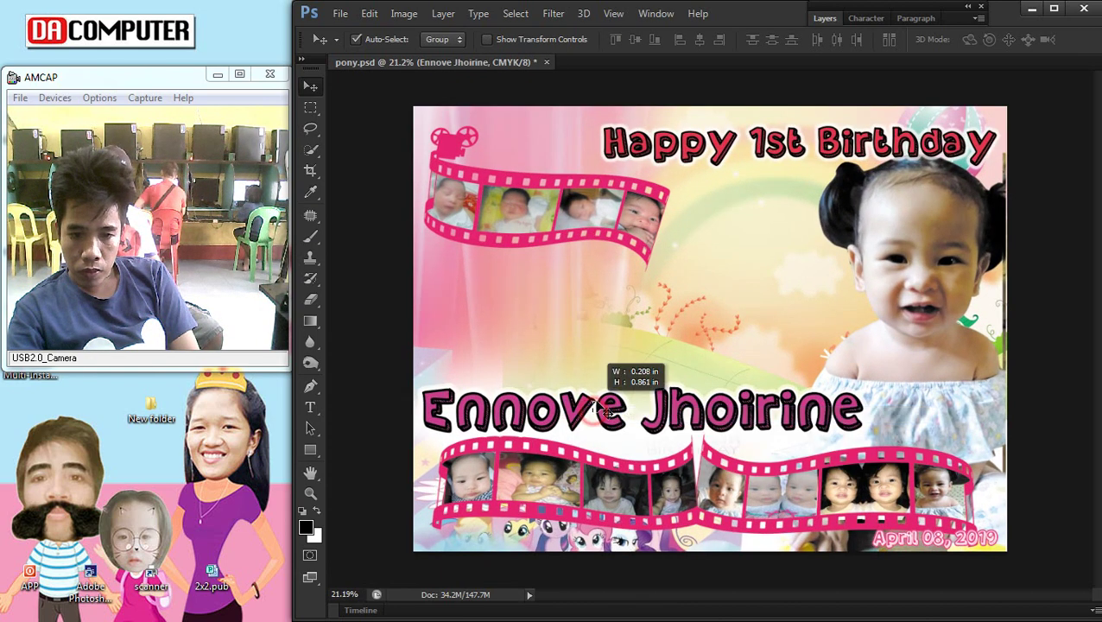
right_click(577, 421)
click(604, 418)
mouse_move(604, 419)
mouse_down()
mouse_move(633, 402)
mouse_move(599, 419)
mouse_up()
key(ctrl+t)
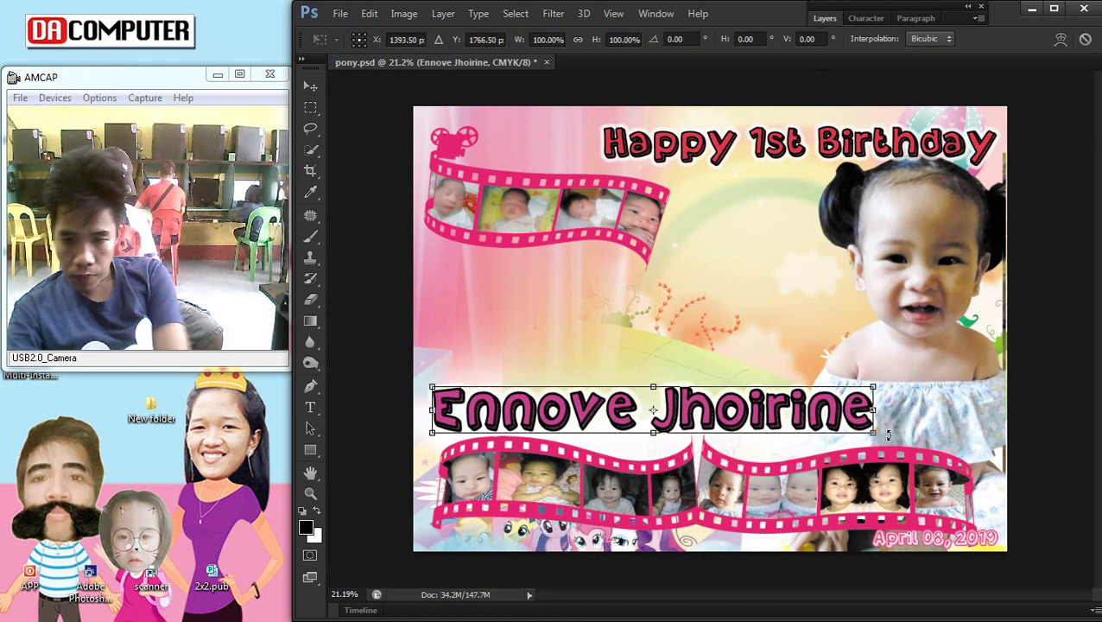
drag(868, 436, 860, 431)
key(Return)
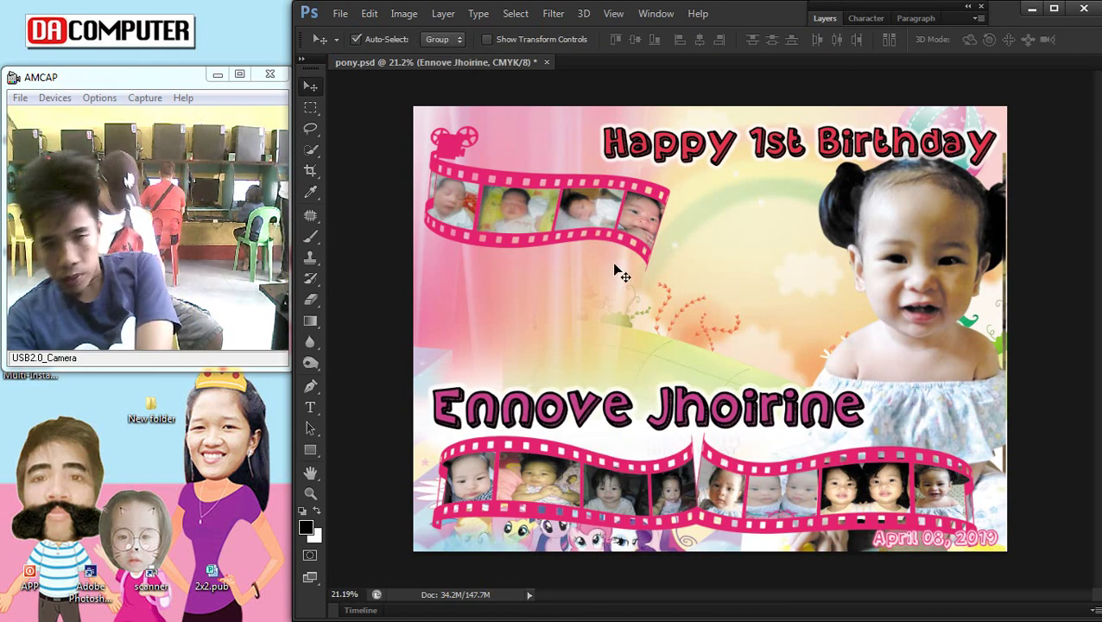
Step: Stretch the upper filmstrip_PNG121 strip slightly wider
right_click(577, 231)
click(622, 235)
key(ctrl+t)
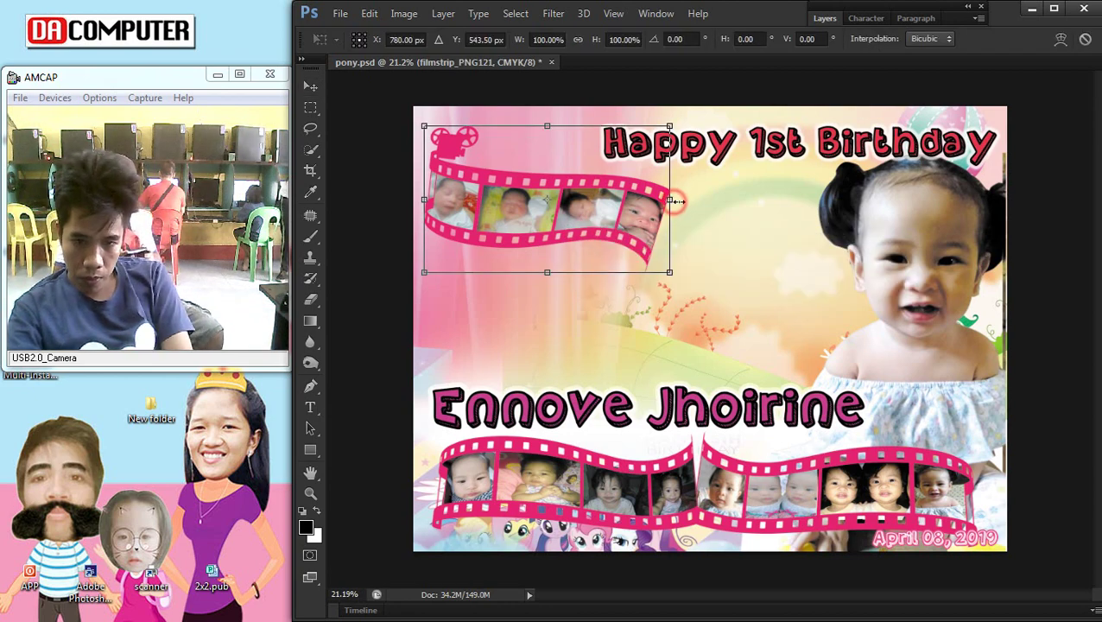
drag(665, 200, 678, 200)
key(Return)
scroll(701, 278, down, 2)
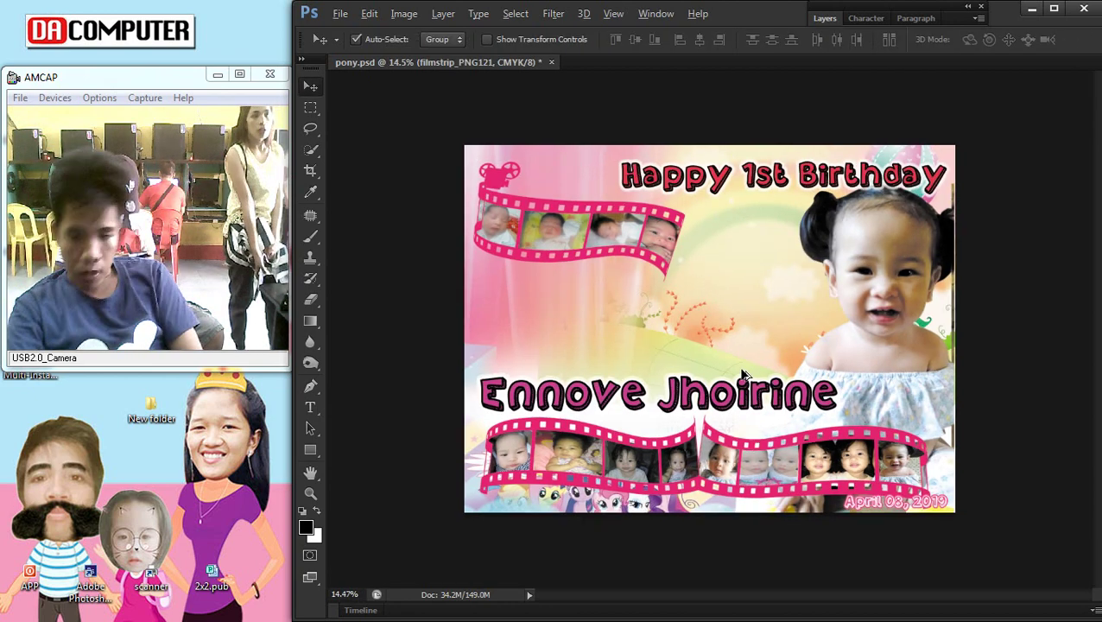
scroll(749, 423, down, 2)
scroll(746, 418, up, 1)
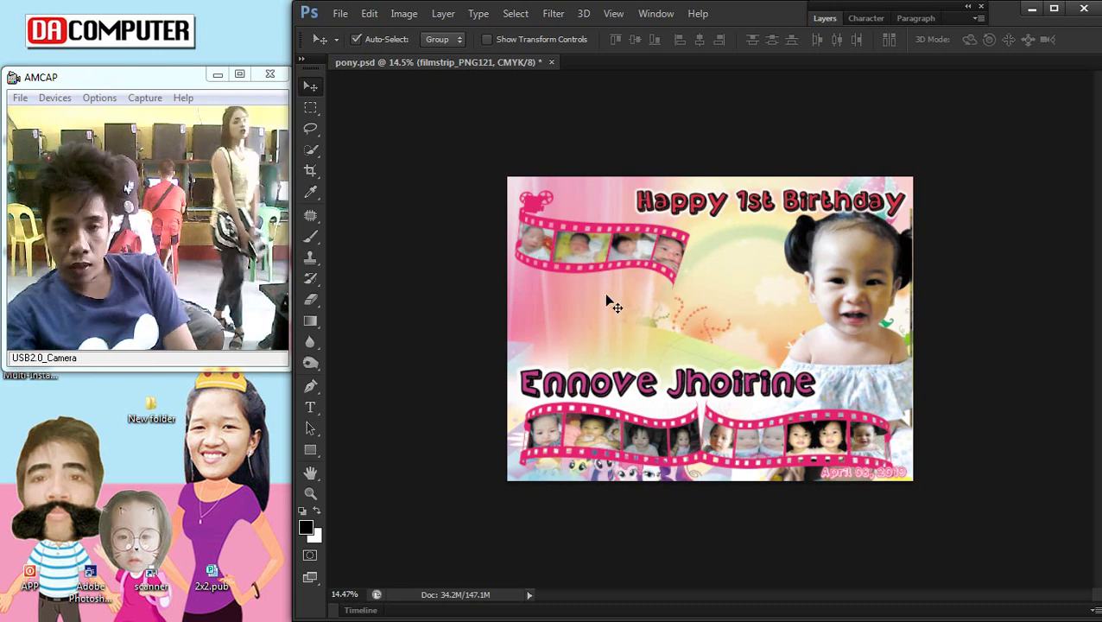
Step: Stretch the Layer 2 artwork downward to about 114% height
click(639, 304)
right_click(566, 325)
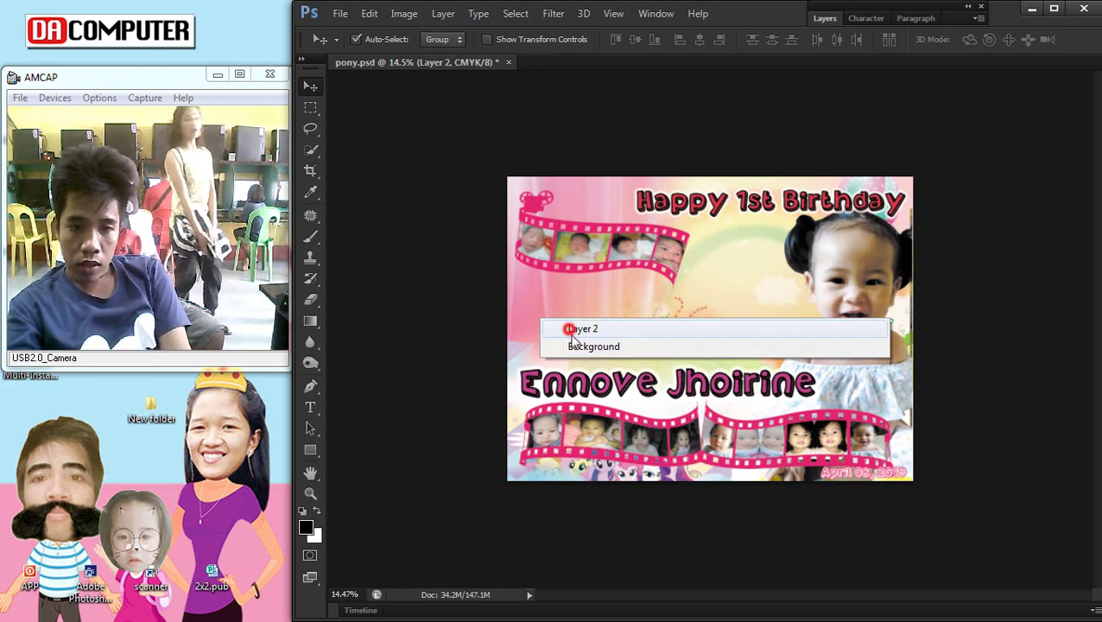
click(587, 324)
click(831, 18)
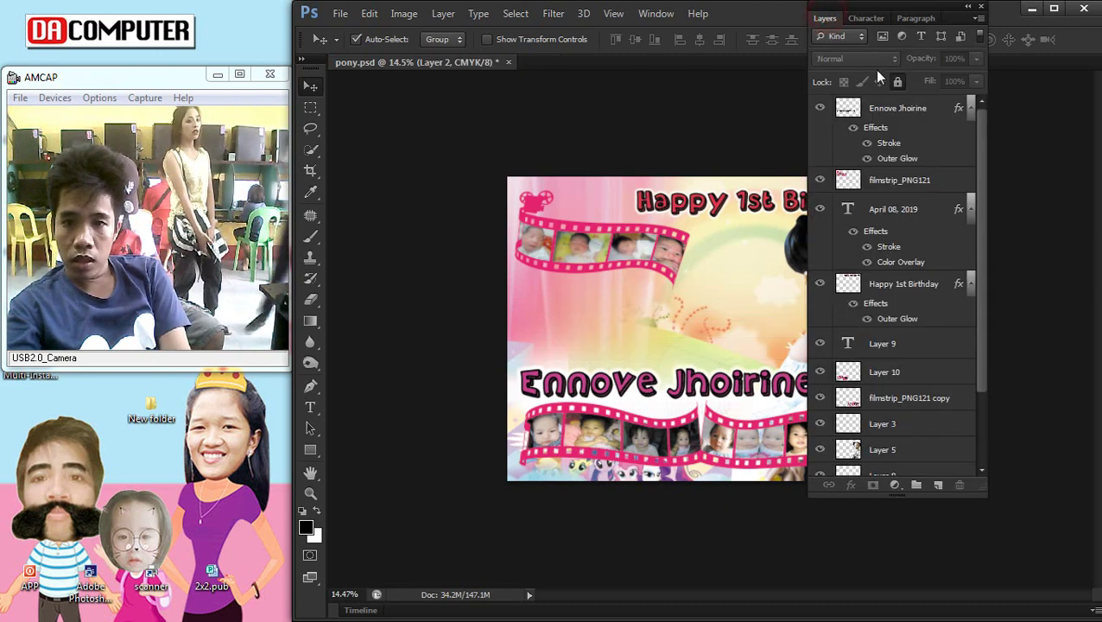
click(825, 18)
key(ctrl+t)
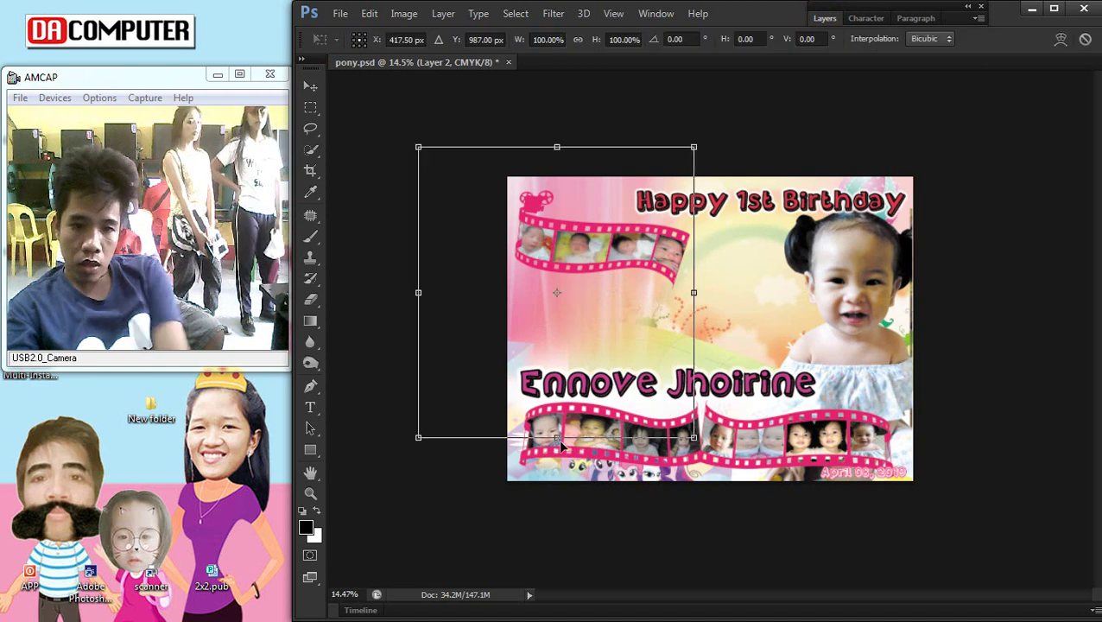
drag(552, 455, 549, 478)
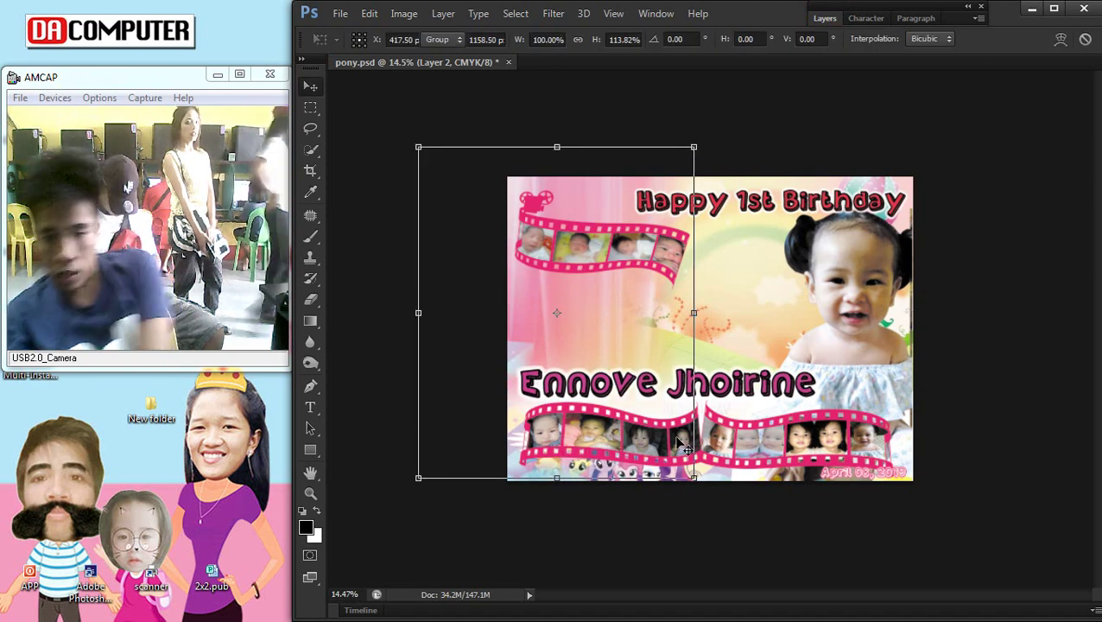
key(Return)
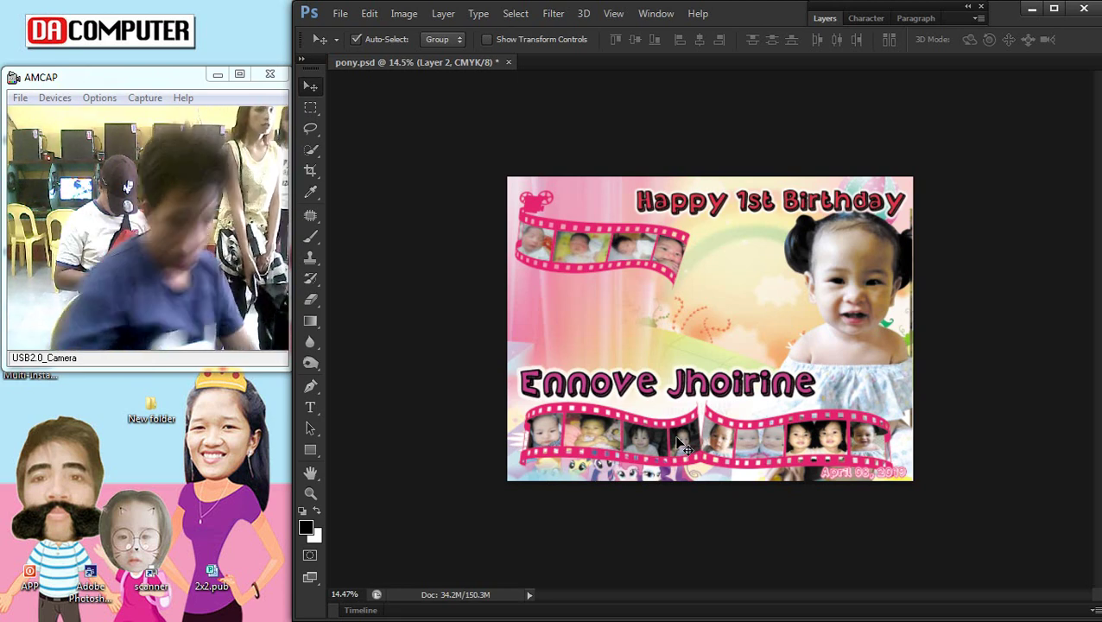
scroll(743, 361, up, 1)
scroll(646, 349, up, 1)
Step: Stretch Layer 1 in the rainbow area downward to make it taller
right_click(643, 349)
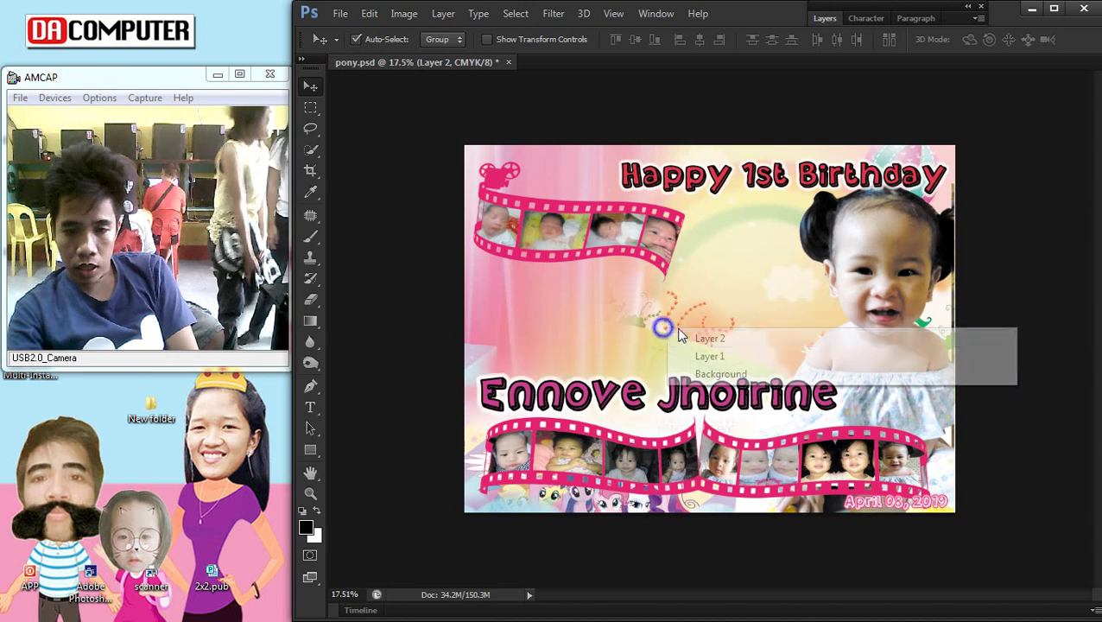
click(667, 329)
key(ctrl+t)
key(Return)
right_click(725, 287)
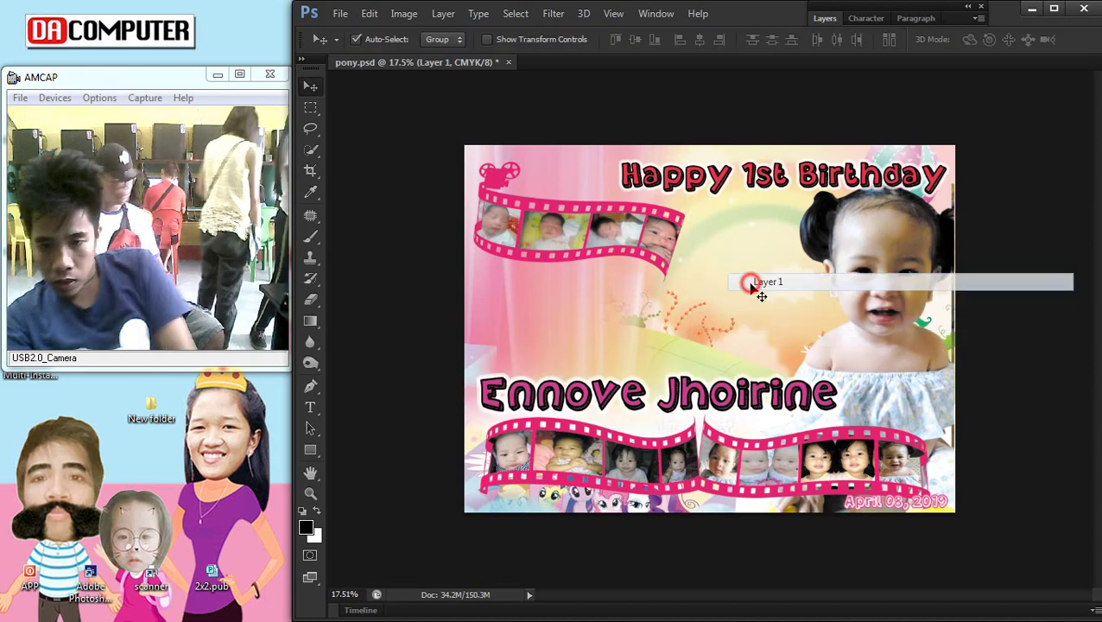
click(760, 285)
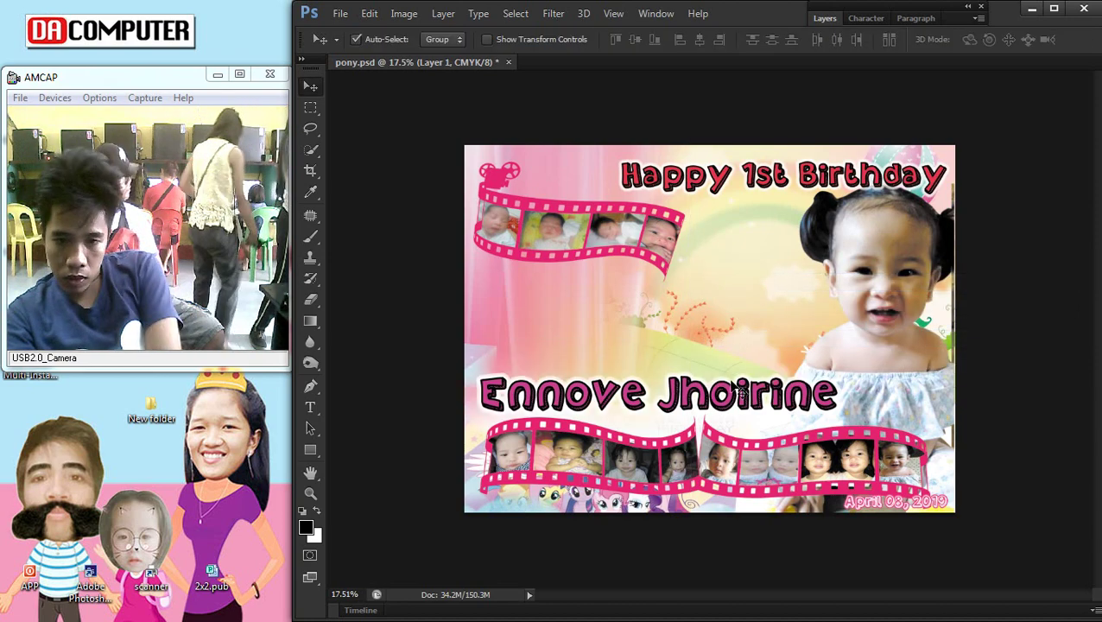
click(825, 18)
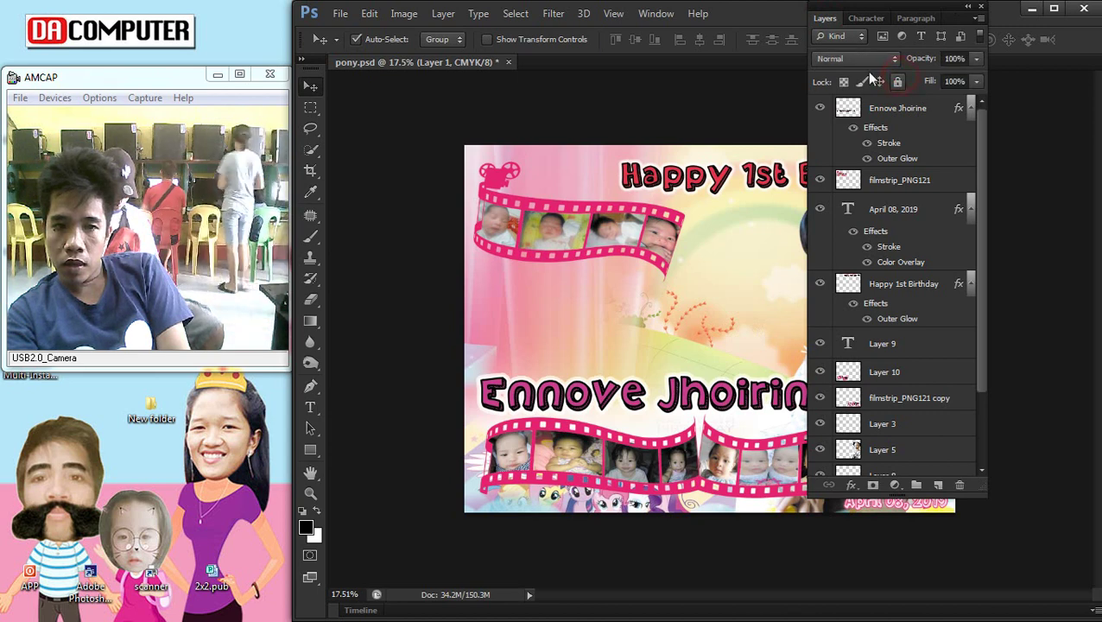
click(836, 25)
key(ctrl+t)
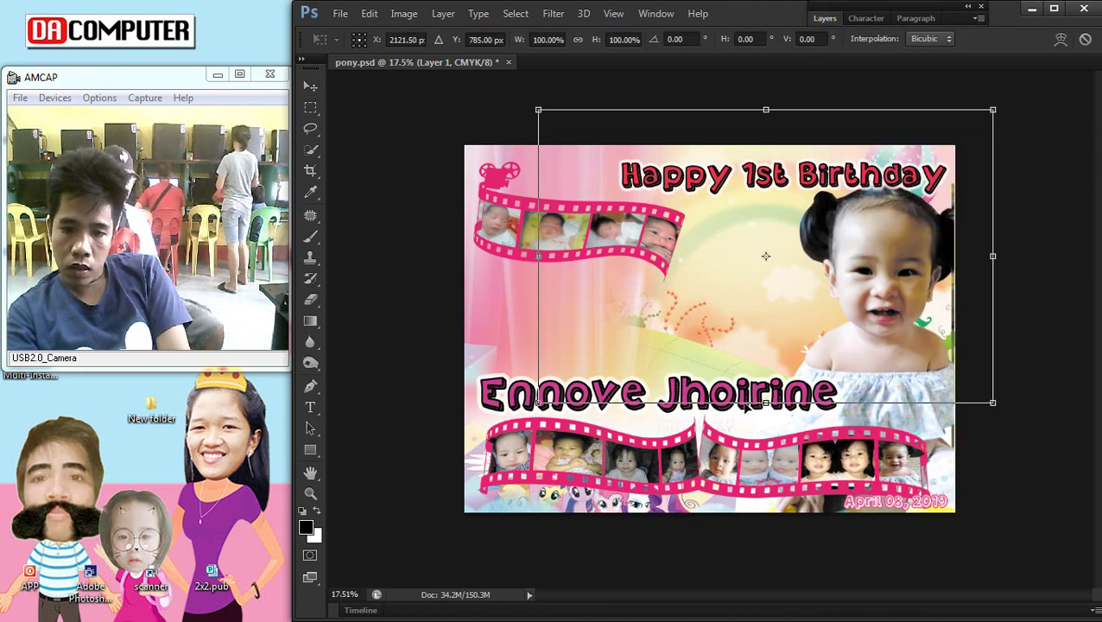
drag(765, 404, 760, 504)
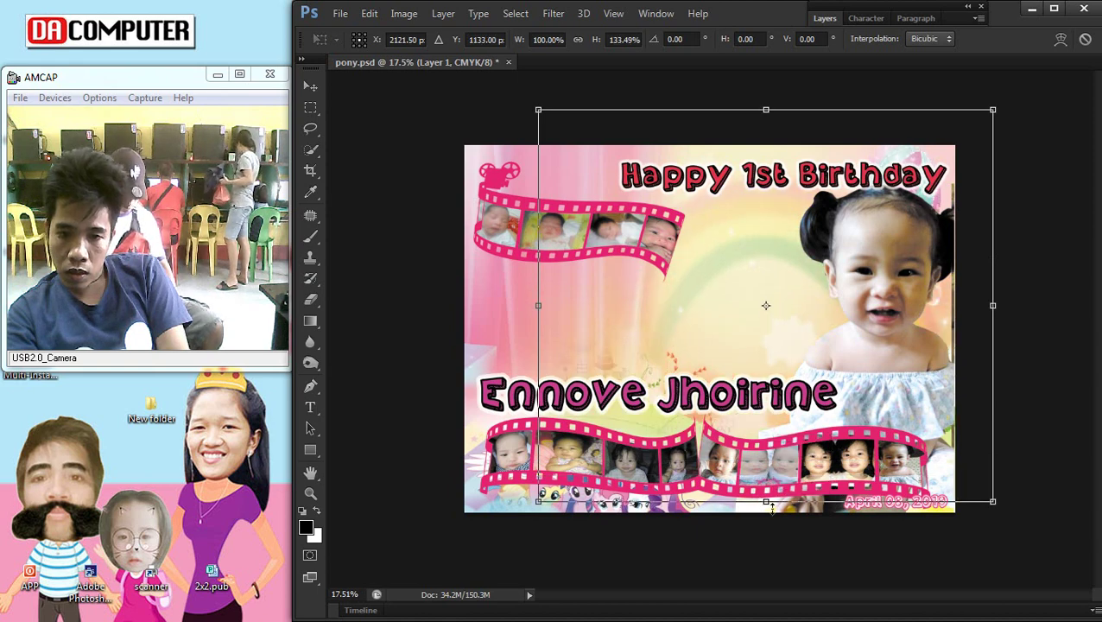
key(Return)
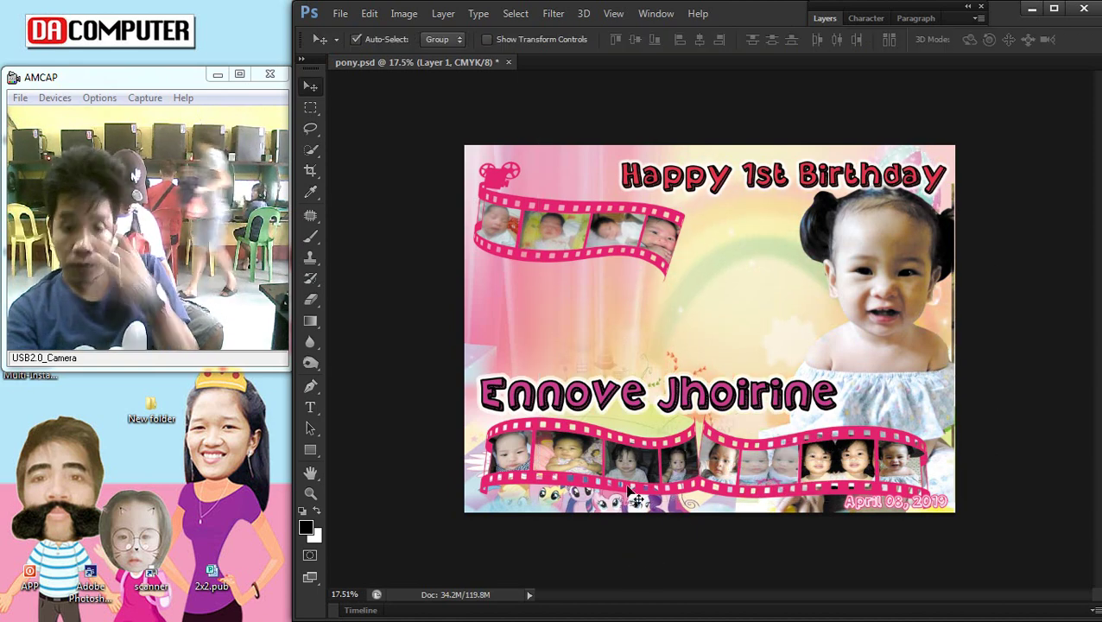
Step: Widen Layer 8 behind the bottom filmstrips to about 121% and nudge it up
key(ctrl+v)
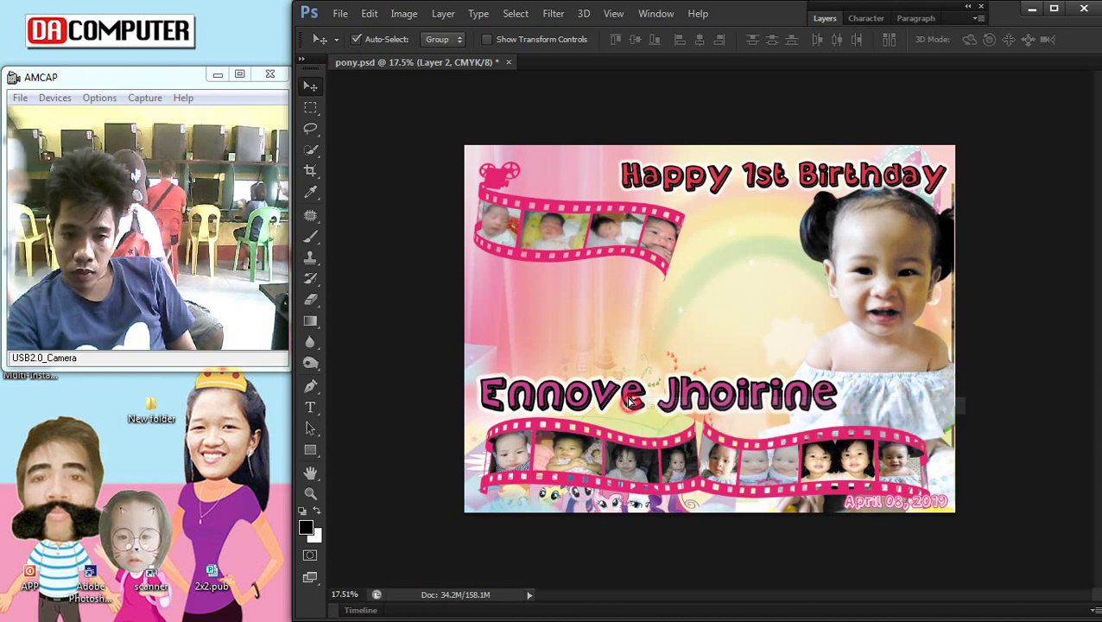
right_click(600, 510)
click(617, 518)
drag(615, 505, 584, 507)
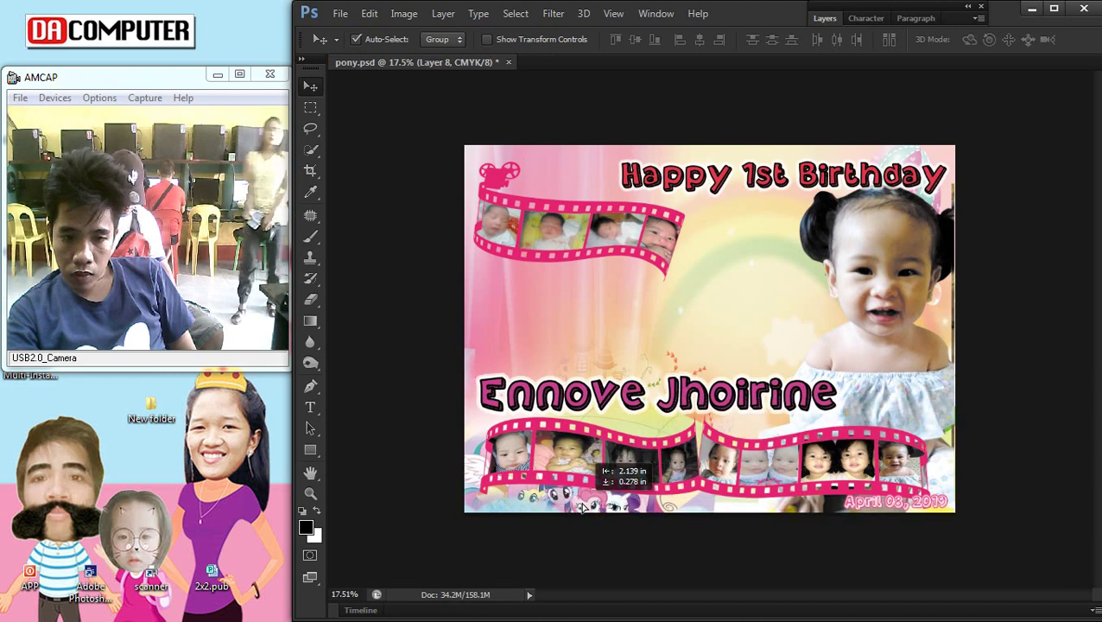
key(ctrl+t)
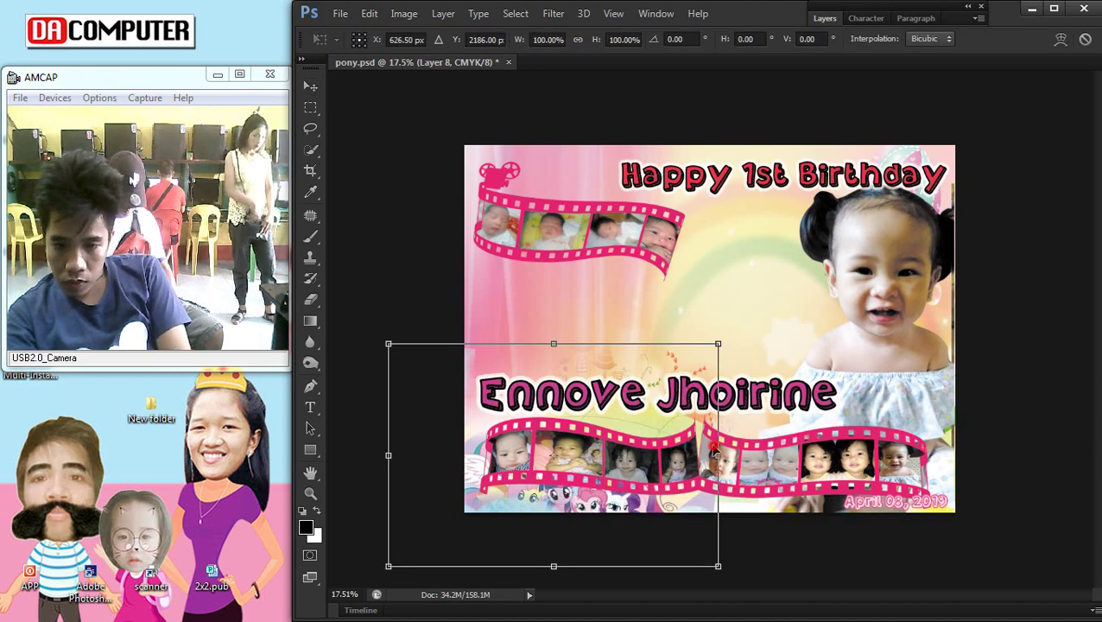
drag(715, 450, 834, 451)
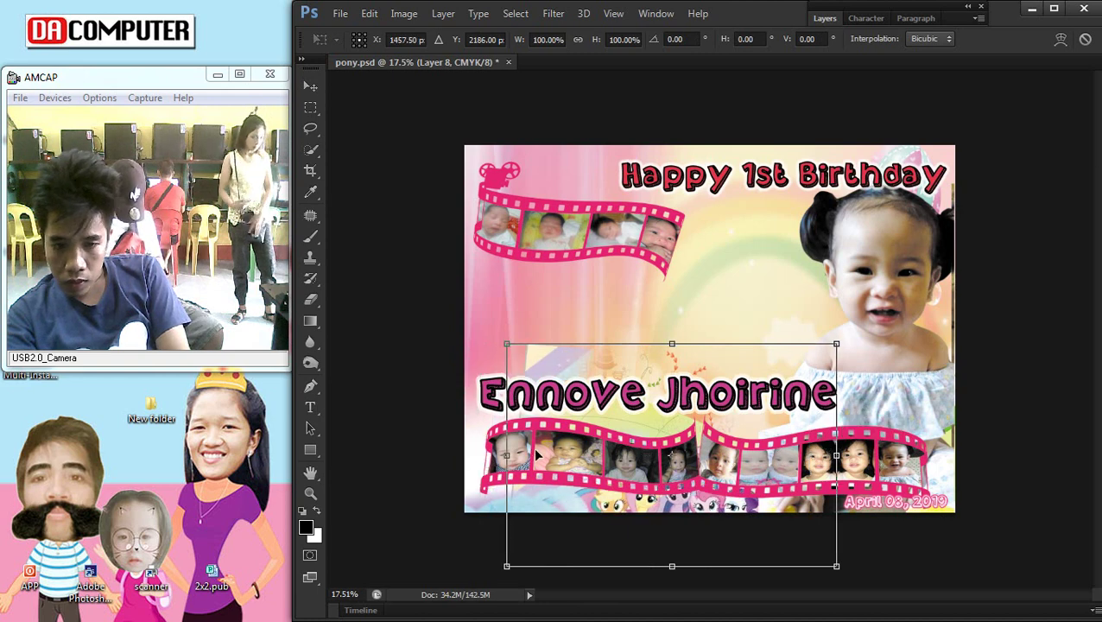
drag(463, 452, 447, 454)
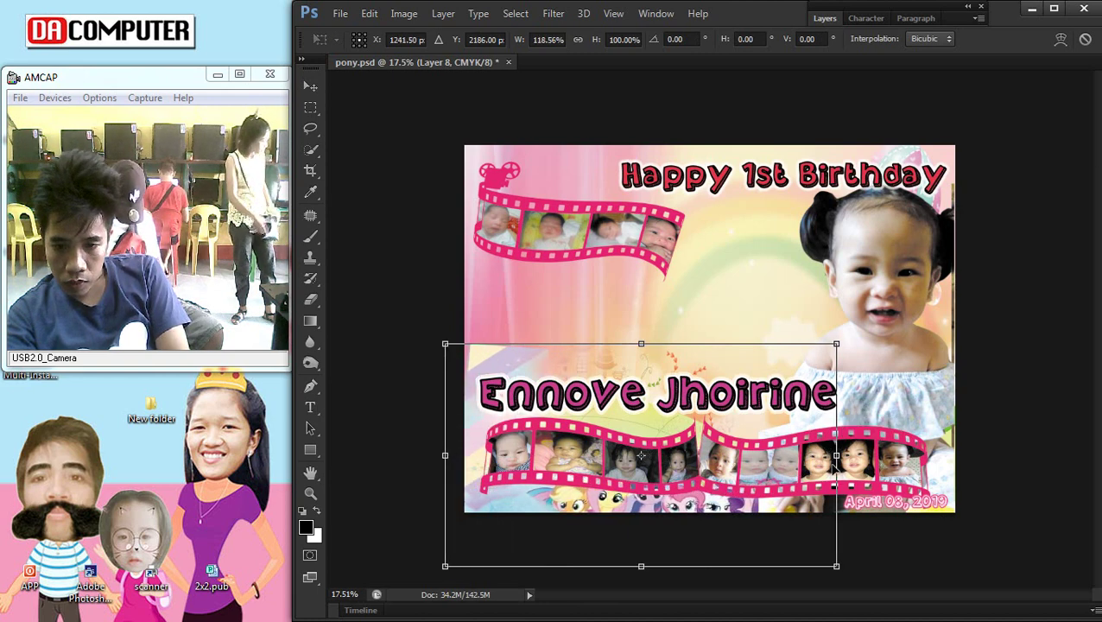
drag(492, 443, 527, 443)
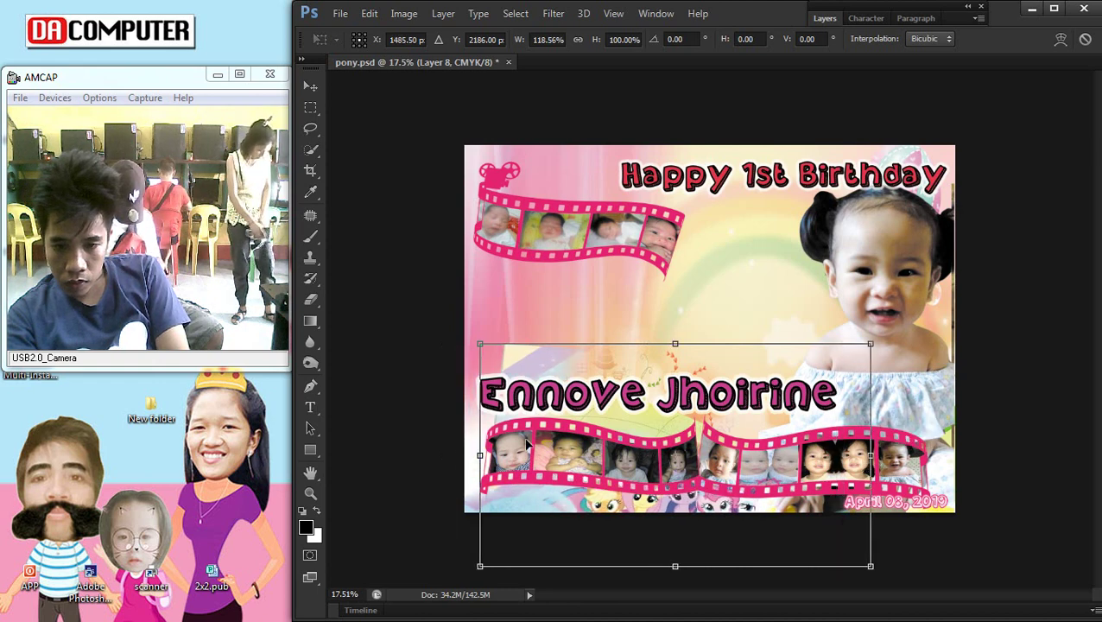
key(ctrl+z)
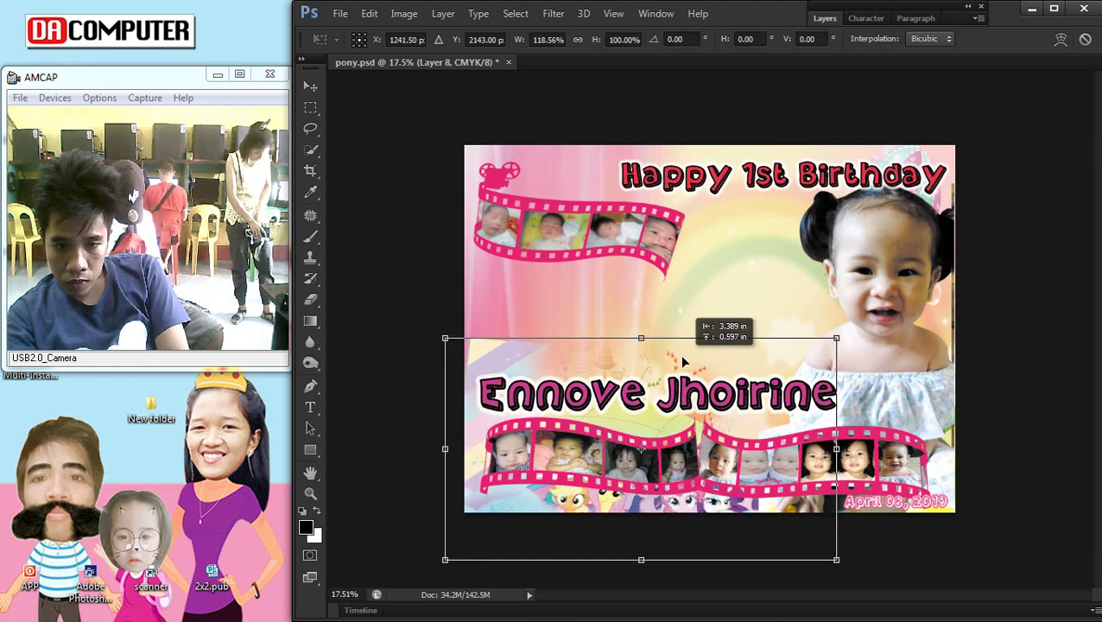
drag(836, 449, 843, 449)
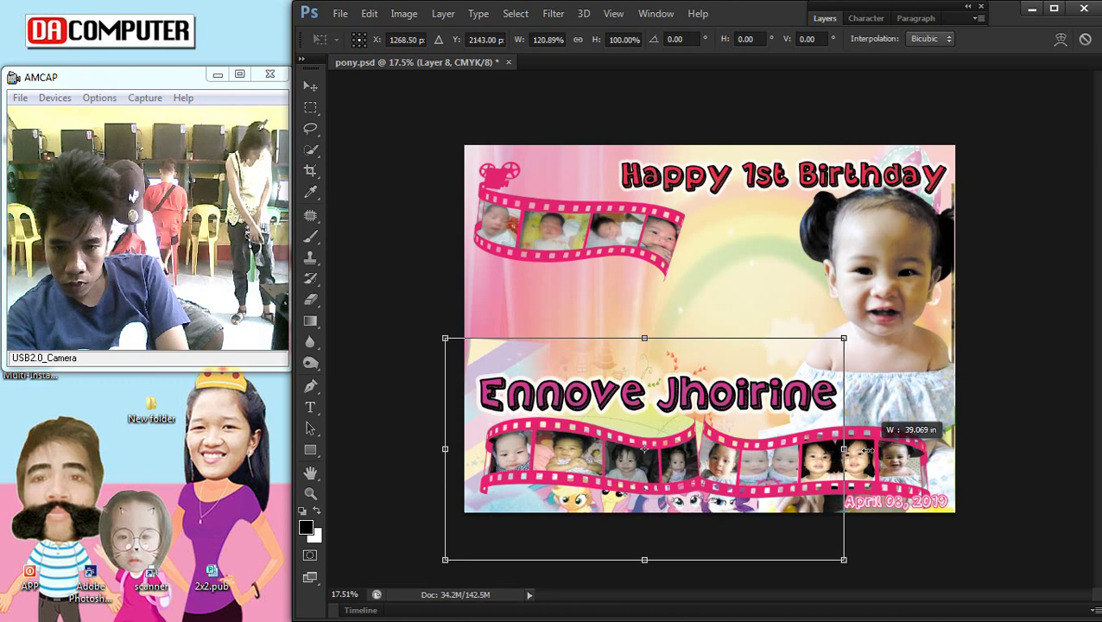
key(Return)
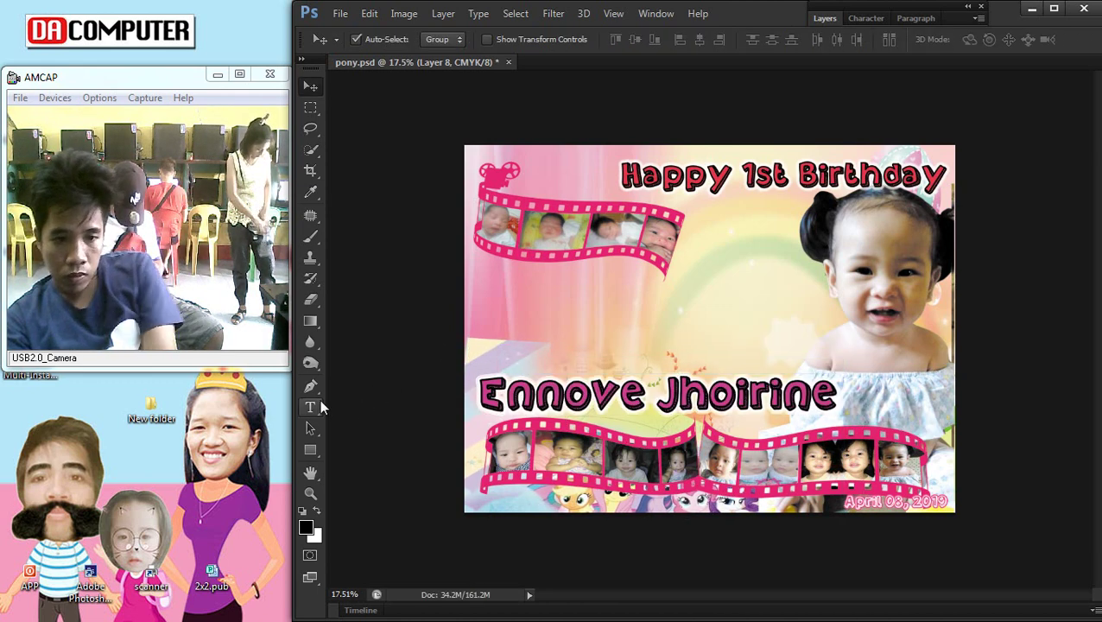
Step: Set up the standard Eraser with a 504 px soft-edged brush
click(310, 299)
right_click(310, 298)
click(371, 294)
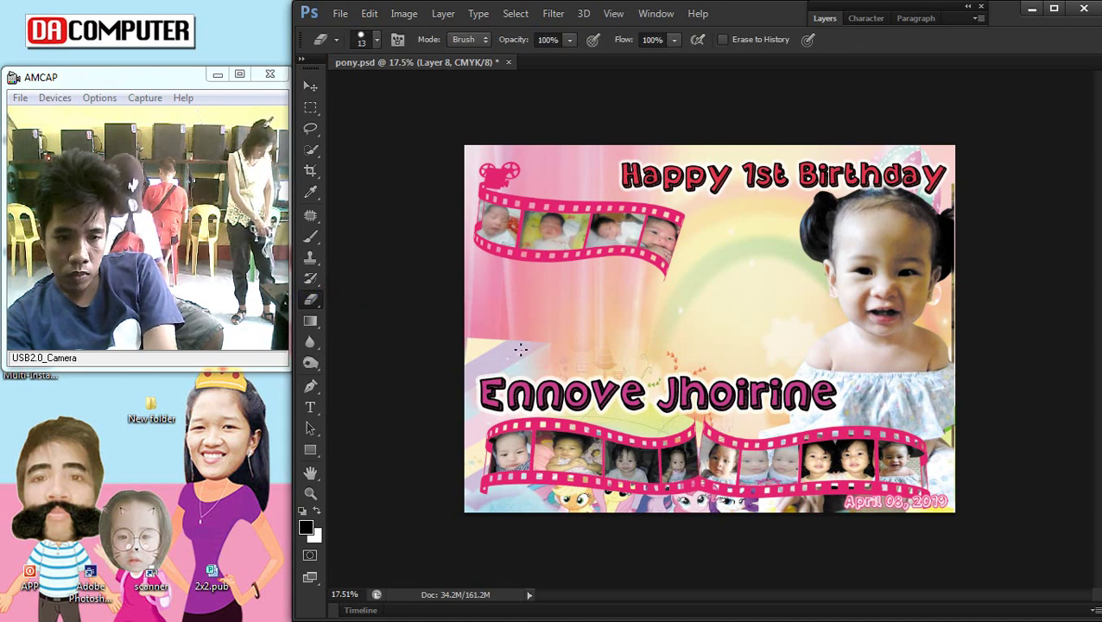
right_click(520, 348)
click(593, 390)
key(Return)
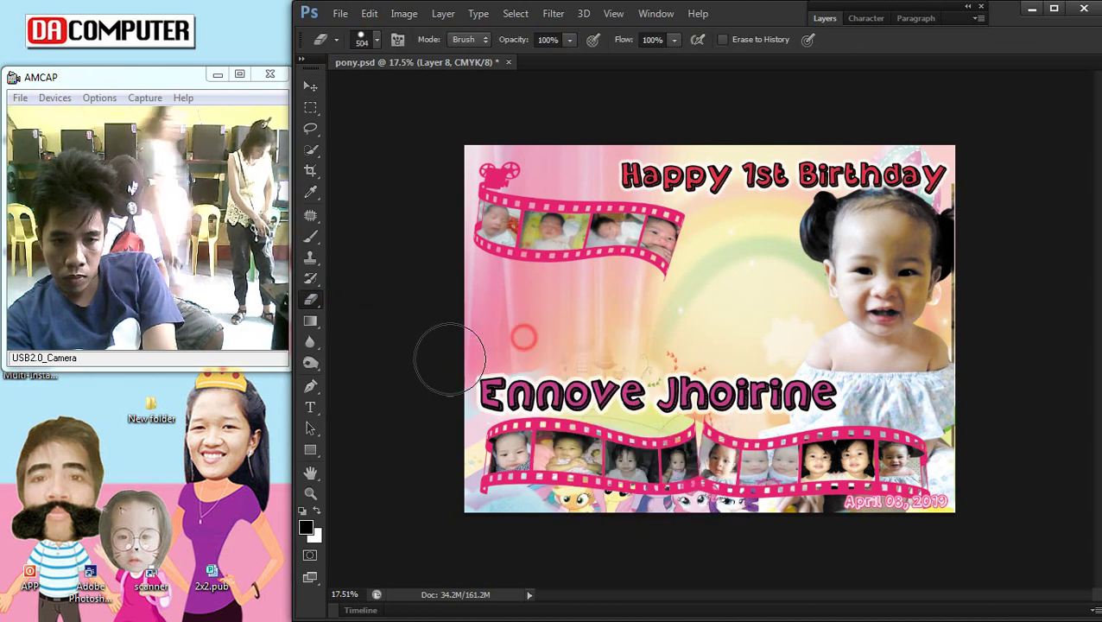
right_click(583, 325)
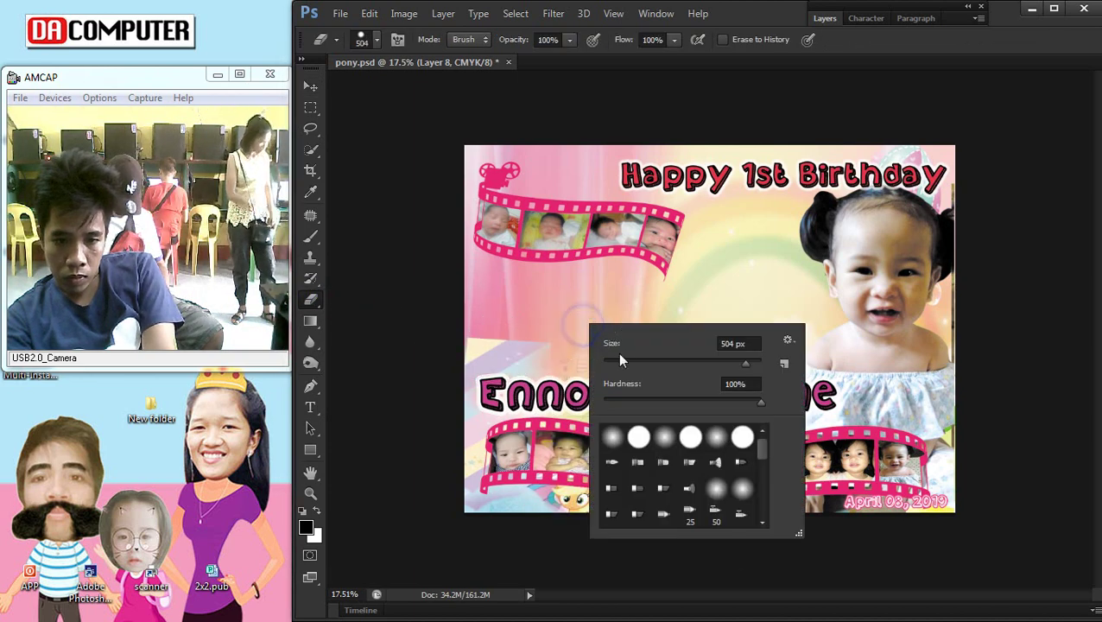
click(665, 437)
key(Return)
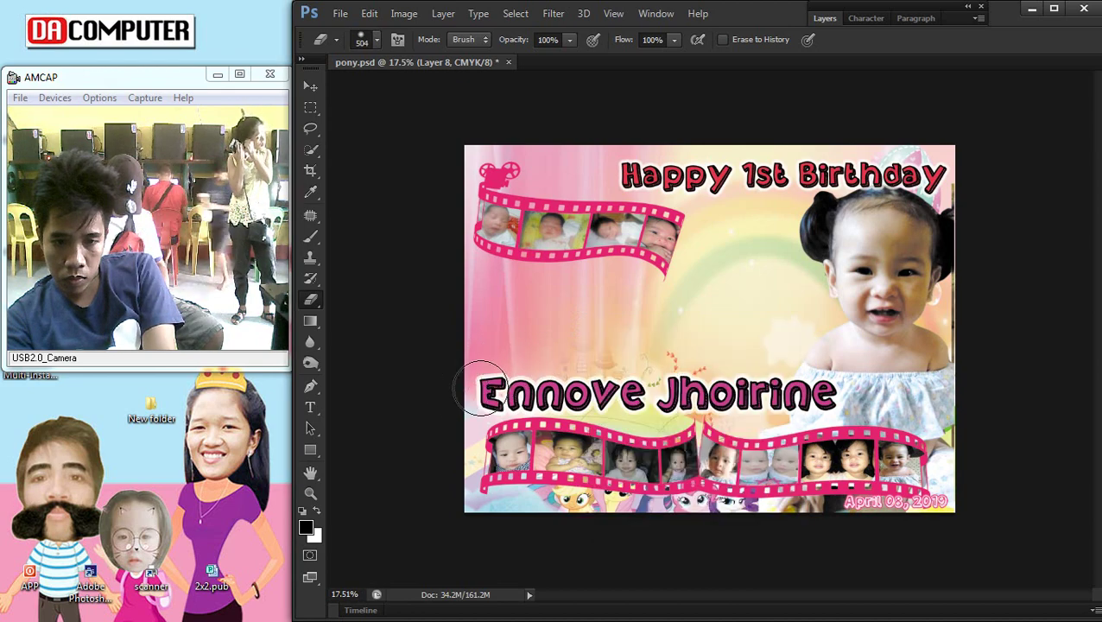
scroll(603, 455, down, 1)
scroll(604, 456, up, 1)
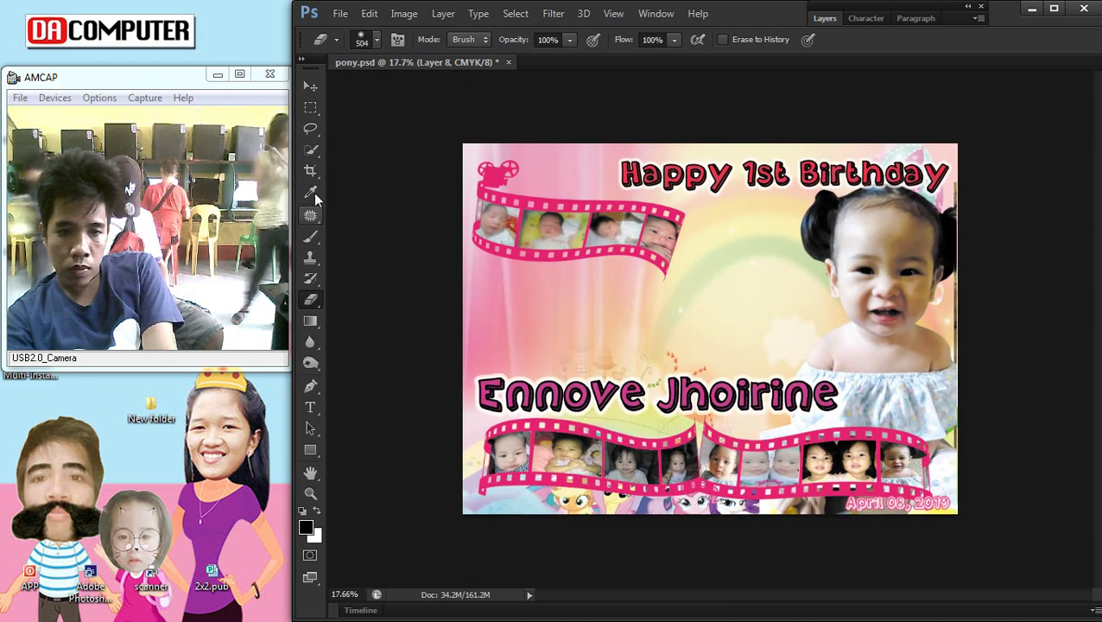
Step: Shift Layer 10's photos in the lower-left filmstrip slightly left
click(311, 86)
scroll(566, 485, up, 1)
scroll(566, 485, up, 1)
drag(566, 484, 556, 486)
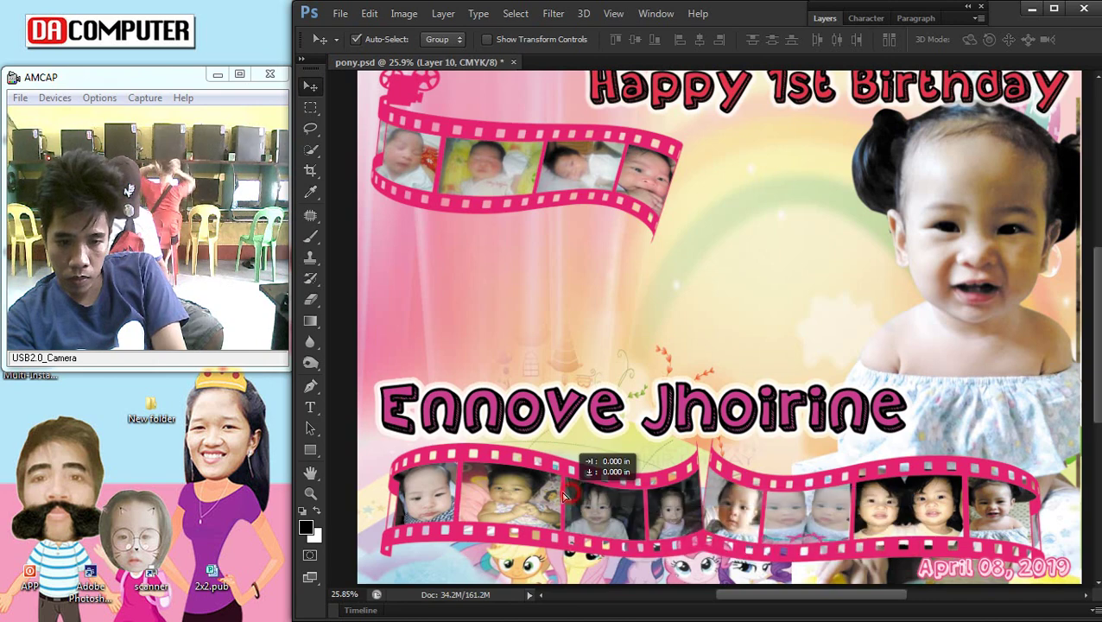
Step: Widen the right bottom filmstrip and shift it slightly right
click(732, 544)
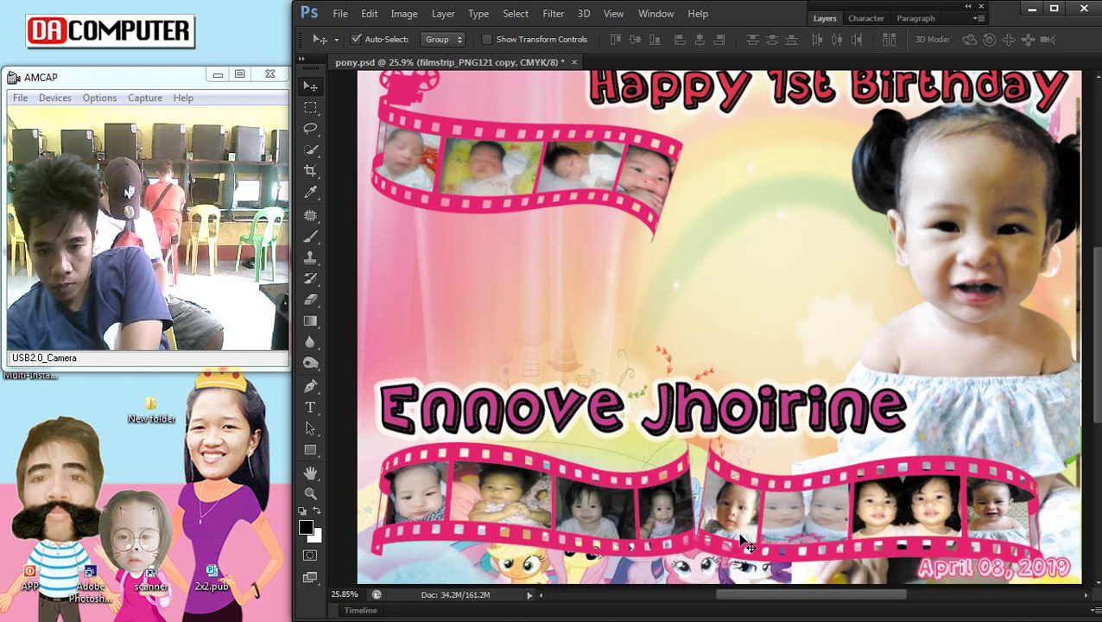
scroll(743, 541, down, 1)
scroll(760, 553, up, 1)
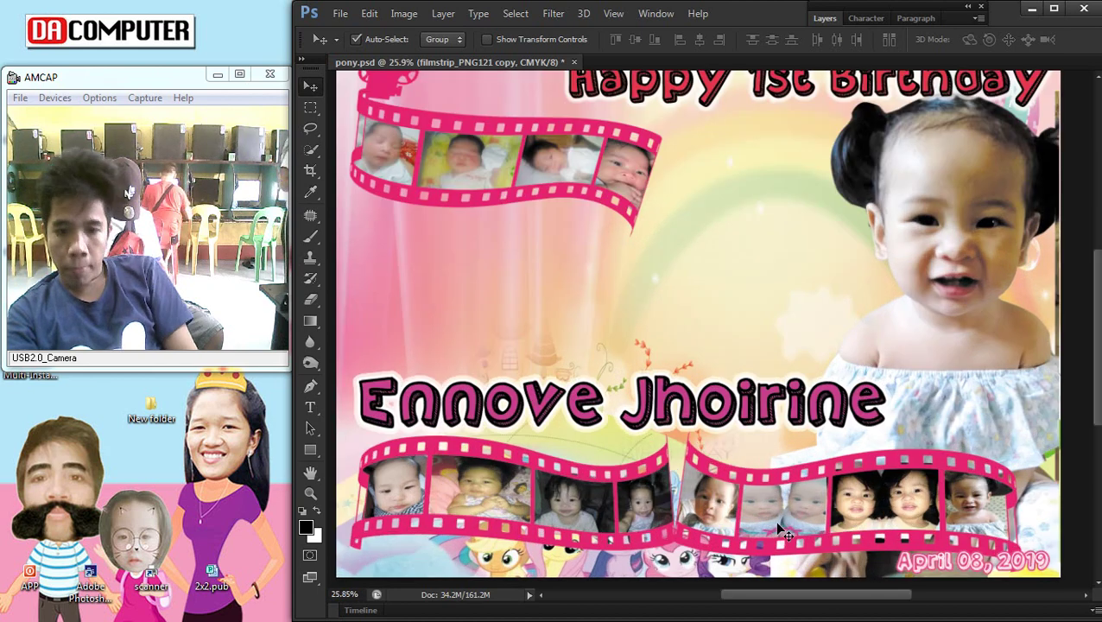
right_click(781, 529)
click(829, 494)
key(ctrl+t)
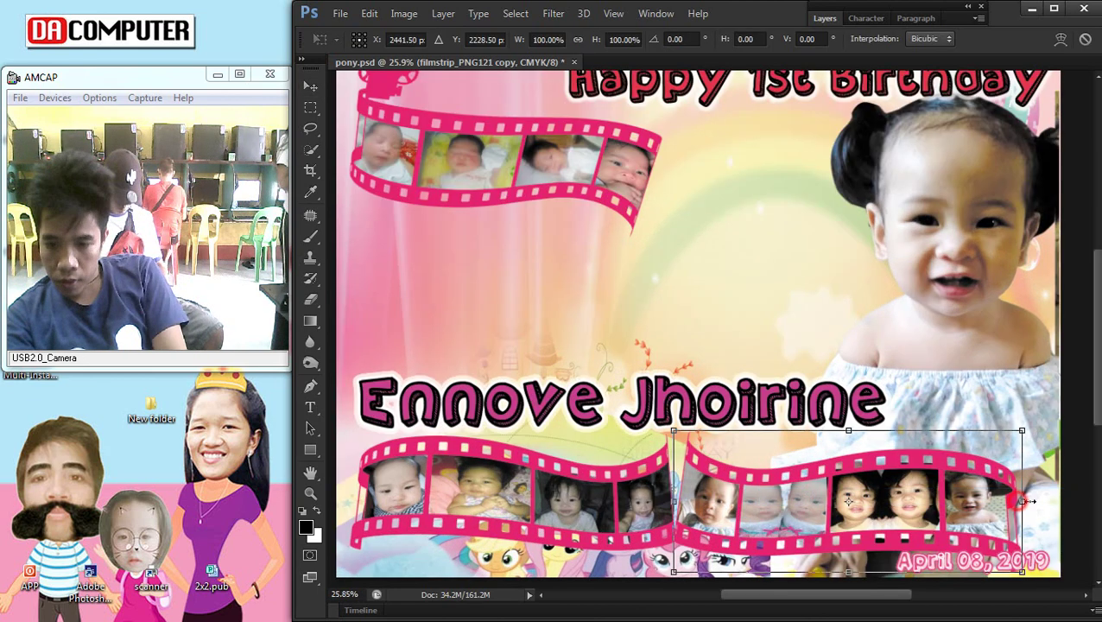
drag(1026, 501, 1027, 501)
key(Return)
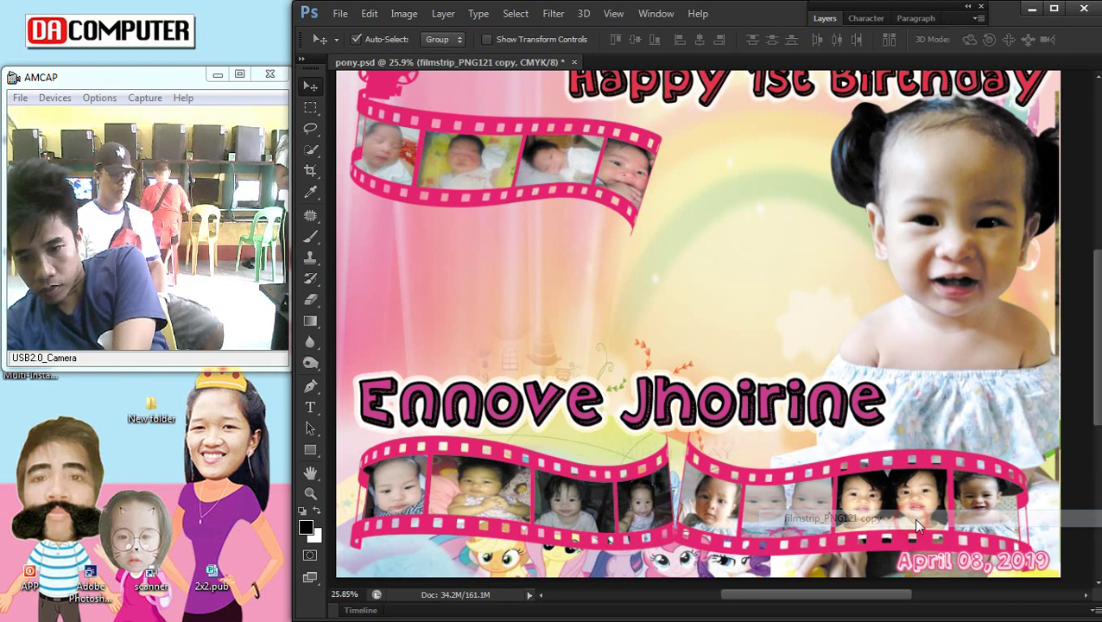
drag(771, 500, 777, 499)
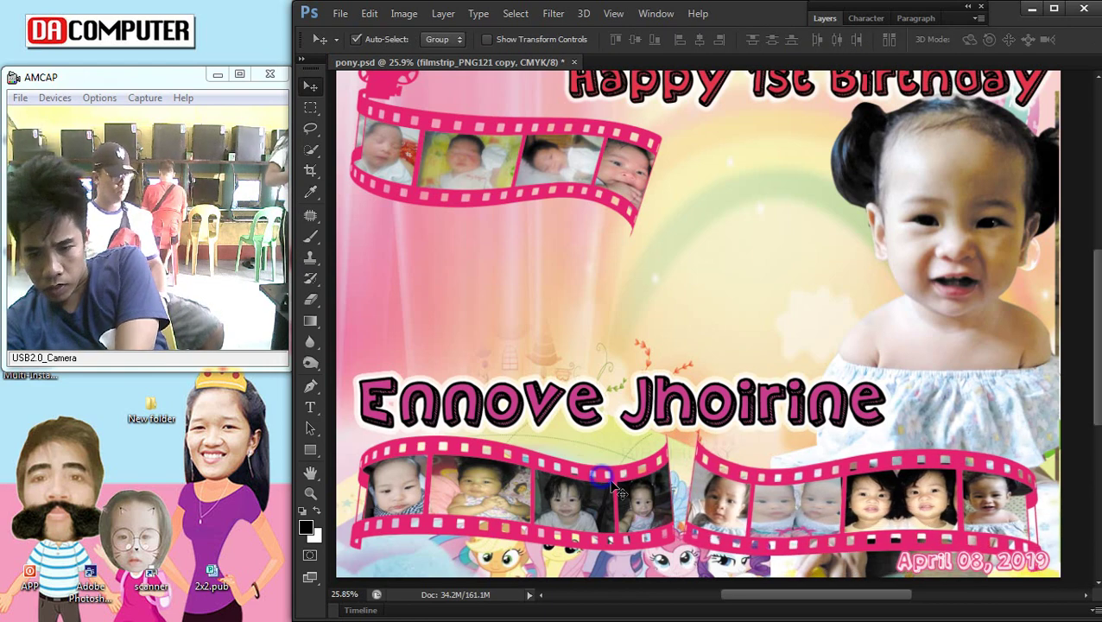
Step: Widen the left bottom filmstrip to about 105% so it meets the right one
click(665, 489)
key(ctrl+t)
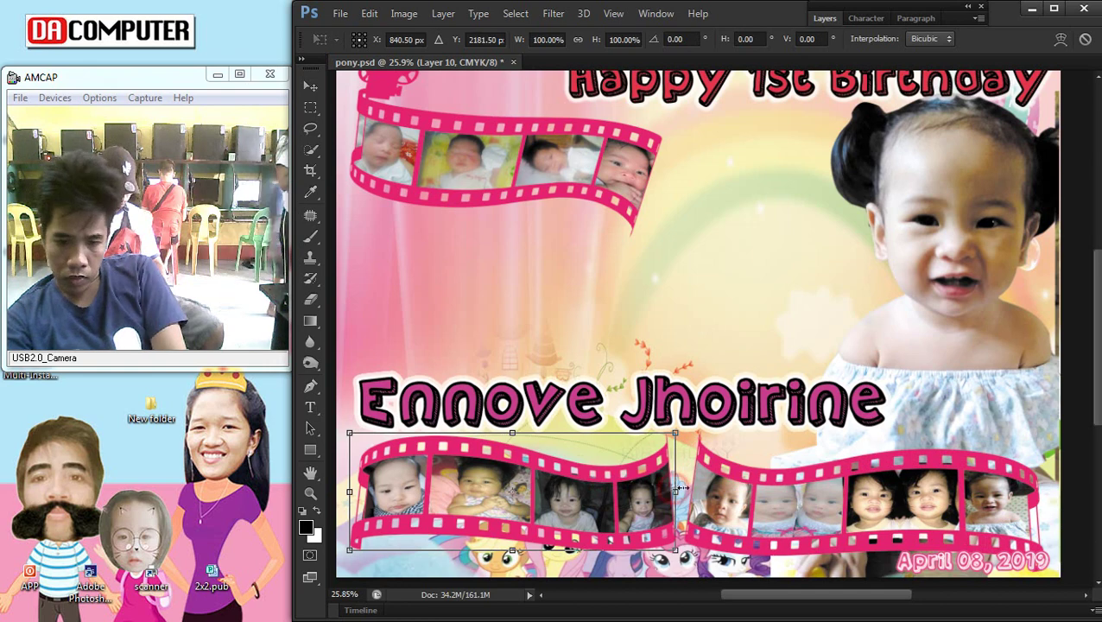
drag(674, 491, 690, 488)
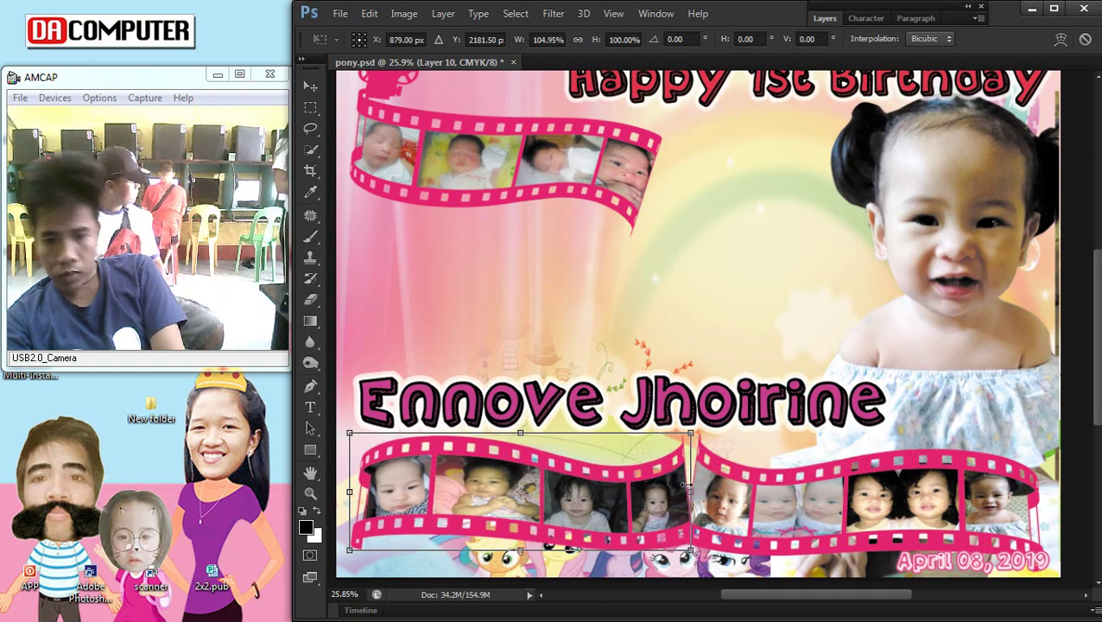
key(Return)
Step: Fit the poster in the window and nudge the child's name text slightly
key(ctrl+0)
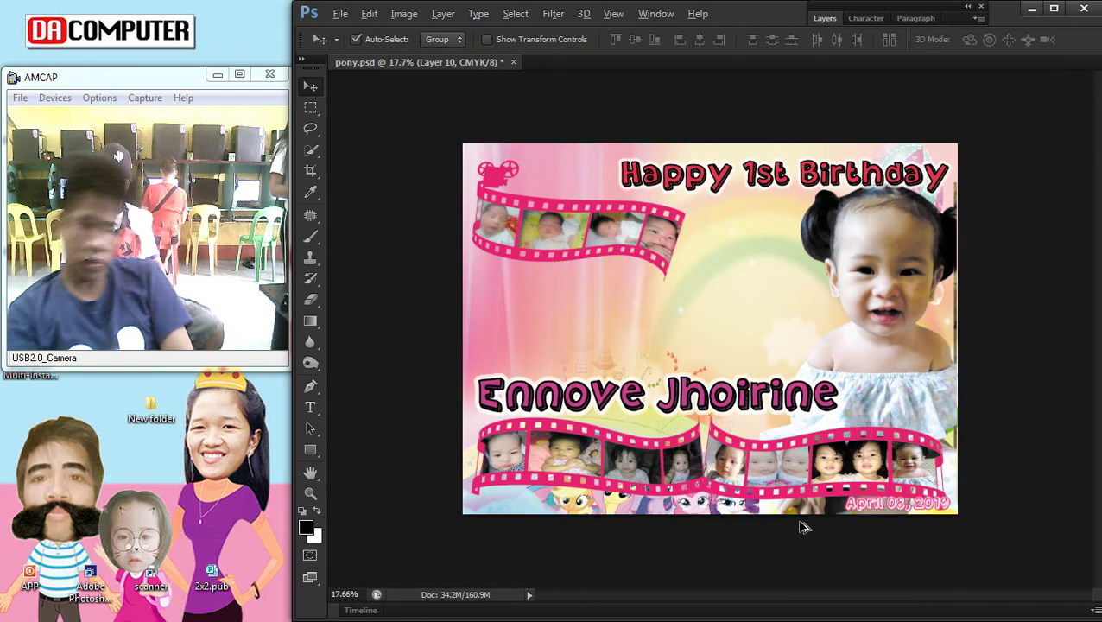
scroll(691, 432, up, 2)
right_click(671, 413)
click(734, 420)
drag(669, 413, 670, 418)
scroll(682, 418, down, 2)
scroll(691, 421, up, 1)
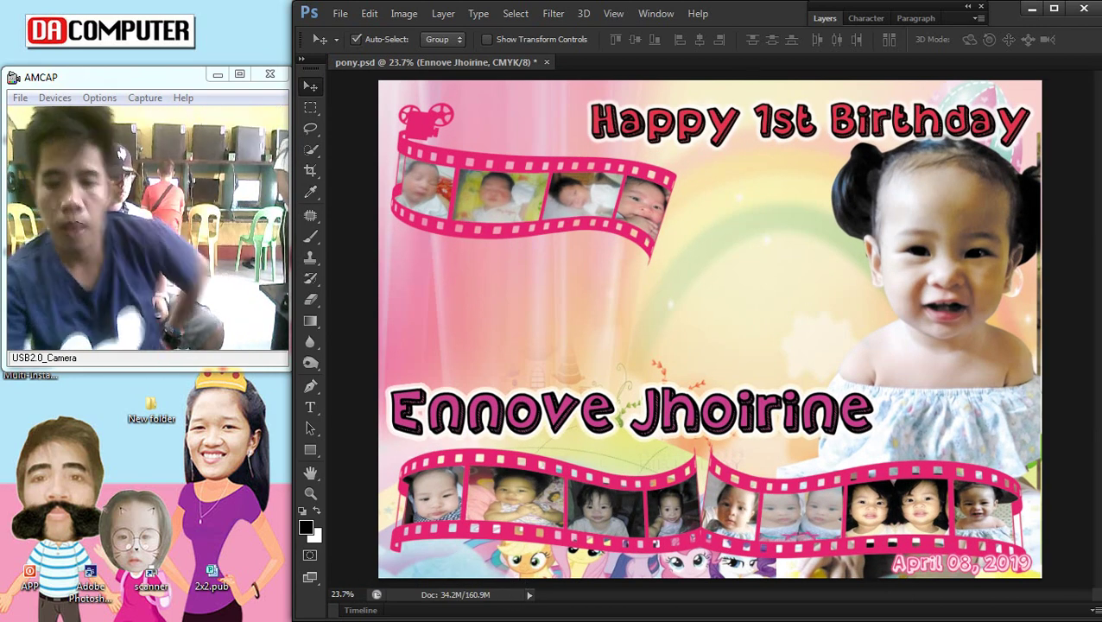
Step: Launch Google Chrome from the Start menu
click(1079, 23)
click(879, 110)
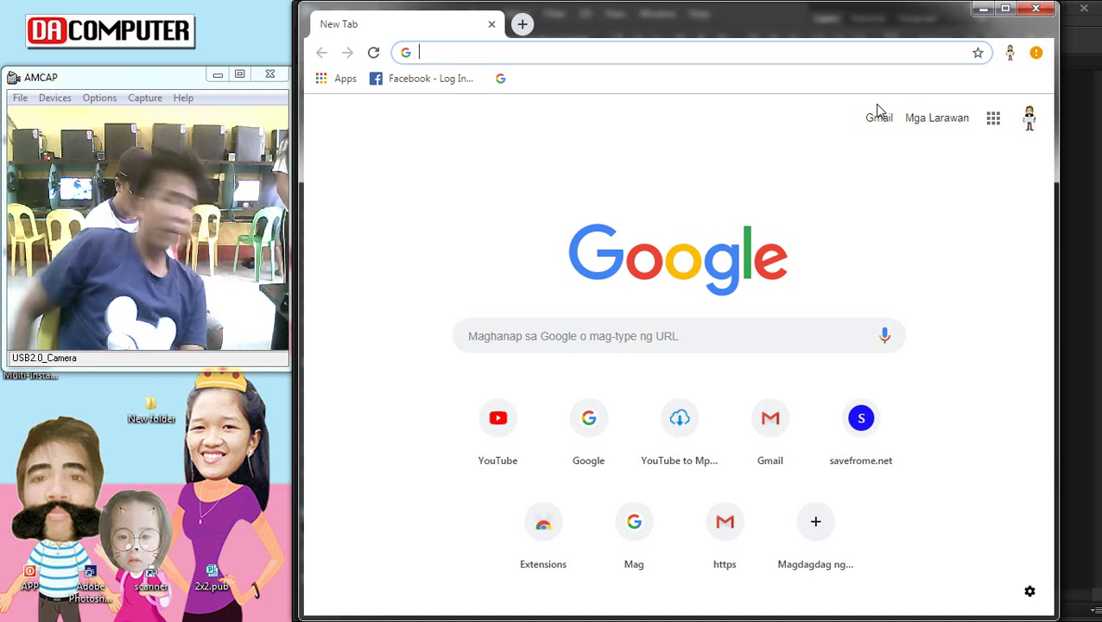
Step: Go to google.com and search for 'little pony png'
click(706, 49)
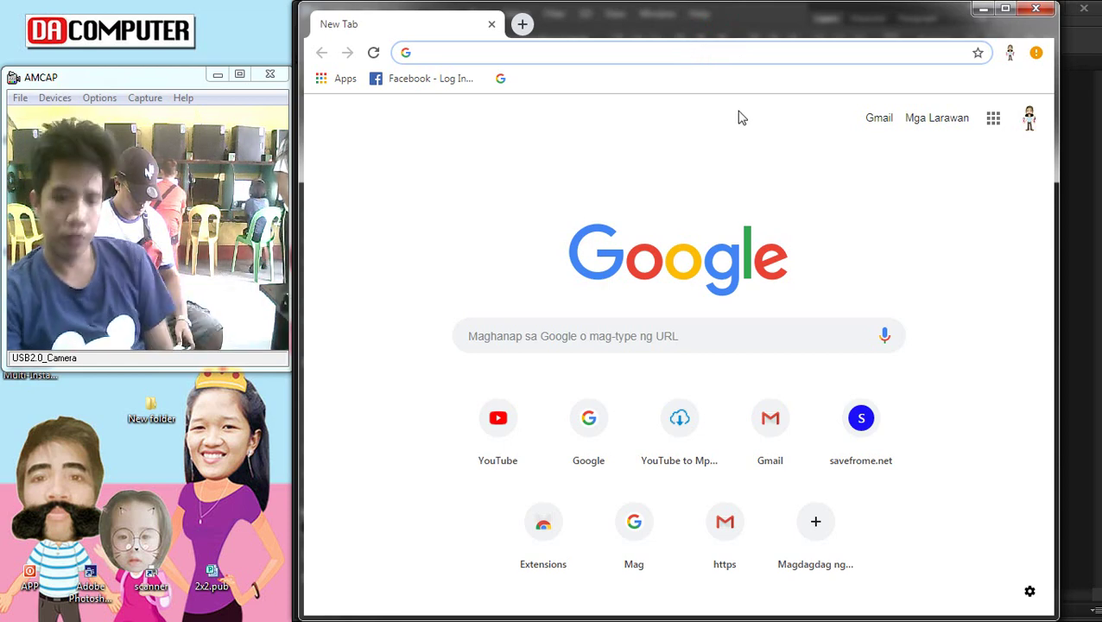
text(g)
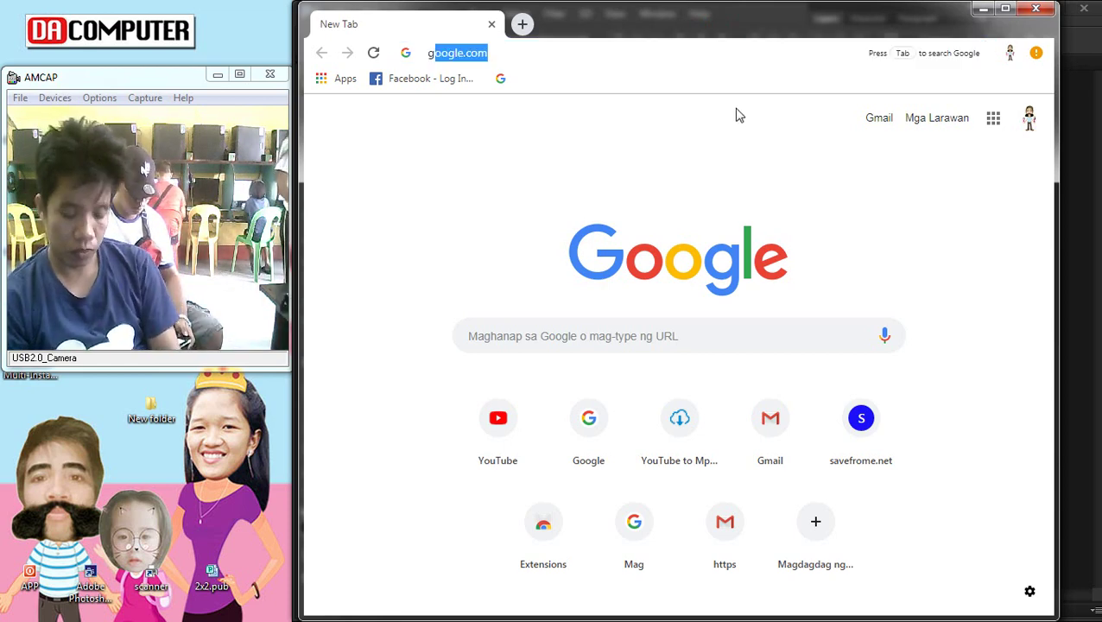
text(o)
key(Return)
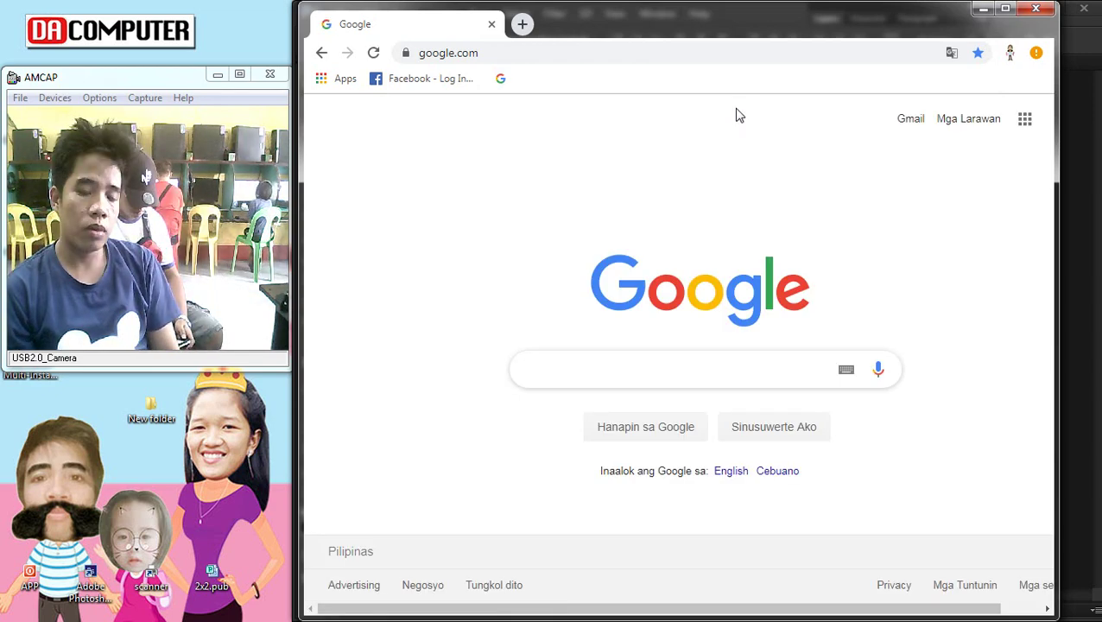
text(pon)
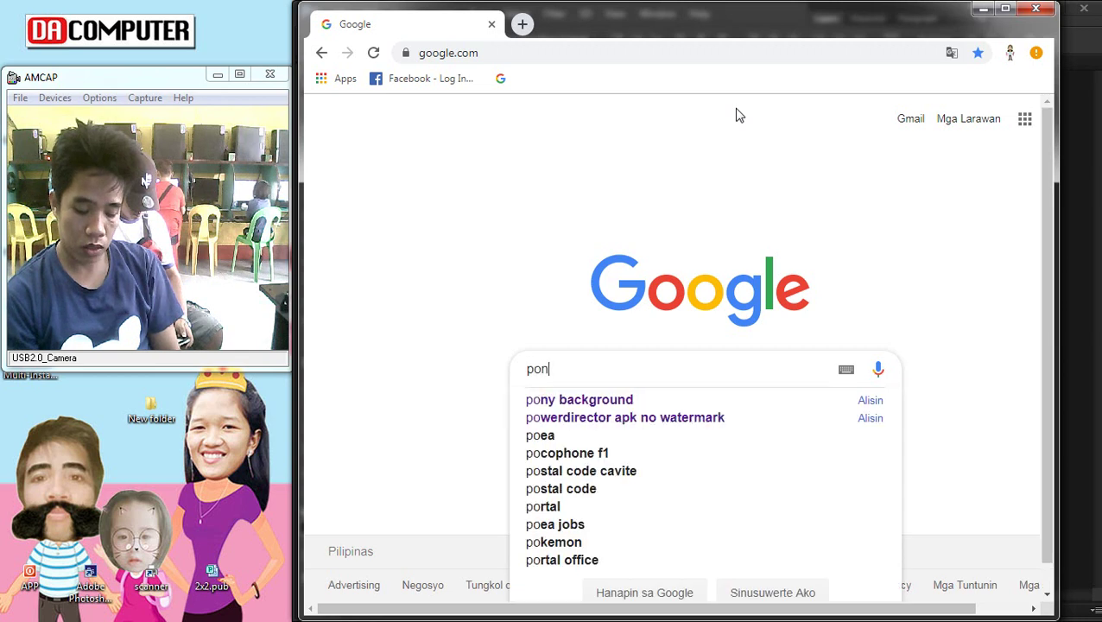
text(y)
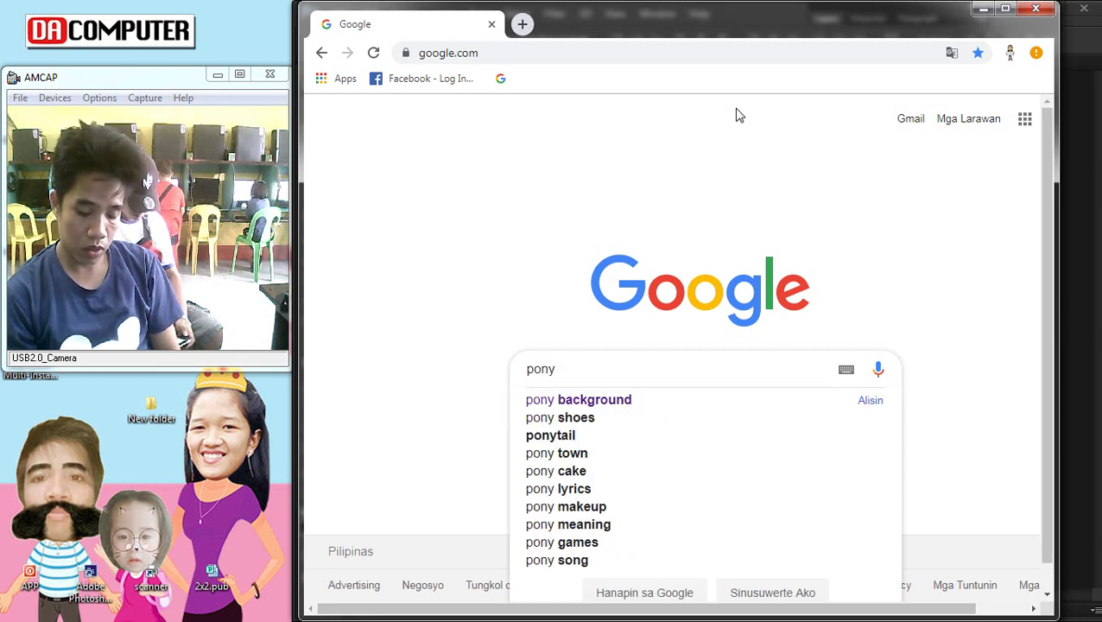
text(png)
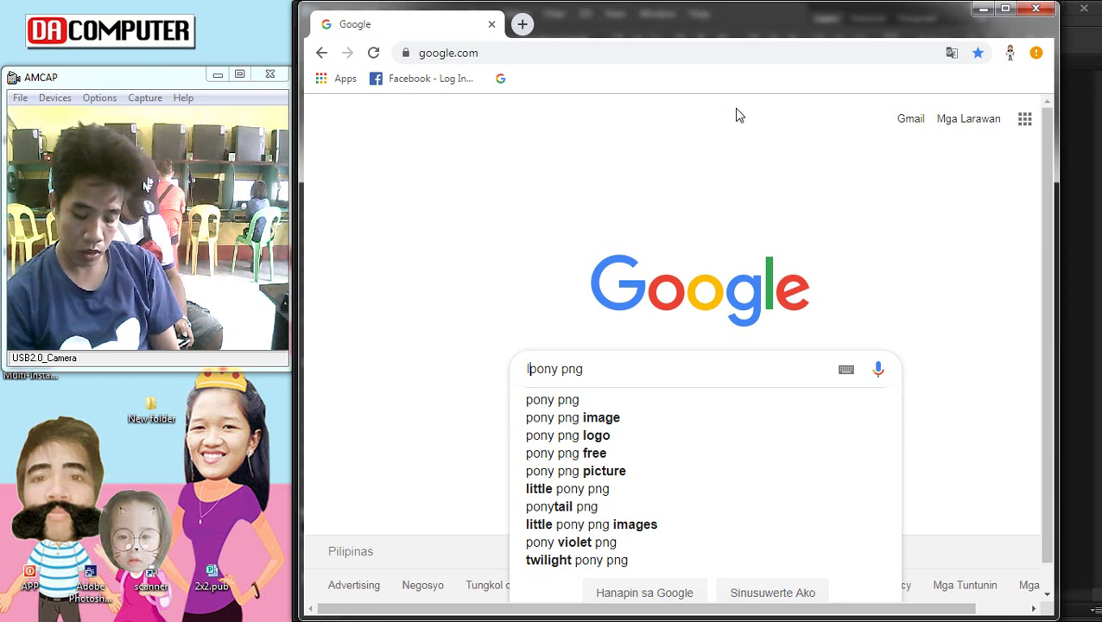
text(litt)
key(Down)
key(Return)
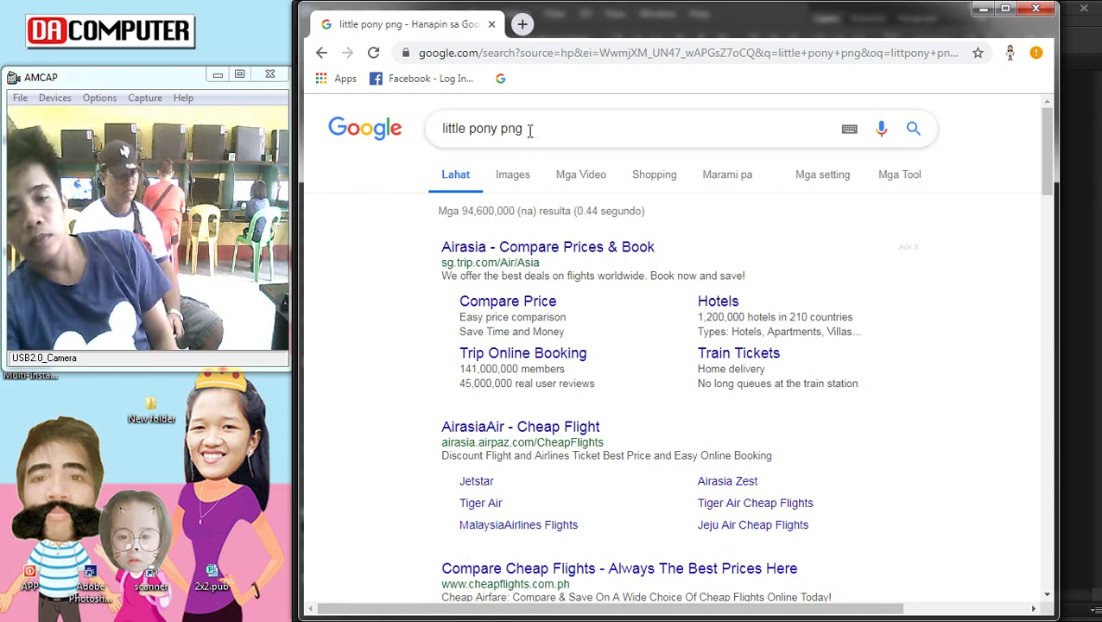
Step: Browse the image results and preview the five ponies standing in a row
click(504, 180)
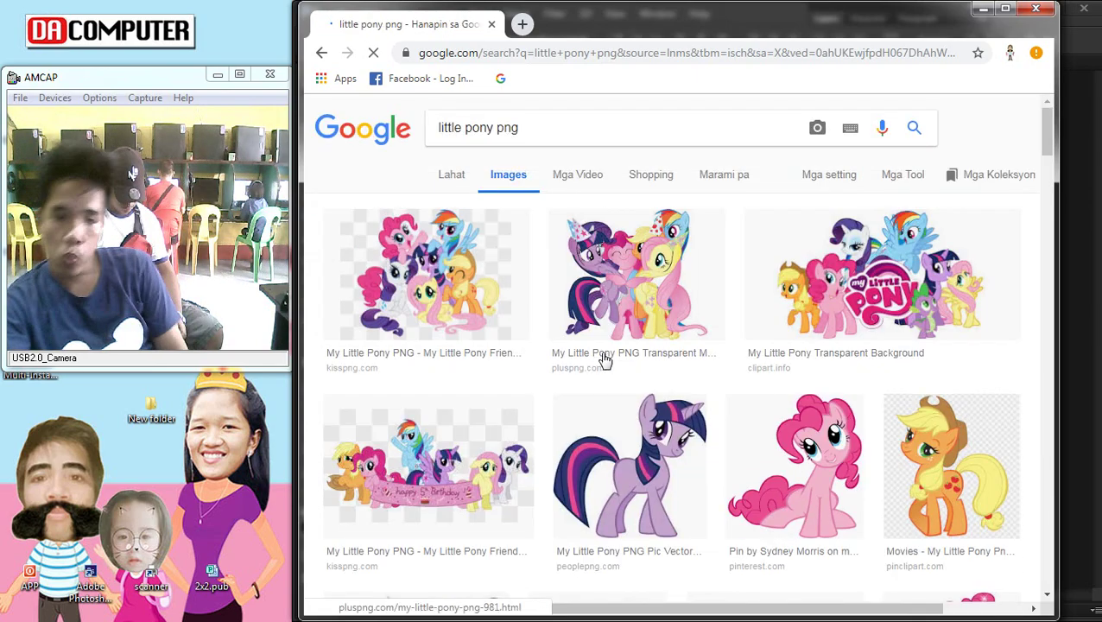
scroll(587, 296, down, 2)
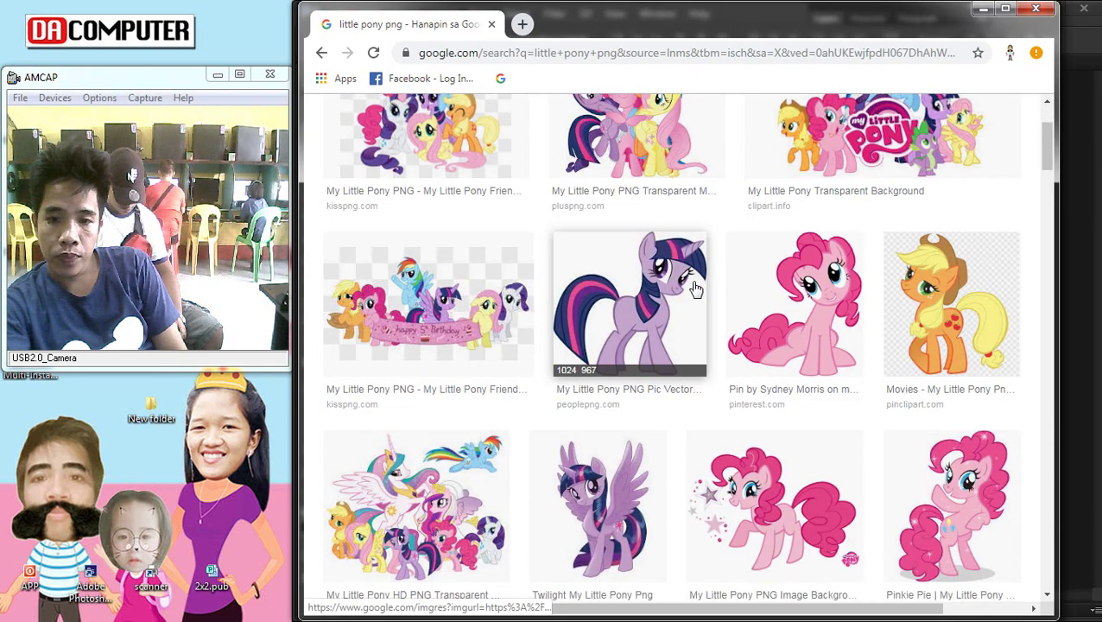
scroll(687, 278, down, 3)
scroll(507, 238, up, 2)
click(381, 242)
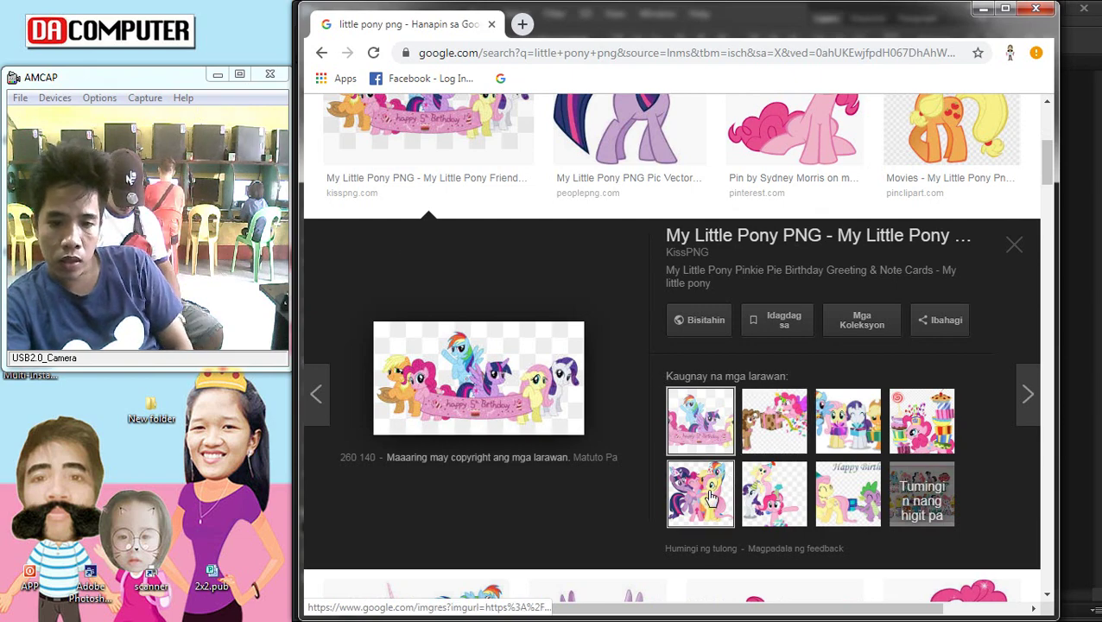
click(875, 429)
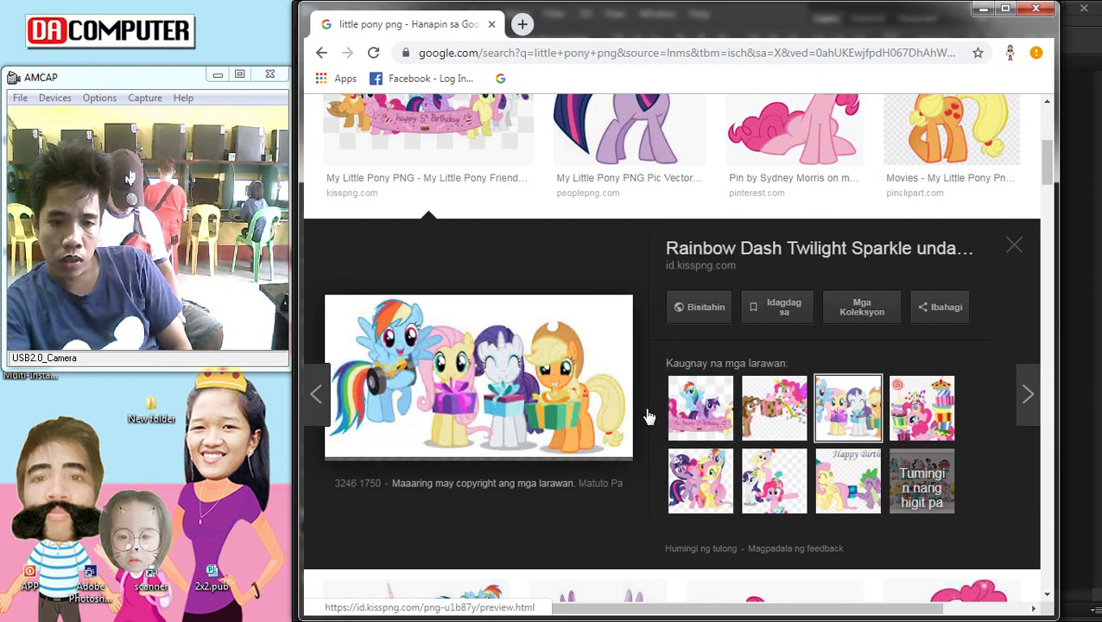
scroll(646, 410, down, 2)
scroll(643, 402, down, 2)
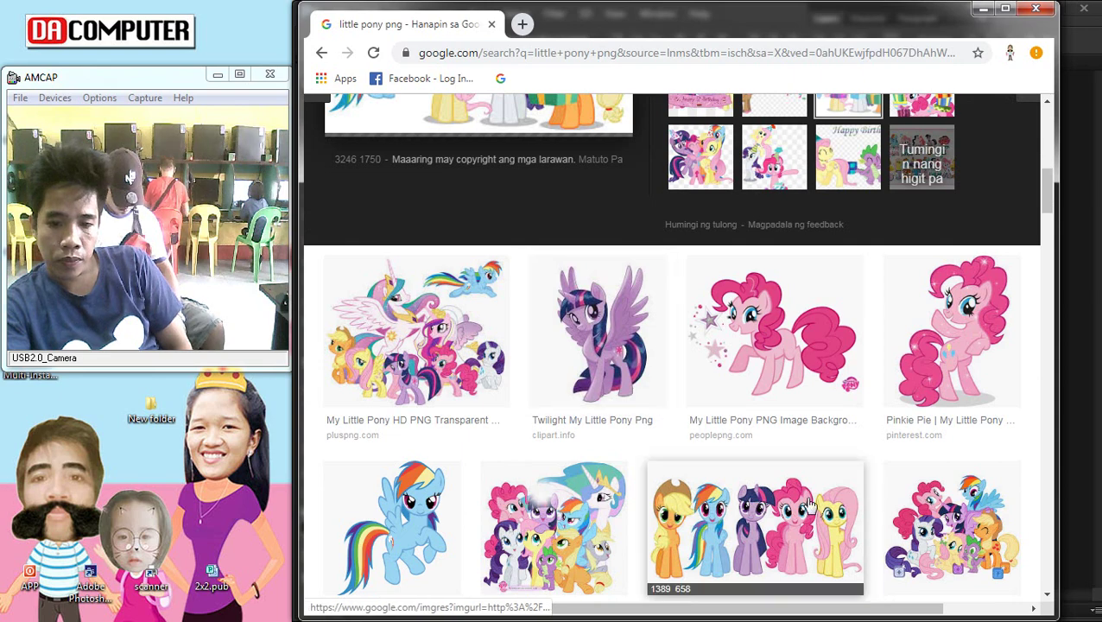
click(774, 499)
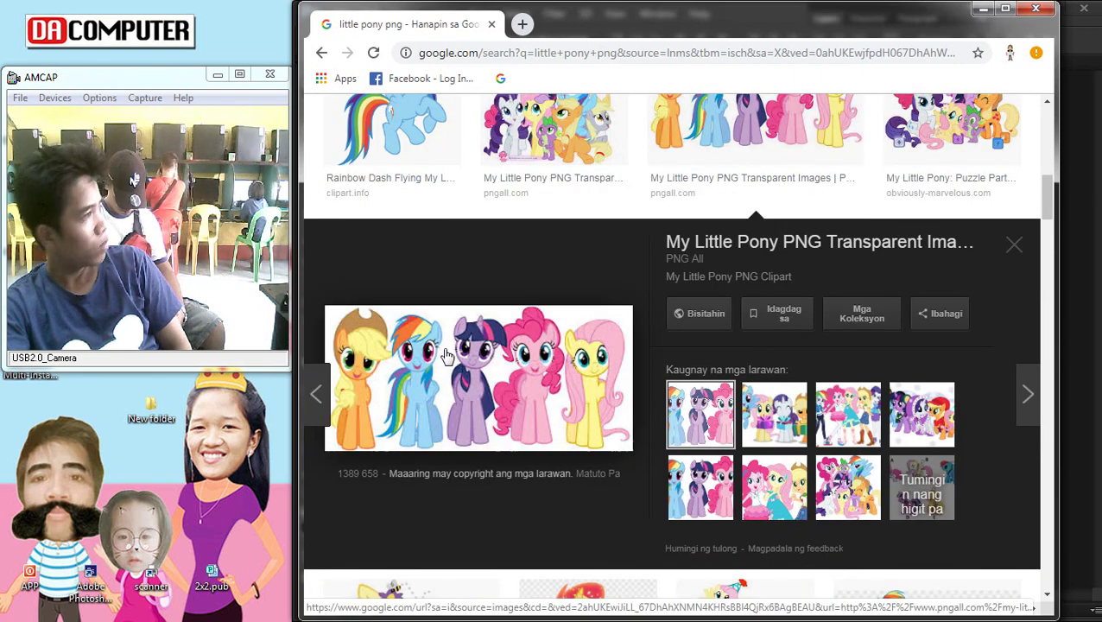
Step: Save the five-pony PNG clipart (628 KB) to the computer
right_click(484, 351)
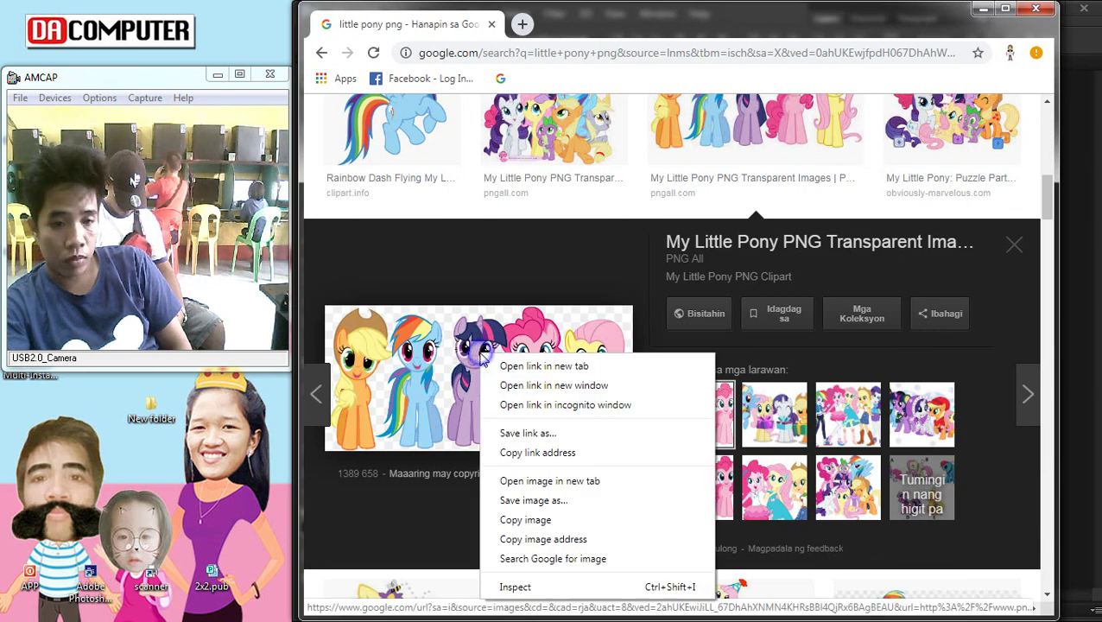
click(554, 500)
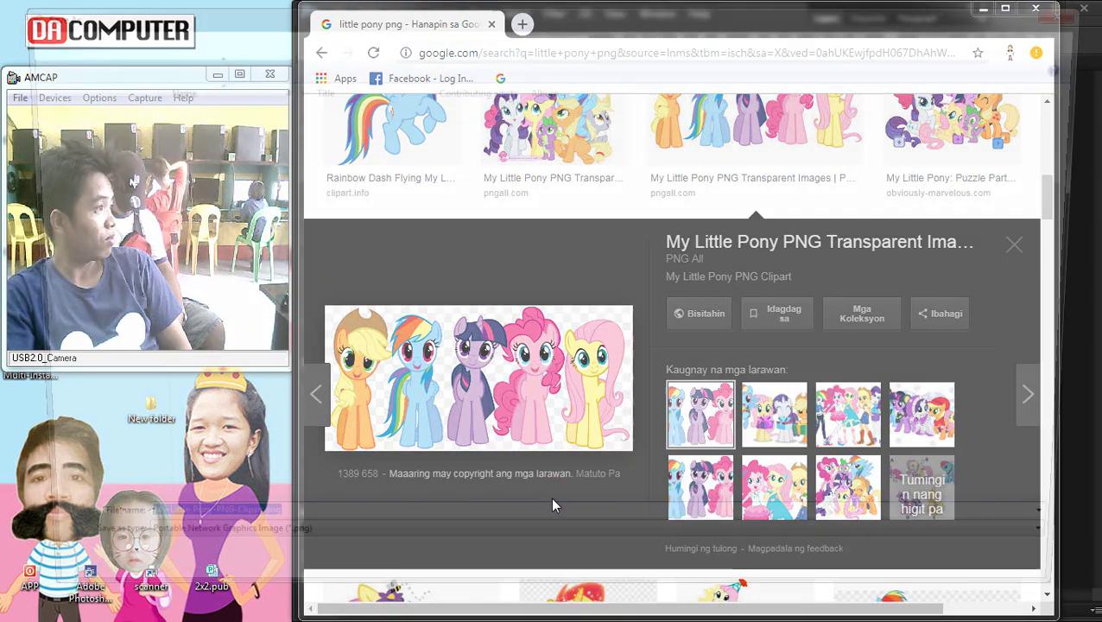
key(Return)
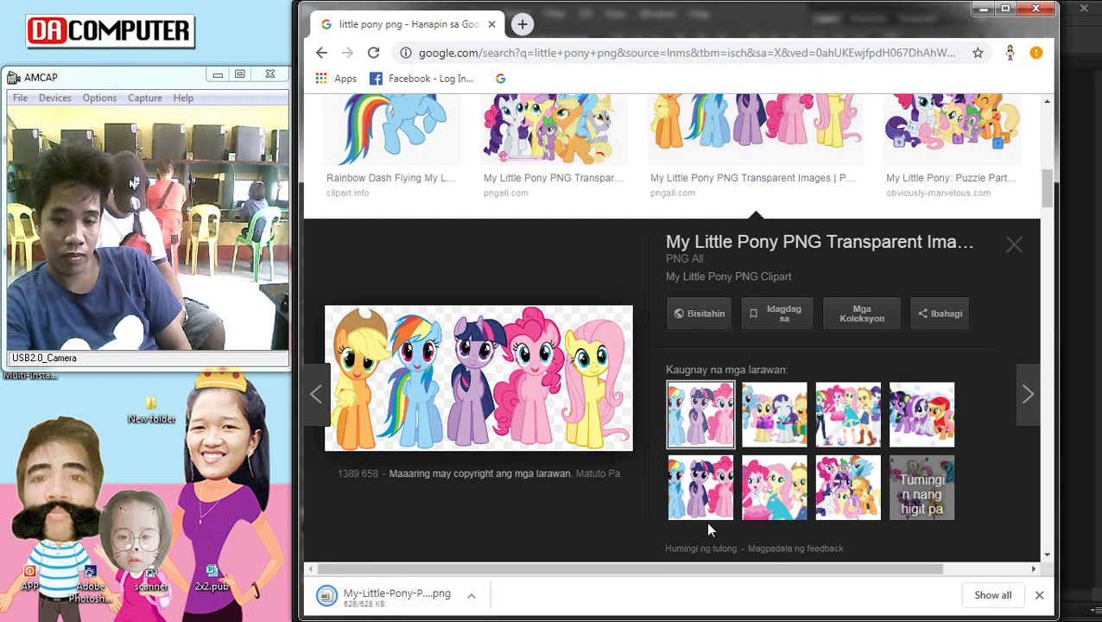
click(769, 500)
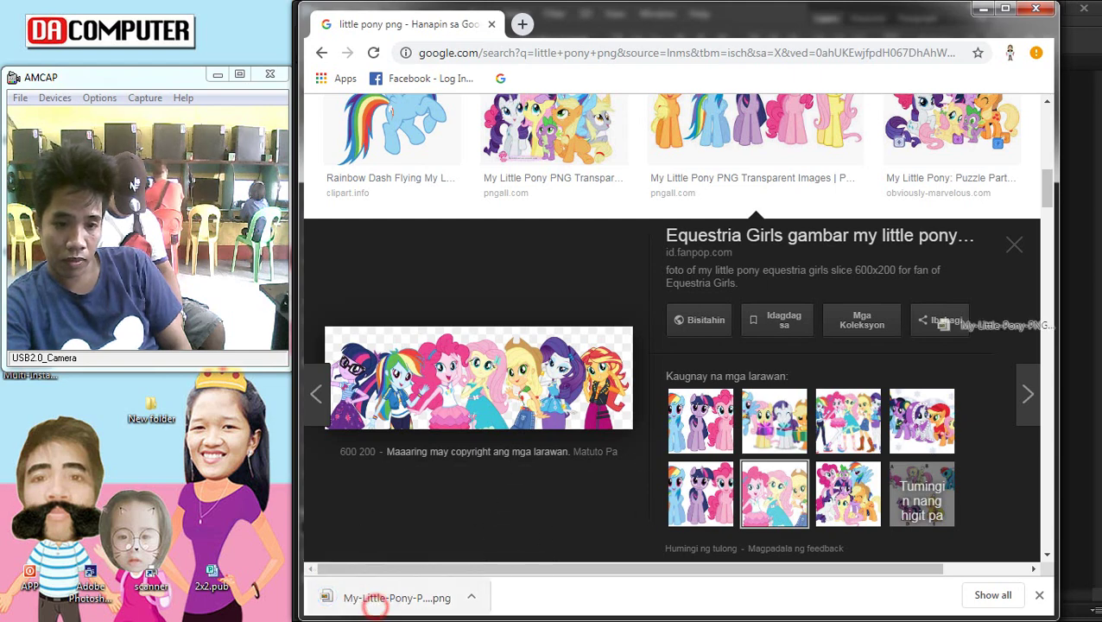
Step: Place the five-pony clipart, delete the old pony layer, and shrink it onto the bottom edge
mouse_move(367, 596)
mouse_down()
mouse_move(1092, 78)
mouse_move(608, 448)
mouse_move(649, 423)
mouse_up()
key(Return)
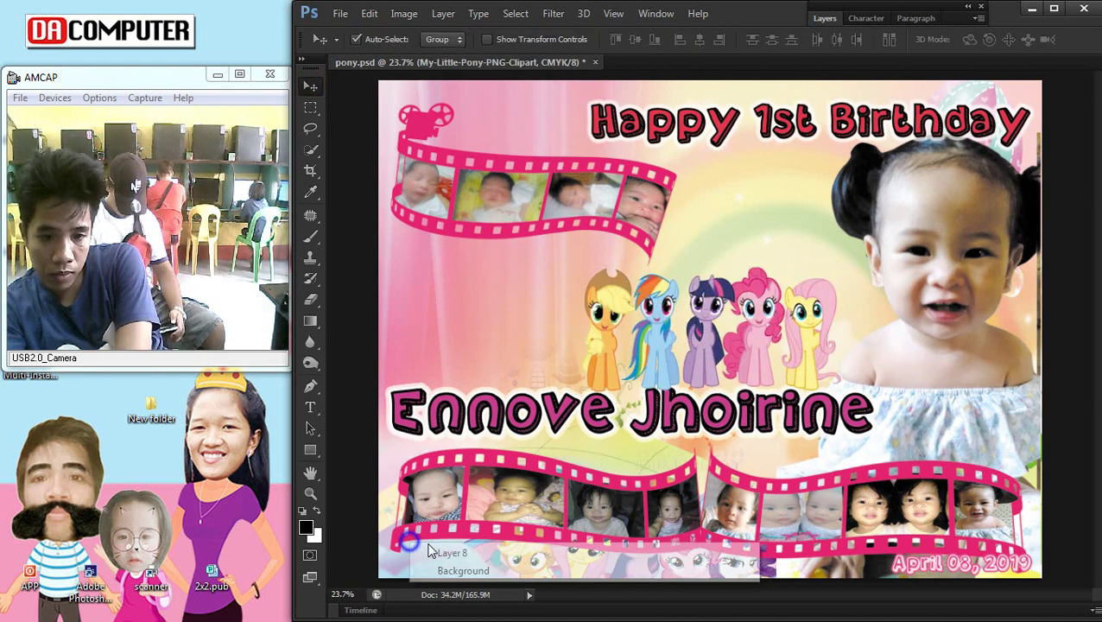
key(Delete)
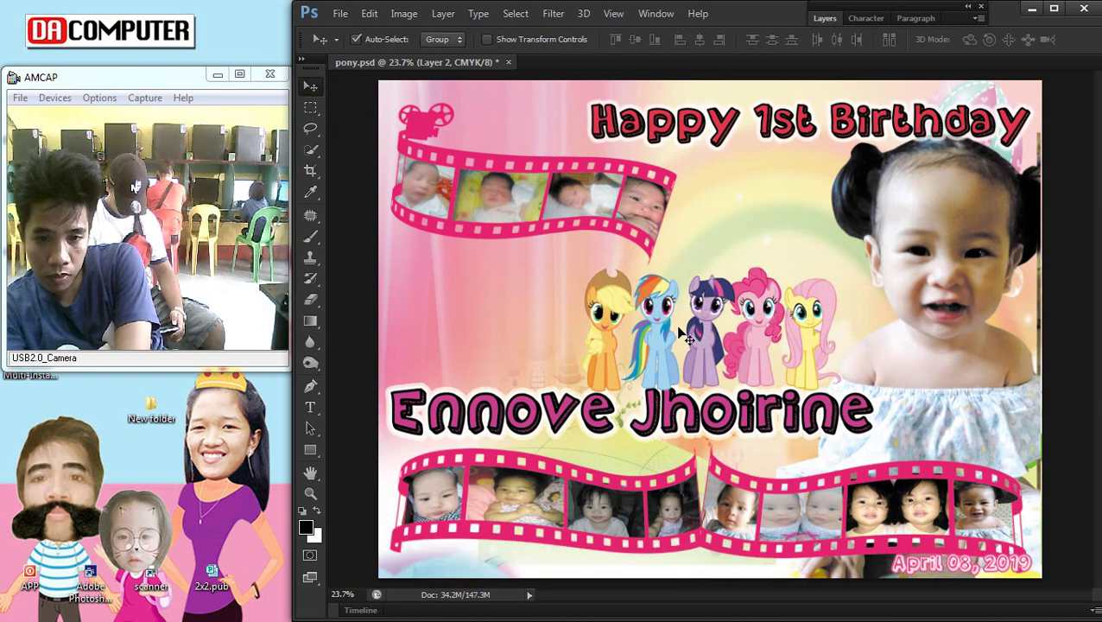
drag(686, 339, 583, 335)
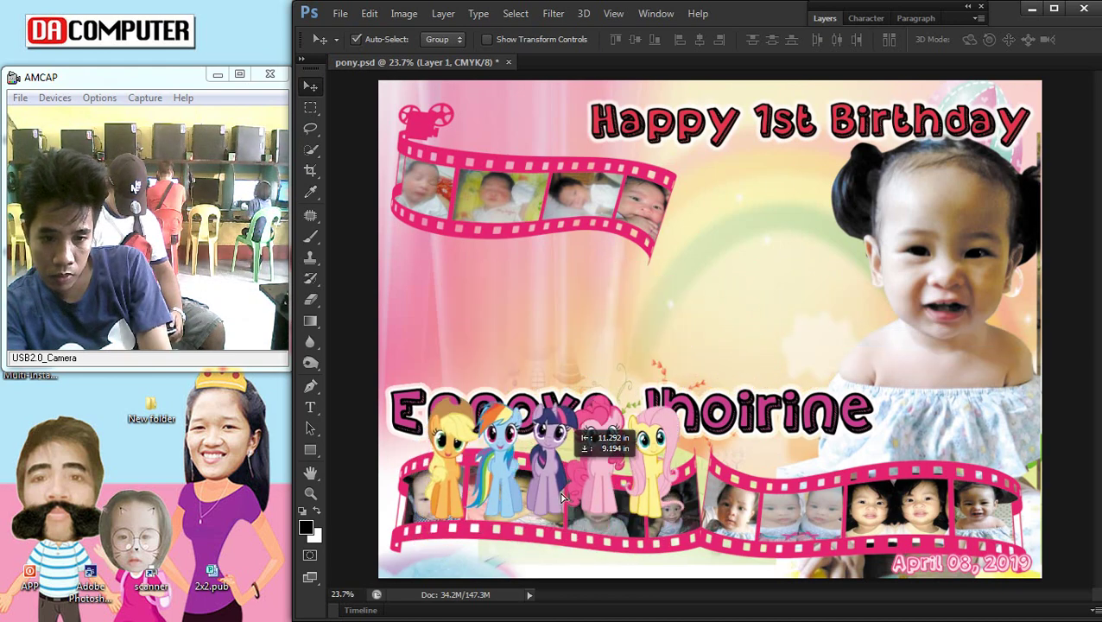
drag(538, 524, 591, 484)
key(ctrl+t)
drag(676, 455, 536, 523)
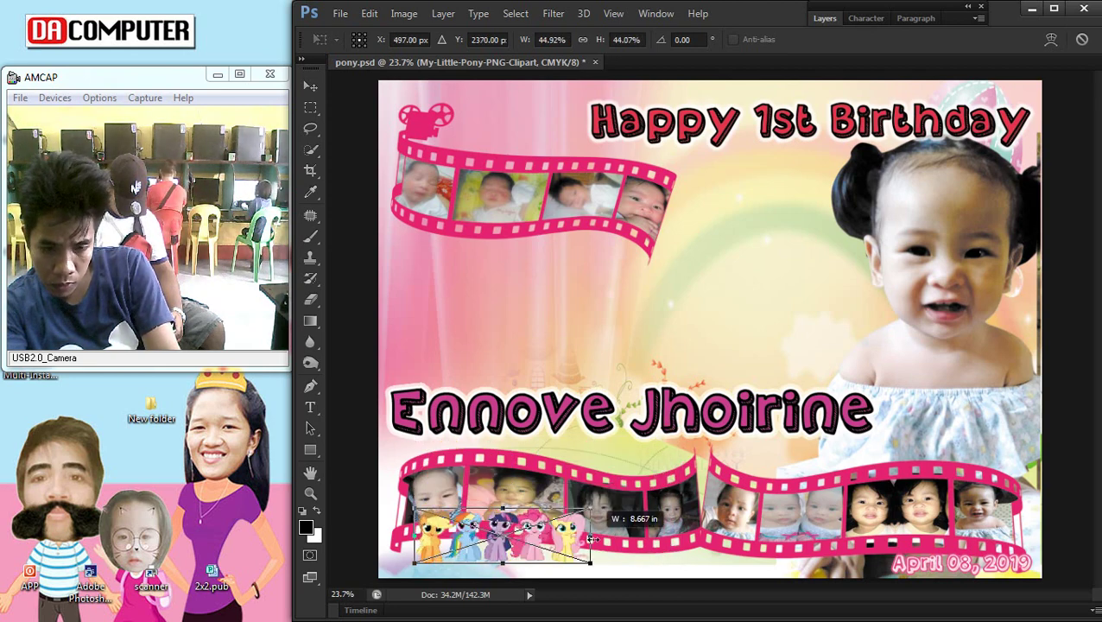
mouse_move(565, 537)
mouse_down()
mouse_move(590, 537)
mouse_move(531, 560)
mouse_move(632, 602)
mouse_up()
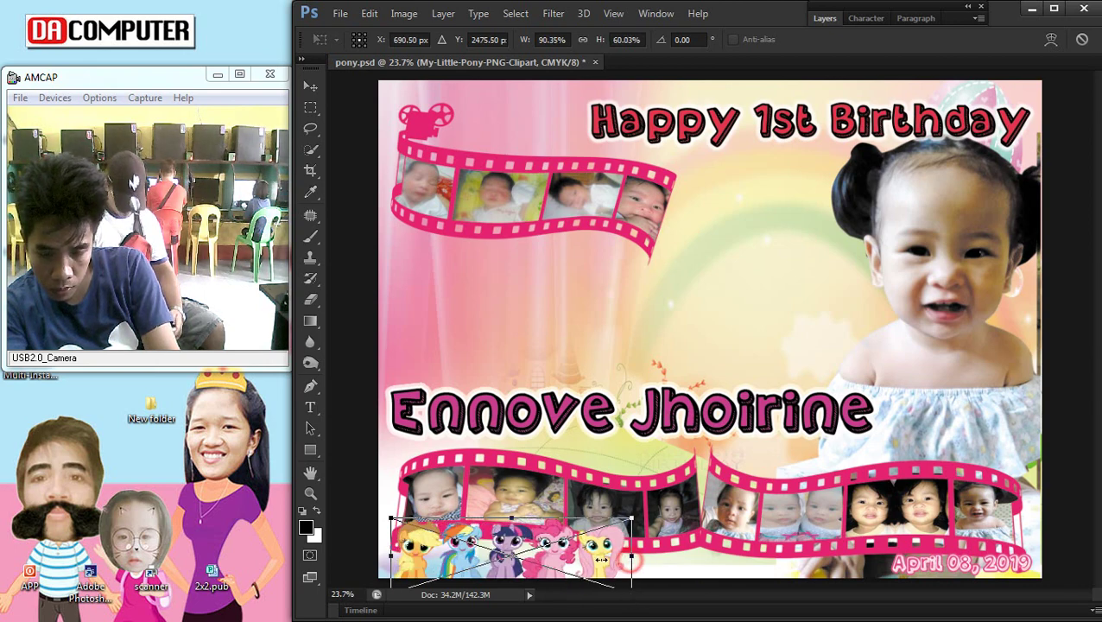
drag(632, 555, 602, 554)
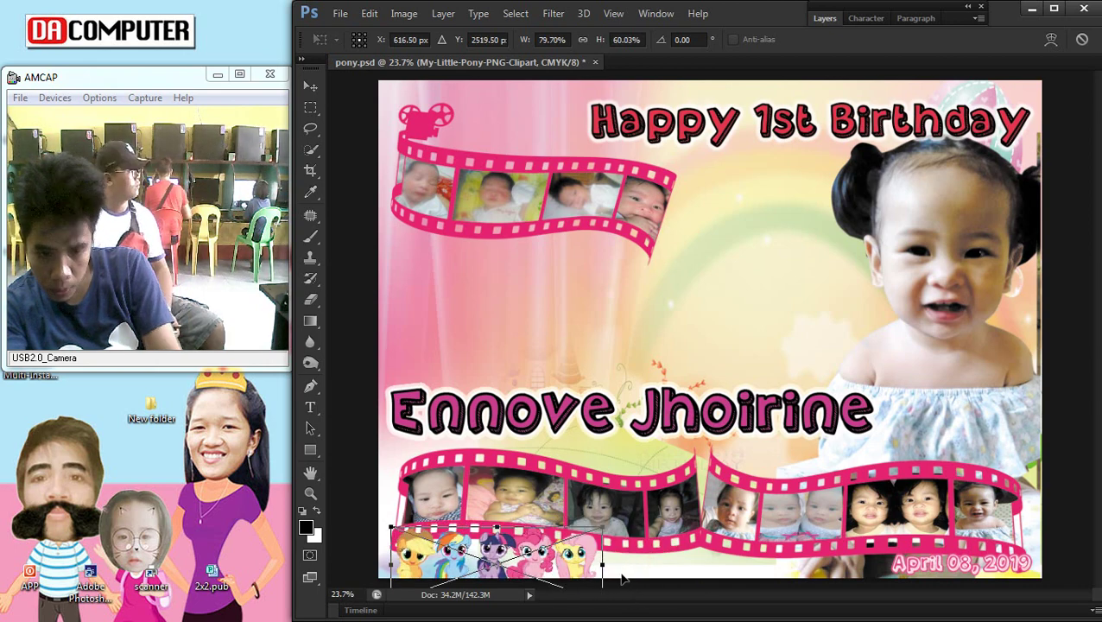
key(Return)
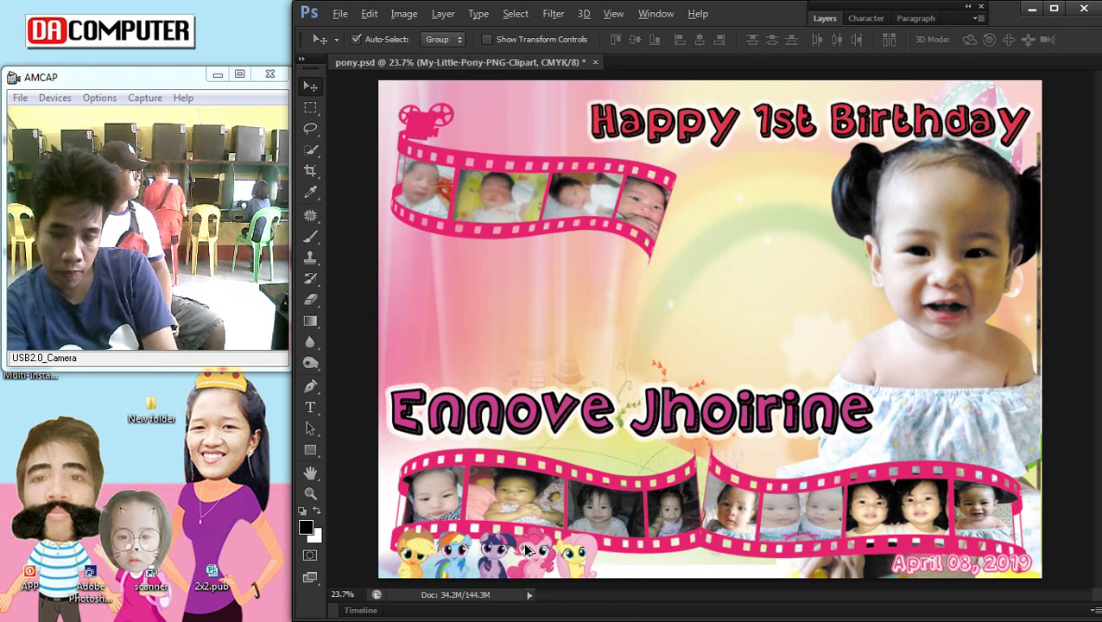
Step: Reposition the pony clipart along the bottom-left edge, then return to the Chrome pony results
scroll(528, 549, up, 1)
scroll(529, 503, down, 3)
right_click(503, 386)
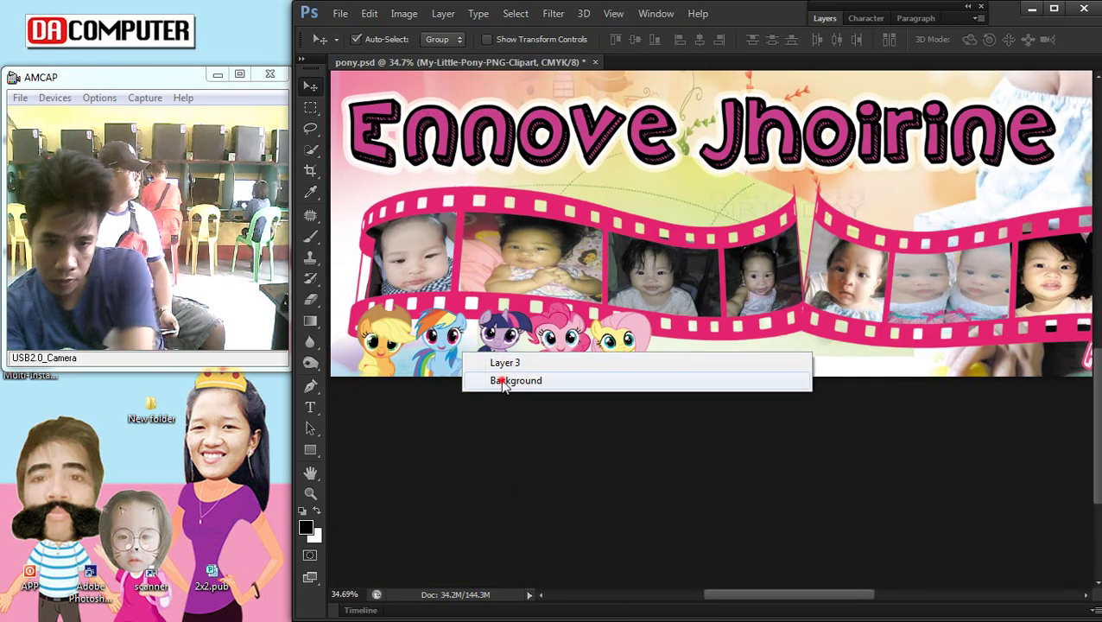
click(503, 386)
right_click(505, 361)
click(522, 369)
drag(501, 367, 475, 389)
drag(475, 345, 745, 346)
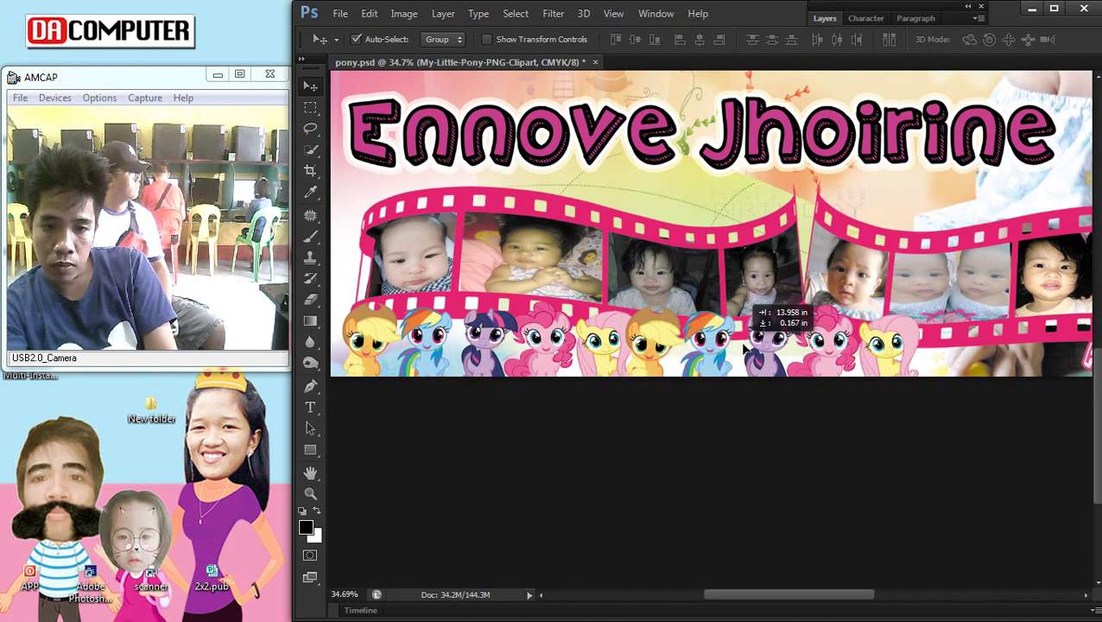
key(ctrl+z)
scroll(655, 354, down, 1)
scroll(618, 376, down, 3)
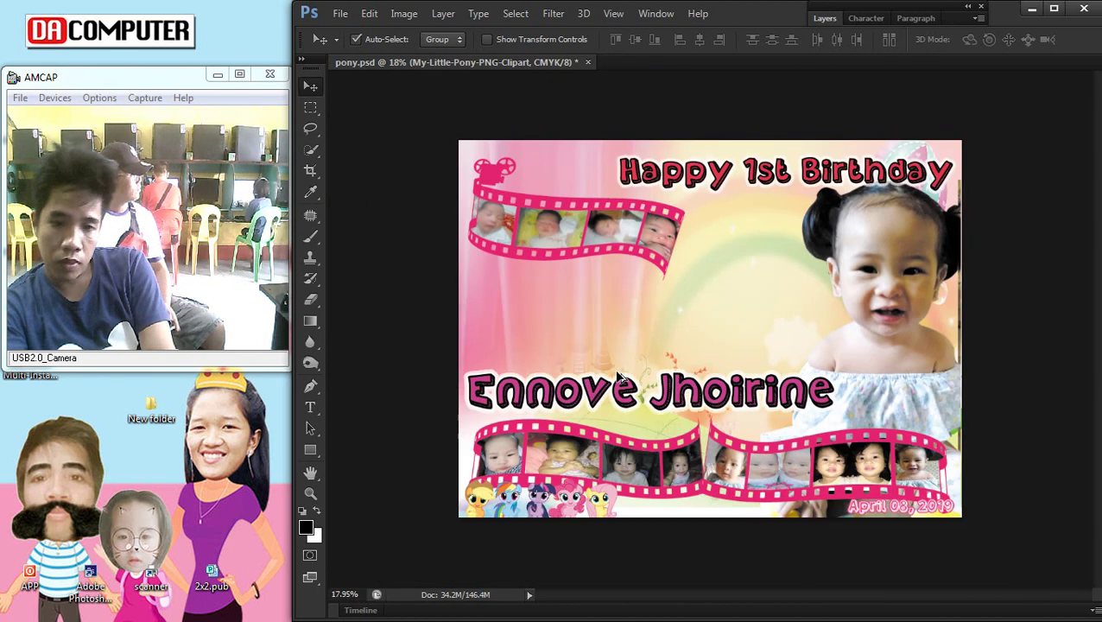
scroll(642, 489, up, 1)
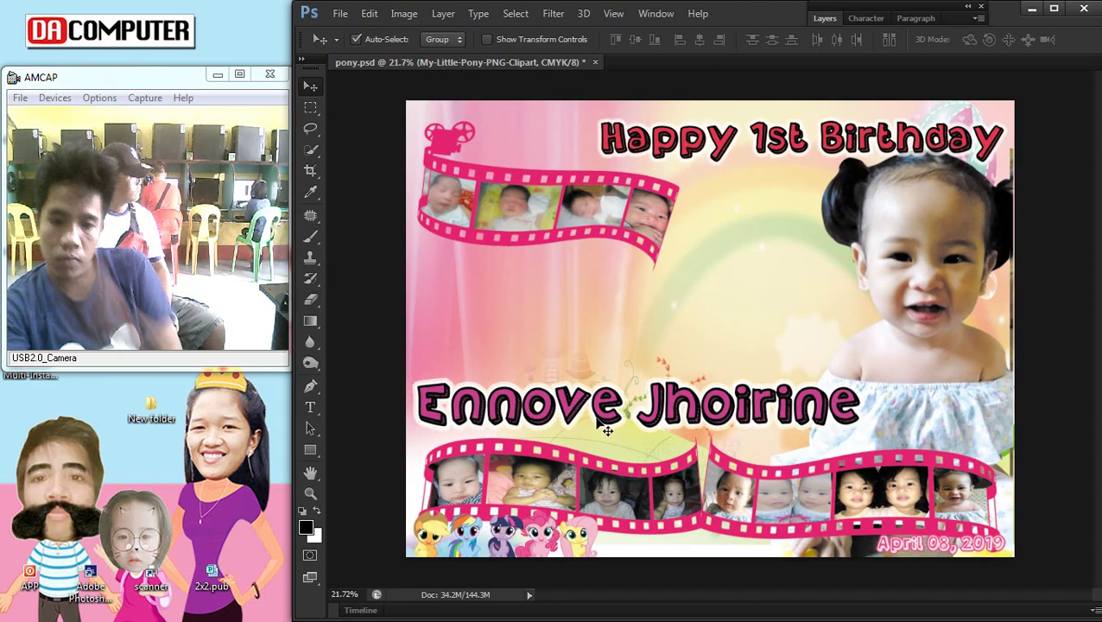
click(1079, 184)
Step: Download the winter-scarves pony image as litte.png and drag it toward Photoshop
scroll(850, 229, down, 3)
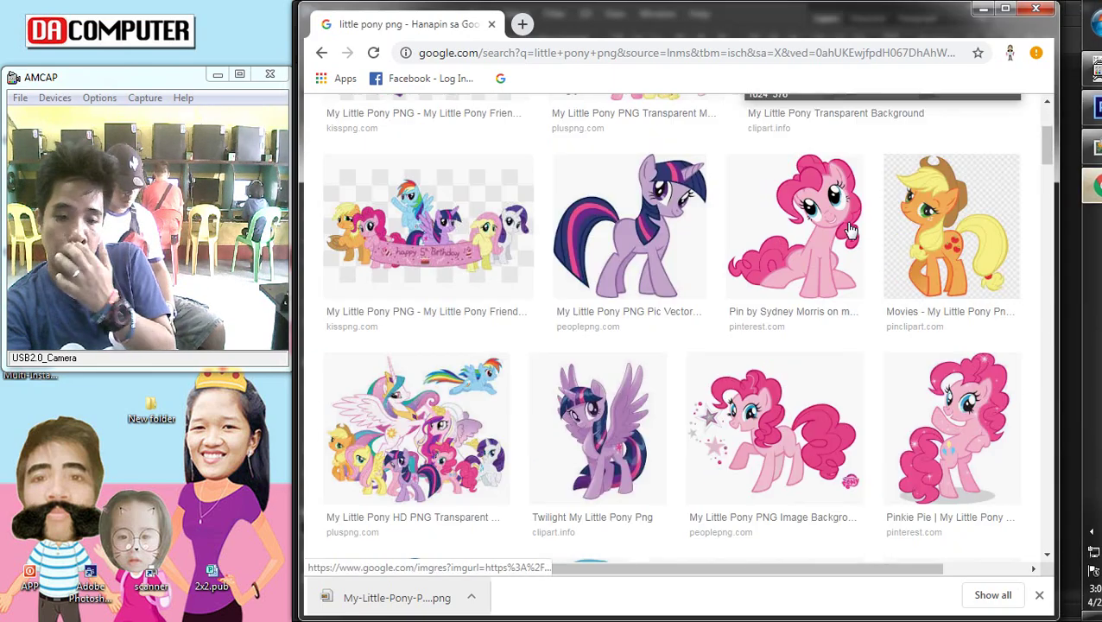
scroll(851, 228, down, 3)
click(851, 228)
click(794, 414)
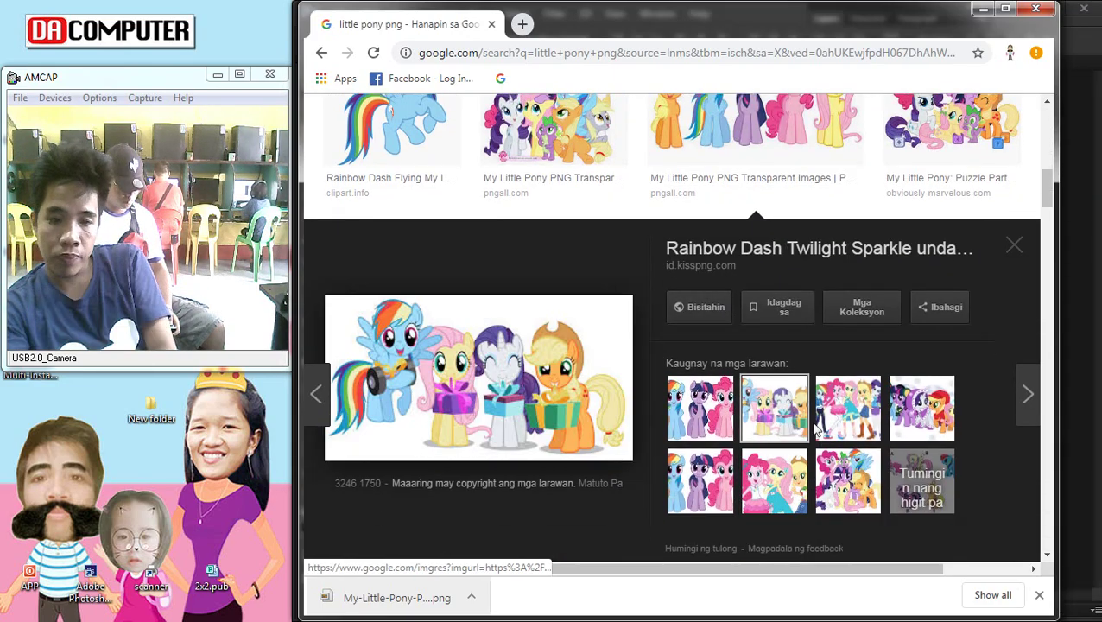
click(921, 407)
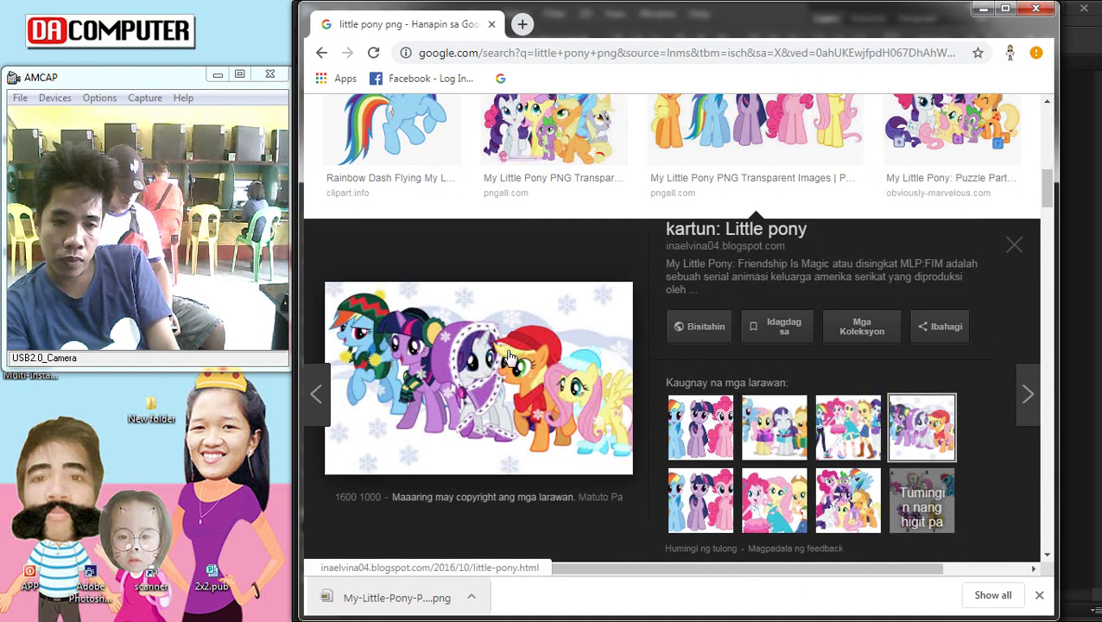
right_click(469, 345)
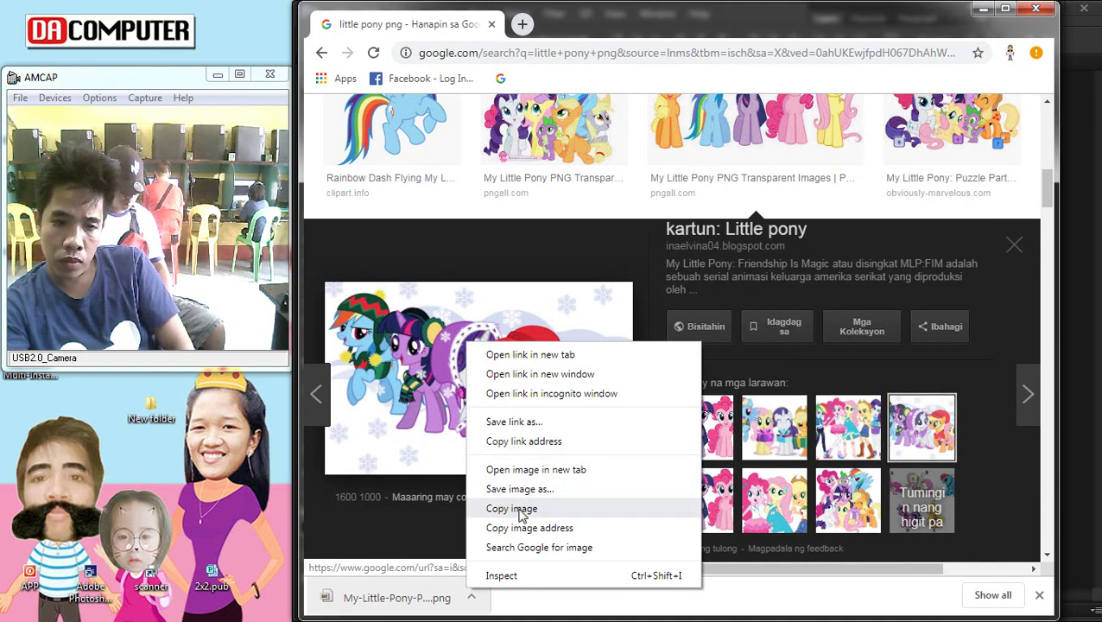
click(546, 487)
key(Return)
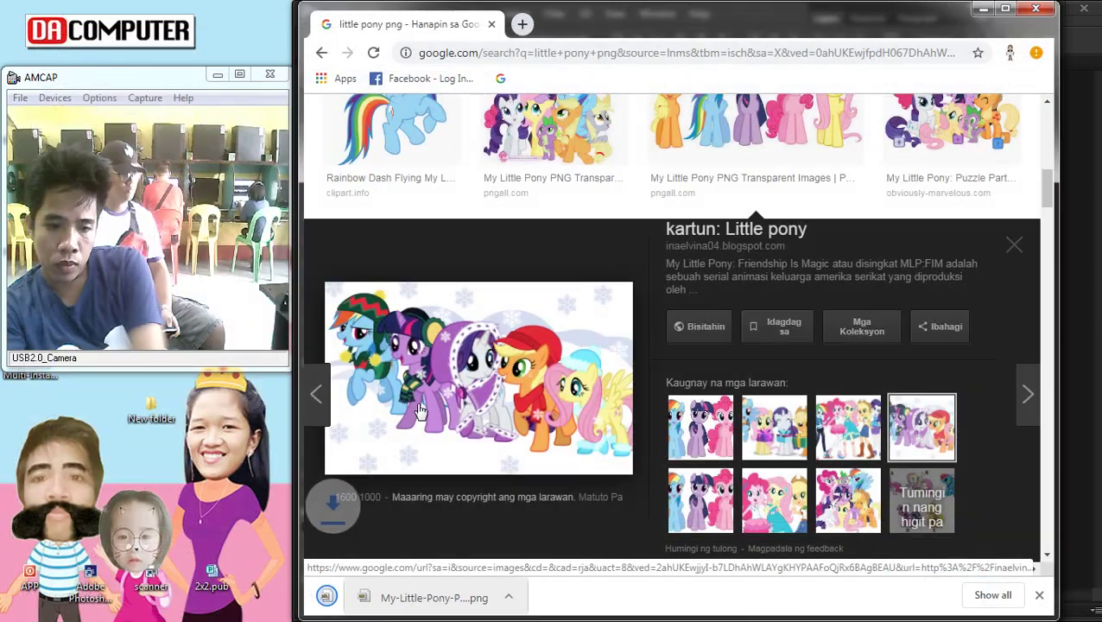
drag(357, 598, 1092, 144)
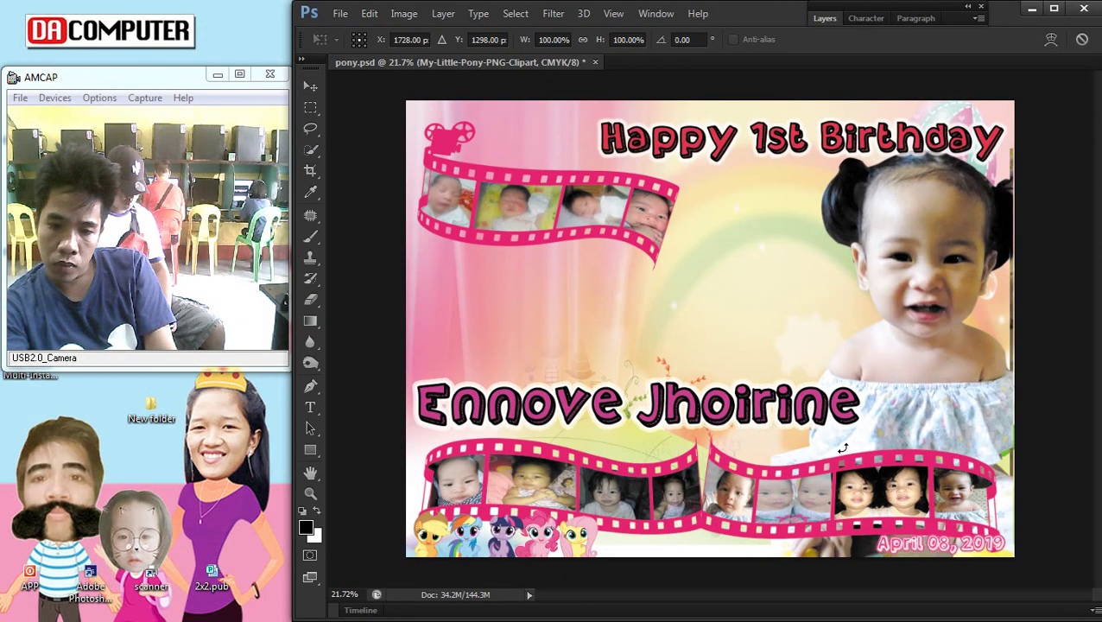
Step: Place litte.png slightly tilted and erase its white background with the Magic Eraser
drag(1070, 106, 838, 448)
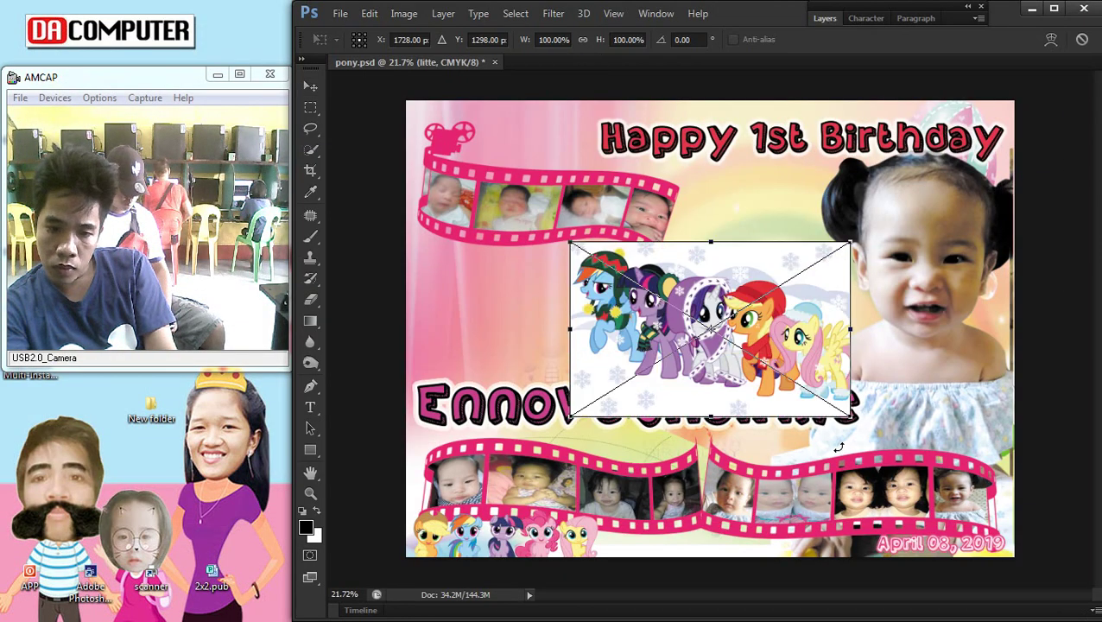
drag(875, 323, 872, 289)
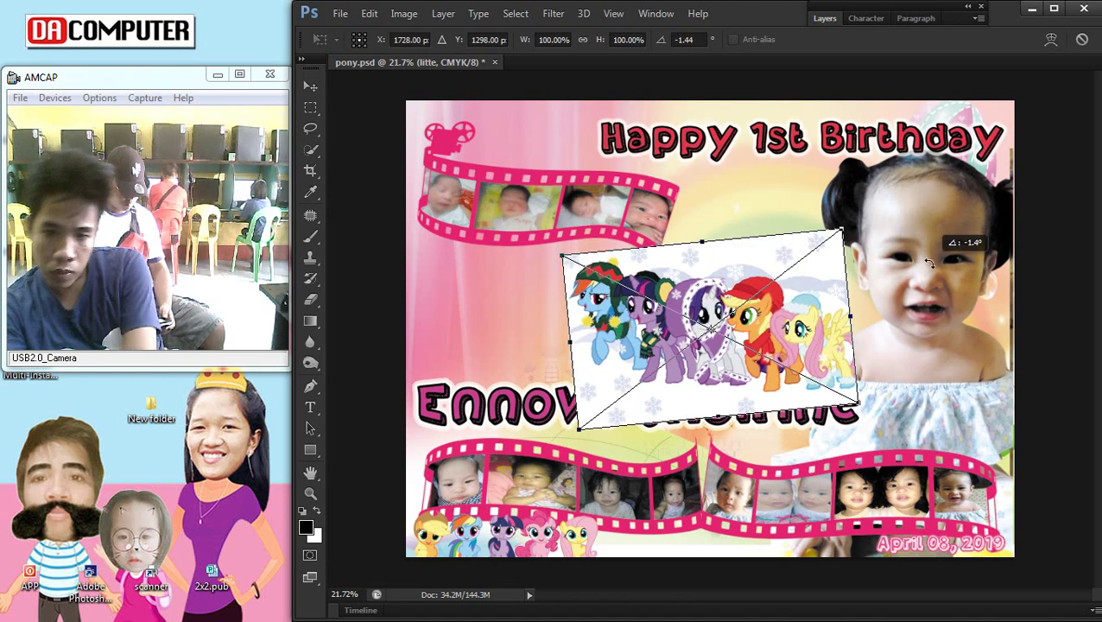
key(Return)
click(310, 298)
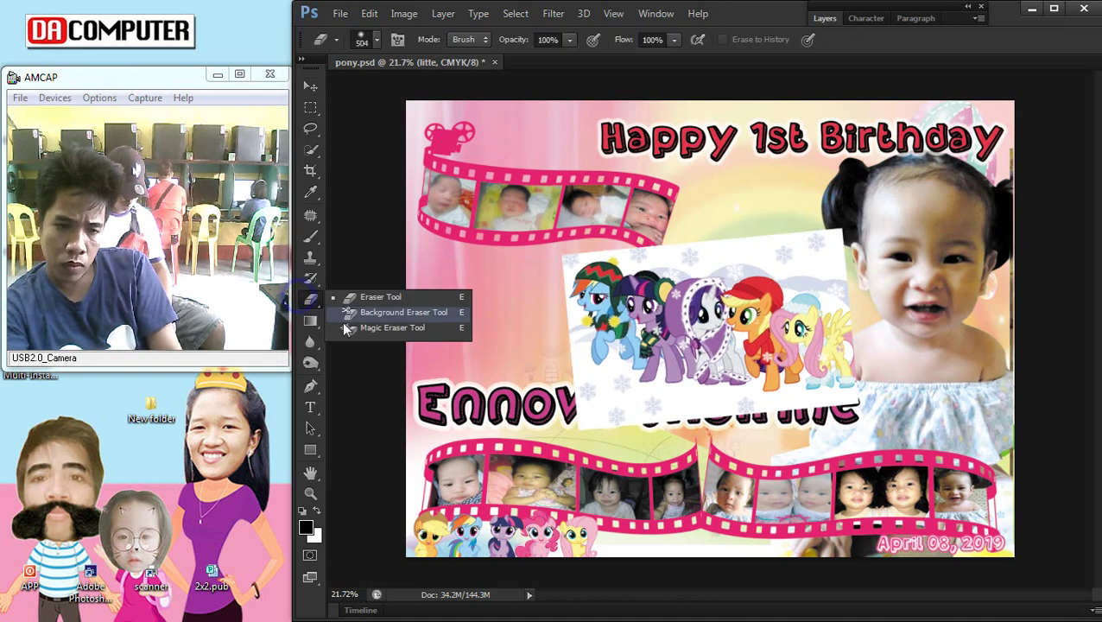
click(372, 331)
click(776, 238)
click(716, 254)
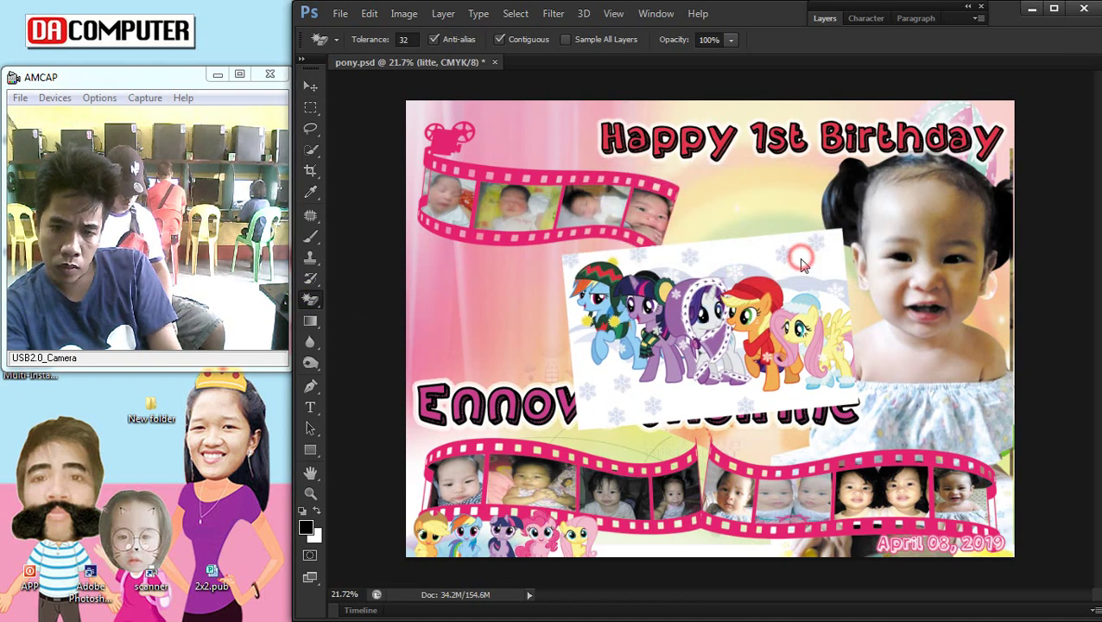
click(649, 382)
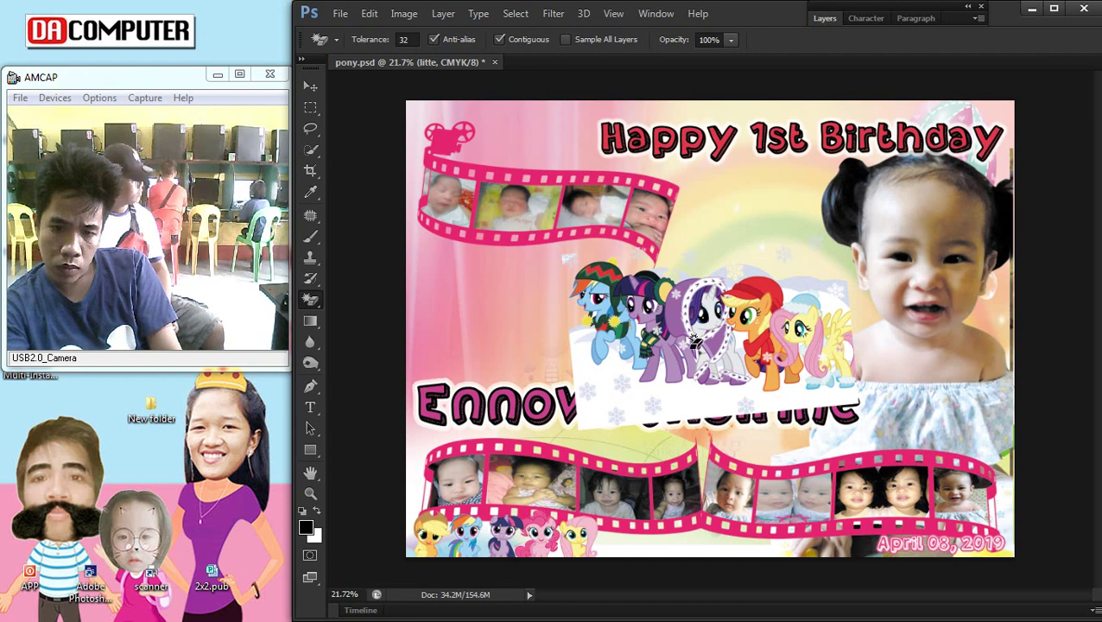
click(656, 397)
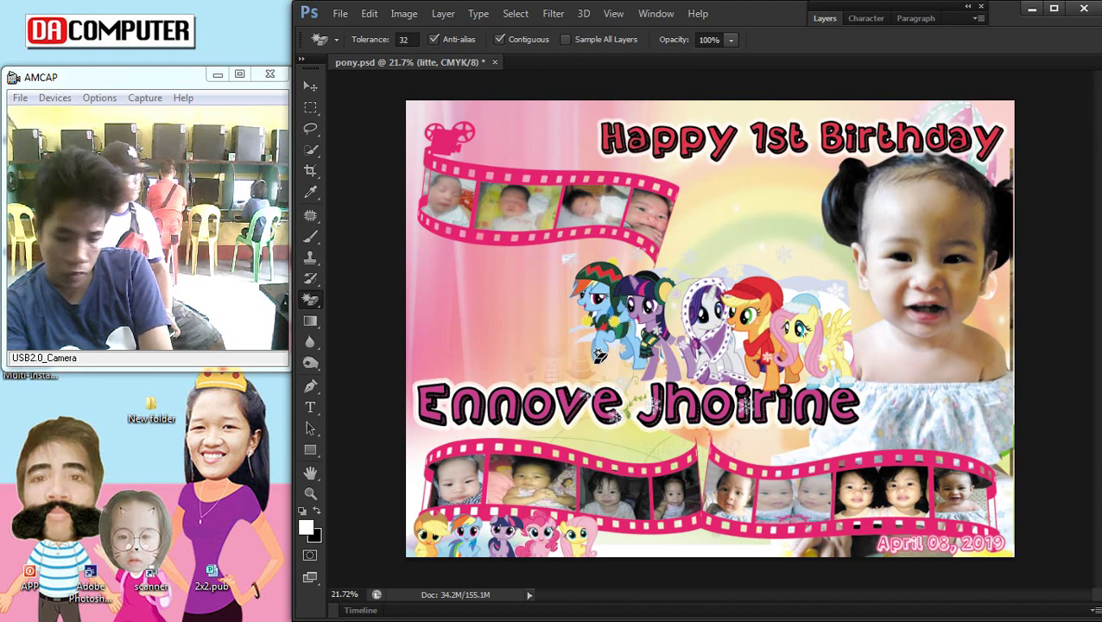
key(ctrl+z)
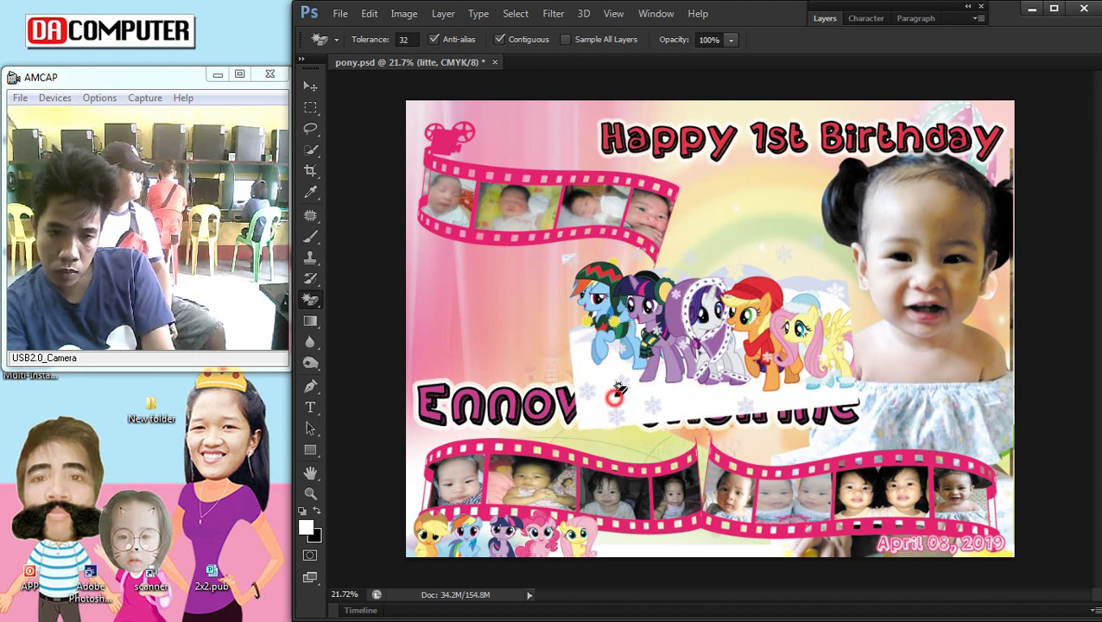
key(ctrl+z)
Step: Move the winter ponies down along the lower-right filmstrip at the bottom edge
click(311, 88)
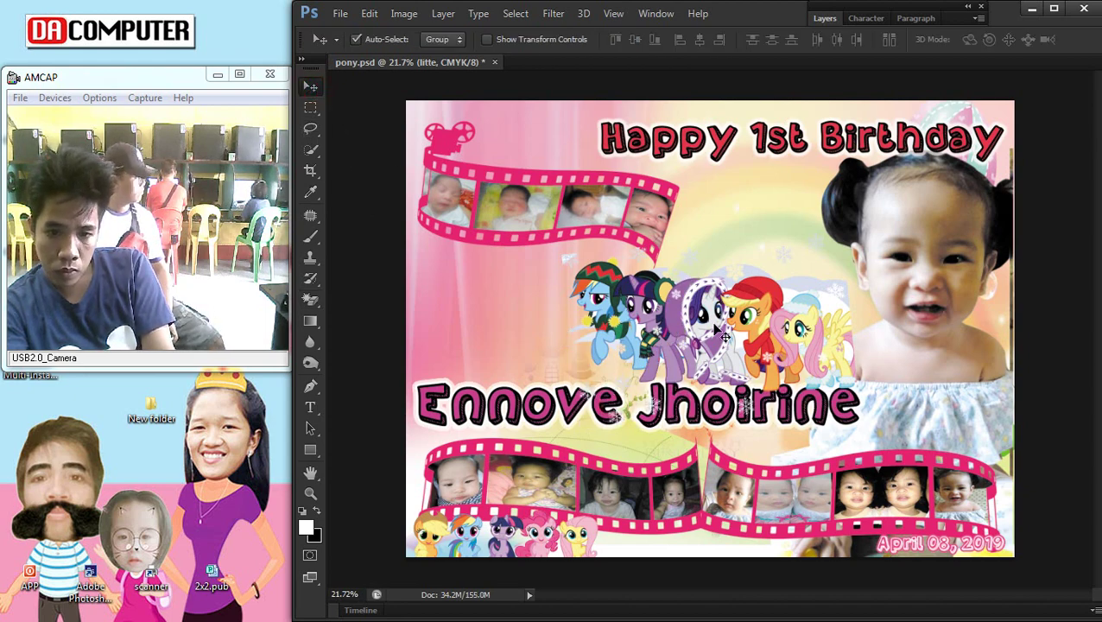
mouse_move(723, 337)
mouse_down()
mouse_move(810, 494)
mouse_move(803, 484)
mouse_move(796, 550)
mouse_move(790, 526)
mouse_up()
right_click(803, 484)
click(829, 490)
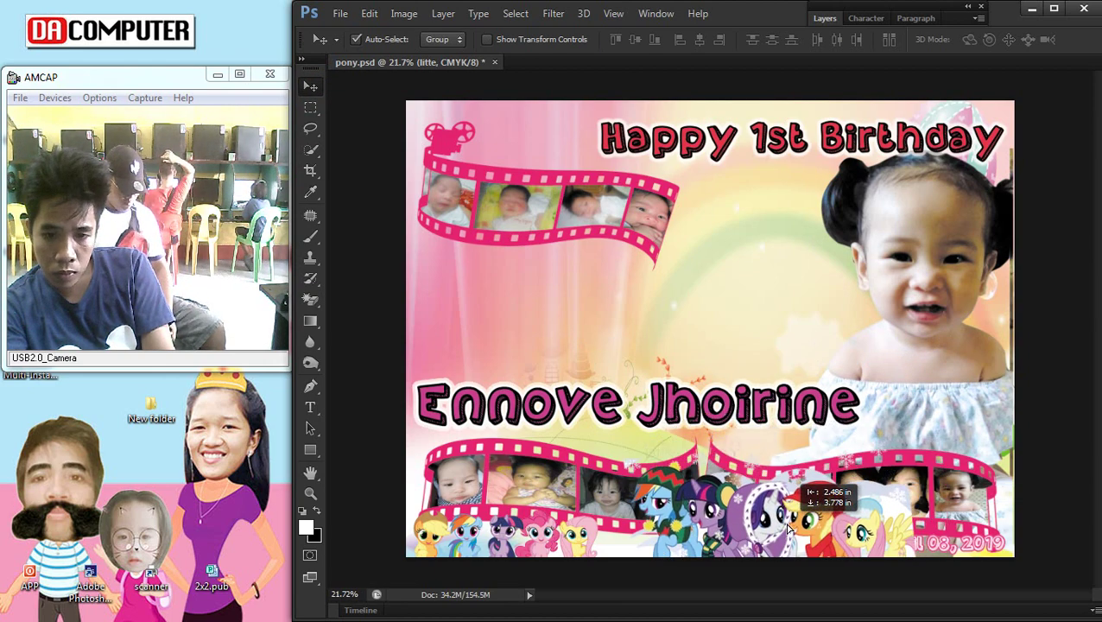
key(shift+e)
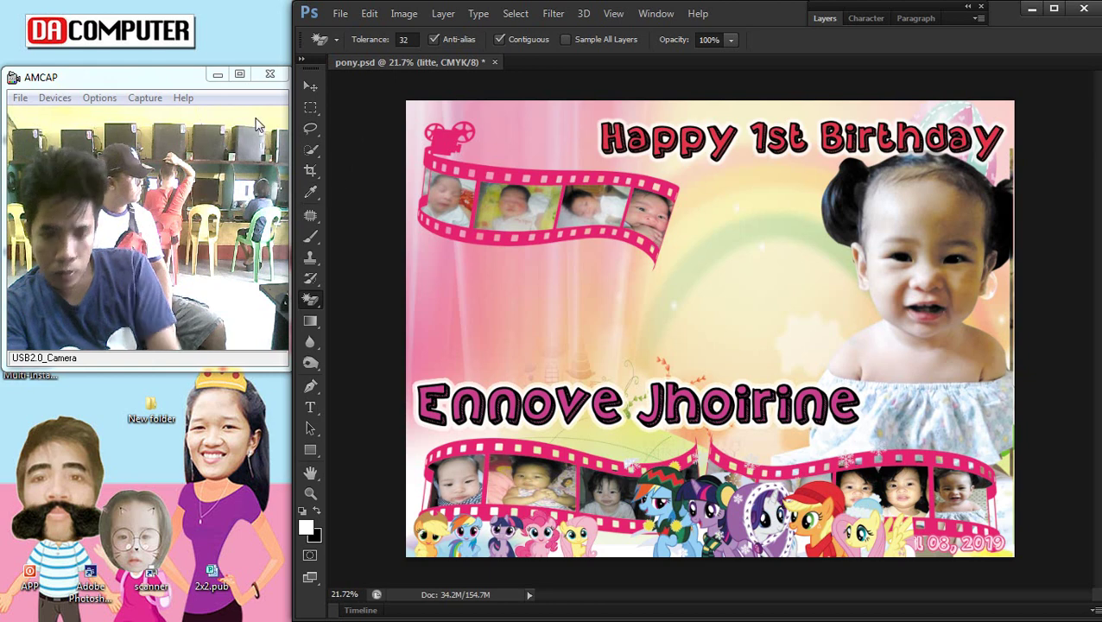
click(310, 86)
key(ctrl+t)
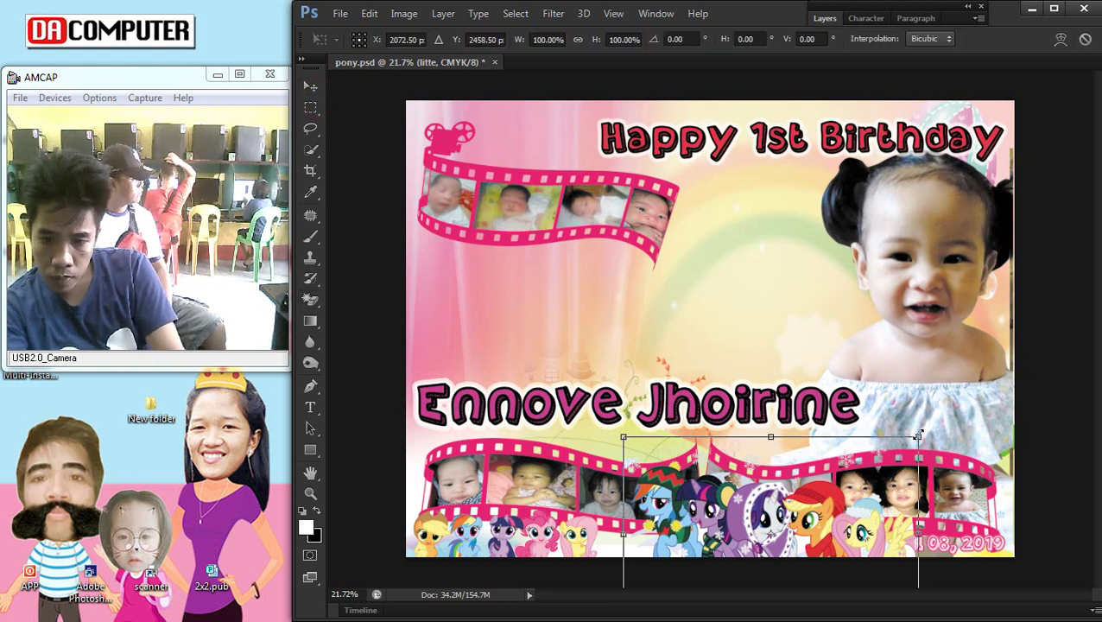
Step: Shrink the right-hand ponies to uncover the date and shift them further right
mouse_move(918, 436)
mouse_down()
mouse_move(767, 551)
mouse_move(816, 561)
mouse_up()
key(Return)
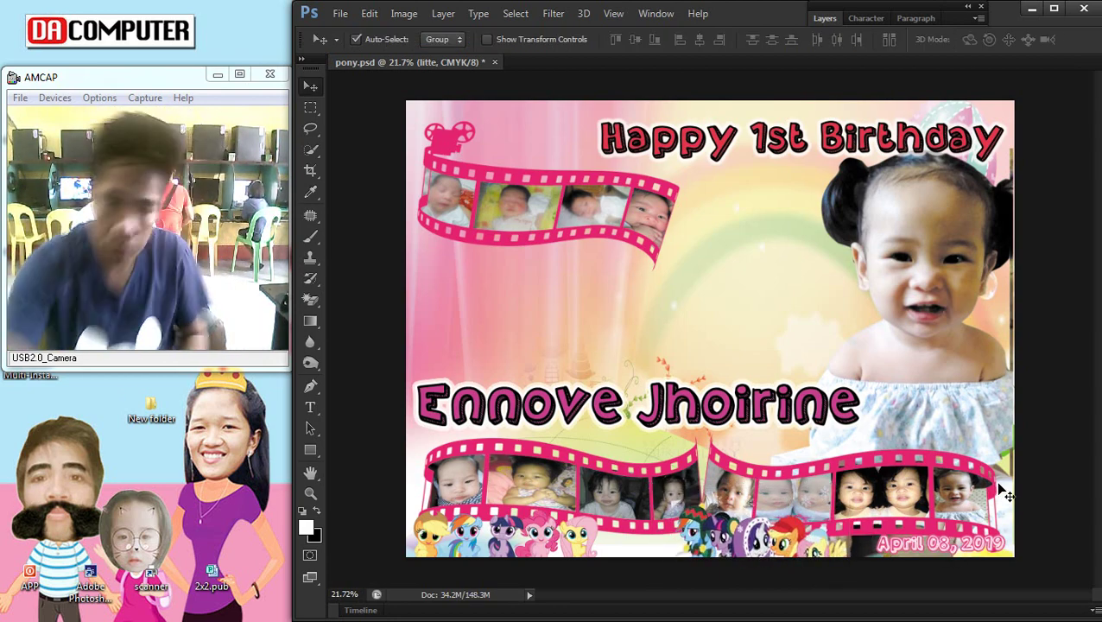
drag(746, 538, 781, 546)
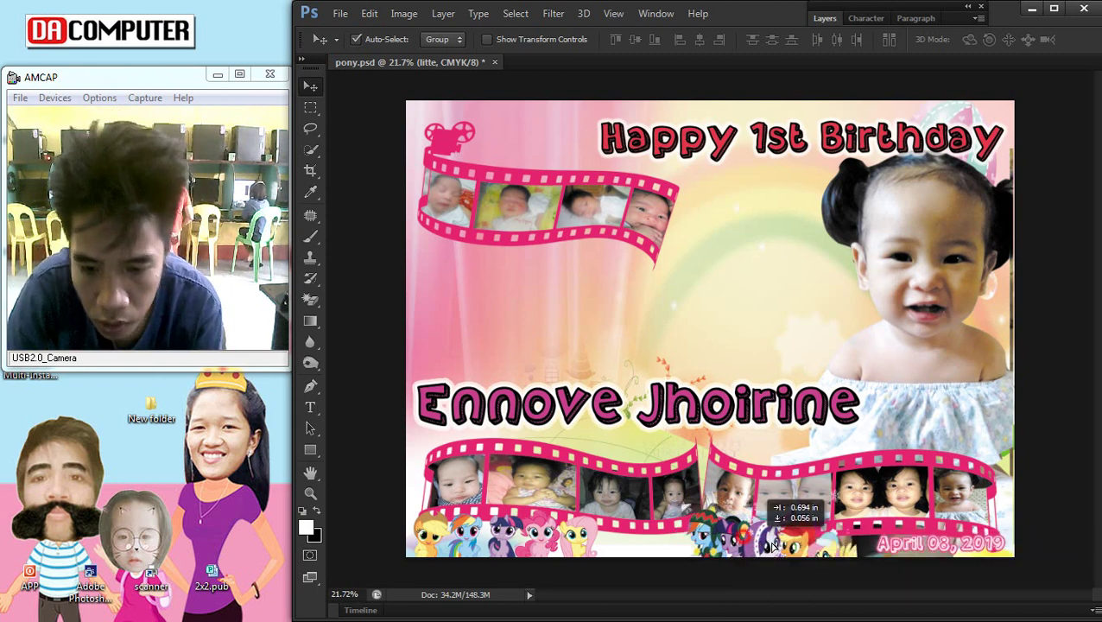
Step: Raise the two lower film strips, including the filmstrip_PNG121 copy layer
right_click(826, 468)
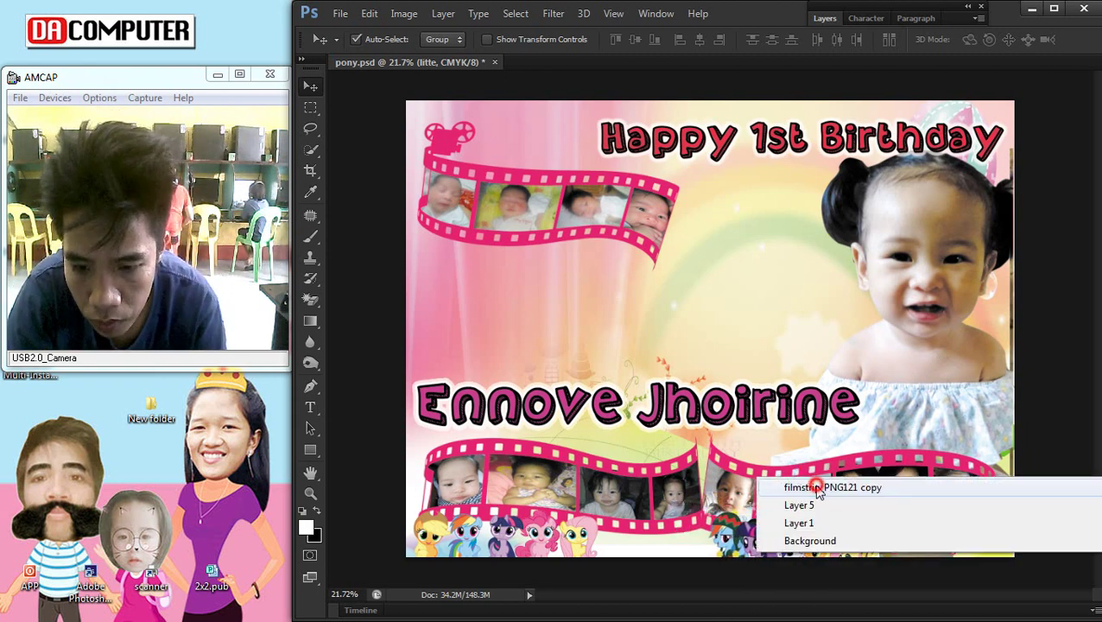
click(792, 486)
drag(821, 493, 825, 471)
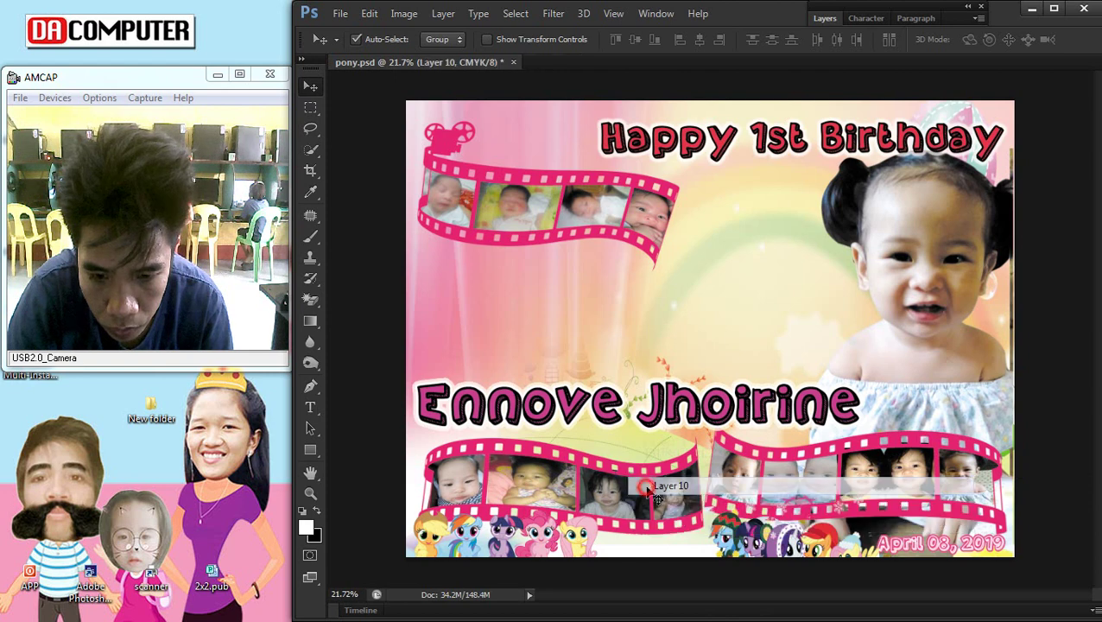
drag(628, 478, 652, 474)
Step: Nudge the bottom-left pony row up, stretch it wider, and reposition the right-hand pony group
right_click(529, 530)
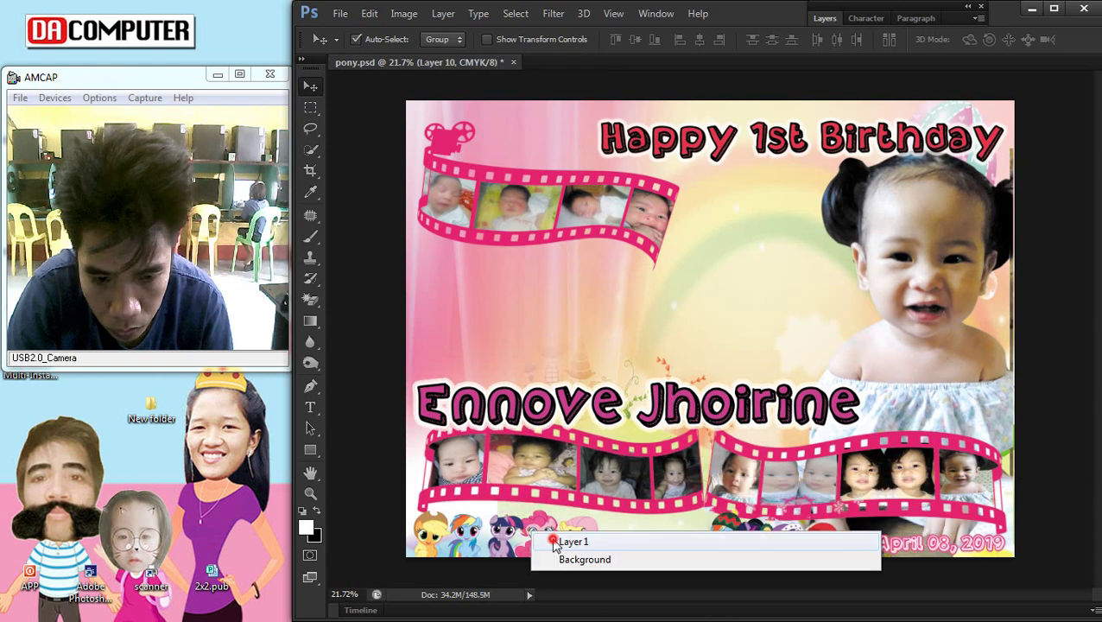
click(557, 537)
drag(561, 539, 569, 524)
key(ctrl+t)
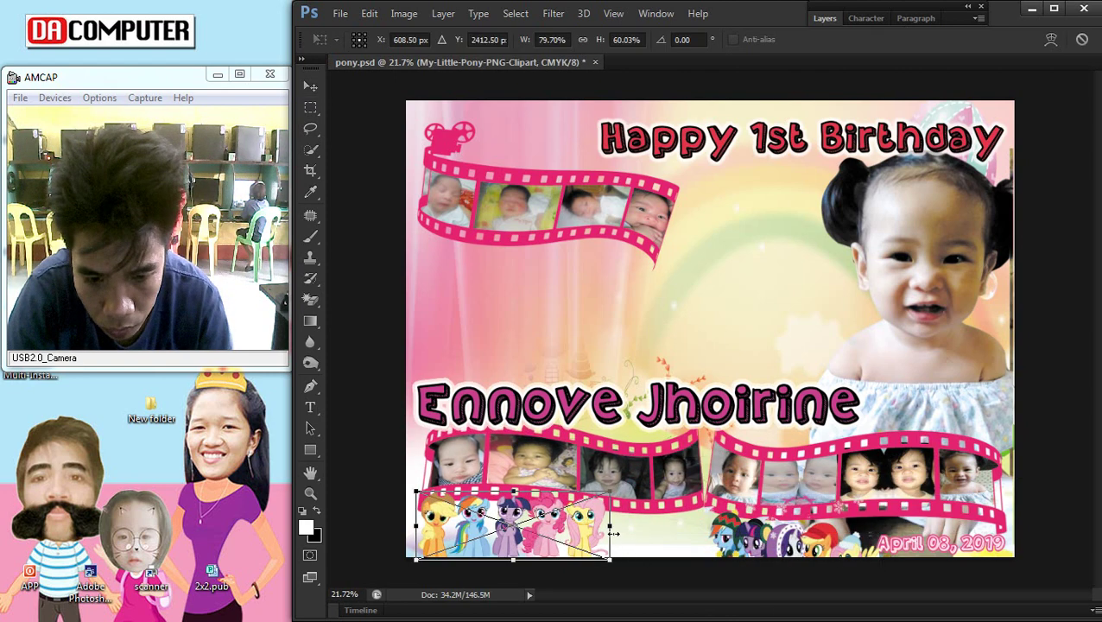
drag(651, 526, 652, 533)
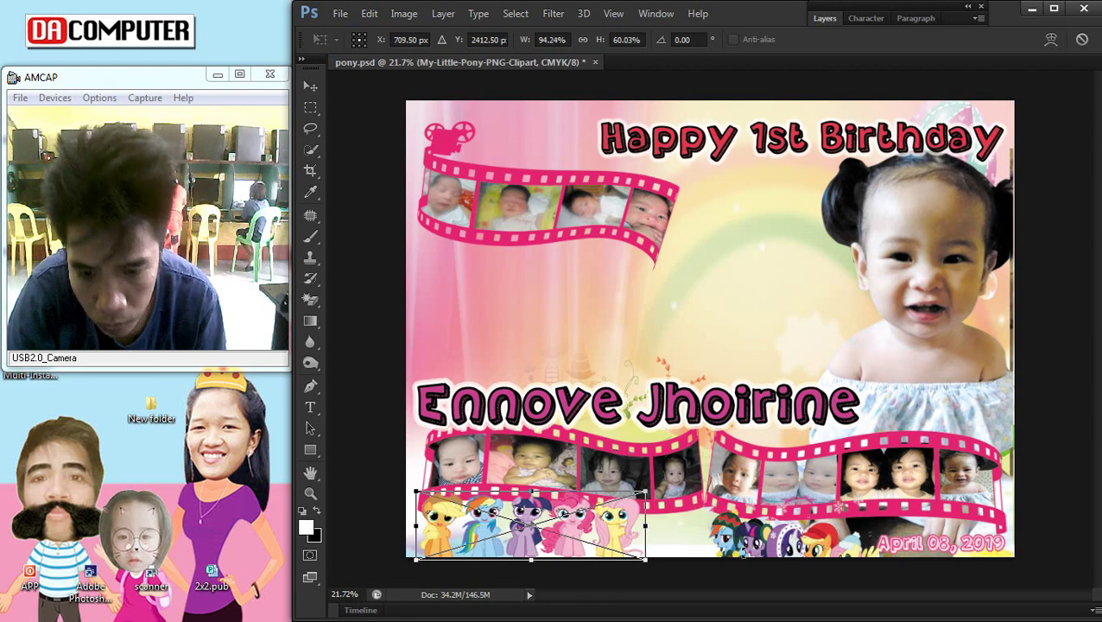
key(Return)
mouse_move(778, 518)
mouse_down()
mouse_move(778, 540)
mouse_move(796, 500)
mouse_up()
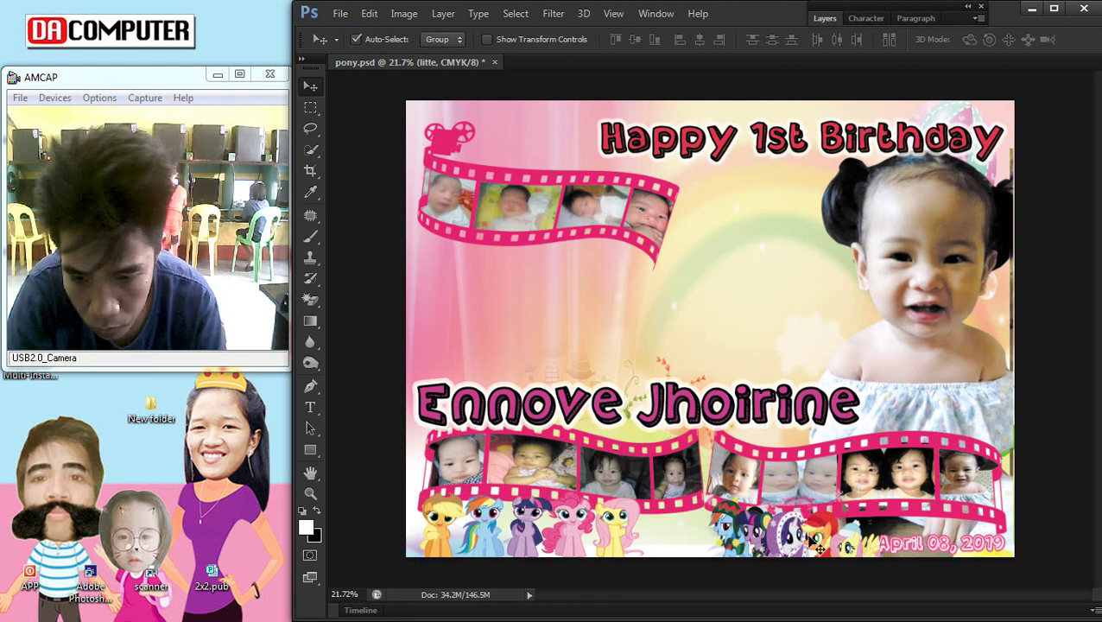
scroll(796, 500, up, 4)
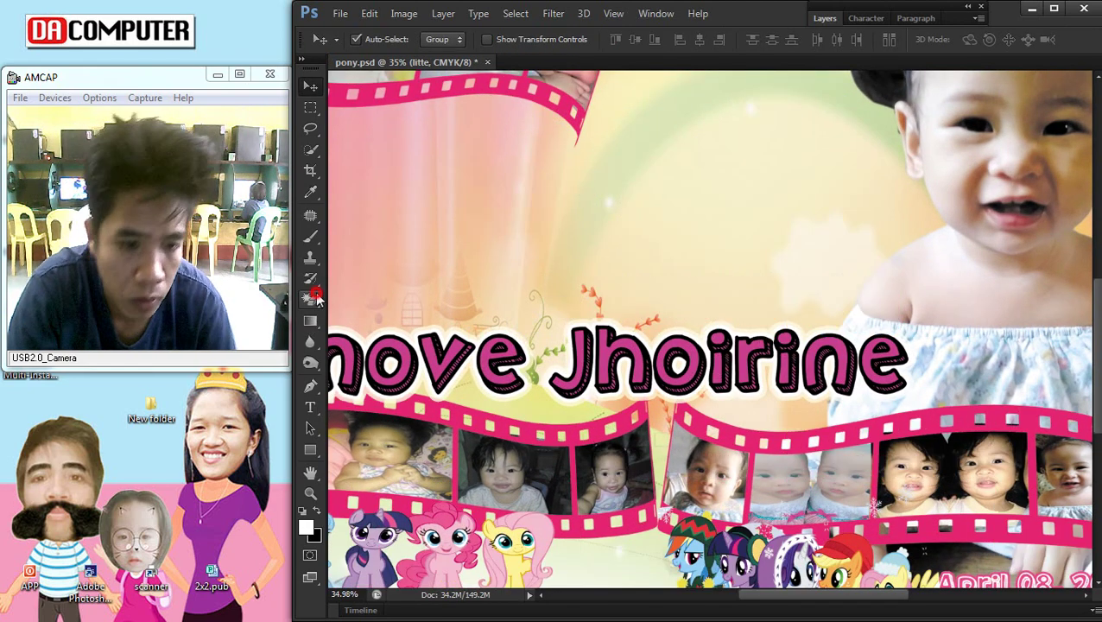
Step: Show the Info panel with F8 and return to the Move tool
key(w)
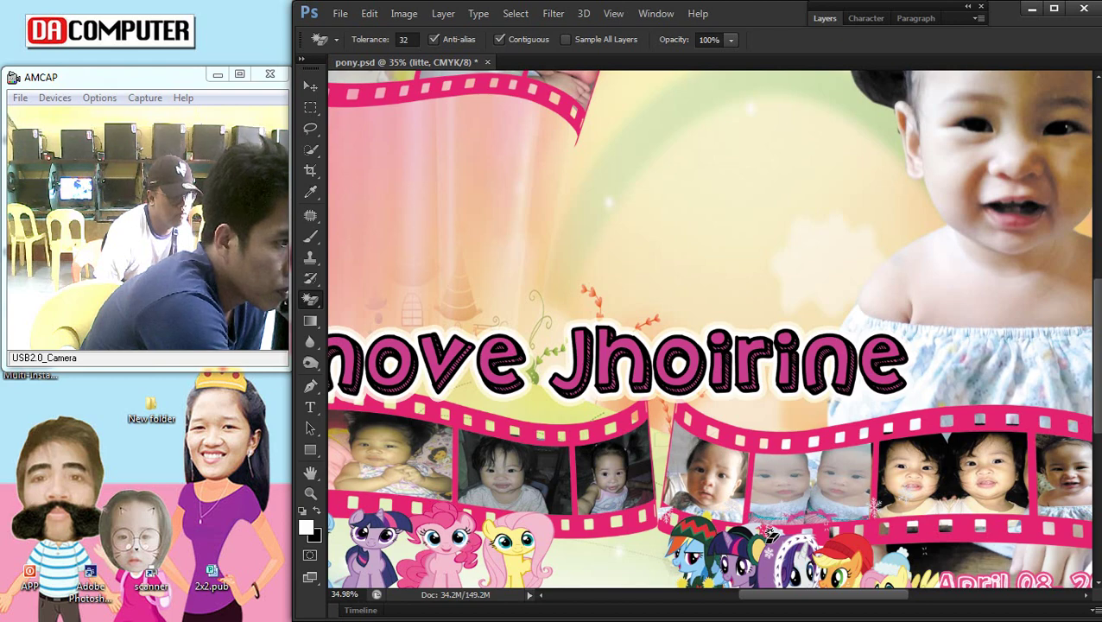
mouse_move(1079, 345)
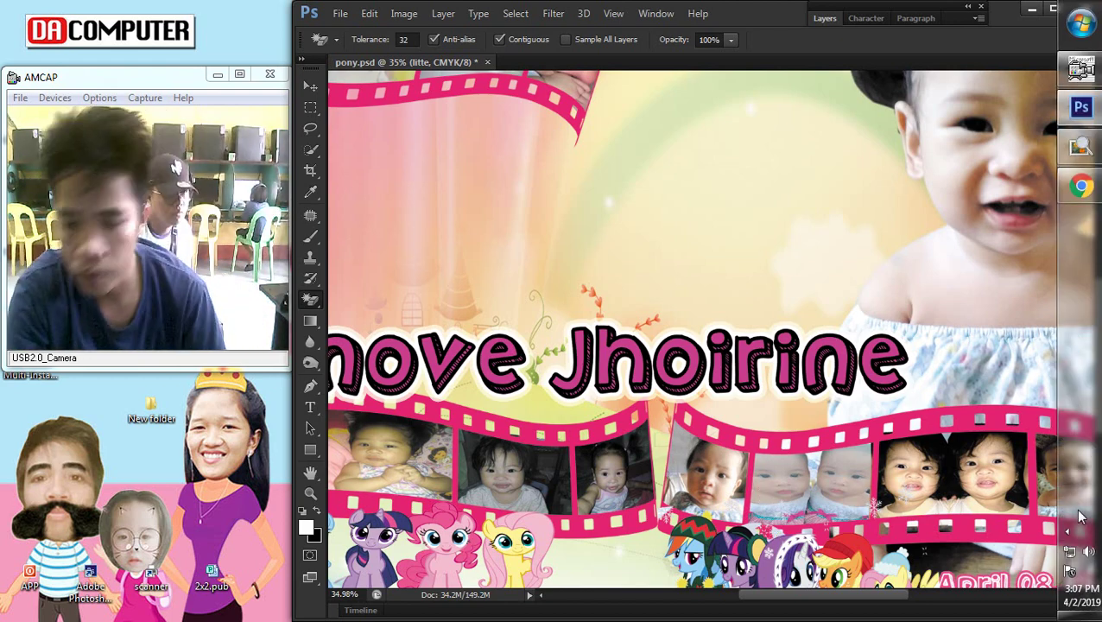
click(1069, 530)
key(Escape)
key(F8)
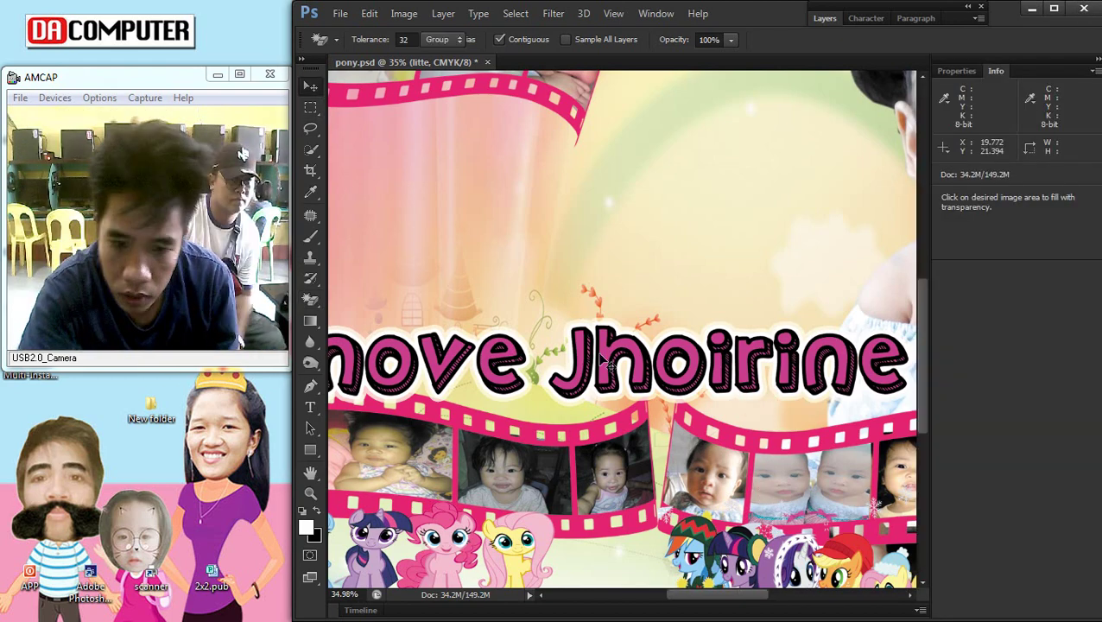
key(v)
mouse_move(1090, 345)
click(1088, 527)
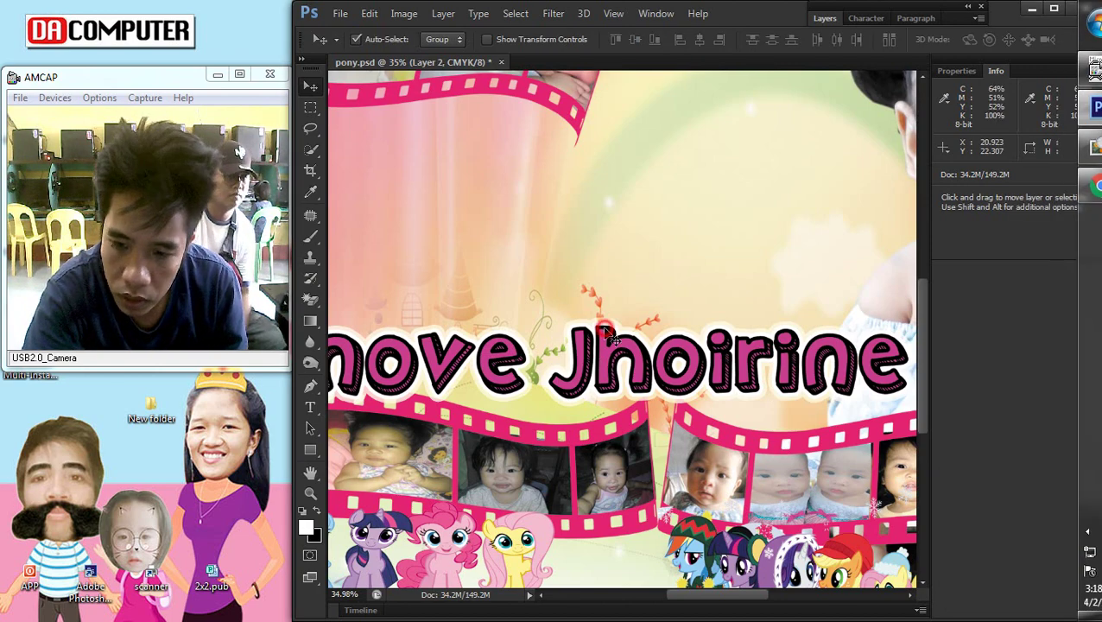
Step: Switch to the Chrome pony image search and minimize it to reveal the desktop
key(alt+Tab)
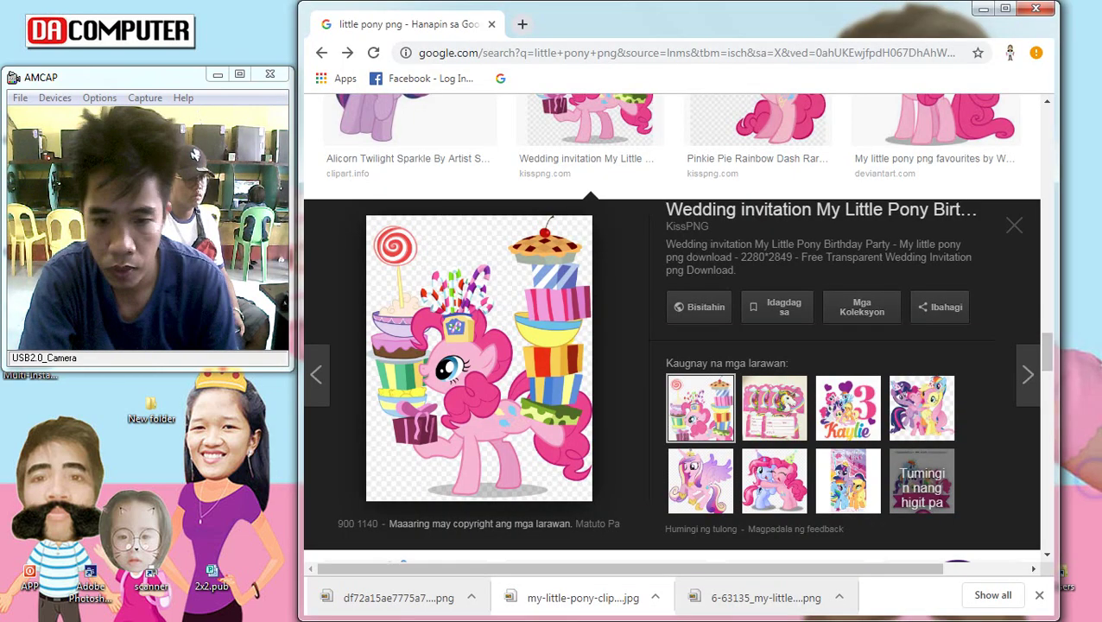
click(1067, 531)
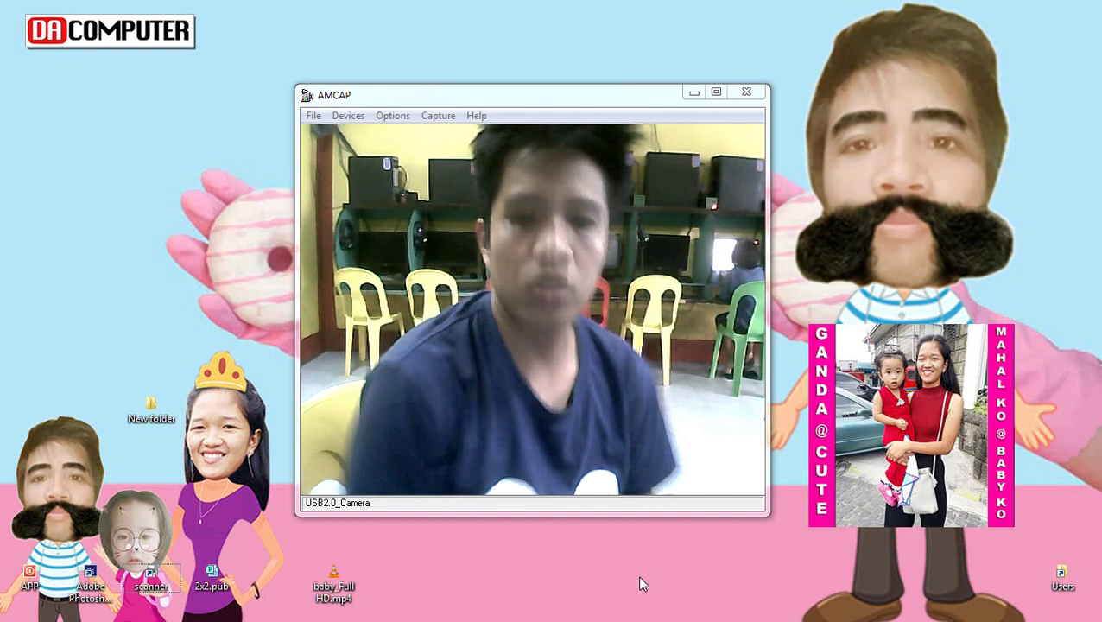
mouse_move(1079, 345)
click(1067, 531)
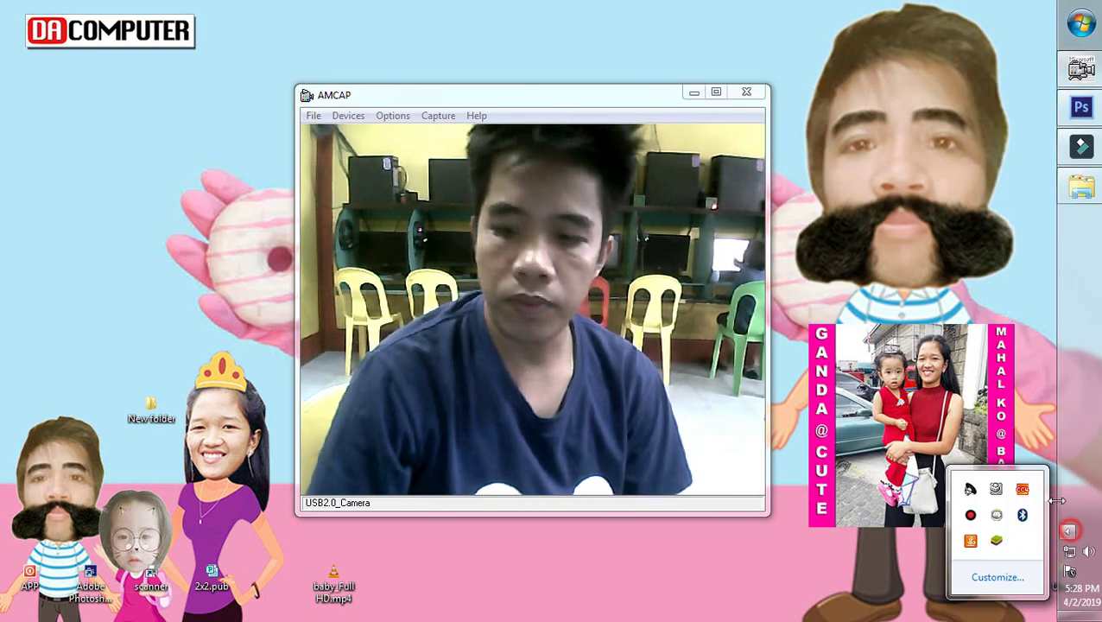